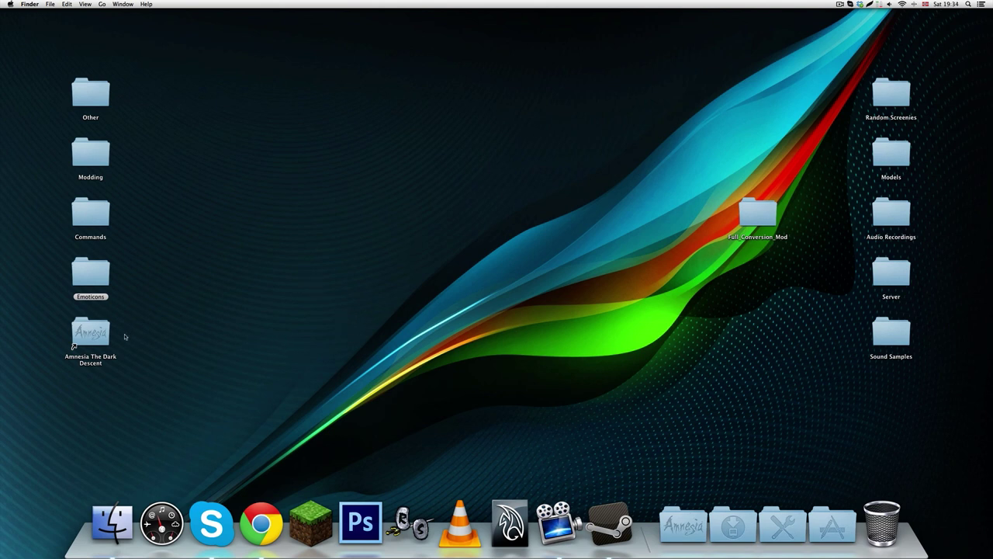
Open the Amnesia The Dark Descent folder from the desktop and view its parent folder path
double_click(91, 332)
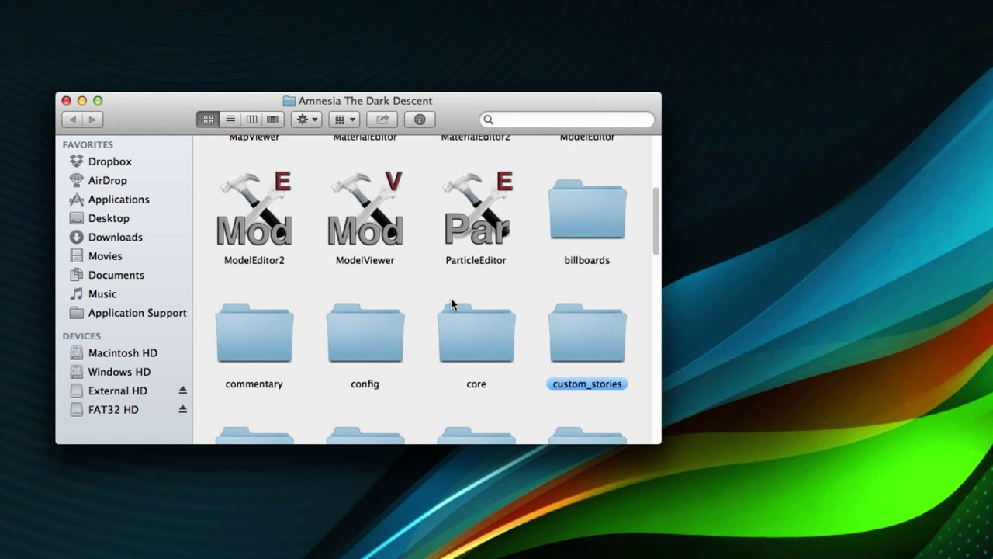
left_click_drag(656, 248, 654, 186)
left_click_drag(464, 111, 465, 115)
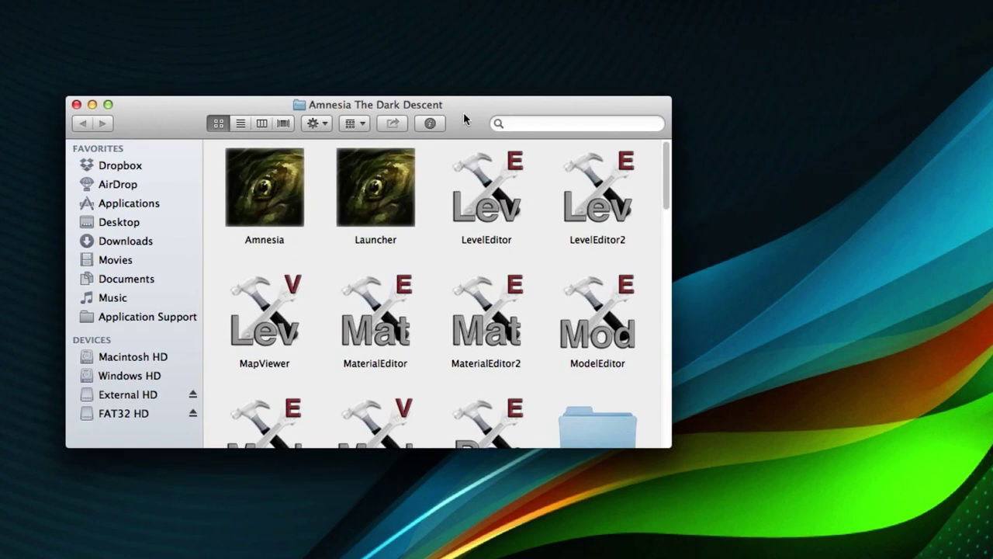
left_click(363, 107, "super")
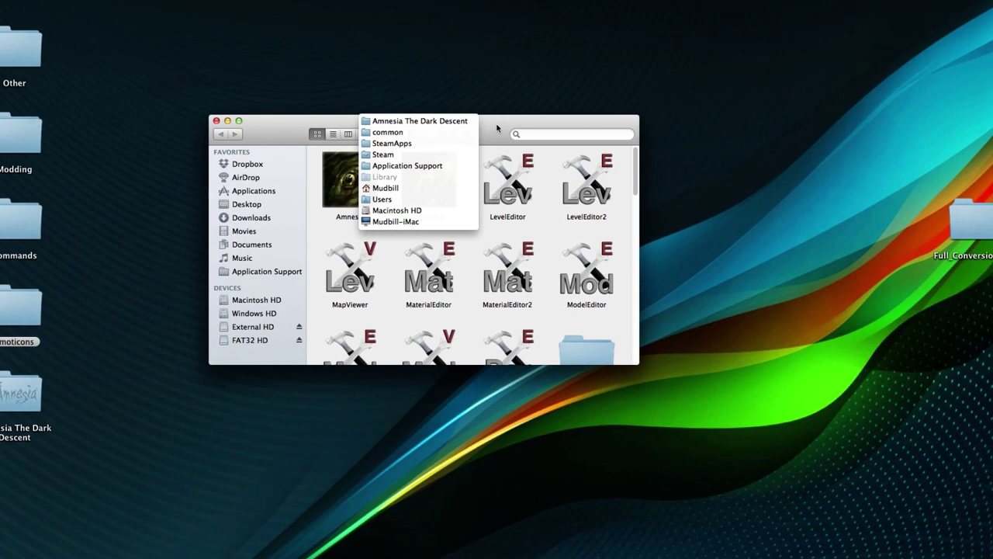
left_click(498, 128)
Switch to Steam, browse the local files of Amnesia: The Dark Descent through its properties, and close the Steam windows
left_click(729, 541)
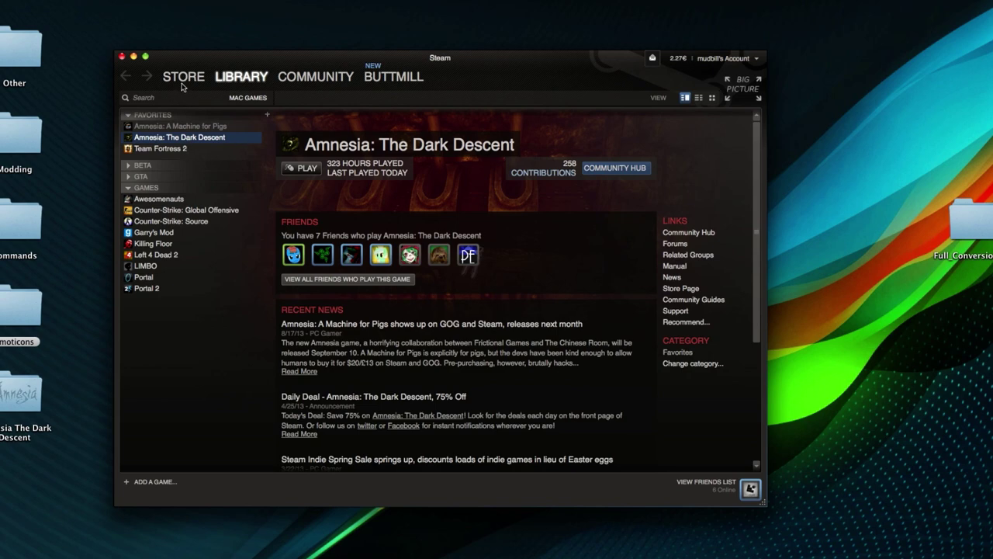
right_click(173, 139)
left_click(201, 307)
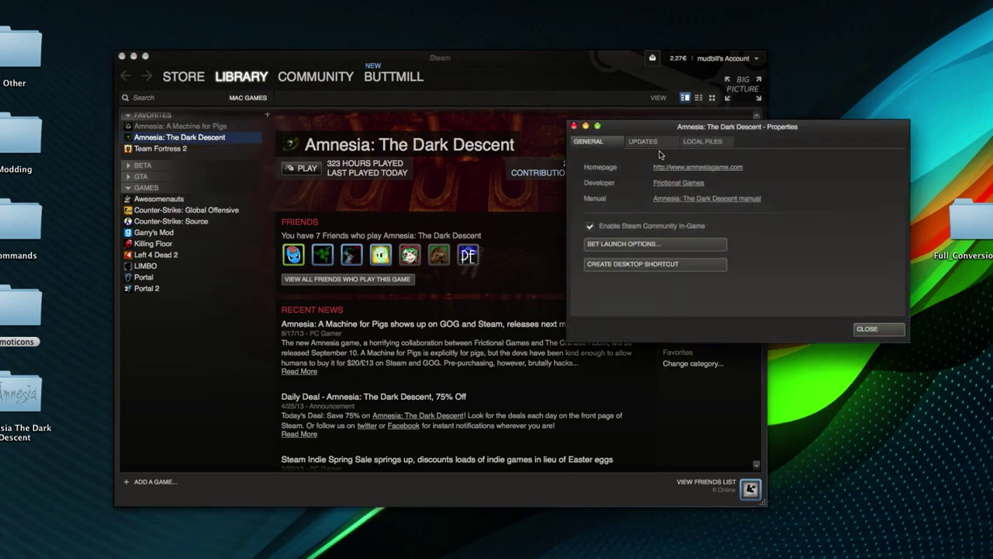
left_click(705, 142)
left_click(641, 186)
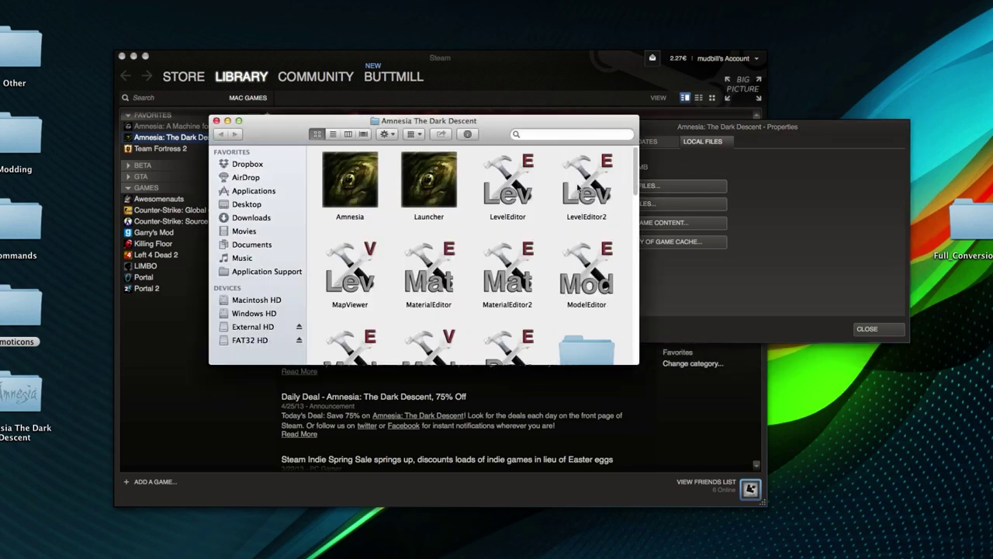
left_click(866, 328)
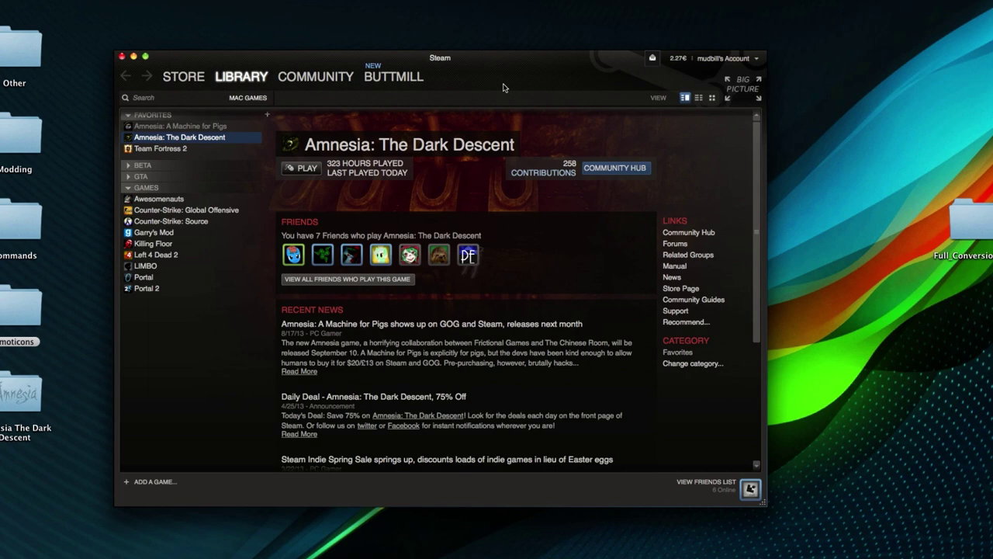
left_click(122, 57)
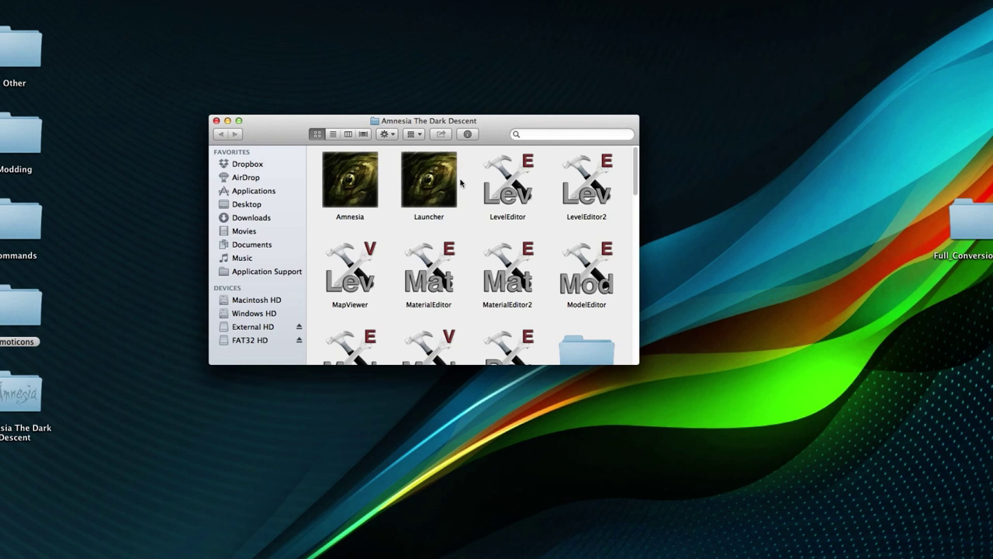
right_click(433, 185)
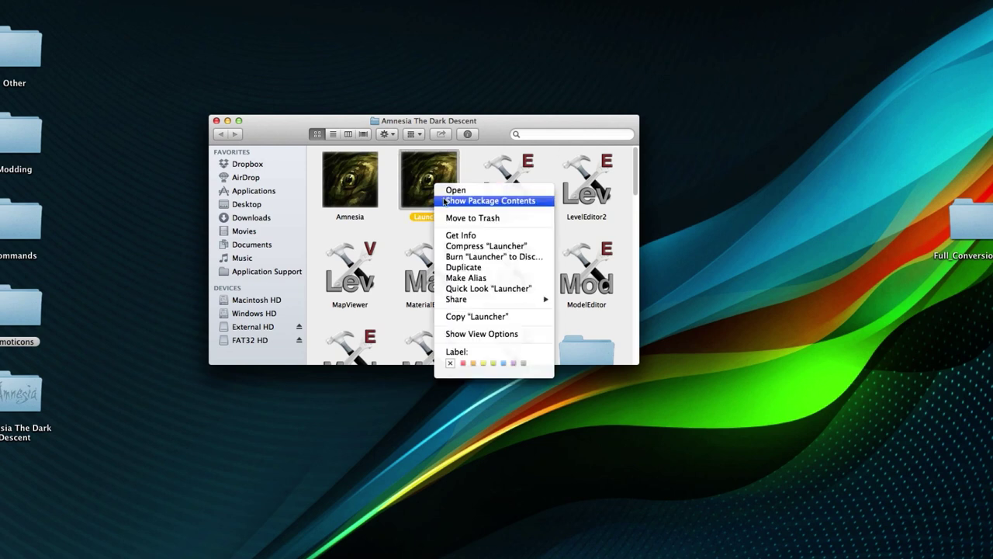
left_click(472, 175)
left_click(468, 179)
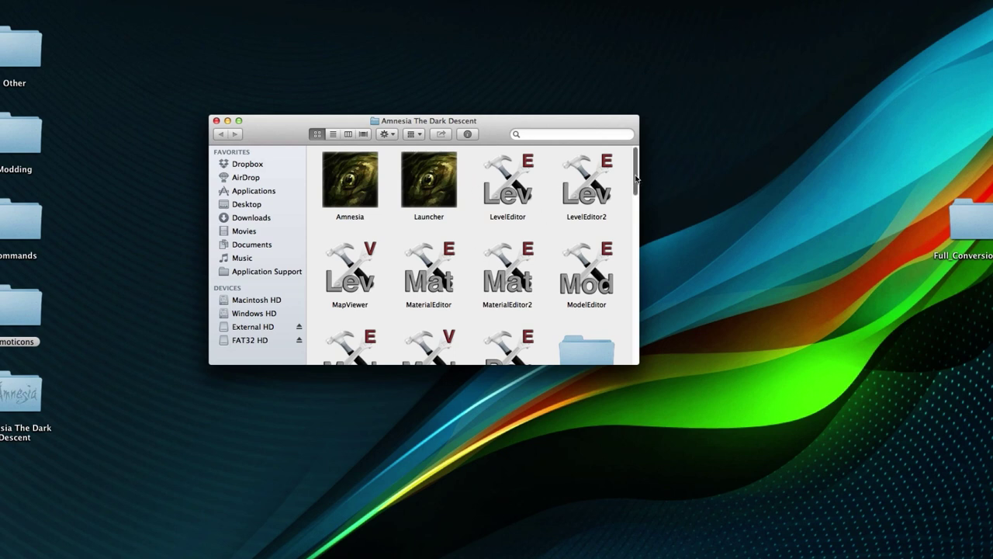
Examine the applications, folders and configuration files in the Amnesia The Dark Descent folder
scroll(635, 185, "down", 2)
left_click_drag(635, 185, 632, 212)
scroll(523, 262, "down", 5)
scroll(526, 261, "up", 8)
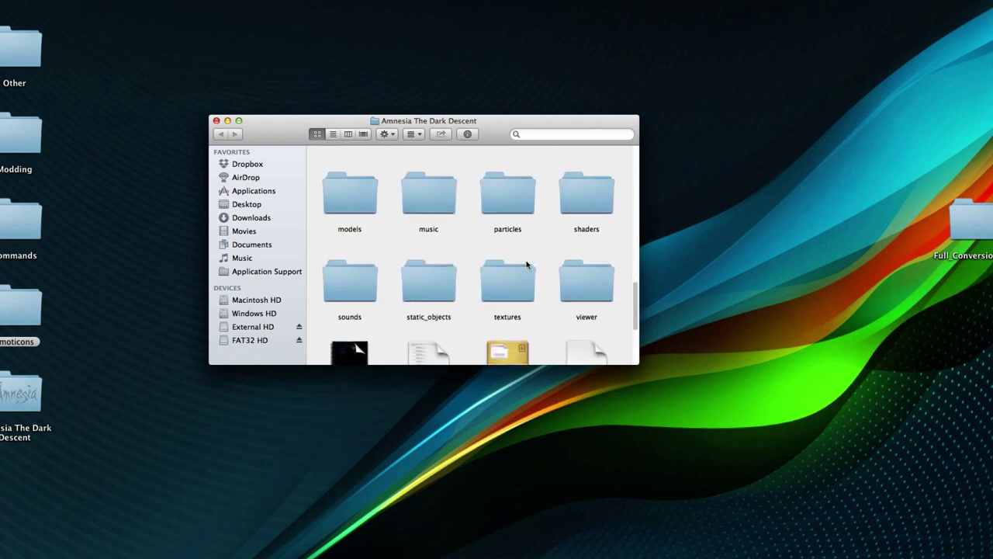
scroll(513, 256, "up", 3)
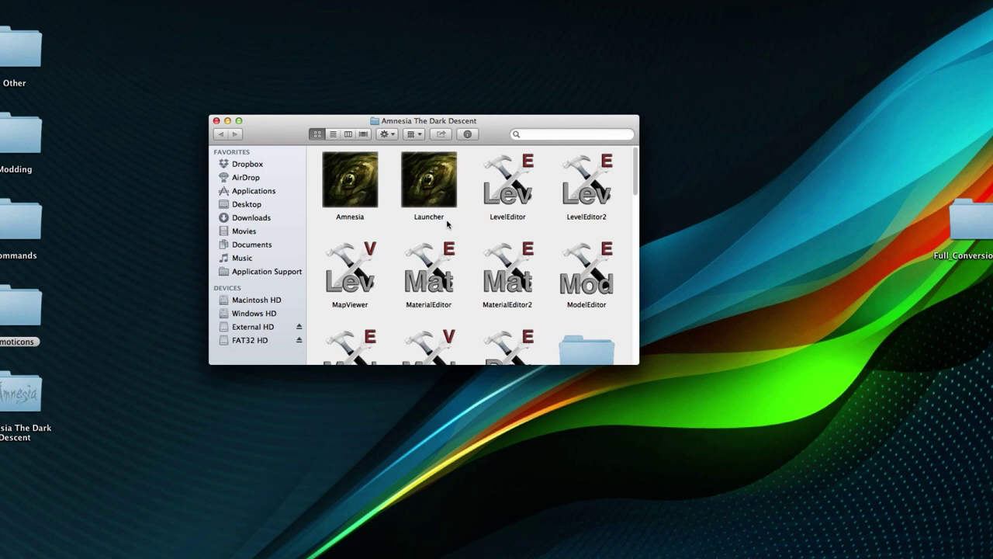
scroll(450, 223, "down", 8)
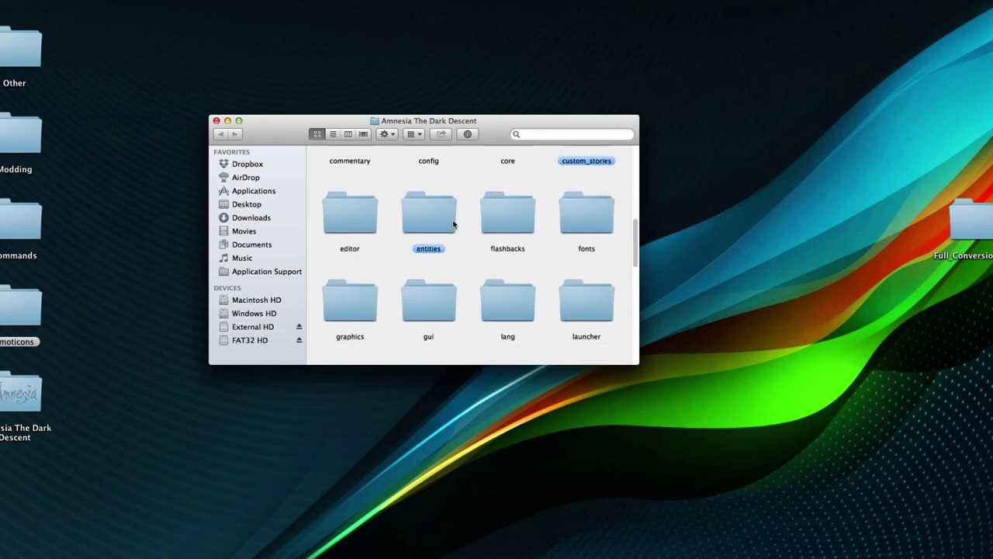
scroll(454, 224, "down", 8)
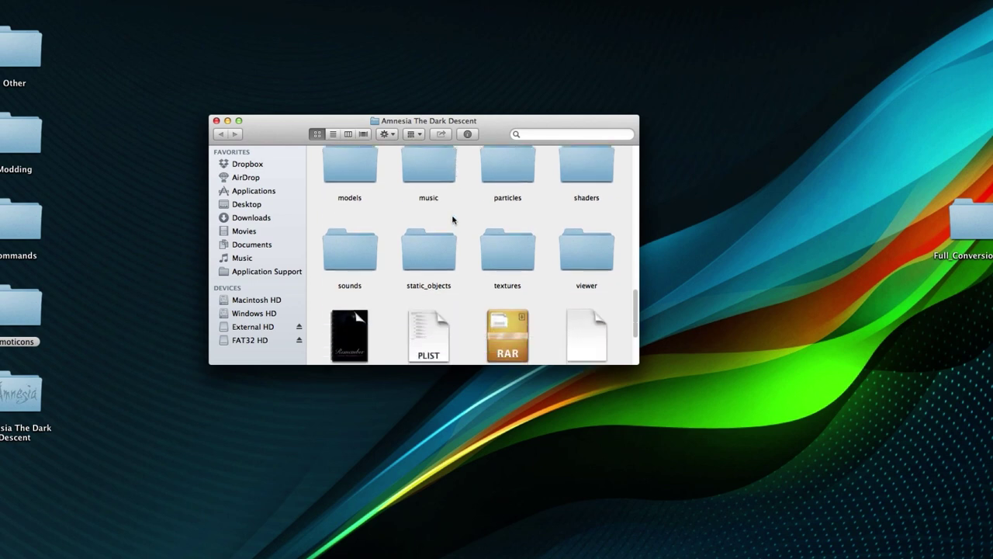
scroll(454, 219, "up", 10)
scroll(453, 219, "down", 6)
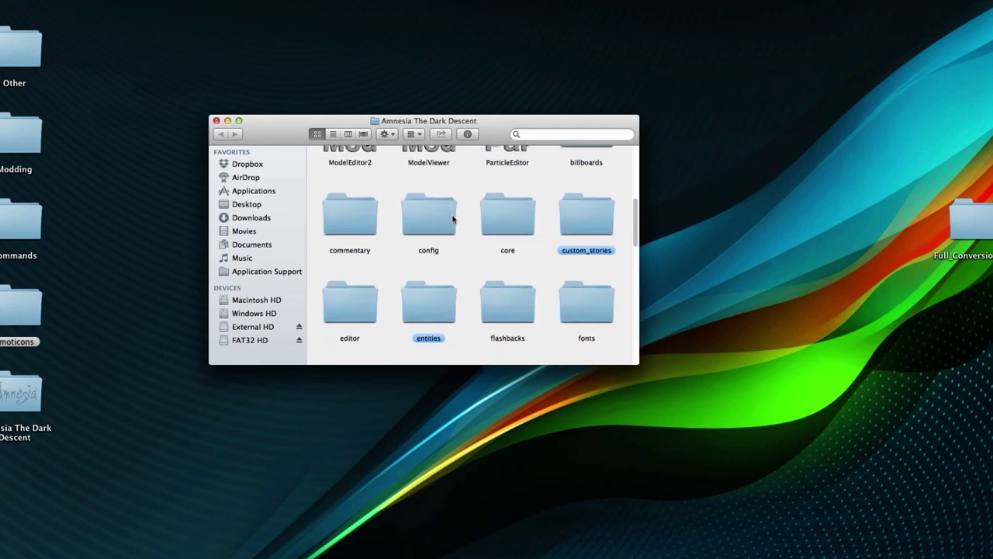
scroll(454, 220, "down", 6)
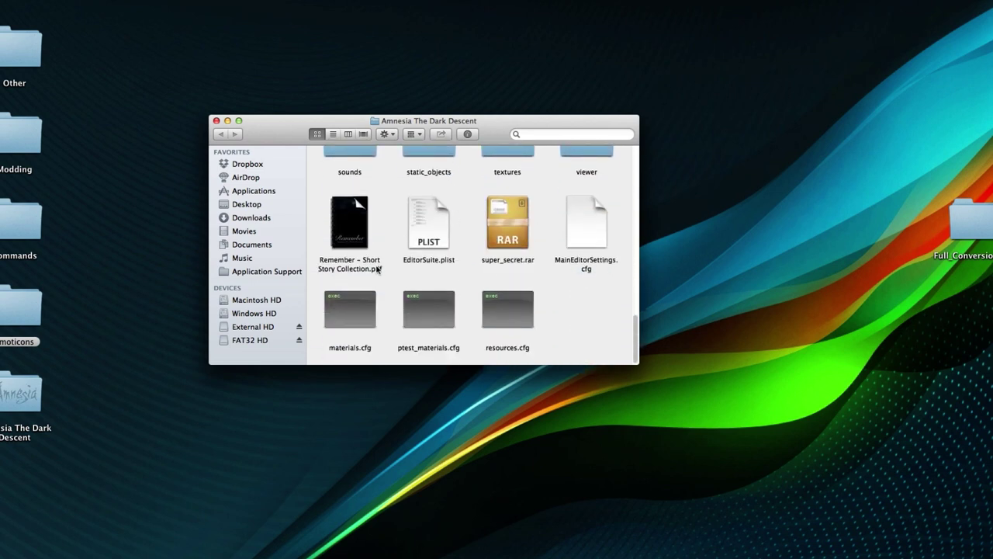
scroll(511, 283, "up", 5)
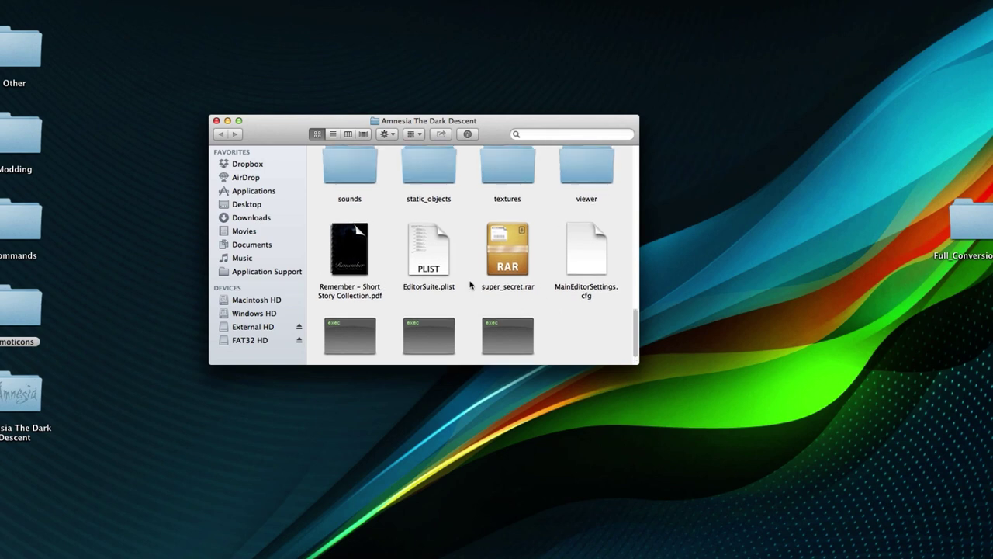
scroll(471, 284, "up", 10)
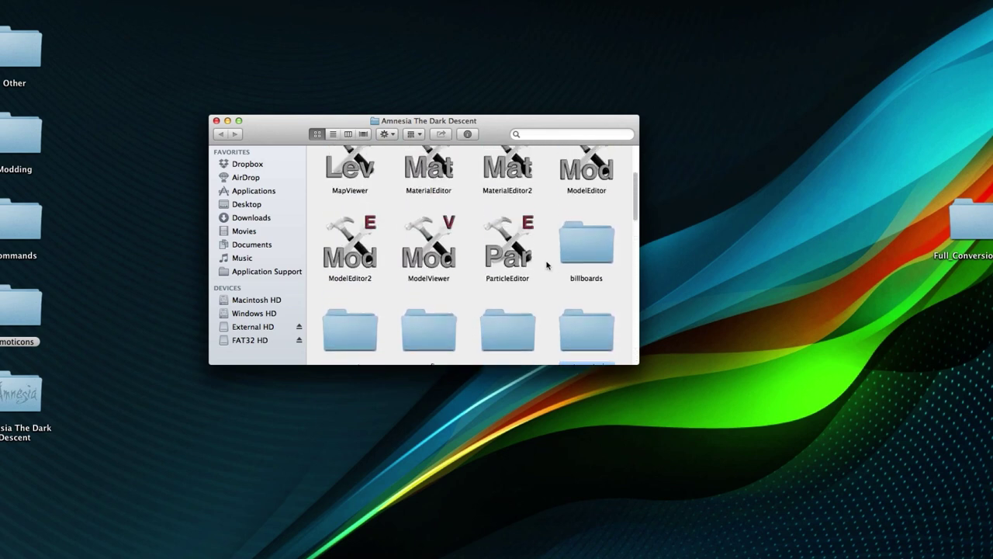
Open the Custom_Story folder inside custom_stories
scroll(546, 268, "down", 3)
double_click(589, 202)
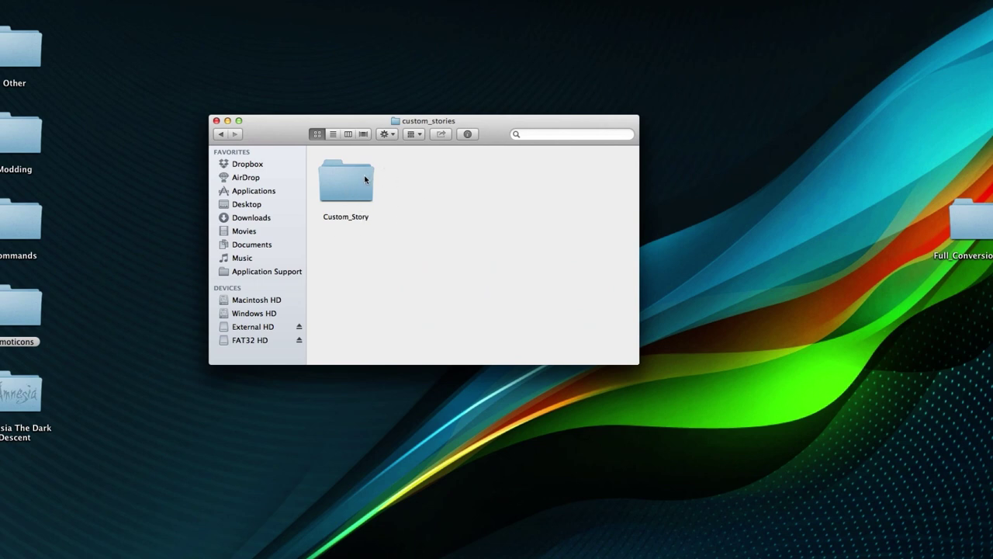
double_click(345, 180)
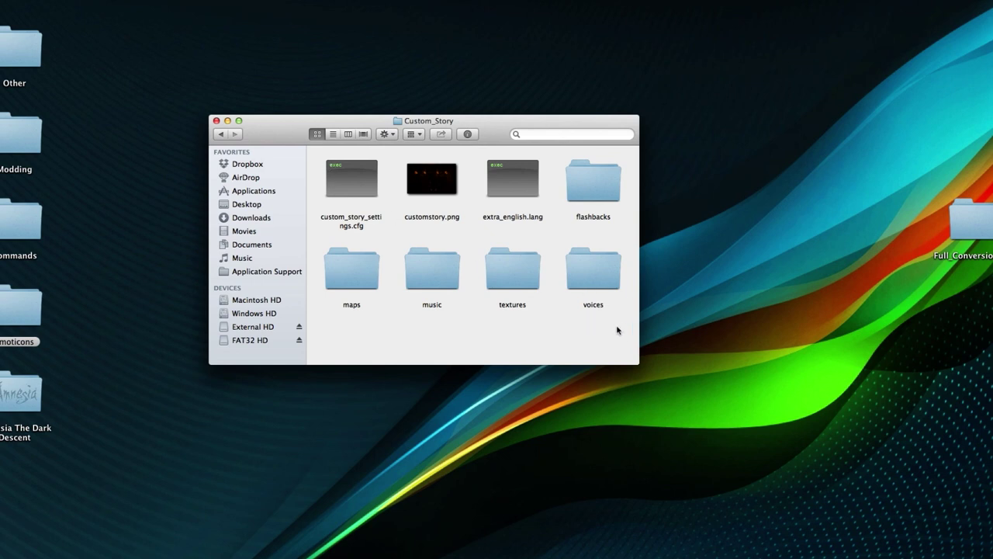
Examine the settings, image and language files among the contents of Custom_Story
left_click(344, 177)
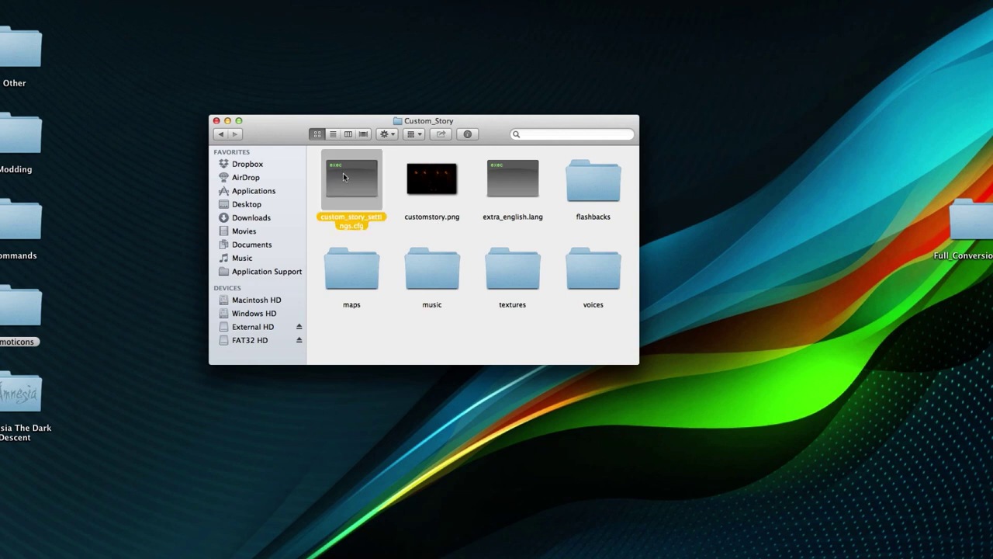
left_click(440, 171)
left_click(506, 174)
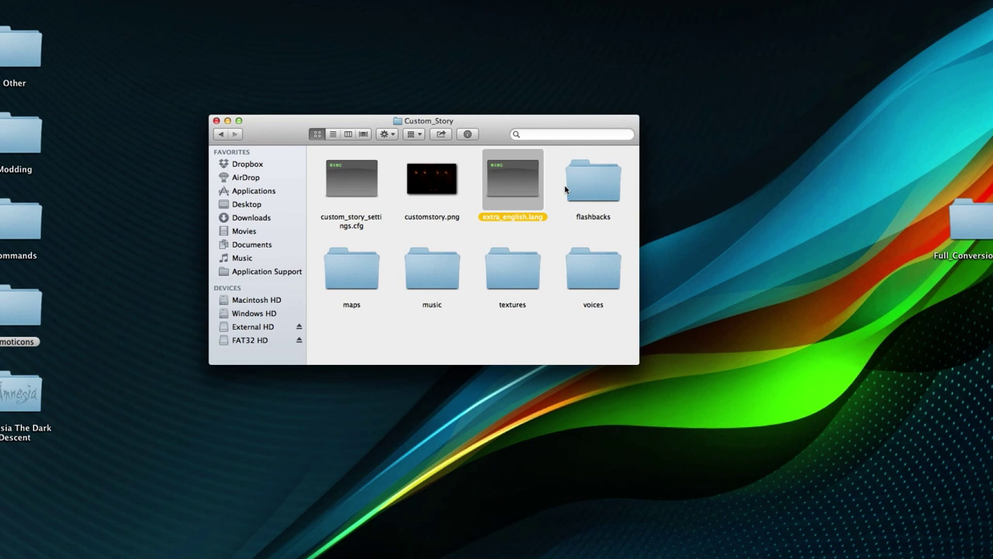
left_click(549, 341)
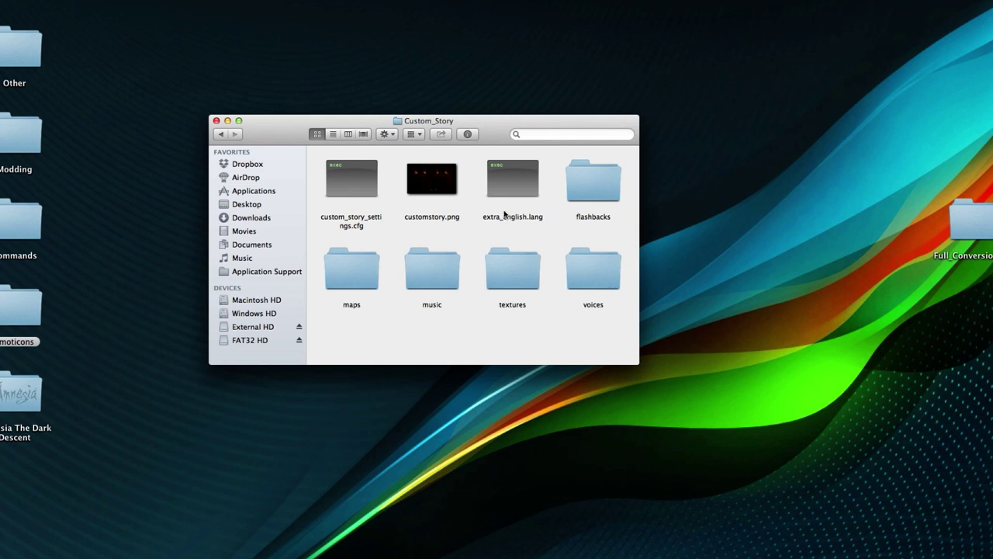
left_click(426, 181)
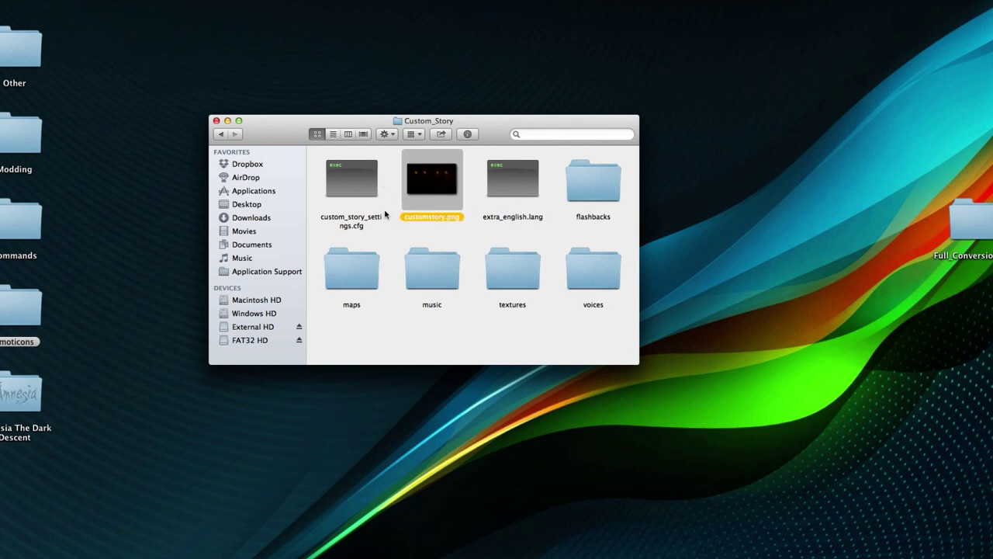
left_click(403, 237)
Duplicate the Custom_Story folder within custom_stories and rename the copy as mod
left_click(220, 133)
left_click_drag(349, 184, 457, 212)
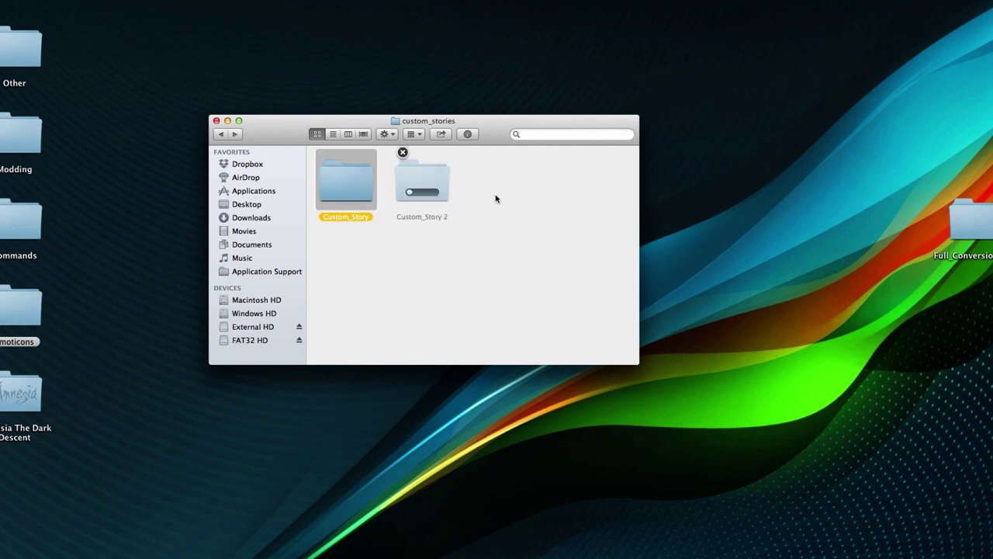
left_click(369, 255)
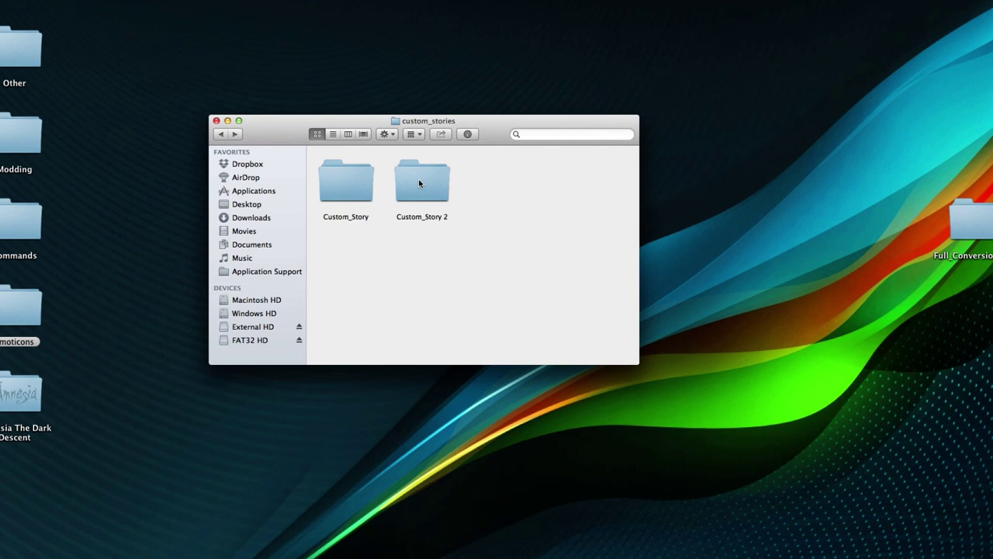
left_click(422, 190)
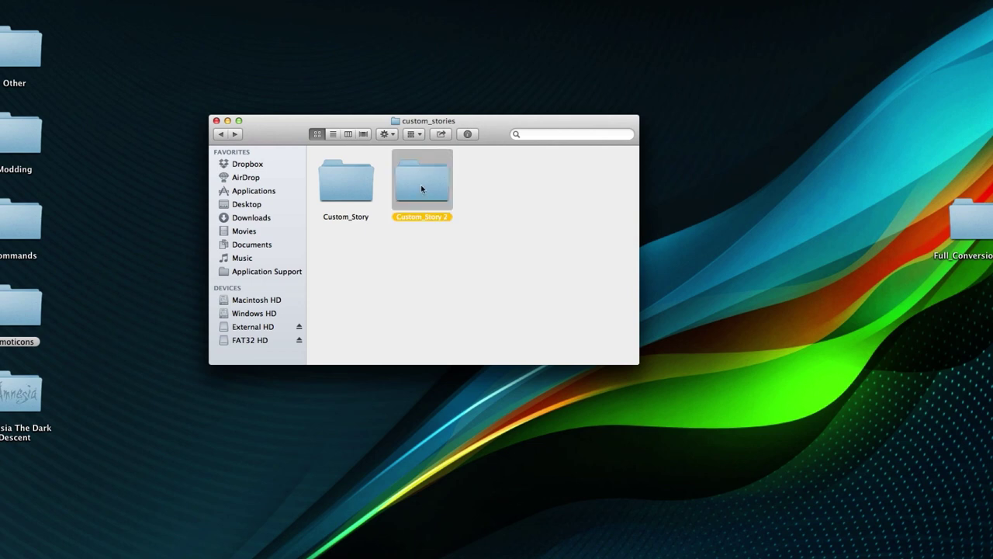
key("Return")
type("mod")
key("Return")
left_click(460, 194)
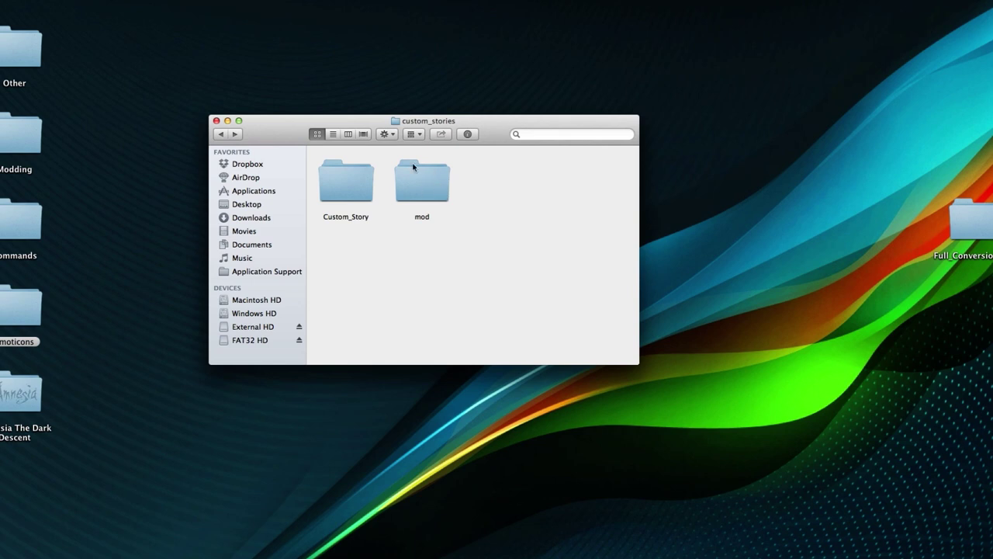
Open the mod folder and move customstory.png to the Trash
double_click(429, 186)
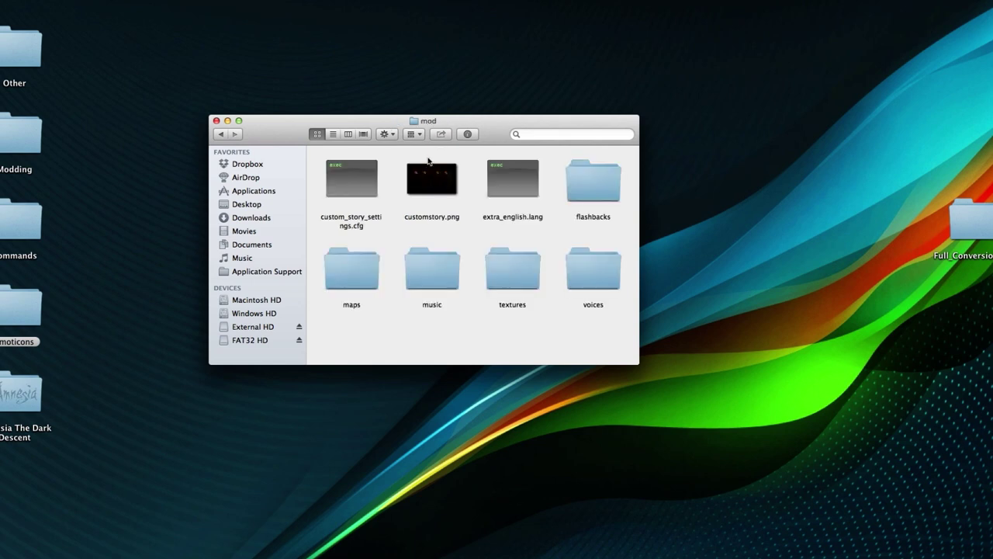
left_click(359, 178)
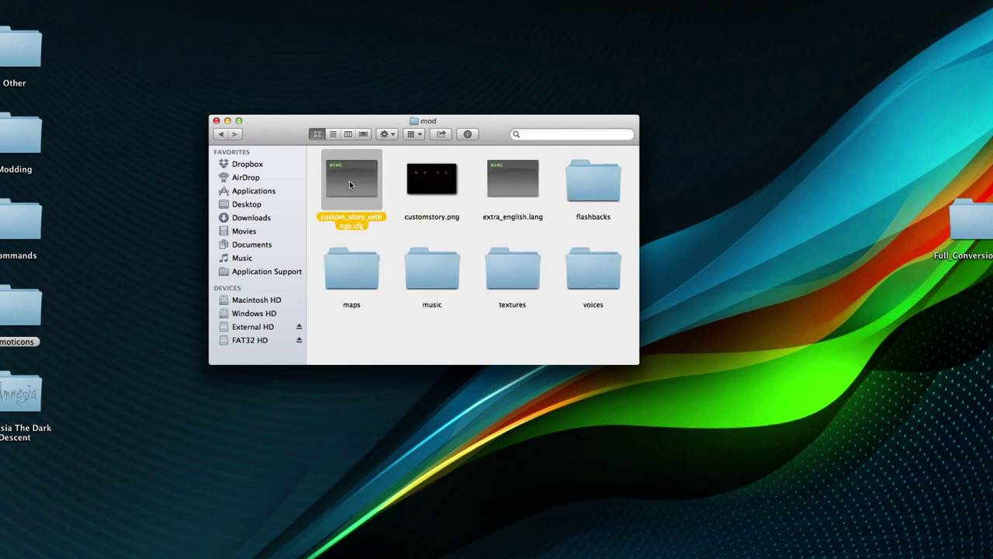
left_click(435, 184)
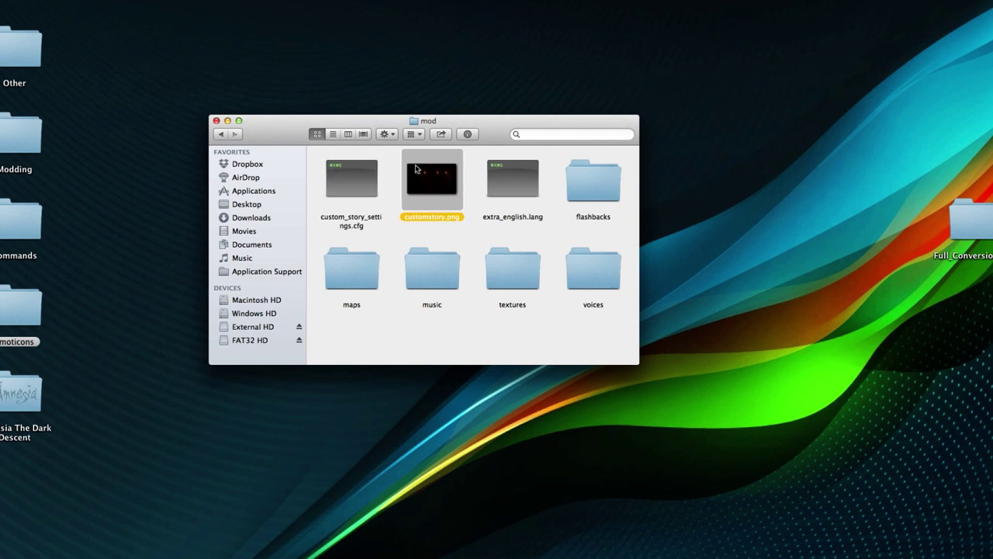
left_click(403, 240)
left_click(419, 177)
key("super+BackSpace")
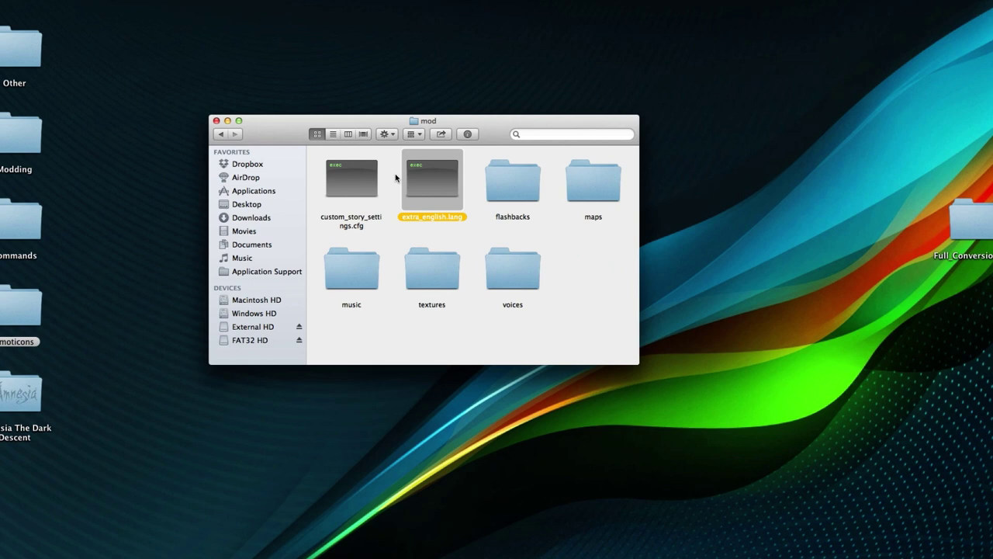
Review the maps folder, start map and start position entries in custom_story_settings.cfg, and close the file
double_click(375, 184)
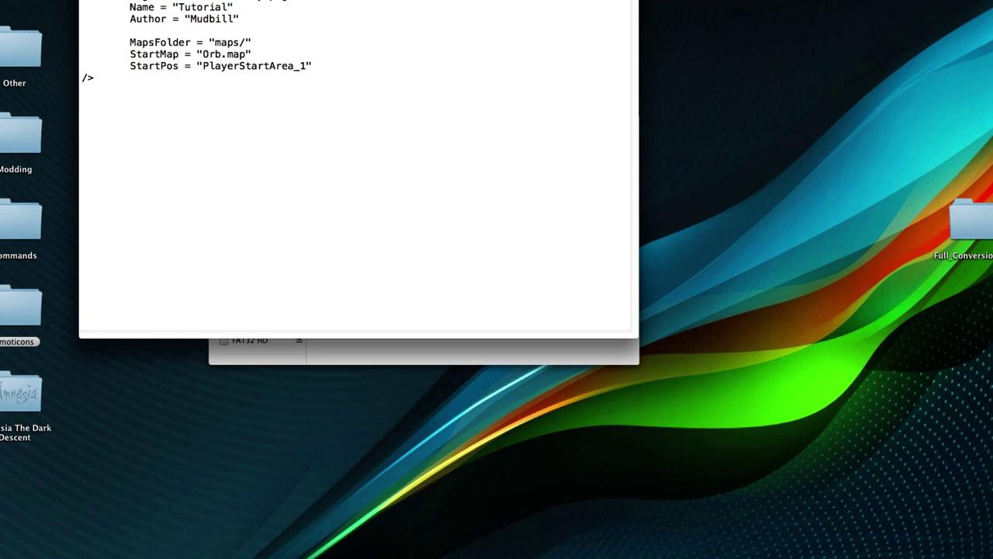
left_click_drag(316, 66, 146, 54)
left_click(259, 54)
key("super+w")
Move custom_story_settings.cfg from the mod folder to the Trash
left_click(355, 206)
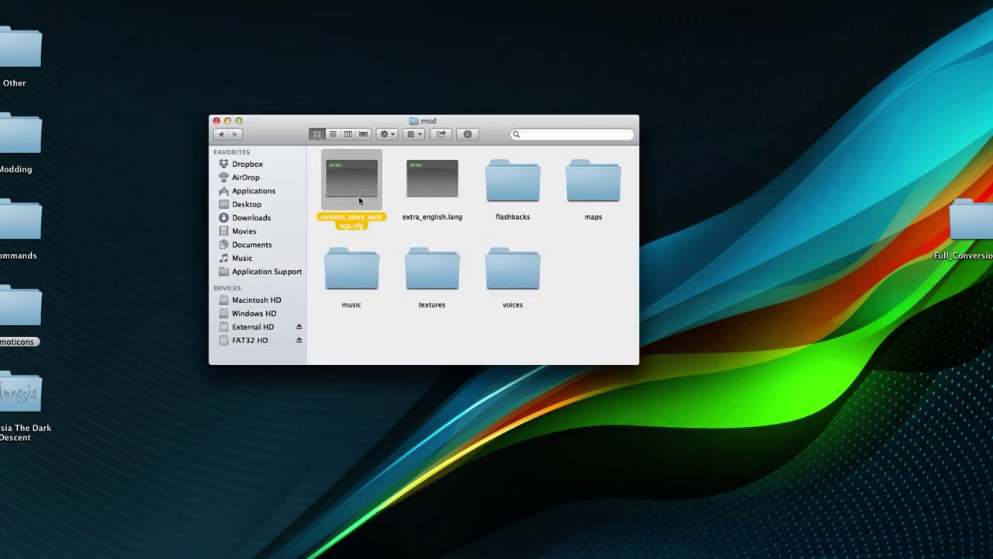
key("super+BackSpace")
left_click(394, 245)
Move the mod folder out of custom_stories onto the desktop
double_click(351, 179)
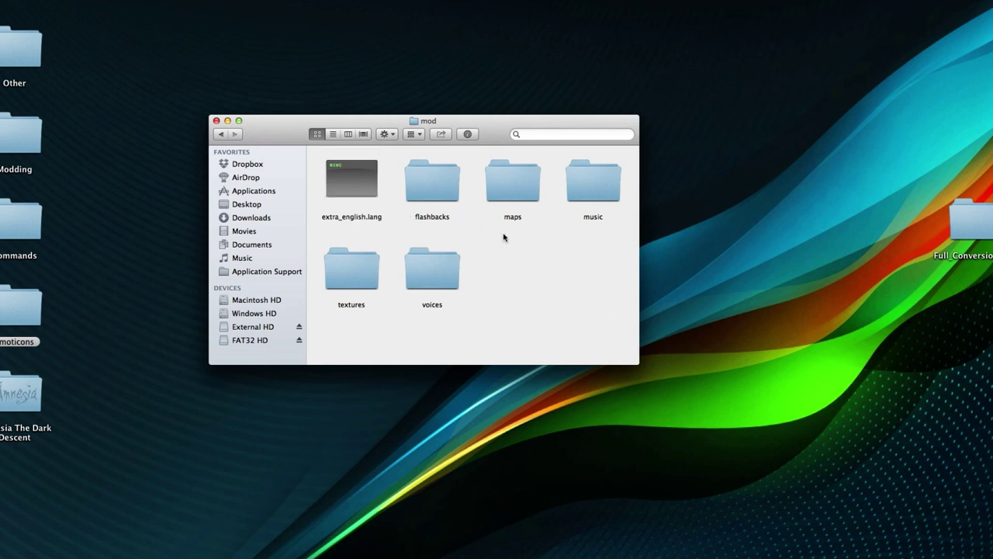
left_click(226, 134)
left_click_drag(421, 182, 807, 144)
left_click(811, 240)
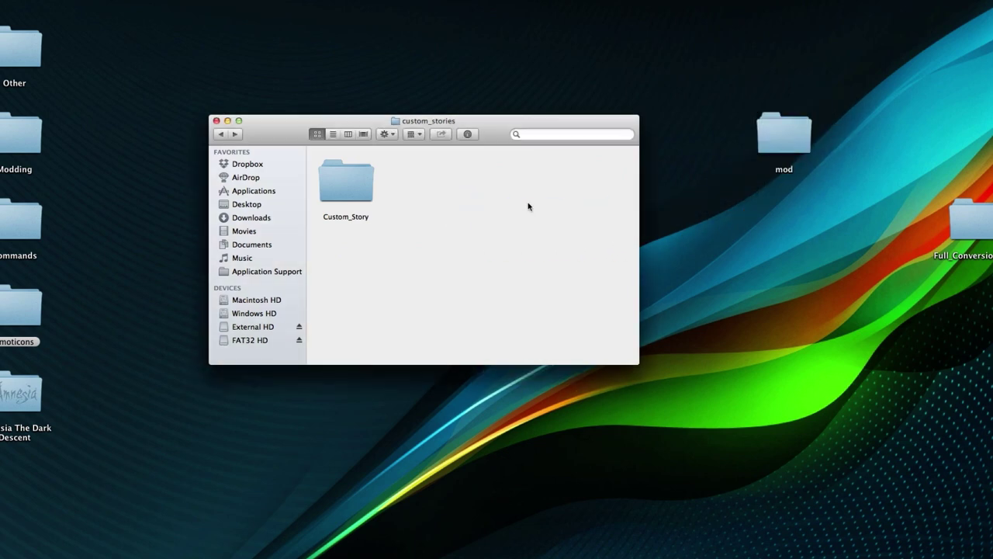
Return to the Amnesia The Dark Descent folder and reposition its window to make room beside it
left_click(221, 135)
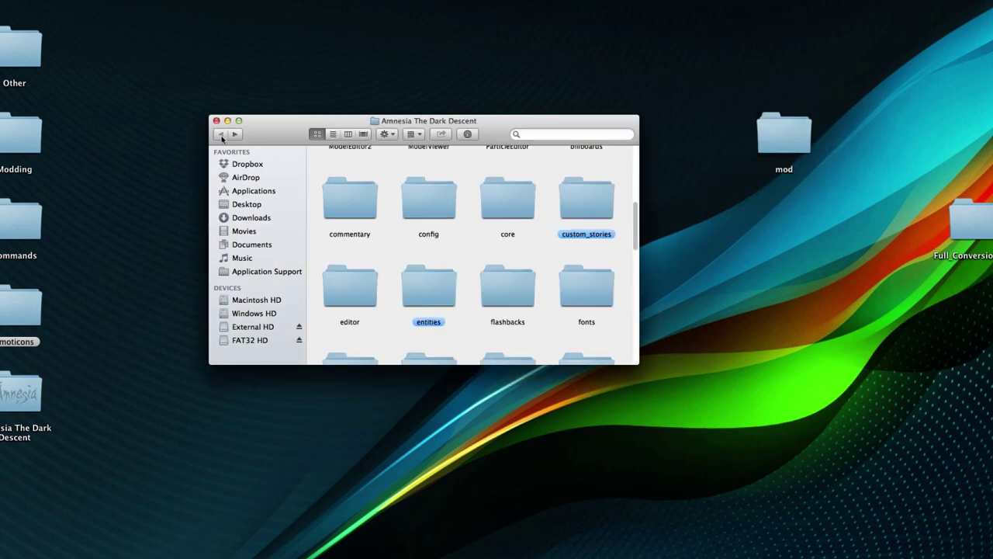
scroll(471, 299, "up", 5)
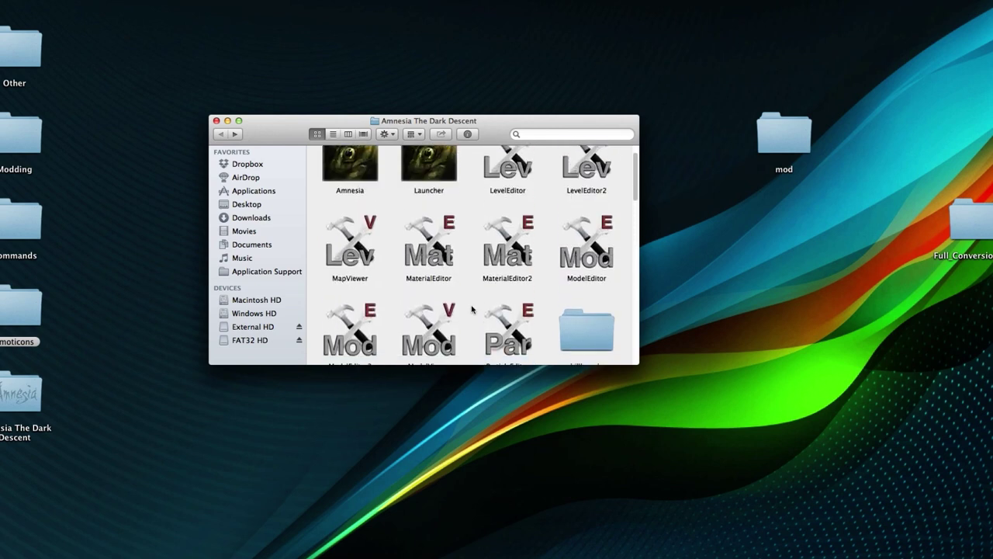
scroll(471, 310, "down", 2)
scroll(543, 288, "down", 2)
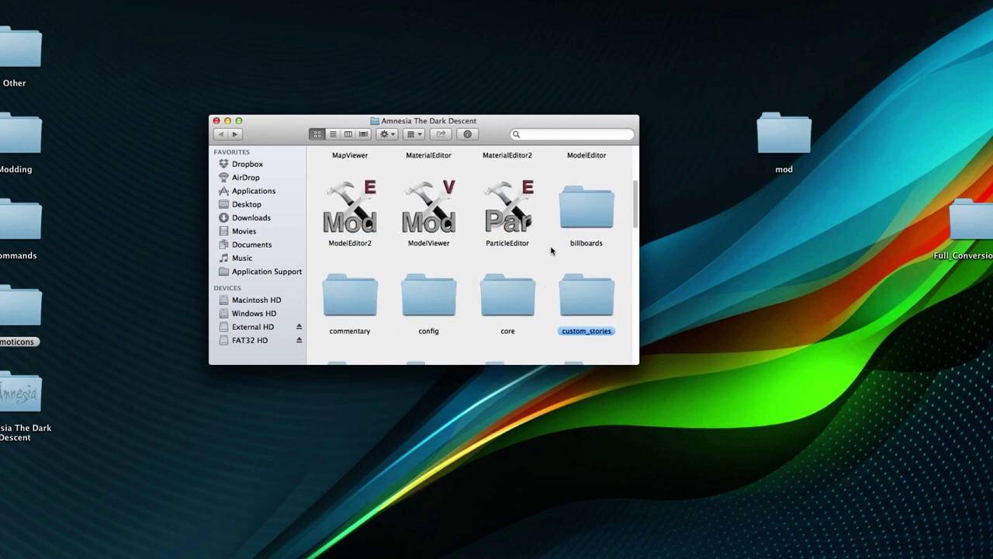
left_click_drag(461, 130, 425, 134)
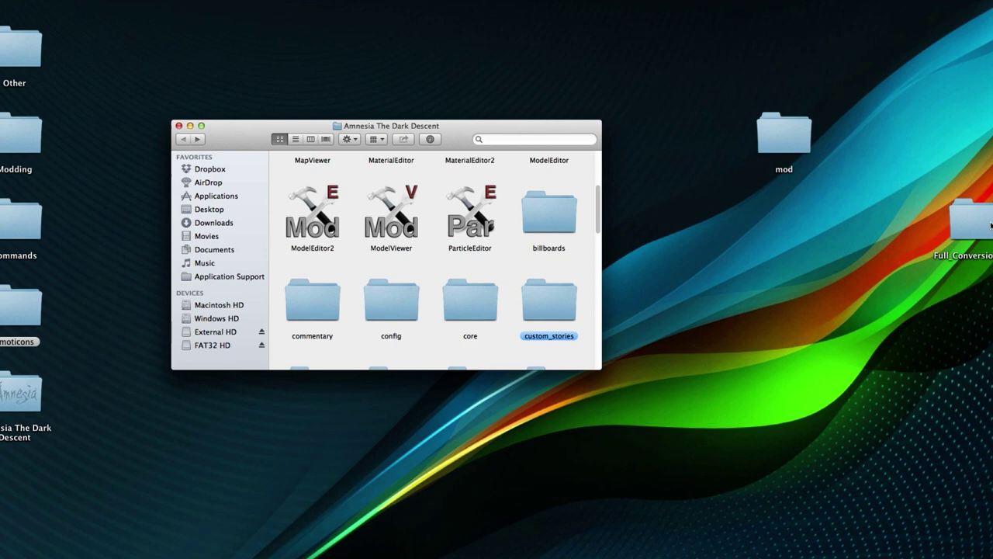
Open Full_Conversion_Mod, examine its mod_ folders, readme.txt and StartMod scripts, and close its window
double_click(977, 232)
left_click_drag(679, 256, 955, 229)
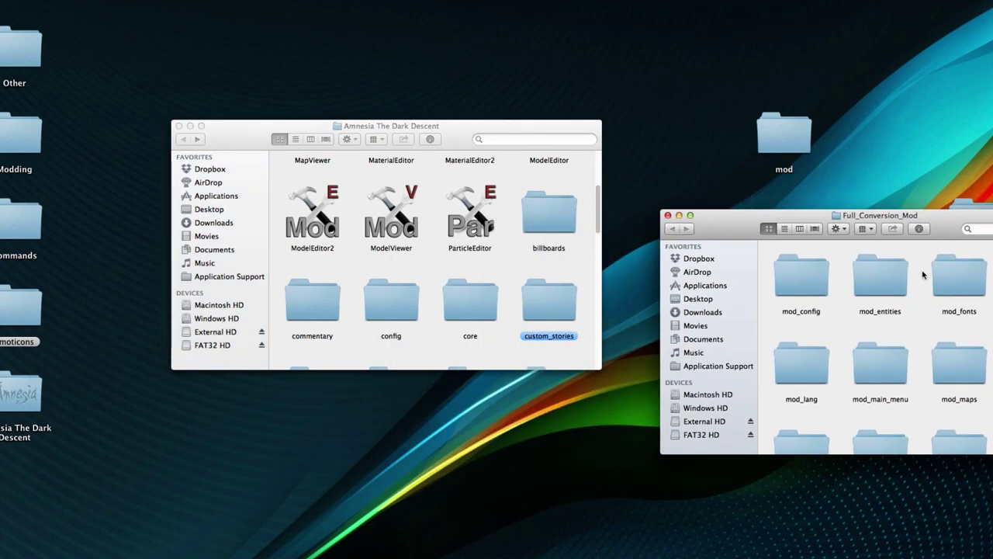
scroll(910, 317, "down", 1)
scroll(870, 326, "down", 3)
left_click_drag(918, 418, 748, 404)
left_click(846, 433)
left_click(776, 427)
left_click(712, 414)
left_click(848, 419)
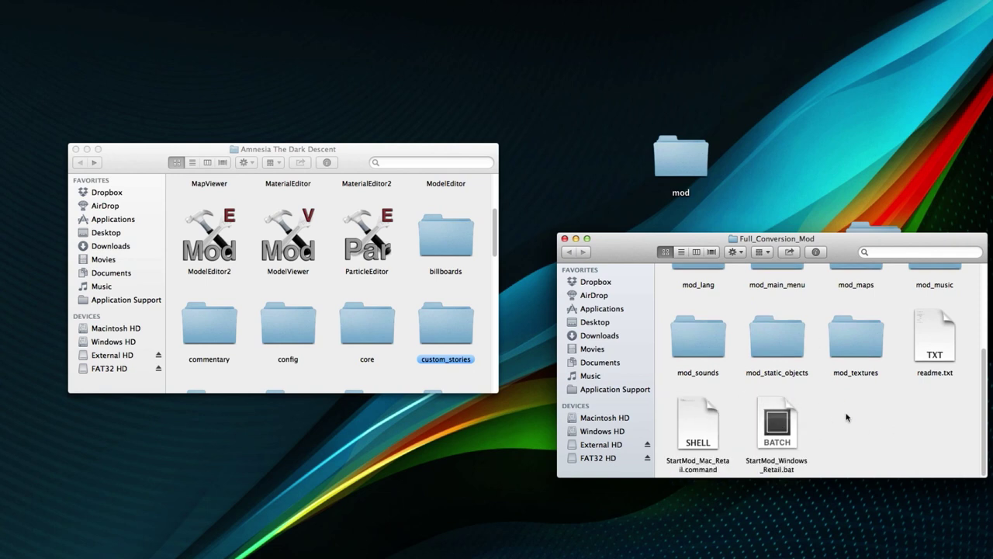
left_click(944, 330)
left_click(922, 442)
scroll(916, 403, "up", 5)
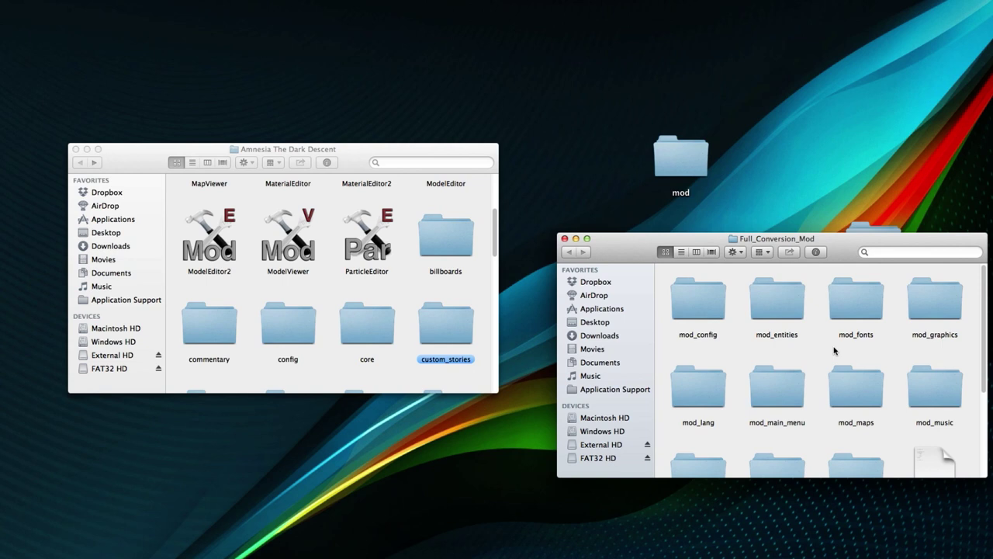
left_click_drag(836, 254, 813, 274)
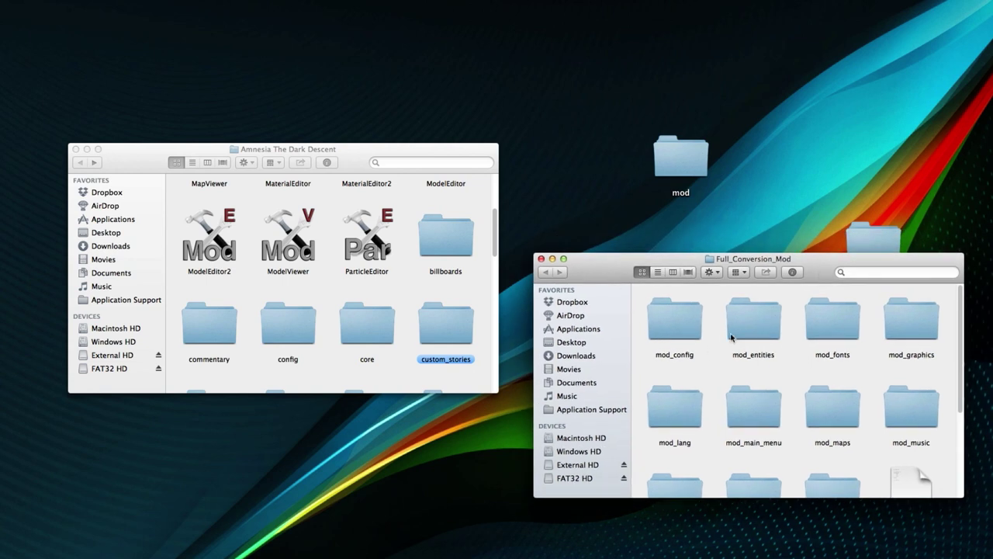
scroll(731, 337, "down", 5)
scroll(730, 337, "up", 5)
left_click(541, 258)
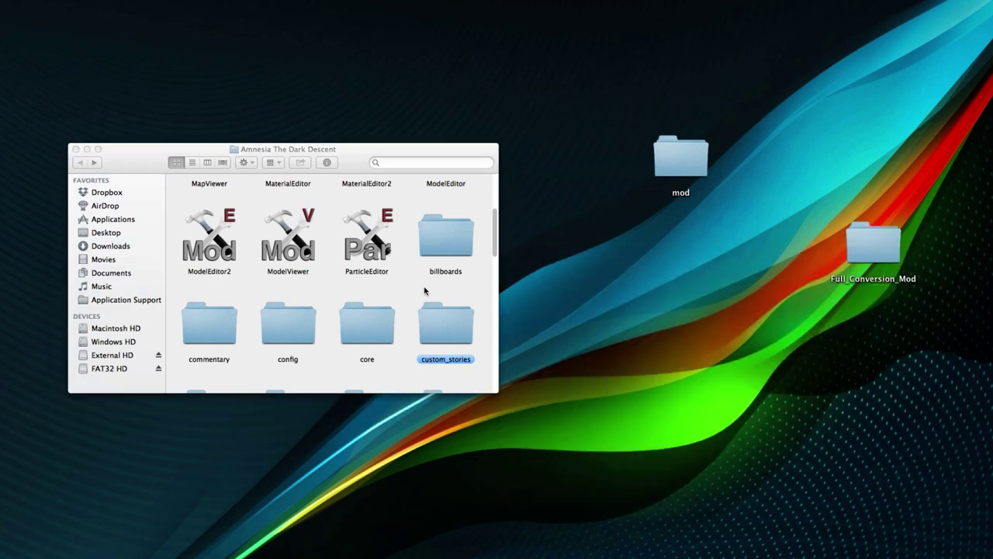
Examine the game's resource folders in Amnesia The Dark Descent, including entities and its available folder actions
scroll(481, 263, "down", 2)
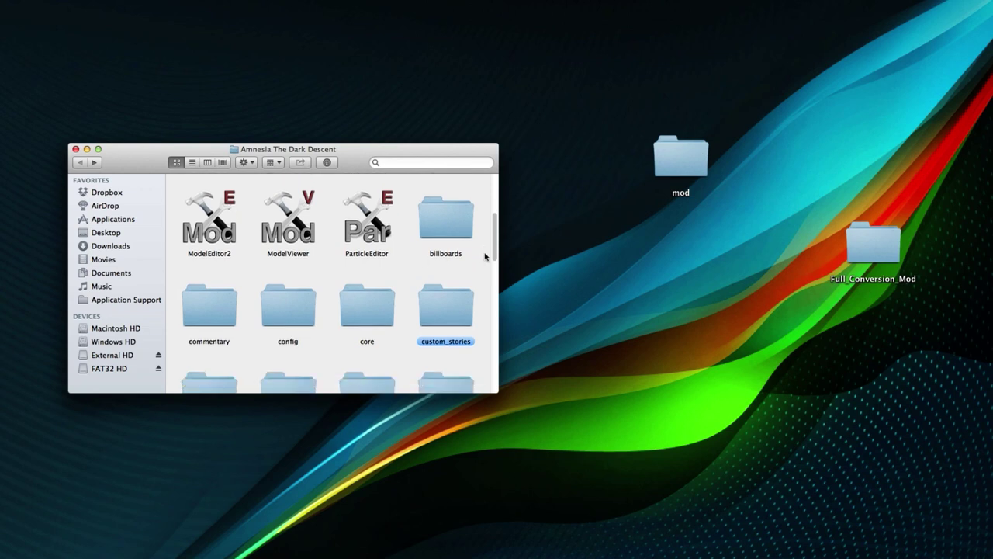
scroll(415, 279, "down", 3)
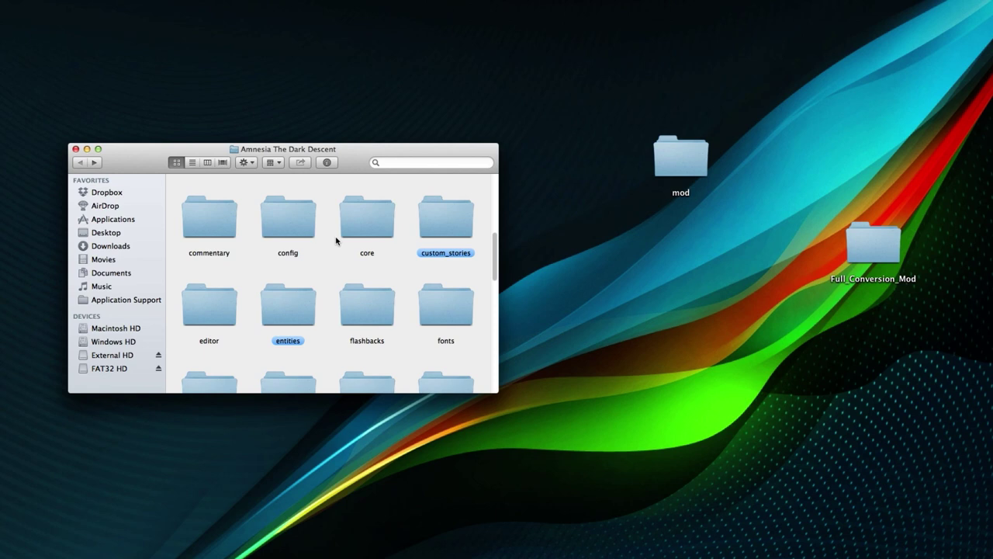
scroll(326, 270, "down", 2)
scroll(334, 268, "up", 3)
scroll(334, 271, "down", 5)
scroll(334, 295, "up", 5)
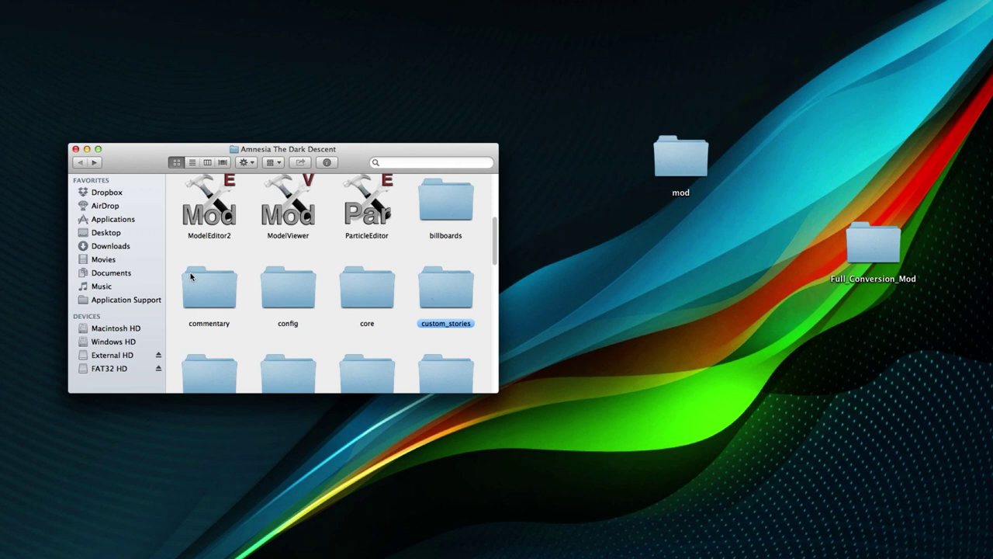
scroll(214, 339, "down", 2)
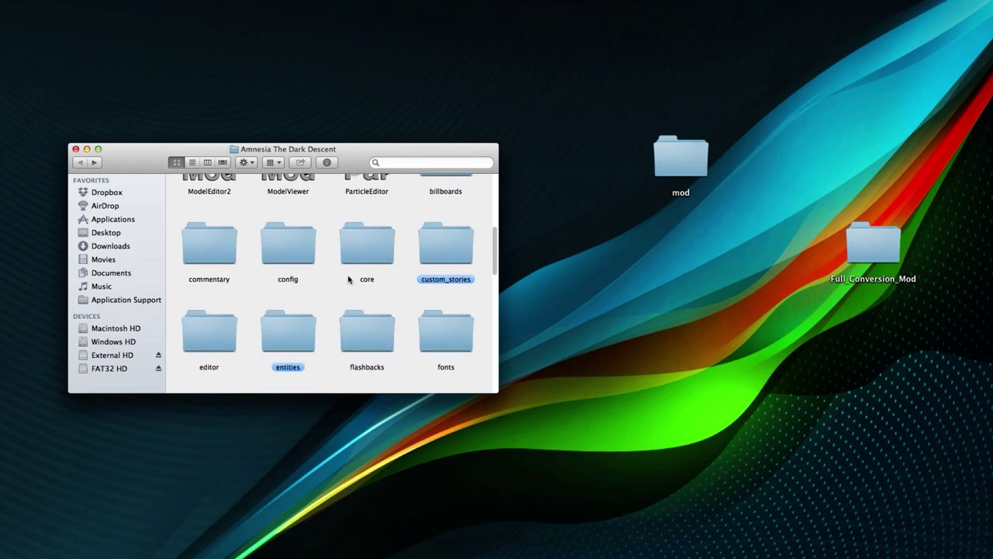
scroll(348, 280, "down", 1)
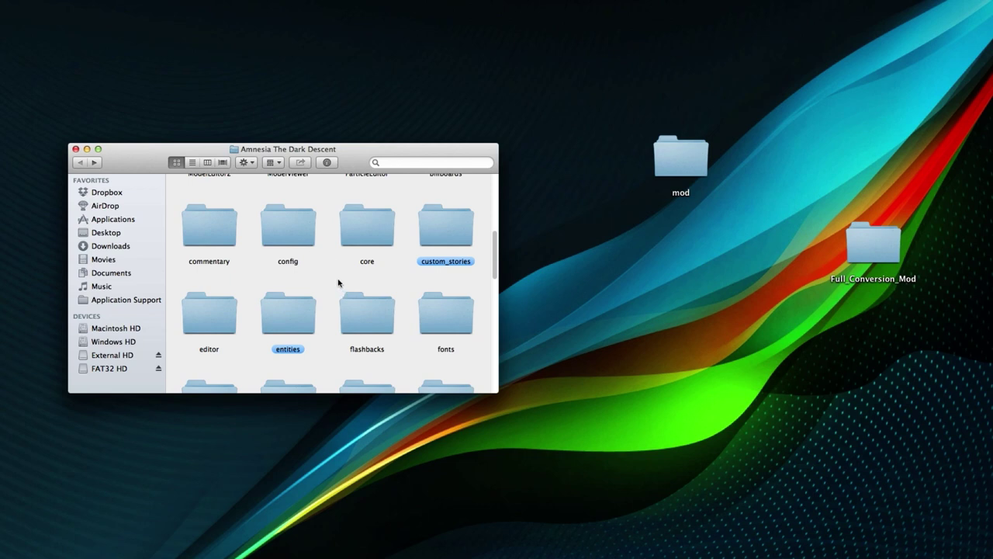
left_click(289, 311)
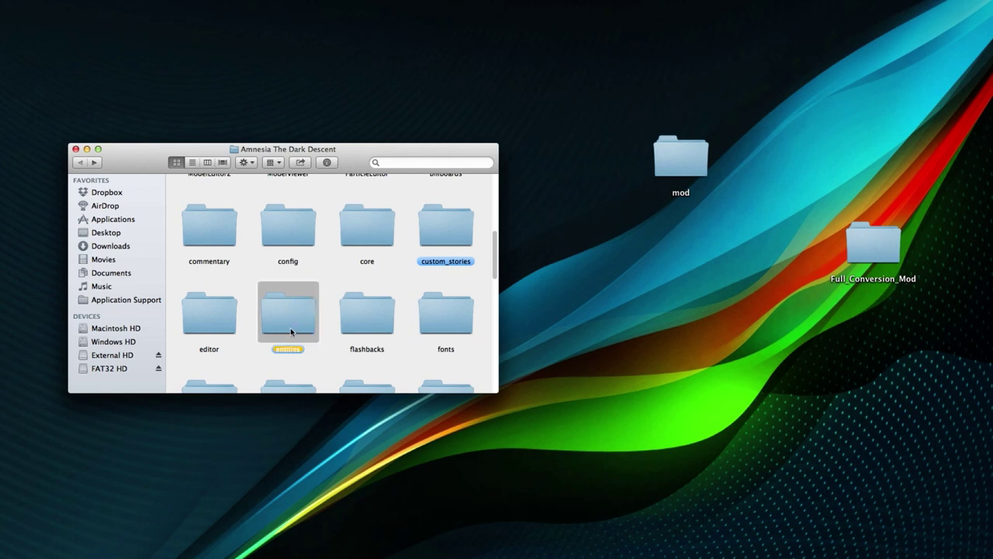
left_click(322, 355)
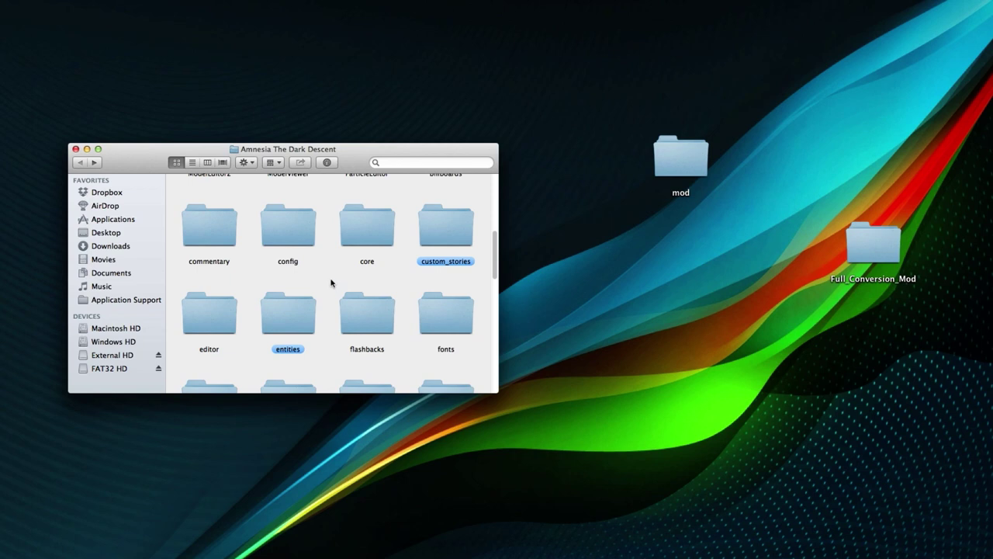
scroll(322, 284, "down", 2)
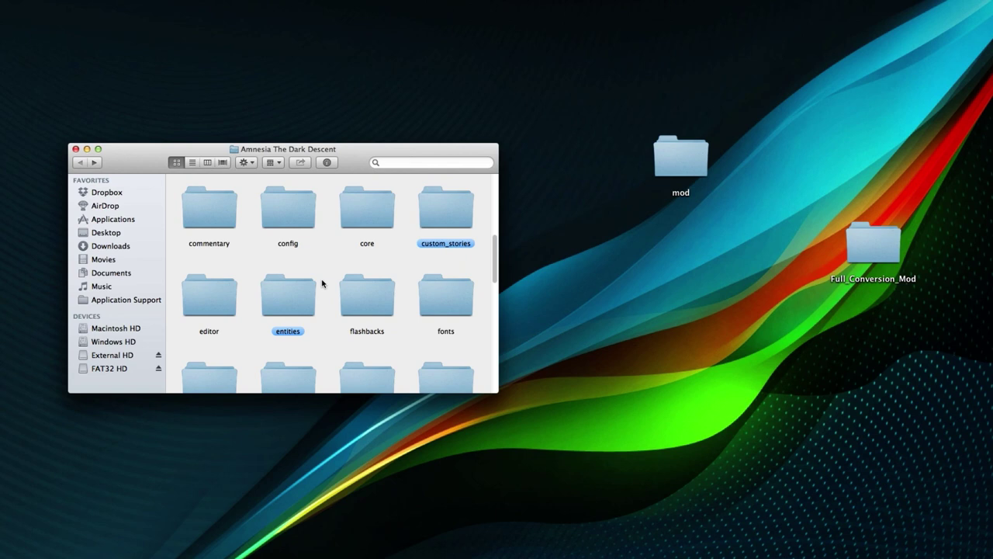
right_click(277, 295)
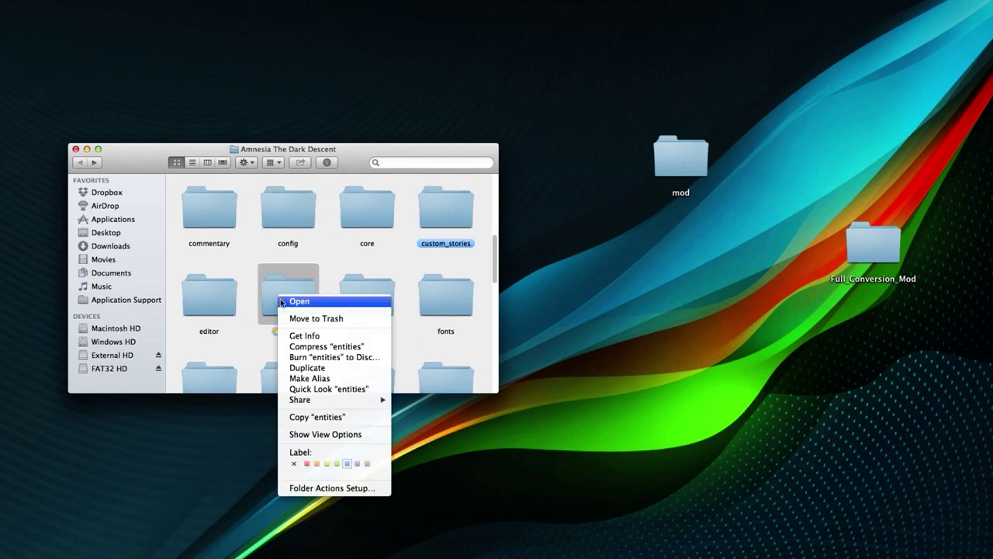
left_click(260, 340)
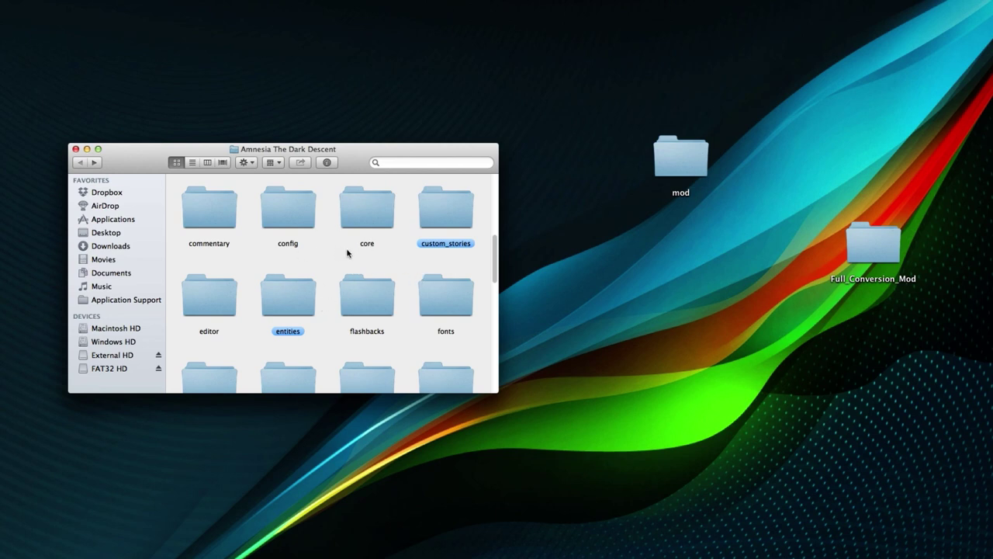
scroll(332, 272, "up", 2)
scroll(332, 272, "up", 5)
scroll(332, 273, "down", 5)
scroll(333, 272, "up", 4)
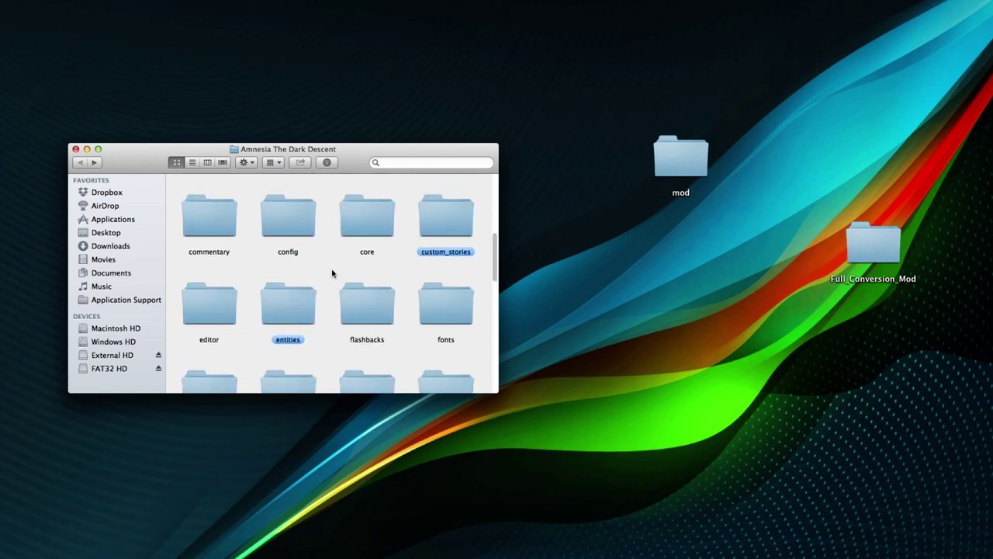
Duplicate the config folder in Amnesia The Dark Descent and rename the copy as mod_config
left_click(276, 222)
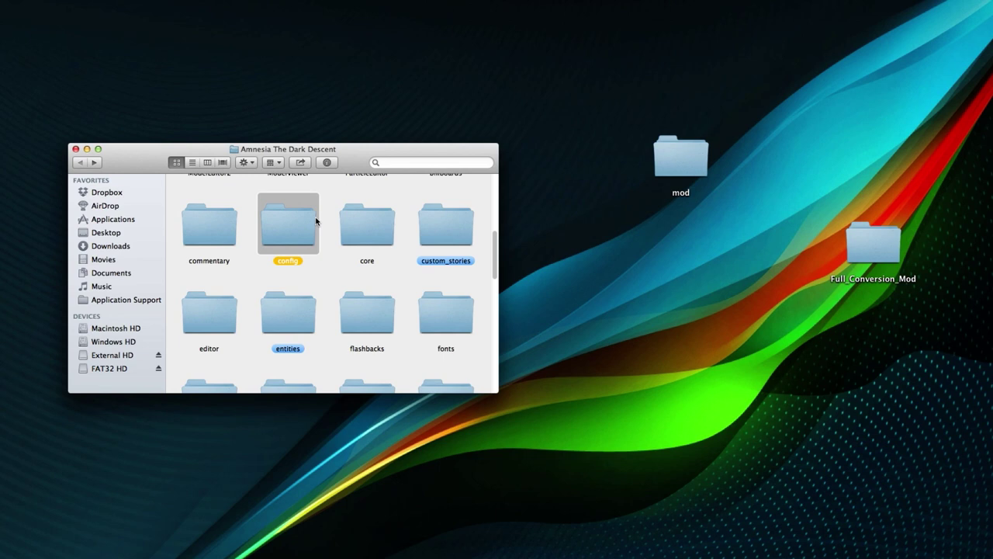
left_click(315, 265)
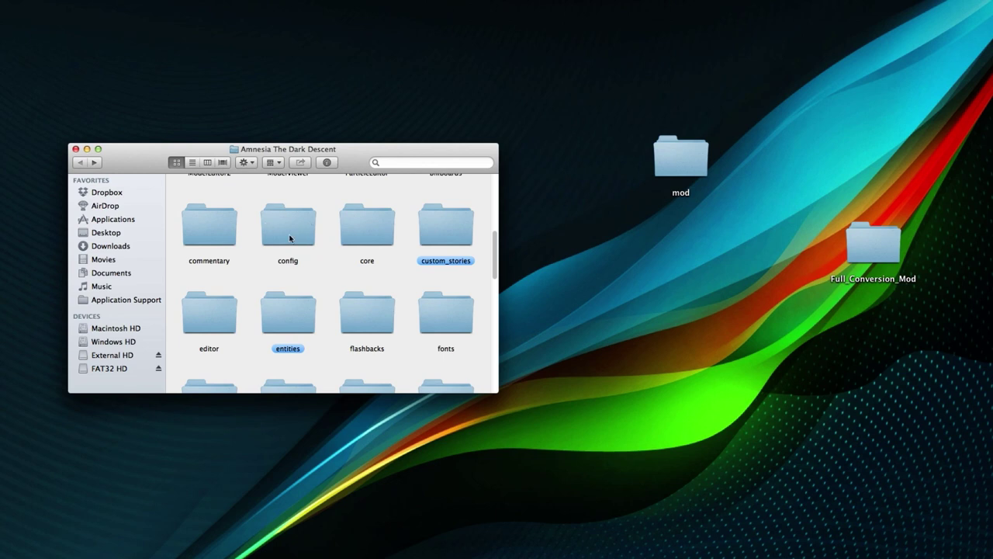
left_click(290, 238)
right_click(300, 224)
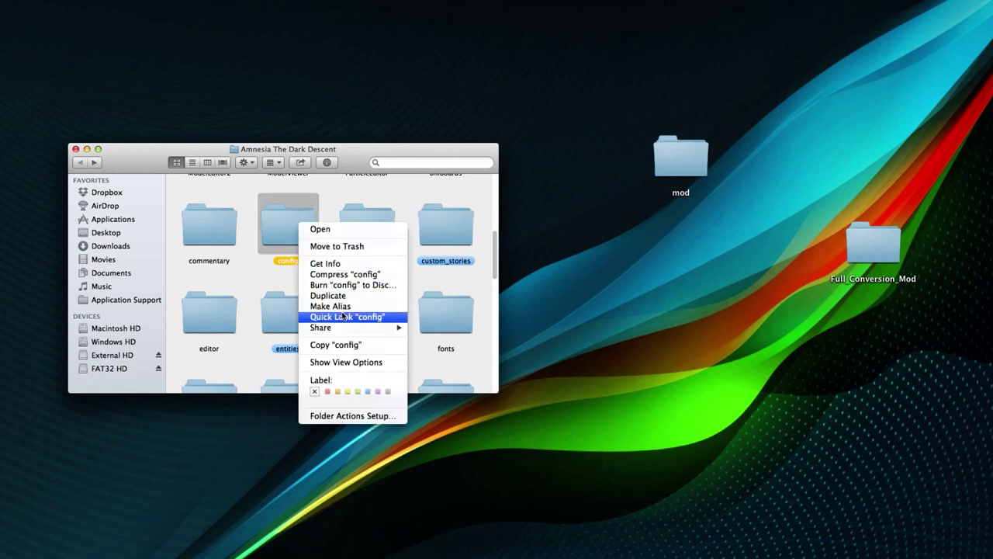
left_click(248, 287)
right_click(297, 227)
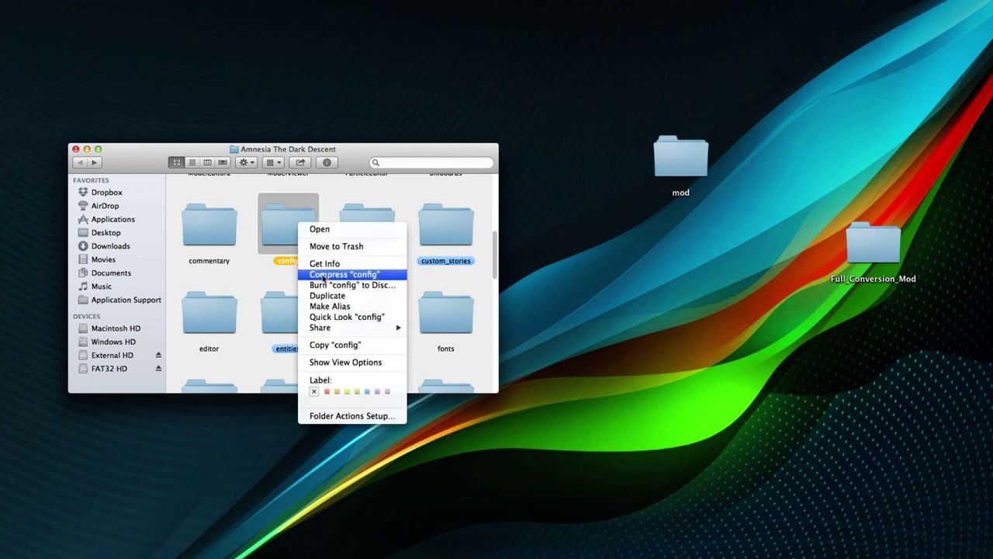
left_click(327, 295)
key("Return")
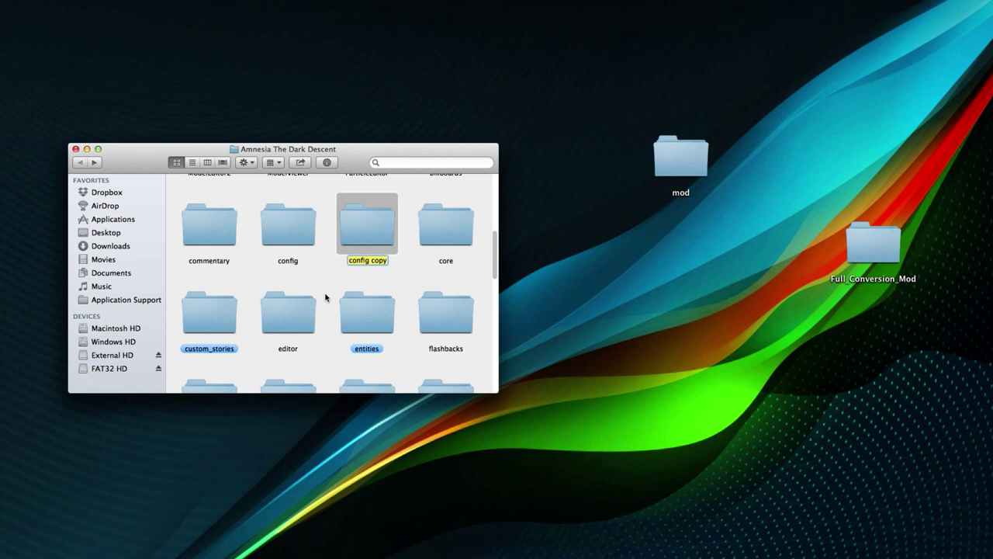
type("mod_config")
key("Return")
Assign the grey label to the mod_config folder
right_click(219, 327)
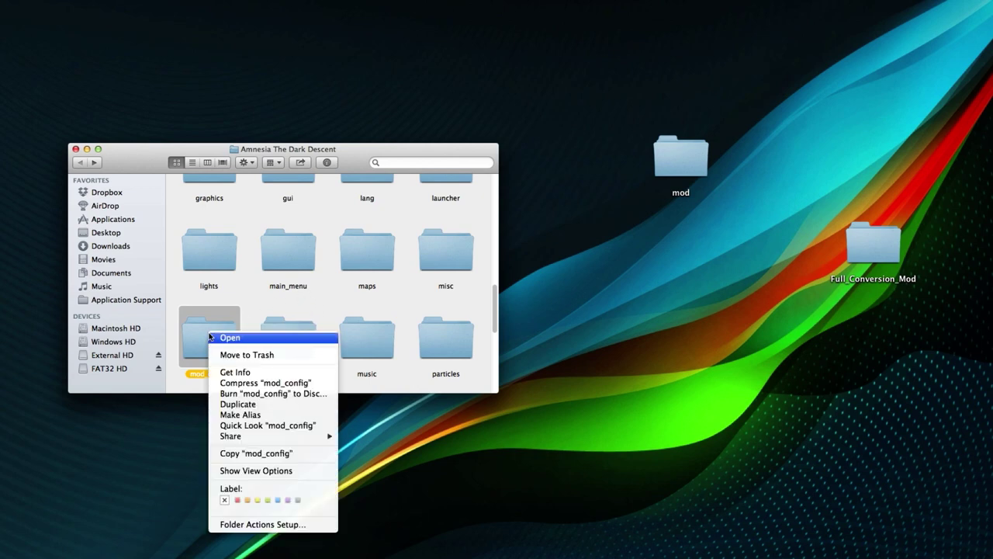
left_click(299, 503)
left_click(255, 348)
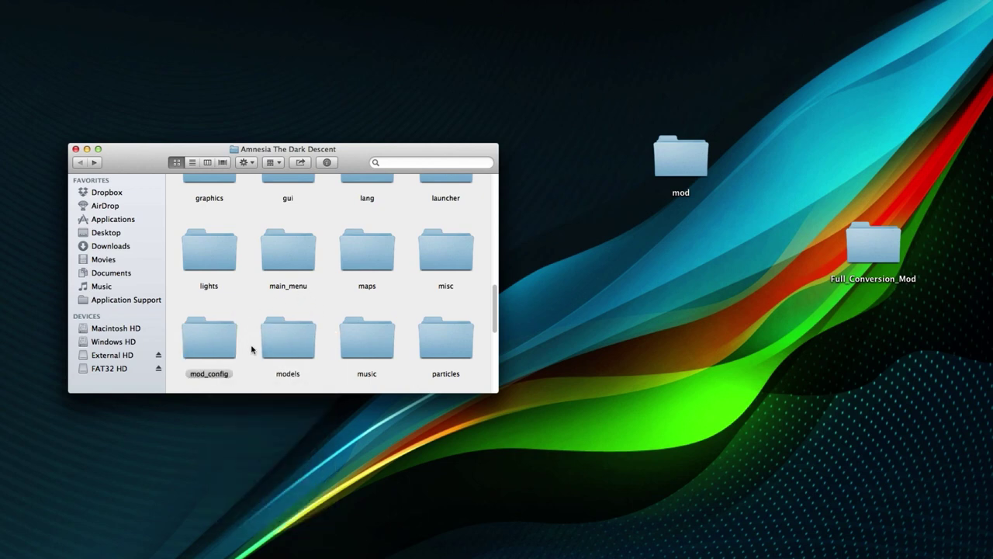
Compare the mod_config folder name with the neighbouring game folders such as entities
scroll(255, 326, "down", 3)
scroll(256, 316, "up", 2)
scroll(207, 273, "down", 1)
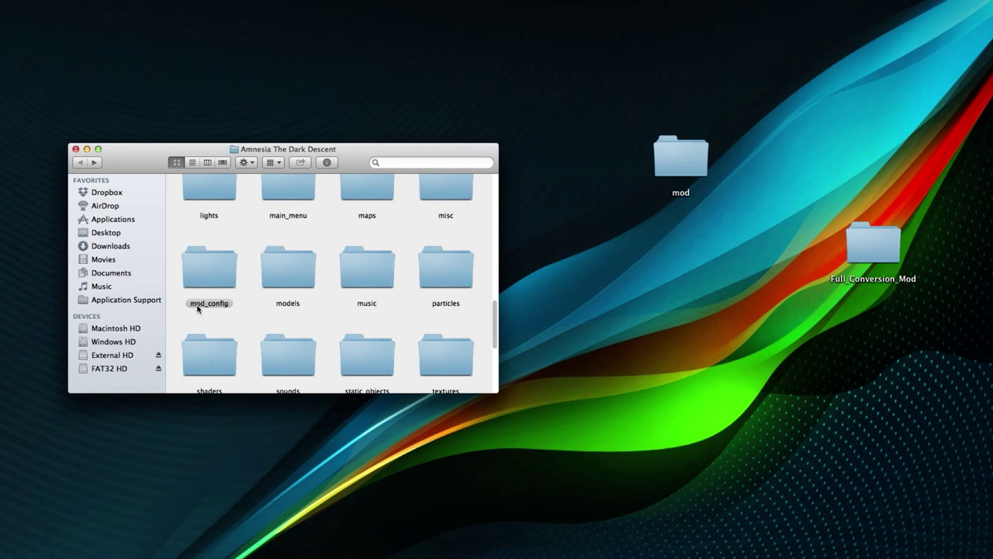
left_click(199, 306)
left_click(244, 305)
type("en")
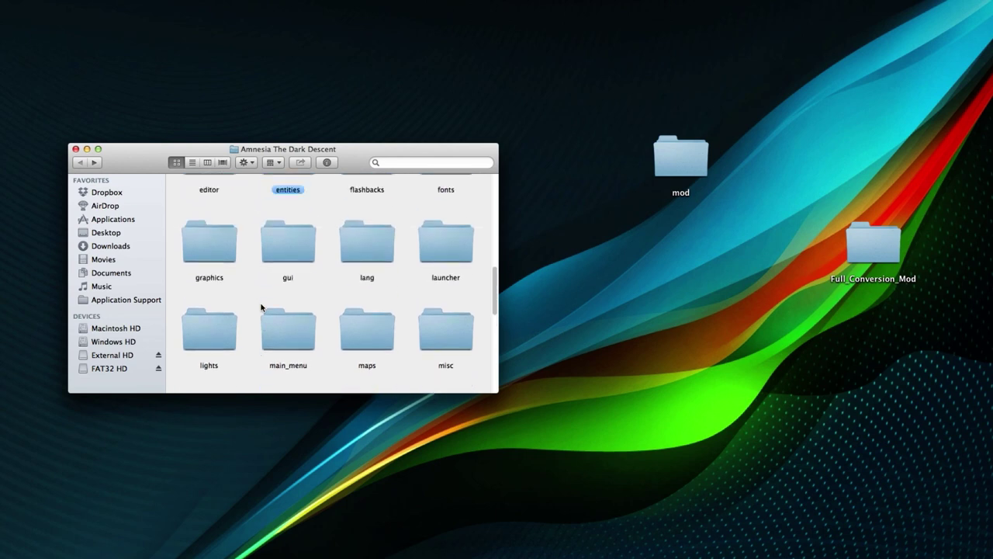
scroll(261, 313, "up", 3)
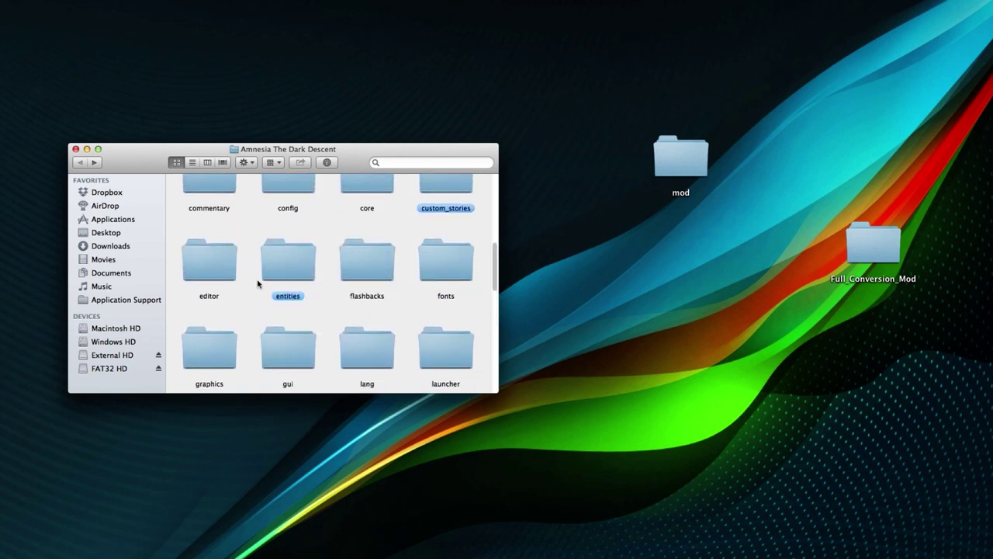
scroll(257, 280, "down", 6)
scroll(257, 268, "down", 2)
Open mod_config and examine its base language files from base_english.lang through base_spanish.lang
double_click(229, 244)
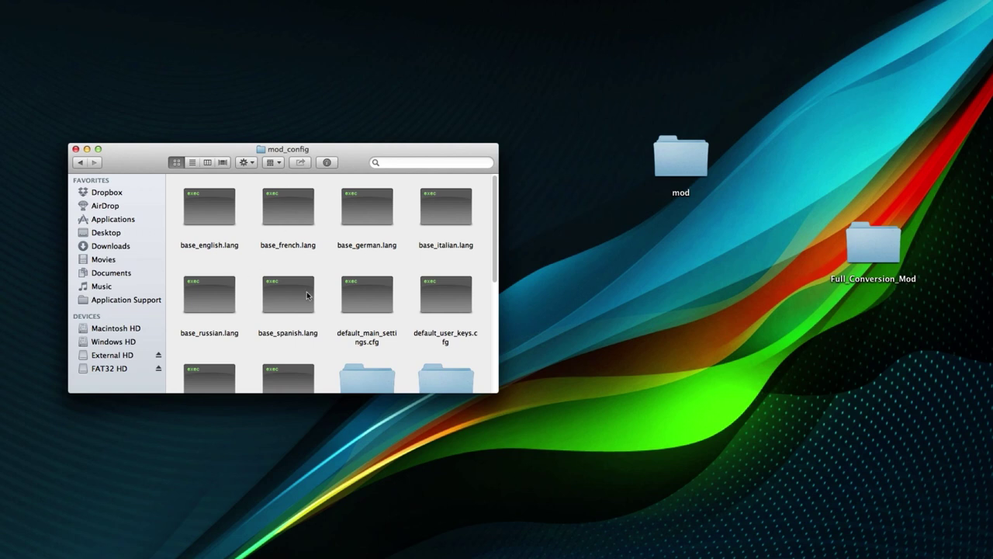
scroll(304, 291, "down", 5)
scroll(301, 288, "up", 5)
left_click(217, 214)
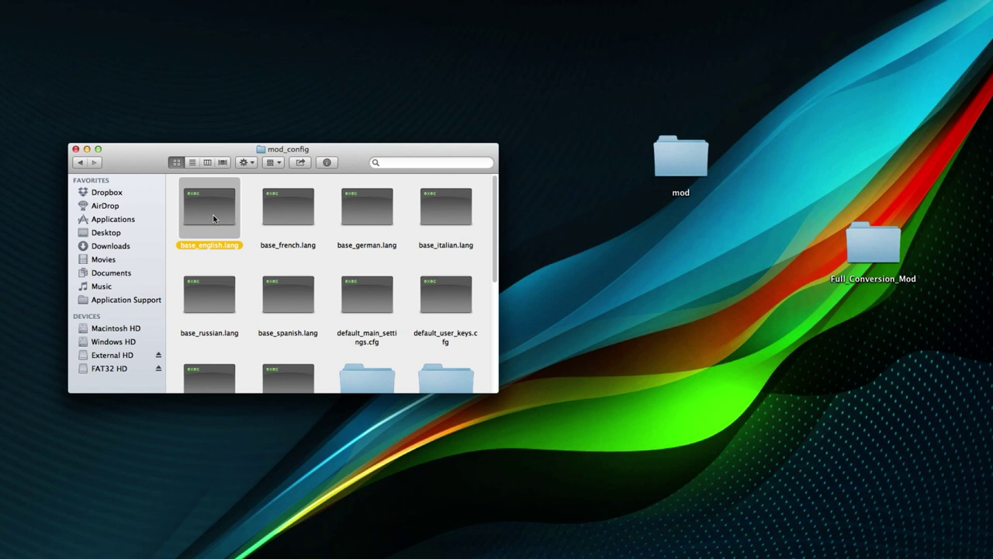
left_click(302, 225)
left_click(377, 216)
left_click(413, 223)
left_click(223, 298)
left_click(298, 298)
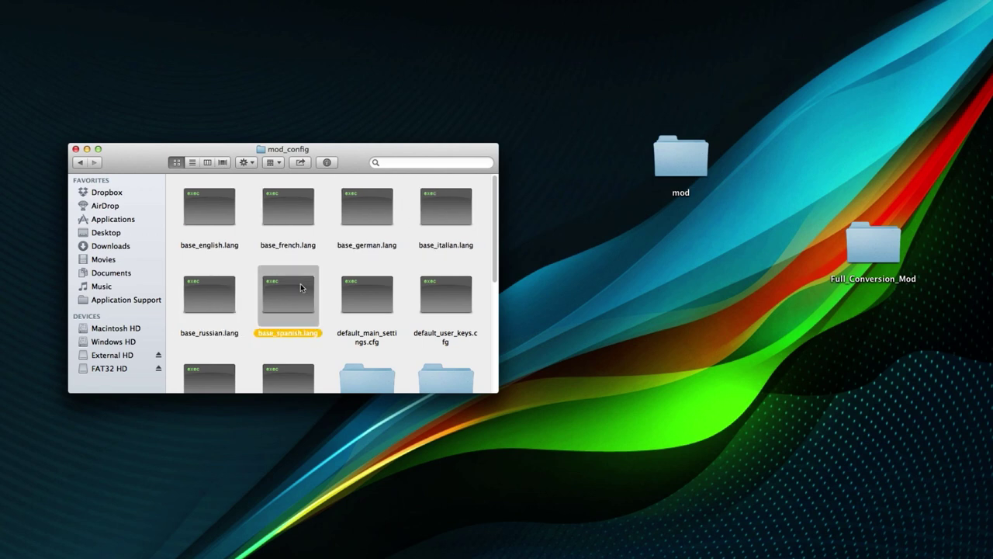
Delete the French, German, Italian, Russian and Spanish base language files from mod_config
left_click(250, 295)
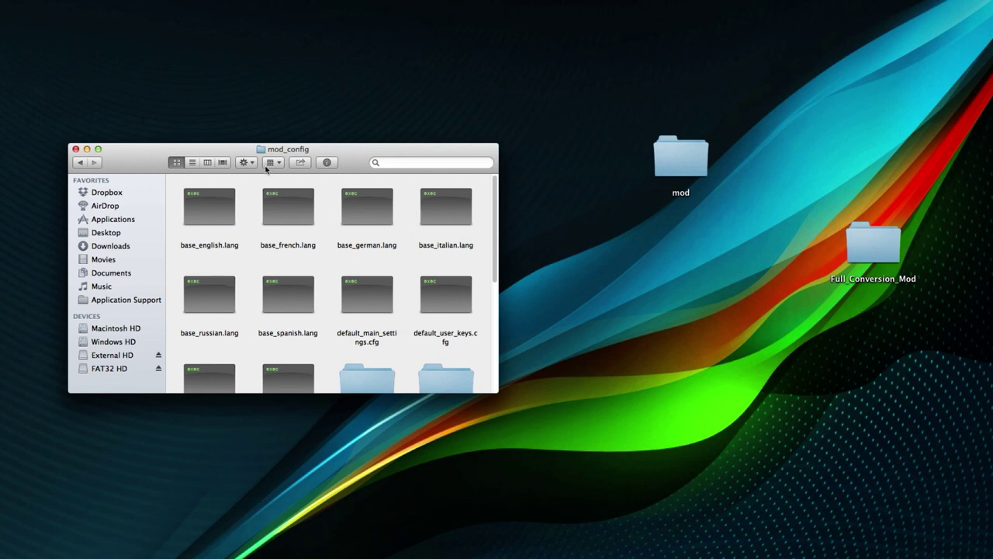
left_click(279, 215)
left_click(326, 264)
left_click(211, 247)
left_click(249, 261)
left_click_drag(263, 209, 448, 213)
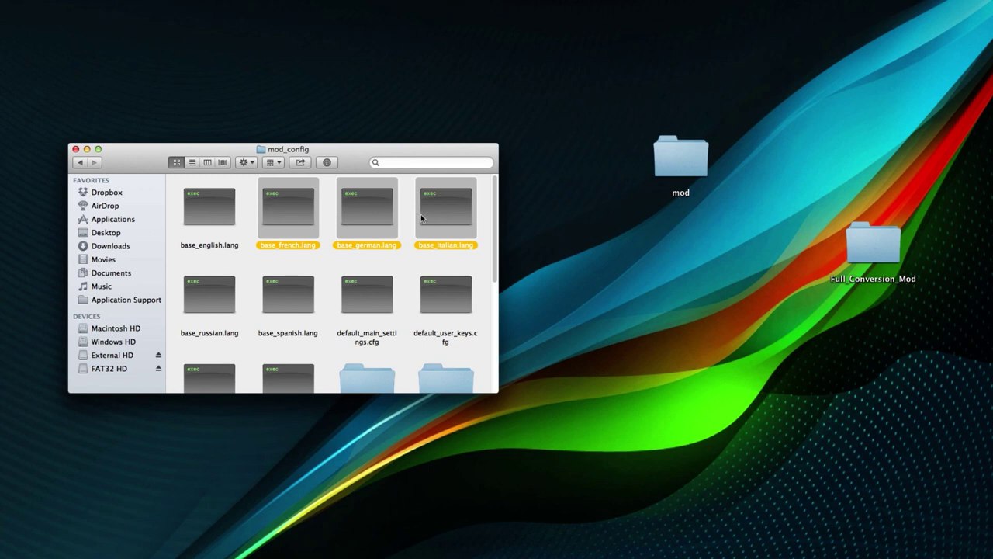
key("super+BackSpace")
left_click_drag(255, 220, 377, 211)
key("super+BackSpace")
left_click(219, 203)
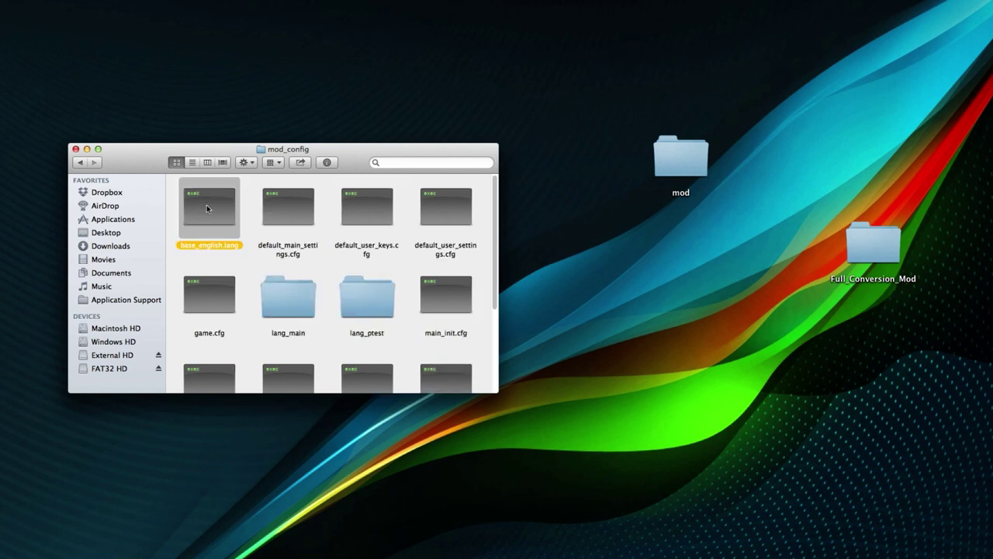
left_click(249, 202)
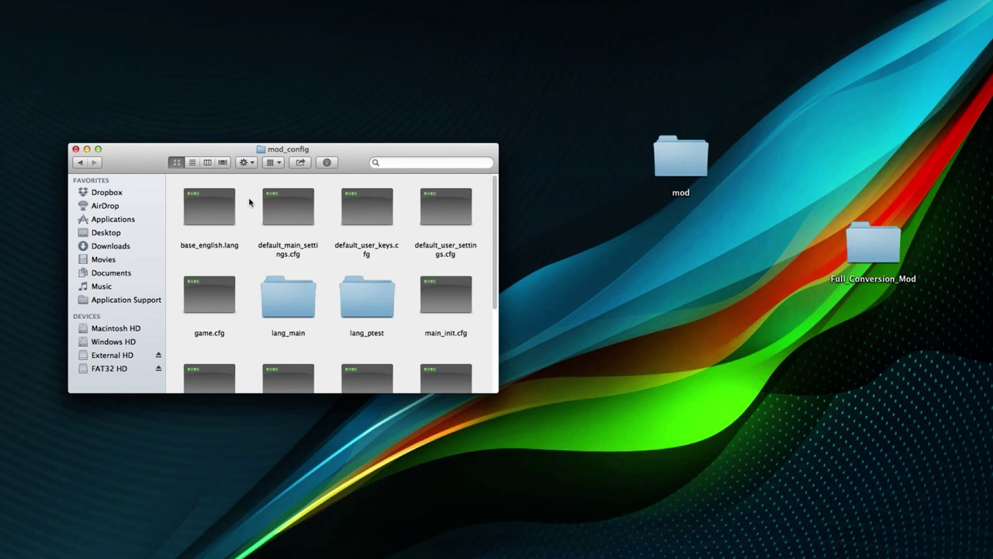
left_click_drag(251, 181, 170, 253)
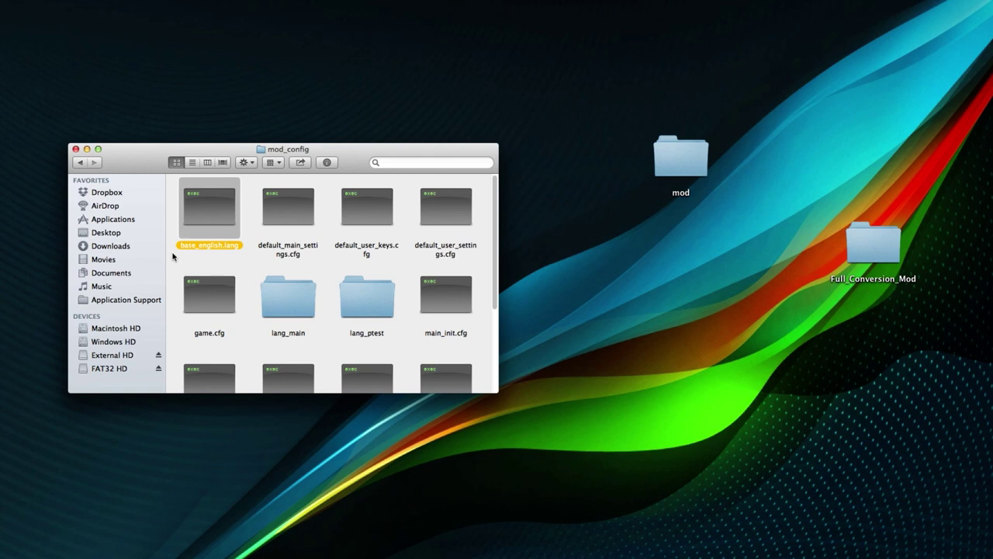
left_click_drag(172, 252, 220, 206)
left_click_drag(249, 253, 175, 179)
left_click(164, 192)
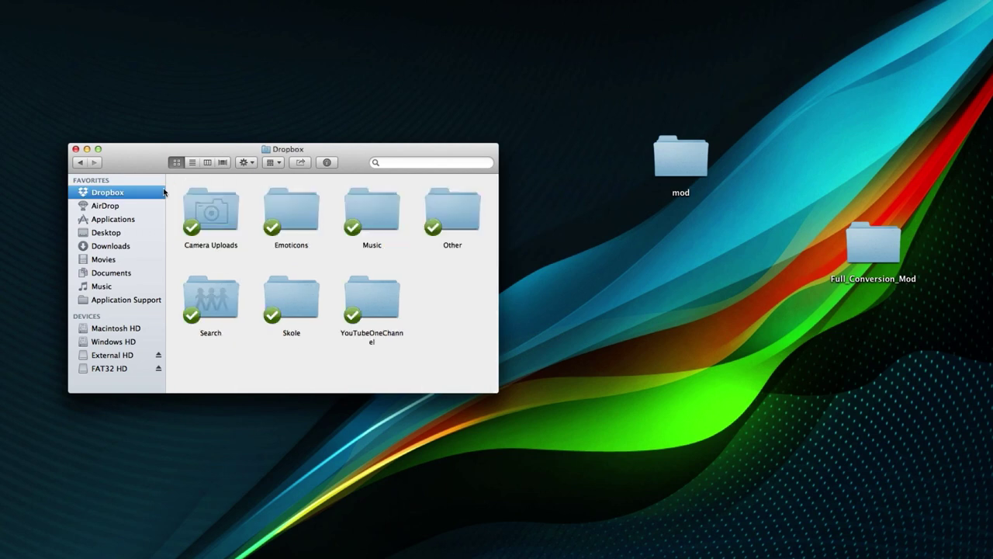
left_click(79, 163)
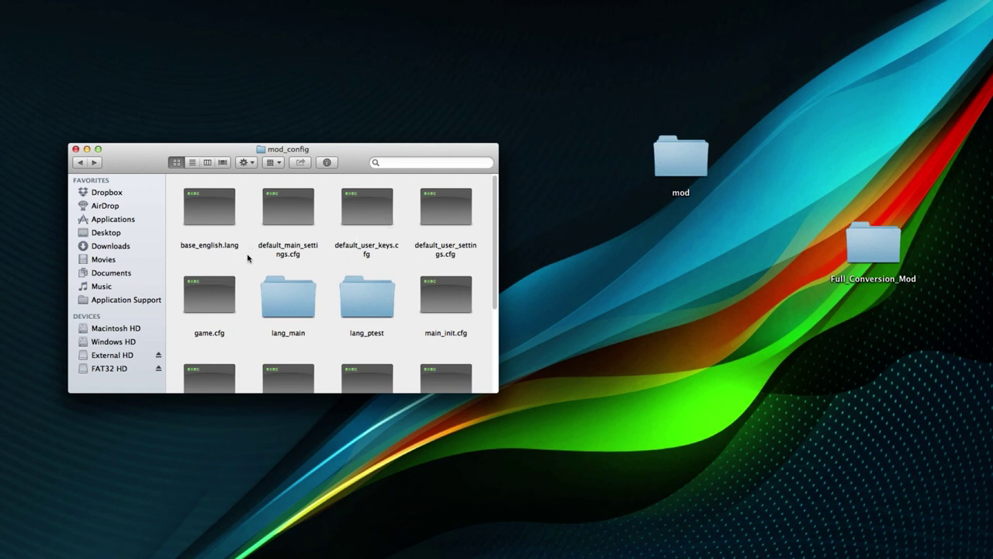
Delete default_user_keys.cfg and default_user_settings.cfg from mod_config
left_click(283, 217)
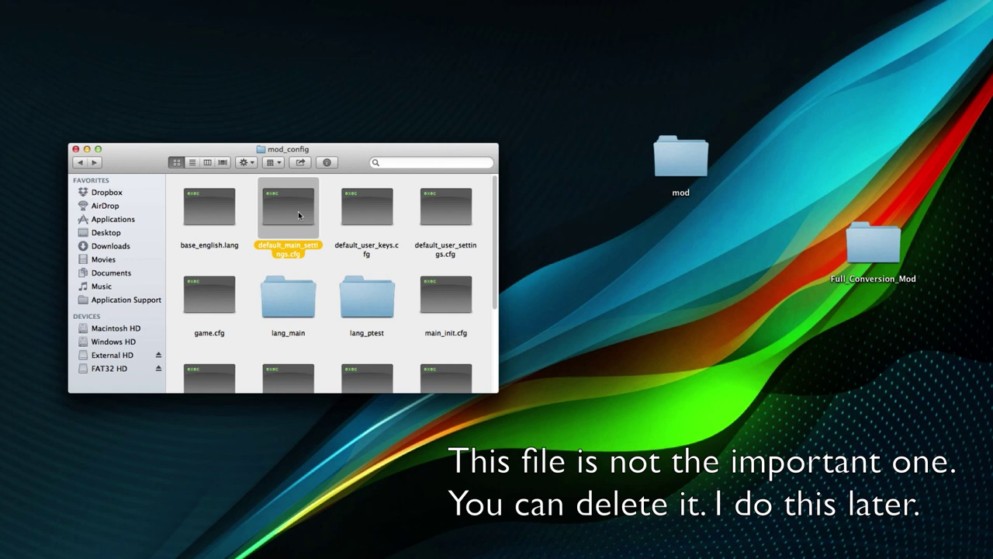
left_click(365, 208)
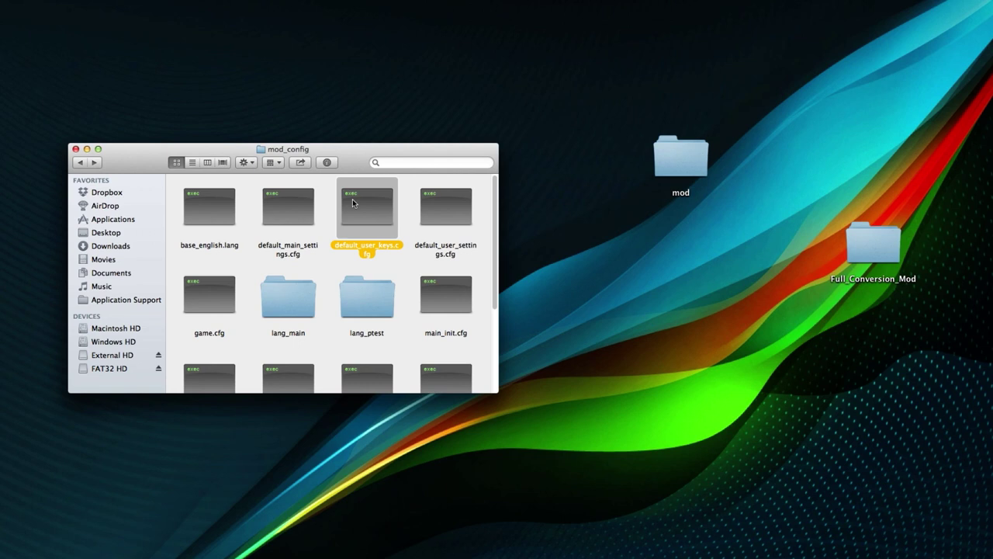
key("super+BackSpace")
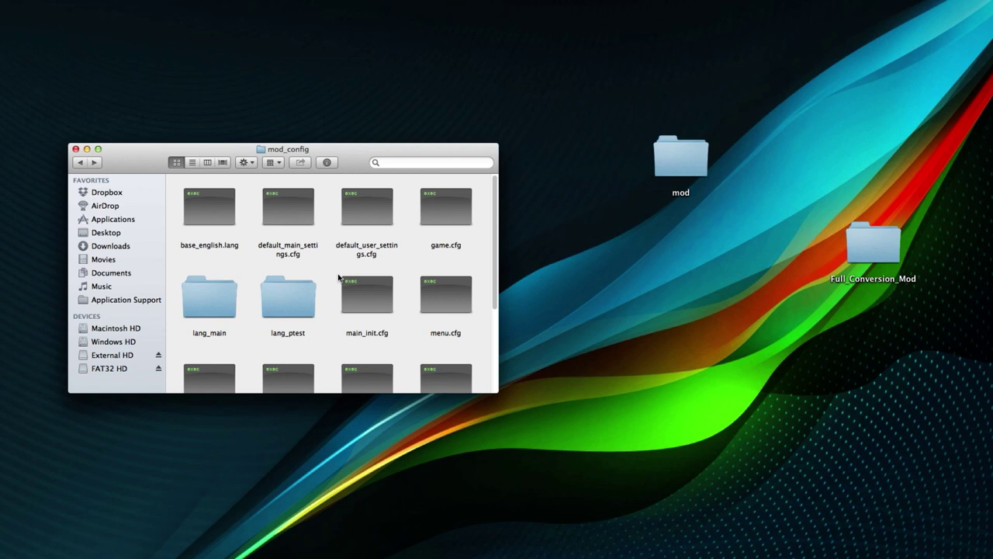
left_click(375, 223)
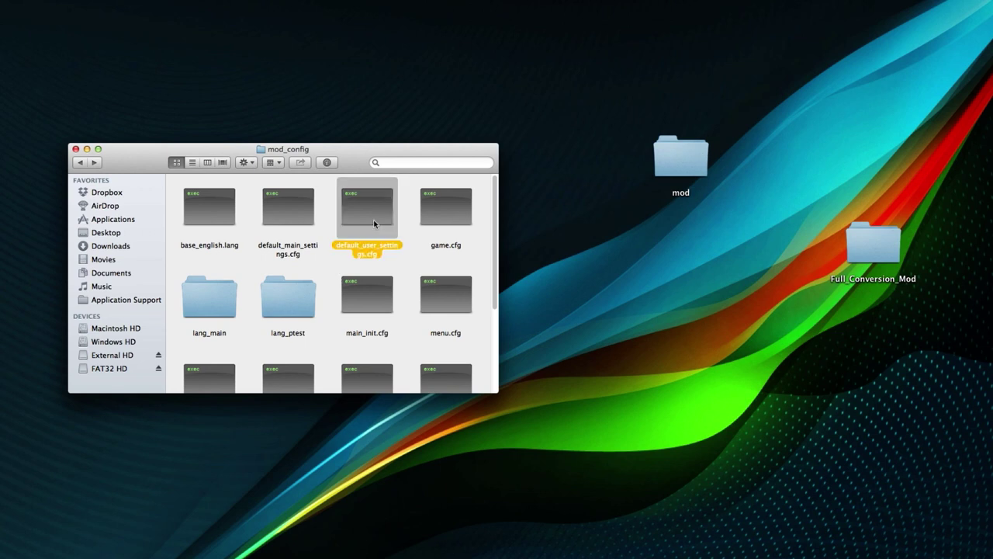
key("super+BackSpace")
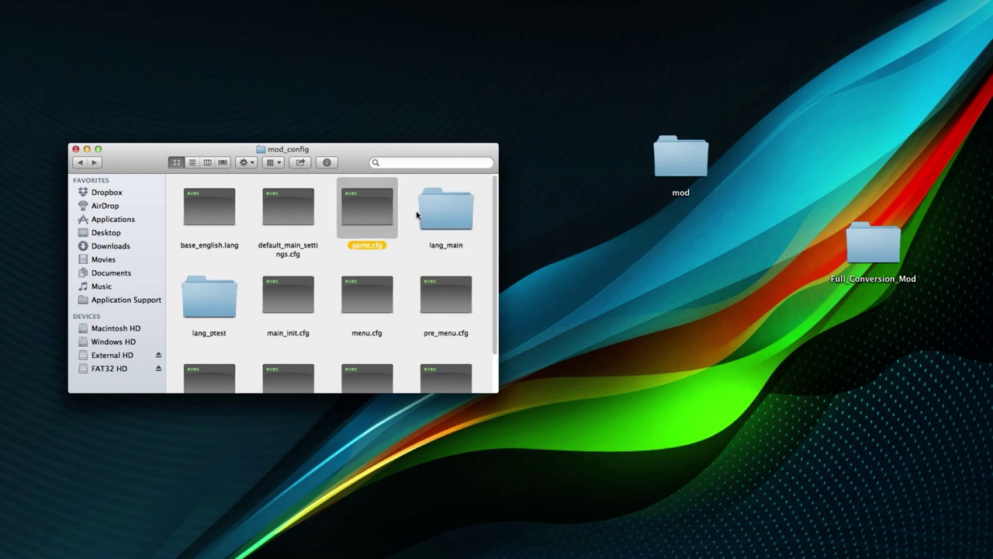
left_click(402, 248)
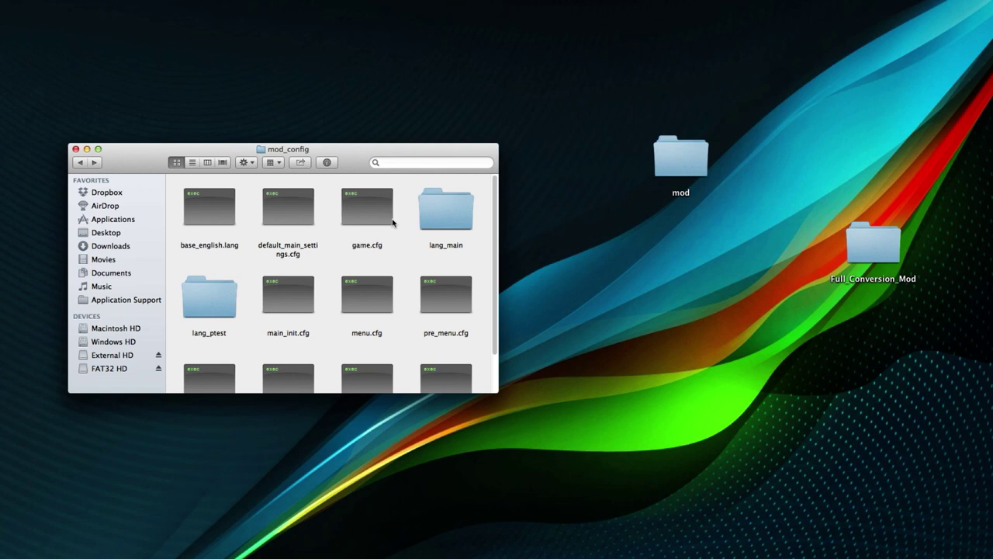
left_click(375, 220)
left_click(404, 259)
left_click(371, 210)
left_click(405, 233)
Delete the lang_ptest folder, ptest_game.cfg and the three files after it from mod_config
left_click(224, 292)
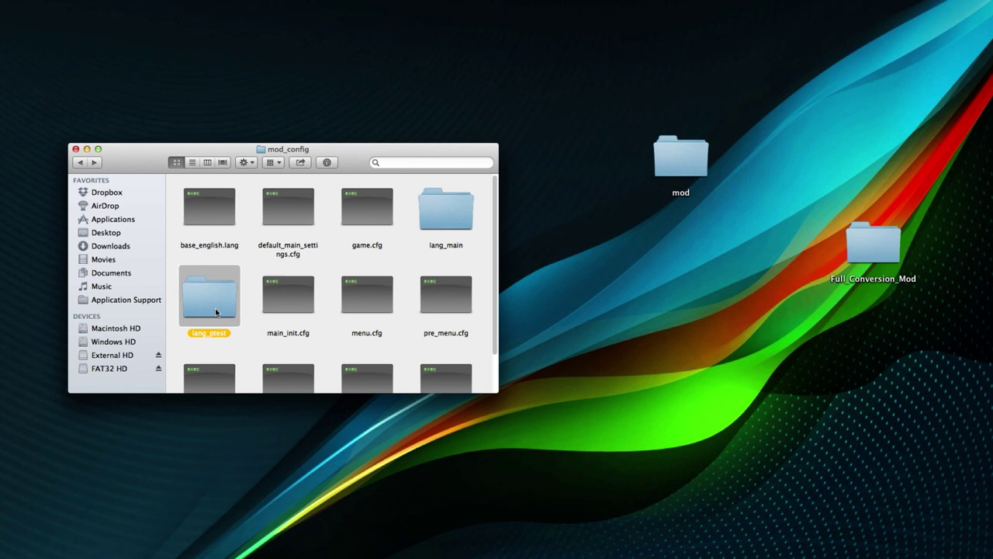
key("super+BackSpace")
scroll(256, 341, "down", 2)
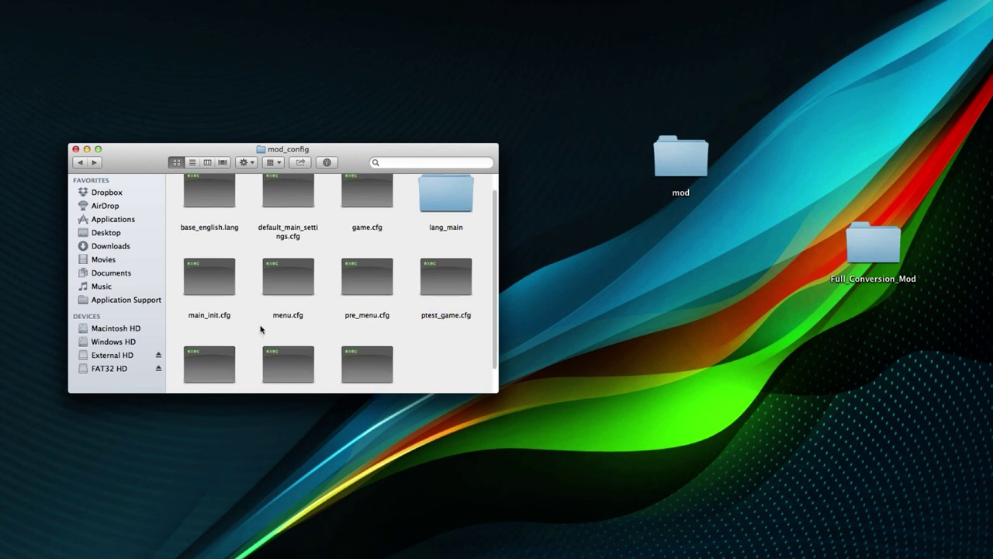
left_click_drag(456, 351, 224, 345)
key("super+BackSpace")
left_click(446, 307)
key("super+BackSpace")
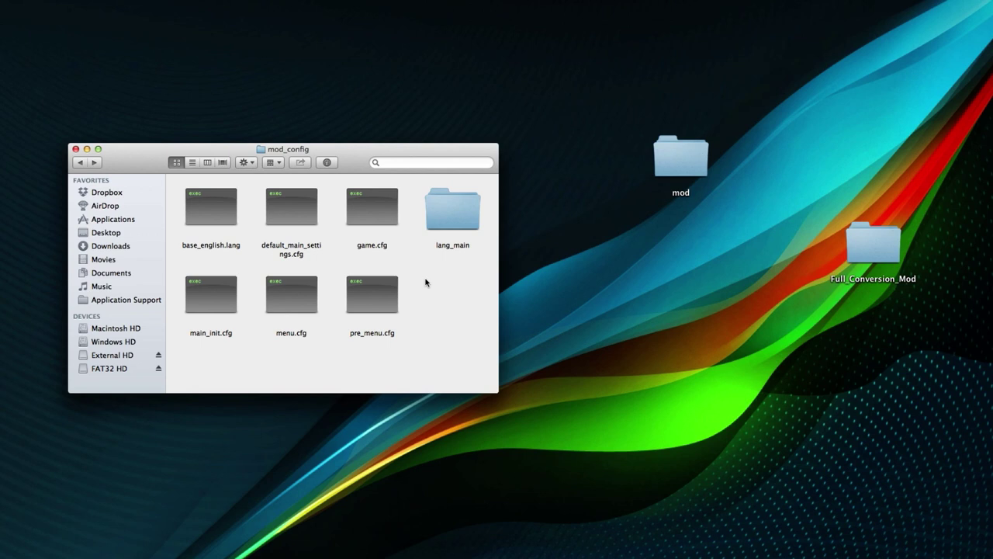
left_click_drag(466, 362, 173, 218)
left_click(484, 333)
Copy resources.cfg from the Amnesia The Dark Descent folder into mod_config
left_click(79, 163)
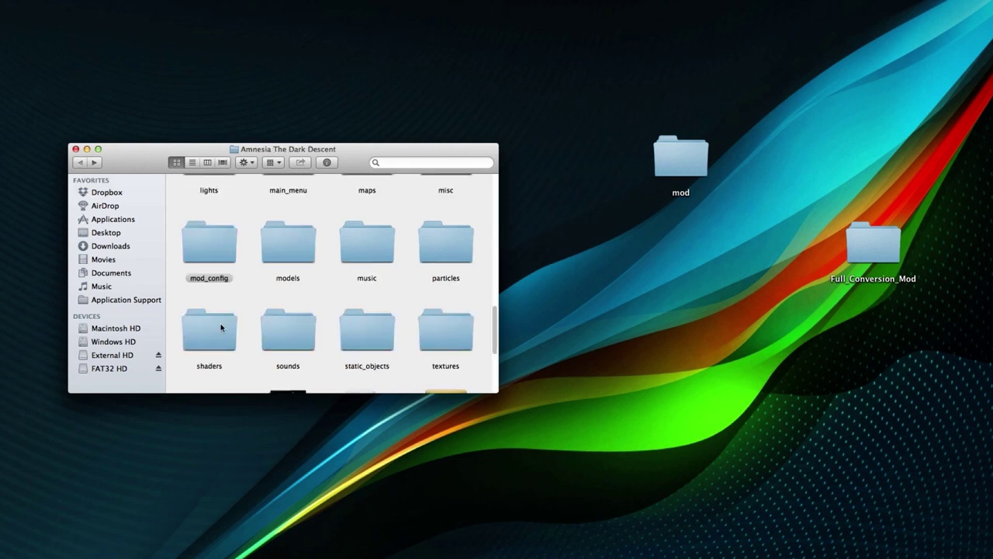
scroll(222, 326, "down", 5)
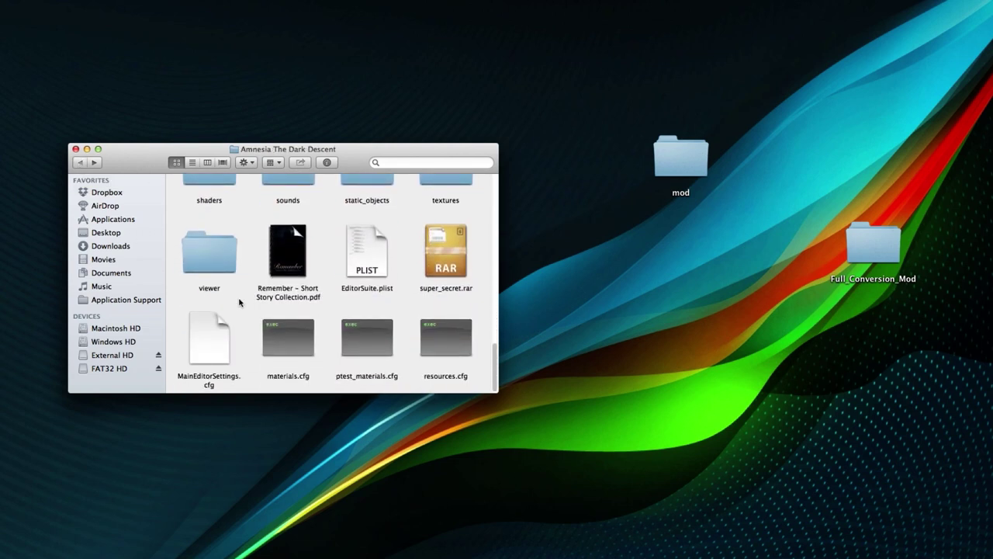
left_click(467, 342)
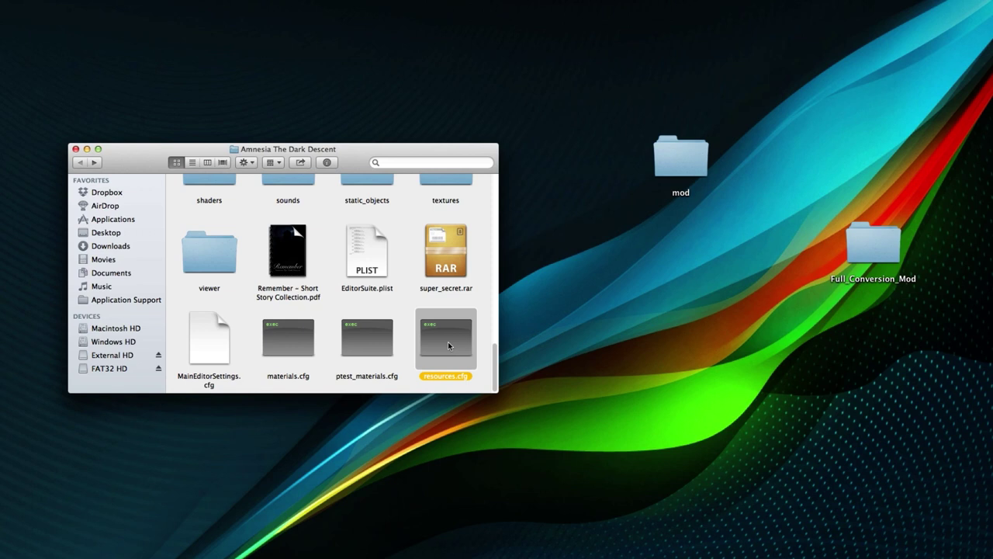
right_click(432, 338)
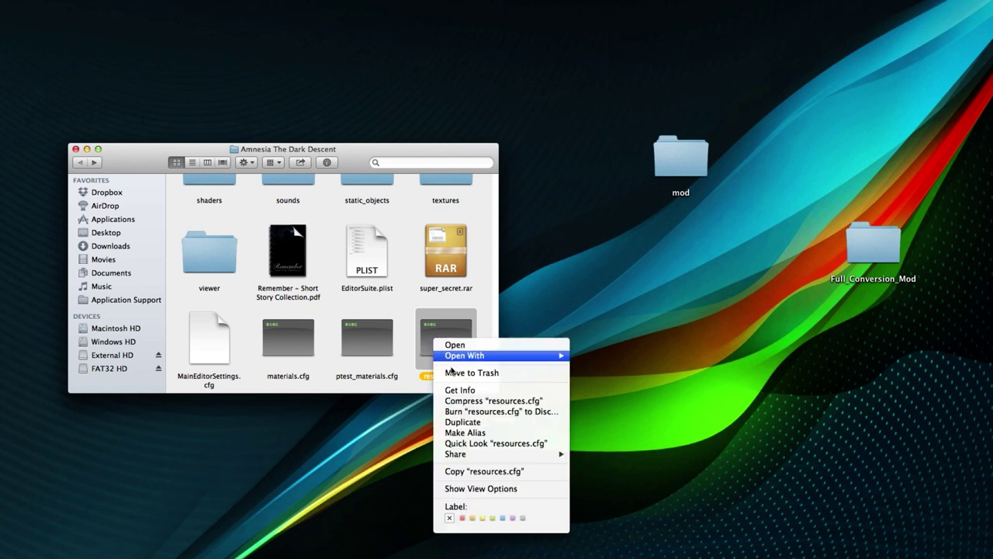
left_click(451, 471)
left_click(414, 318)
scroll(414, 318, "up", 5)
double_click(220, 325)
right_click(446, 356)
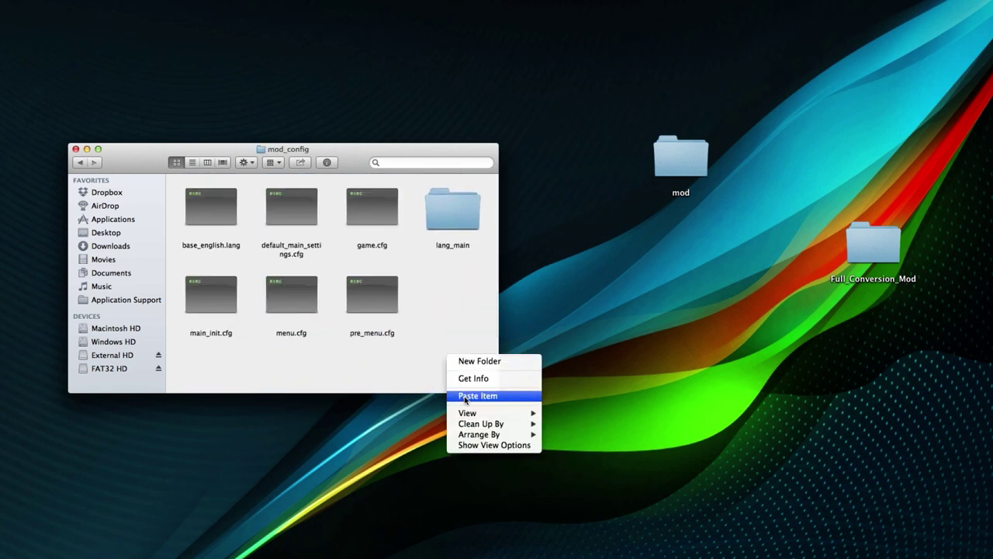
left_click(466, 396)
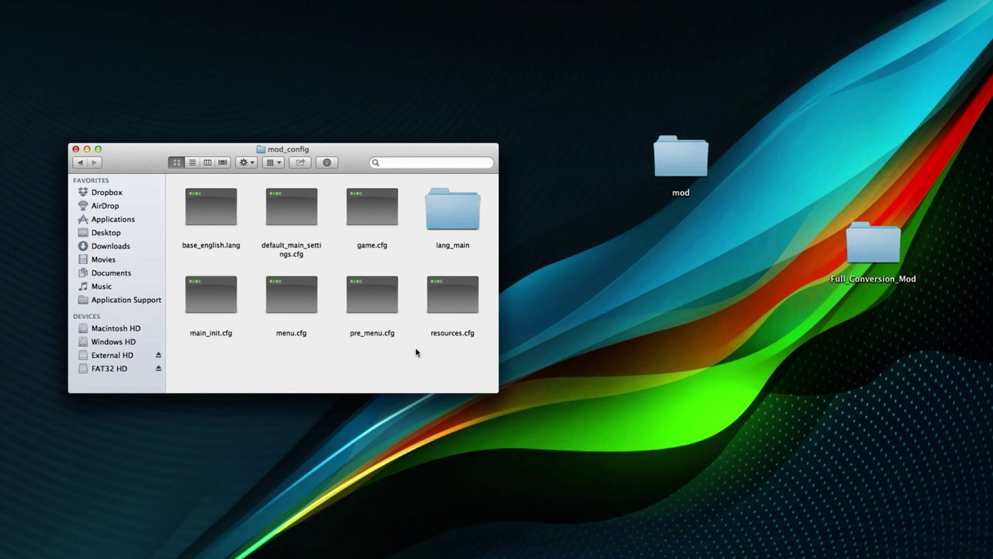
Compare the remaining contents of mod_config with the files in the original config folder
left_click_drag(458, 362, 181, 203)
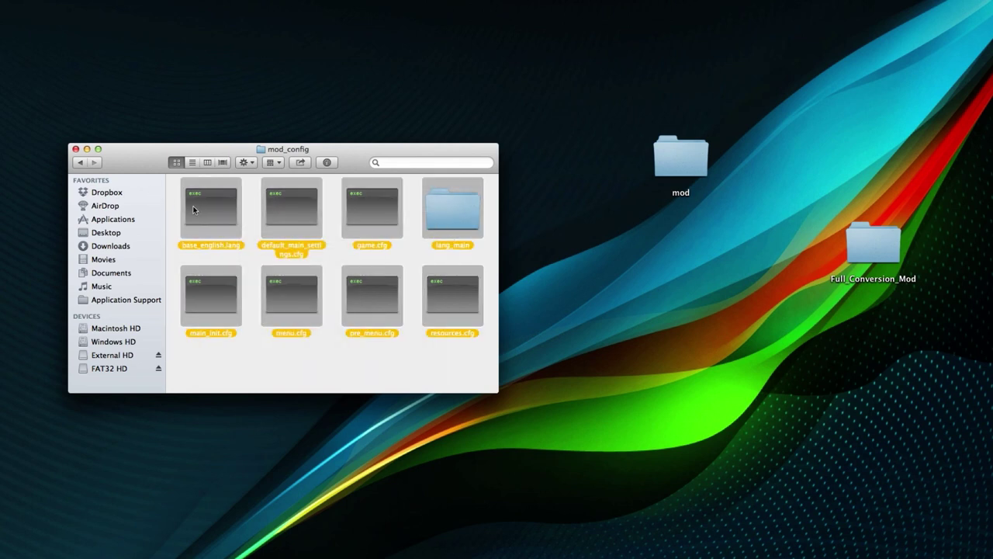
key("super+bracketleft")
scroll(266, 233, "up", 5)
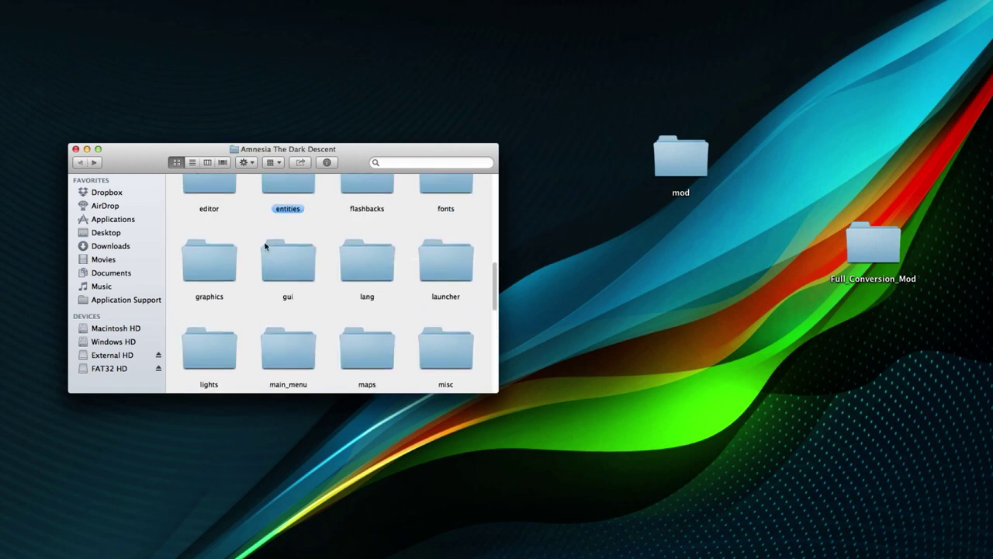
scroll(319, 248, "up", 2)
left_click(296, 277)
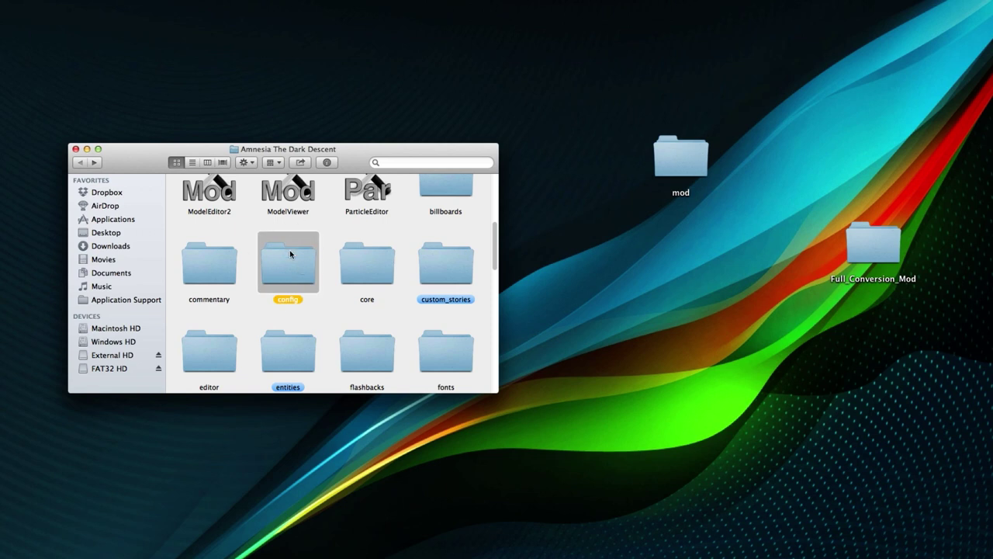
double_click(292, 263)
left_click_drag(178, 194, 479, 407)
left_click(468, 377)
left_click_drag(458, 358, 196, 199)
left_click(172, 195)
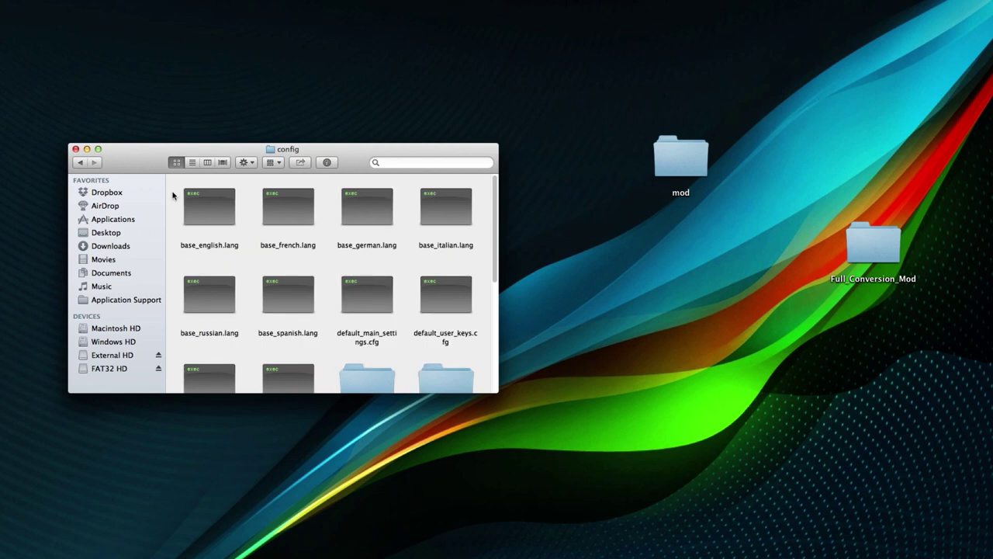
left_click(81, 162)
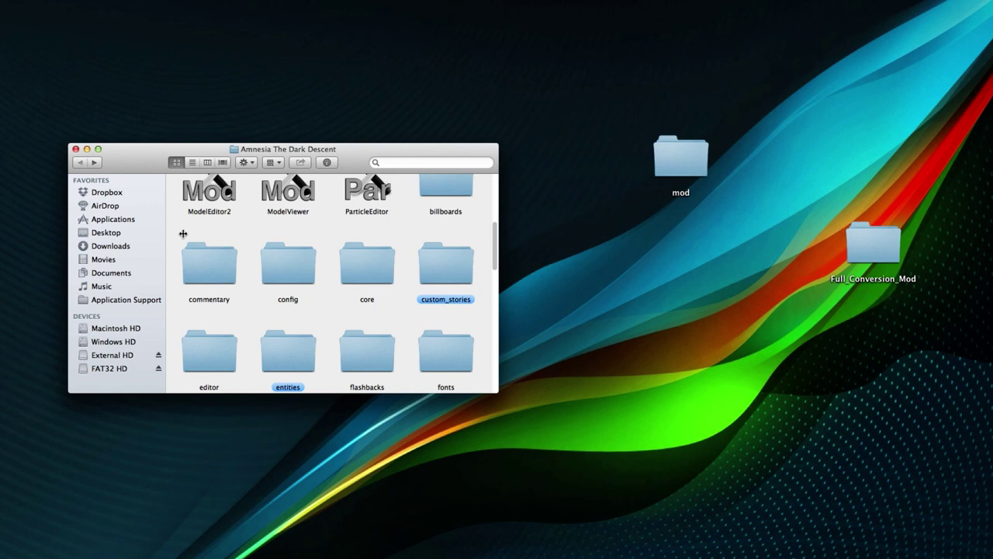
scroll(267, 288, "down", 1)
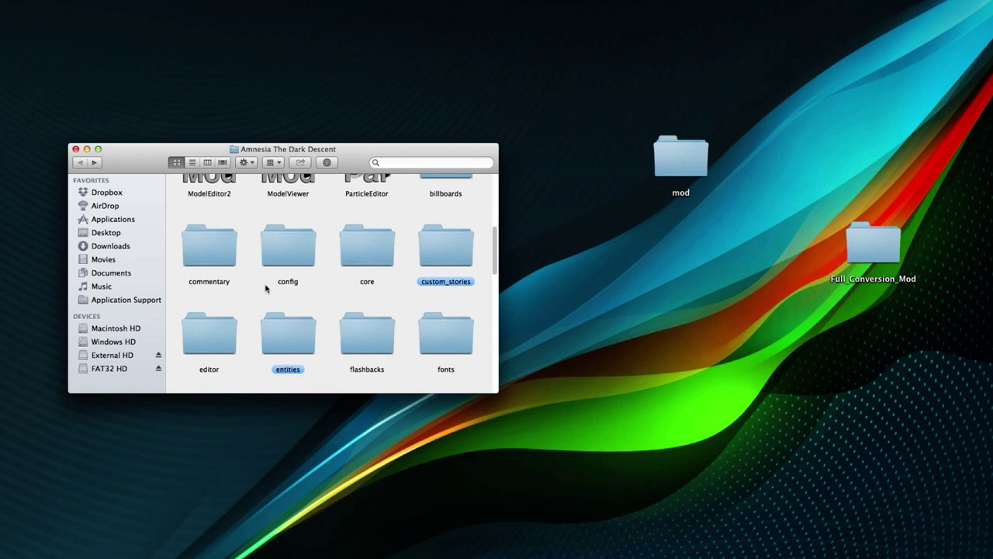
left_click(317, 278)
scroll(315, 261, "down", 3)
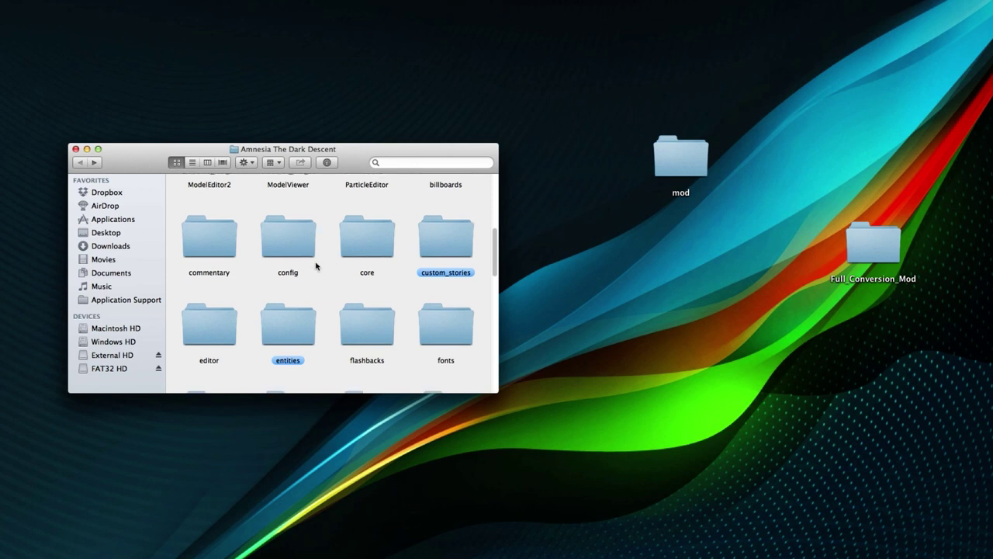
scroll(309, 239, "up", 1)
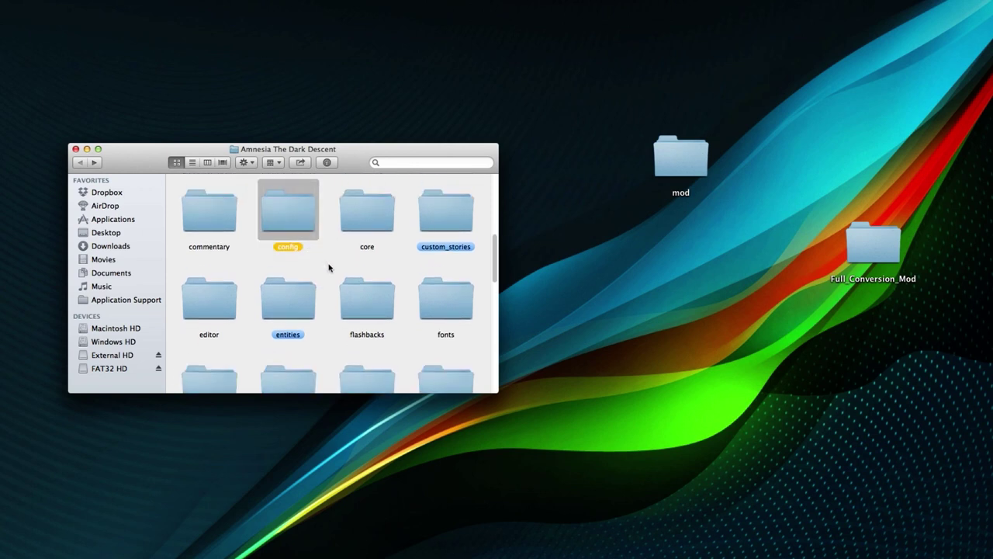
Rename the lang_main folder inside mod_config as mod_lang_main
scroll(329, 263, "down", 5)
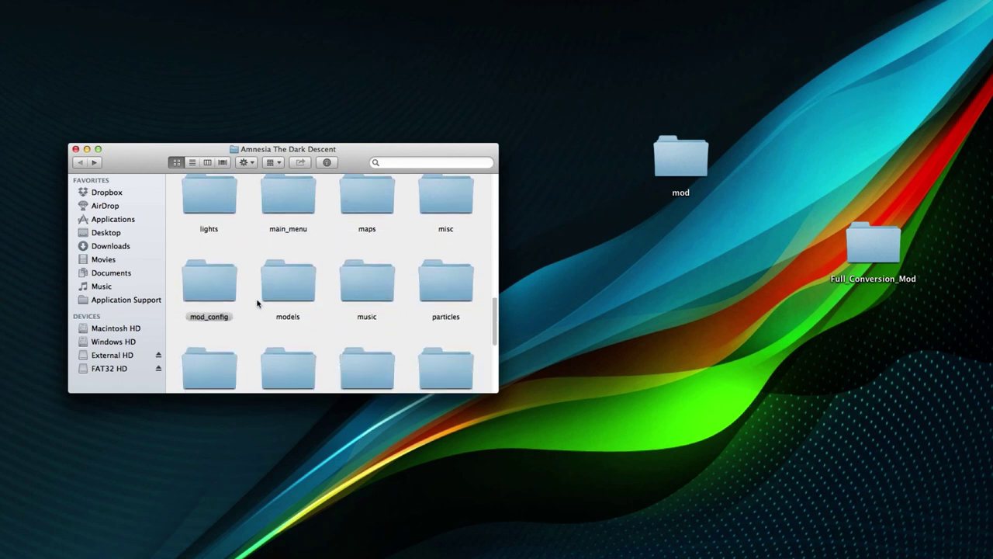
left_click(208, 281)
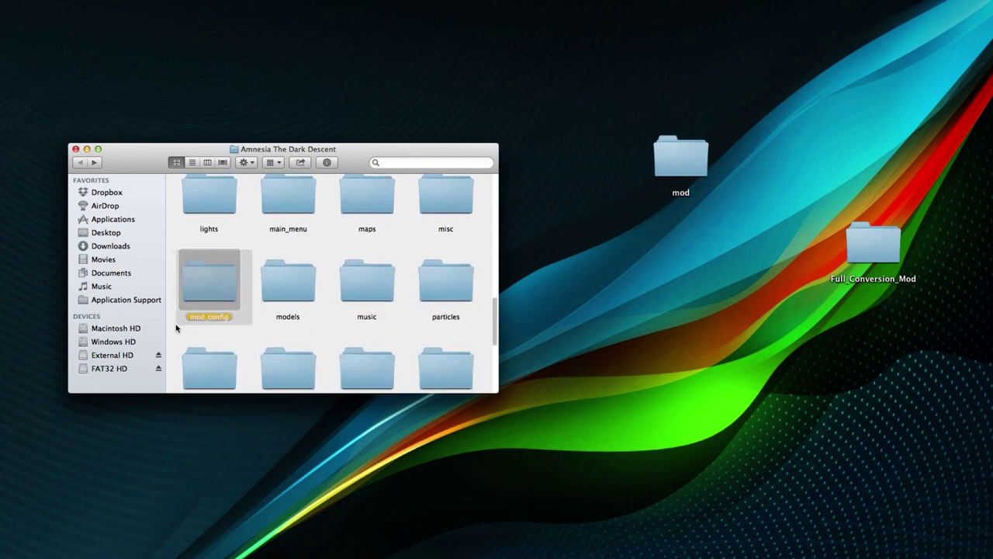
left_click(210, 287)
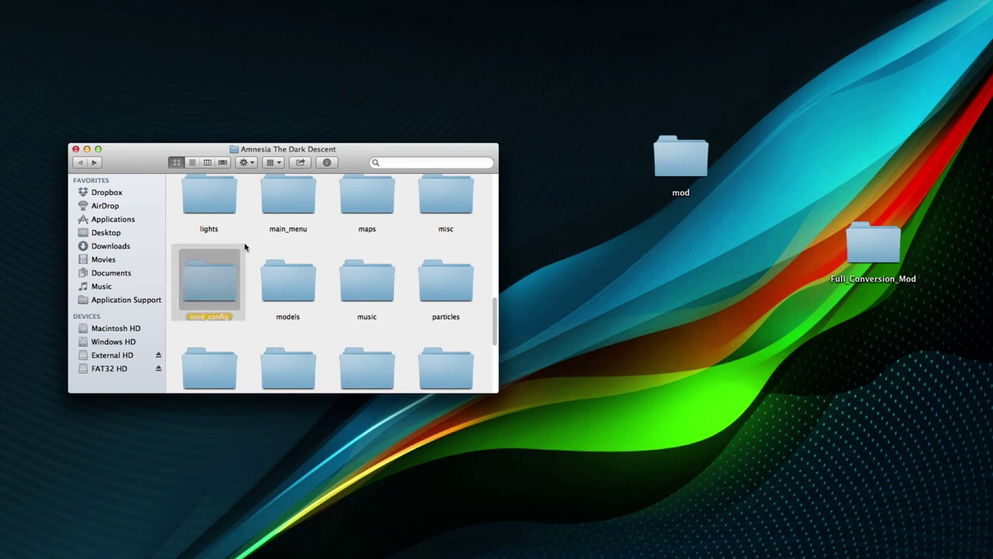
double_click(210, 277)
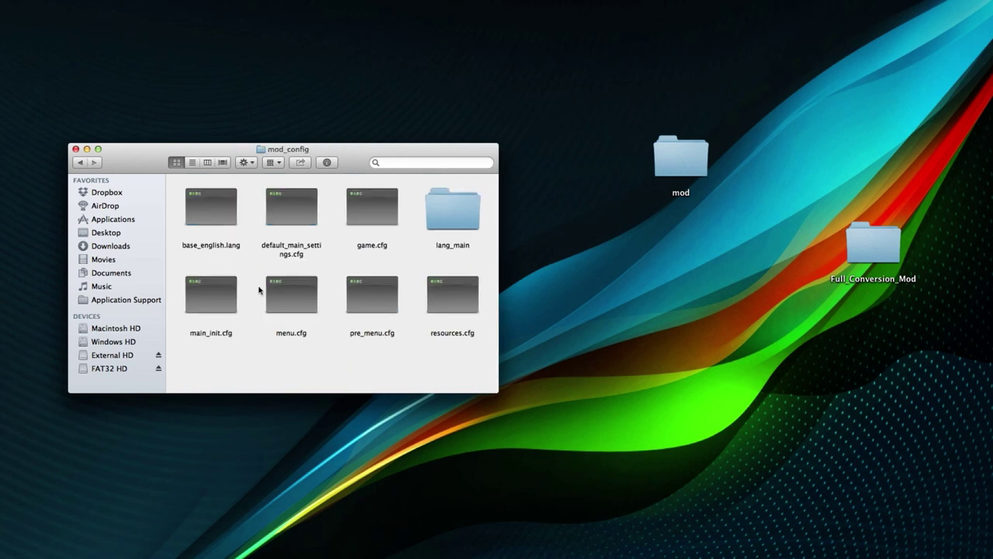
left_click(446, 224)
key("Return")
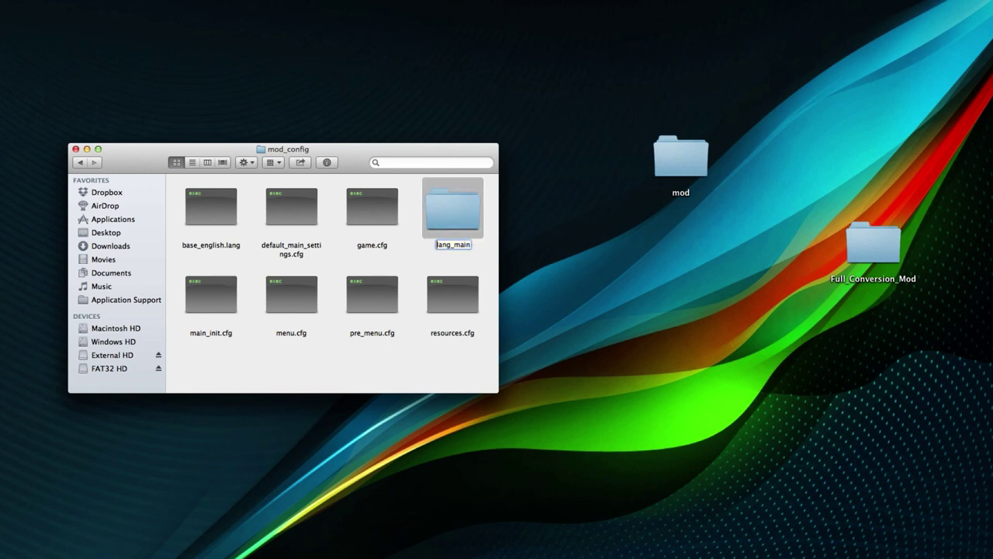
type("mod_")
key("Return")
left_click(375, 346)
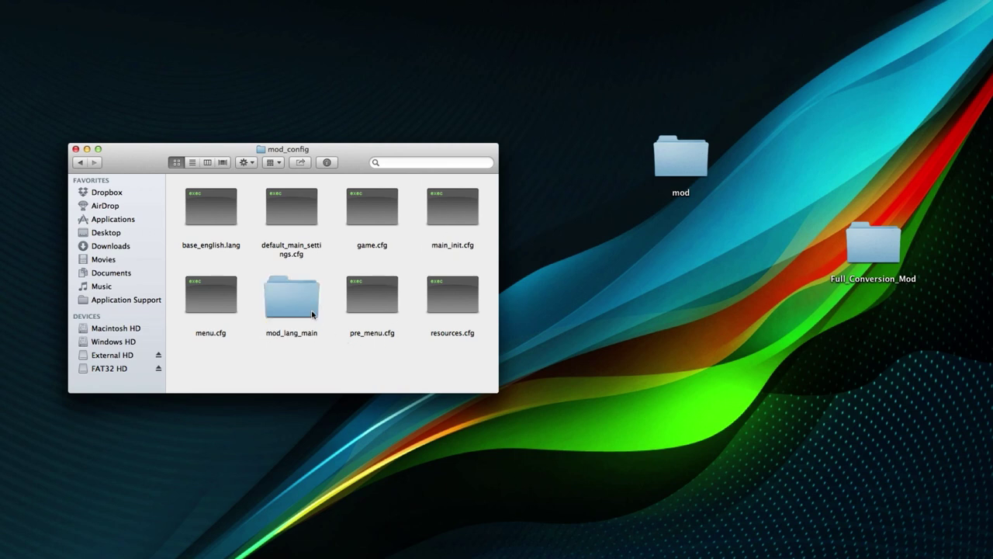
Delete every language file except english.lang from the mod_lang_main folder
double_click(297, 289)
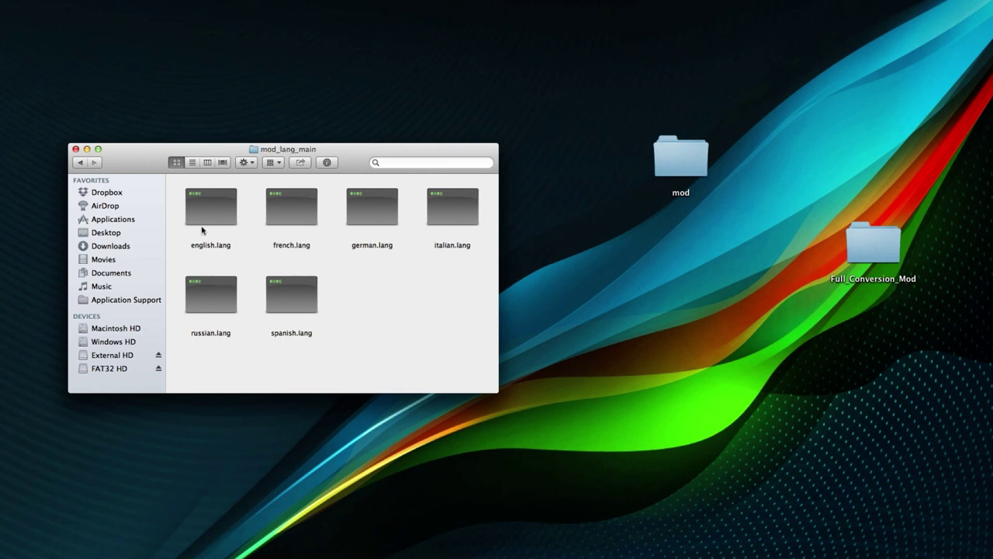
left_click_drag(465, 363, 271, 204)
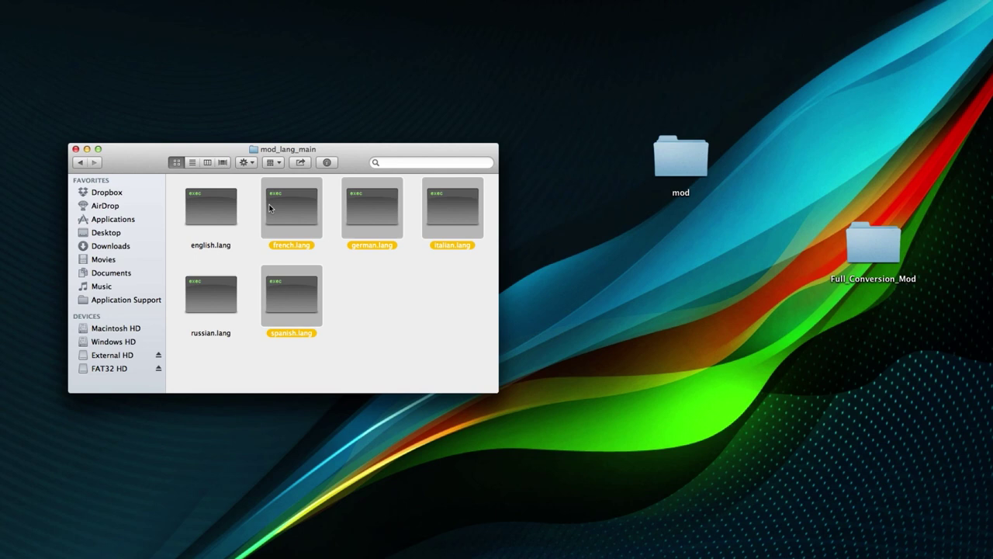
key("super+BackSpace")
left_click(267, 208)
key("super+BackSpace")
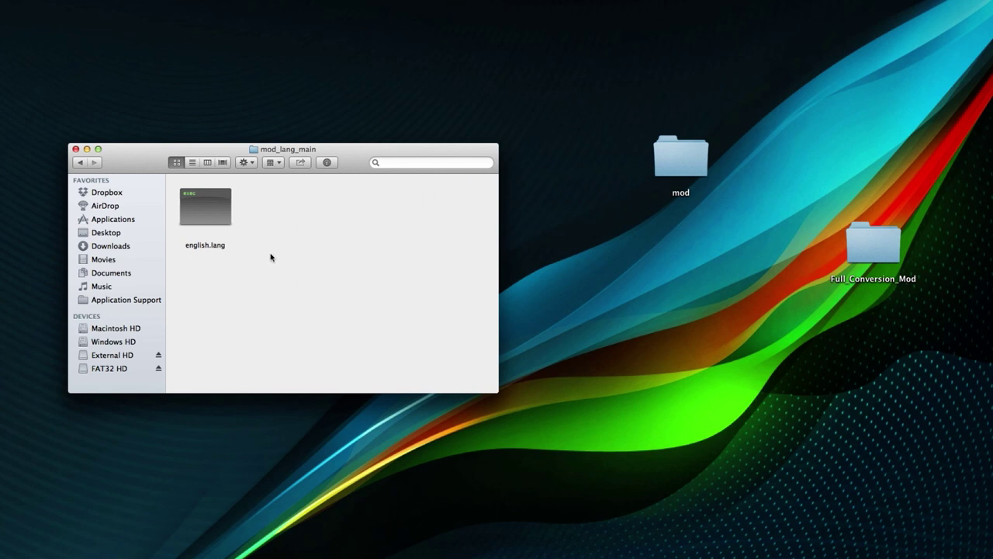
left_click(199, 214)
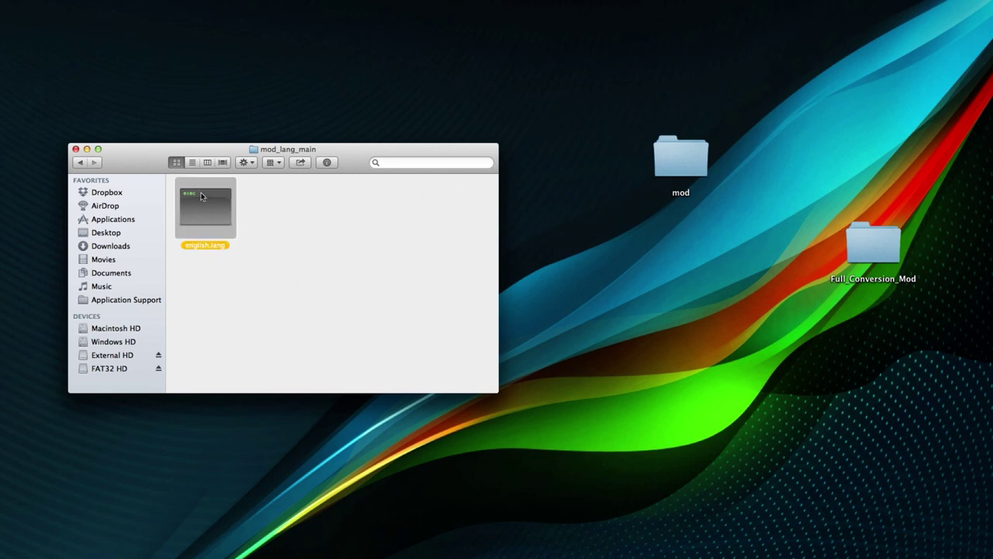
left_click(283, 235)
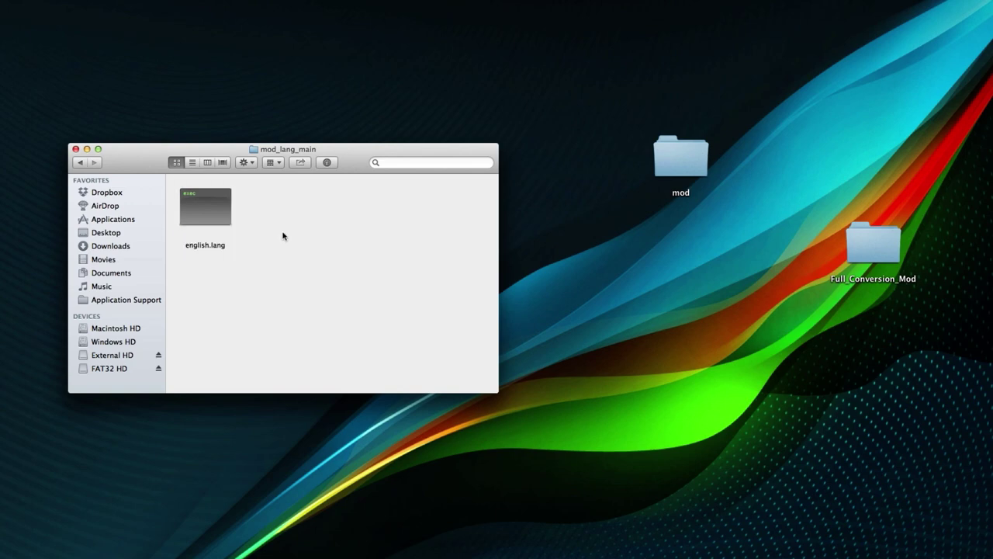
Rename extra_english.lang in the desktop's mod folder as english.lang
left_click(674, 166)
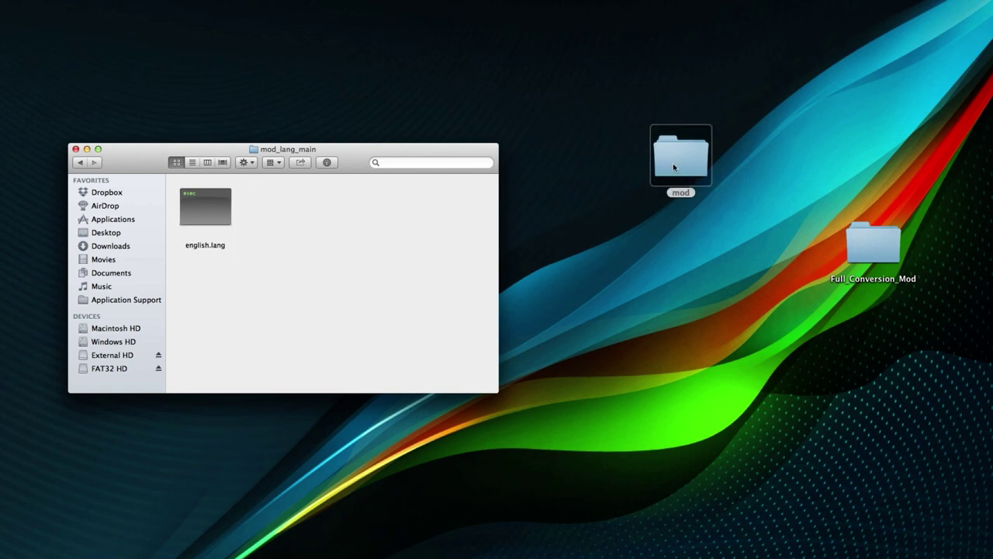
double_click(674, 165)
left_click_drag(374, 146, 801, 177)
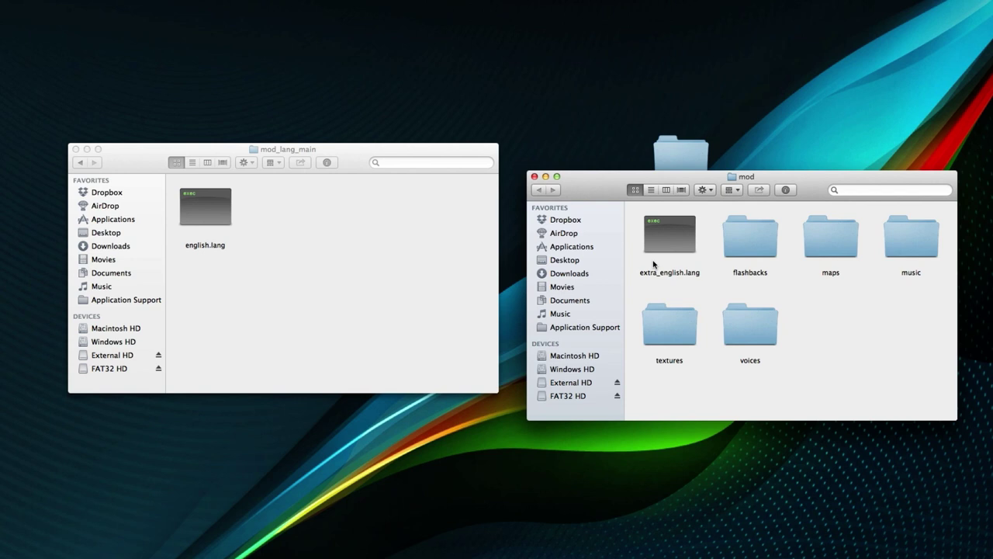
left_click(674, 240)
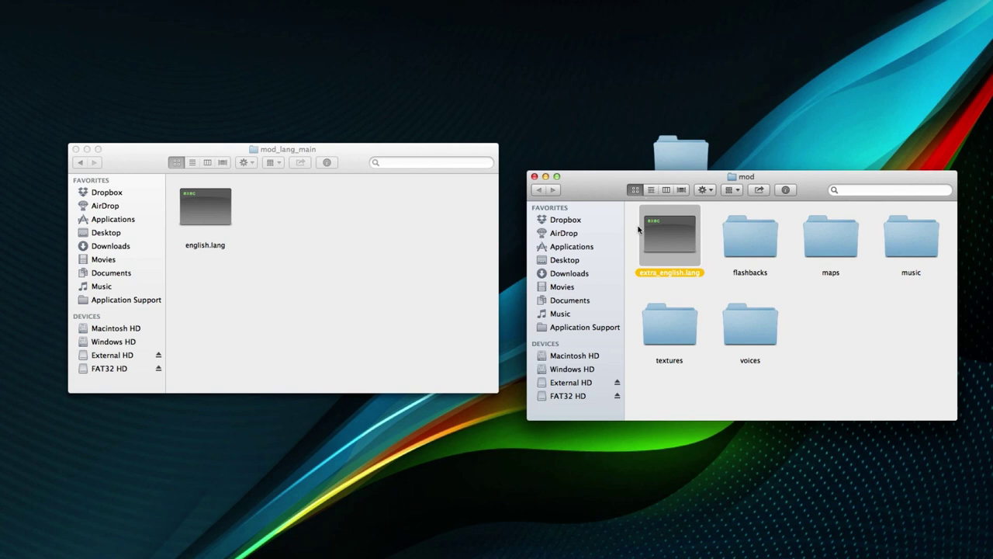
key("Return")
key("Left")
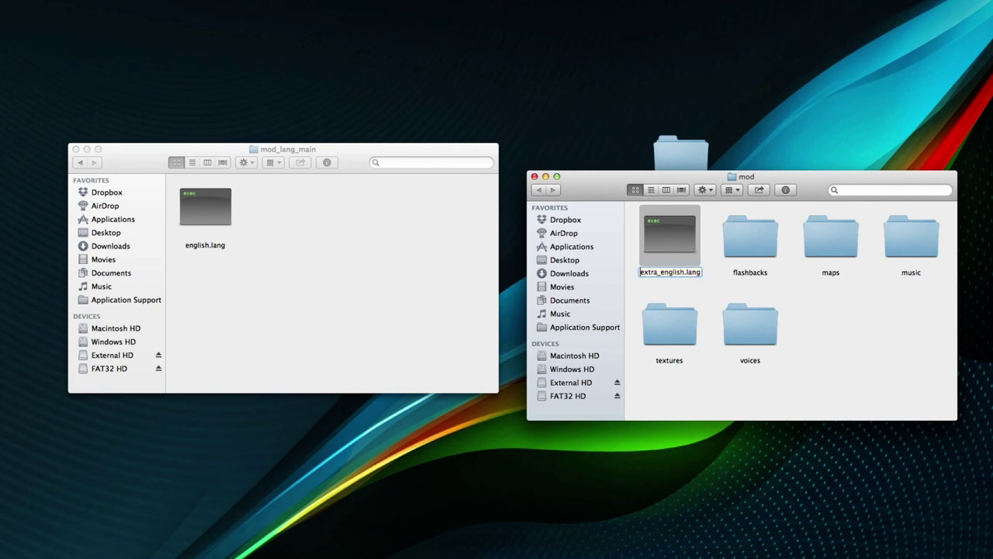
key("BackSpace")
key("Return")
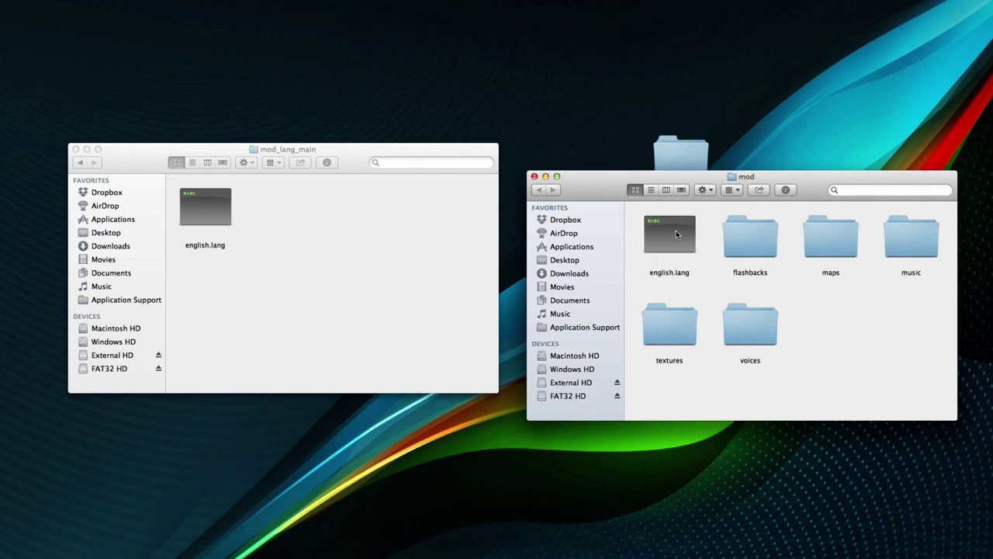
Move english.lang from the mod folder into mod_lang_main, replacing the existing file
left_click_drag(667, 231, 371, 240)
left_click(147, 113)
left_click(244, 228)
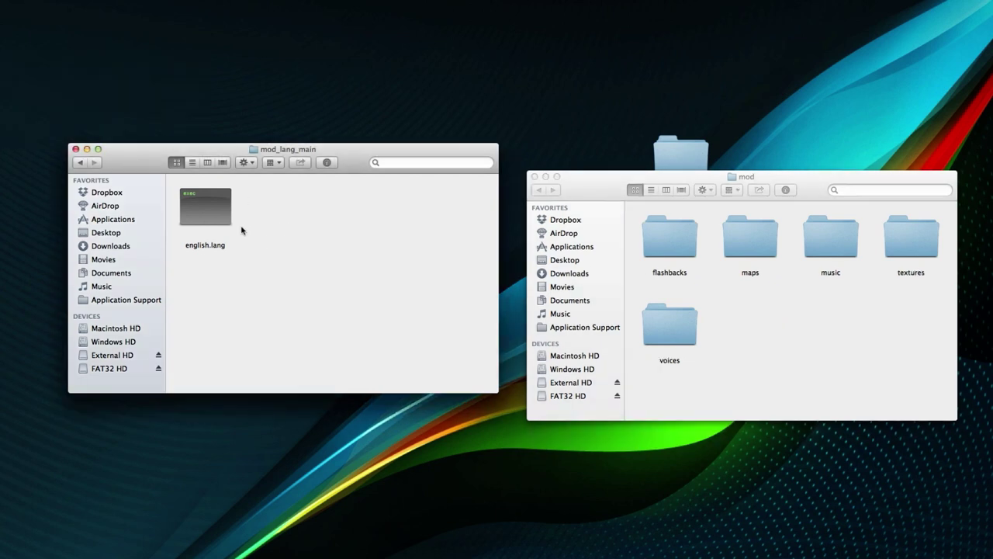
left_click(199, 210)
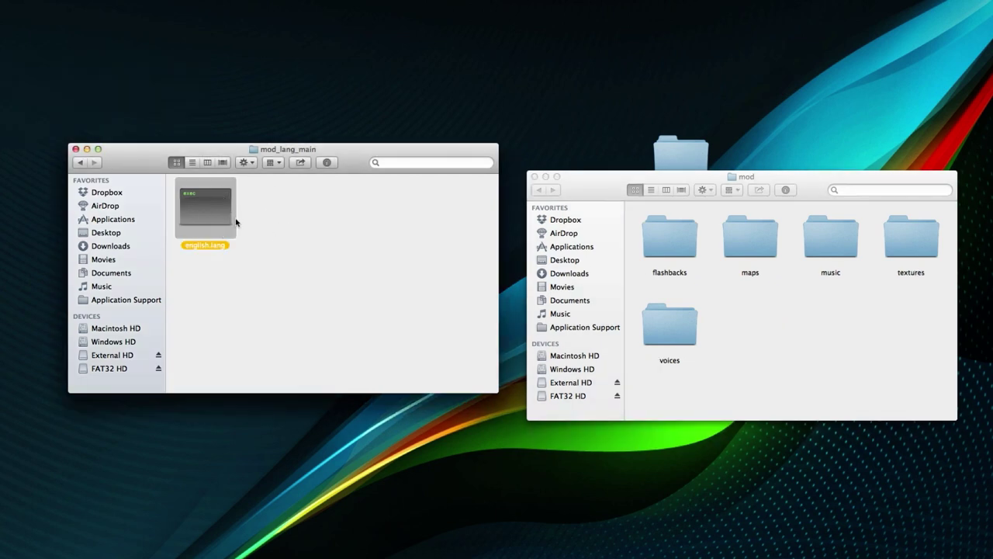
left_click(259, 252)
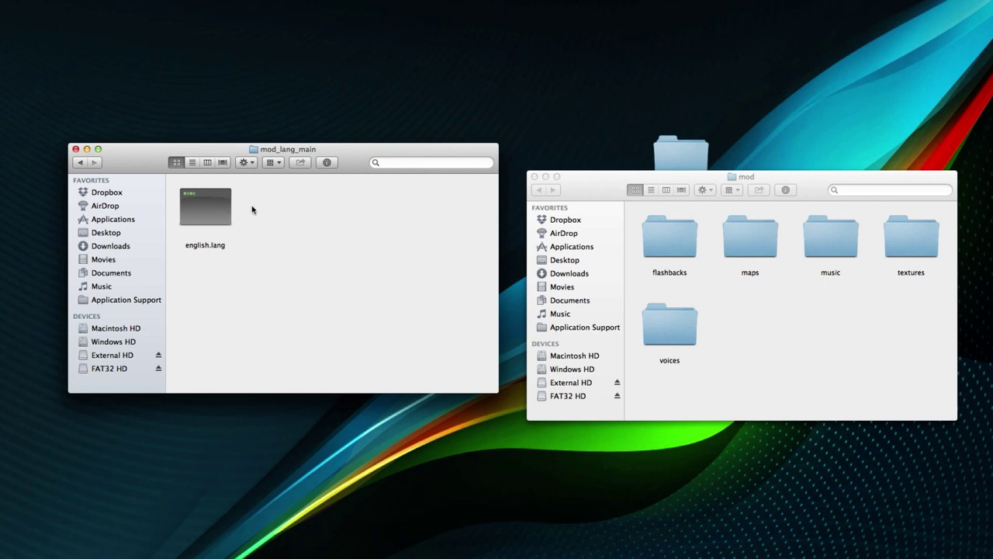
mouse_move(269, 271)
left_mouse_down()
mouse_move(175, 183)
mouse_move(277, 264)
left_mouse_up()
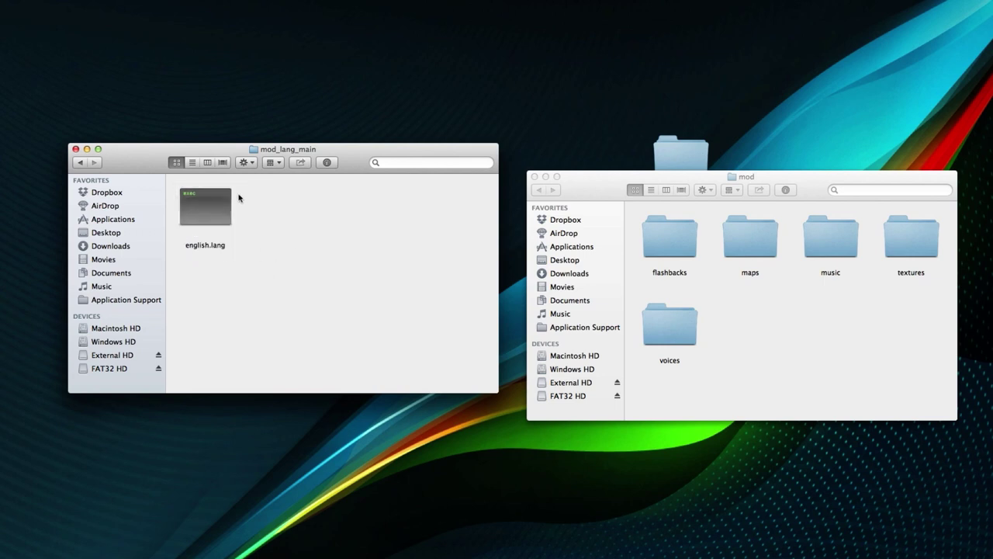
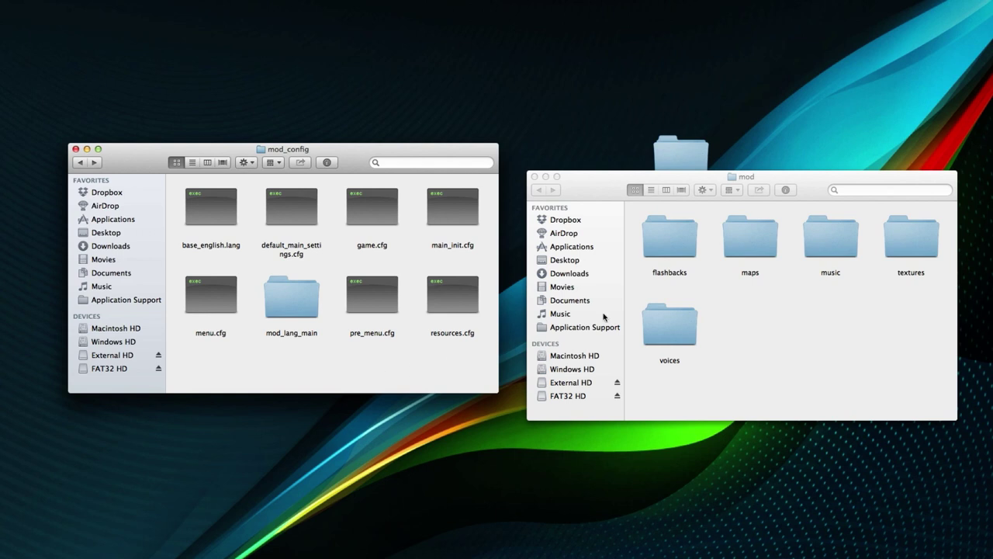
Review the flashbacks, maps, music, textures and voices folders inside the mod folder
left_click(758, 301)
left_click_drag(898, 349, 643, 235)
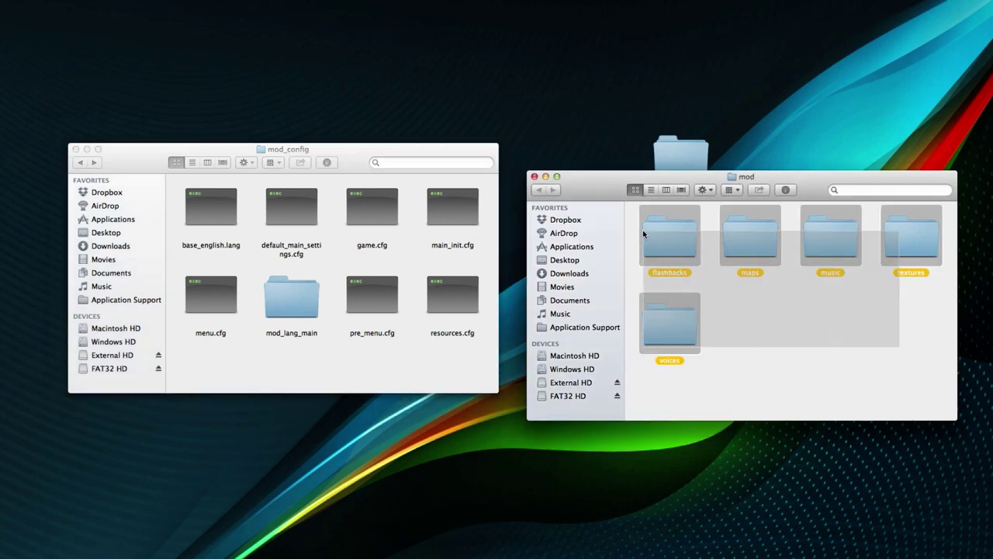
left_click(813, 342)
left_click(747, 246)
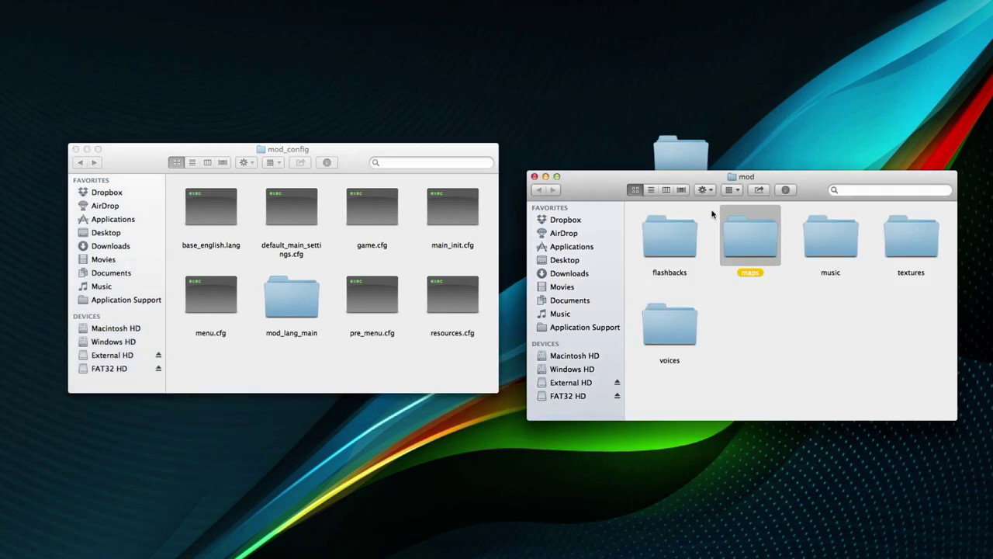
left_click(675, 237)
left_click(670, 324)
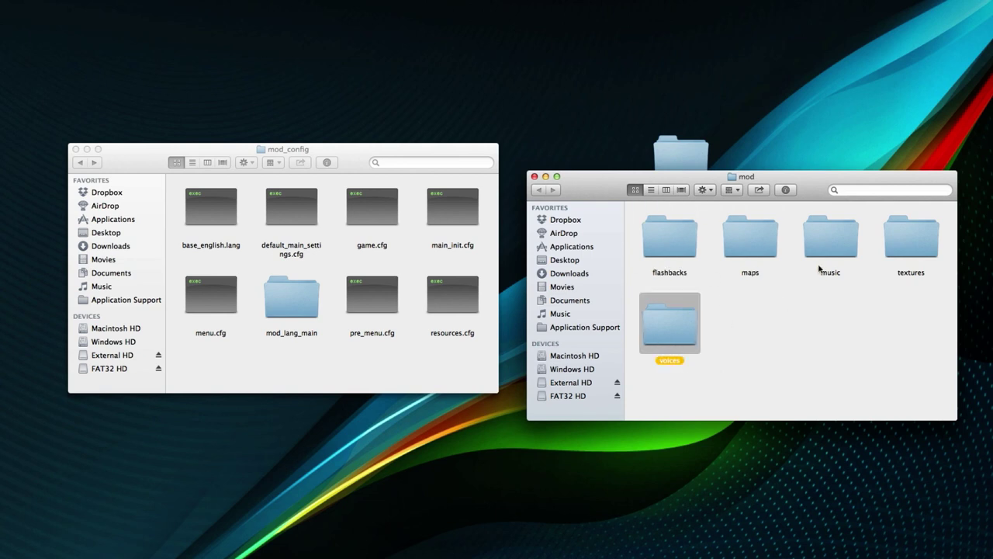
left_click(830, 237)
left_click(922, 237)
left_click(759, 256)
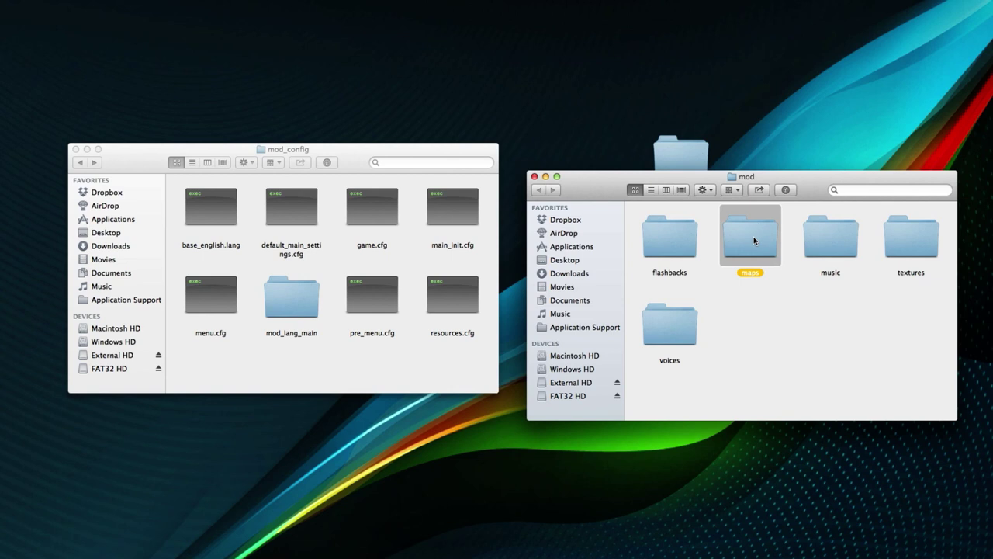
left_click(744, 306)
left_click(736, 241)
left_click(353, 340)
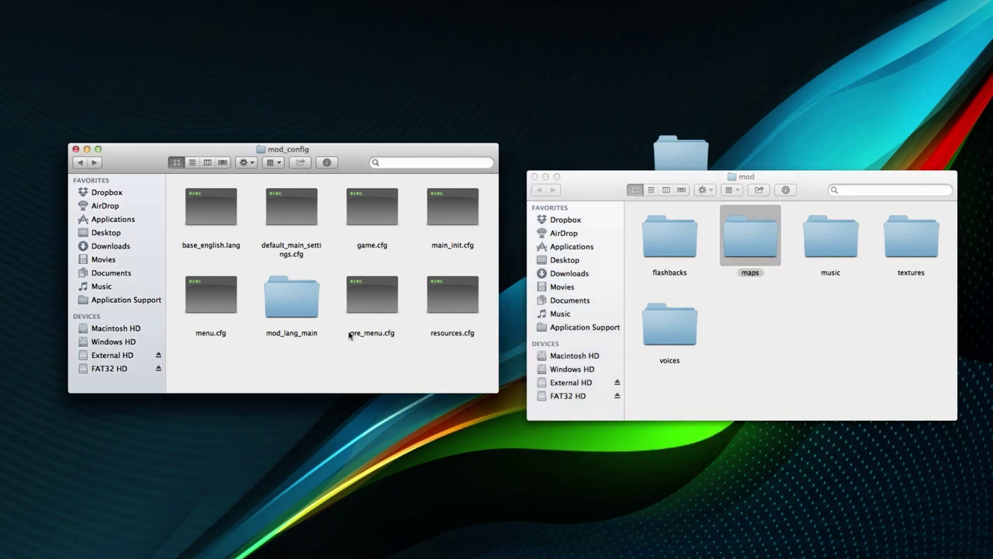
Look through the folders in Amnesia The Dark Descent and select the main_menu folder
left_click(80, 162)
scroll(259, 256, "down", 2)
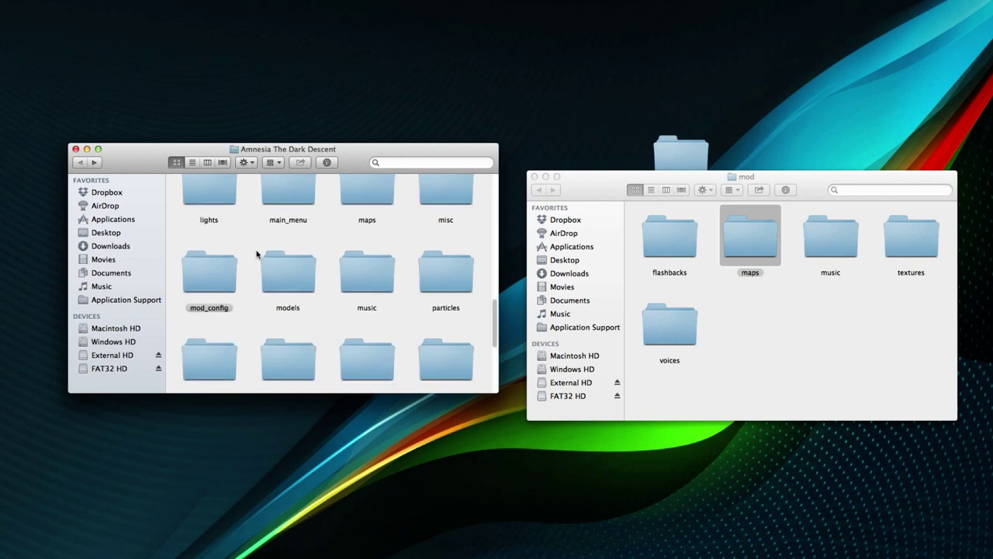
scroll(256, 283, "up", 5)
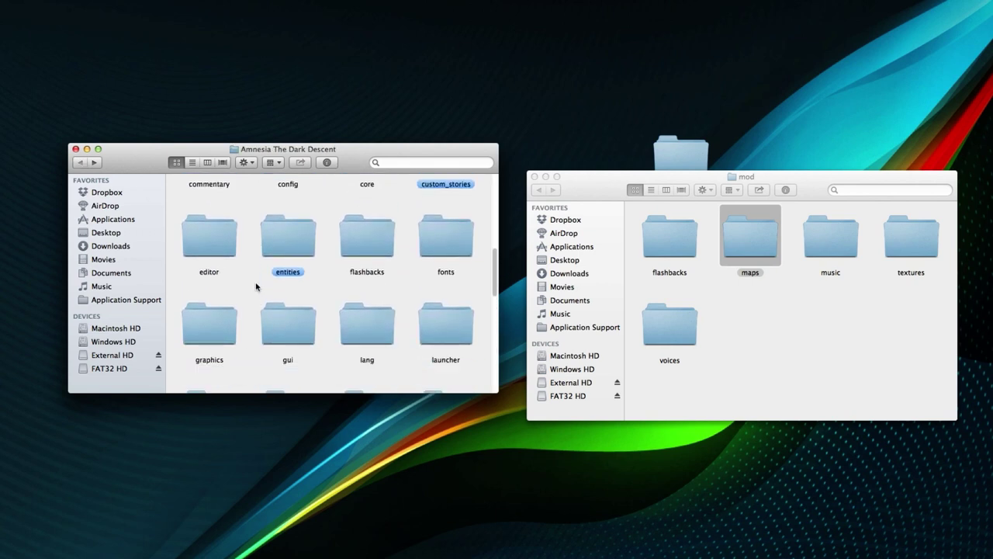
scroll(259, 284, "down", 1)
scroll(260, 287, "up", 2)
scroll(261, 287, "up", 2)
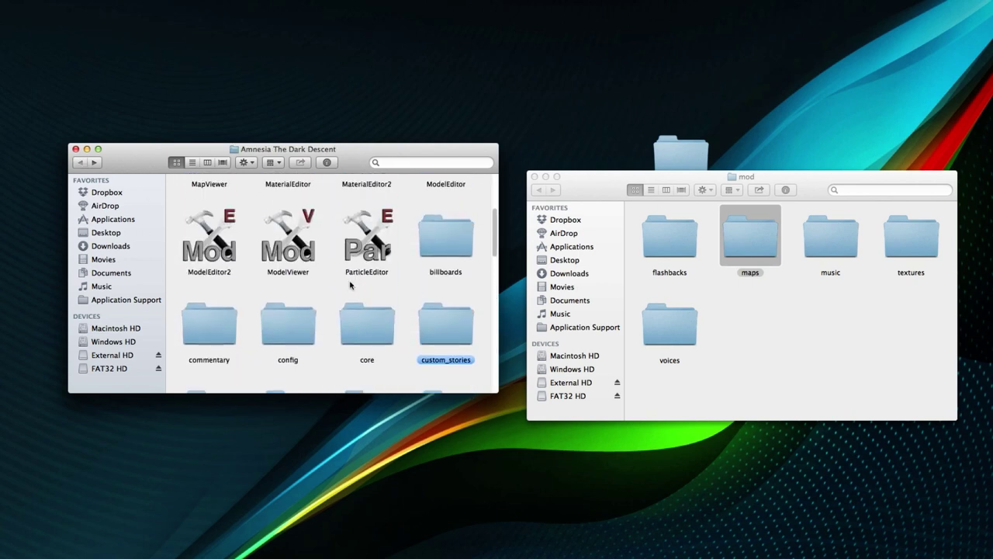
scroll(401, 244, "down", 3)
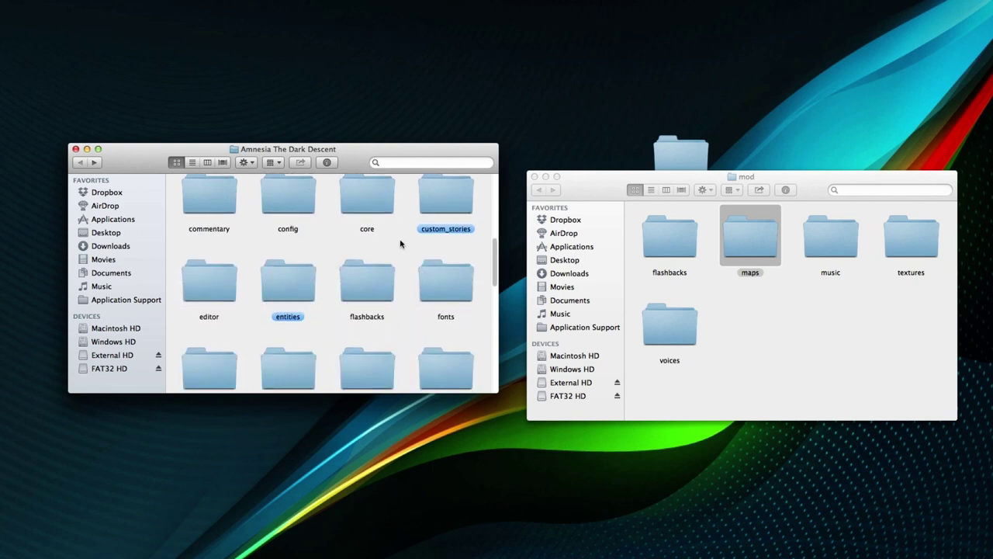
scroll(311, 284, "down", 3)
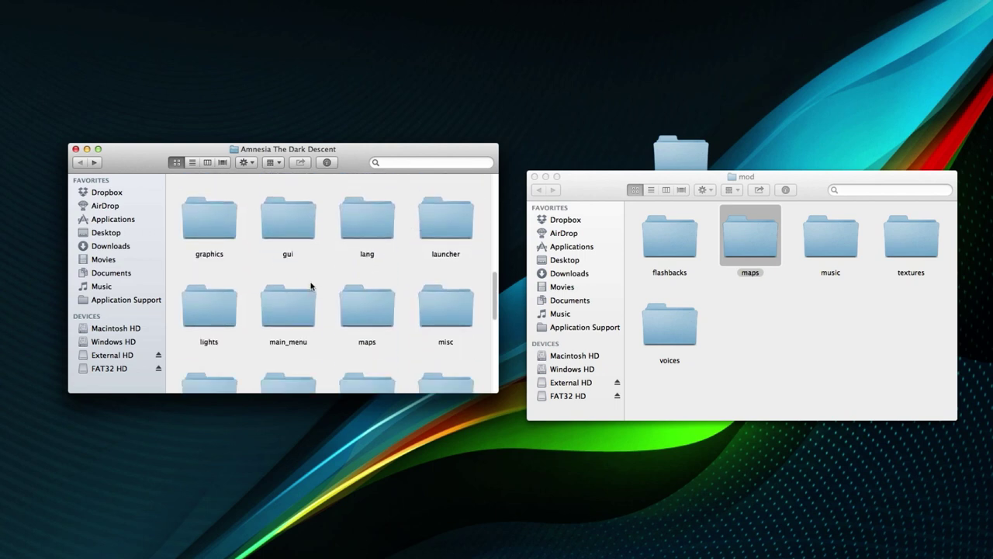
scroll(318, 281, "down", 3)
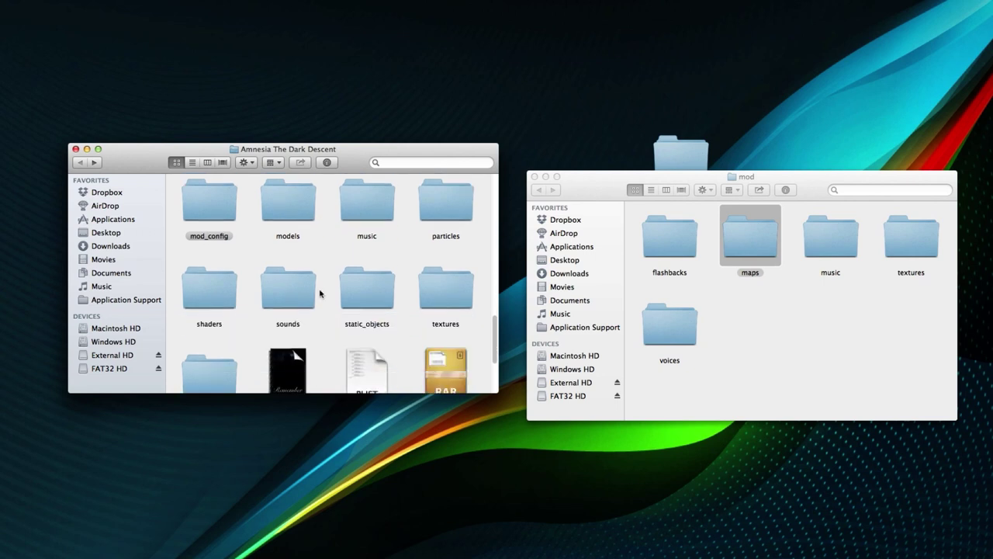
scroll(322, 317, "up", 3)
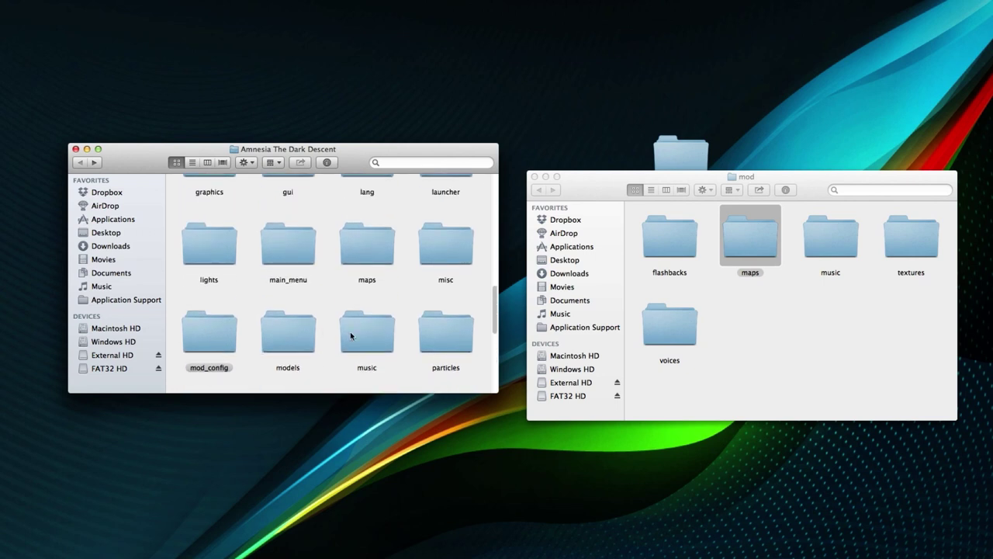
scroll(299, 349, "up", 2)
left_click(311, 337)
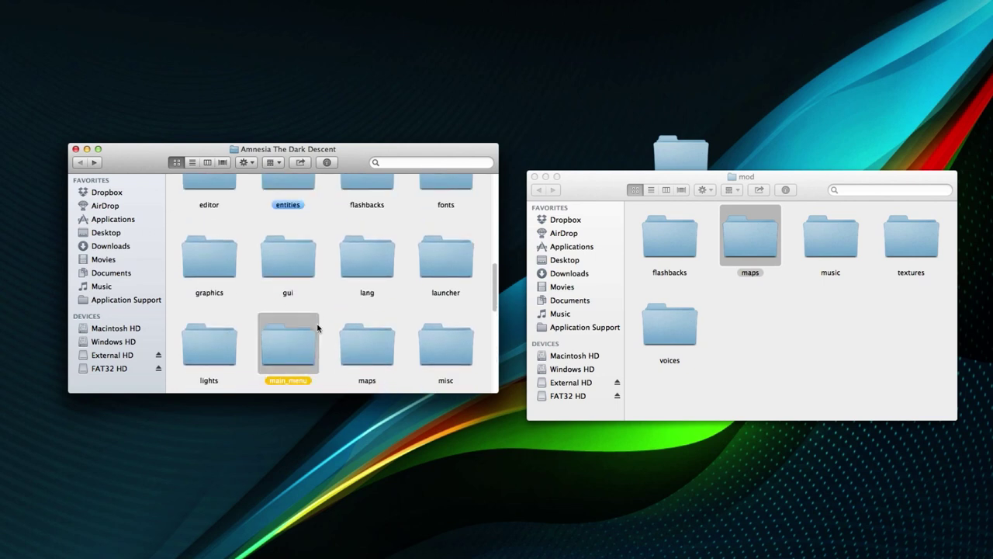
scroll(299, 303, "down", 2)
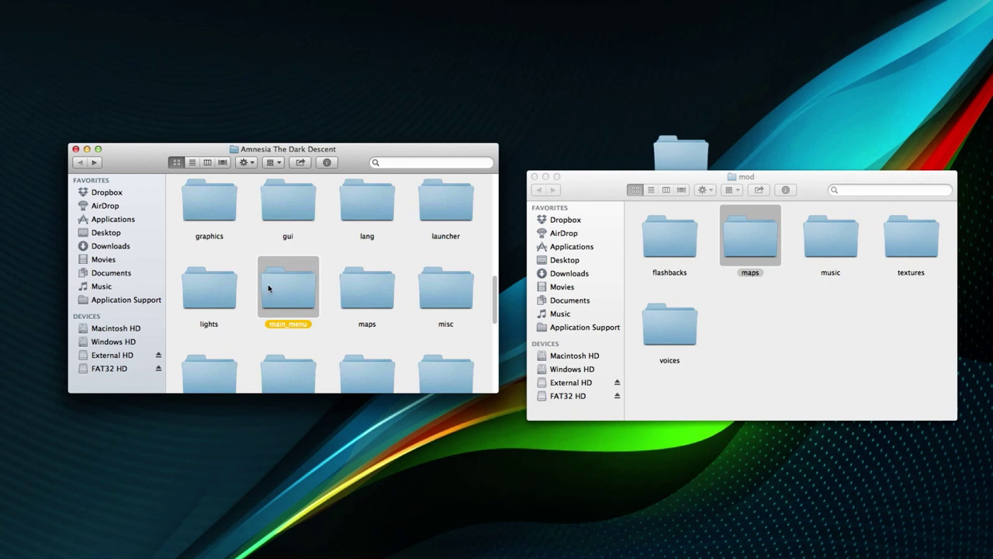
Duplicate the main_menu folder in the Amnesia The Dark Descent folder
scroll(283, 298, "down", 2)
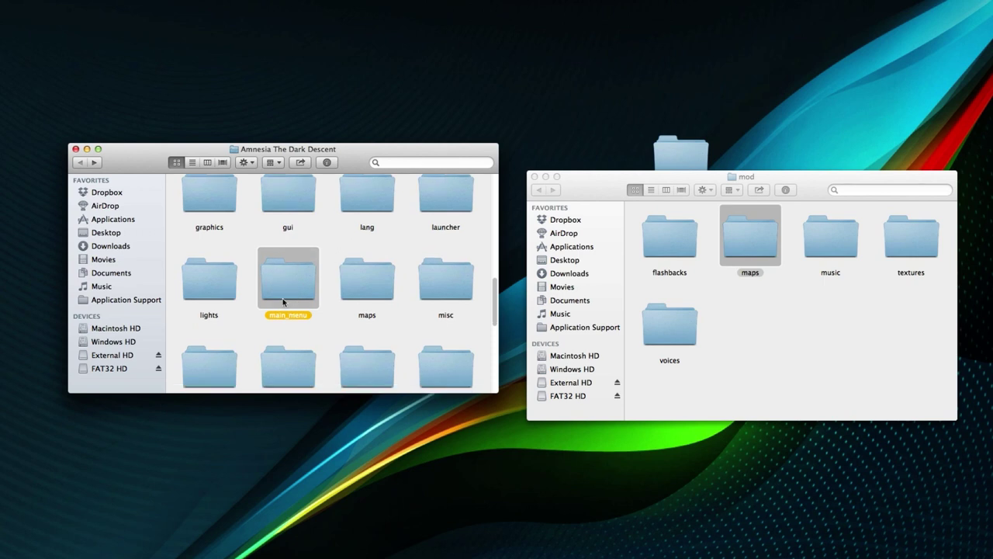
left_click(380, 254)
left_click(335, 298)
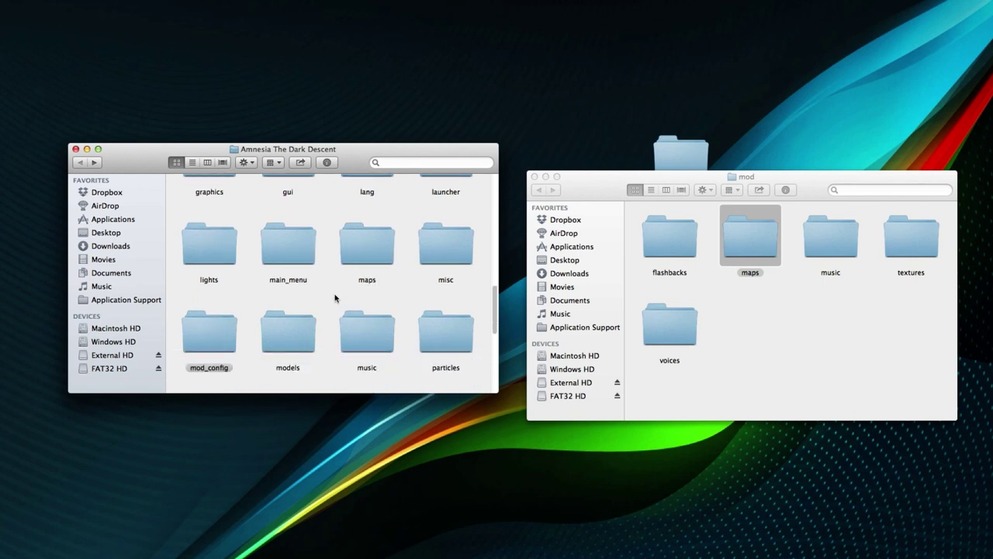
right_click(298, 247)
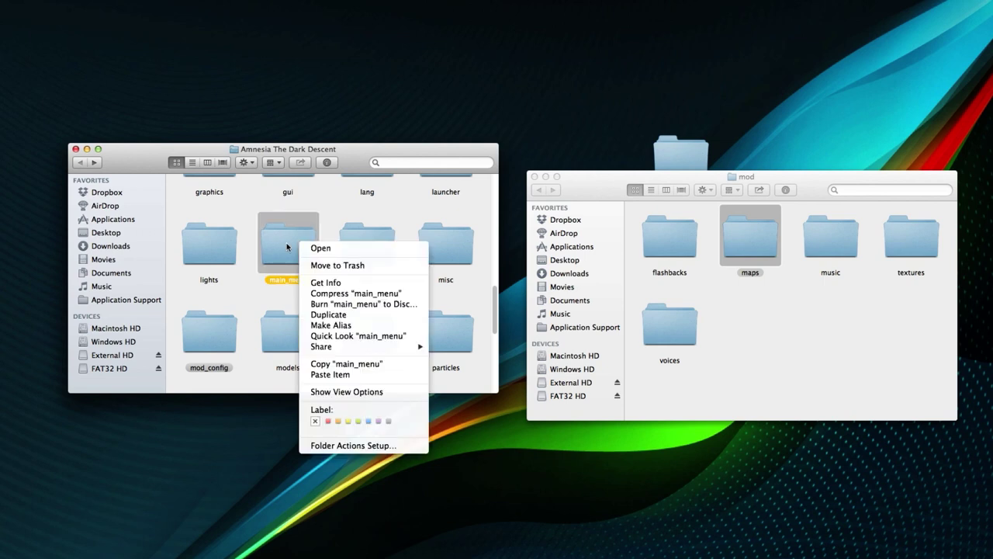
left_click(319, 315)
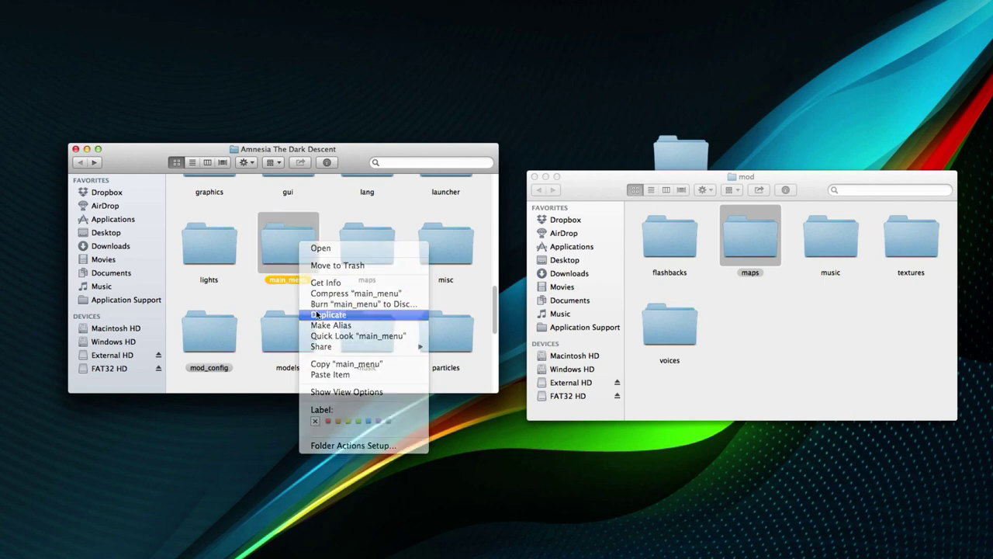
Rename the copy of the main_menu folder as mod_main_menu
left_click(334, 280)
key("Right")
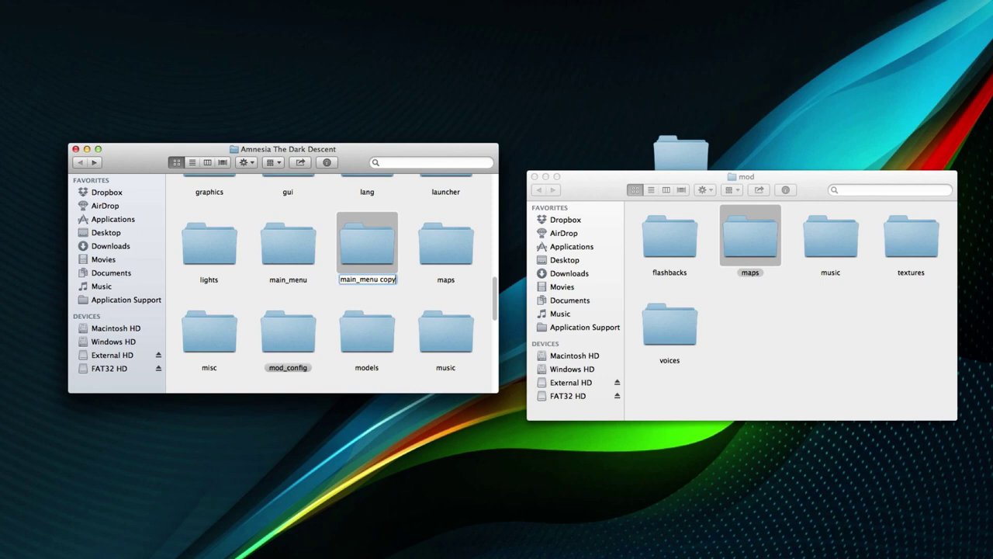
key("BackSpace")
key("BackSpace")
key("BackSpace")
key("BackSpace")
key("BackSpace")
key("Up")
type("mod_")
key("Return")
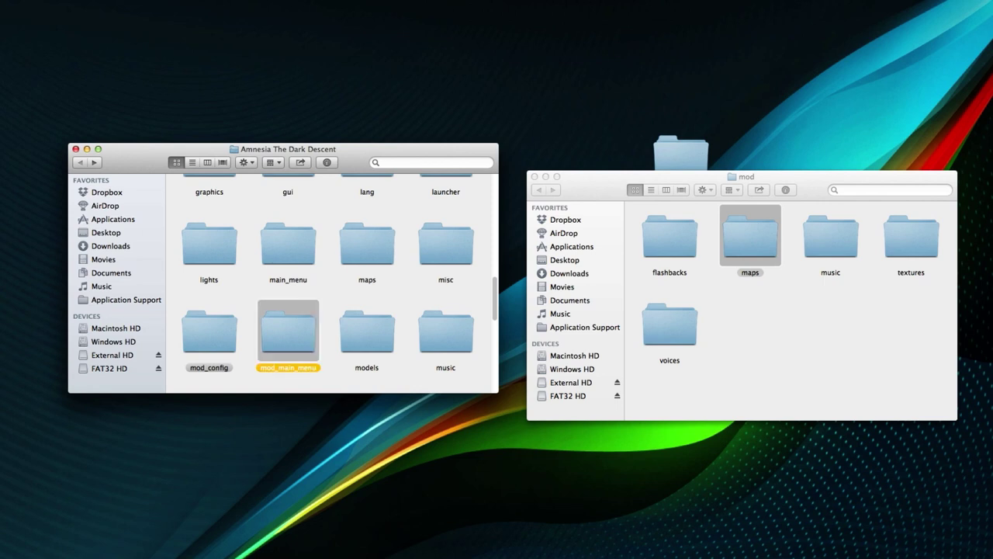
left_click(316, 303)
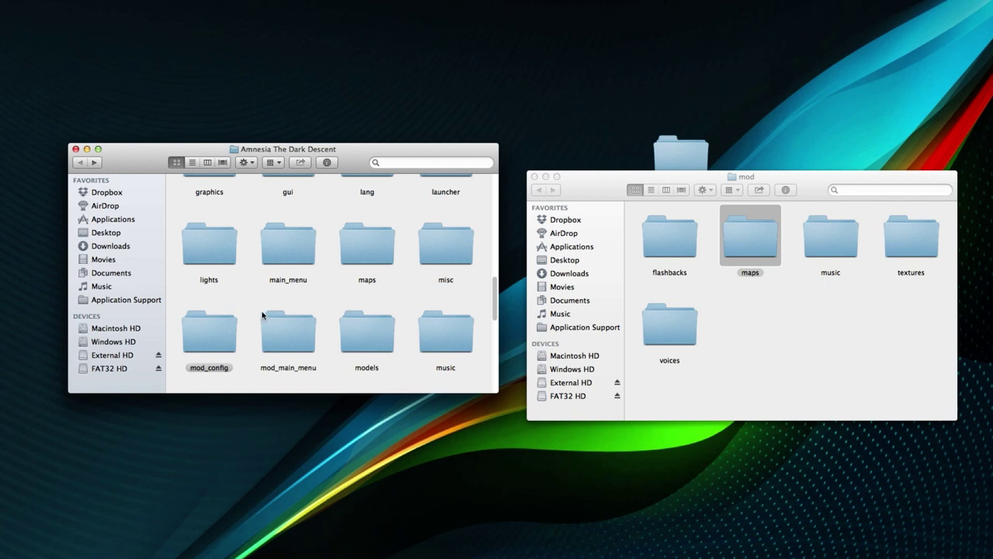
Give the mod_main_menu folder the gray label
scroll(263, 314, "down", 2)
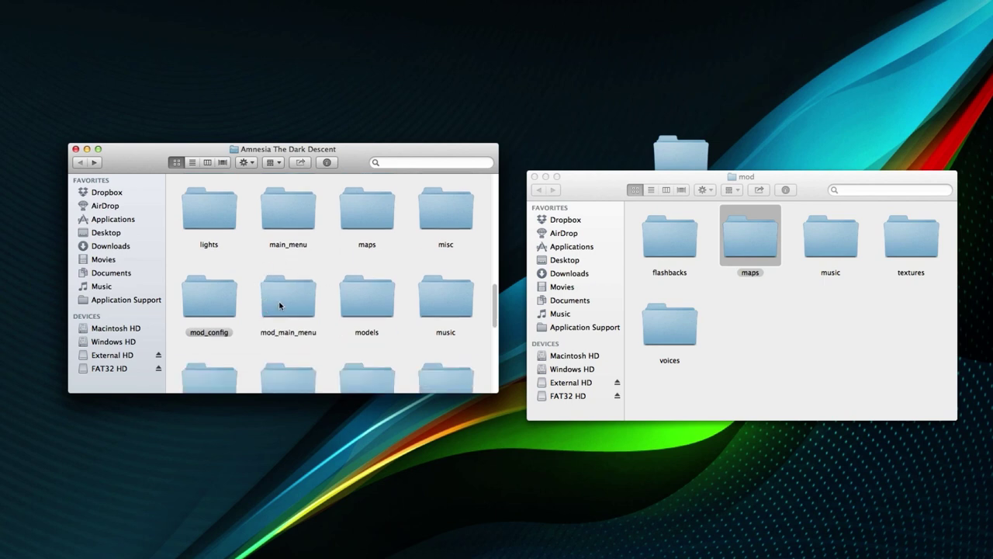
right_click(280, 305)
left_click(368, 482)
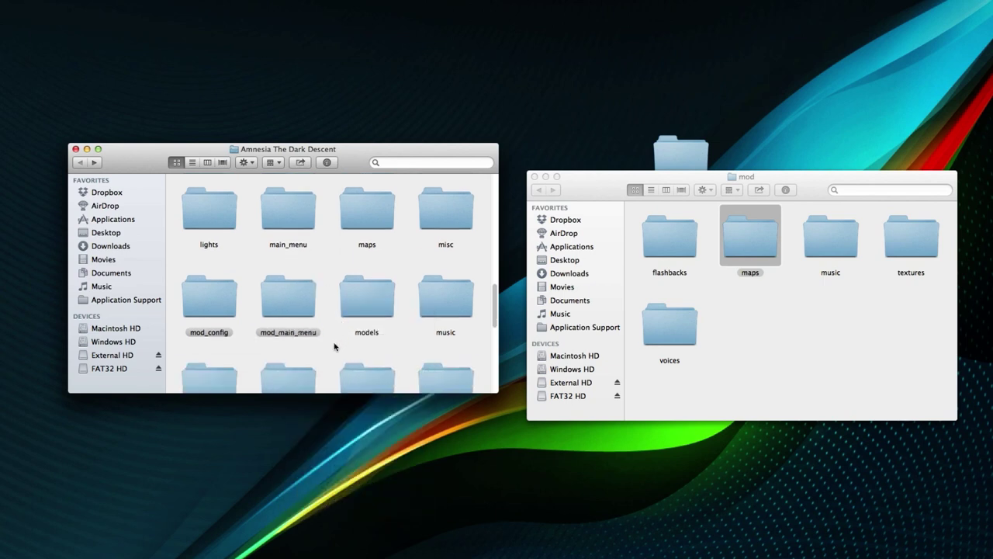
Delete the ptest folder from inside mod_main_menu
left_click(282, 300)
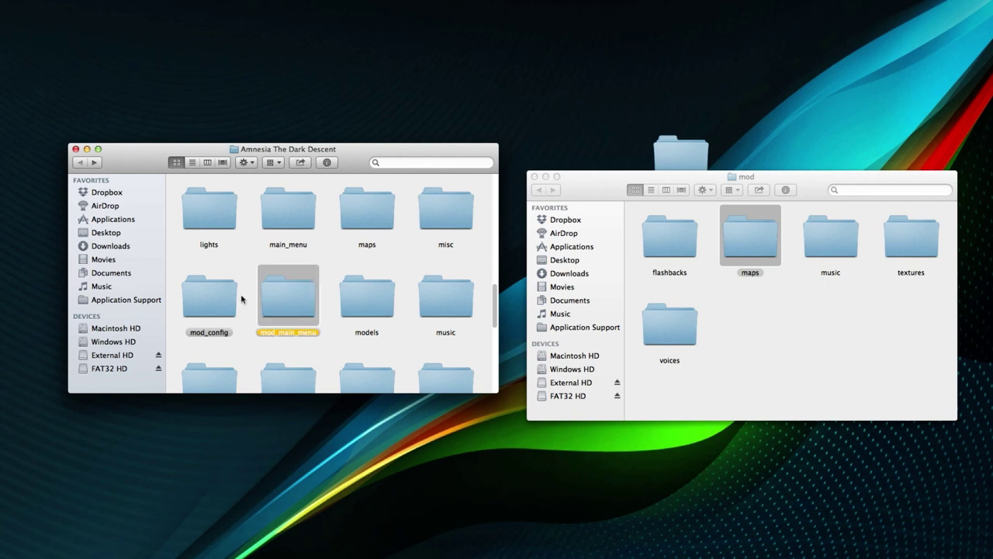
double_click(286, 304)
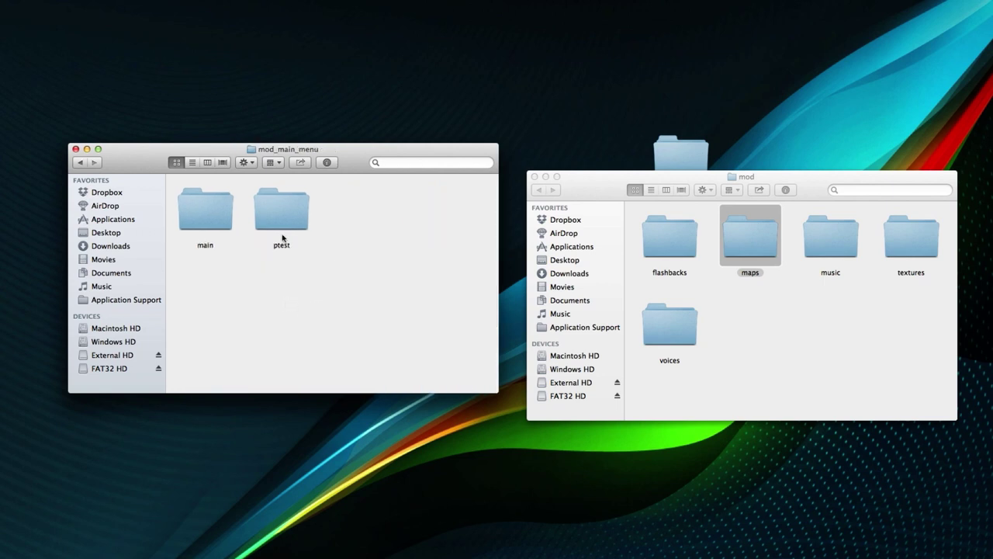
left_click(286, 211)
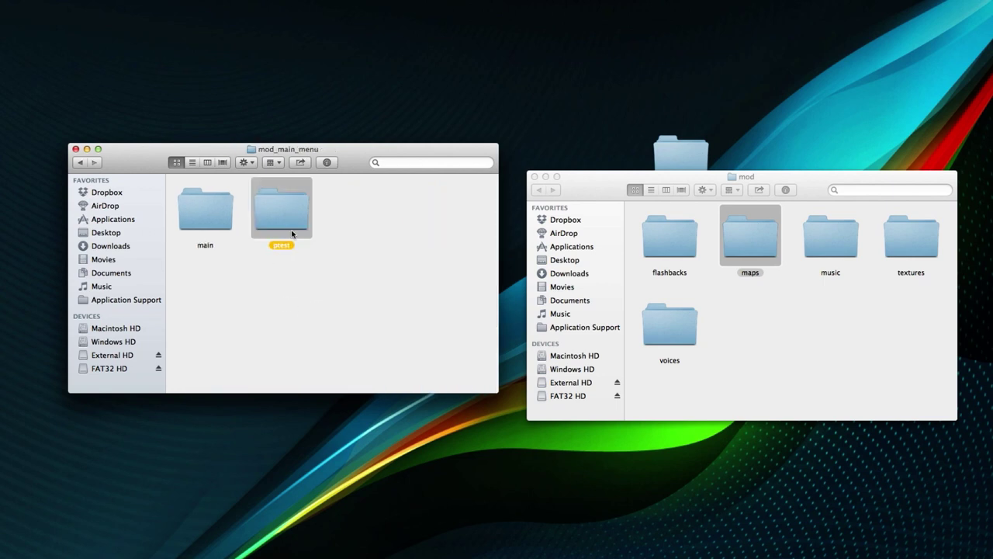
key("super+BackSpace")
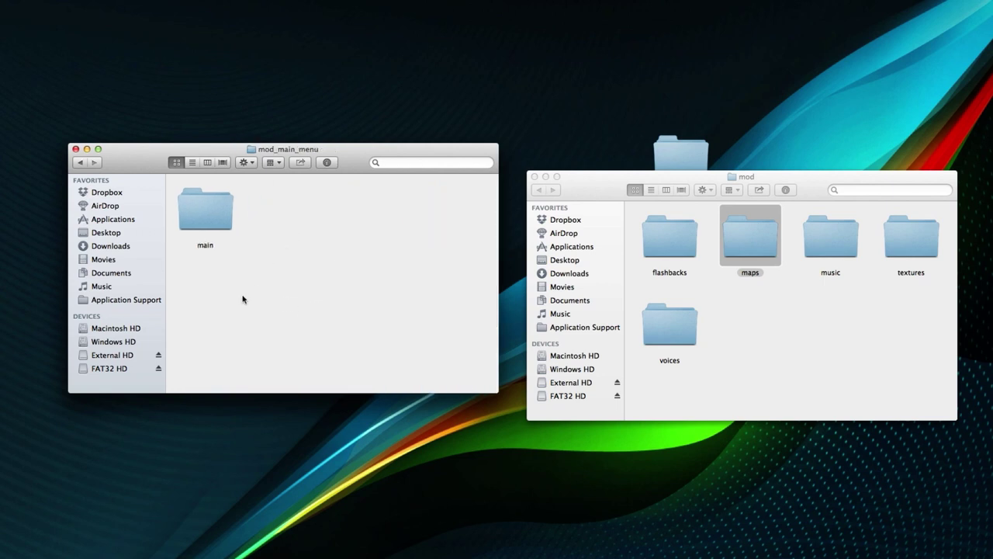
Open the main folder in mod_main_menu and delete menu_bg.map_cache from it
double_click(227, 221)
left_click_drag(347, 310, 176, 180)
mouse_move(285, 307)
left_mouse_down()
mouse_move(280, 261)
mouse_move(288, 295)
left_mouse_up()
left_click_drag(375, 300, 225, 233)
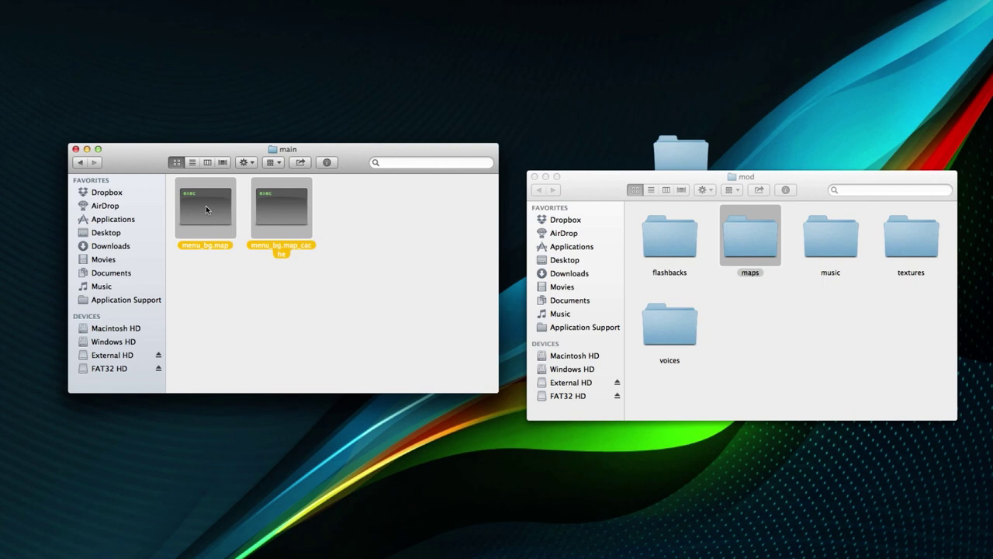
left_click(326, 293)
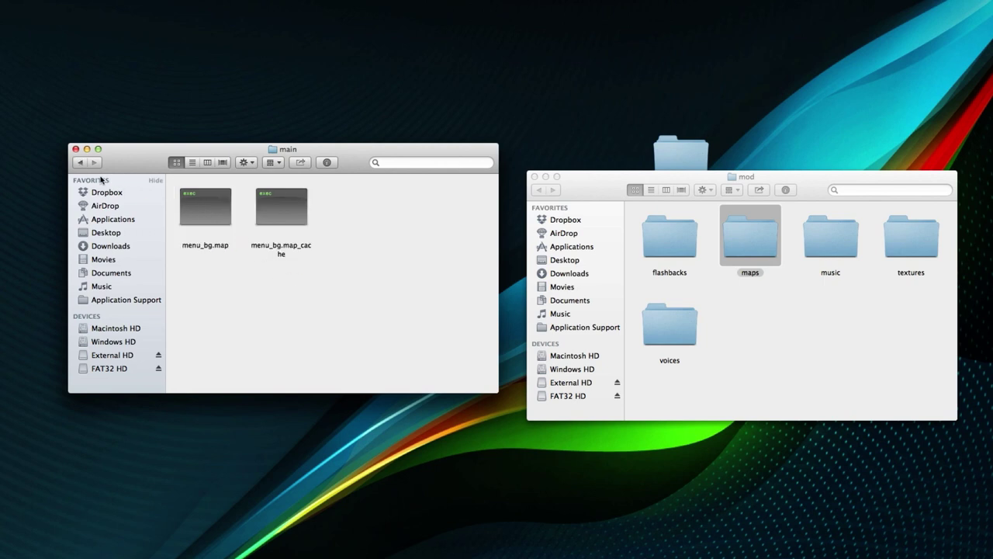
left_click(209, 205)
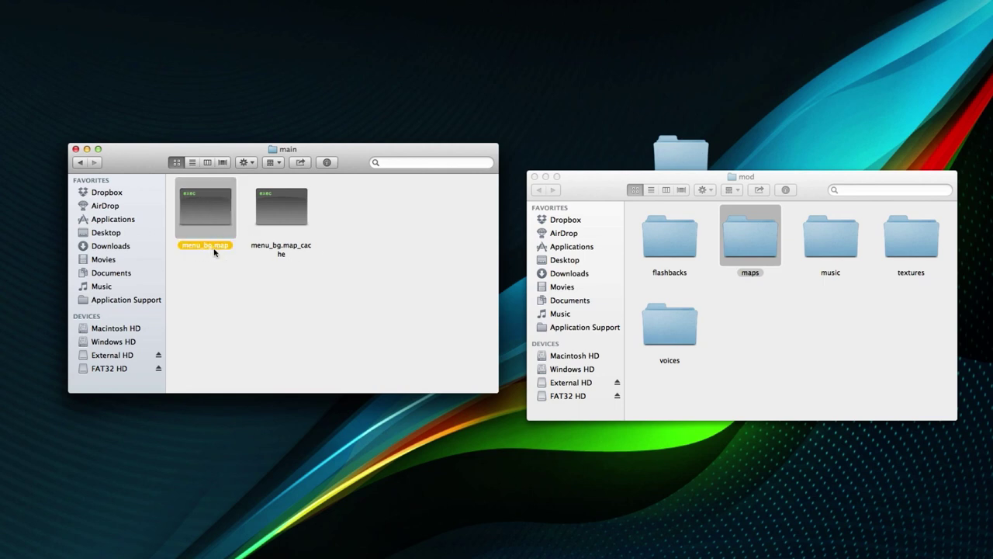
left_click(287, 222)
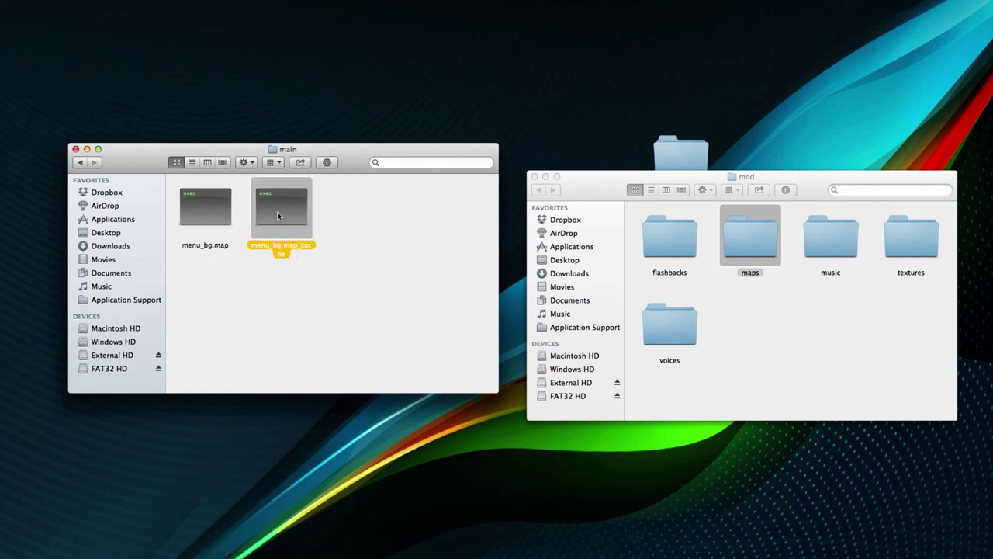
key("super+BackSpace")
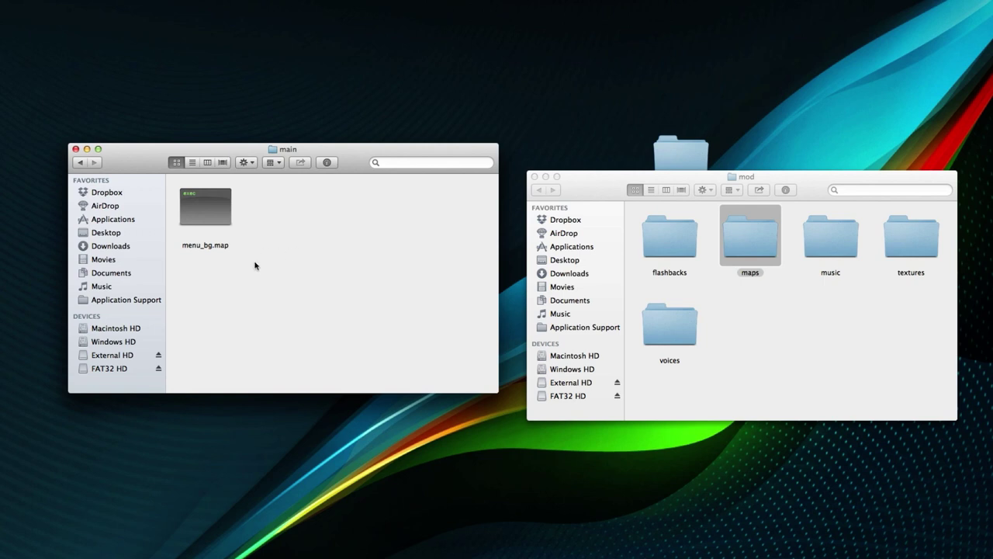
Rename menu_bg.map in the main folder as mod_menu.map
left_click_drag(256, 266, 237, 251)
left_click(217, 247)
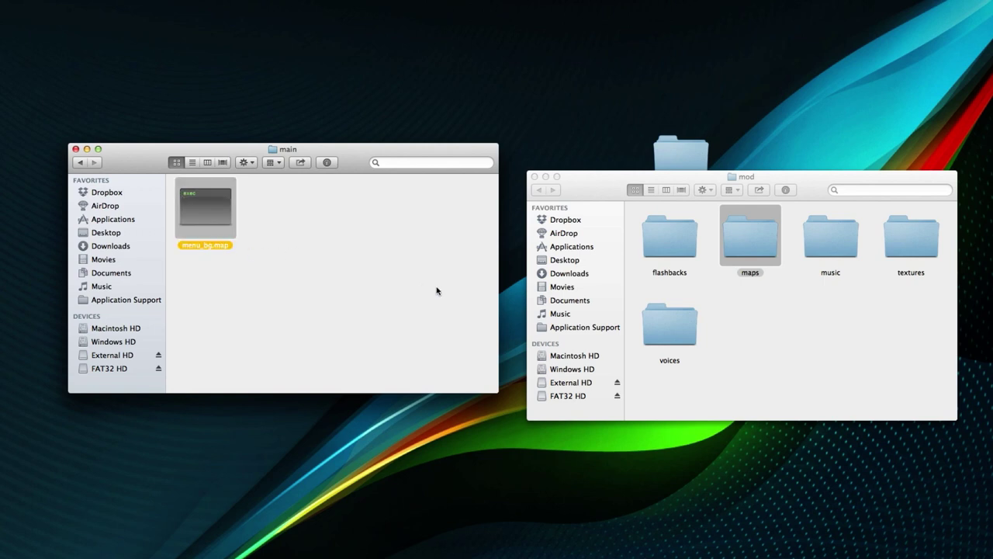
key("Return")
key("Left")
key("shift+Right")
key("shift+Right")
key("shift+Right")
key("shift+Right")
key("shift+Right")
key("shift+Right")
key("shift+Right")
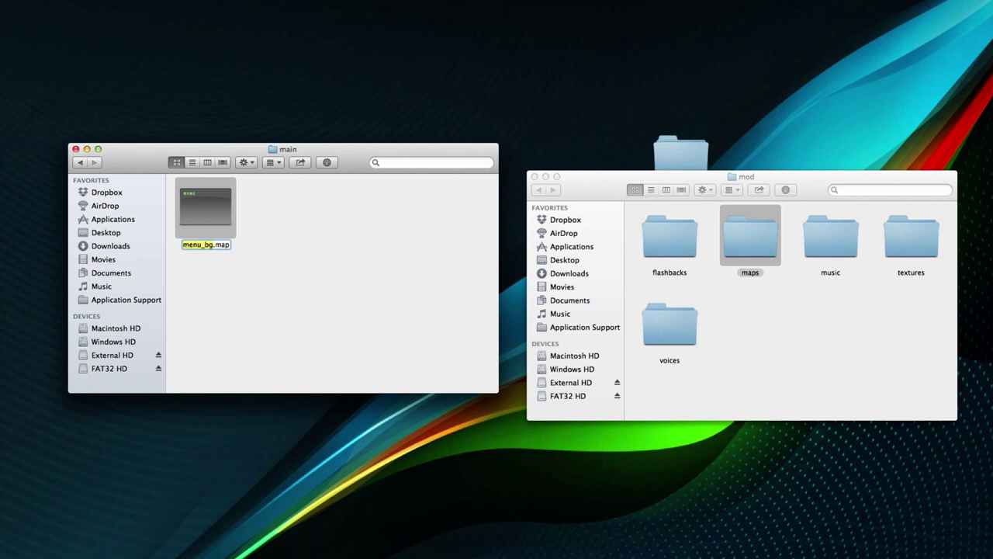
type("mod_menu")
key("Return")
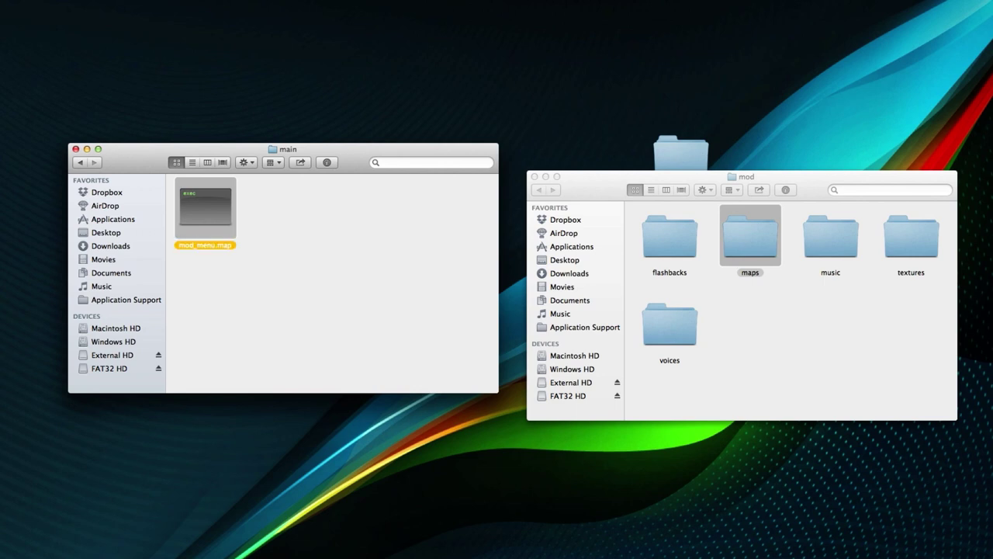
left_click(317, 277)
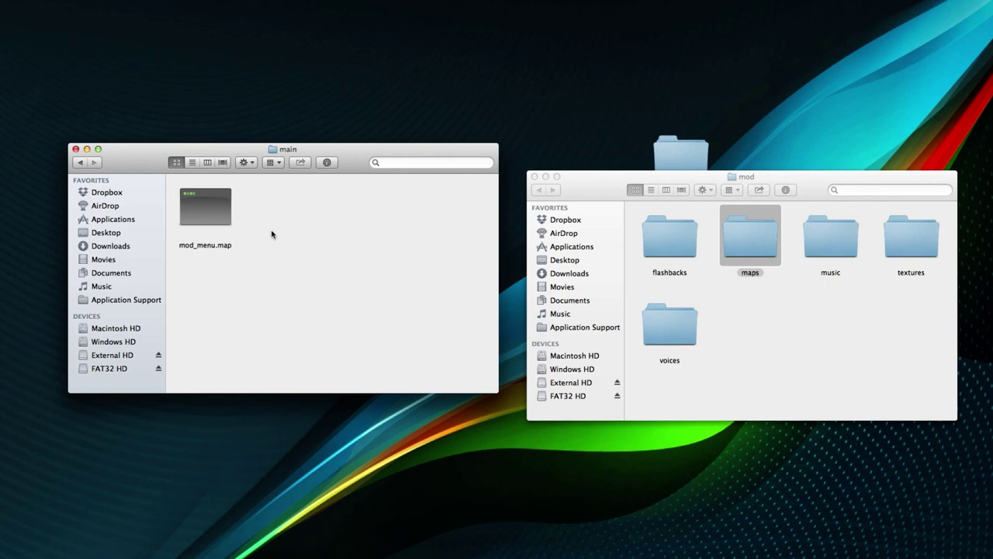
Return to the Amnesia The Dark Descent folder and duplicate its maps folder
left_click(80, 163)
left_click(80, 163)
left_click(309, 301)
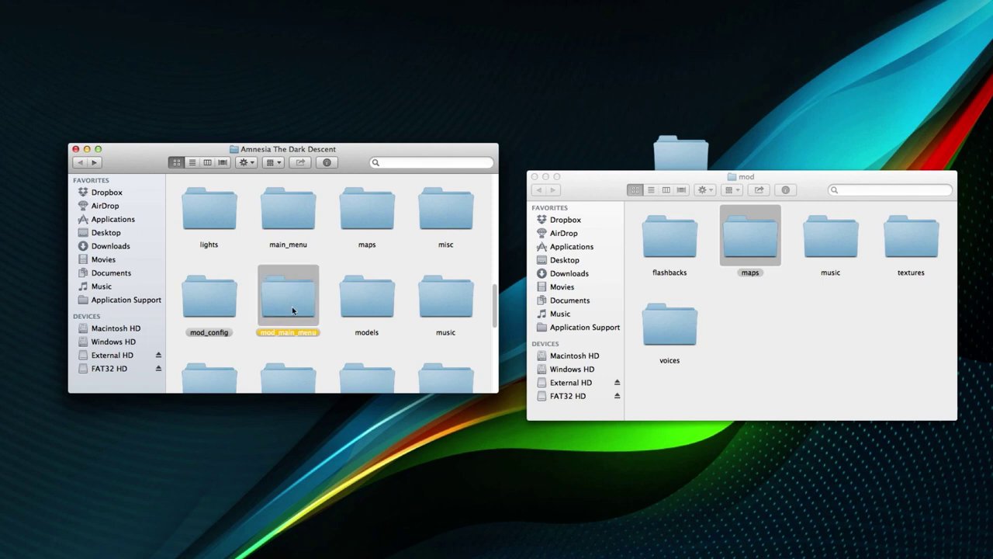
left_click(323, 313)
left_click(291, 311)
left_click(326, 302)
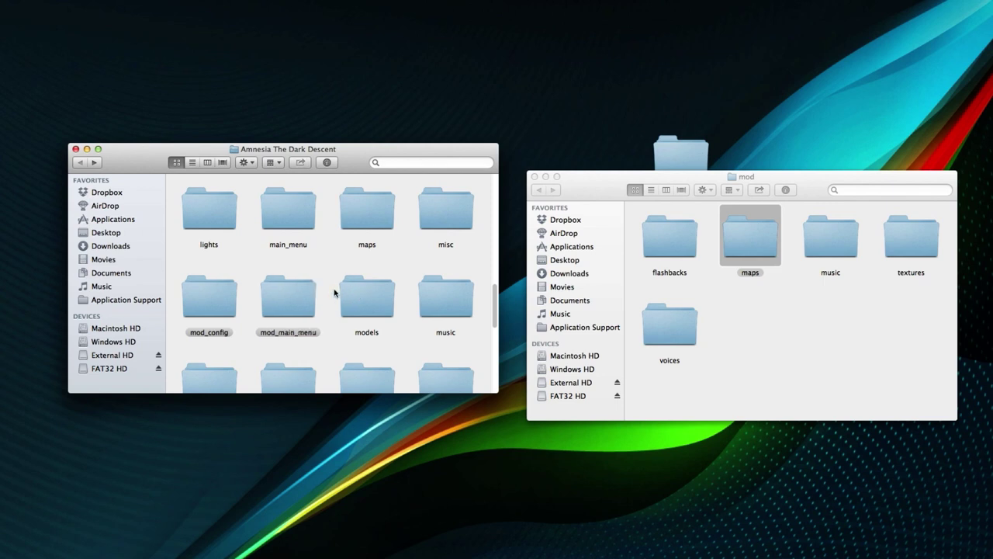
scroll(334, 299, "up", 2)
scroll(329, 307, "up", 6)
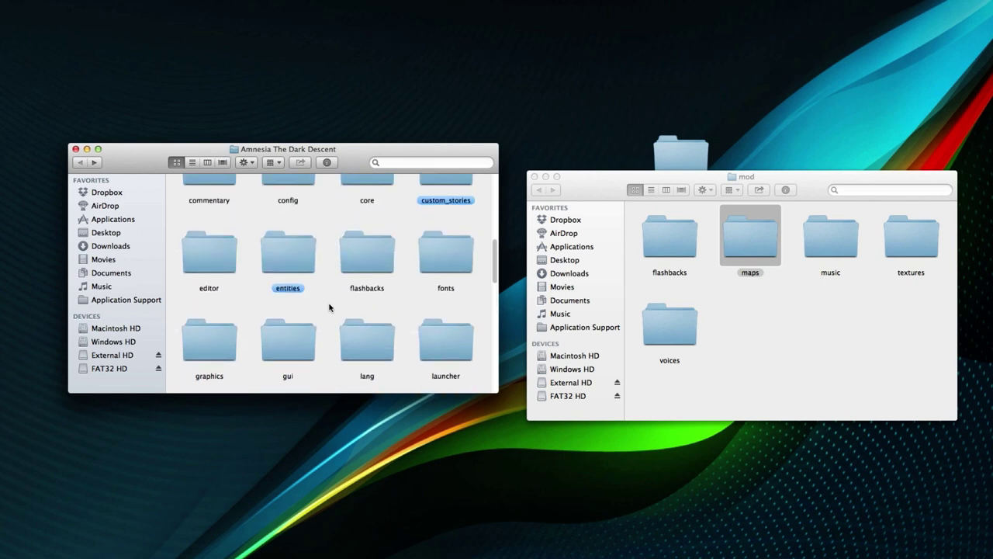
scroll(329, 307, "down", 12)
scroll(331, 308, "up", 4)
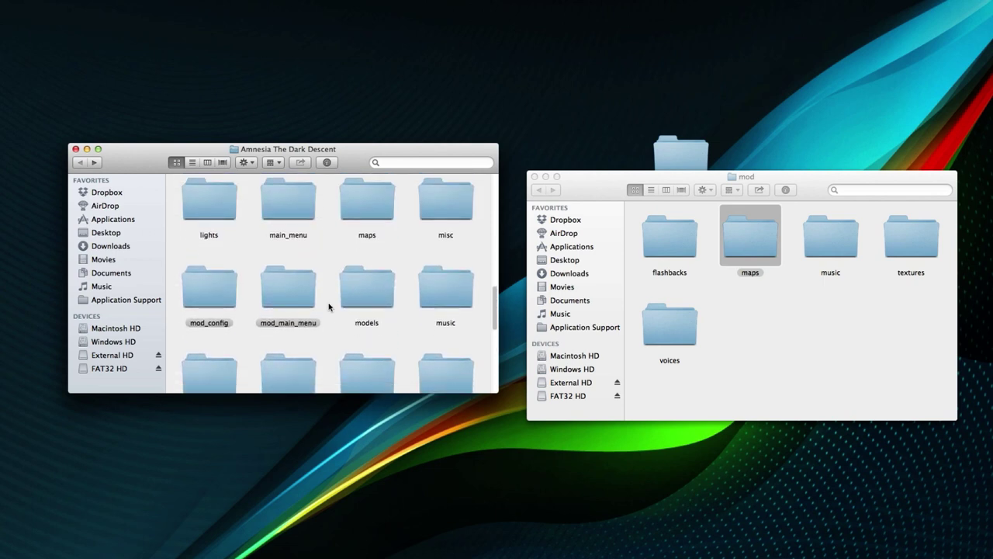
right_click(370, 285)
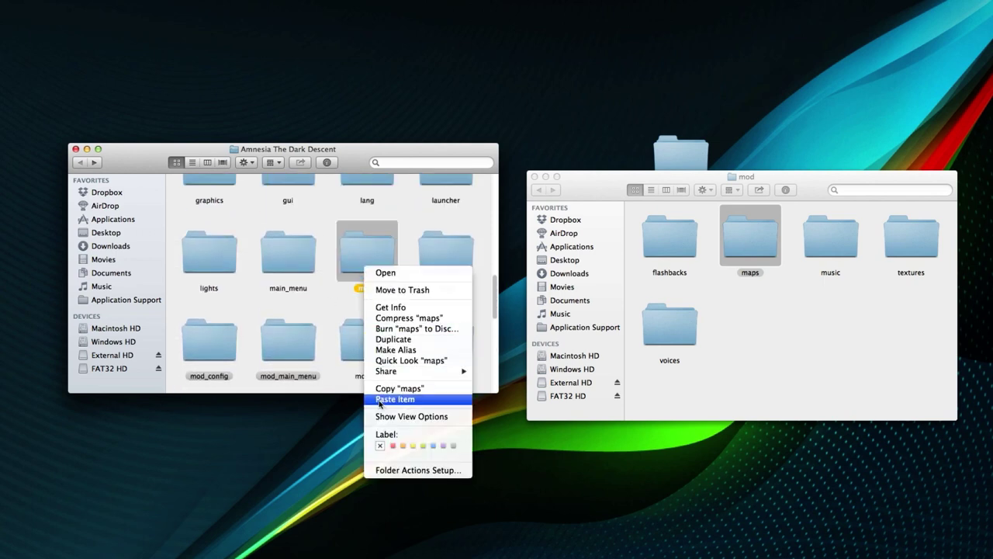
left_click(360, 326)
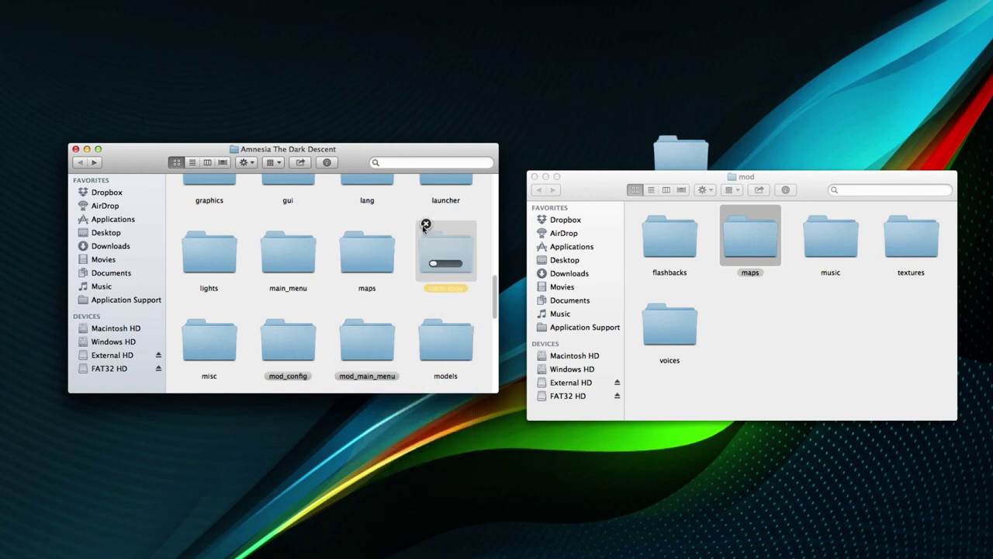
Create a new folder named mod_maps in the Amnesia The Dark Descent folder
right_click(417, 300)
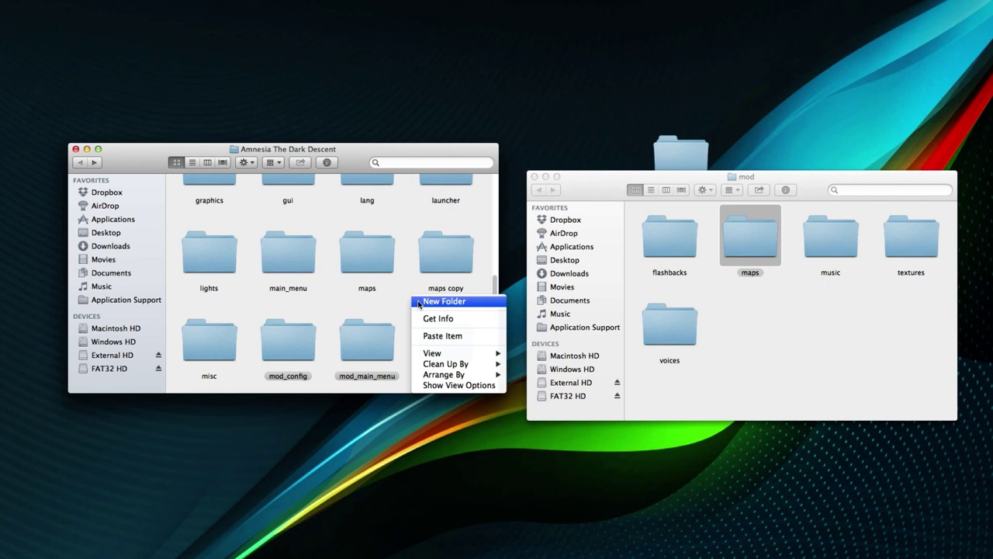
left_click(442, 301)
type("maps")
key("Return")
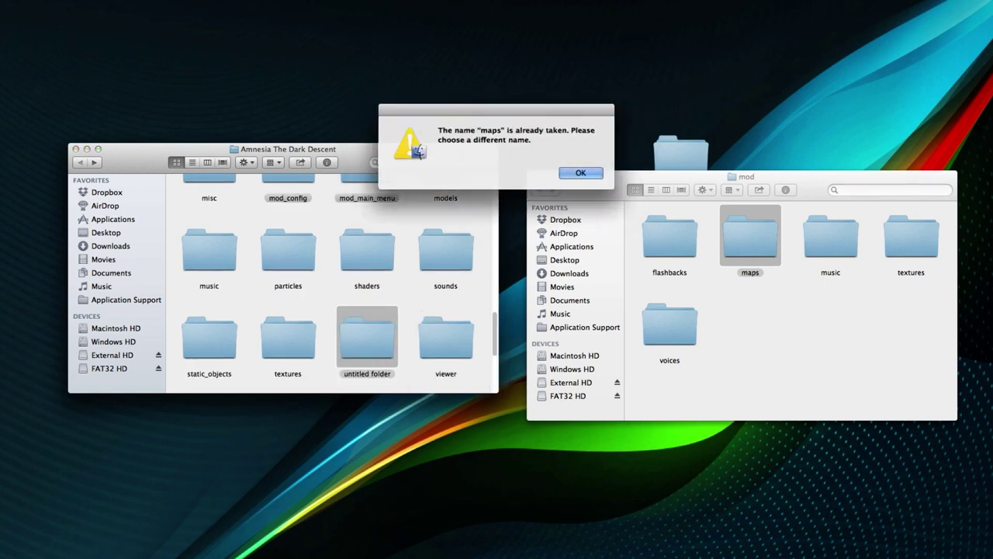
left_click(583, 174)
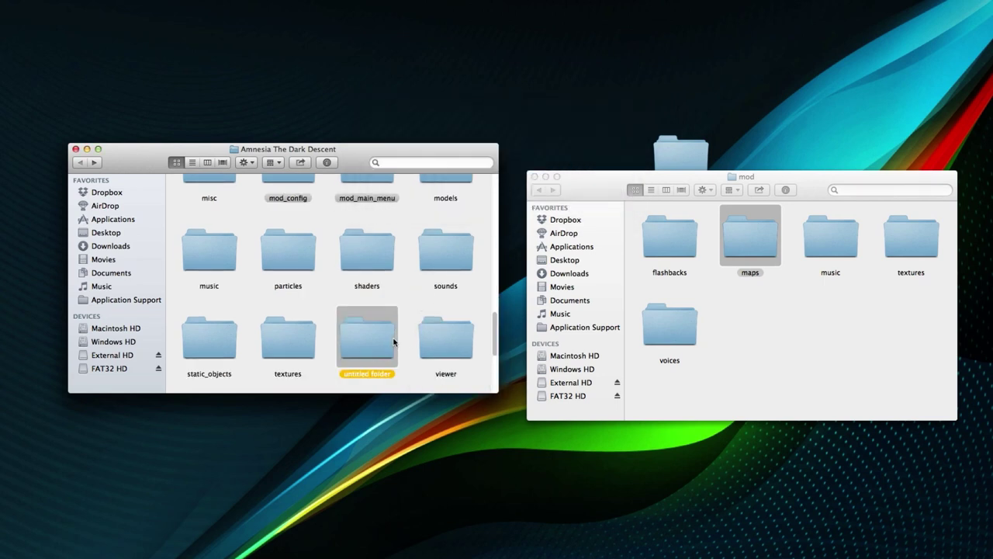
type("mod_maps")
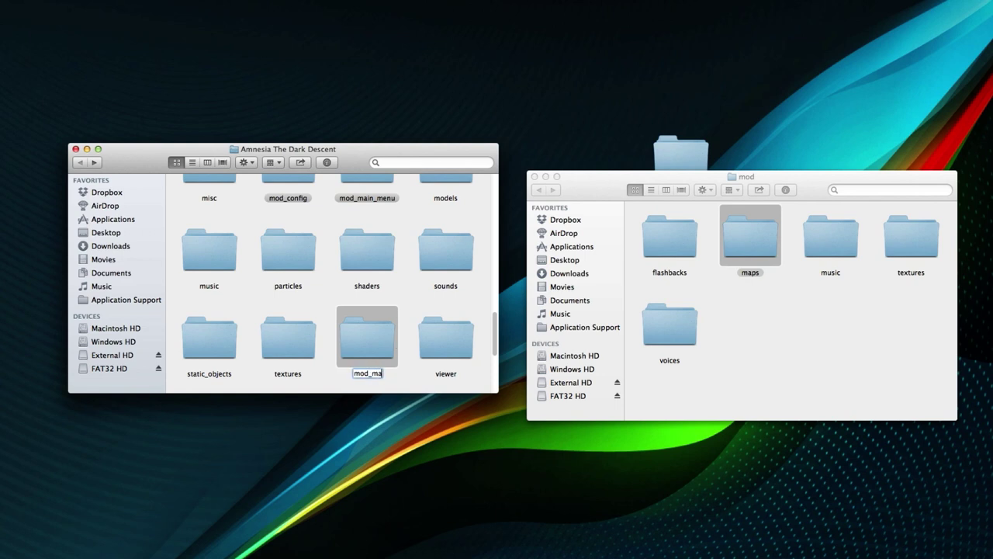
key("Return")
Give the new mod_maps folder the gray label
right_click(435, 233)
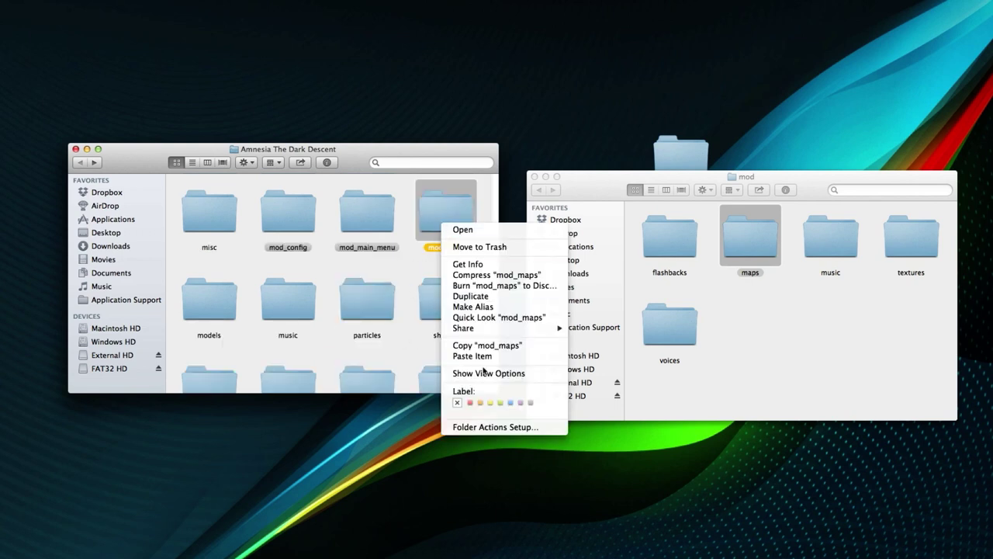
left_click(519, 402)
left_click(401, 270)
Examine how the game's original maps folder and its main subfolder are organised, then return to the Amnesia The Dark Descent folder
scroll(403, 273, "up", 5)
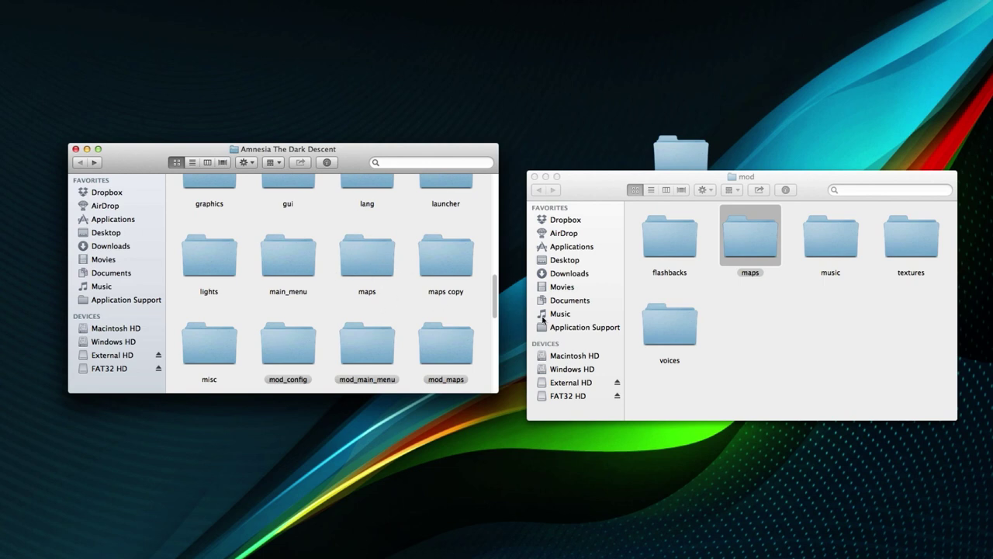
left_click(752, 257)
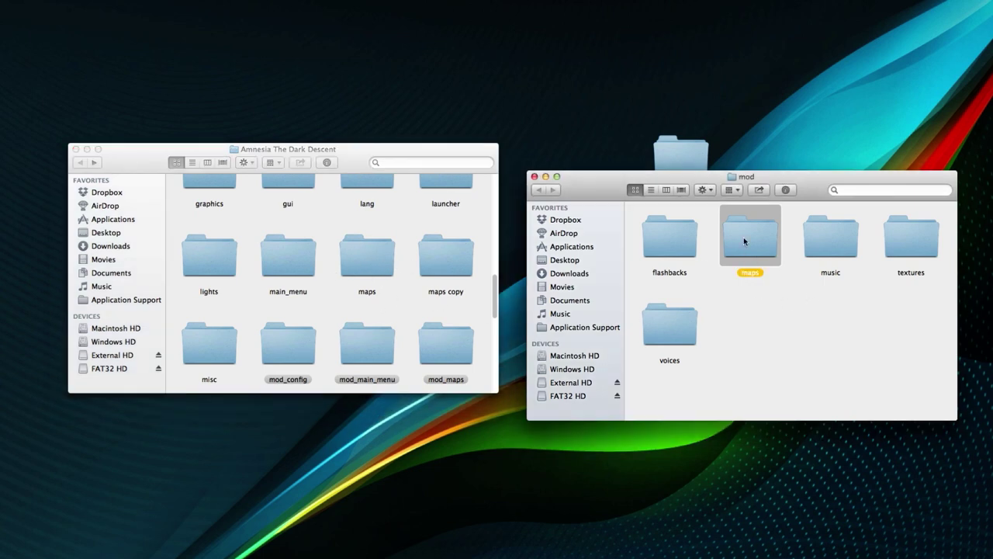
double_click(369, 260)
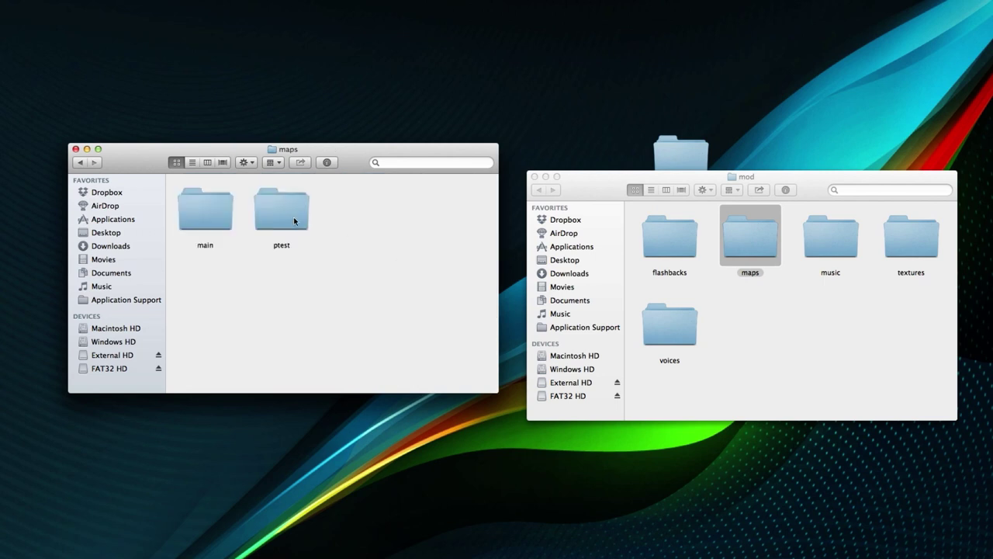
double_click(198, 203)
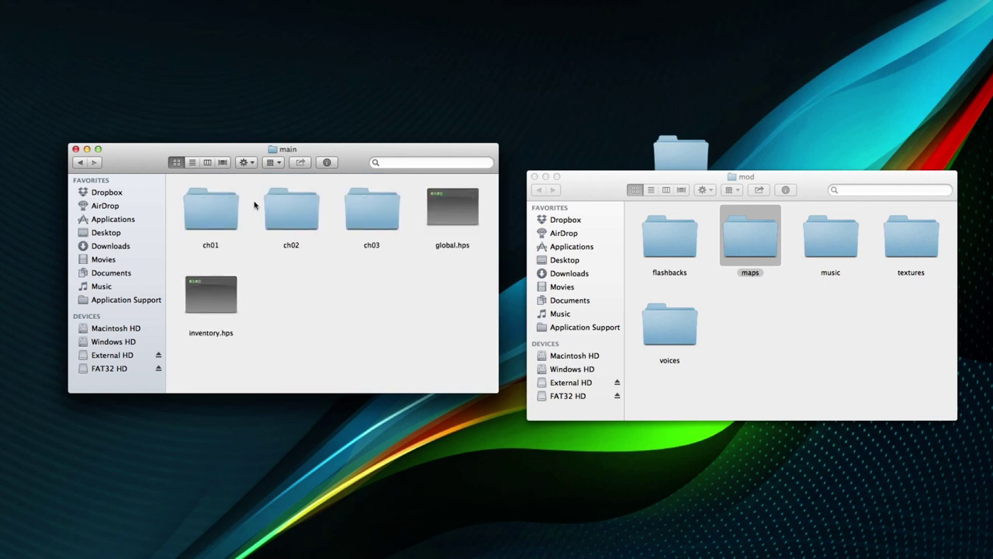
left_click_drag(434, 311, 399, 293)
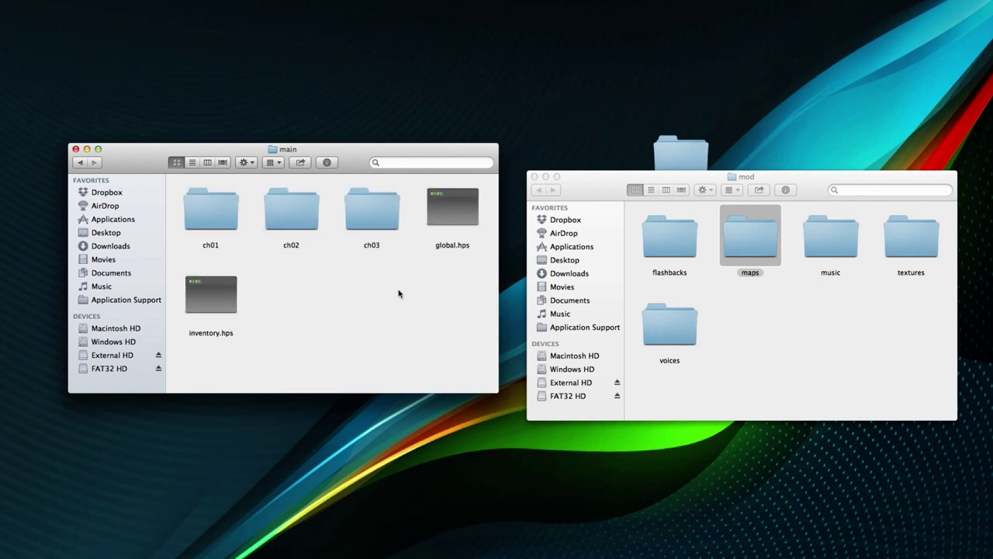
left_click(81, 163)
left_click(80, 163)
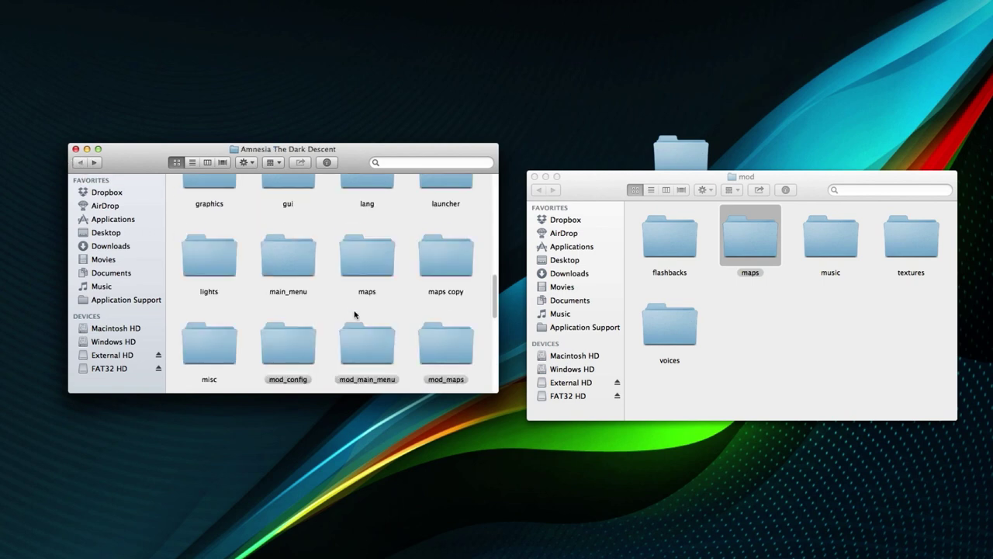
Open the empty mod_maps folder and the custom story's maps folder side by side
scroll(355, 314, "down", 1)
double_click(450, 339)
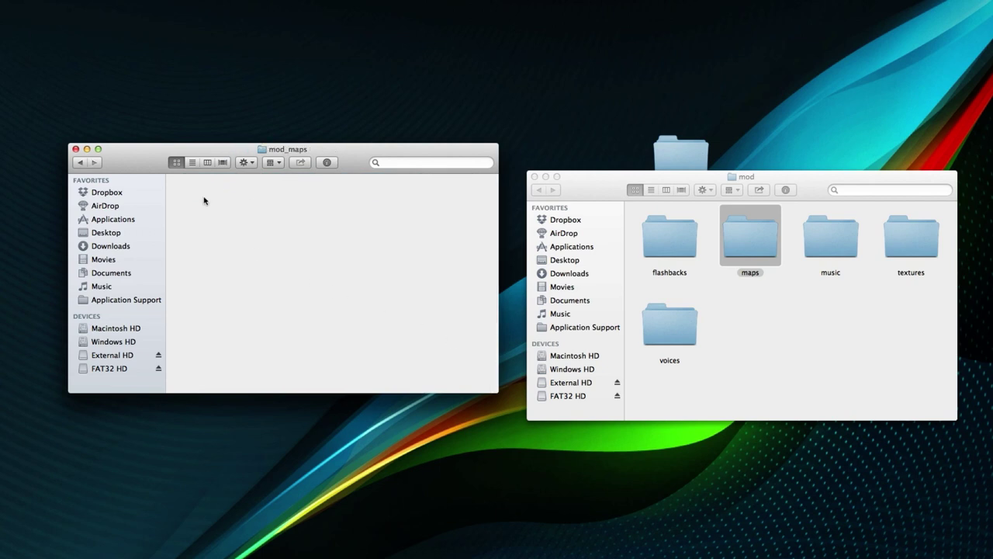
left_click(768, 271)
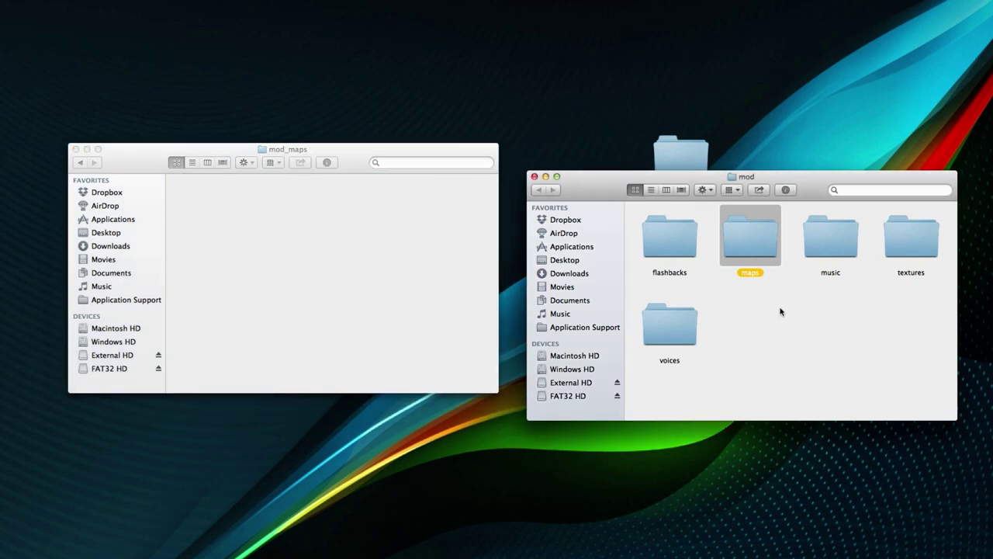
double_click(751, 245)
scroll(760, 317, "up", 5)
scroll(760, 318, "up", 10)
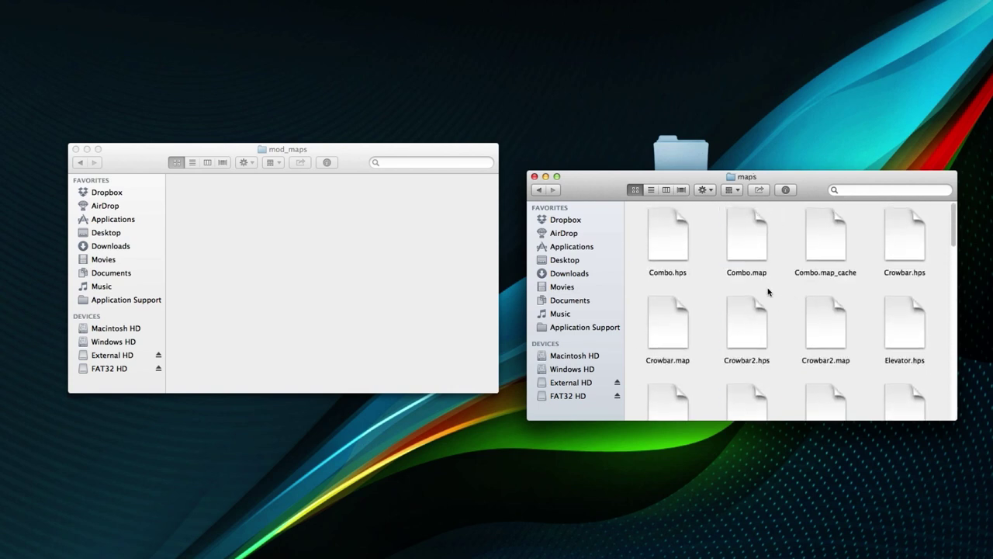
Look over the map and script files in the custom story's maps folder
left_click(673, 230)
left_click(760, 246)
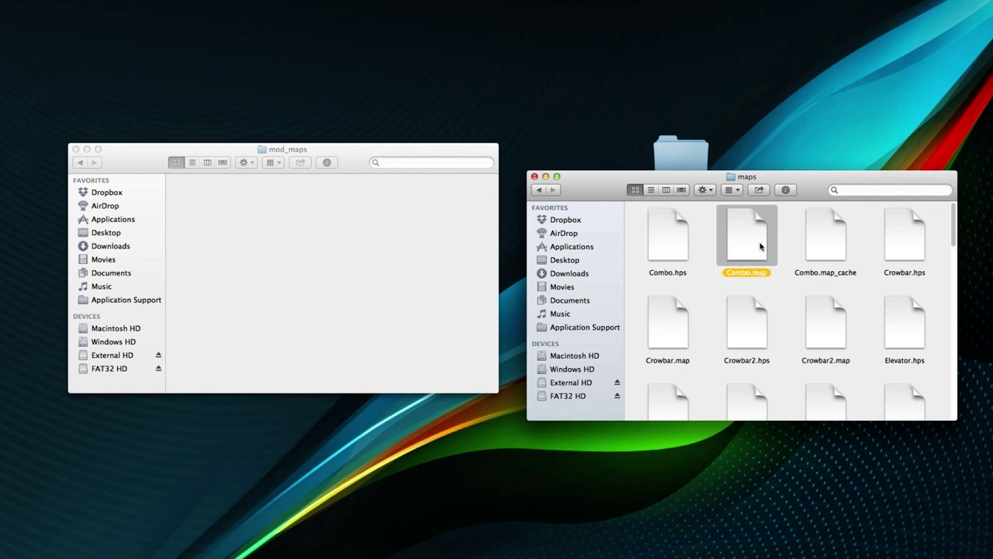
left_click(784, 279)
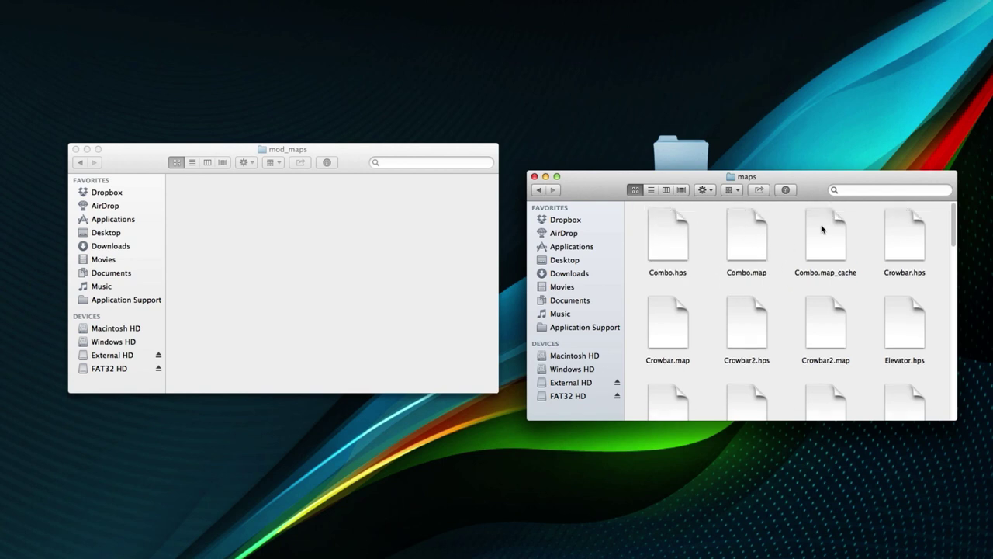
left_click(822, 229)
left_click(812, 284)
scroll(785, 292, "down", 1)
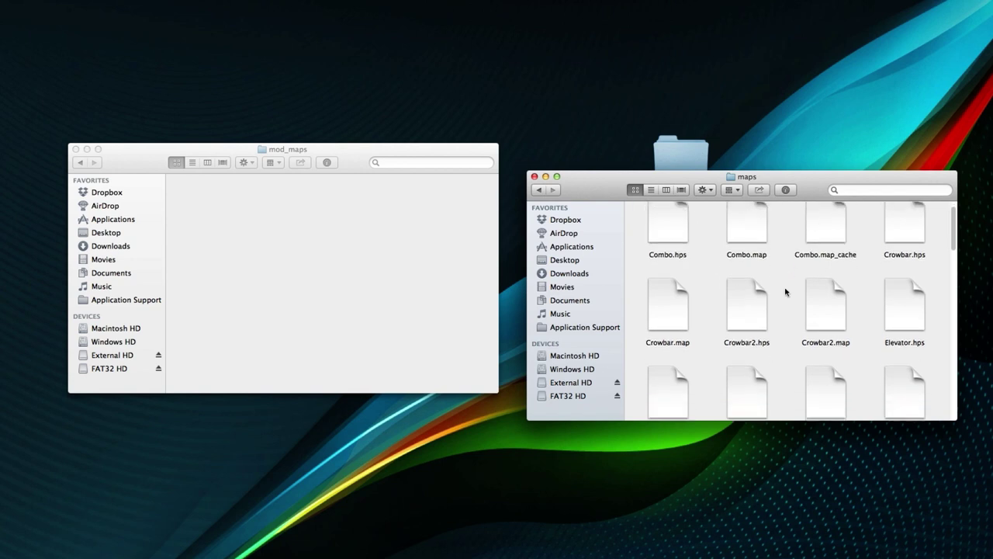
scroll(786, 292, "up", 1)
scroll(783, 291, "down", 5)
scroll(783, 290, "up", 5)
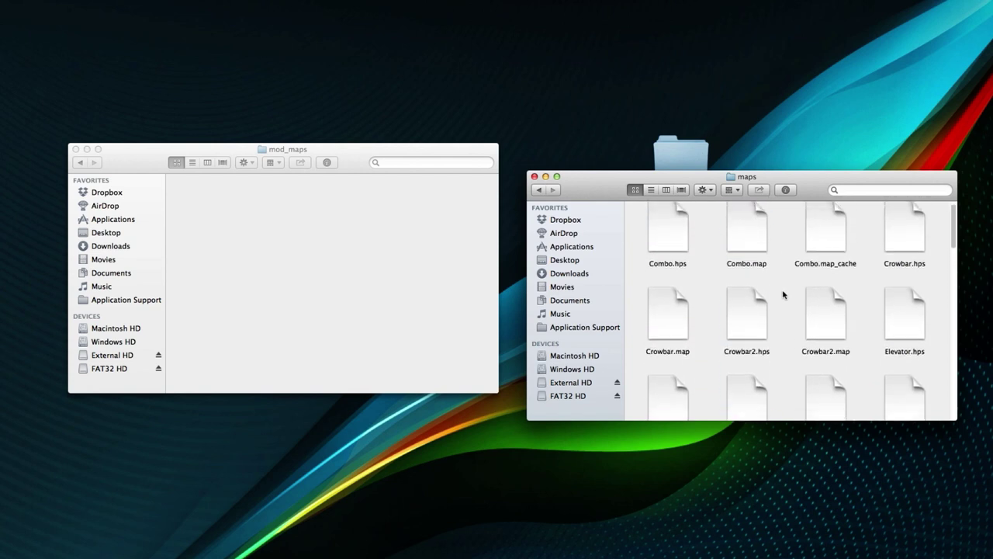
scroll(783, 293, "down", 4)
Move inventory.hps from the custom story's maps folder into mod_maps
left_click(760, 324)
left_click(794, 346)
left_click(757, 340)
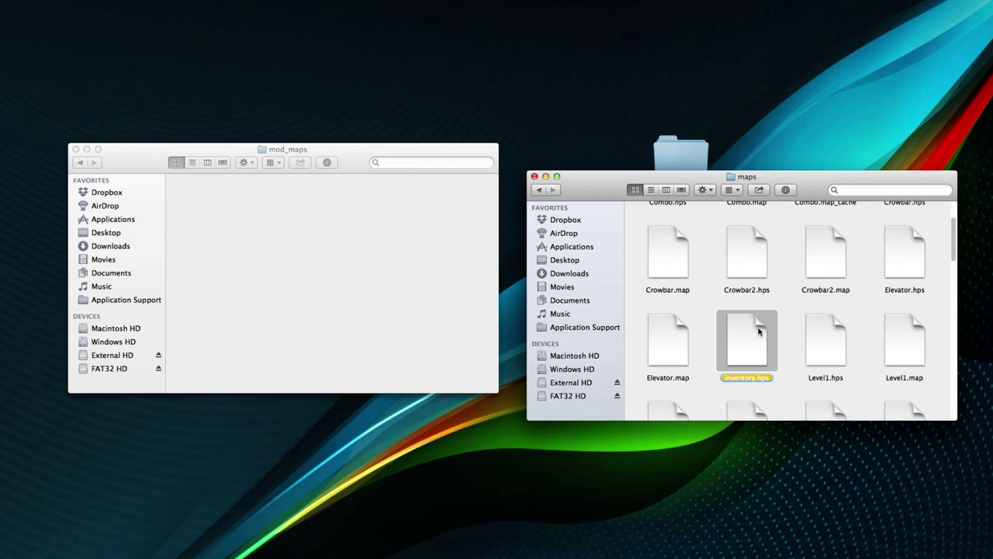
left_click_drag(758, 332, 369, 264)
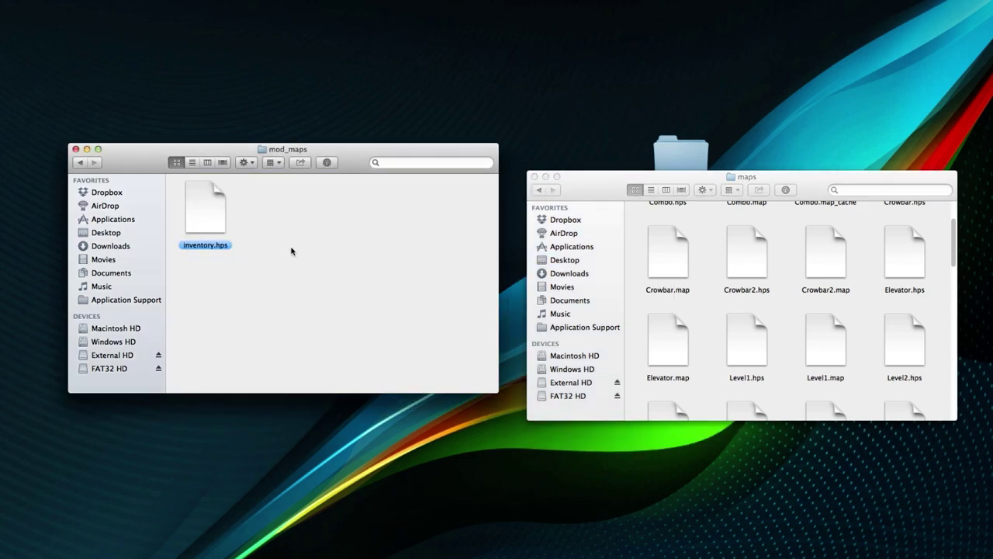
Create a new folder named CH01 inside mod_maps
right_click(288, 249)
left_click(295, 250)
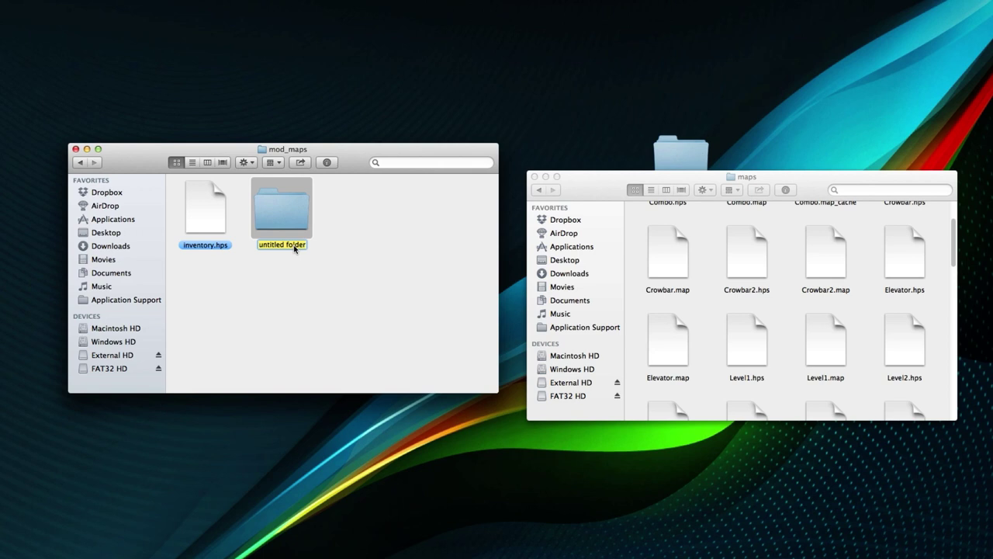
type("CH01")
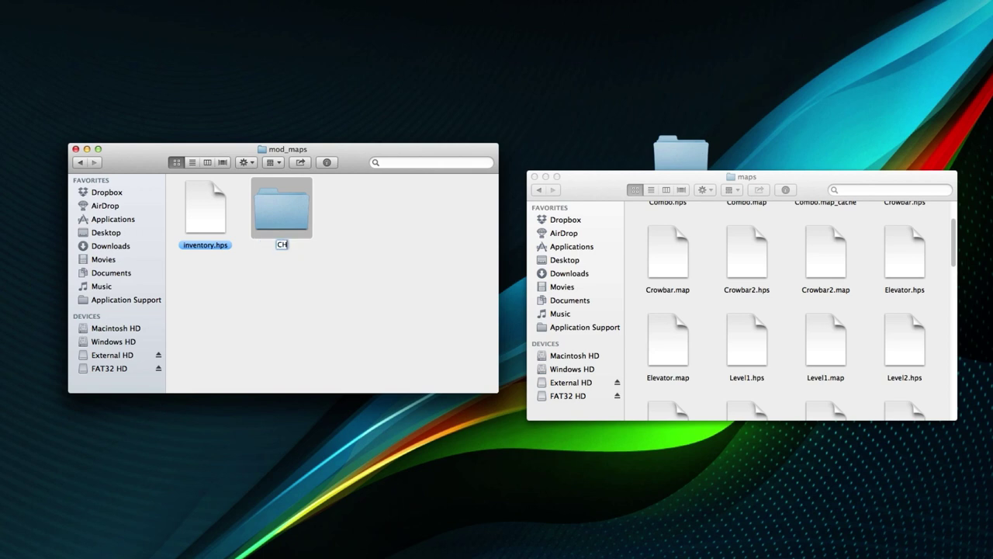
key("Return")
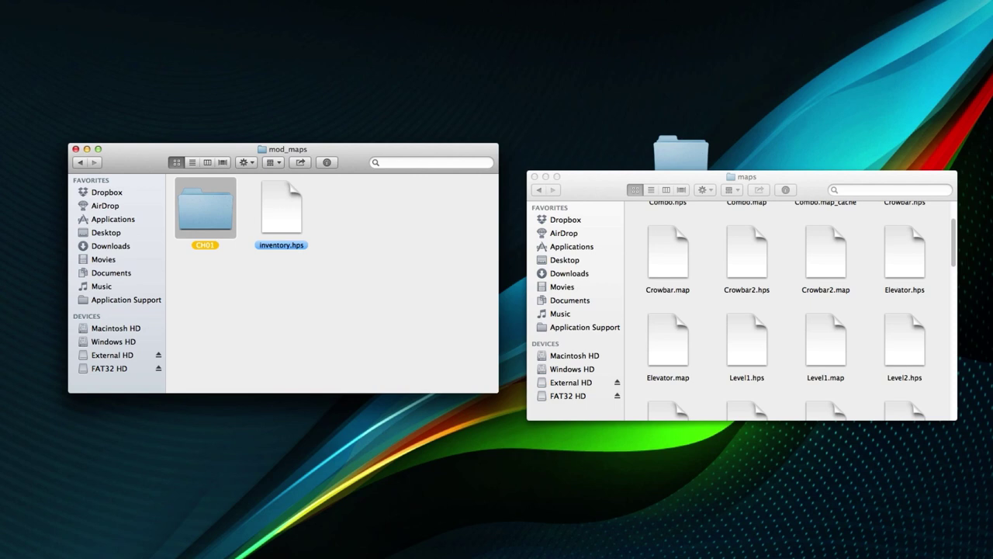
left_click(220, 266)
Check how the chapter folders are named in the main subfolder of the game's original maps folder
left_click(80, 162)
double_click(372, 267)
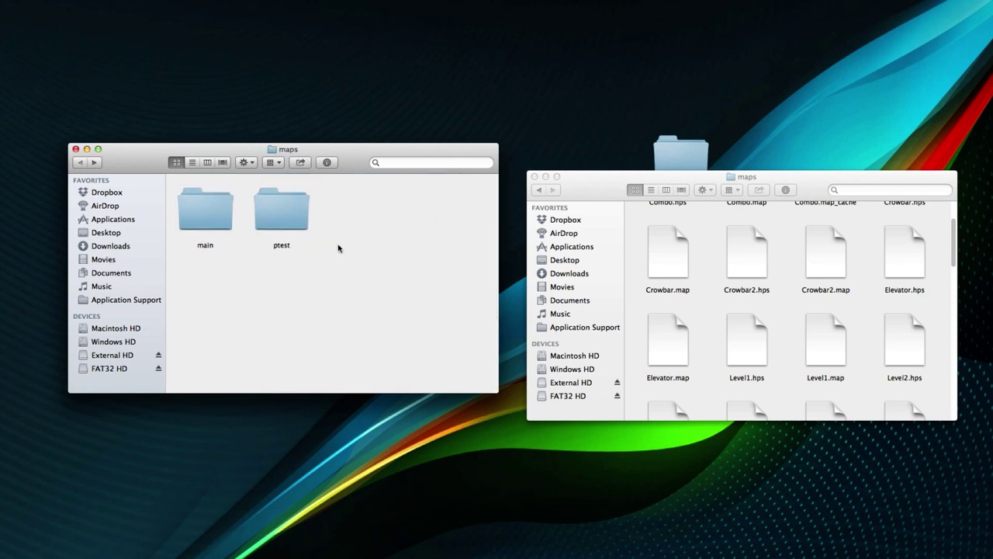
left_click(193, 216)
double_click(200, 212)
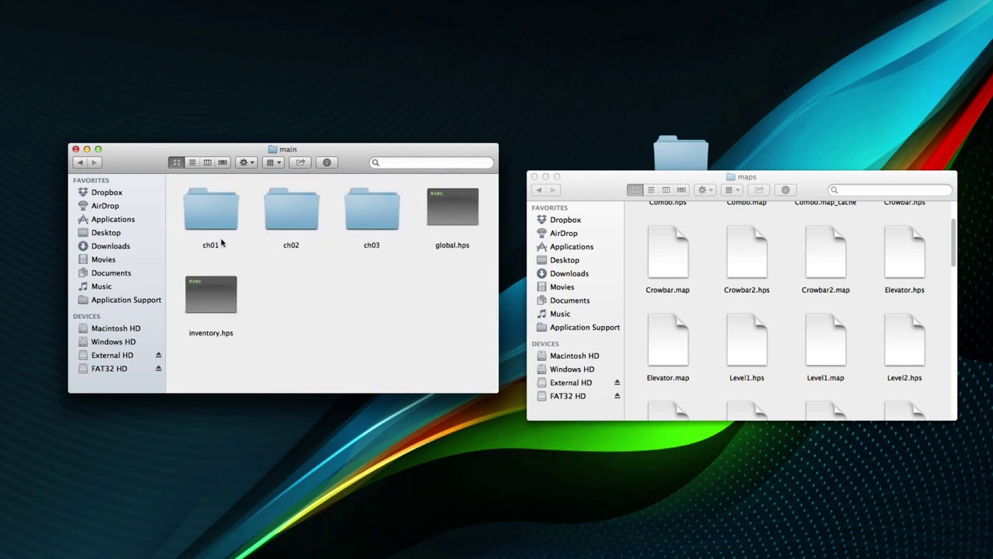
double_click(80, 162)
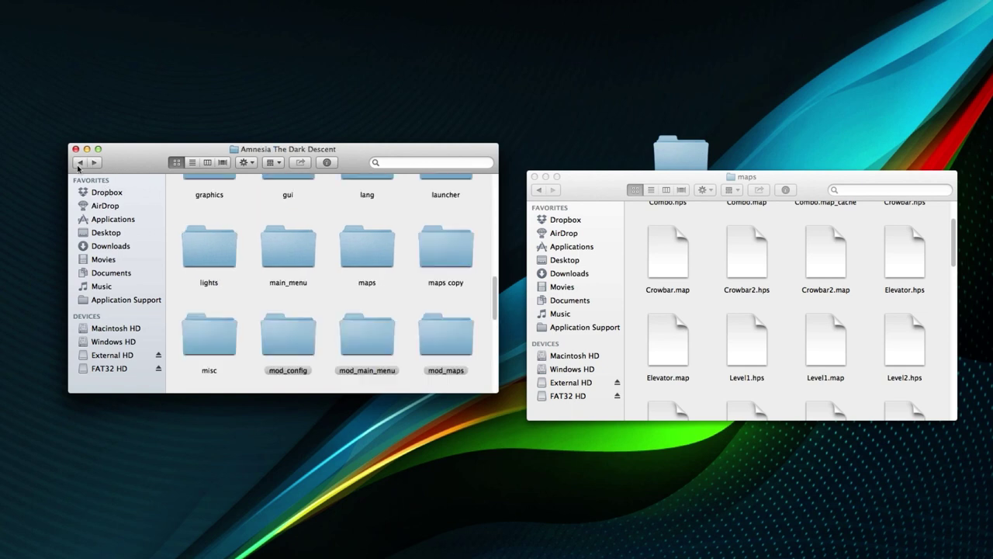
Rename the CH01 folder in mod_maps as ch01 in lowercase
left_click(451, 326)
left_click(187, 209)
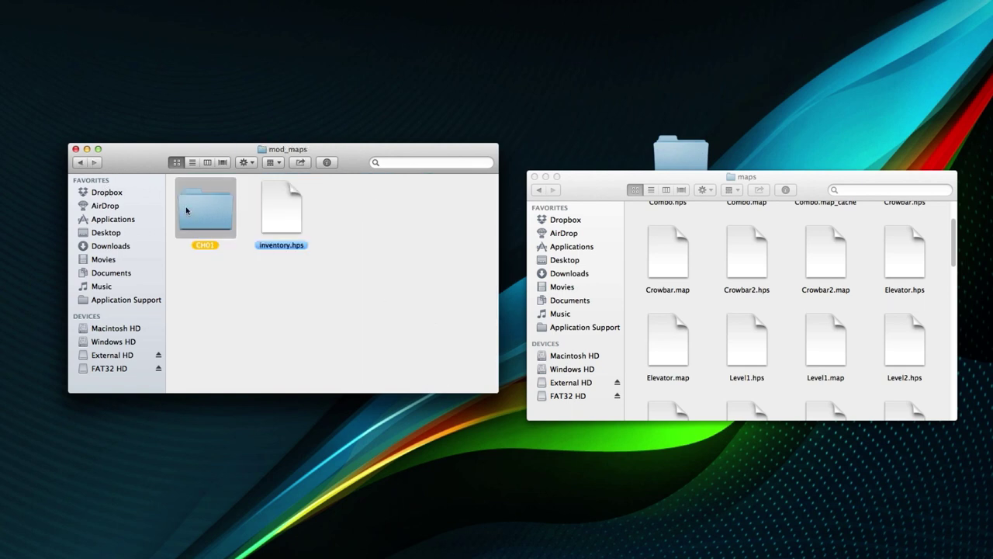
key("Return")
type("vh01")
key("Return")
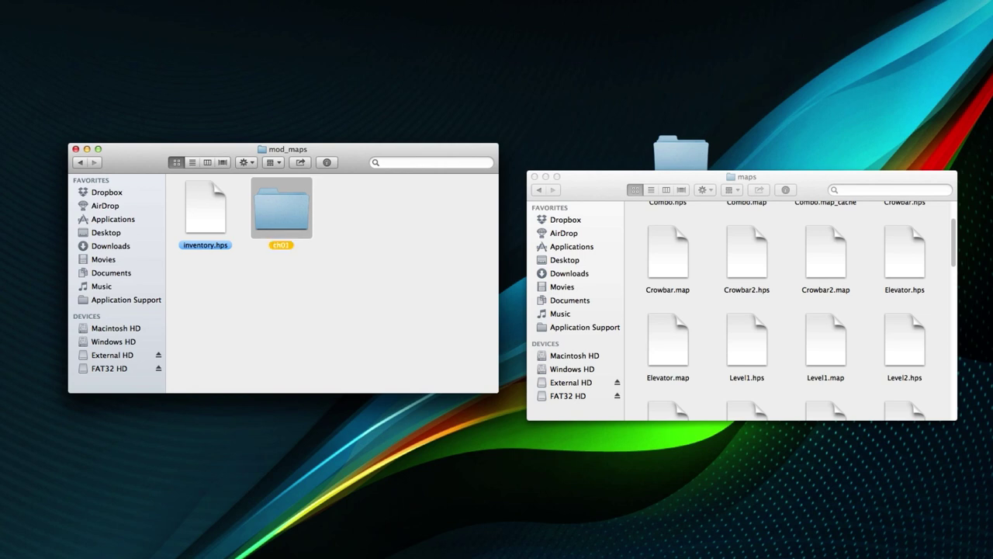
left_click(195, 262)
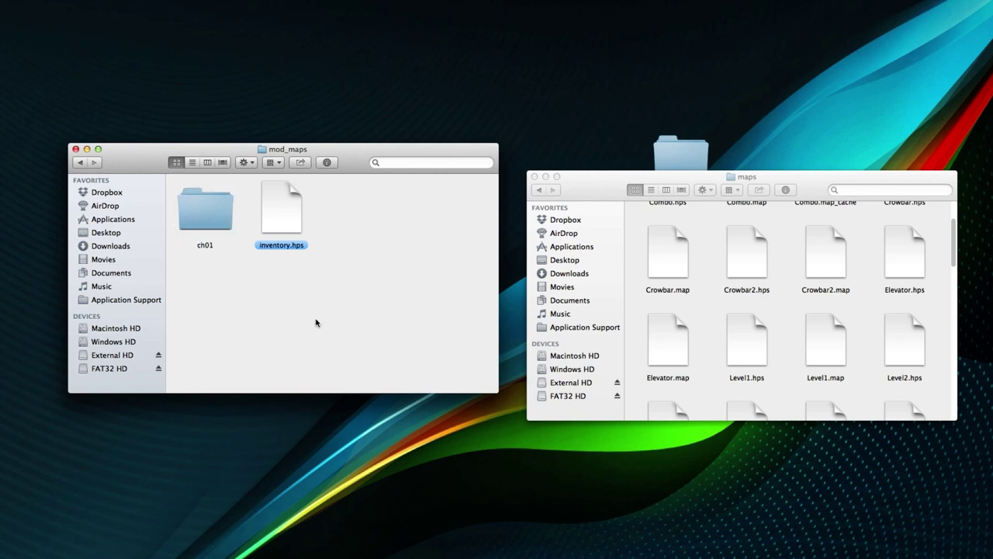
left_click(208, 215)
left_click(266, 295)
left_click(219, 249)
left_click(281, 332)
Move Combo.hps and Combo.map from the custom story's maps folder into the ch01 folder
left_click(702, 290)
scroll(676, 288, "up", 2)
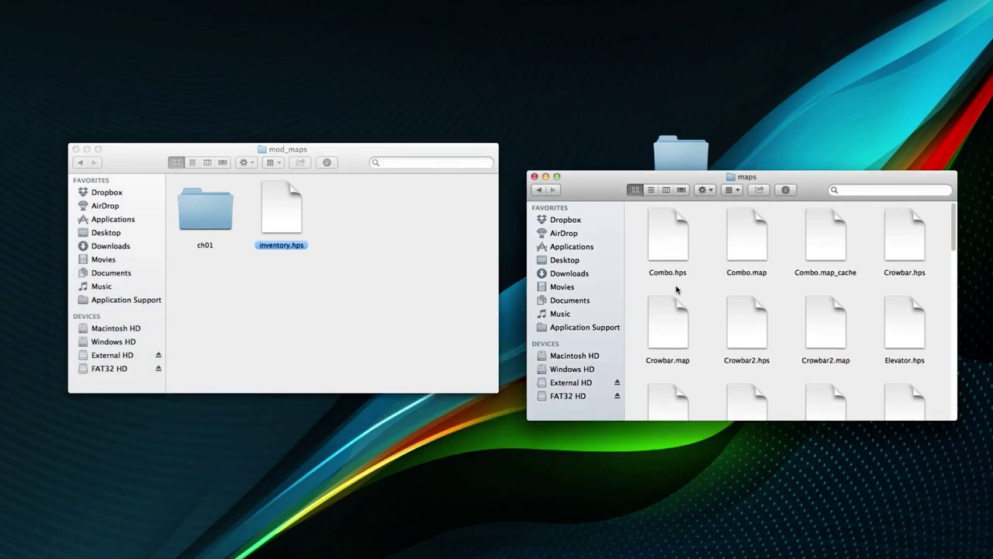
left_click(669, 241)
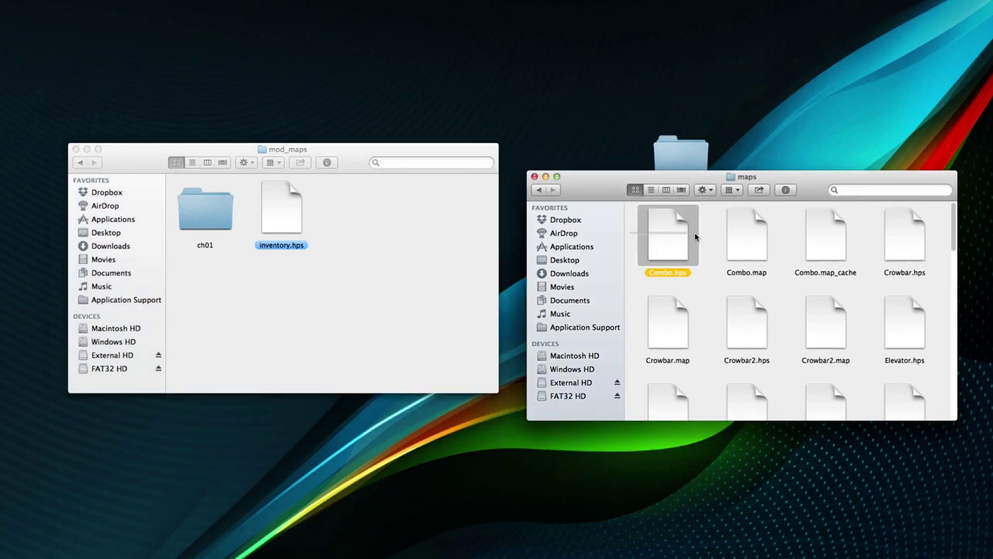
left_click(753, 237, "super")
left_click_drag(732, 252, 225, 218)
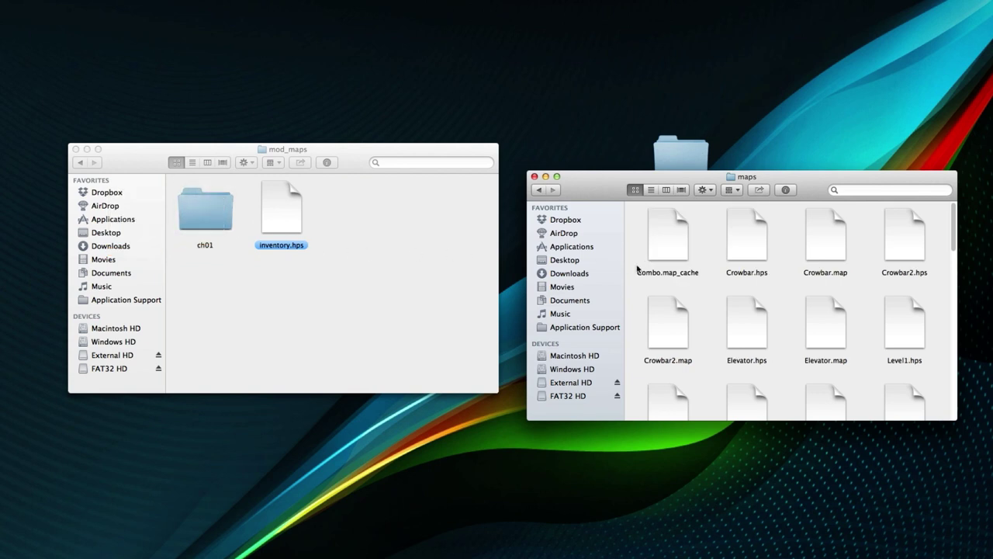
Open ch01 and rename Combo.hps and Combo.map as Start.hps and Start.map
double_click(194, 213)
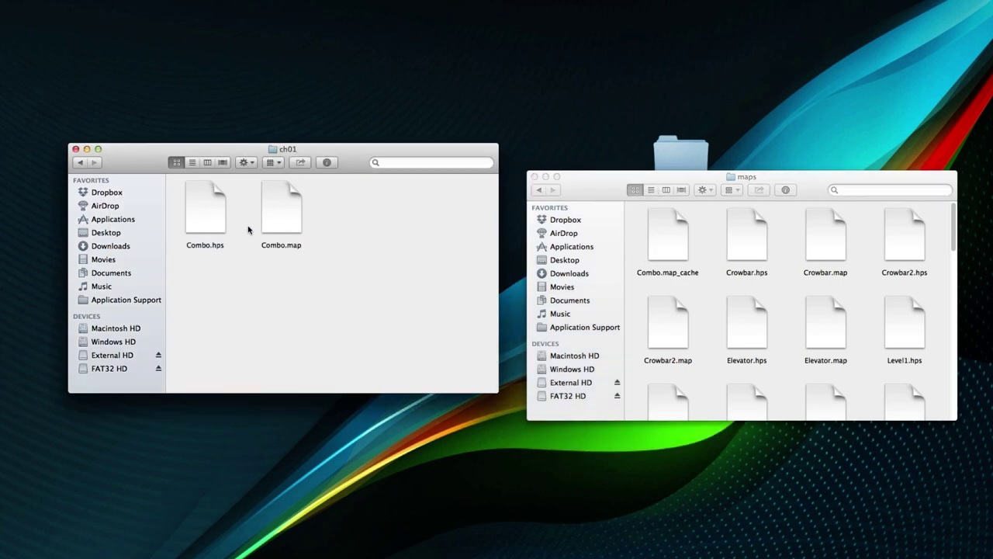
left_click_drag(311, 273, 279, 277)
left_click(280, 277)
left_click(207, 220)
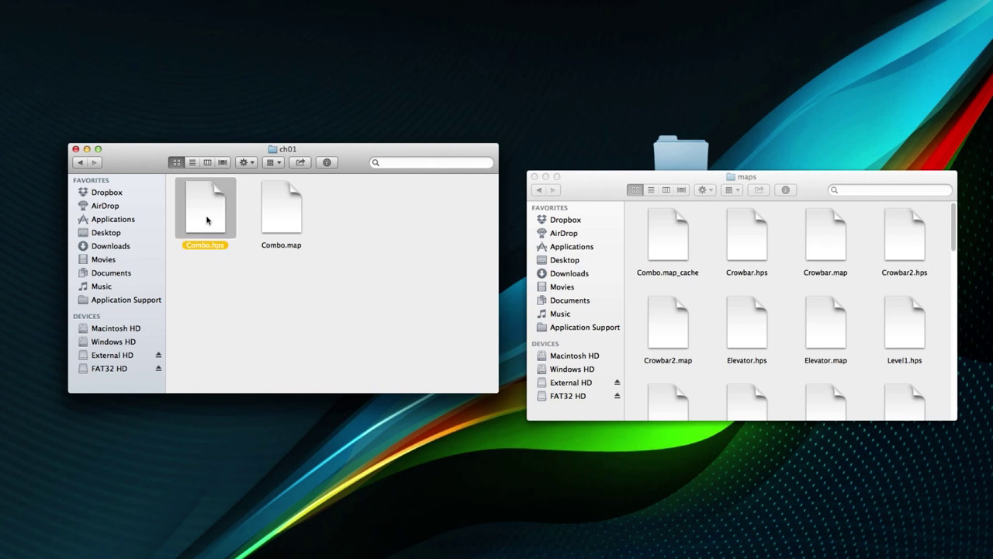
key("Return")
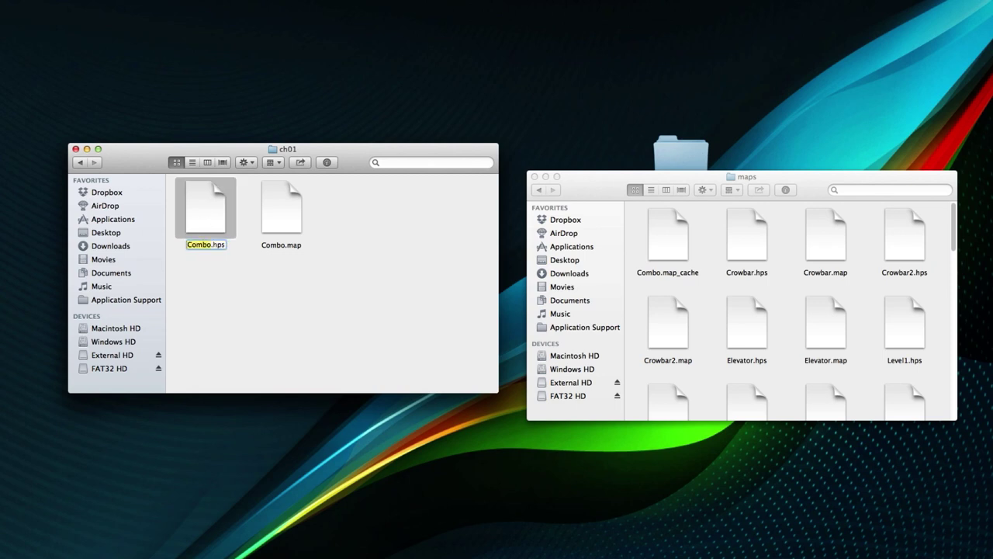
type("Start")
key("Tab")
key("Left")
type("Start")
key("Return")
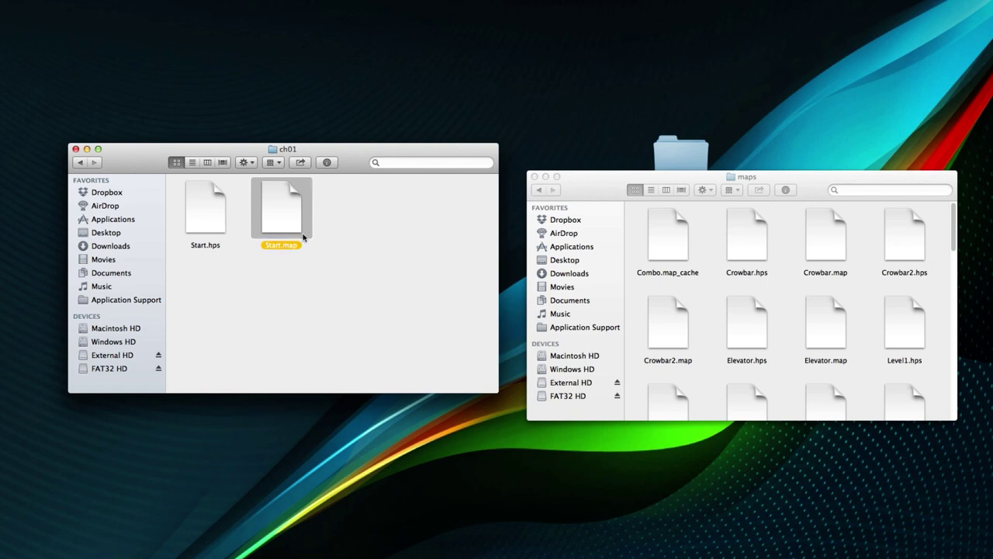
left_click(327, 309)
left_click_drag(328, 286, 251, 249)
left_click(317, 285)
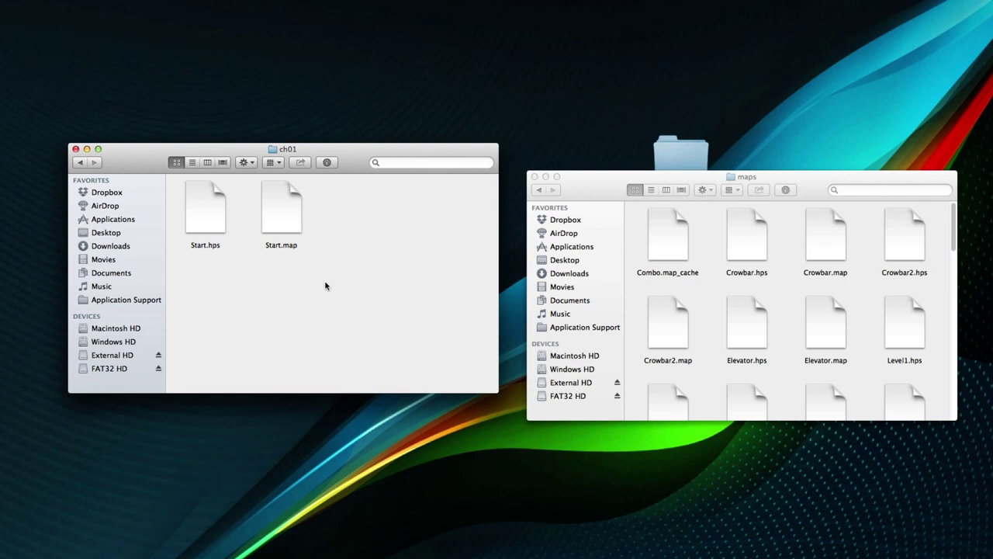
left_click(633, 256)
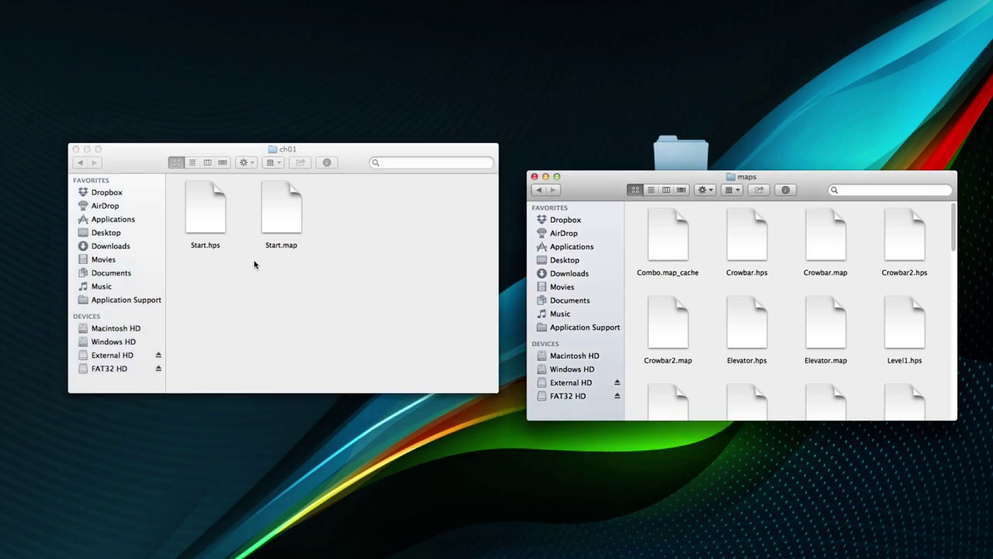
left_click(372, 281)
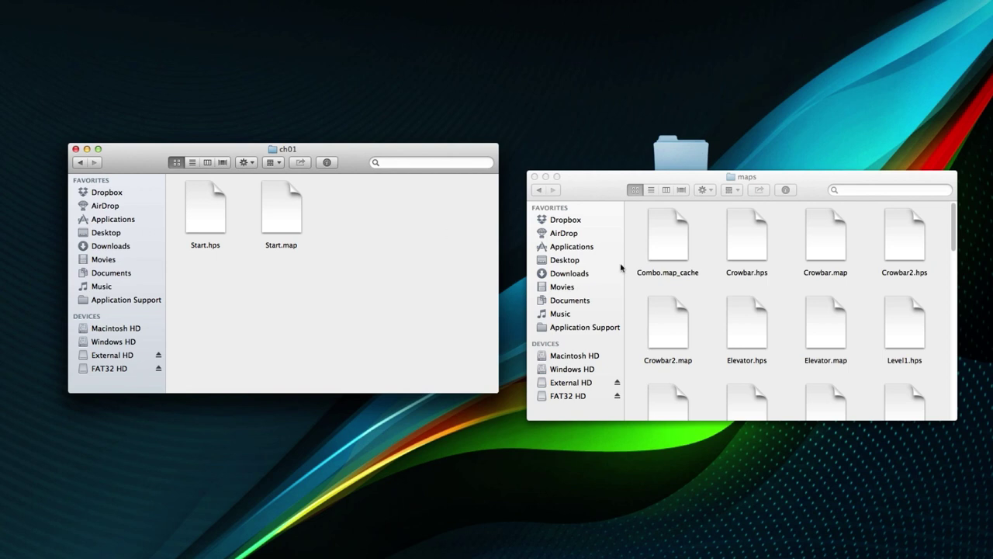
Look through the remaining map files in the custom story's maps folder and return to its mod folder
left_click(693, 282)
scroll(714, 282, "down", 3)
scroll(716, 283, "down", 10)
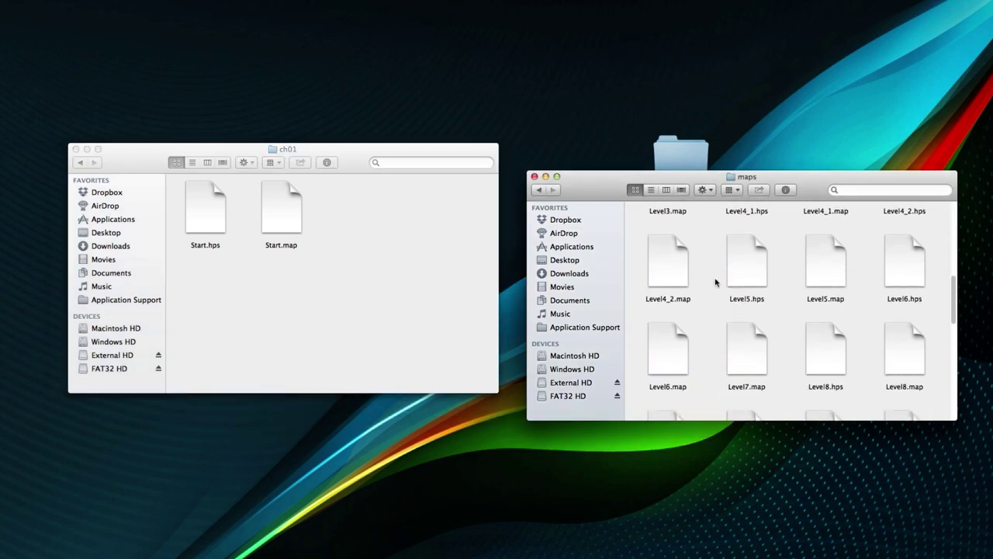
scroll(714, 282, "up", 8)
scroll(714, 303, "up", 5)
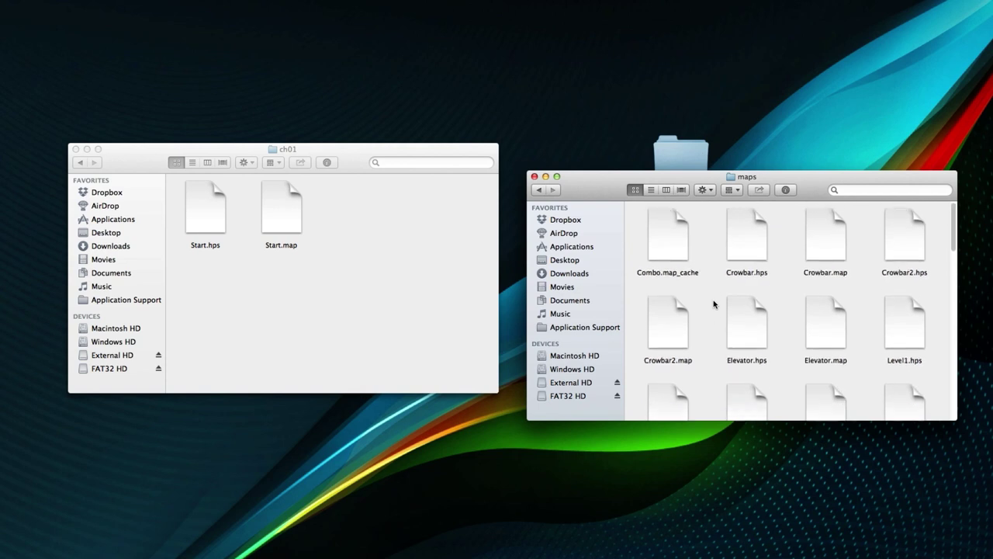
left_click(539, 191)
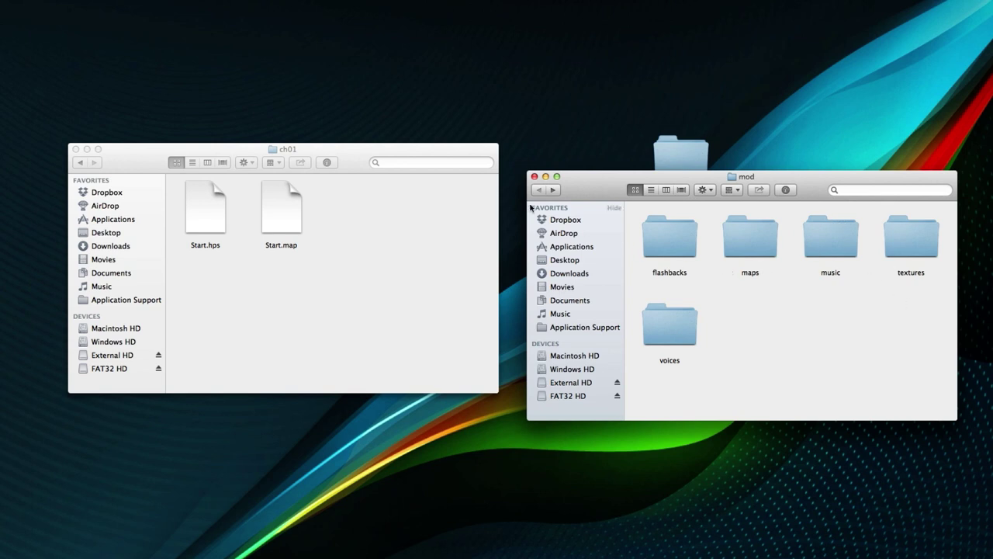
Go back to the Amnesia The Dark Descent folder and check the subfolders inside the original maps folder
left_click(83, 162)
left_click(83, 162)
left_click(83, 163)
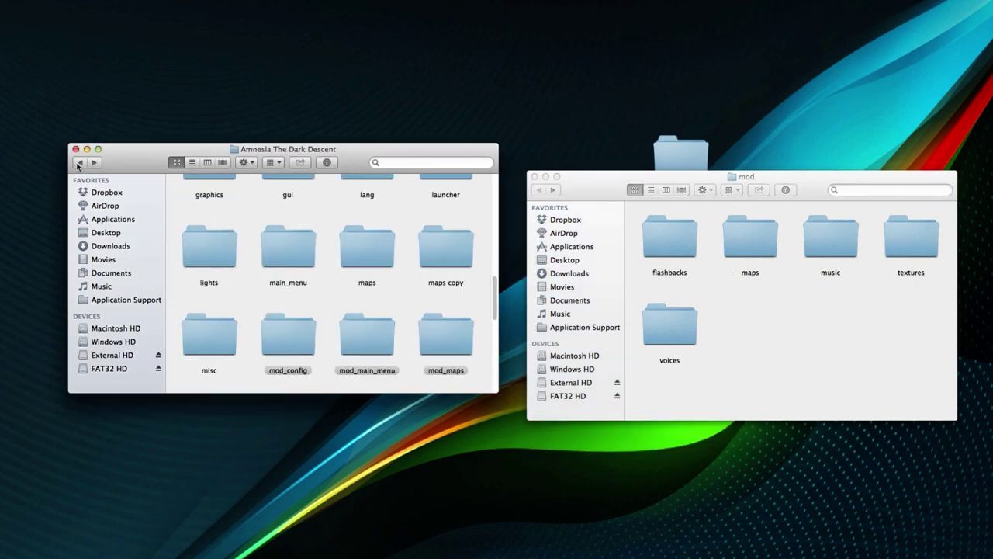
left_click(799, 315)
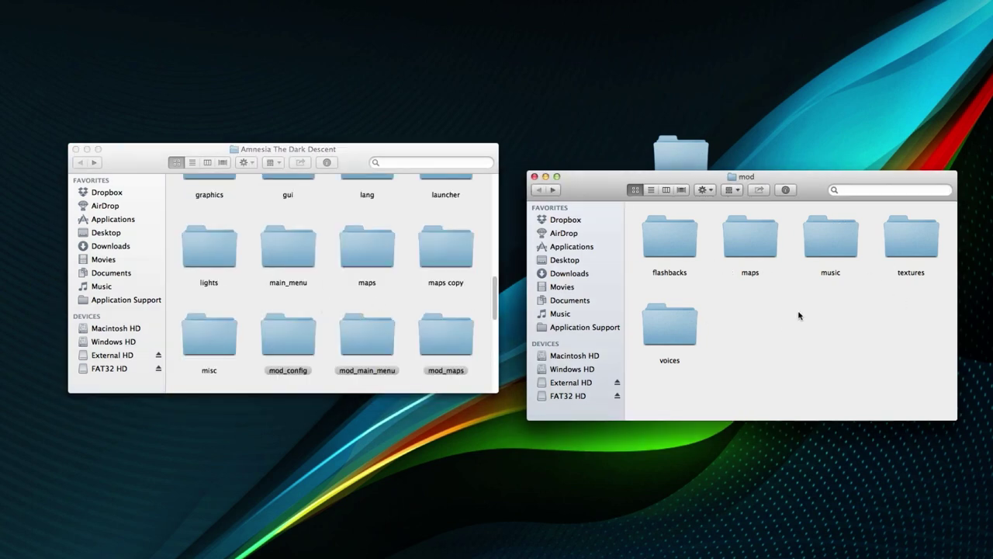
left_click(378, 251)
double_click(378, 251)
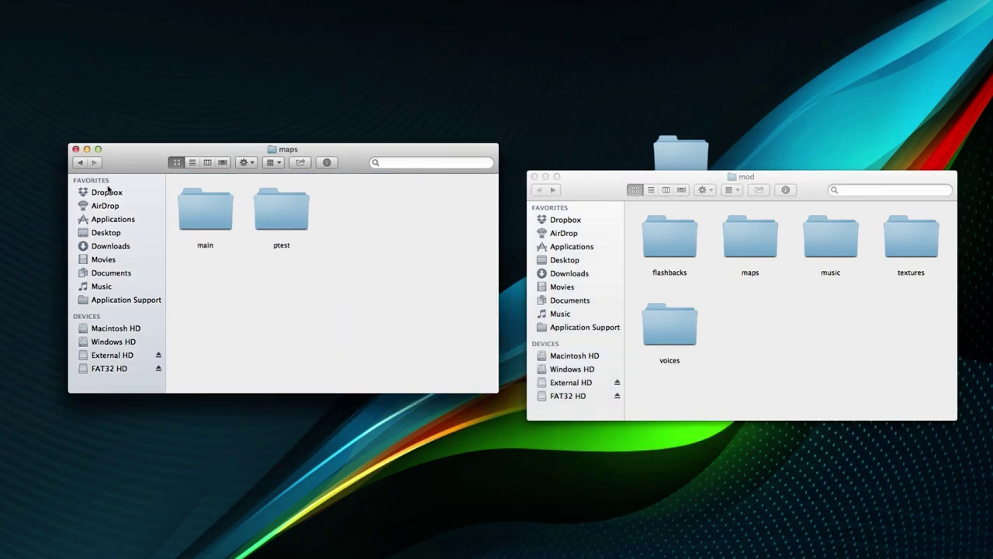
left_click(80, 163)
Review the contents of mod_maps and return to the three mod folders in the game folder
left_click(464, 342)
double_click(464, 342)
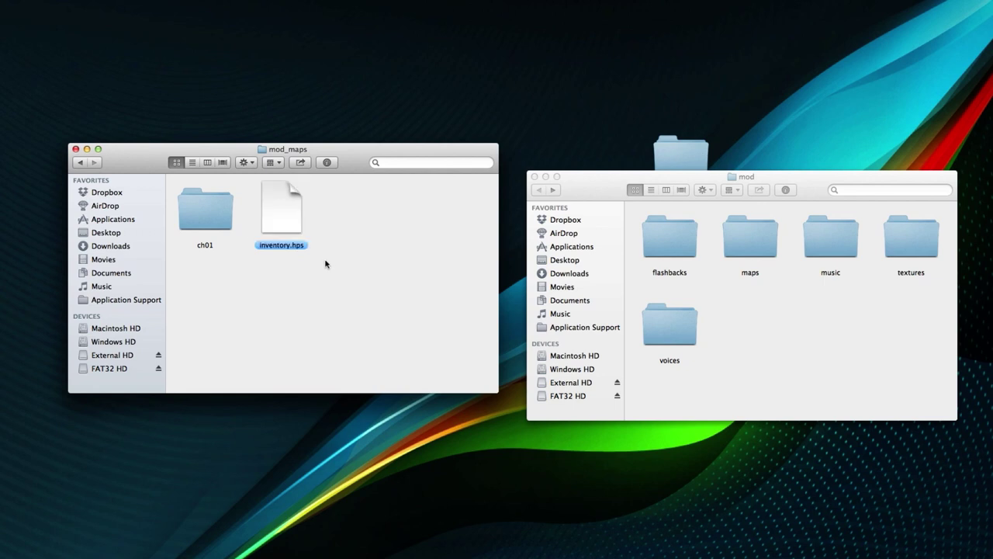
mouse_move(249, 180)
left_mouse_down()
mouse_move(326, 257)
mouse_move(244, 183)
mouse_move(249, 174)
left_mouse_up()
left_click_drag(337, 281, 250, 180)
left_click(78, 163)
scroll(344, 321, "down", 3)
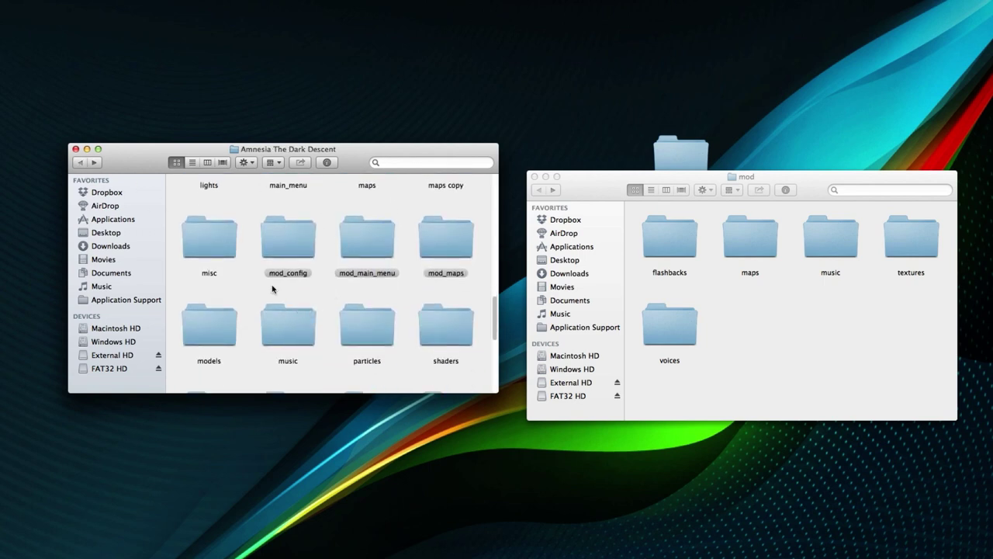
left_click_drag(246, 235, 446, 277)
Close the custom story's mod folder window and open the Full_Conversion_Mod folder from the desktop
left_click(741, 326)
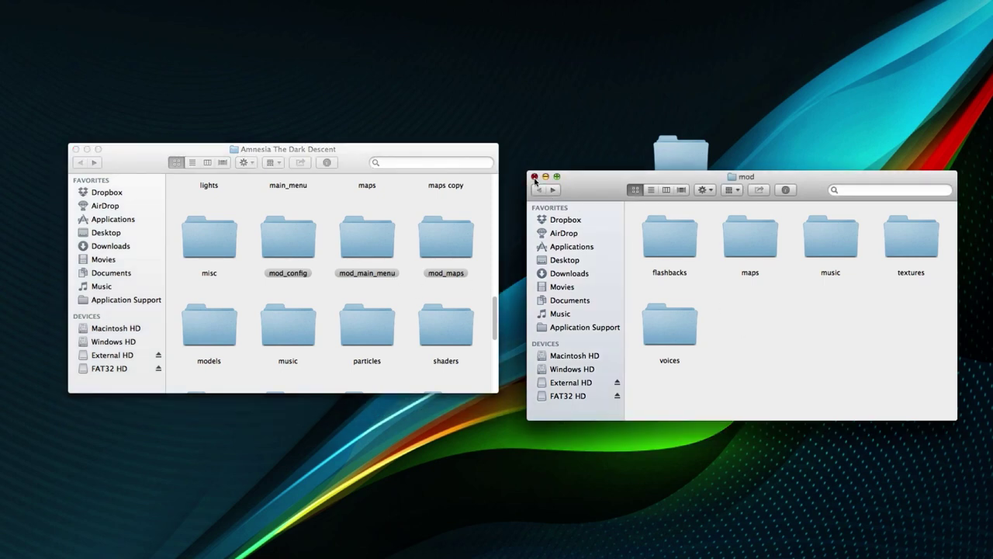
left_click(534, 177)
double_click(878, 237)
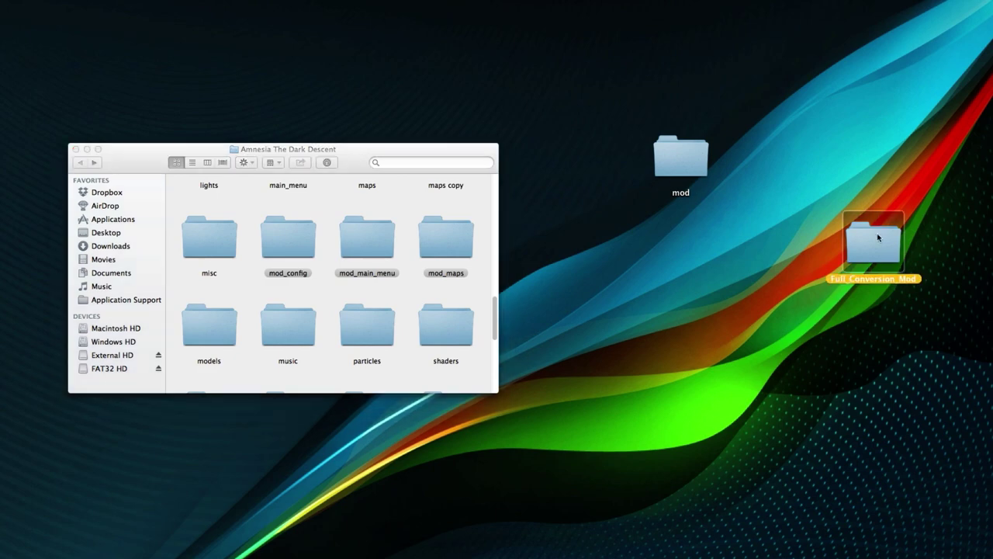
left_click_drag(829, 268, 845, 245)
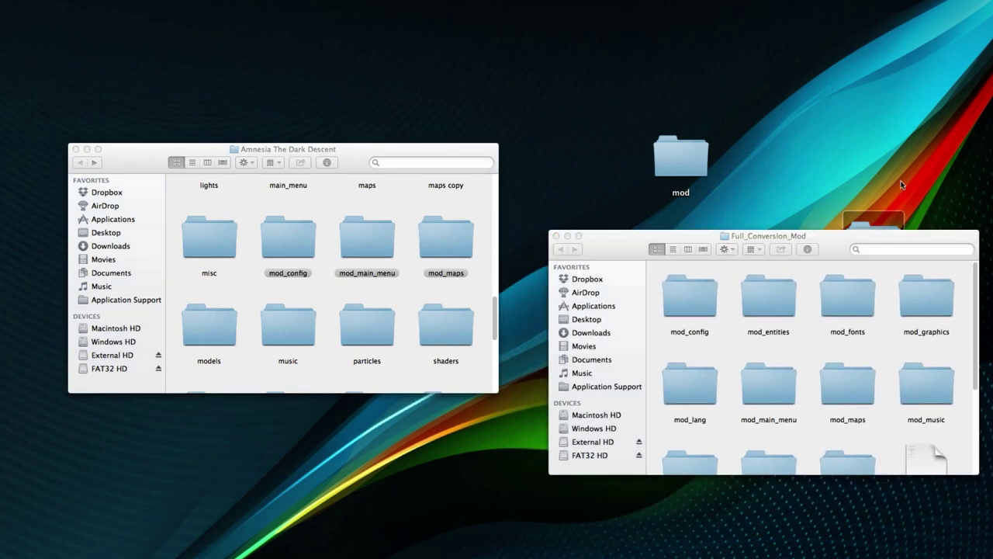
Review the mod_config, mod_main_menu and mod_maps folders in Full_Conversion_Mod
left_click(679, 303)
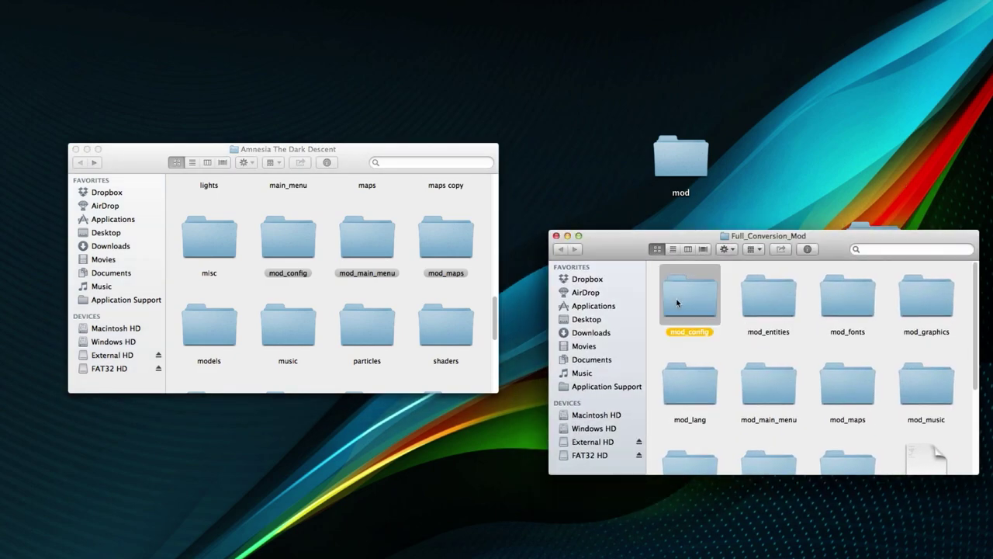
scroll(773, 299, "down", 1)
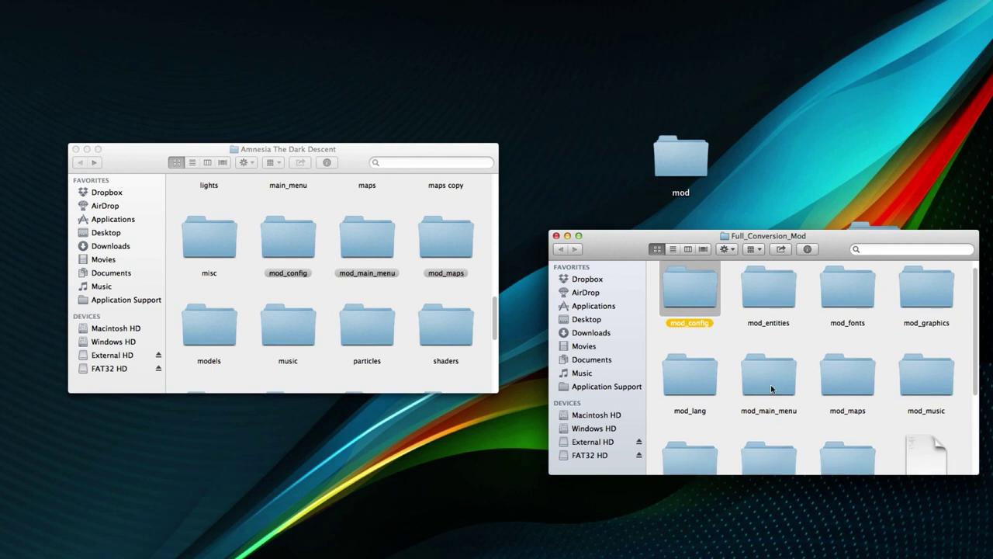
left_click(771, 380)
left_click(839, 377)
left_click(765, 381)
left_click(697, 304)
left_click(771, 379)
left_click(843, 371)
left_click(780, 376)
left_click(706, 298)
left_click(772, 374)
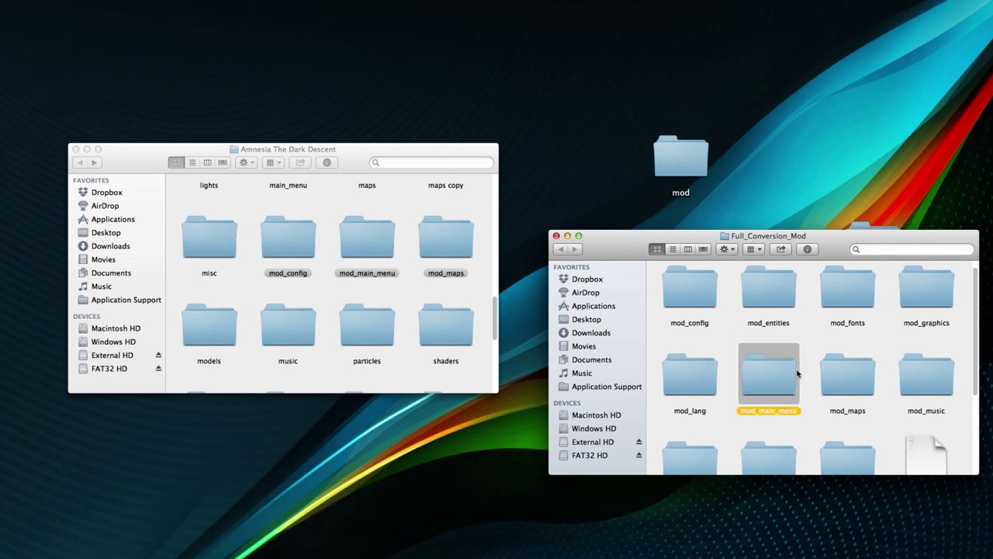
left_click(841, 373)
left_click(807, 337)
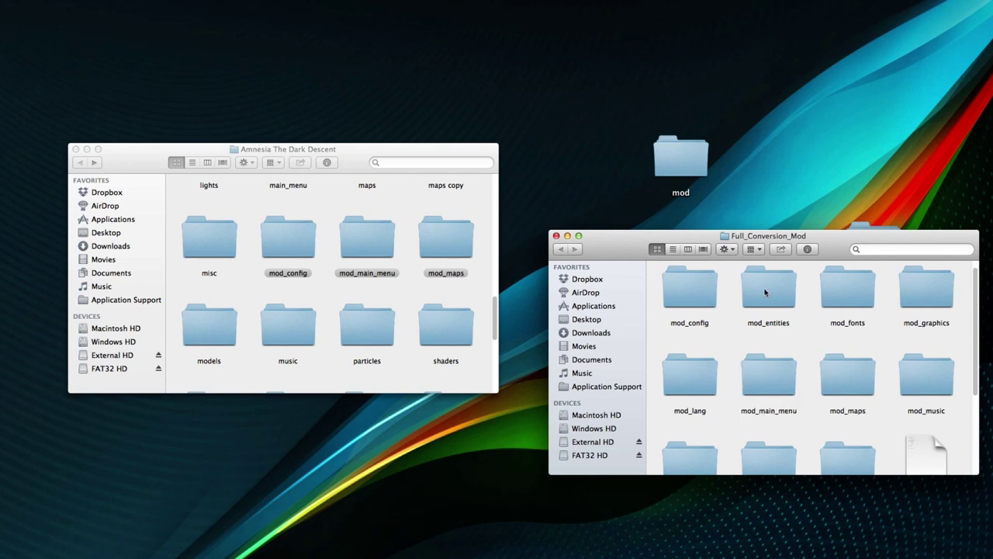
Review the other folders in Full_Conversion_Mod, including mod_entities, mod_fonts, mod_graphics, mod_lang, mod_music, mod_sounds, mod_static_objects and mod_textures
left_click(767, 288)
left_click(860, 288)
left_click(924, 292)
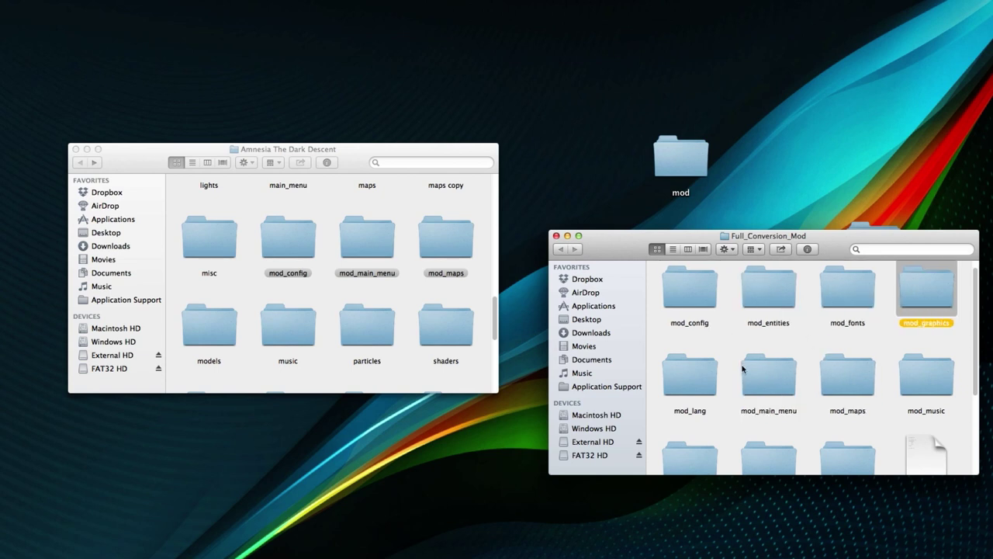
left_click(697, 372)
left_click(930, 381)
scroll(776, 365, "down", 2)
left_click(673, 417)
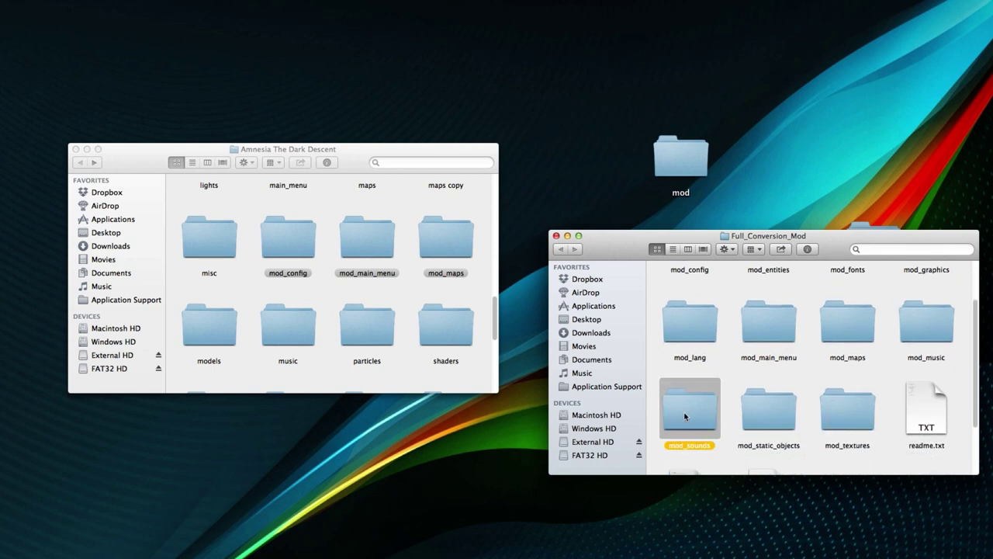
left_click(786, 416)
left_click(866, 418)
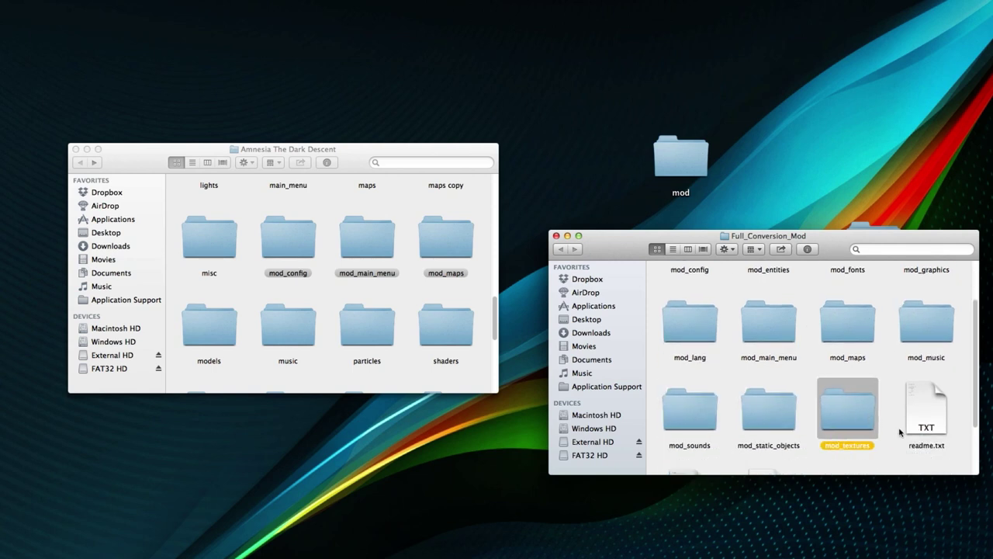
left_click(896, 431)
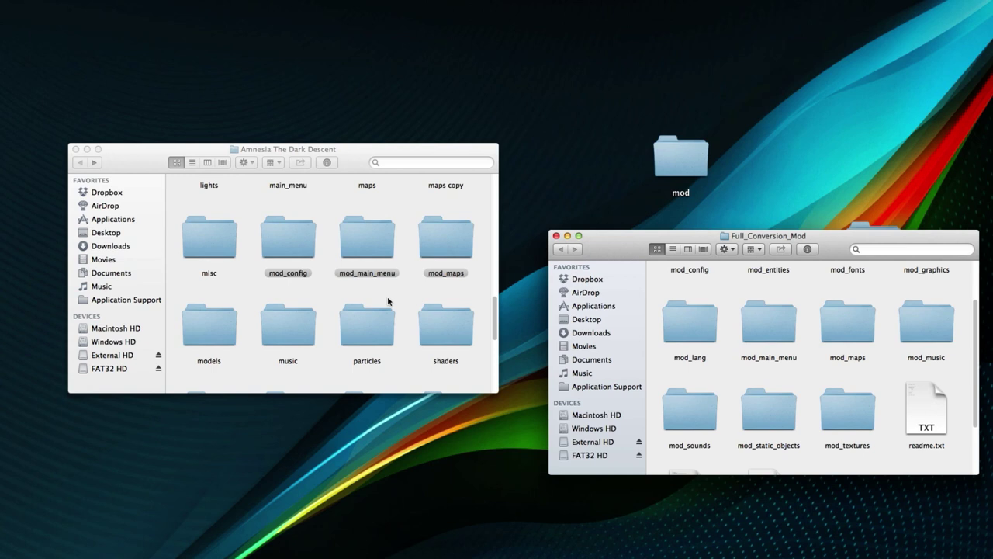
scroll(800, 415, "up", 2)
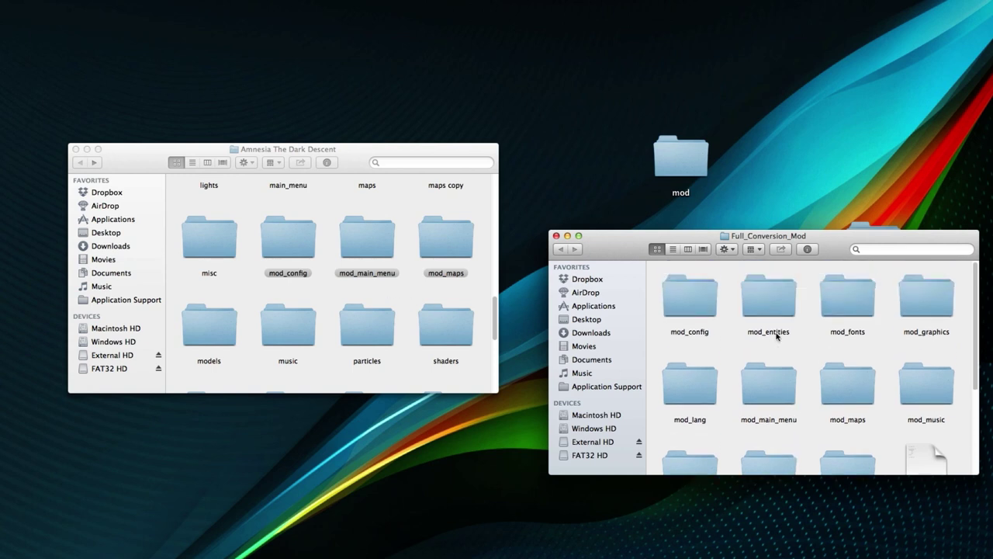
left_click(768, 294)
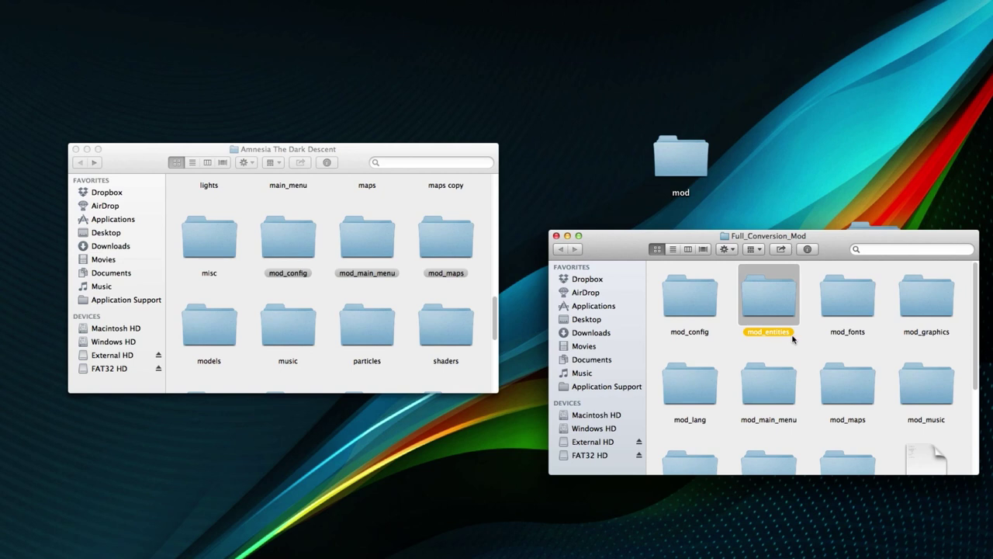
Look through the folders and configuration files of the Amnesia The Dark Descent folder surrounding mod_config, mod_main_menu and mod_maps
left_click(402, 287)
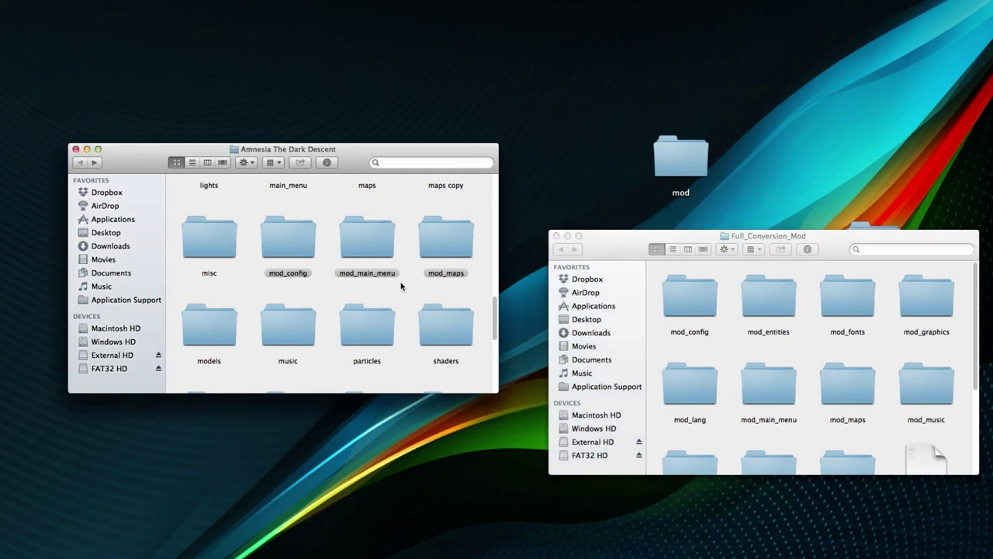
scroll(402, 287, "up", 3)
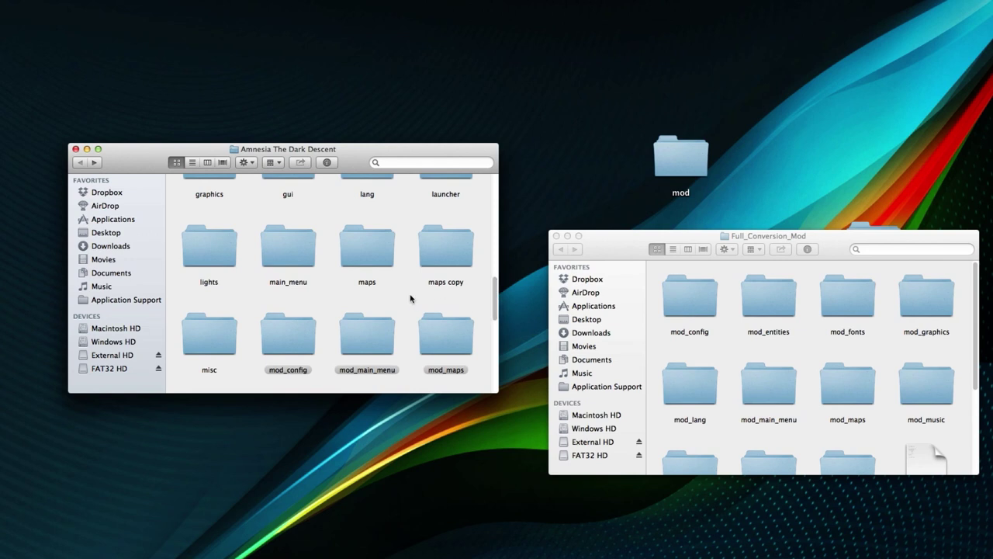
scroll(435, 311, "down", 5)
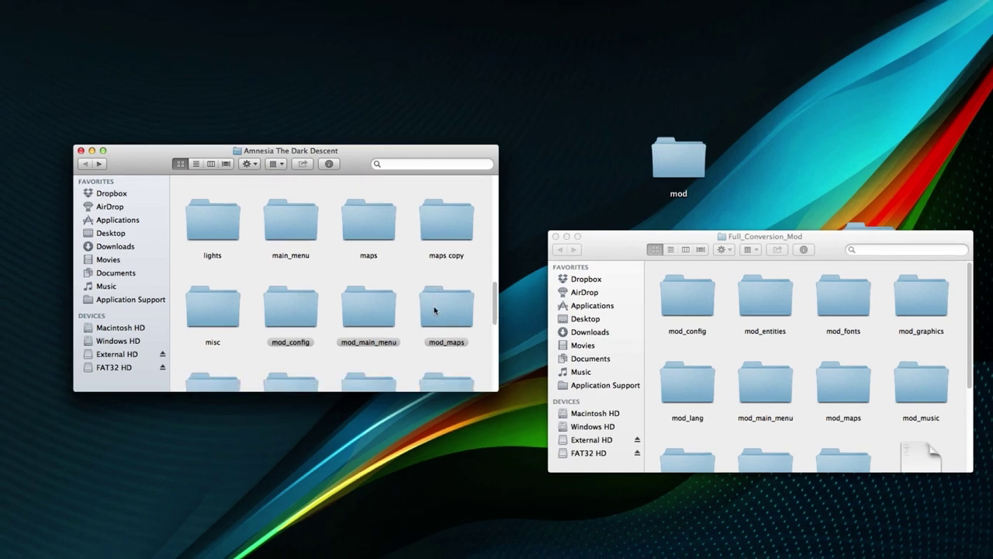
scroll(312, 302, "up", 3)
scroll(312, 302, "down", 3)
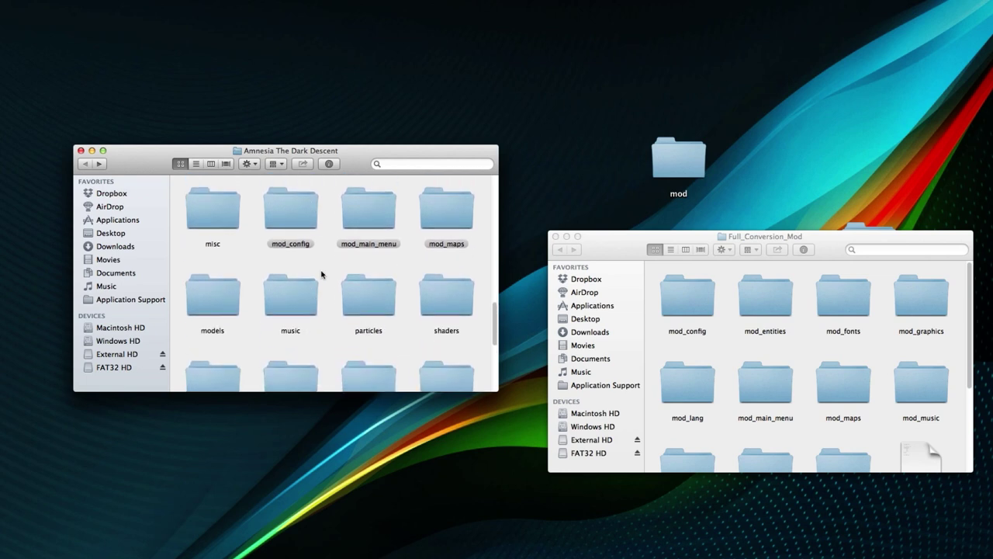
scroll(324, 275, "up", 3)
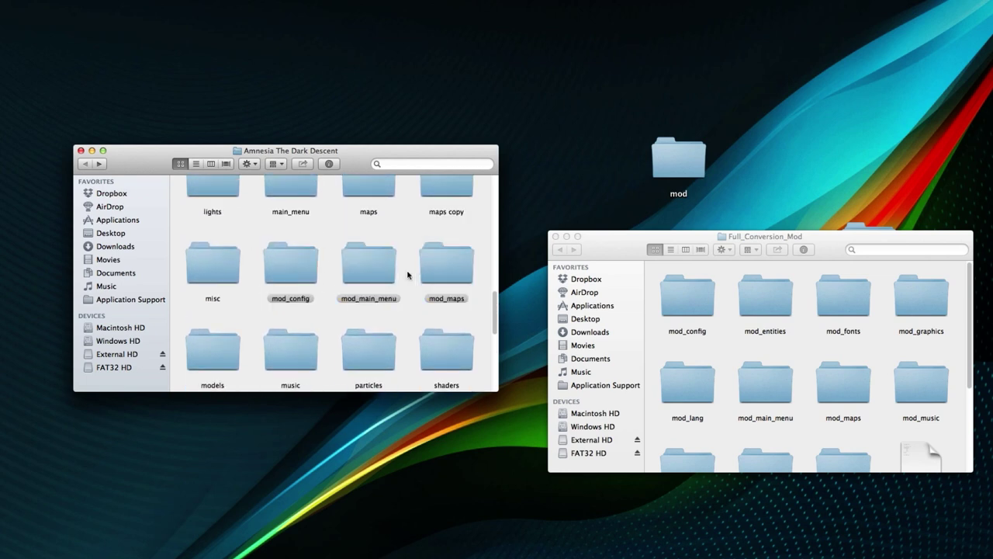
scroll(408, 273, "down", 6)
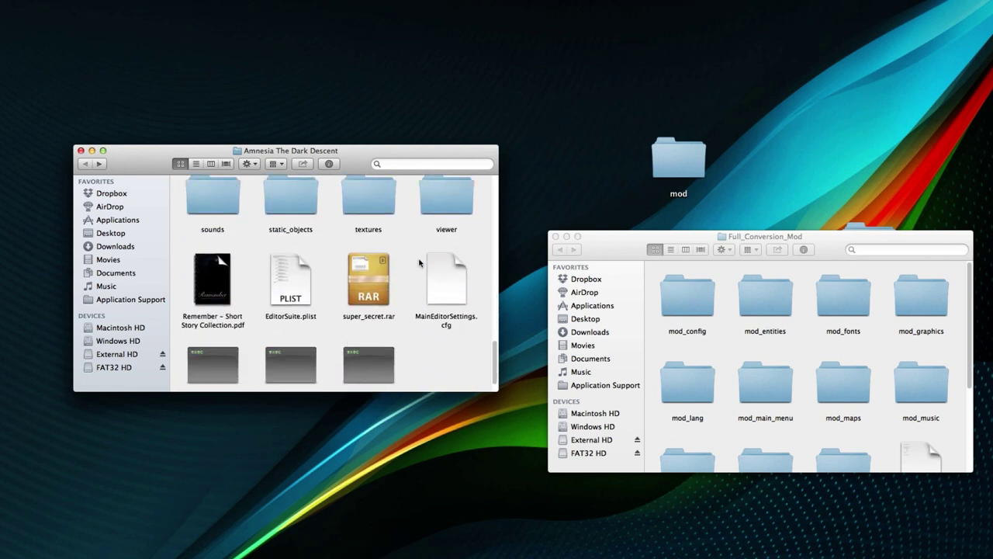
scroll(419, 262, "down", 2)
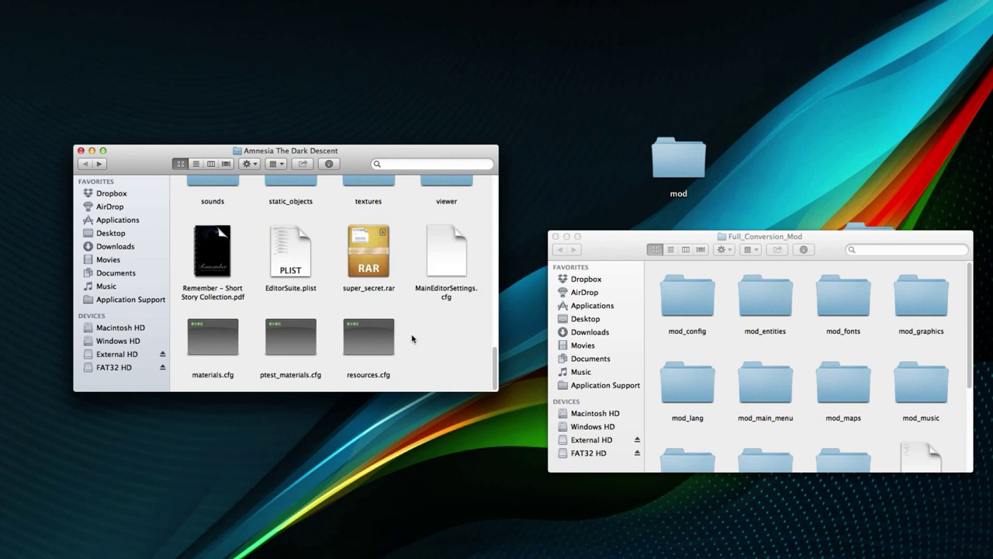
left_click_drag(445, 350, 180, 222)
left_click(425, 322)
scroll(427, 307, "up", 5)
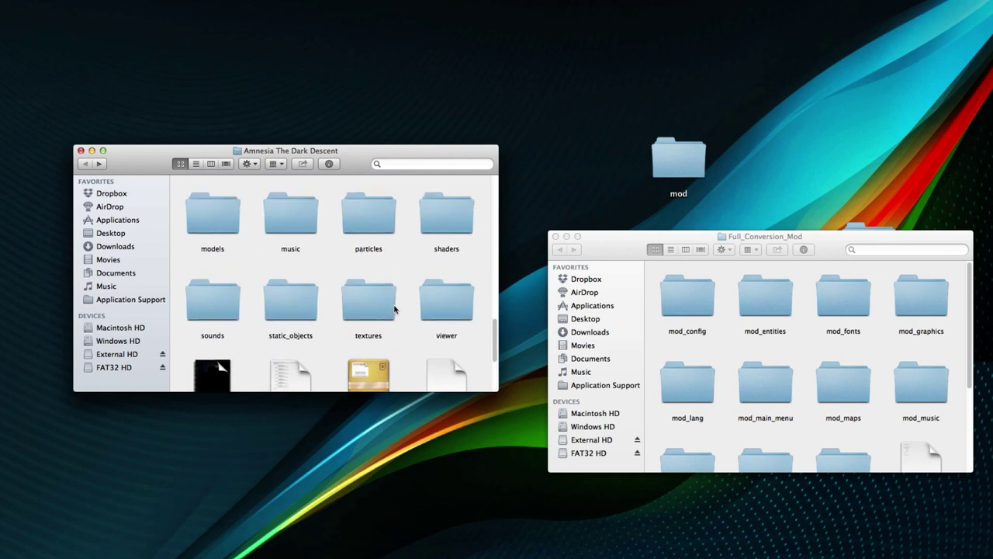
scroll(415, 334, "up", 2)
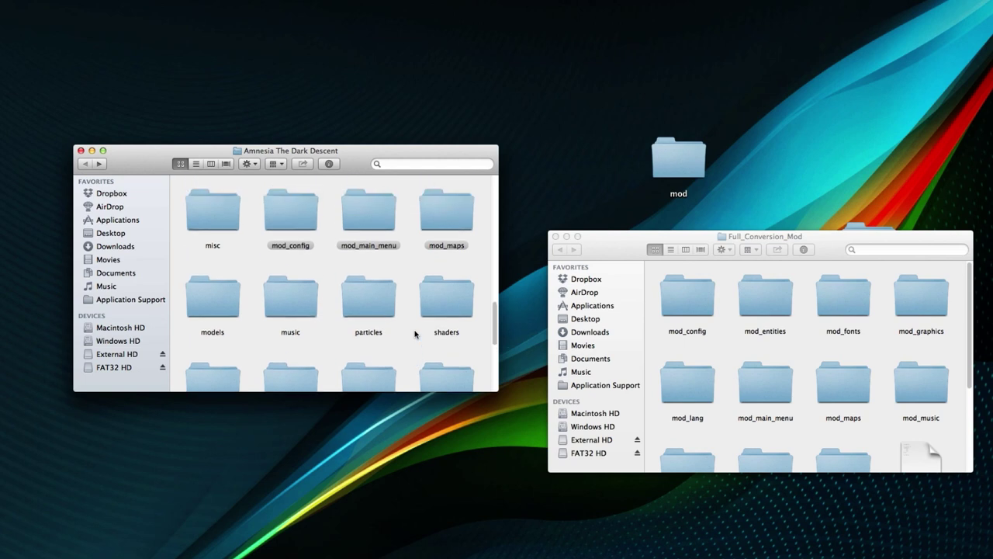
scroll(415, 334, "down", 3)
scroll(415, 334, "up", 2)
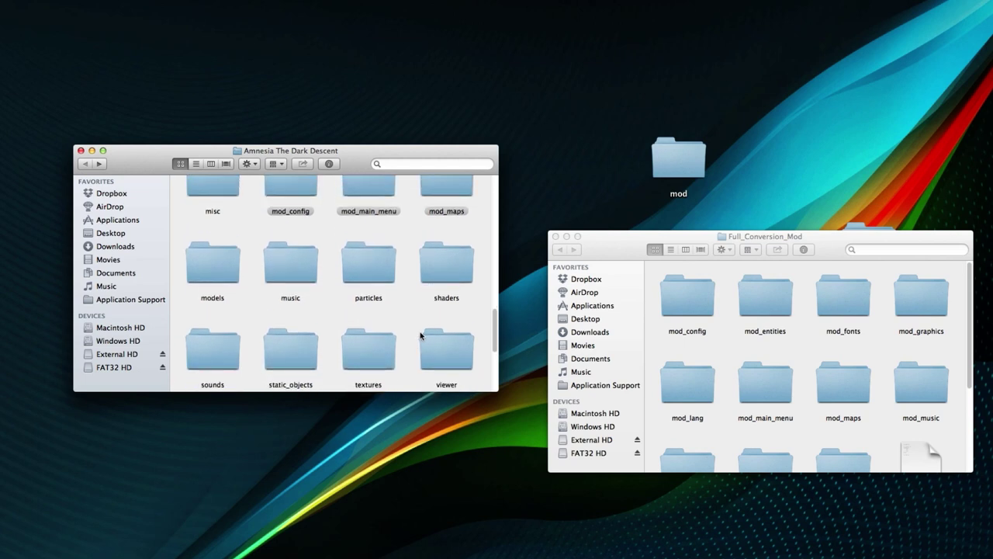
scroll(417, 335, "down", 1)
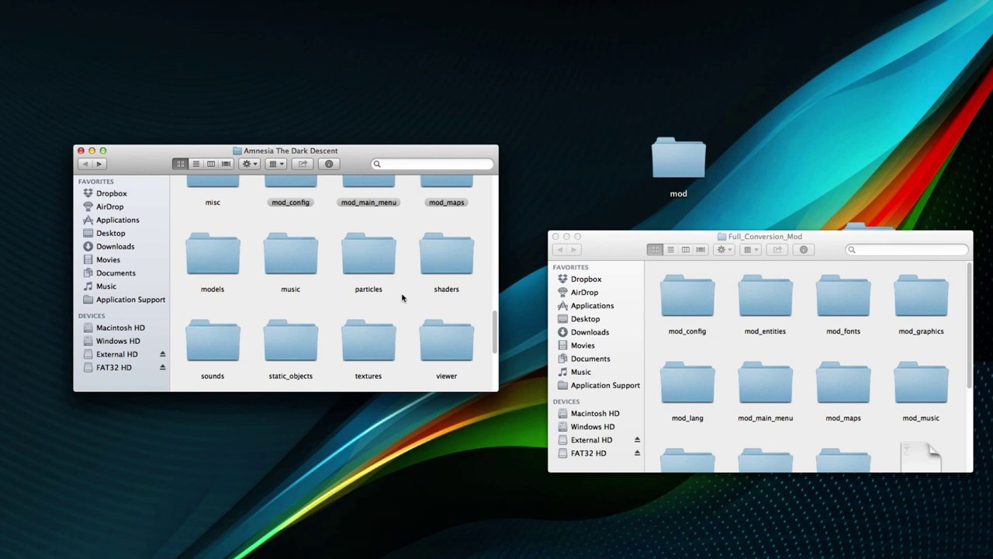
scroll(402, 298, "up", 3)
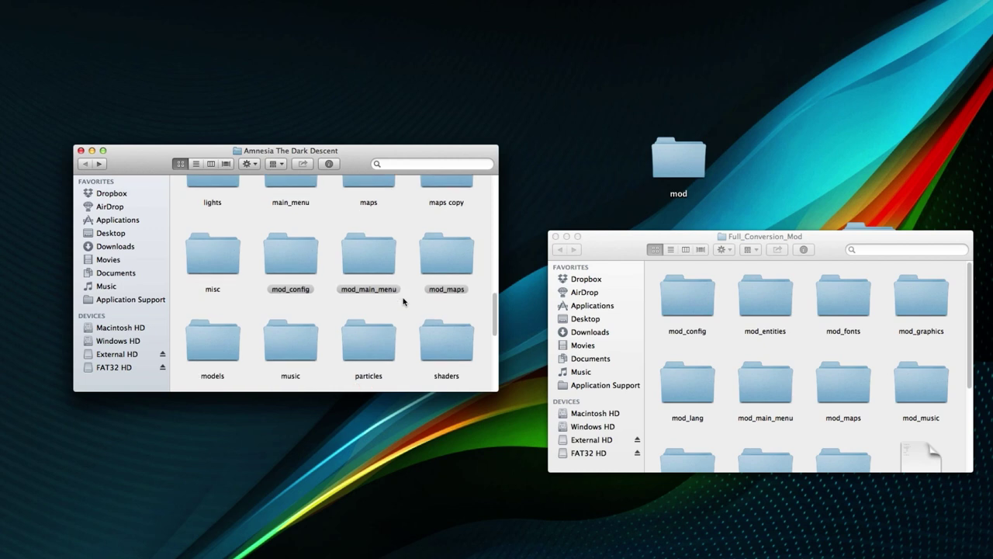
scroll(403, 301, "up", 2)
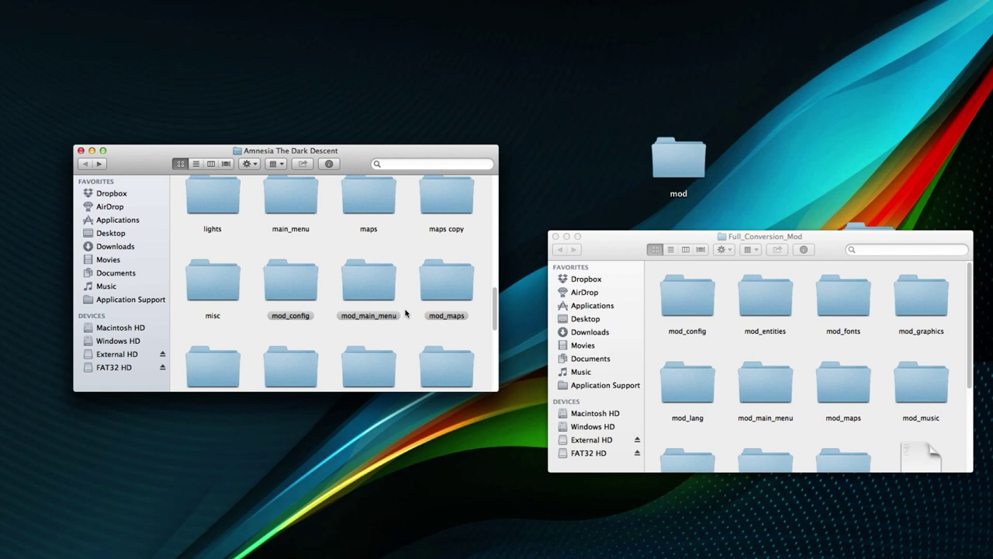
scroll(403, 353, "up", 3)
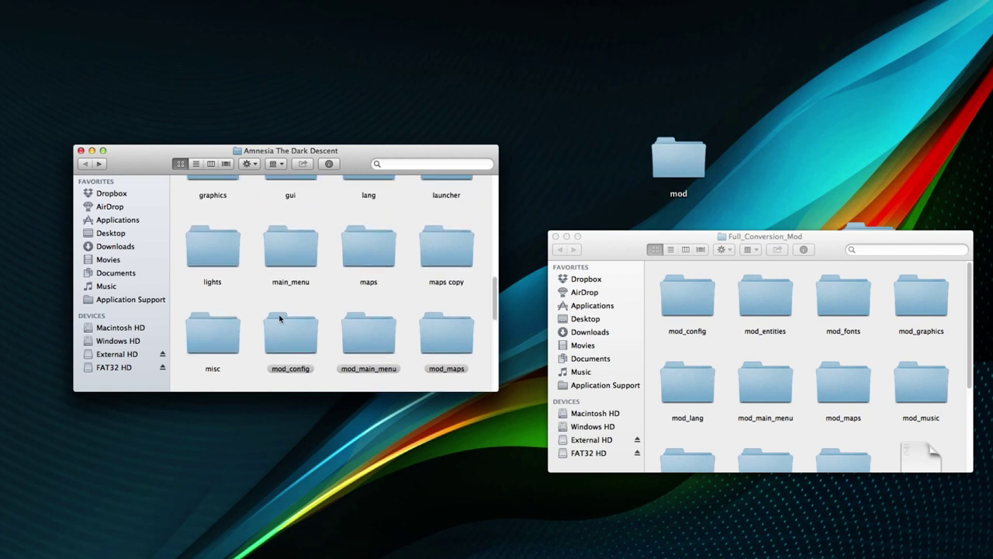
left_click_drag(363, 347, 415, 328)
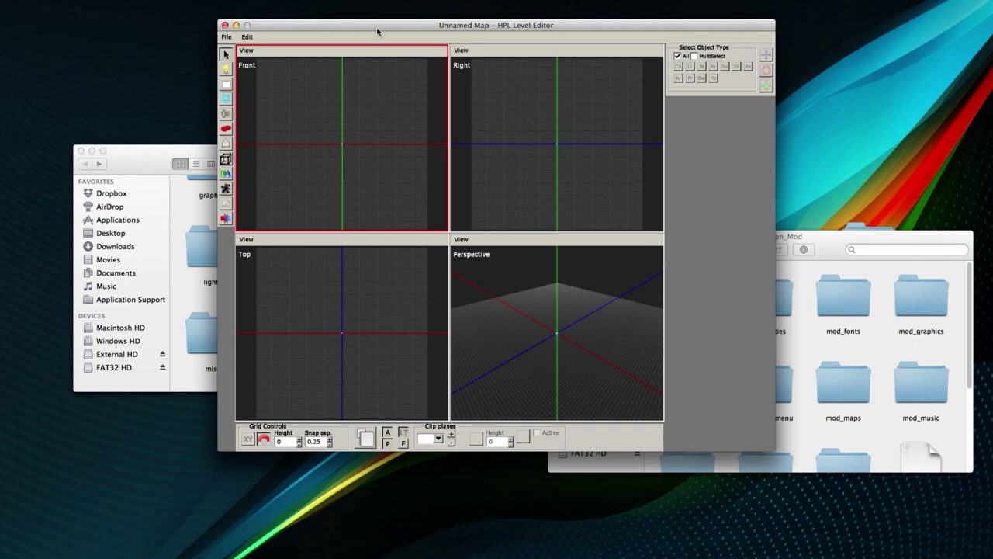
left_click_drag(378, 32, 558, 71)
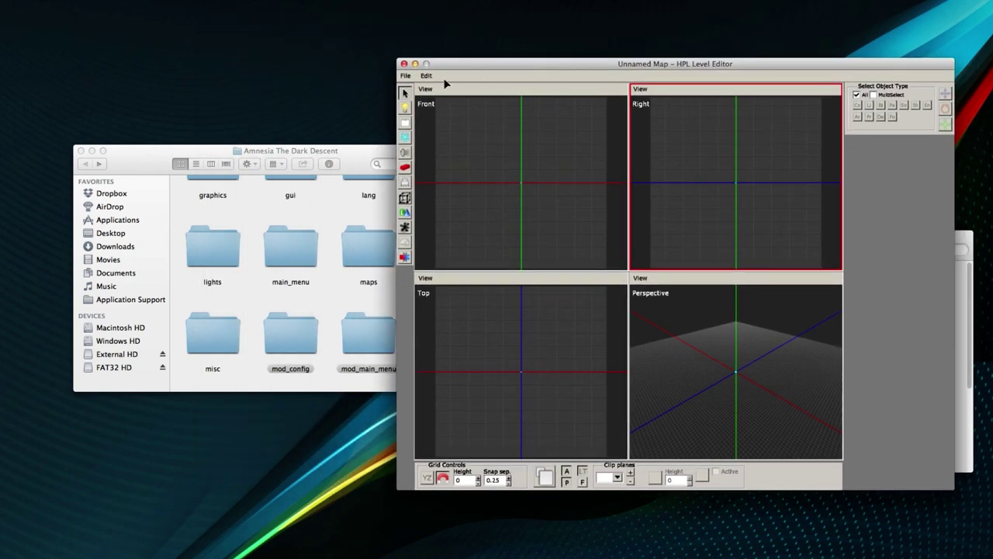
left_click(405, 76)
left_click(419, 100)
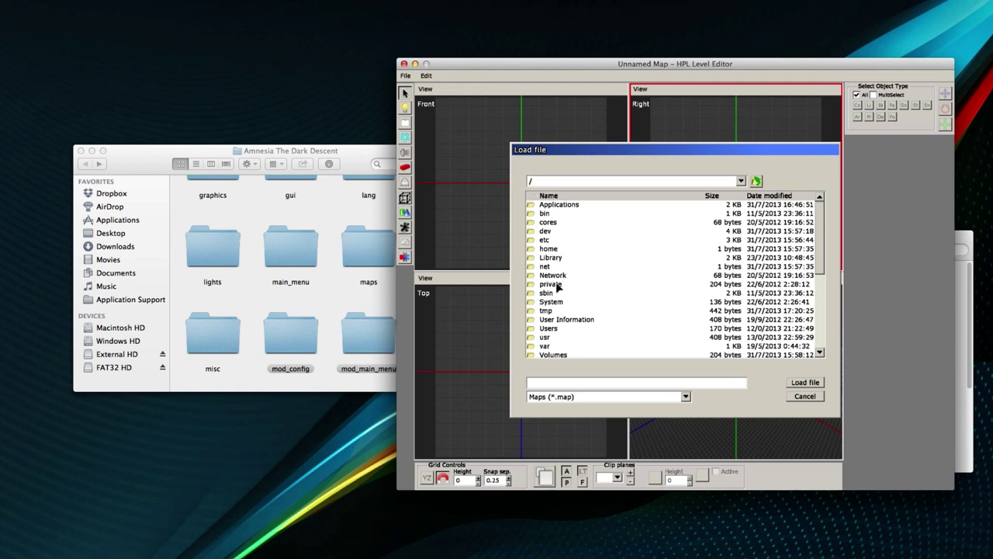
scroll(555, 329, "down", 1)
scroll(554, 324, "up", 1)
double_click(562, 233)
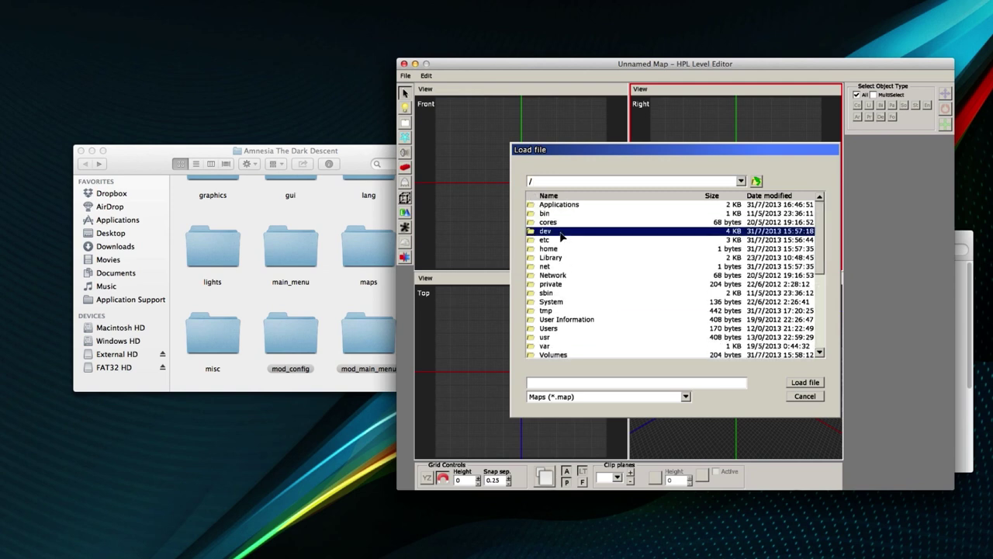
left_click(675, 297)
scroll(579, 281, "down", 1)
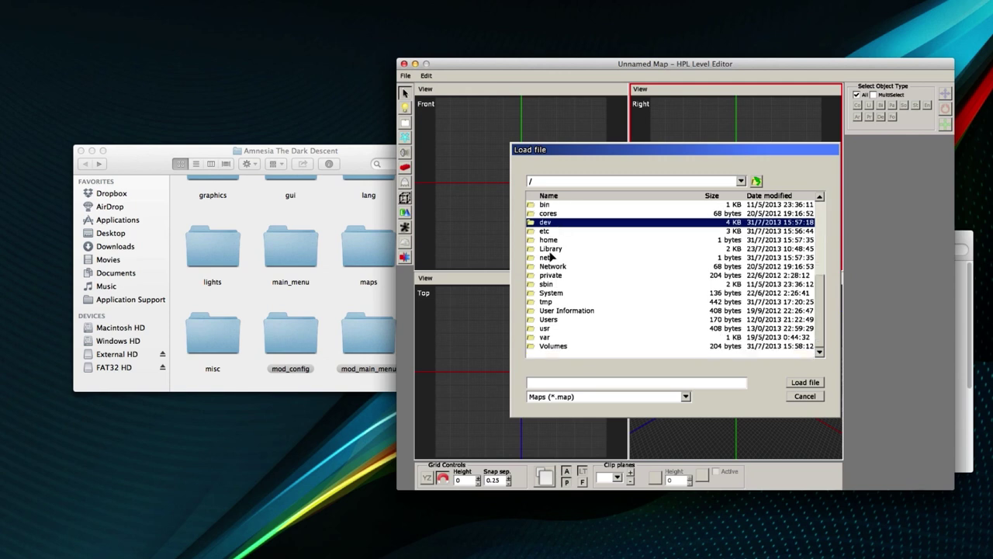
scroll(552, 256, "up", 1)
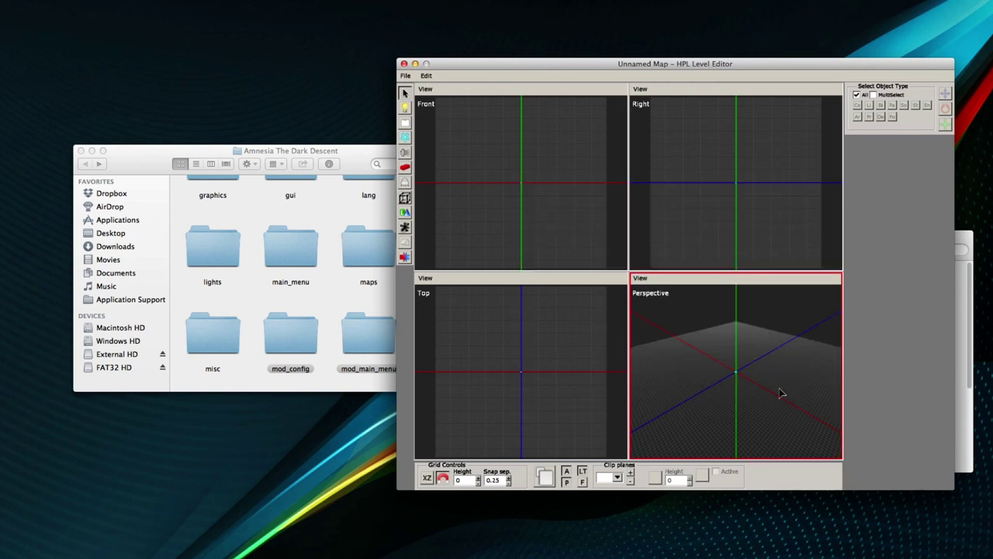
left_click(790, 399)
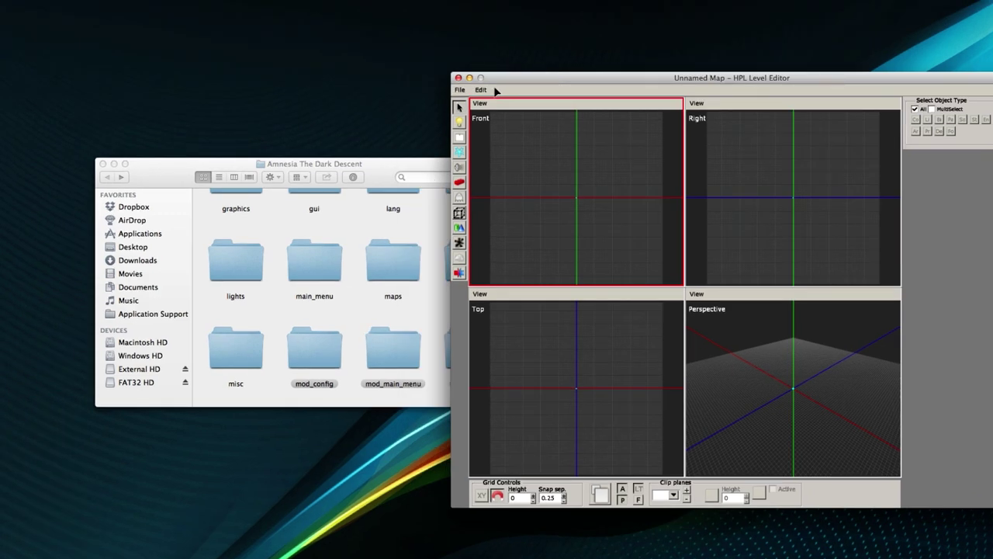
Load mod_menu.map from the main folder inside mod_main_menu into the level editor
left_click(405, 75)
left_click(414, 110)
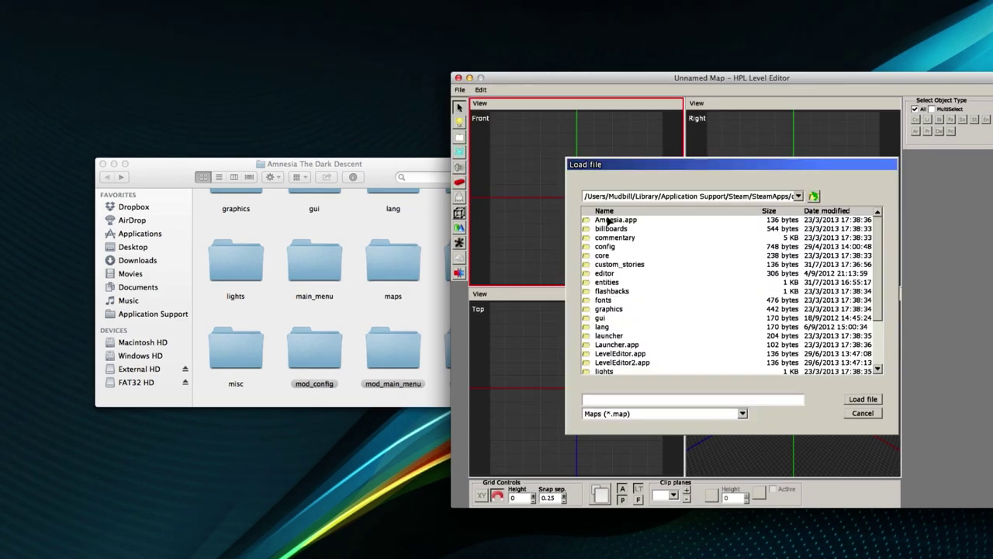
scroll(629, 273, "down", 5)
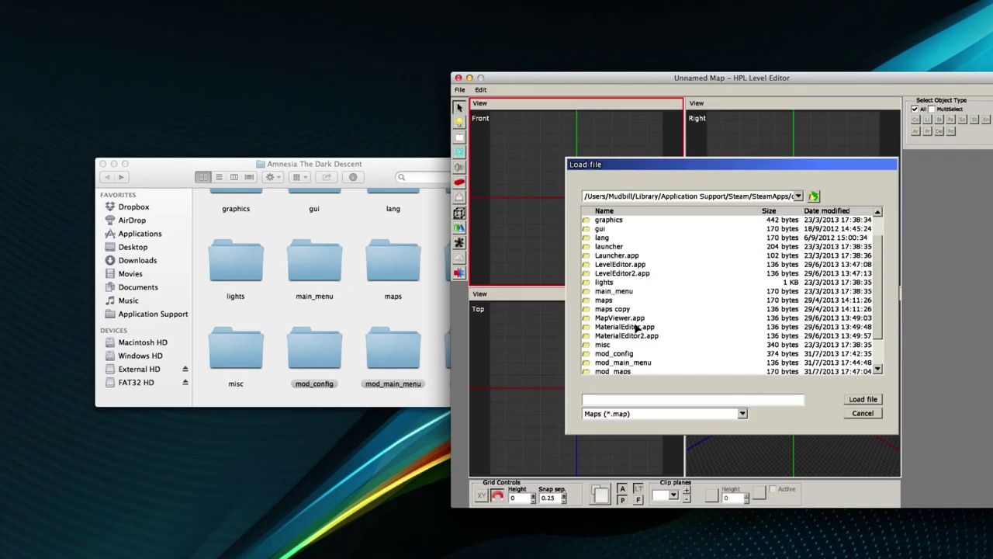
scroll(625, 289, "down", 3)
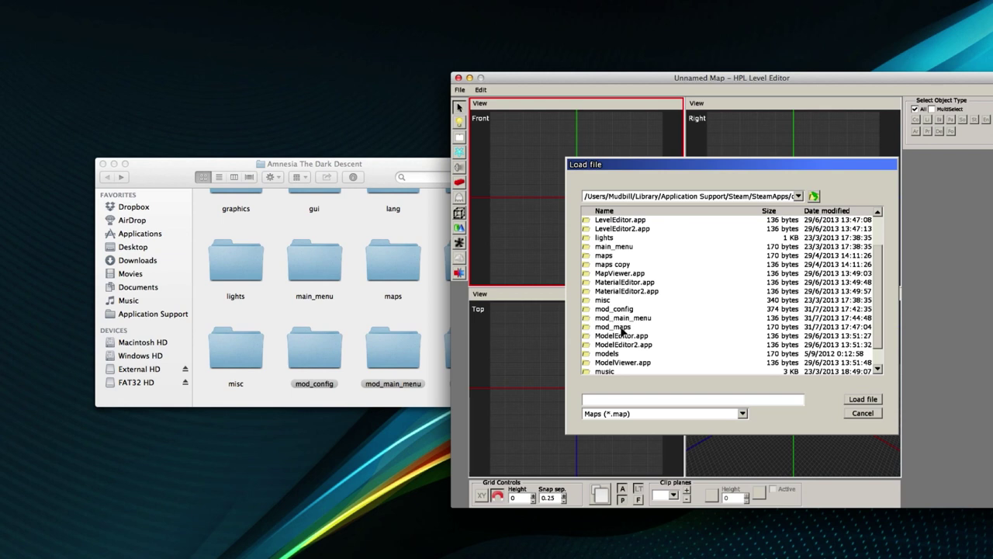
double_click(625, 318)
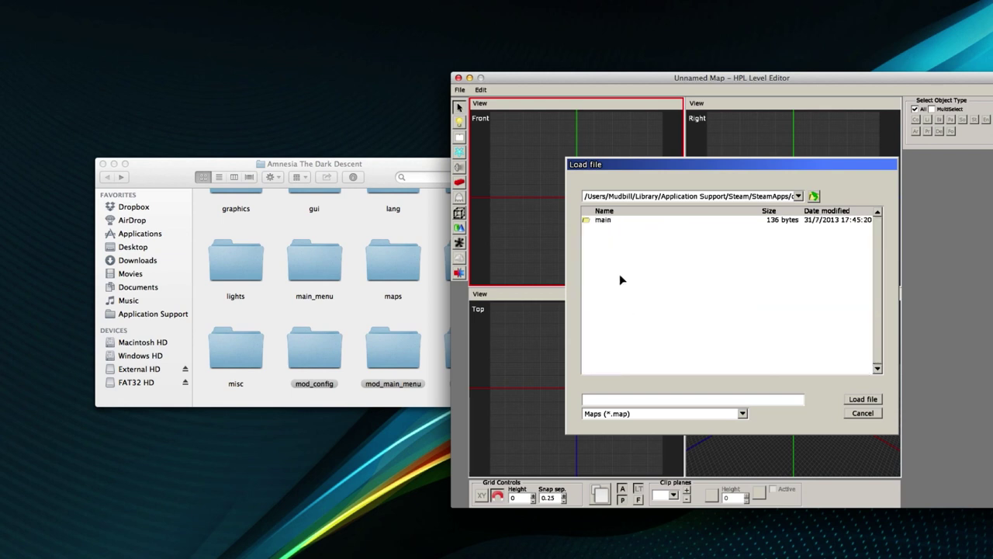
double_click(614, 221)
left_click(610, 222)
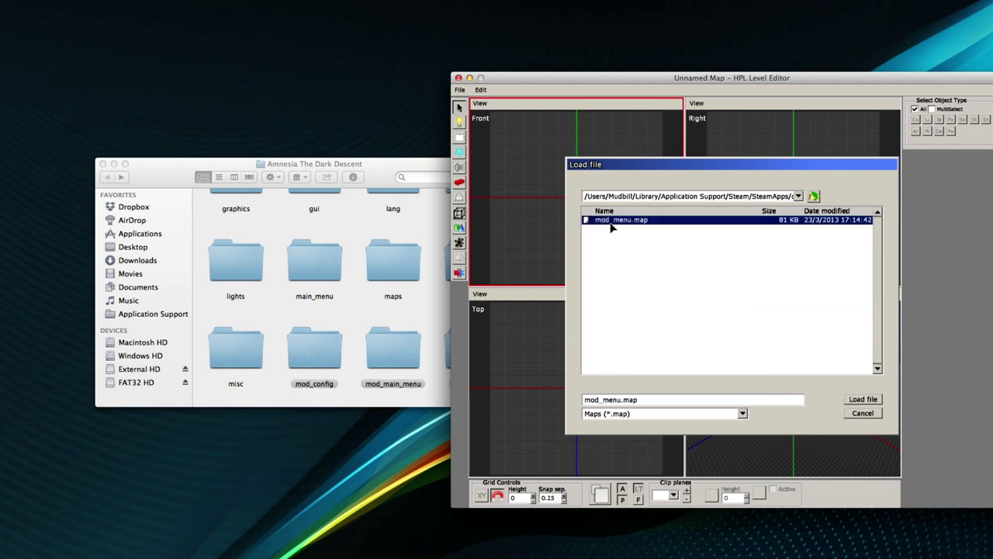
left_click(858, 400)
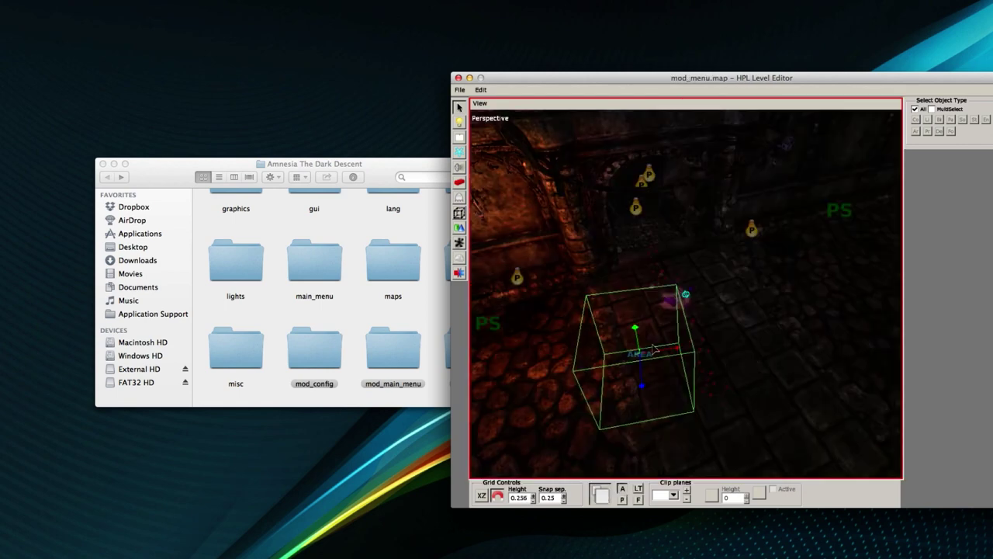
Examine the menu map's room and its CameraPos PlayerStart area from several angles
left_click_drag(654, 335, 640, 372)
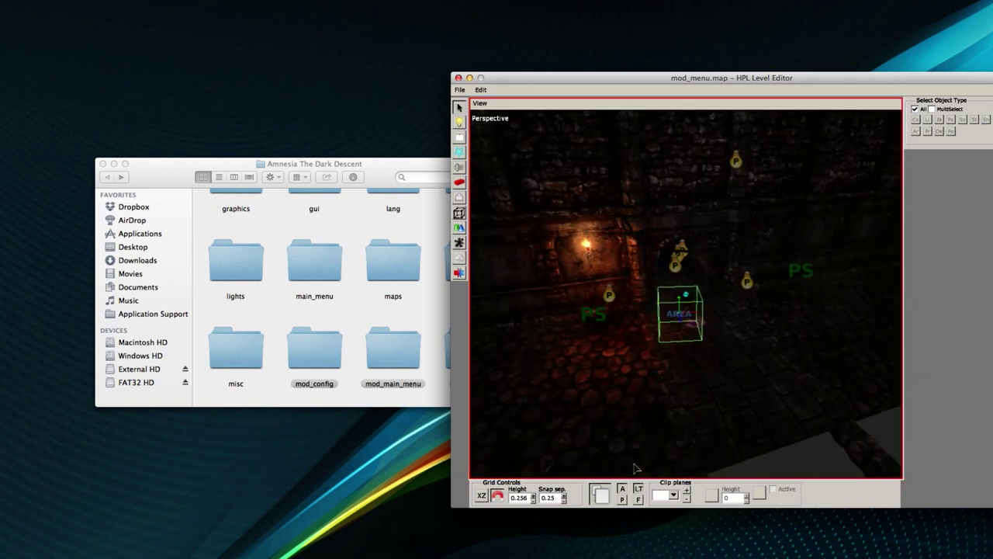
left_click_drag(677, 330, 707, 348)
left_click(712, 350)
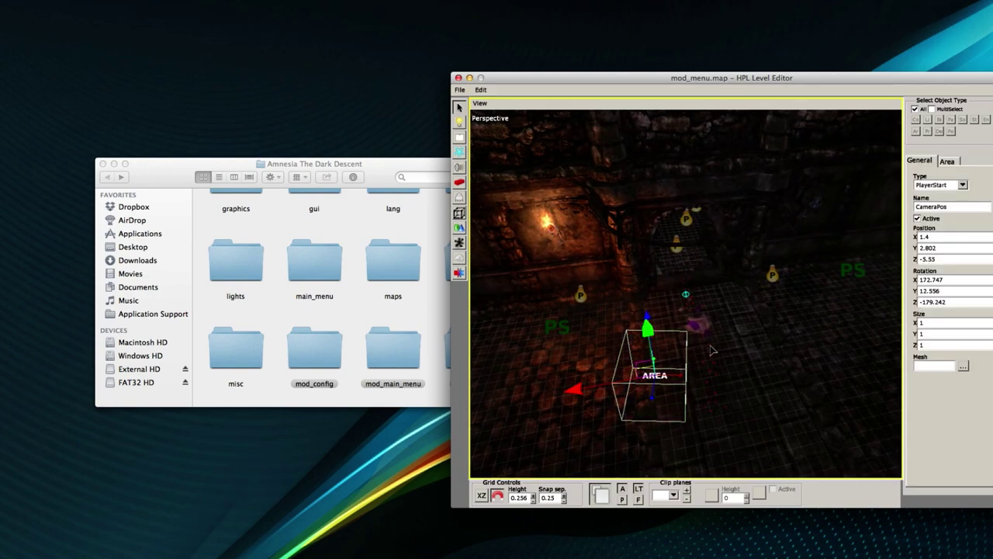
left_click_drag(726, 290, 802, 330)
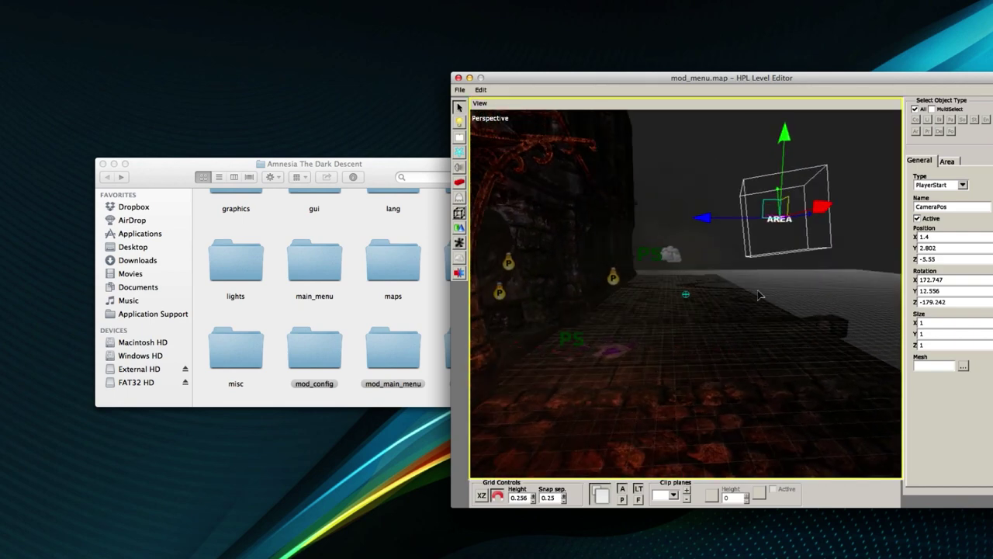
left_click_drag(760, 295, 716, 284)
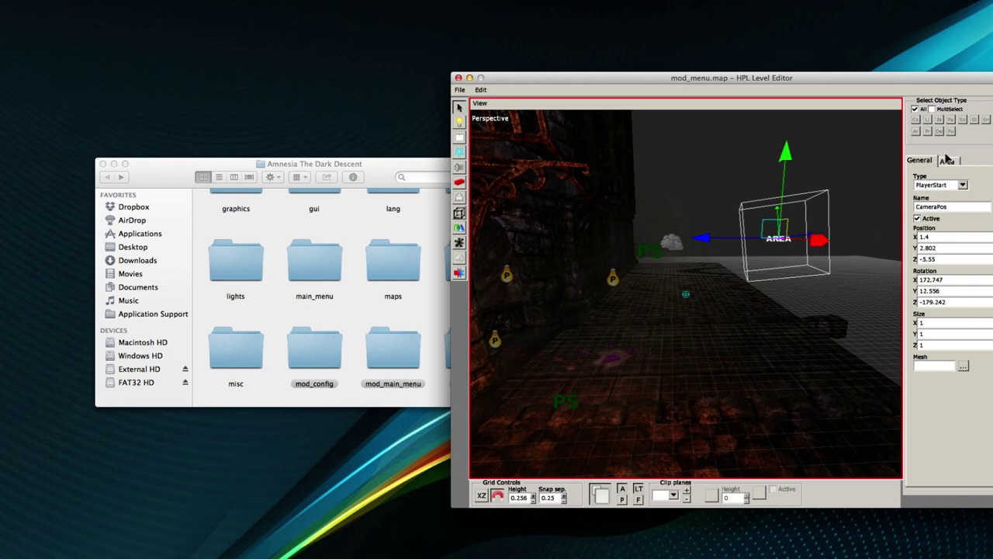
left_click_drag(877, 257, 677, 258)
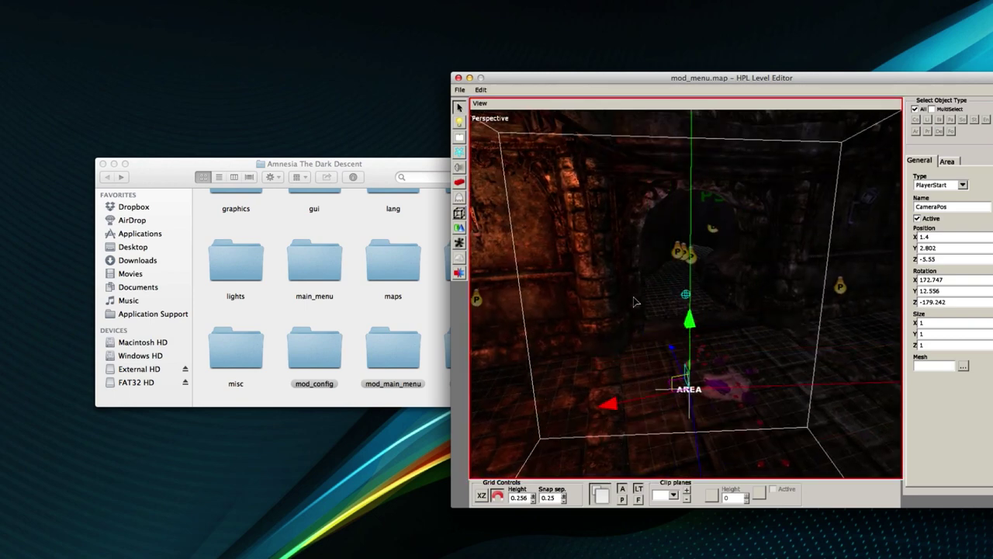
left_click_drag(634, 302, 793, 415)
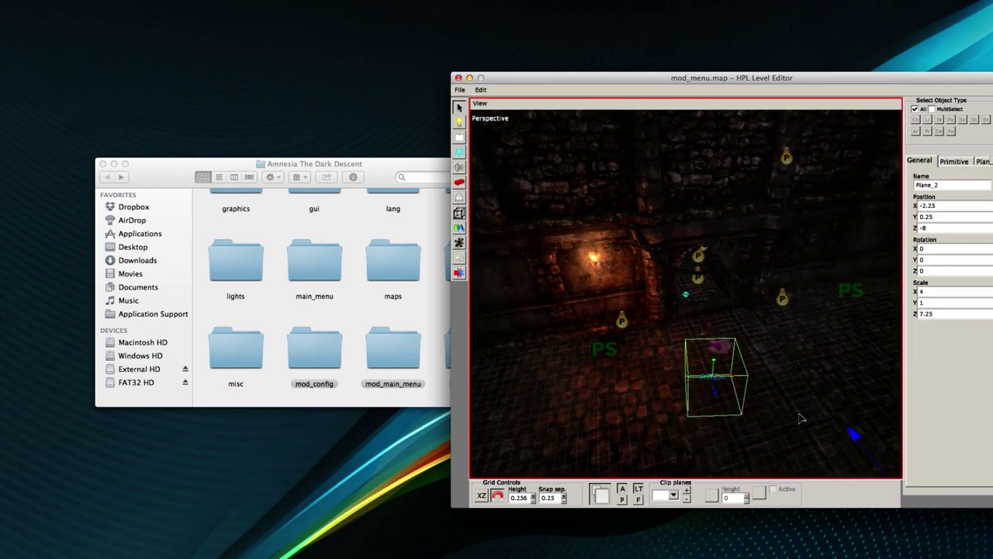
left_click(850, 431)
Place a servant_grunt enemy entity on the floor in front of the dark archway, facing the room
left_click_drag(781, 375, 667, 311)
key("e")
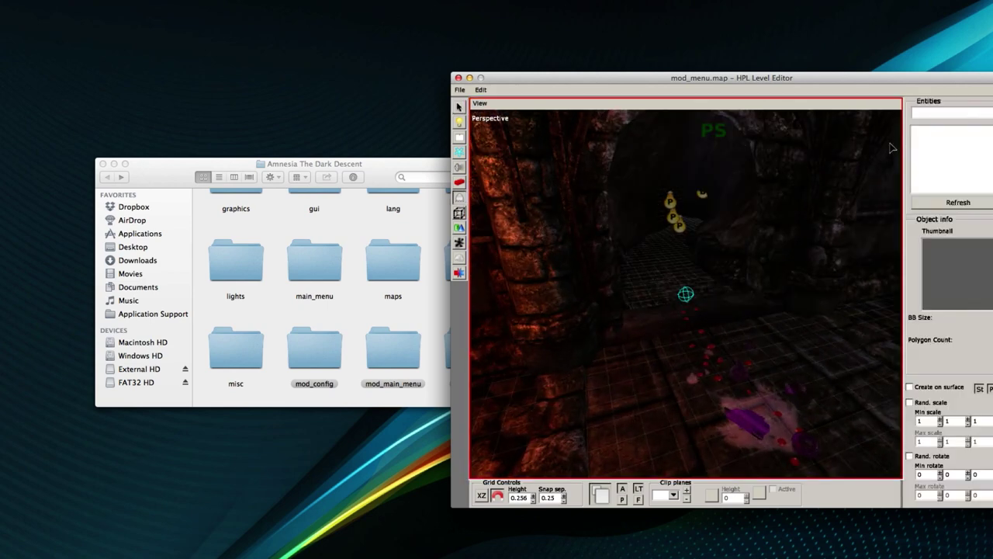
left_click(984, 117)
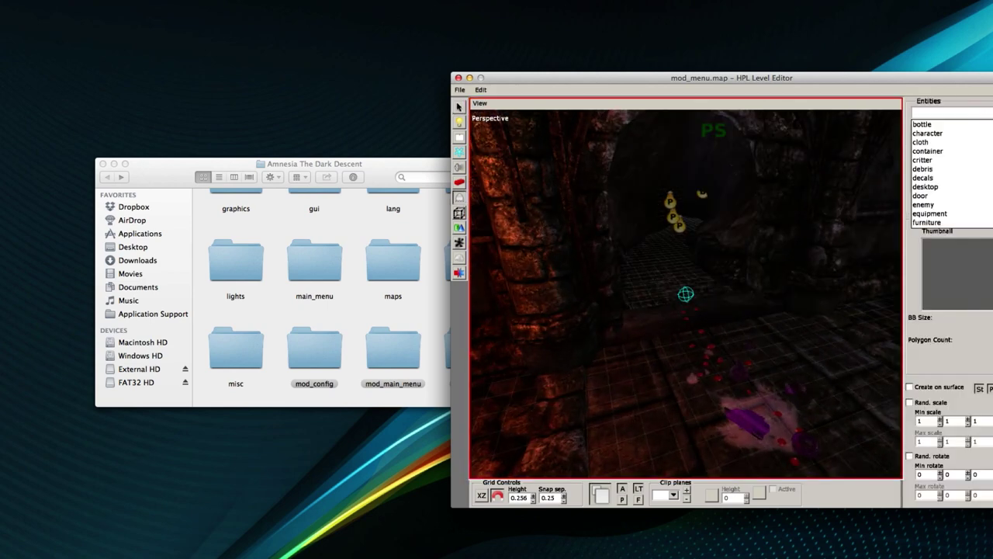
left_click(937, 205)
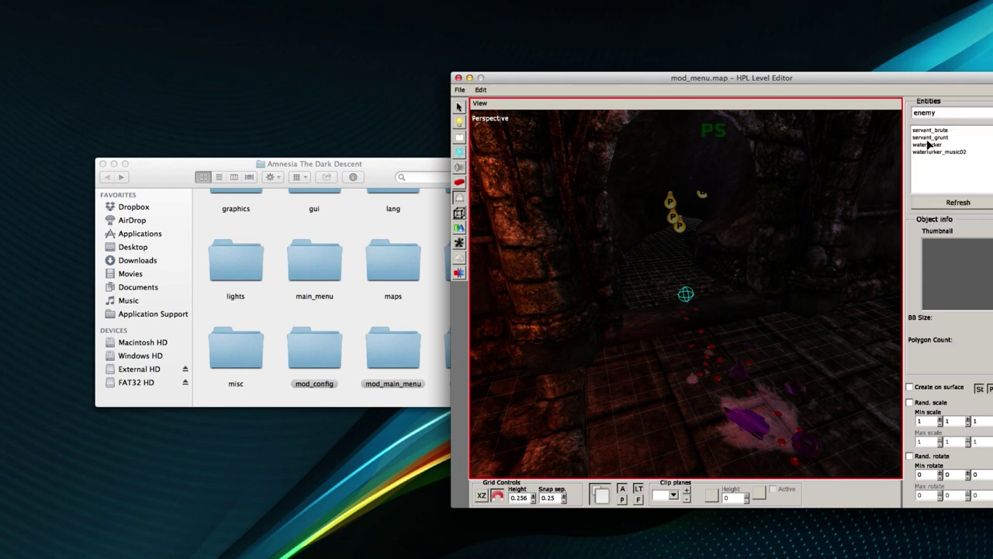
left_click(930, 138)
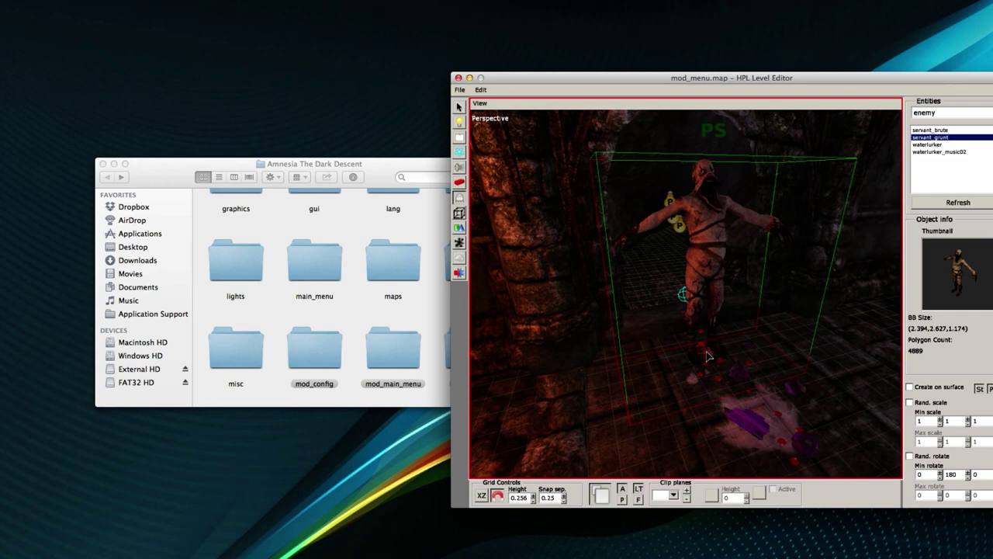
left_click(708, 356)
key("q")
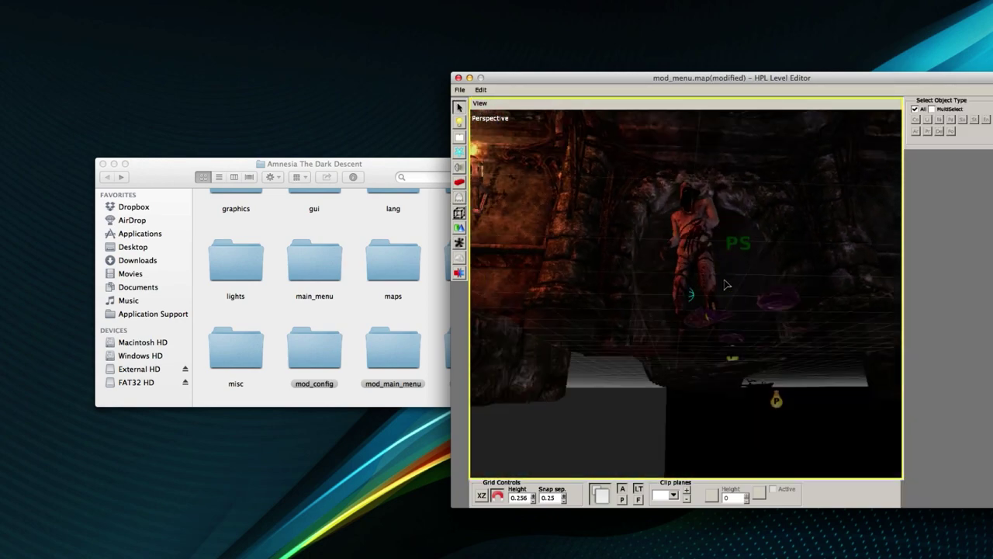
Check the placed grunt in the room, save the menu map and exit the level editor
scroll(726, 286, "down", 6)
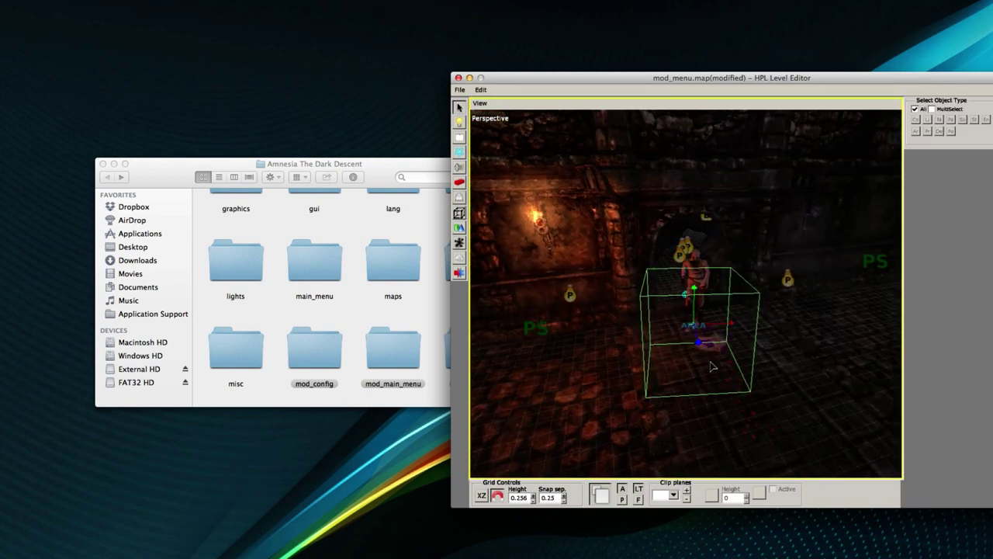
scroll(713, 368, "up", 8)
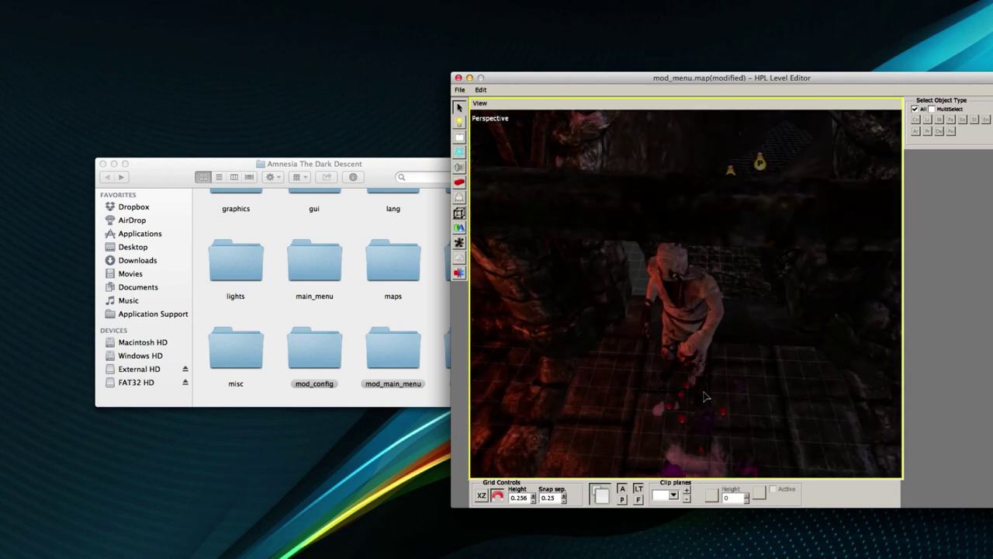
scroll(705, 397, "down", 8)
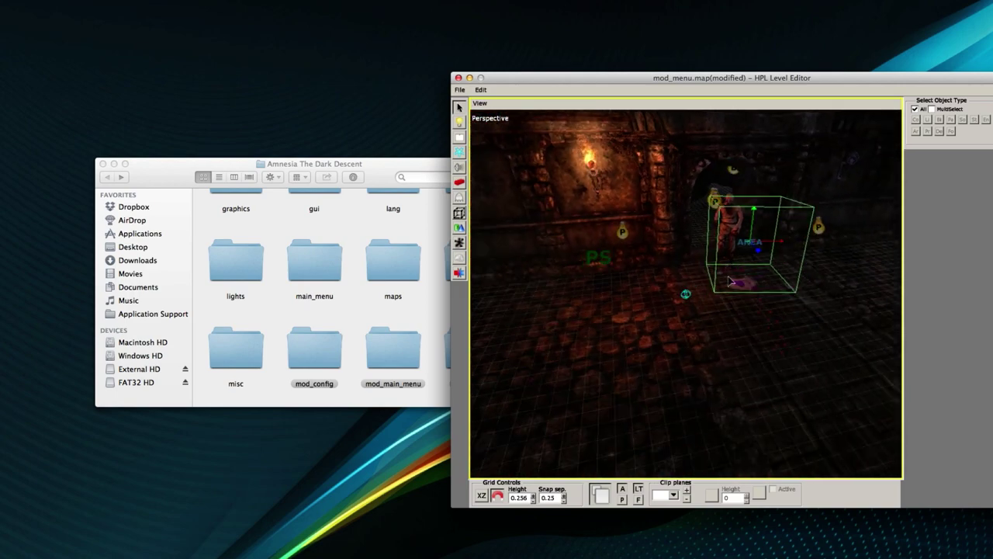
left_click_drag(730, 282, 637, 201)
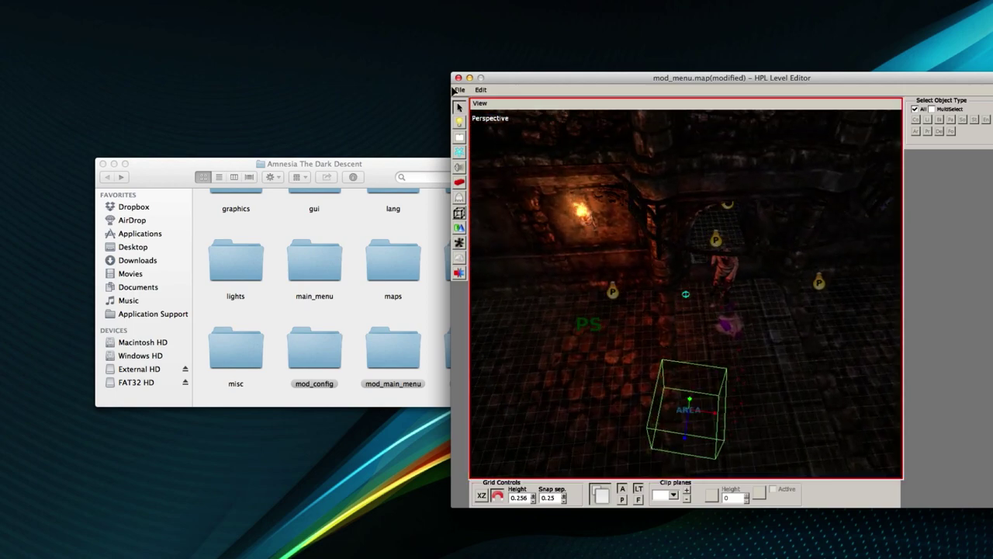
left_click(459, 90)
left_click(475, 127)
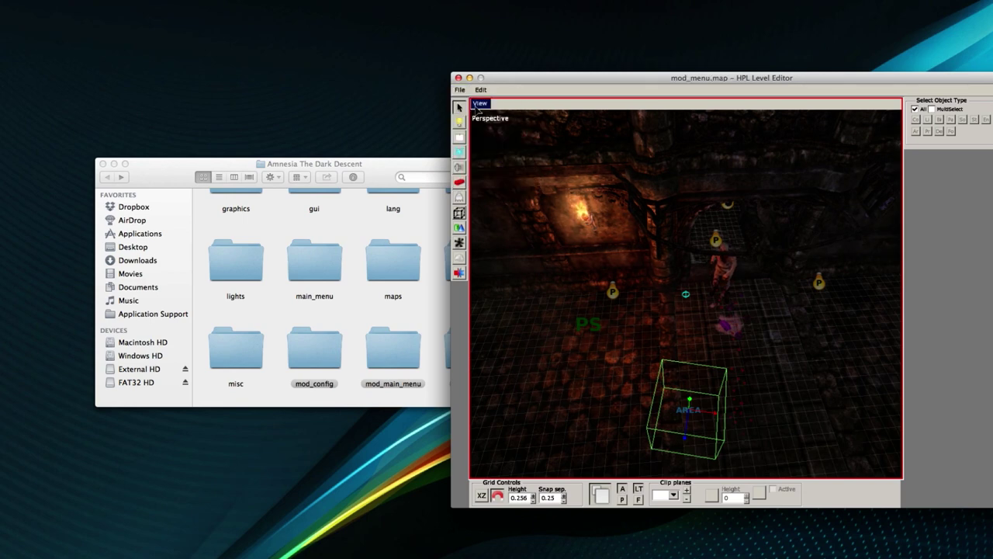
left_click(458, 90)
left_click(475, 183)
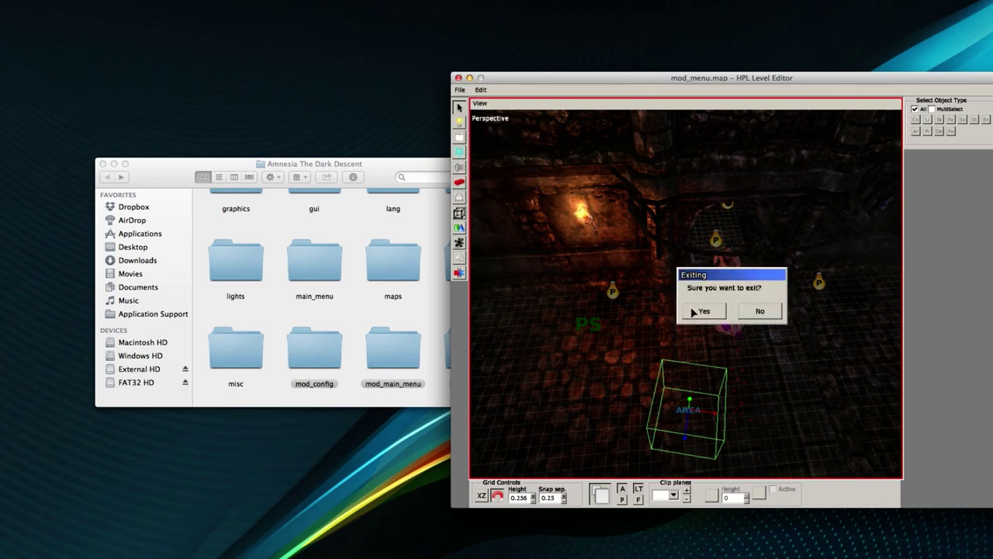
left_click(699, 311)
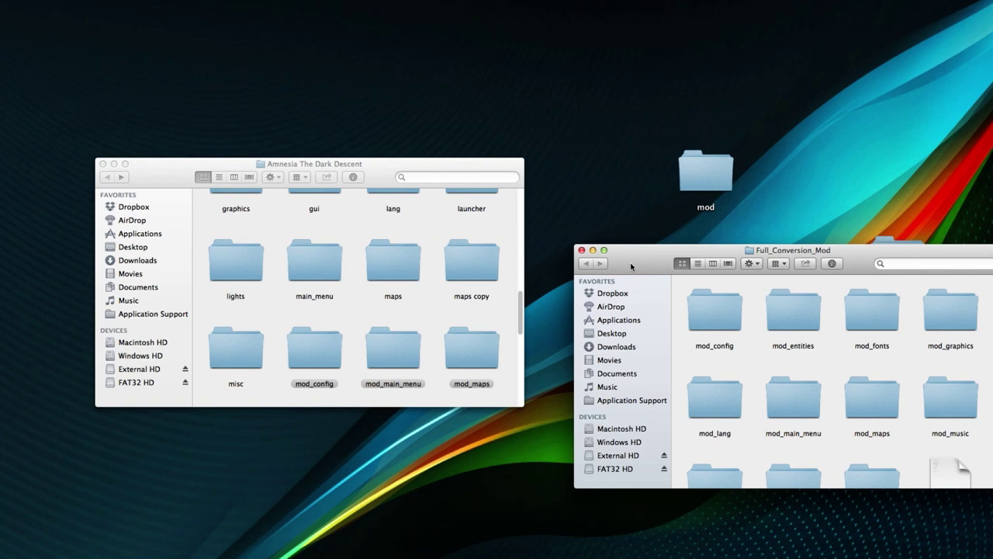
Review the menu map file in mod_main_menu's main folder, return to the game folder and select mod_maps
left_click_drag(631, 266, 628, 263)
left_click(424, 314)
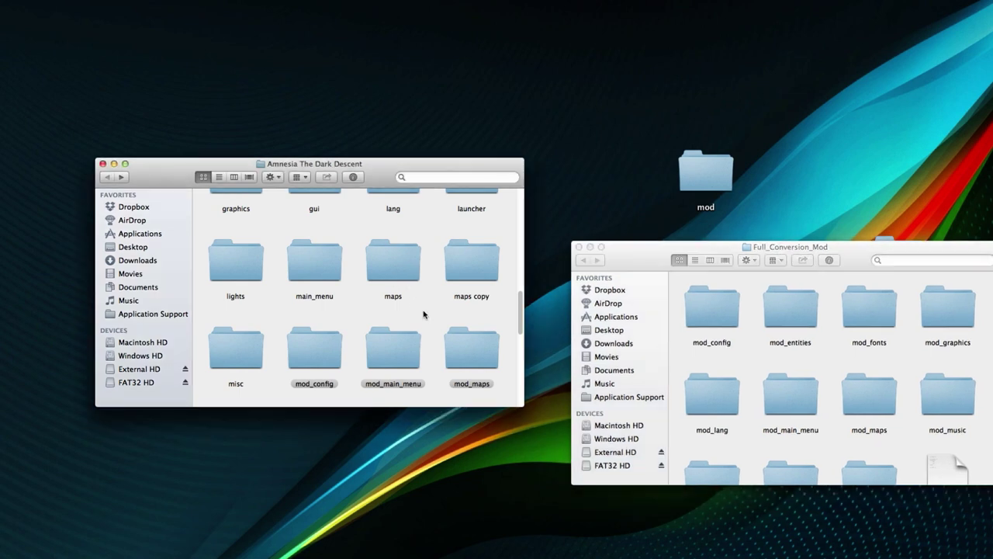
double_click(397, 357)
double_click(237, 245)
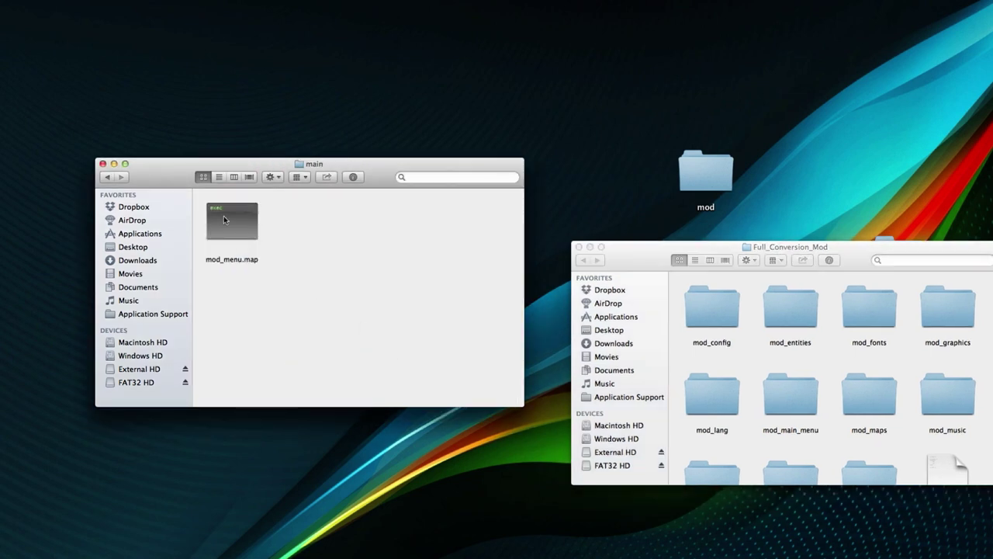
left_click(109, 177)
left_click(109, 177)
left_click(405, 340)
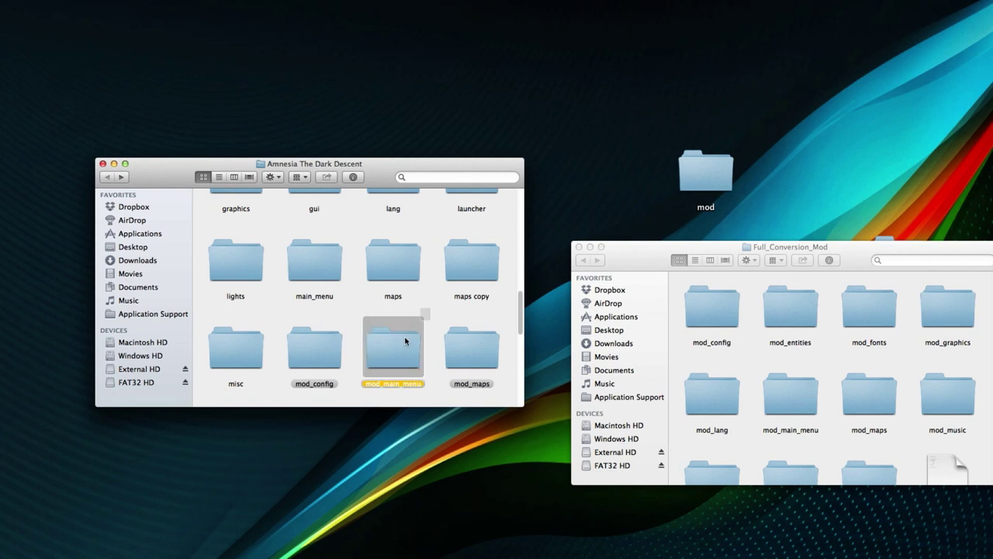
left_click(485, 357)
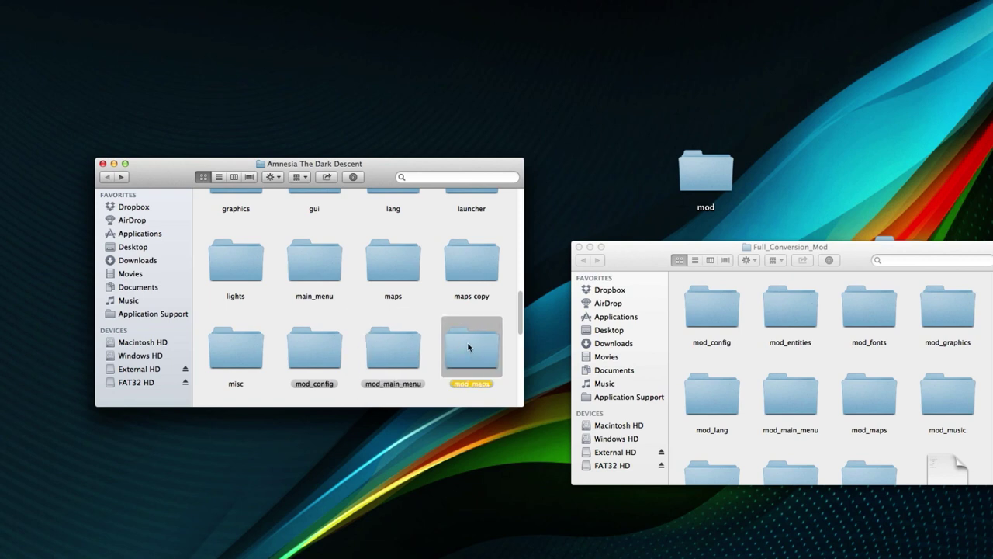
Open resources.cfg from the mod_config folder and move its window slightly away from the screen edge
double_click(311, 351)
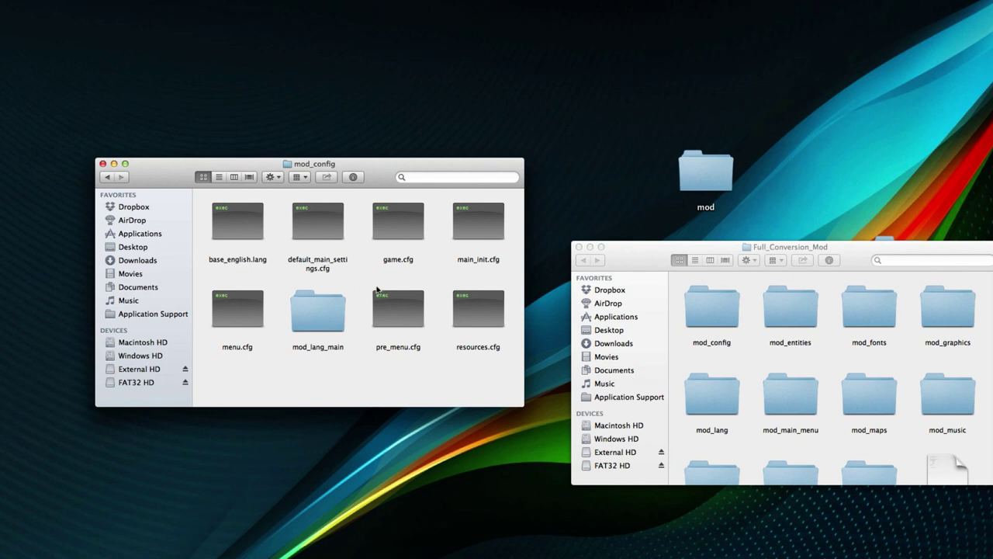
left_click(476, 308)
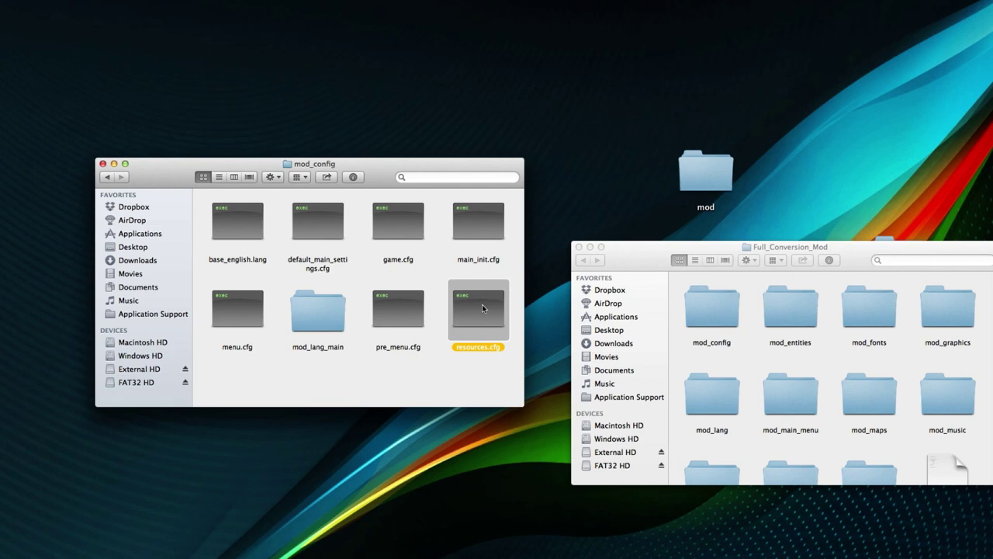
double_click(481, 309)
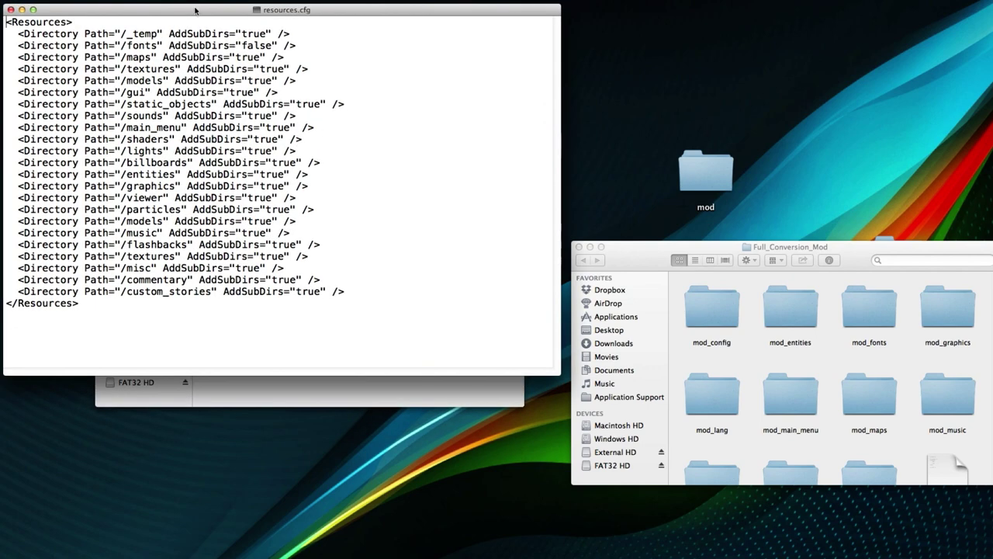
left_click_drag(195, 10, 203, 39)
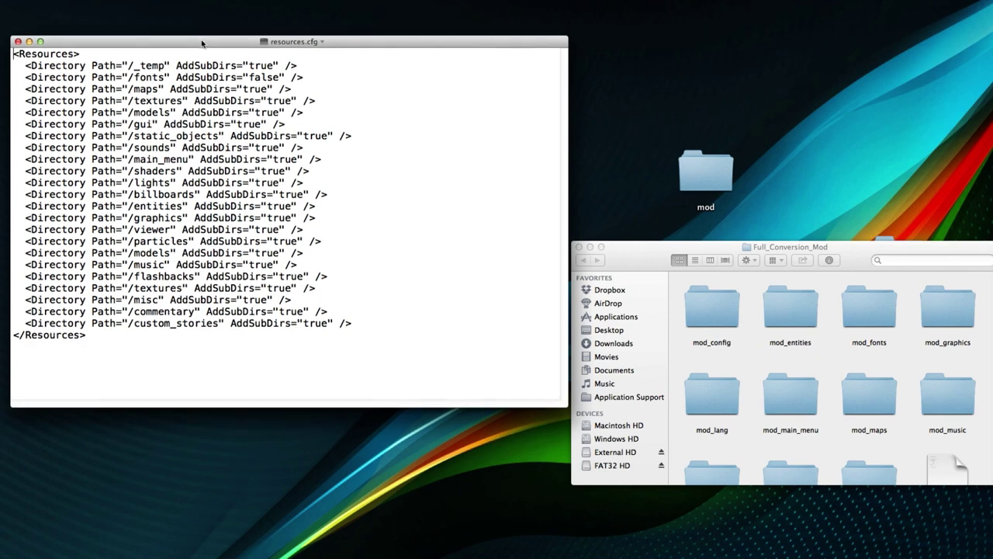
left_click_drag(203, 40, 192, 51)
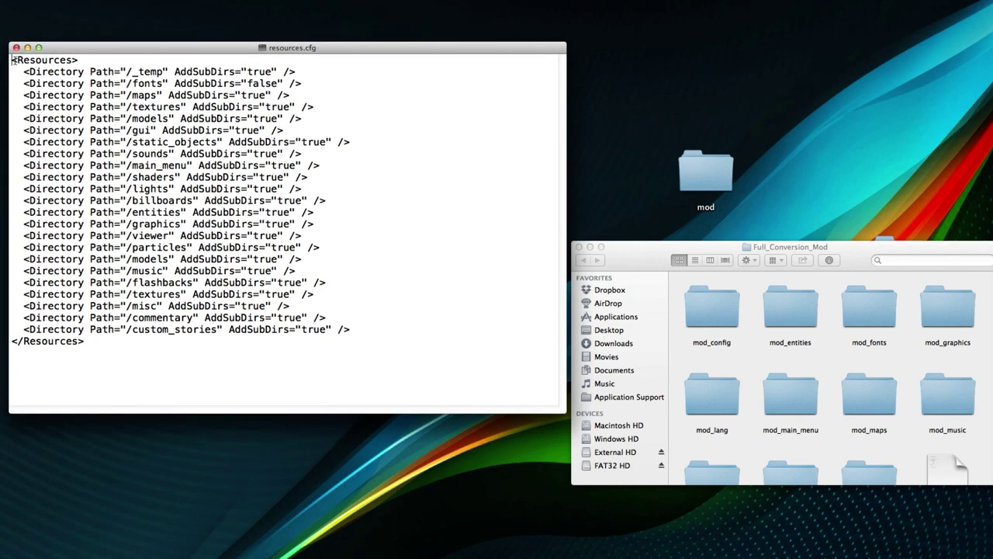
Examine the directory entries in resources.cfg, including the duplicate /models paths and the /custom_stories line
left_click_drag(12, 60, 101, 59)
left_click_drag(24, 71, 166, 118)
left_click(142, 72)
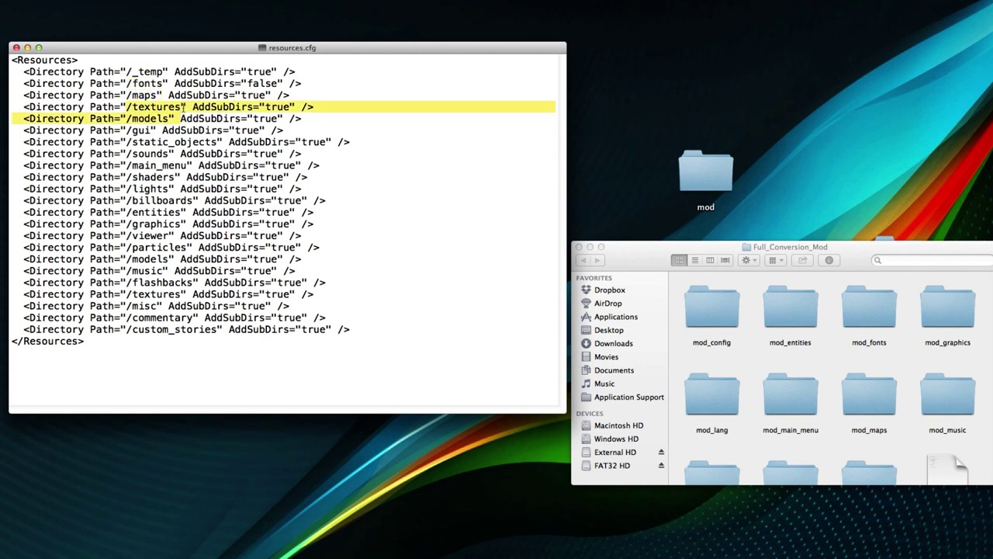
left_click(182, 107)
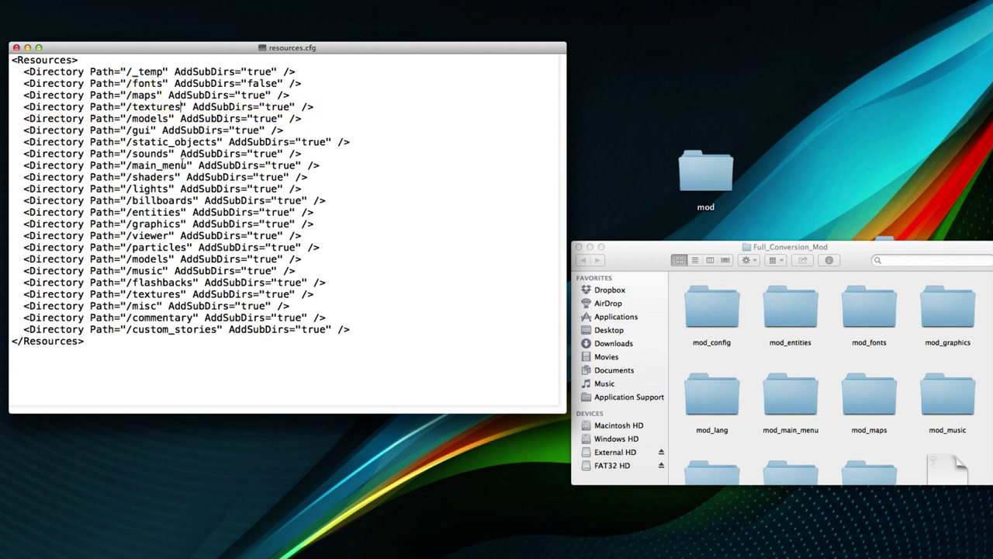
left_click_drag(189, 259, 122, 259)
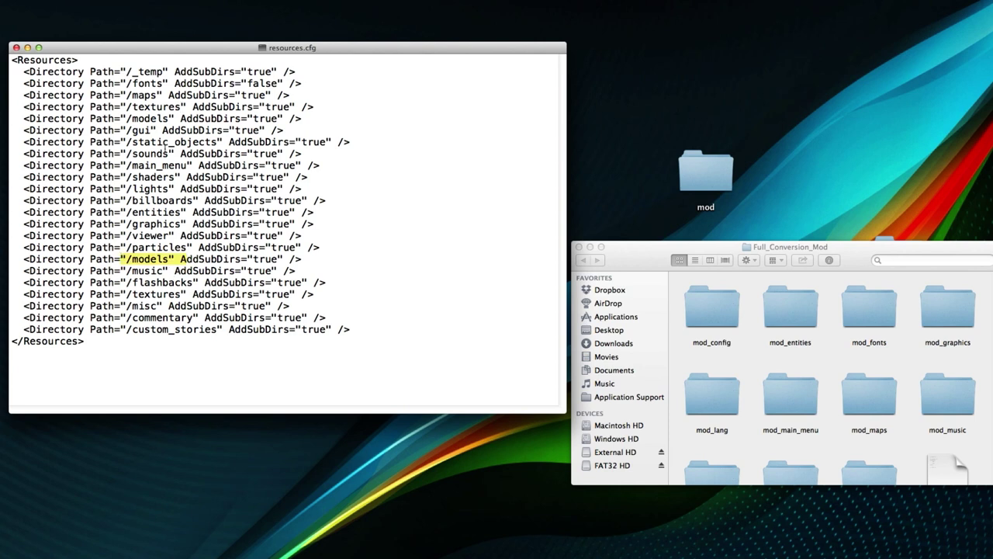
left_click_drag(174, 118, 116, 118)
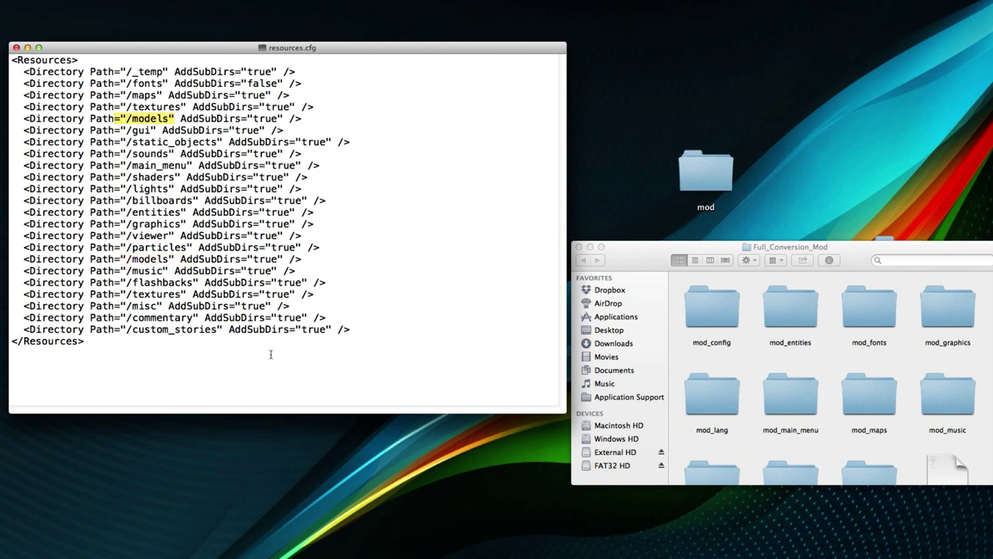
left_click(360, 326)
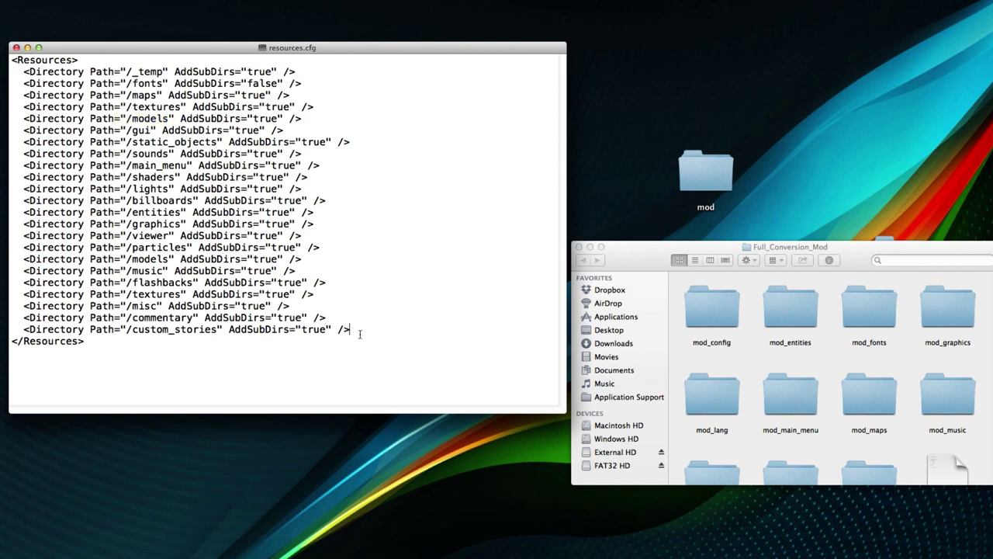
left_click_drag(395, 329, 10, 330)
left_click(199, 331)
left_click_drag(218, 329, 126, 329)
left_click(126, 329)
left_click_drag(374, 330, 6, 332)
Add a copy of the /fonts directory line below the /custom_stories line, separated by a blank line
left_click(365, 329)
key("Return")
key("Return")
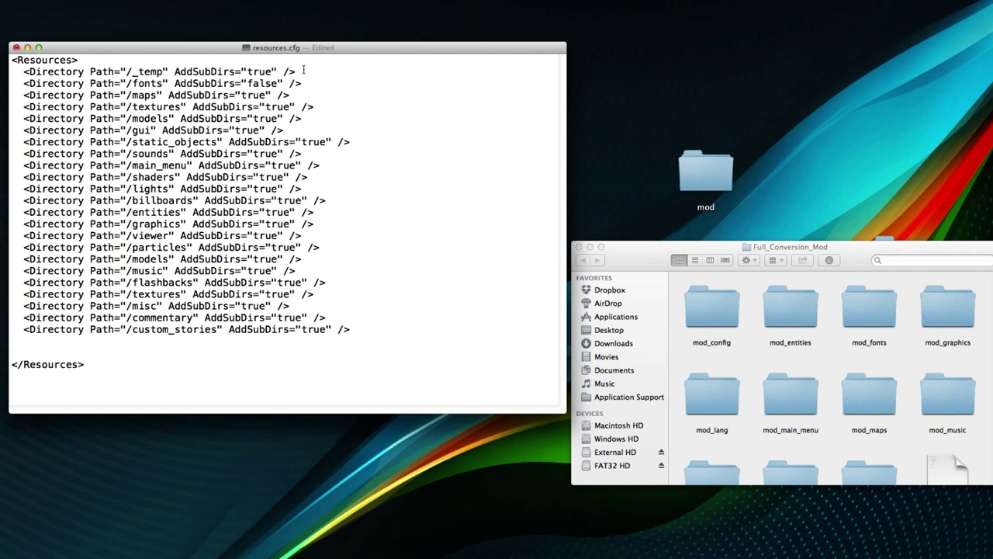
left_click_drag(301, 83, 11, 83)
key("super+c")
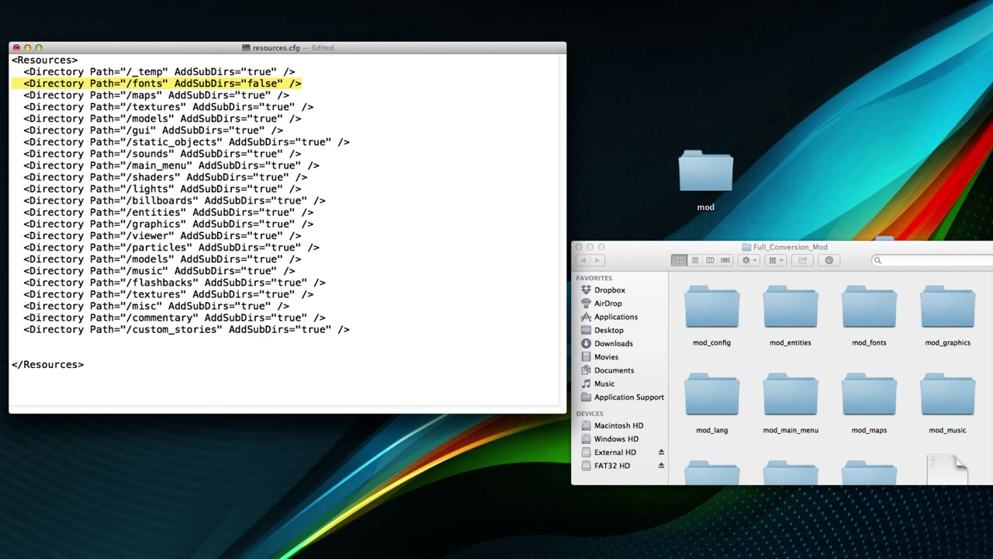
left_click(60, 352)
key("super+v")
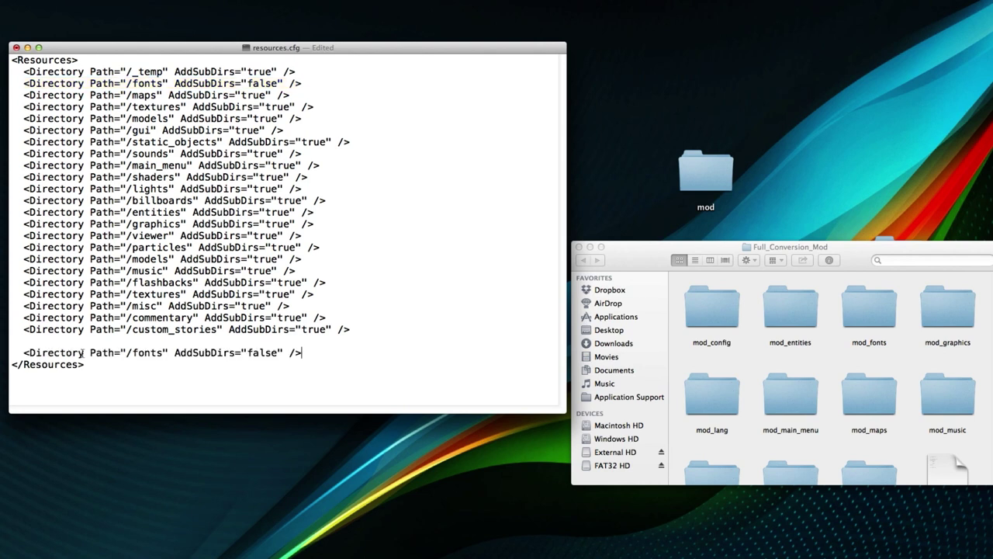
Change the copied line's directory path to /mod_config and set its AddSubDirs value to true
left_click_drag(26, 354, 128, 353)
left_click(128, 353)
mouse_move(125, 352)
left_mouse_down()
mouse_move(163, 352)
mouse_move(135, 352)
left_mouse_up()
left_click(163, 353)
type("mod_config")
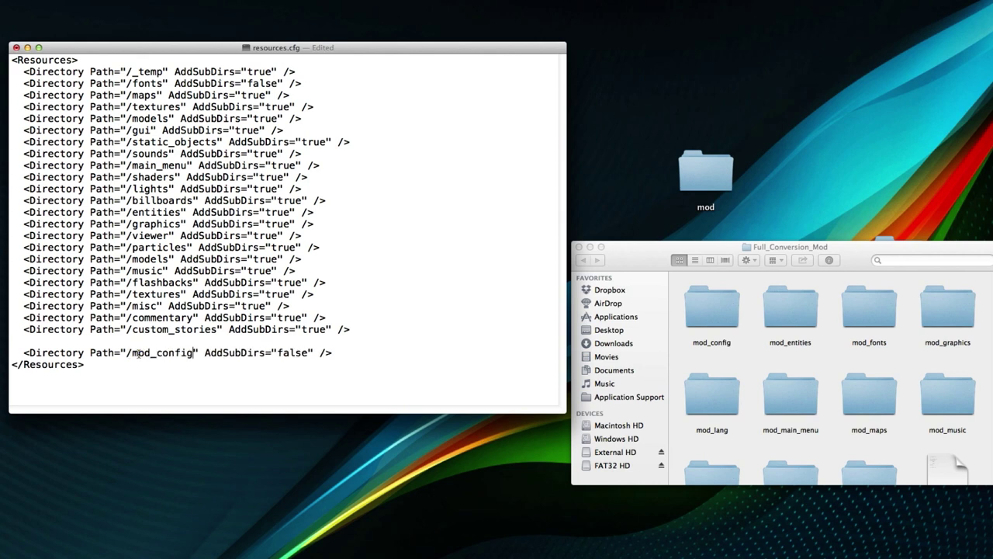
left_click_drag(205, 353, 267, 352)
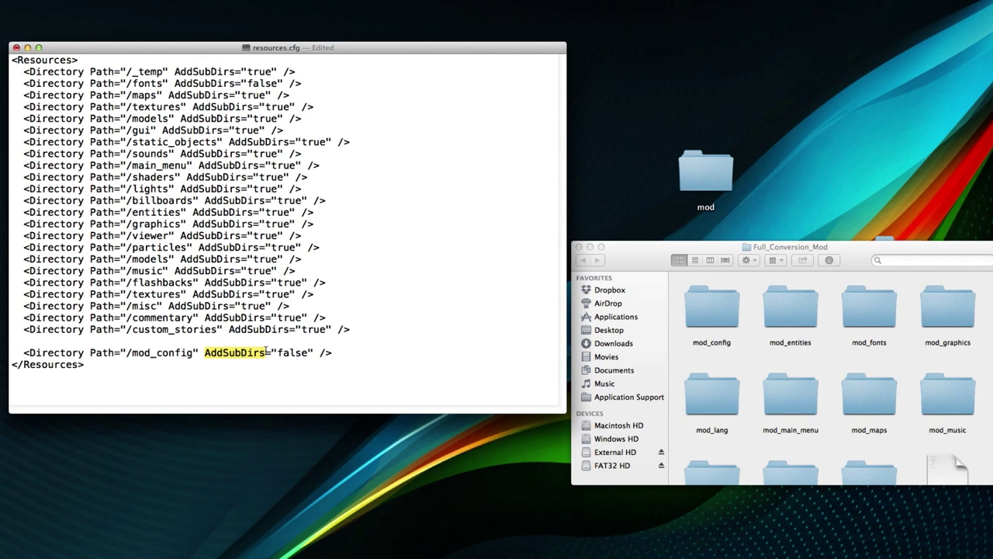
left_click(266, 352)
double_click(292, 352)
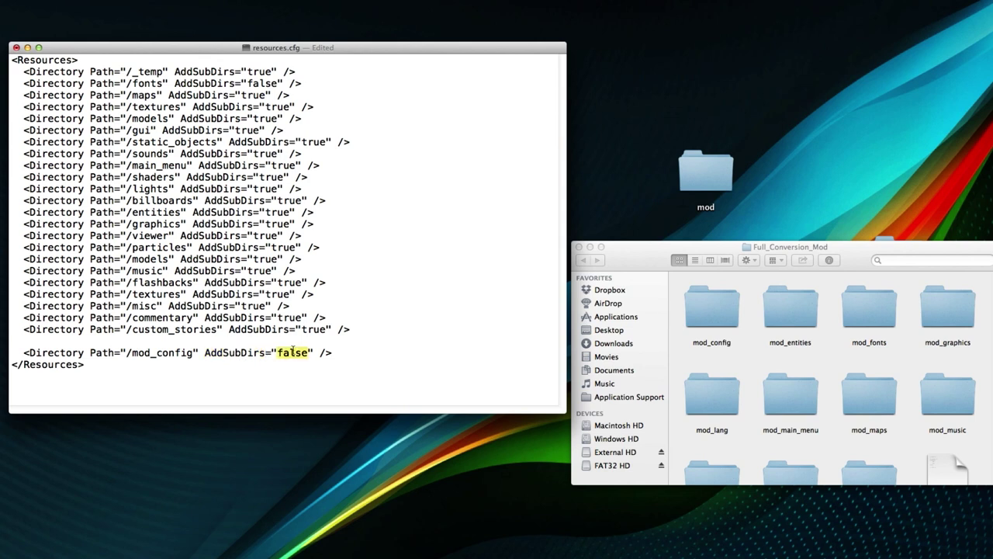
type("true")
Add two copies of the /mod_config directory line directly beneath it
left_click_drag(358, 354, 12, 353)
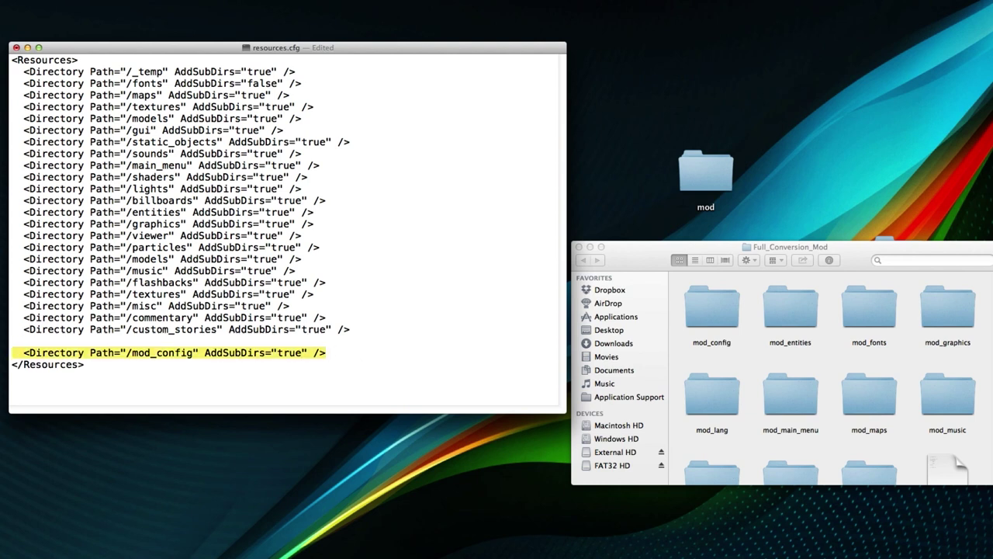
left_click(127, 352)
left_click_drag(128, 352, 157, 353)
left_click(161, 352)
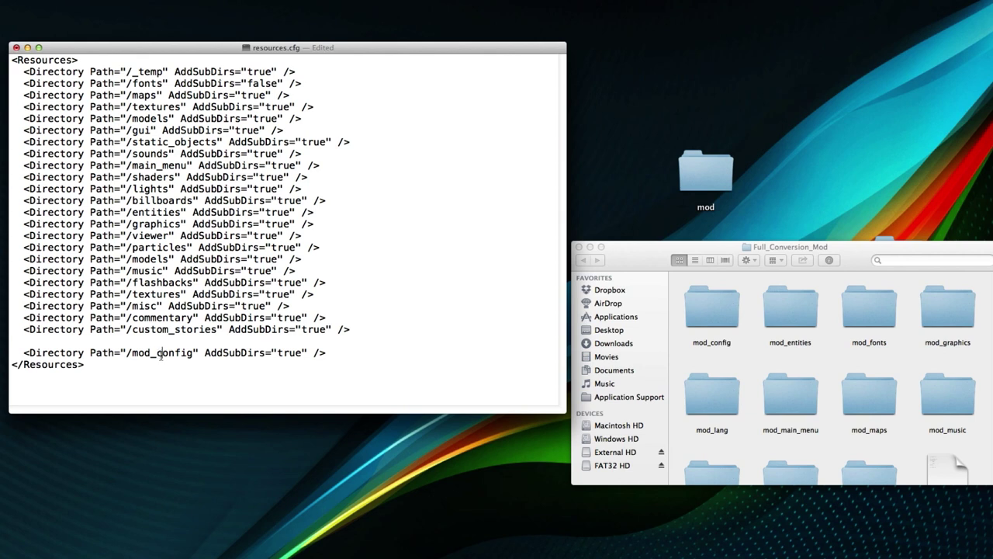
left_click_drag(339, 355, 9, 349)
key("super+c")
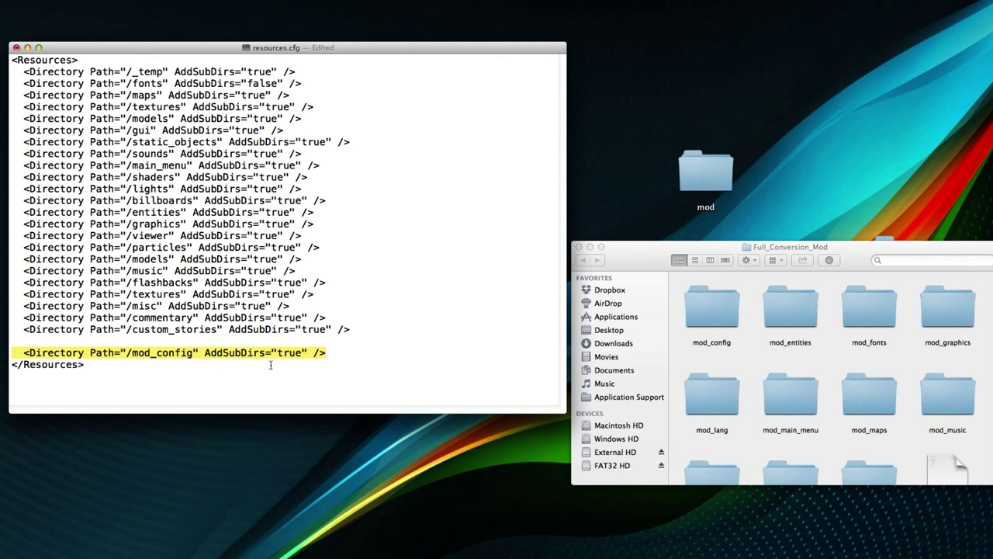
left_click(336, 353)
key("Return")
key("super+v")
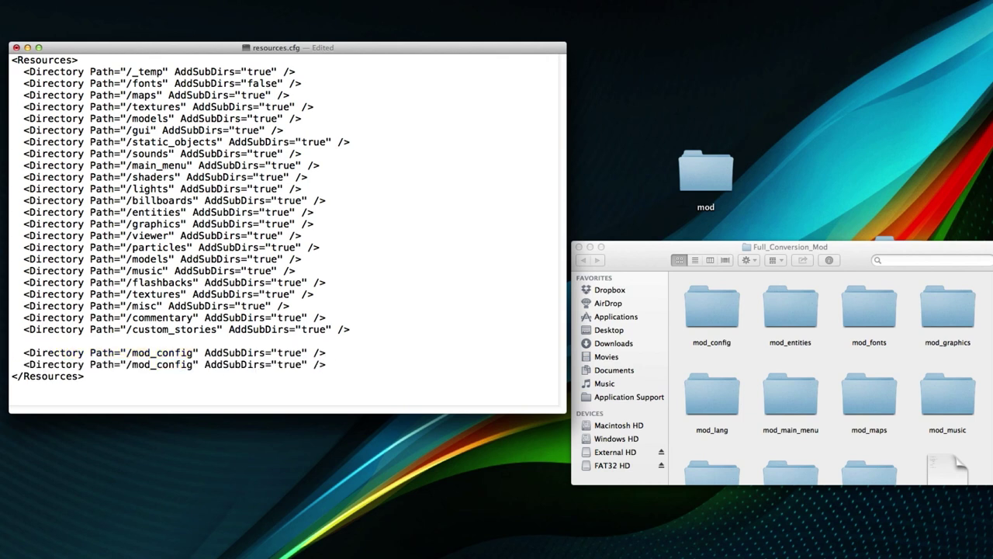
key("Return")
key("super+v")
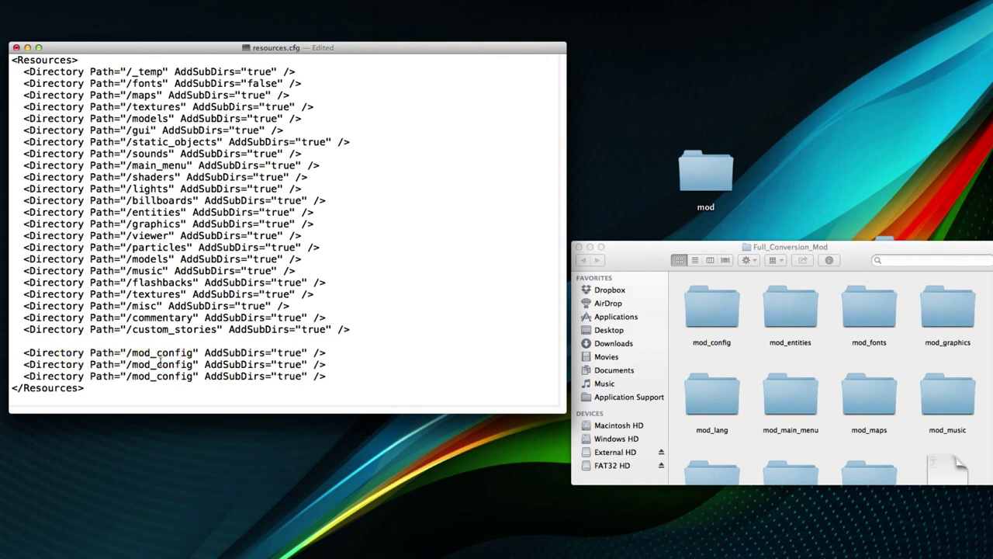
Change the paths of the two copied lines to /mod_main_menu and /mod_maps
left_click_drag(157, 364, 193, 364)
type("main_menu")
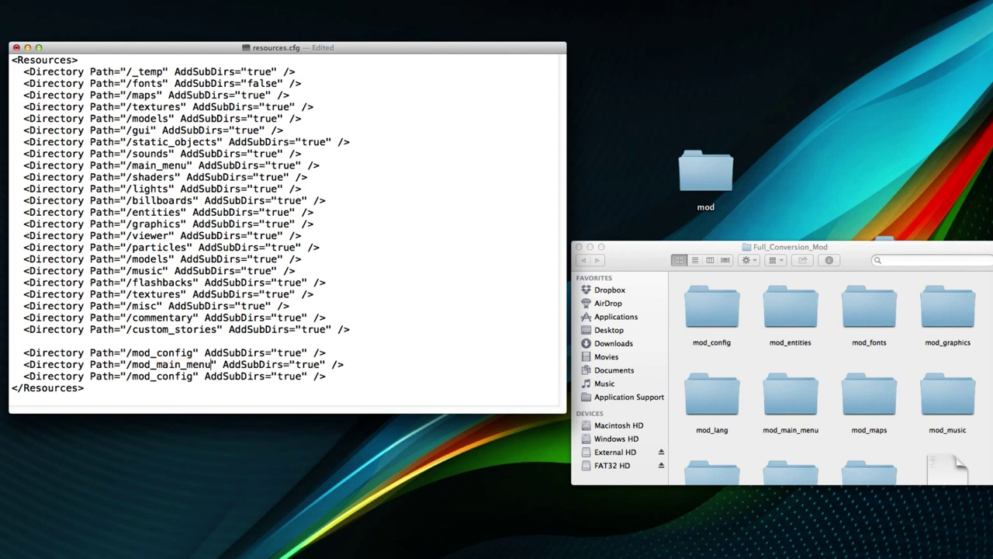
left_click_drag(193, 375, 158, 376)
type("maps")
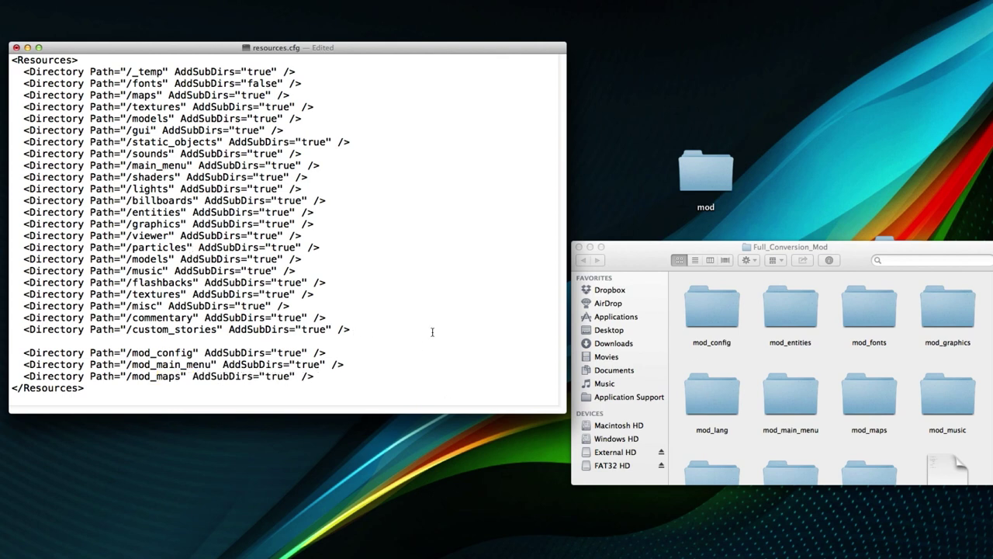
Check the added directory lines, save resources.cfg and close it
left_click_drag(358, 386, 6, 379)
left_click(142, 376)
left_click_drag(143, 375, 86, 388)
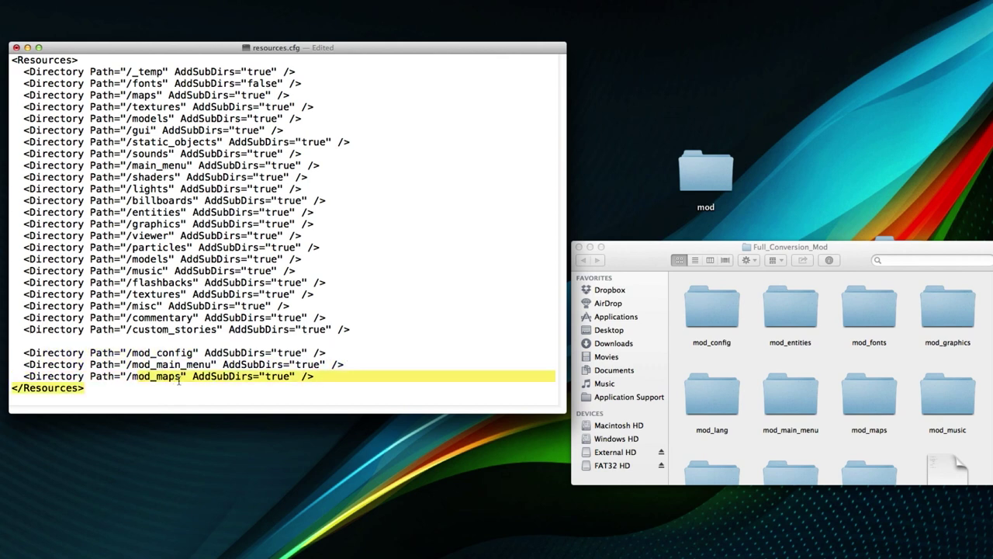
left_click(329, 377)
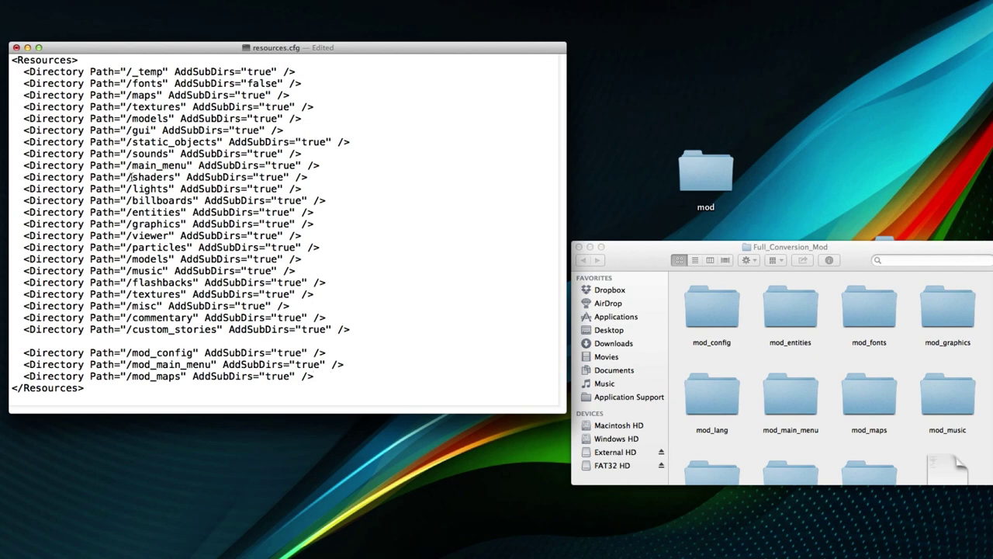
key("super+s")
left_click(16, 47)
left_click(447, 384)
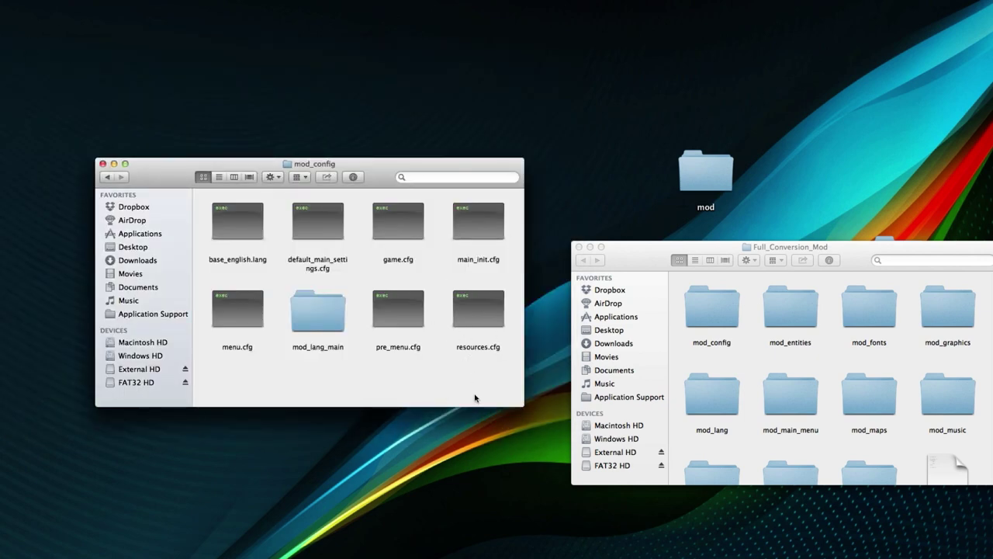
Review the text entries and categories in mod_config's base_english.lang from start to end, then close the file
left_click(394, 317)
left_click(263, 362)
left_click(267, 225)
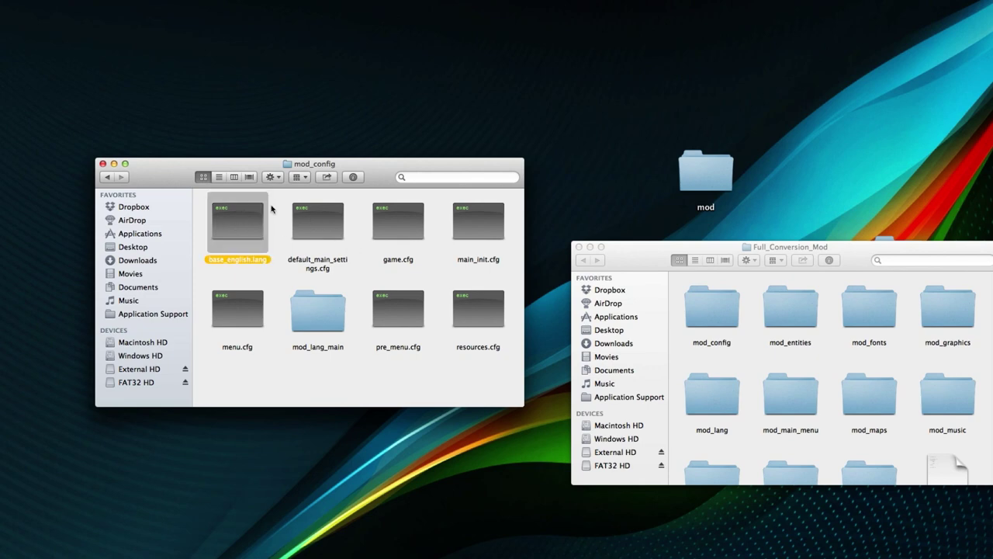
double_click(237, 229)
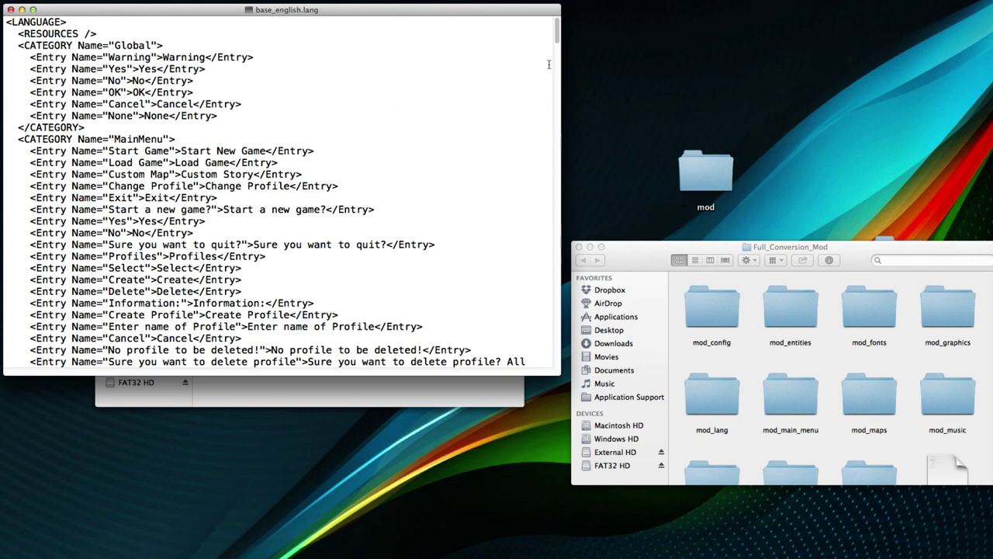
left_click_drag(555, 47, 549, 142)
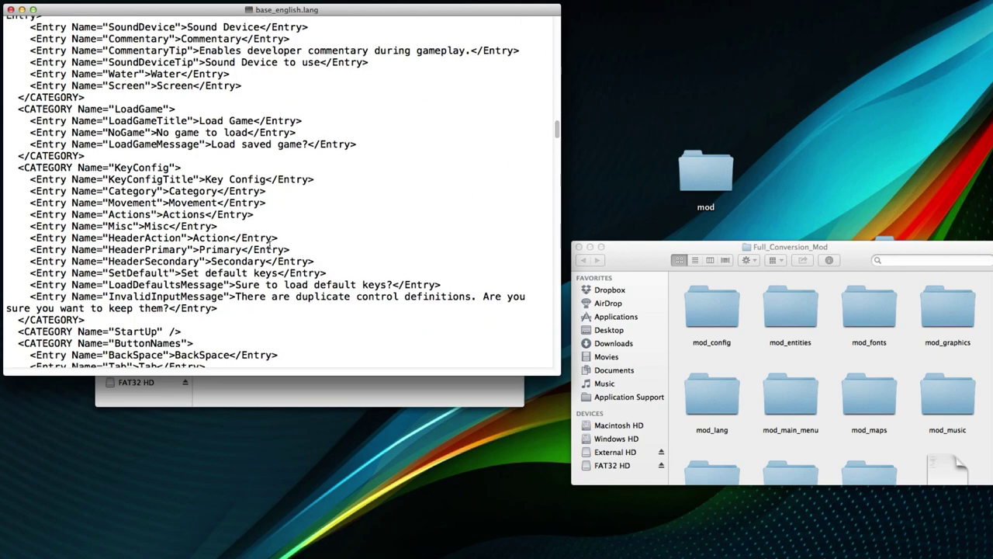
left_click_drag(558, 130, 533, 279)
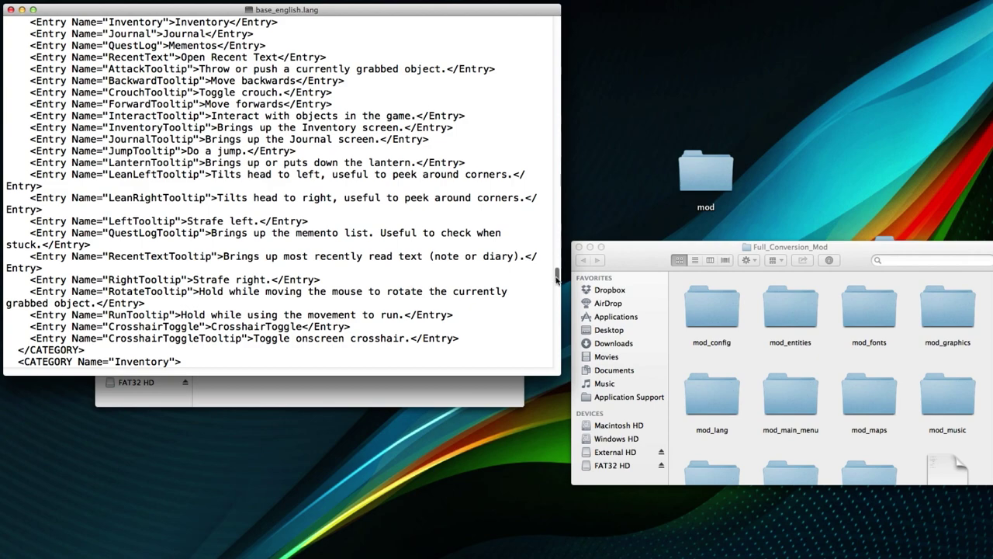
left_click_drag(556, 279, 556, 22)
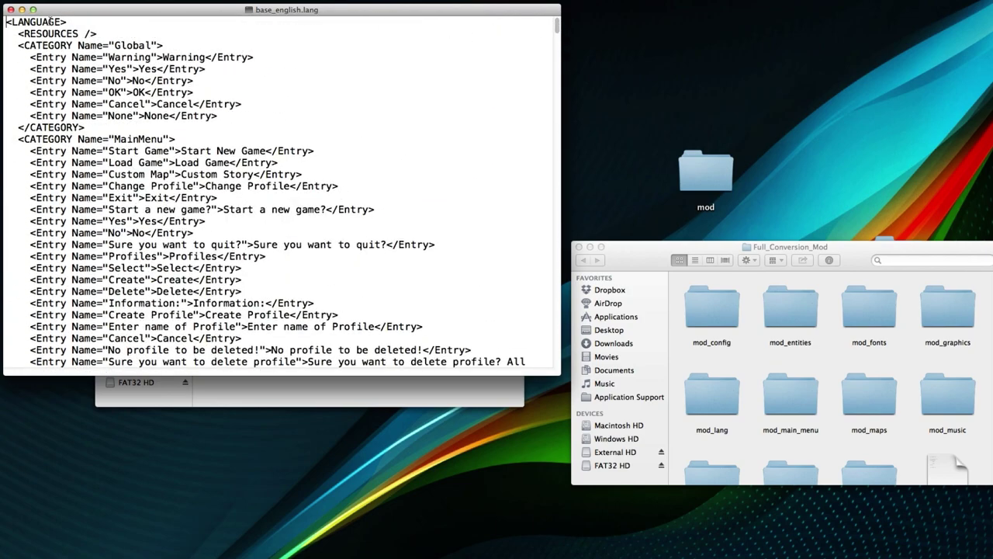
left_click(11, 9)
left_click(293, 388)
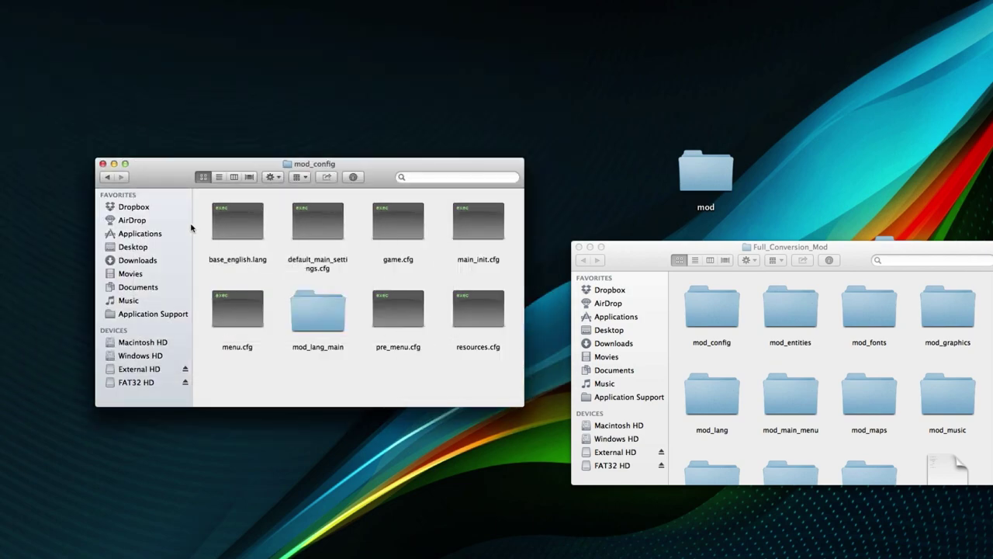
Select the default_main_settings.cfg file in the mod_config folder
left_click_drag(193, 230, 271, 203)
left_click(280, 278)
left_click(230, 239)
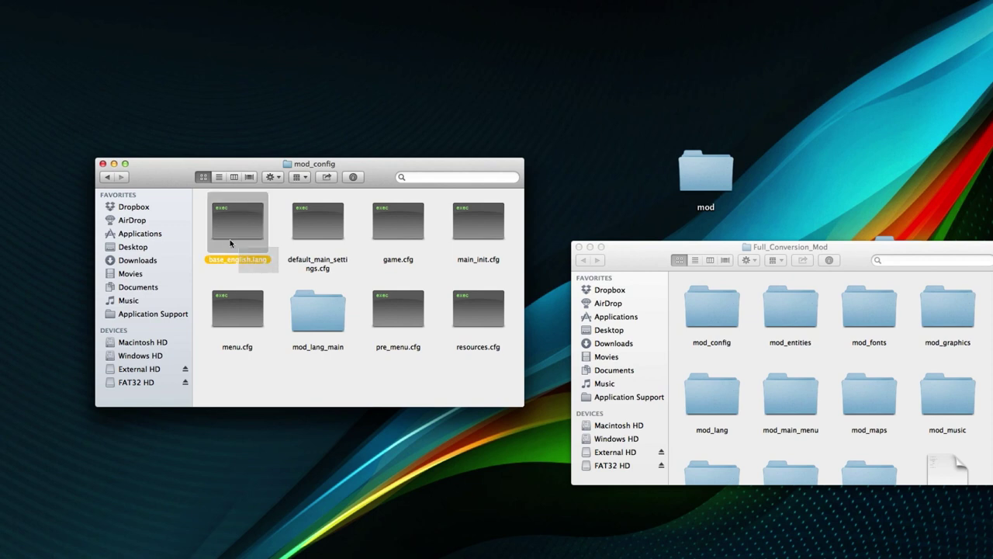
left_click(264, 270)
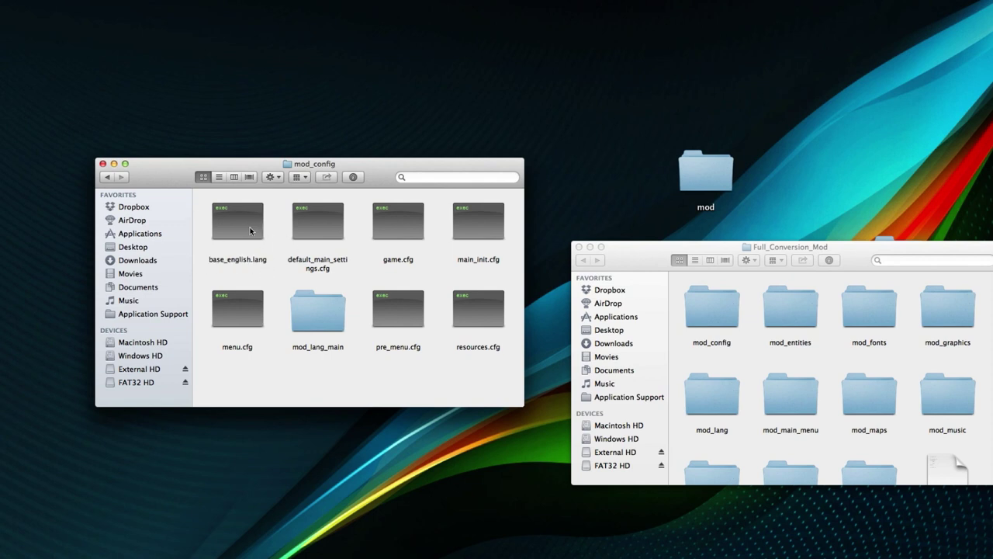
left_click(301, 231)
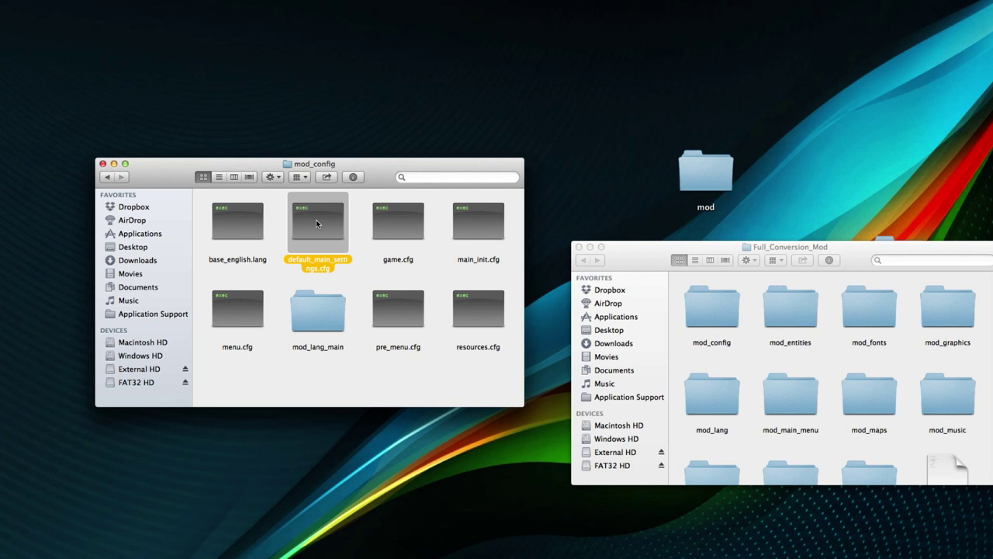
Open default_main_settings.cfg in the mod_config folder, review its settings and close the file
left_click(386, 220)
left_click(311, 217)
left_click(397, 220)
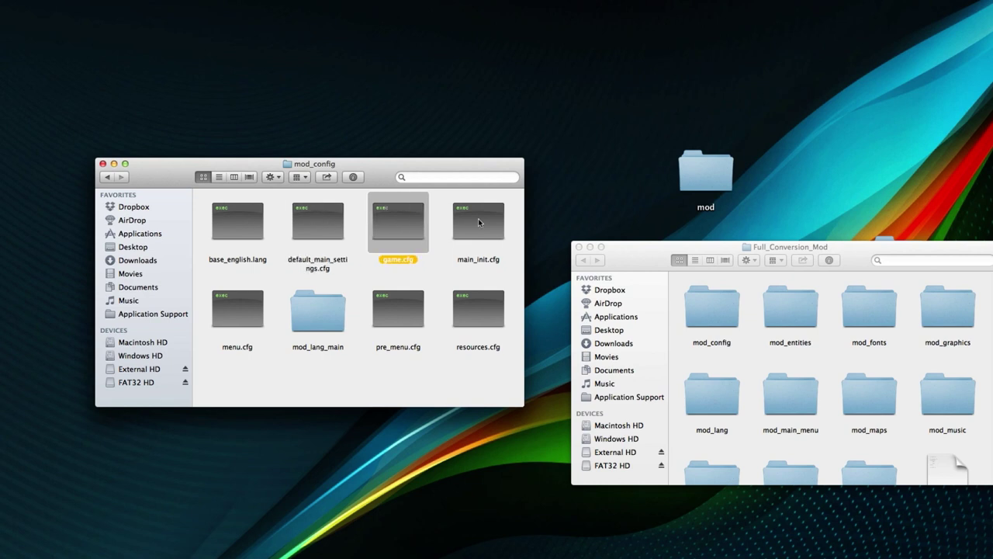
left_click(478, 223)
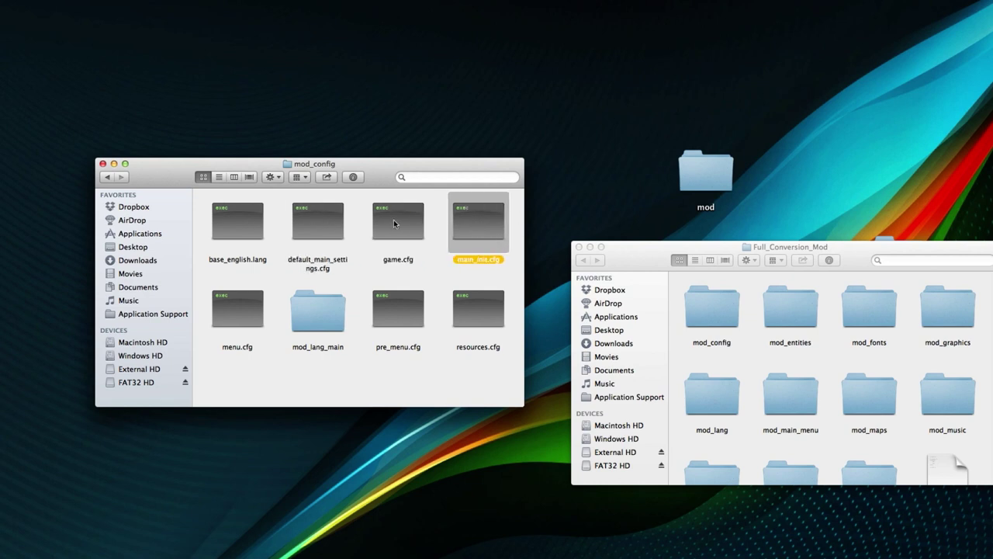
left_click(333, 222)
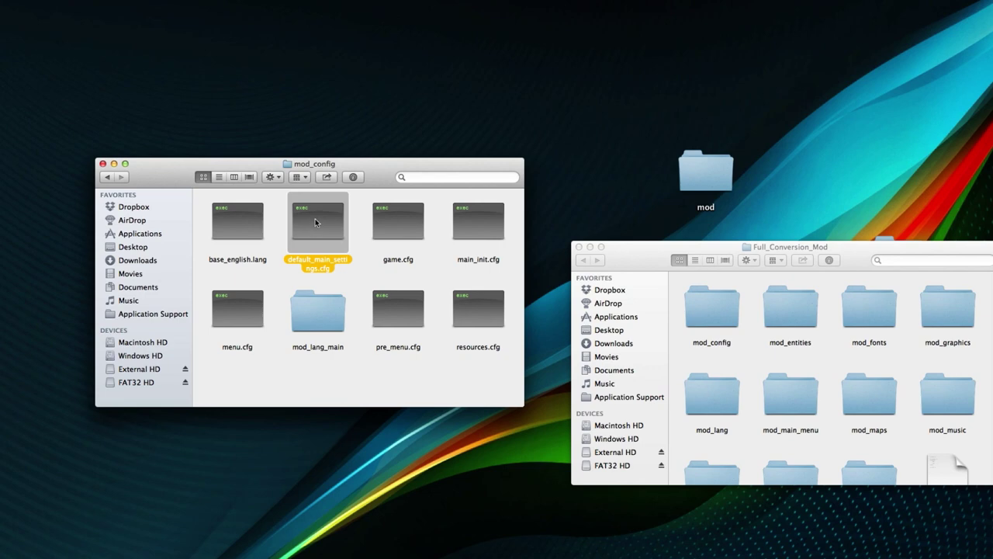
double_click(315, 220)
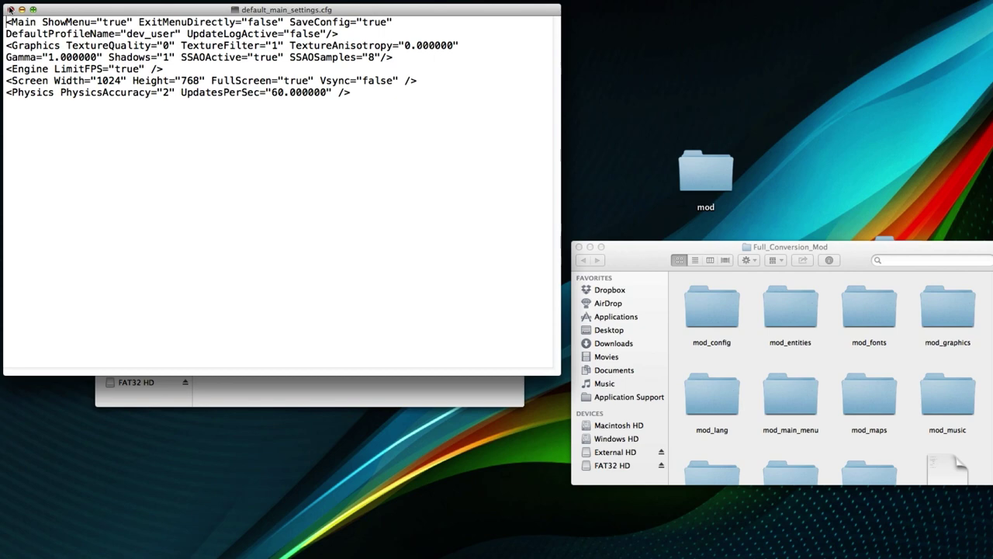
left_click(268, 174)
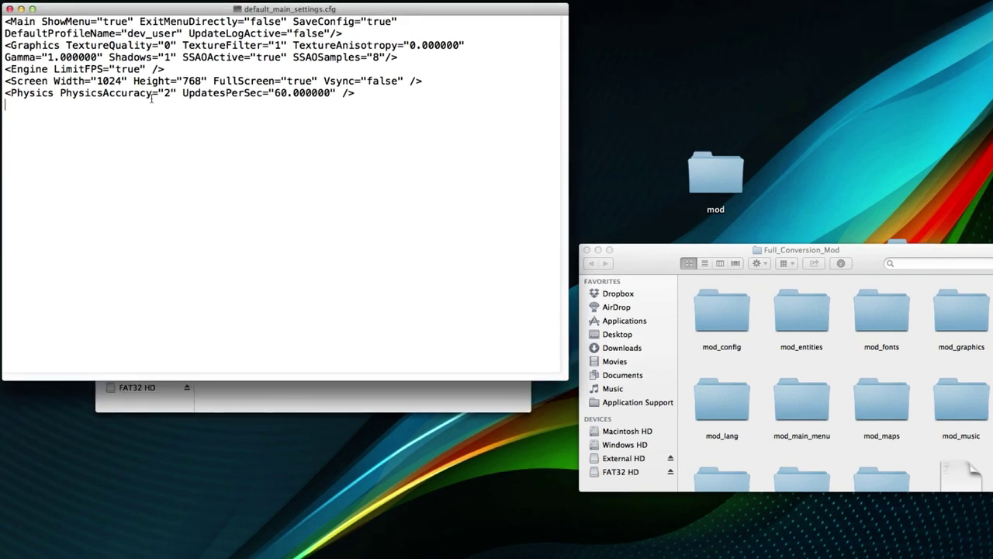
left_click(9, 9)
Delete default_main_settings.cfg from the mod_config folder
left_click(334, 224)
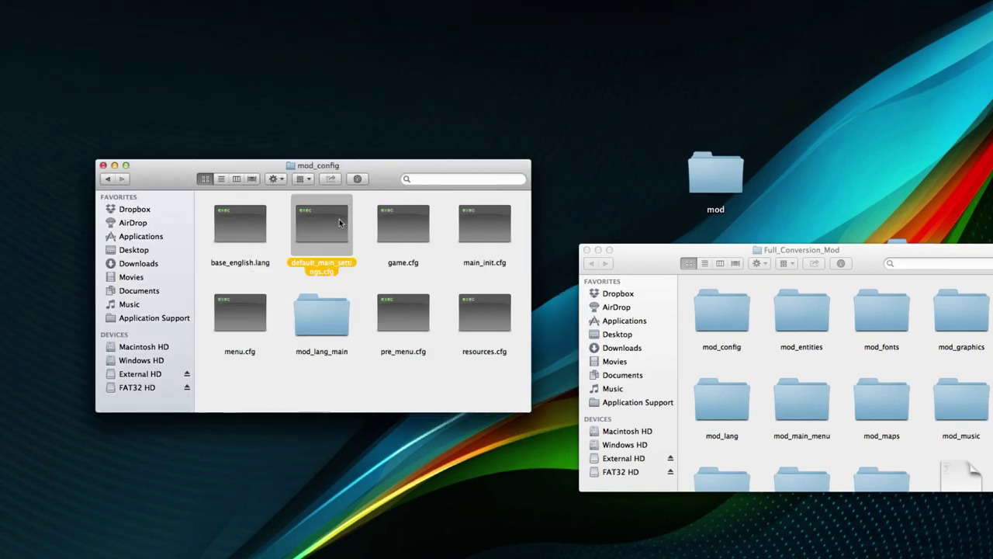
key("space")
key("space")
key("super+BackSpace")
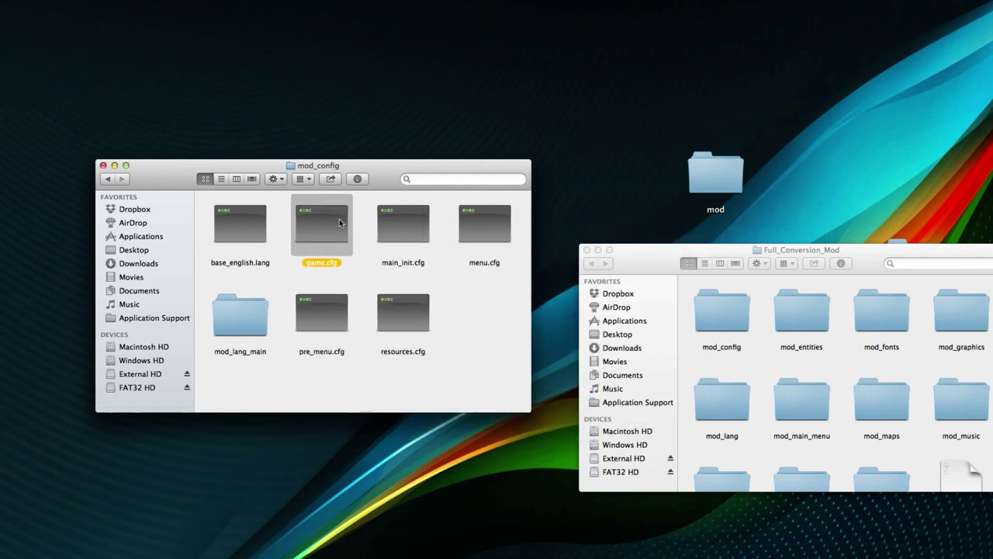
left_click(359, 282)
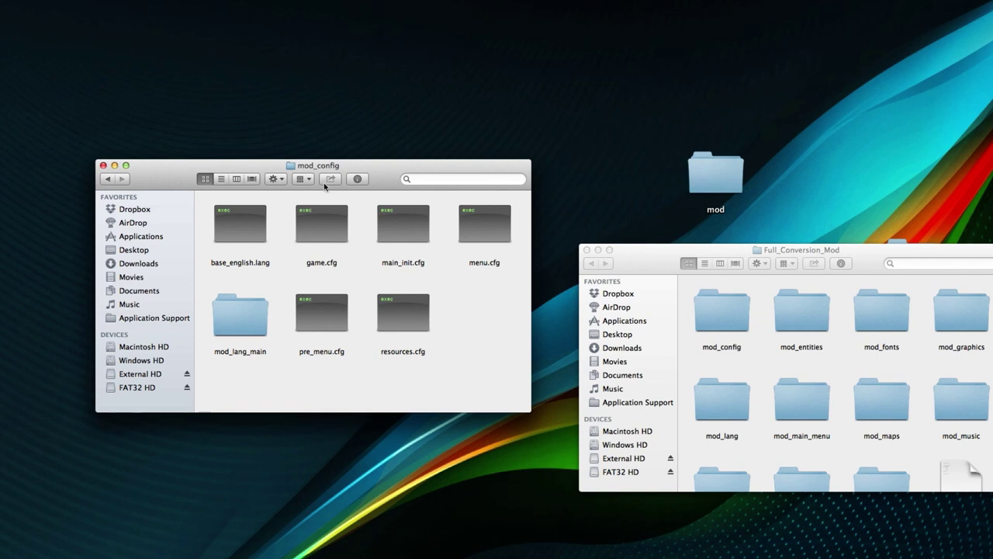
Open main_init.cfg from the mod_config folder for editing
left_click(332, 223)
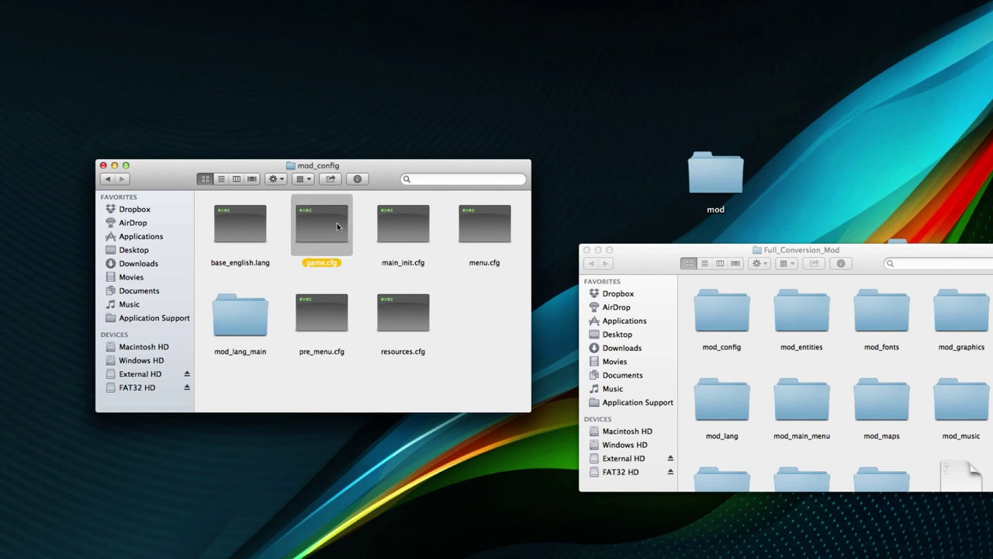
left_click(400, 227)
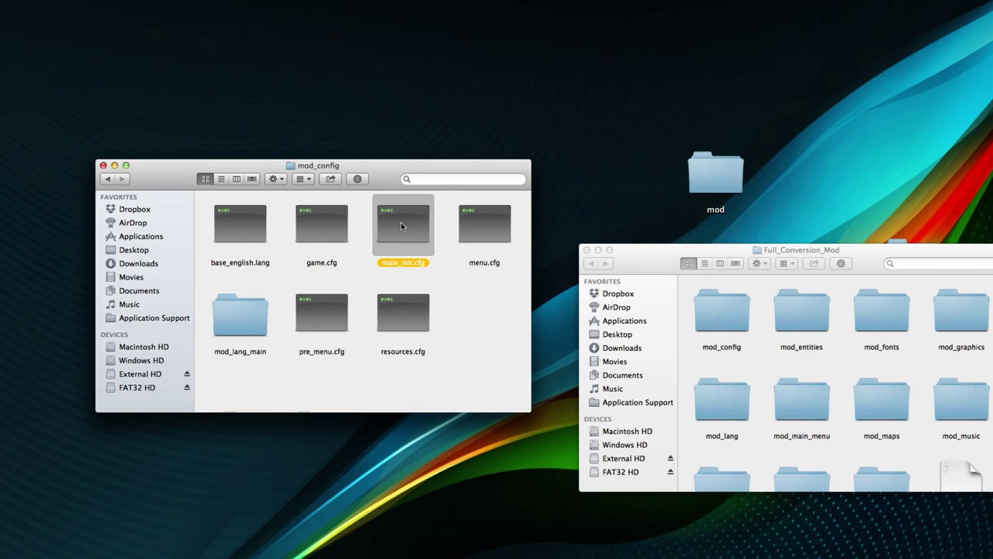
double_click(400, 223)
left_click_drag(219, 13, 280, 9)
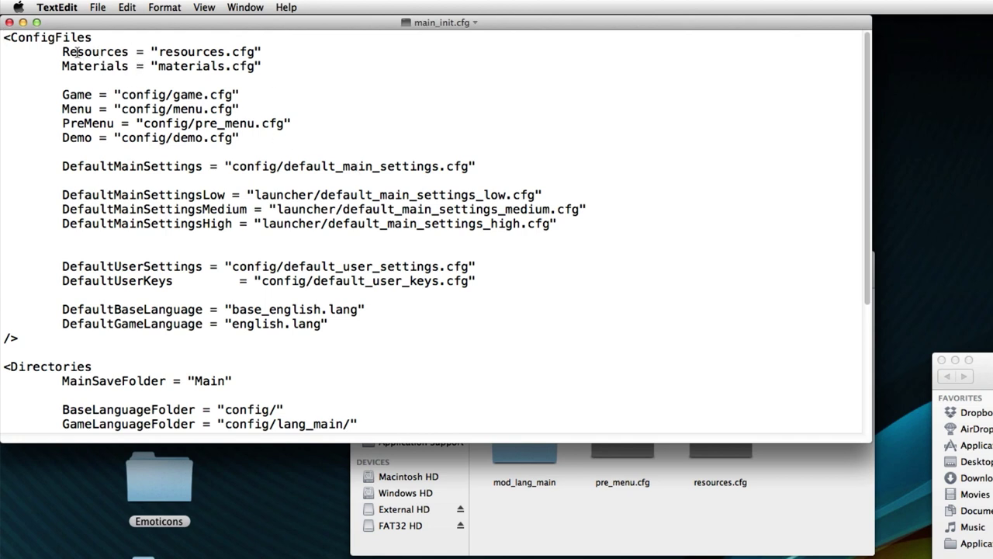
Compare the Resources and Materials entries in main_init.cfg with the files in the mod_config folder
left_click_drag(48, 51, 239, 51)
left_click(226, 52)
left_click(742, 475)
left_click(683, 418)
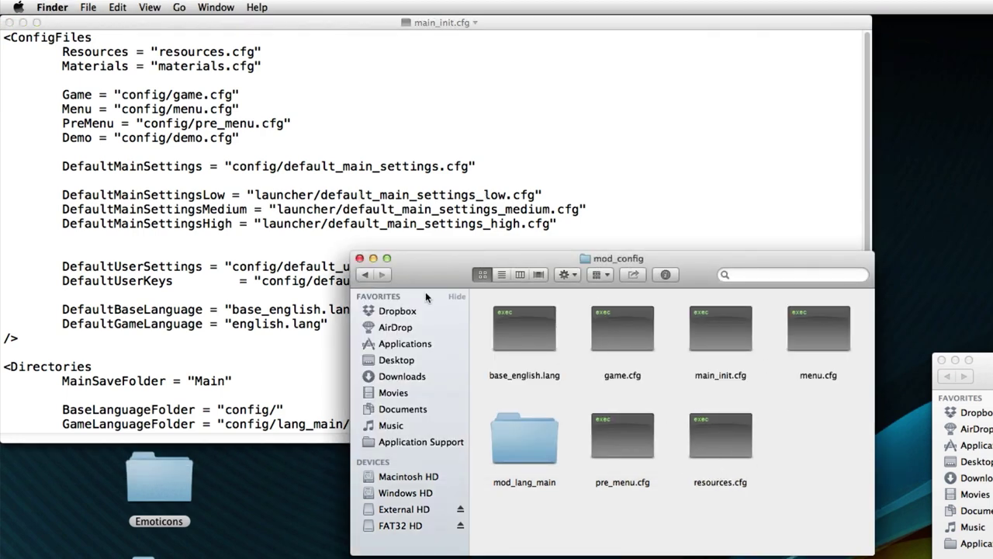
left_click_drag(425, 292, 440, 358)
left_click(252, 93)
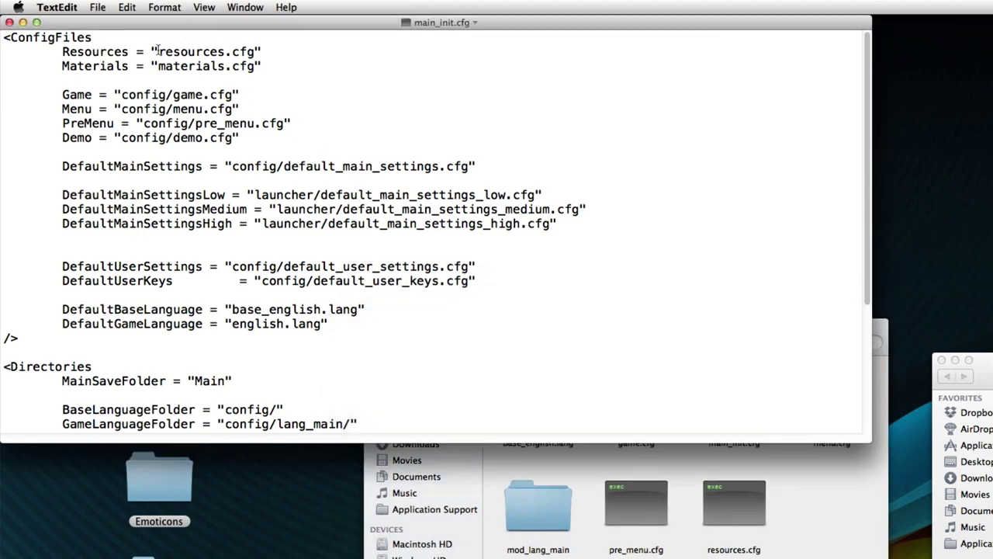
left_click_drag(159, 51, 254, 51)
left_click(255, 51)
left_click_drag(159, 66, 255, 66)
left_click(254, 66)
left_click_drag(154, 66, 258, 66)
left_click(256, 66)
Change the Game path to "mod_config/game.cfg" and check it against the mod_config folder
double_click(73, 94)
left_click(140, 94)
left_click_drag(121, 94, 205, 94)
left_click(205, 94)
left_click(122, 94)
left_click_drag(92, 94, 67, 94)
left_click(63, 94)
left_click(122, 94)
type("mod_")
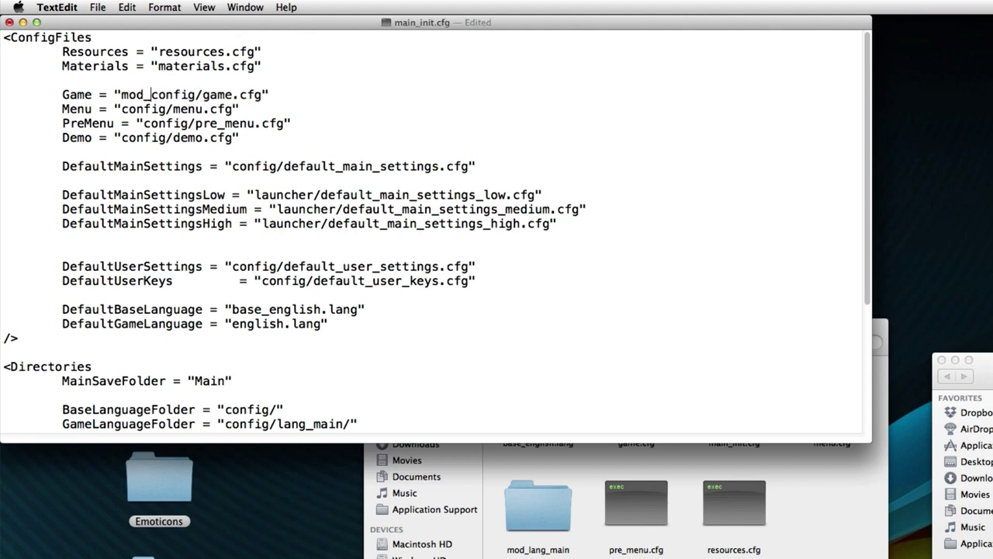
left_click(772, 475)
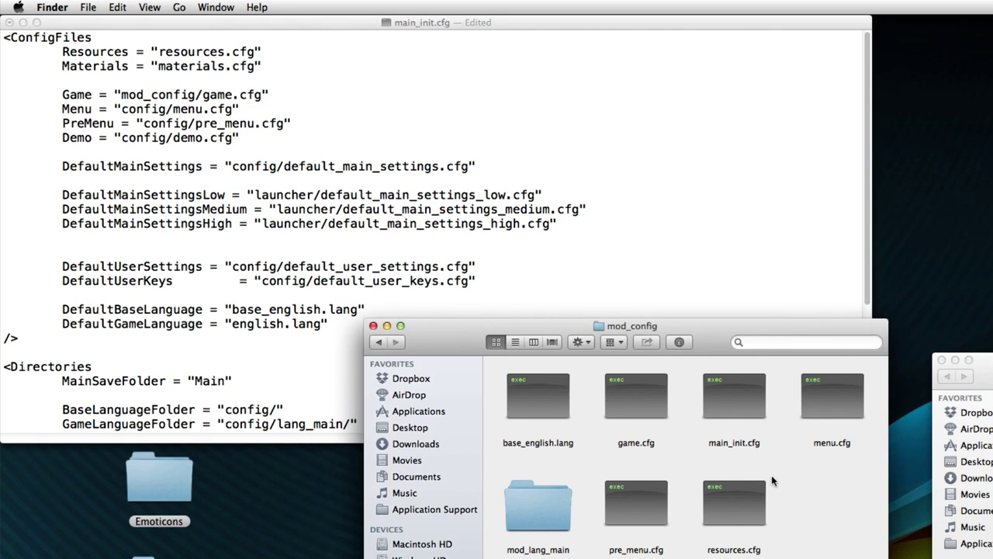
left_click(627, 390)
left_click(153, 82)
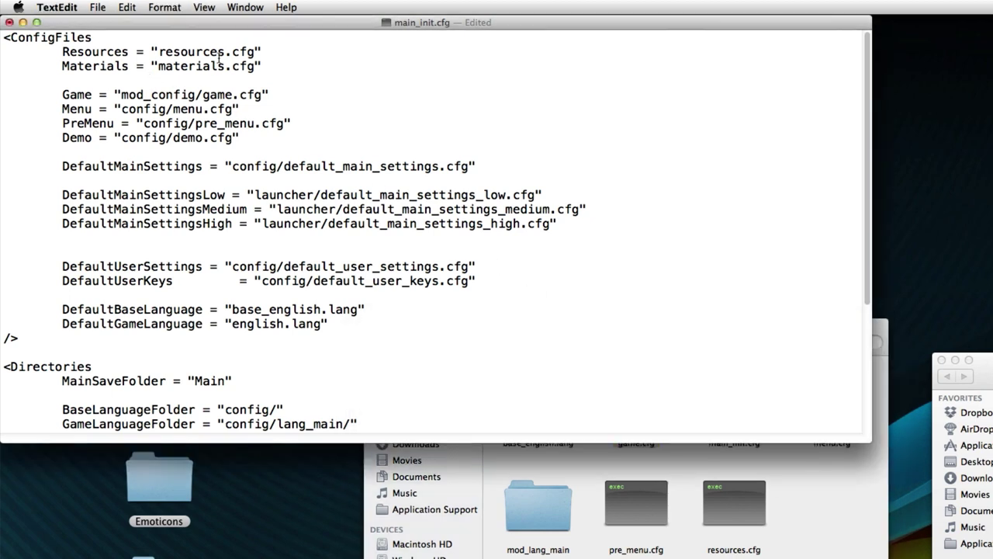
Change the Resources path to "mod_config/resources.cfg" and check that file in the mod_config folder
left_click(159, 52)
type("mod_")
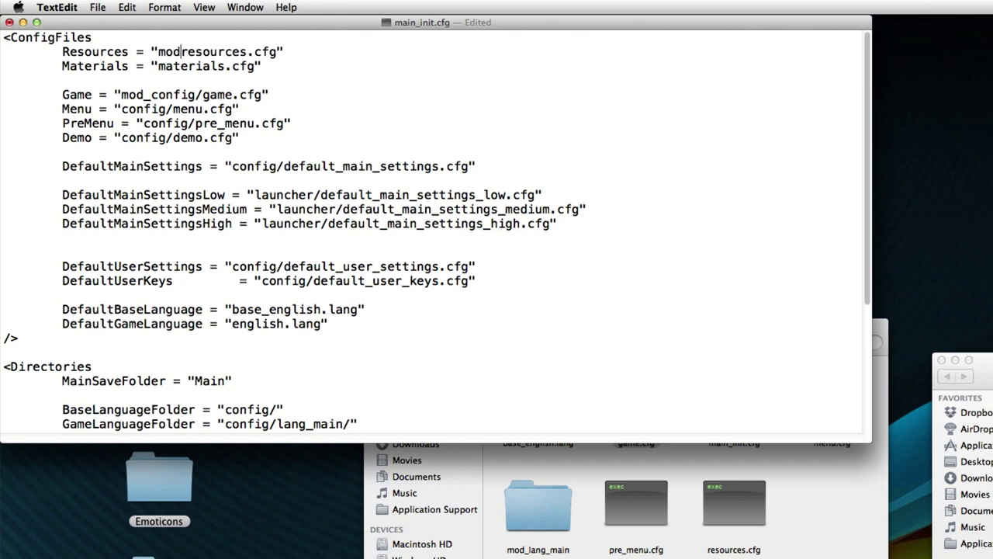
type("config/")
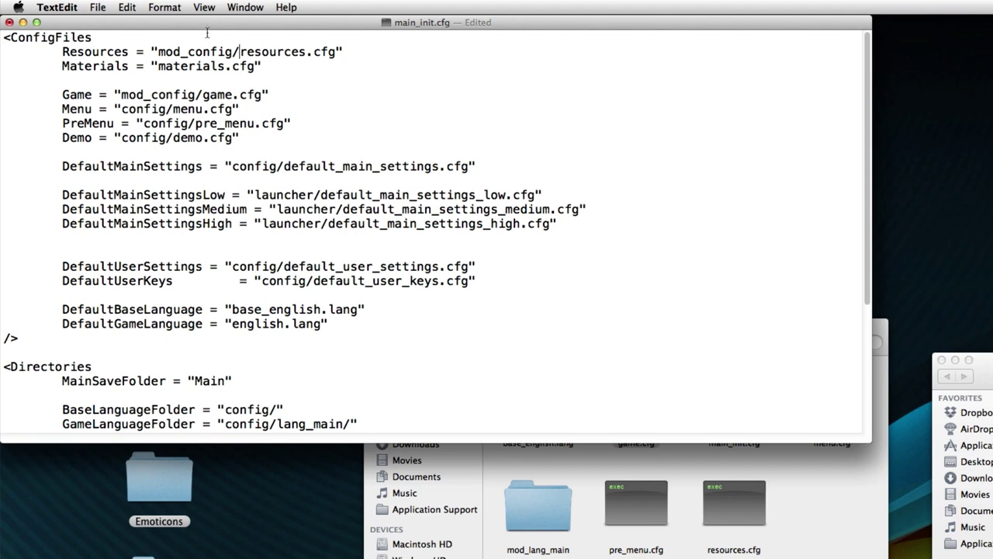
left_click(783, 504)
left_click(756, 502)
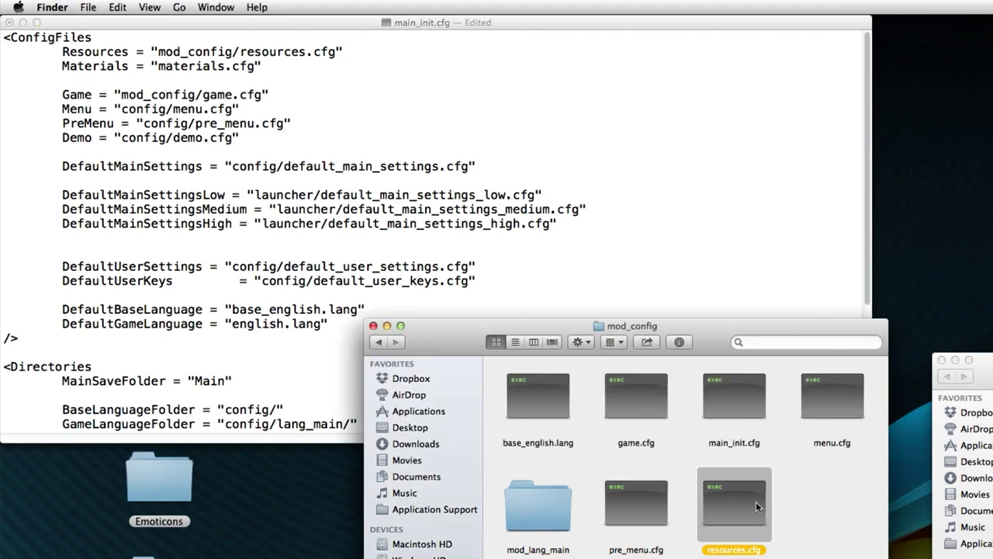
left_click(796, 518)
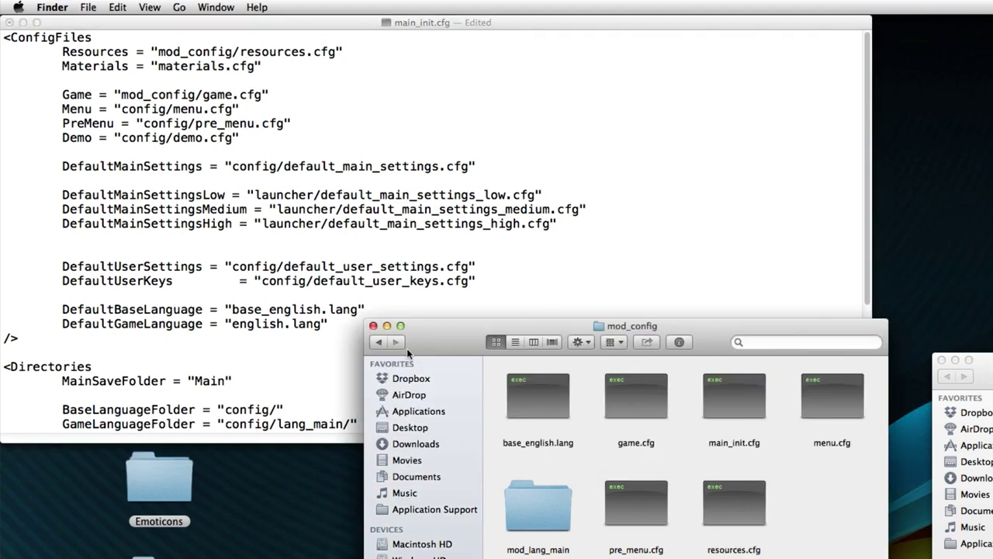
left_click(229, 144)
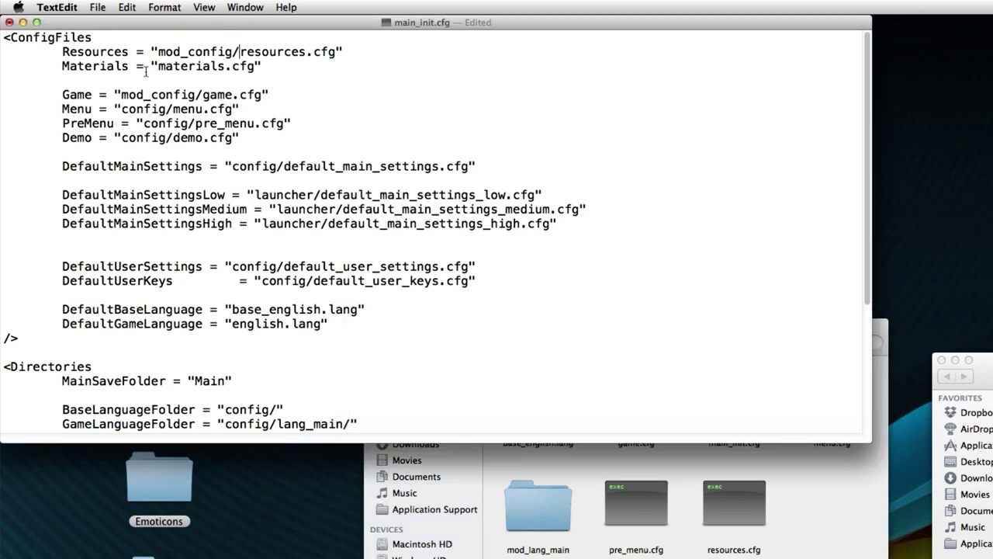
Change the Menu path to "mod_config/menu.cfg" and the PreMenu path to "mod_config/pre_menu.cfg"
left_click(125, 110)
type("mod_")
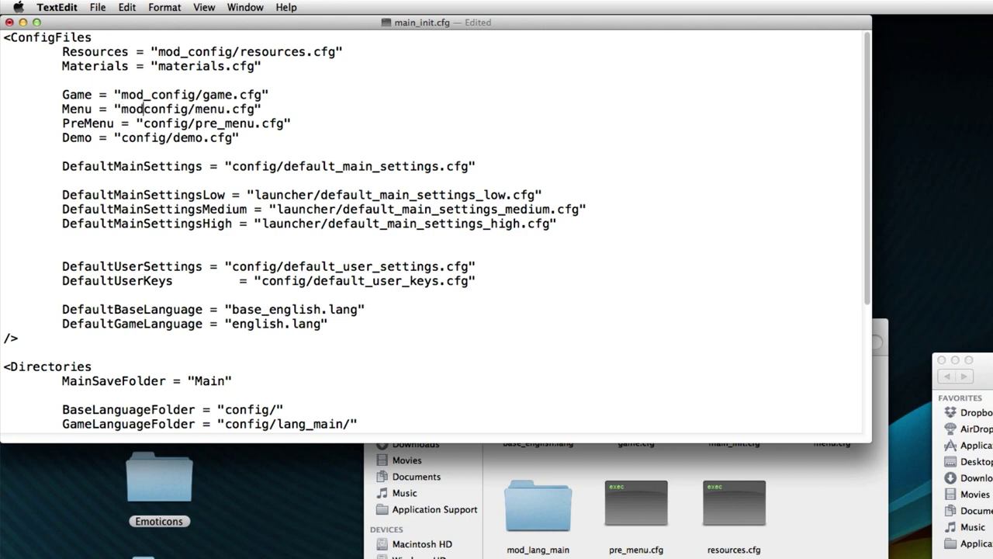
left_click(140, 123)
type("mod_")
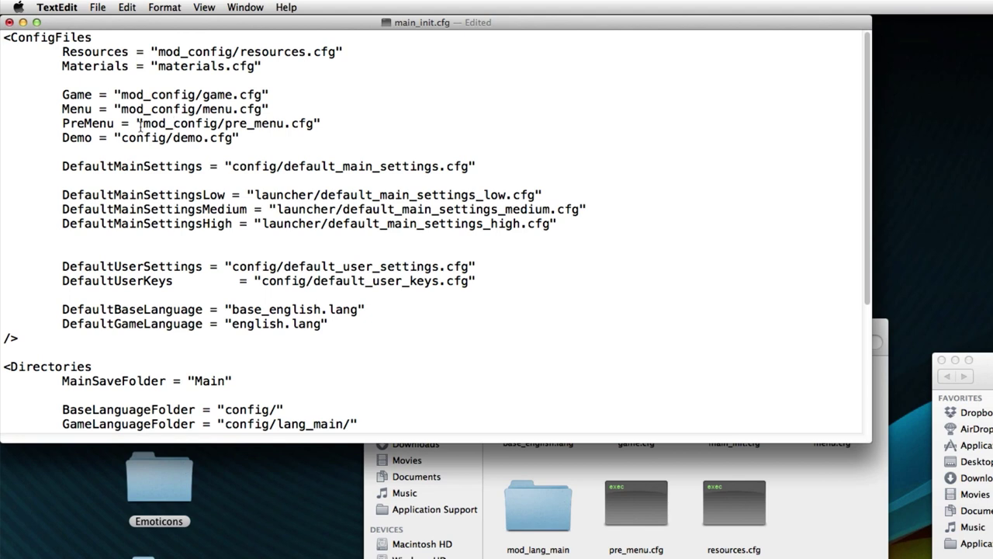
Examine the Demo, default main settings, DefaultUserSettings and DefaultUserKeys entries for paths that belong to the mod
left_click(122, 137)
left_click(864, 524)
left_click(344, 149)
left_click_drag(137, 137, 232, 139)
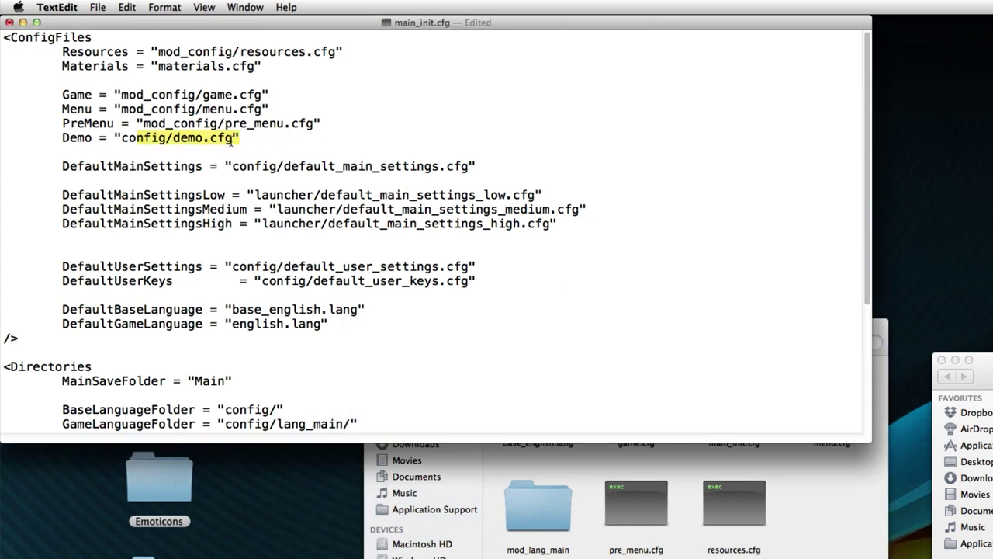
left_click(232, 138)
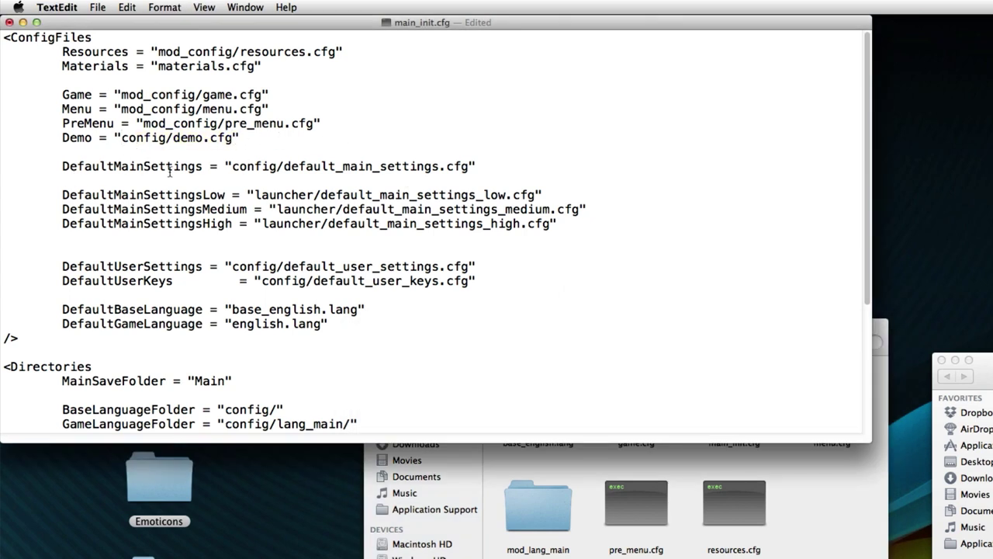
left_click_drag(231, 167, 256, 167)
left_click(232, 165)
left_click_drag(143, 123, 216, 125)
left_click(217, 123)
mouse_move(62, 195)
left_mouse_down()
mouse_move(574, 220)
mouse_move(67, 206)
left_mouse_up()
left_click(92, 255)
scroll(194, 258, "down", 1)
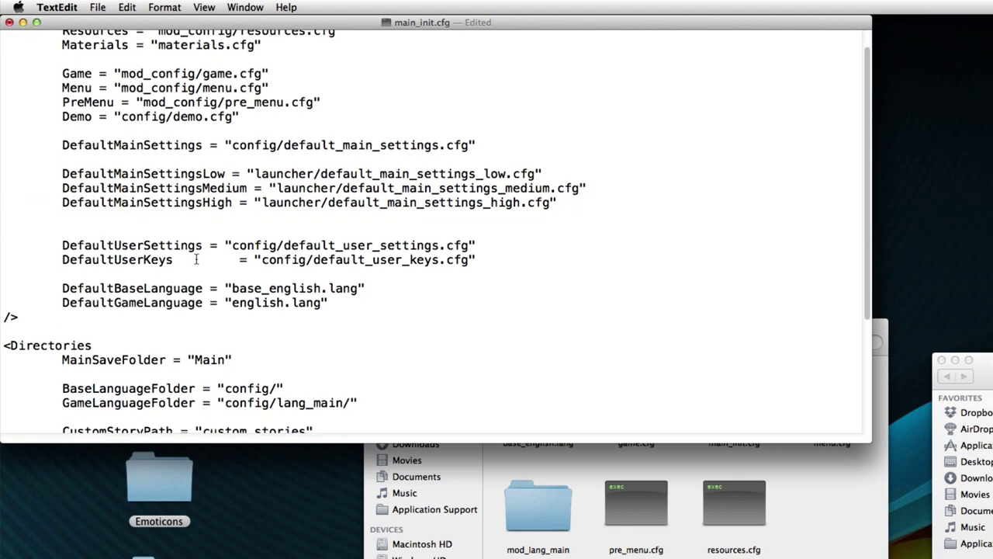
left_click_drag(64, 245, 203, 244)
left_click(143, 259)
left_click_drag(503, 259, 205, 246)
left_click(181, 245)
scroll(208, 245, "down", 3)
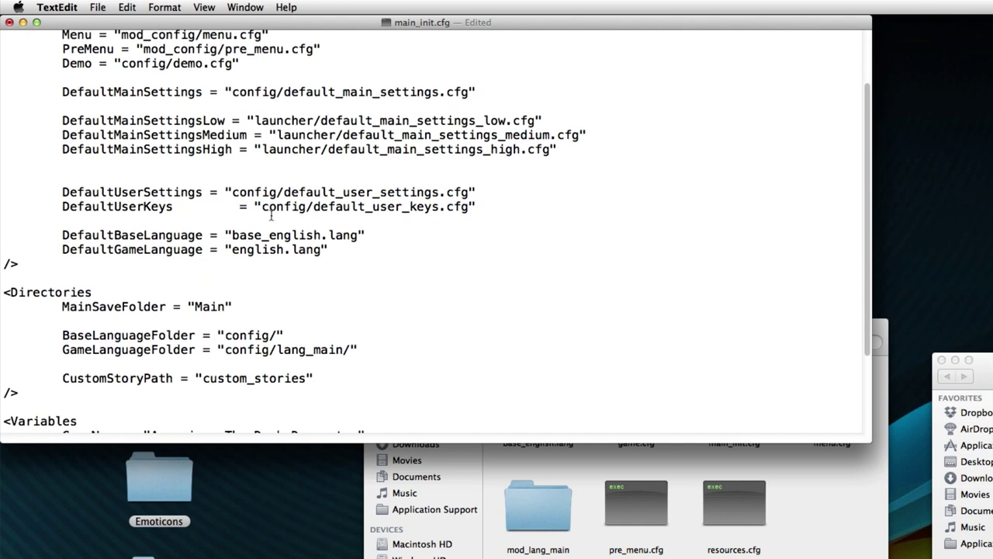
Examine the DefaultBaseLanguage and DefaultGameLanguage entries and the language file names they use
left_click(51, 236)
left_click_drag(51, 236, 204, 236)
left_click_drag(61, 249, 205, 250)
left_click(212, 249)
left_click(353, 247)
left_click(206, 249)
left_click_drag(349, 244, 230, 245)
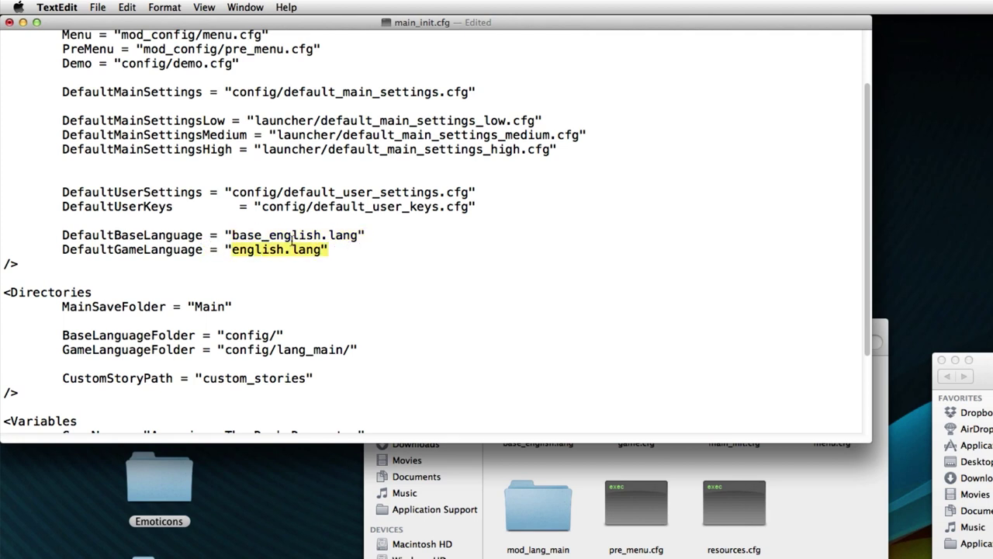
left_click(380, 250)
mouse_move(355, 249)
left_mouse_down()
mouse_move(207, 236)
mouse_move(216, 249)
mouse_move(338, 249)
left_mouse_up()
left_click(221, 250)
left_click(350, 247)
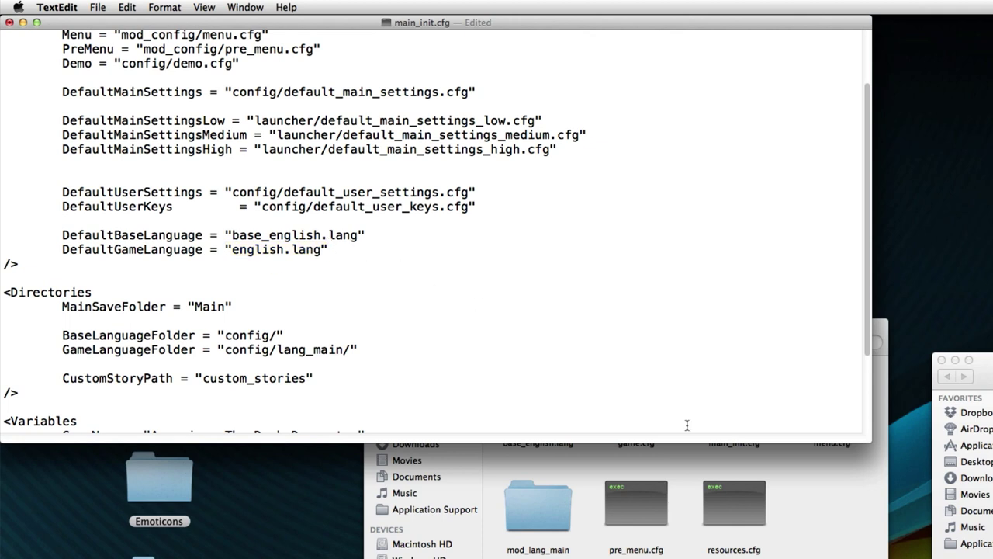
left_click_drag(339, 250, 380, 235)
left_click(225, 250)
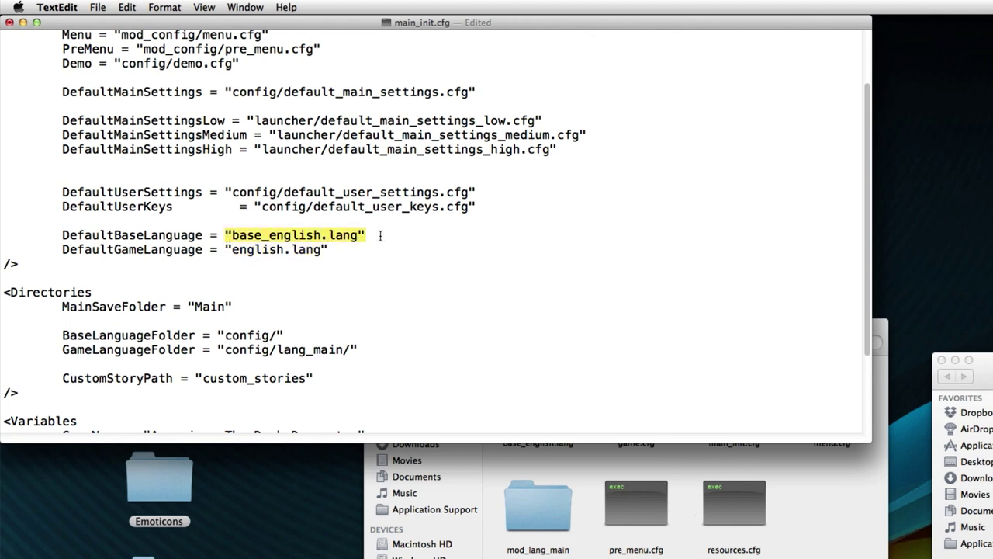
left_click(379, 235)
Check the language files in mod_config and its mod_lang_main subfolder, then return to mod_config
key("super+Tab")
left_click(524, 390)
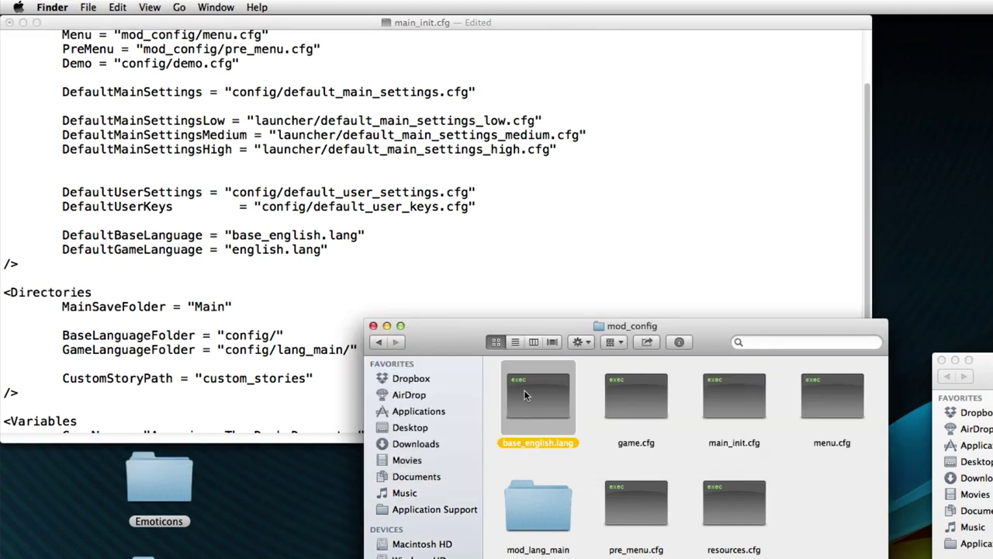
left_click(588, 481)
double_click(545, 504)
left_click(533, 405)
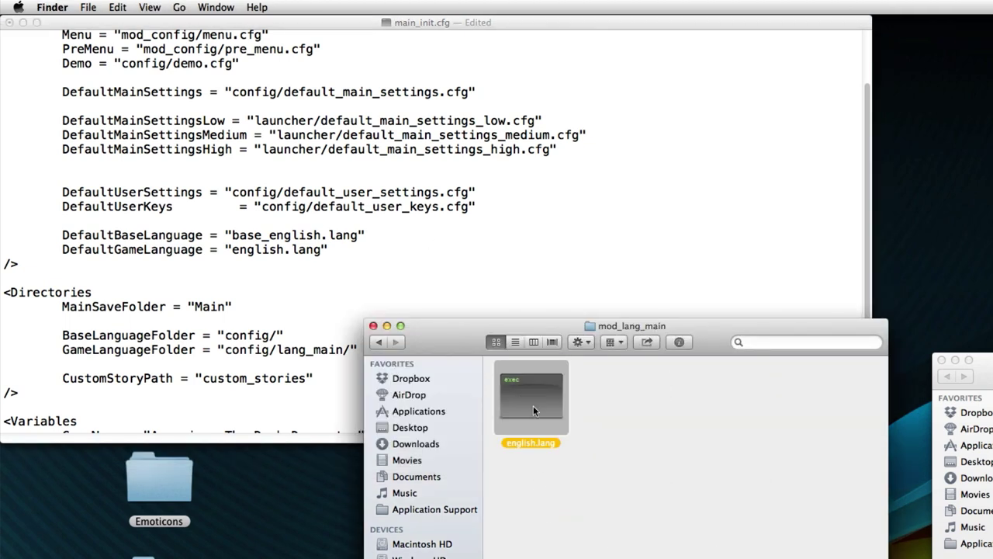
left_click(643, 461)
left_click(378, 342)
Change the DefaultGameLanguage value in main_init.cfg to "mod_english.lang"
left_click(297, 270)
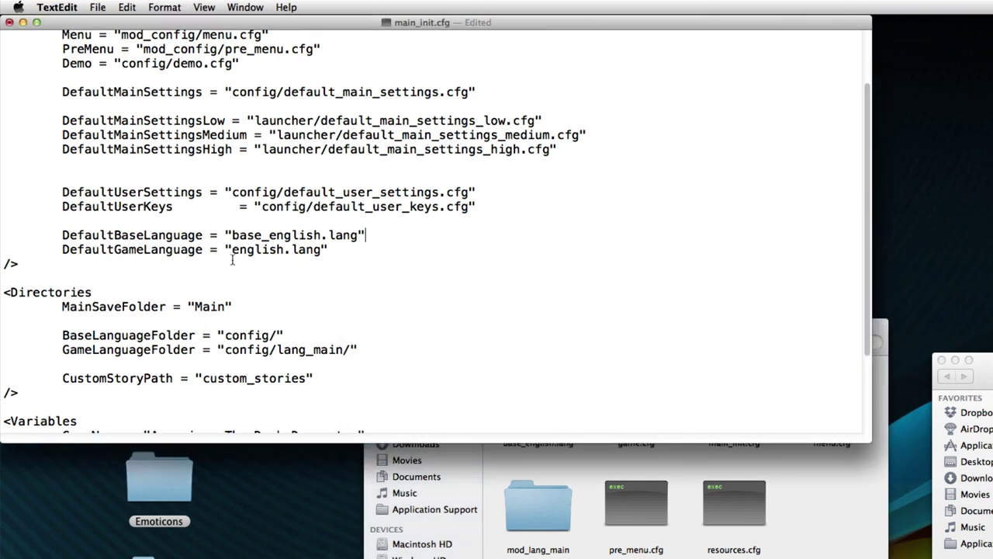
type("mod")
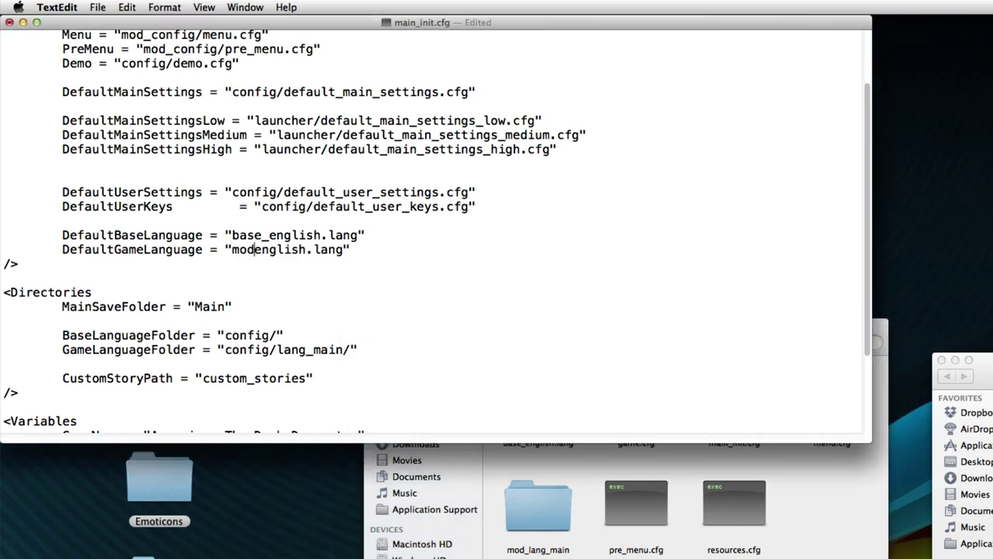
type("_")
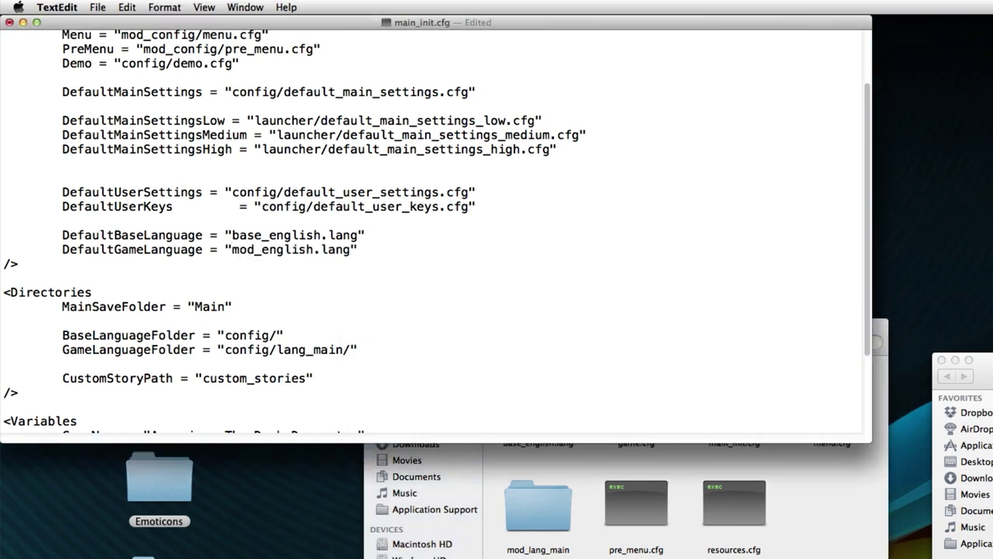
Change the DefaultGameLanguage value in main_init.cfg to "mod_lang_main/english.lang"
type("lan")
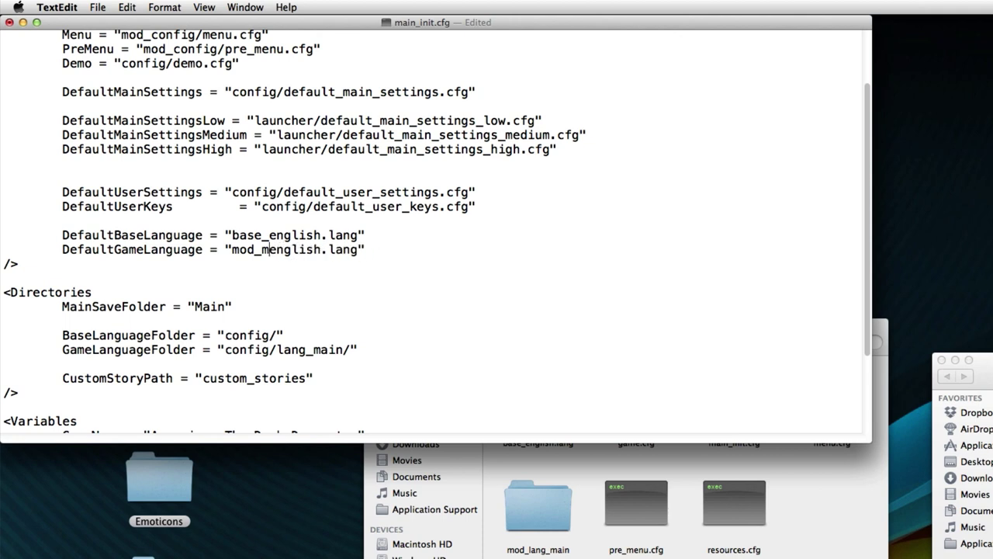
type("g_main")
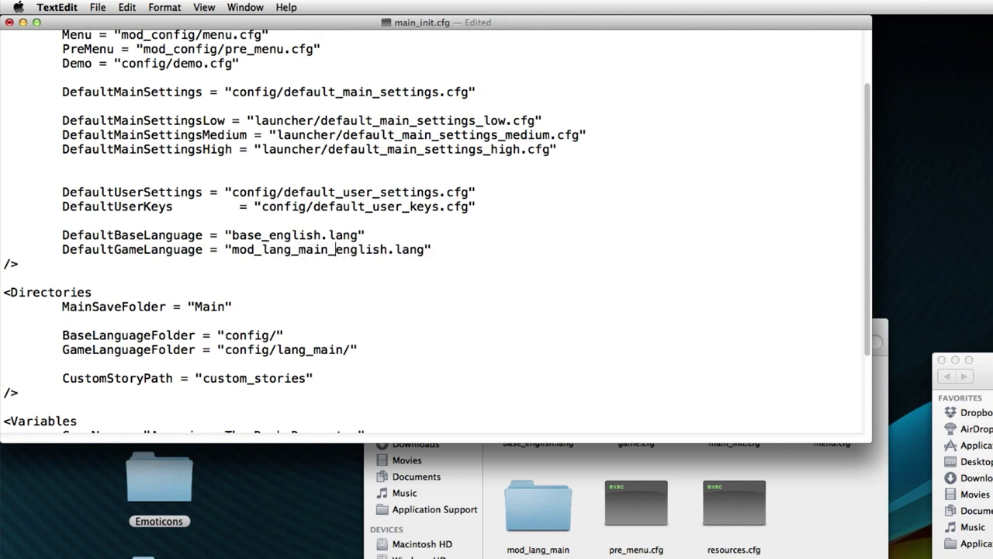
type("/")
Check the language file name inside the mod_lang_main folder, then save main_init.cfg
left_click(520, 493)
double_click(556, 511)
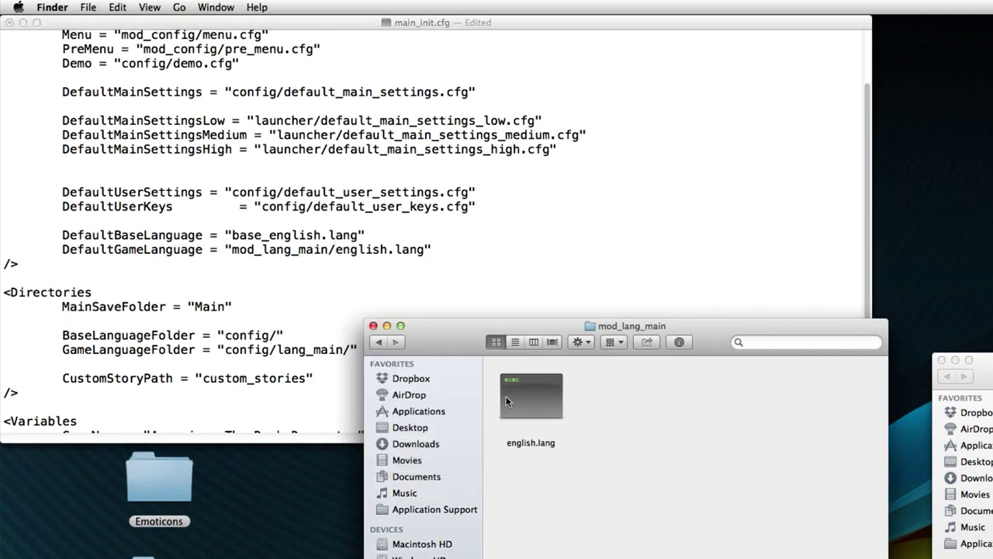
left_click(379, 342)
left_click_drag(502, 331, 502, 358)
left_click(427, 273)
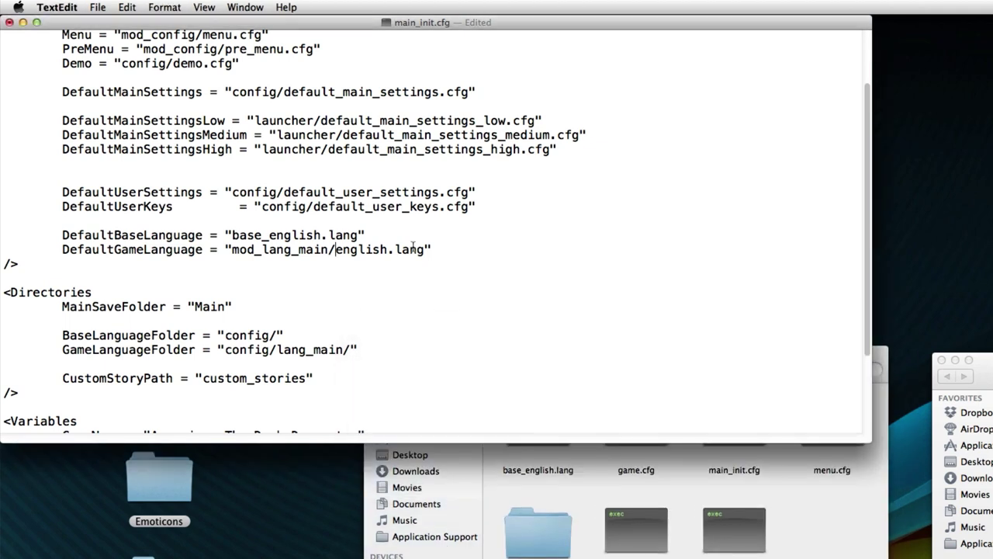
key("super+s")
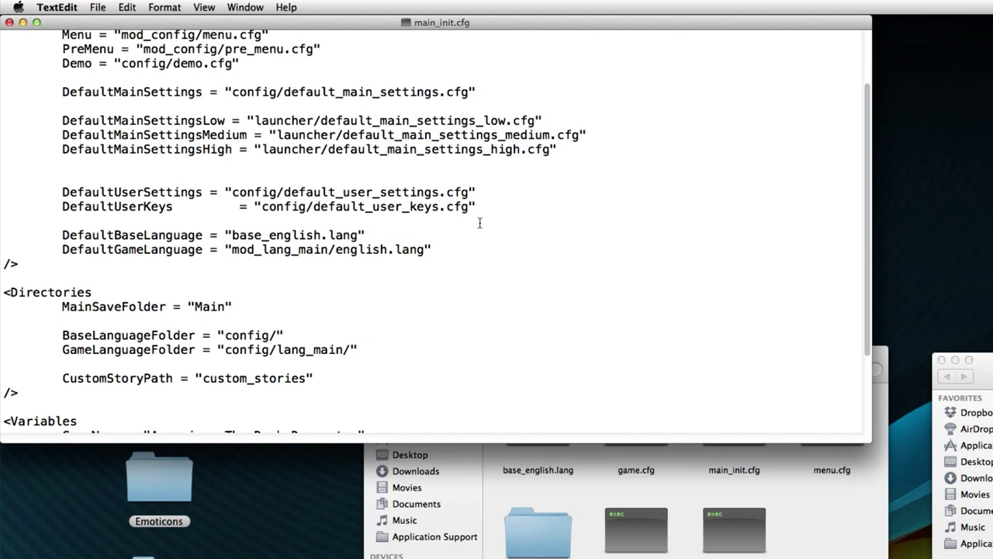
Set the MainSaveFolder entry in the Directories section to "Mod"
scroll(180, 293, "down", 2)
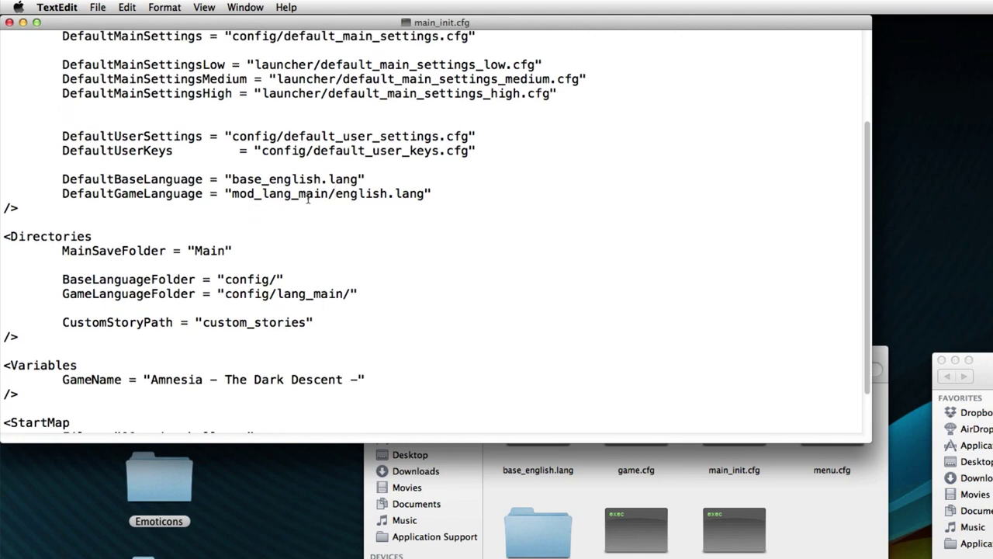
left_click_drag(330, 194, 233, 194)
left_click(236, 194)
scroll(28, 233, "down", 2)
left_click_drag(69, 215, 137, 215)
left_click(137, 213)
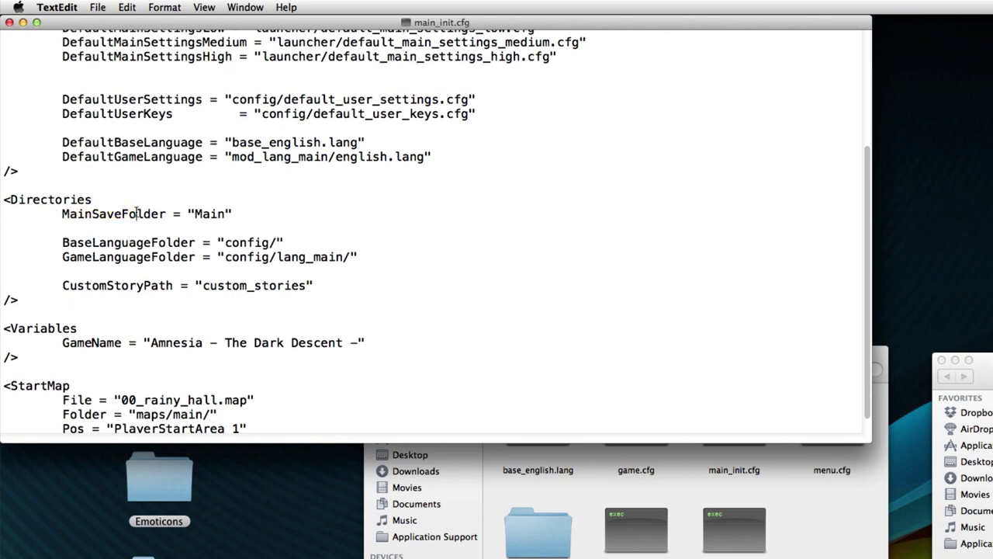
double_click(208, 213)
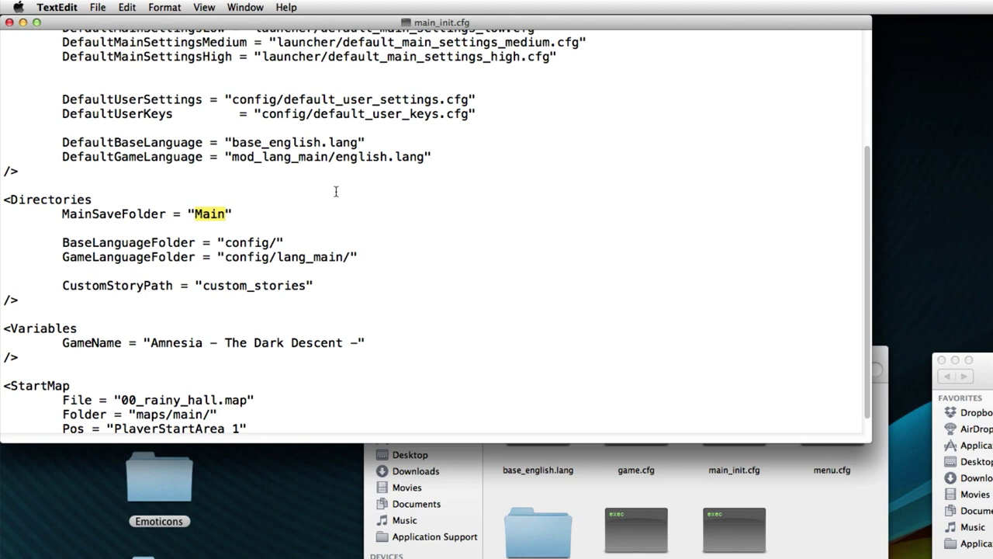
type("Mod")
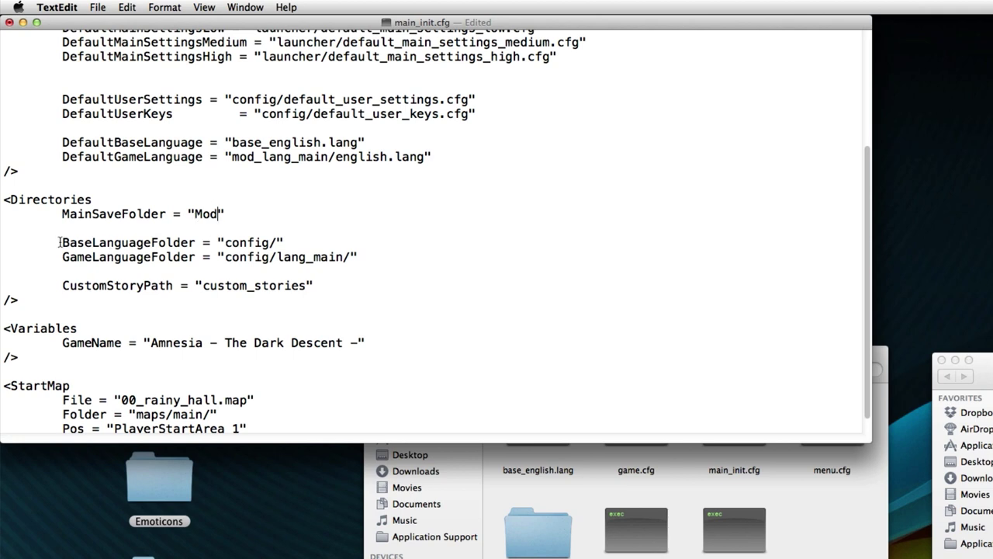
Set BaseLanguageFolder to "mod_config/" and GameLanguageFolder to "mod_config/mod_lang_main/" in the Directories section
left_click_drag(60, 242, 194, 243)
left_click(225, 242)
type("mod_")
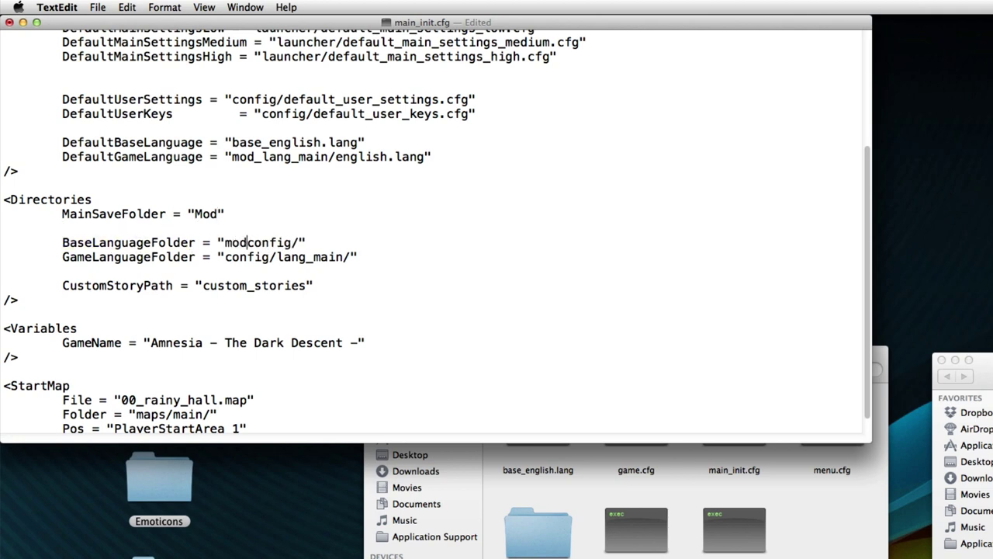
left_click(226, 257)
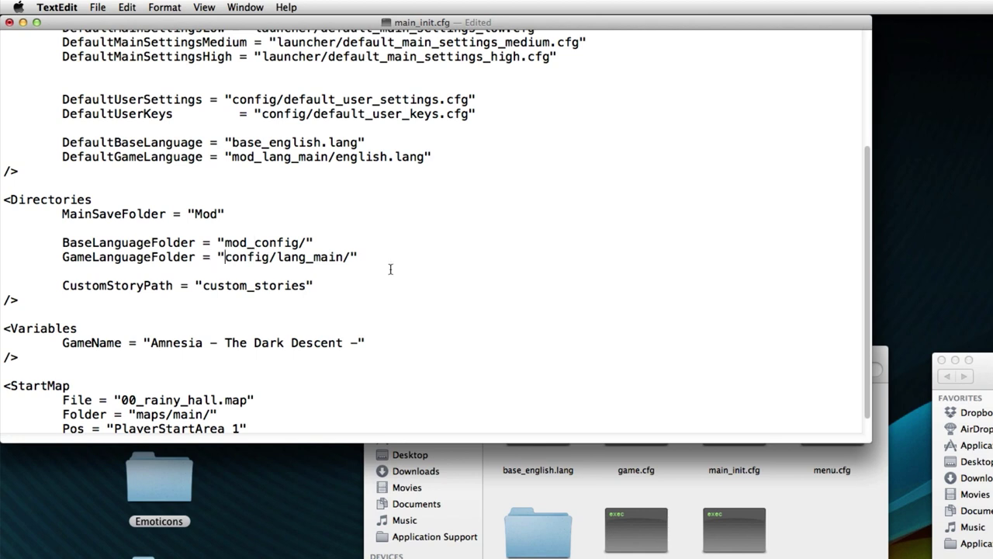
type("_")
type("mod")
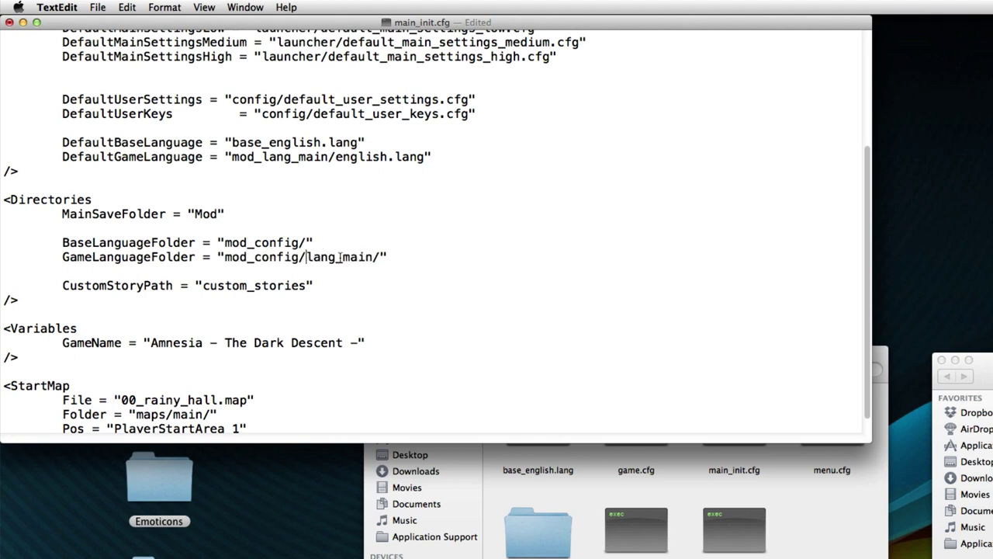
type("mod_")
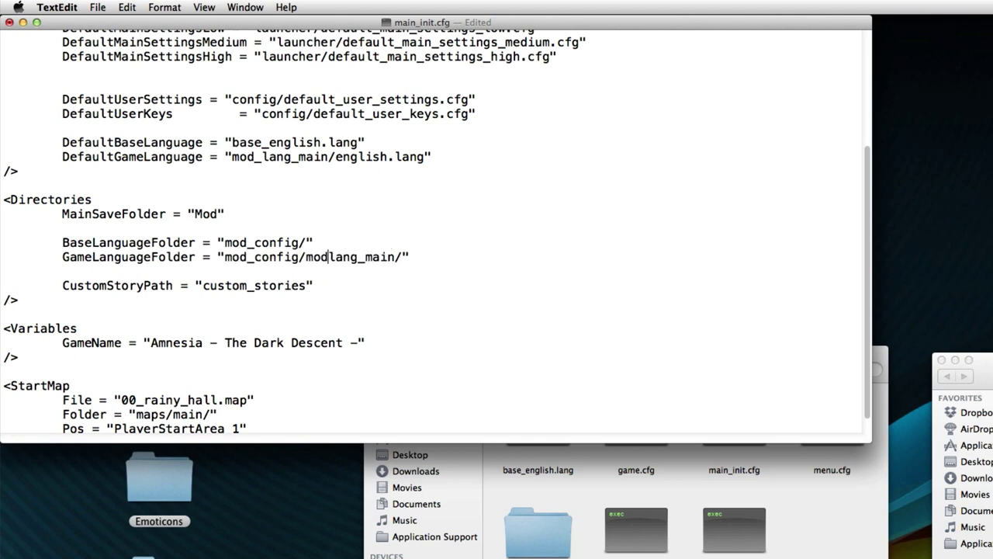
Remove the folder prefix from the DefaultGameLanguage value so it reads "english.lang"
left_click(518, 514)
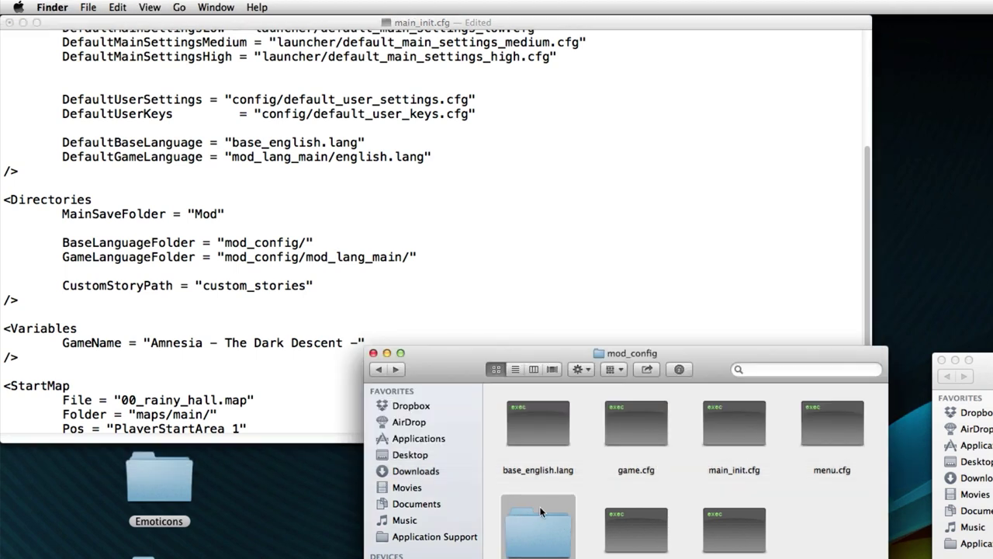
left_click(277, 174)
left_click_drag(233, 156, 210, 157)
key("BackSpace")
Compare the BaseLanguageFolder and GameLanguageFolder paths with the DefaultGameLanguage file name
left_click_drag(209, 257, 417, 257)
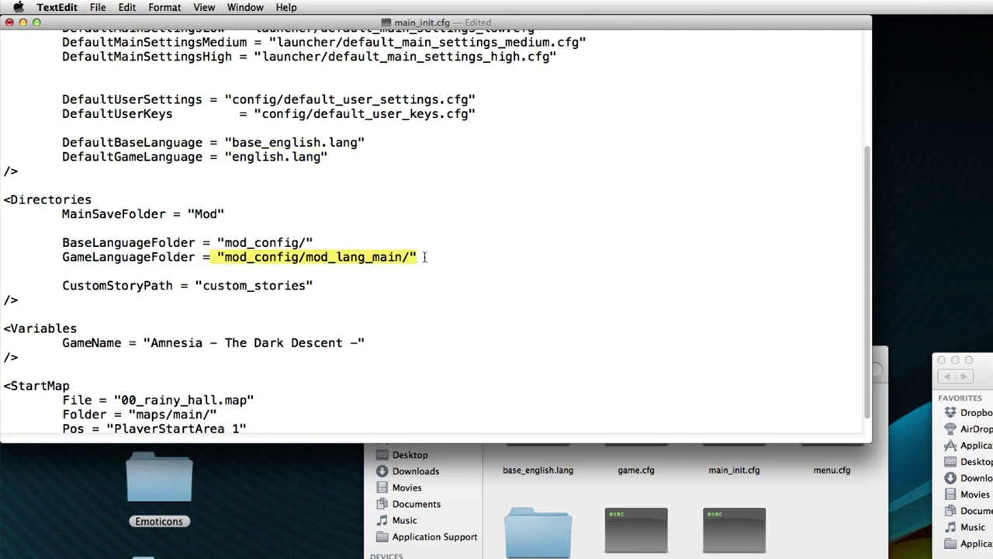
left_click(442, 252)
left_click_drag(225, 257, 418, 259)
left_click_drag(232, 157, 339, 158)
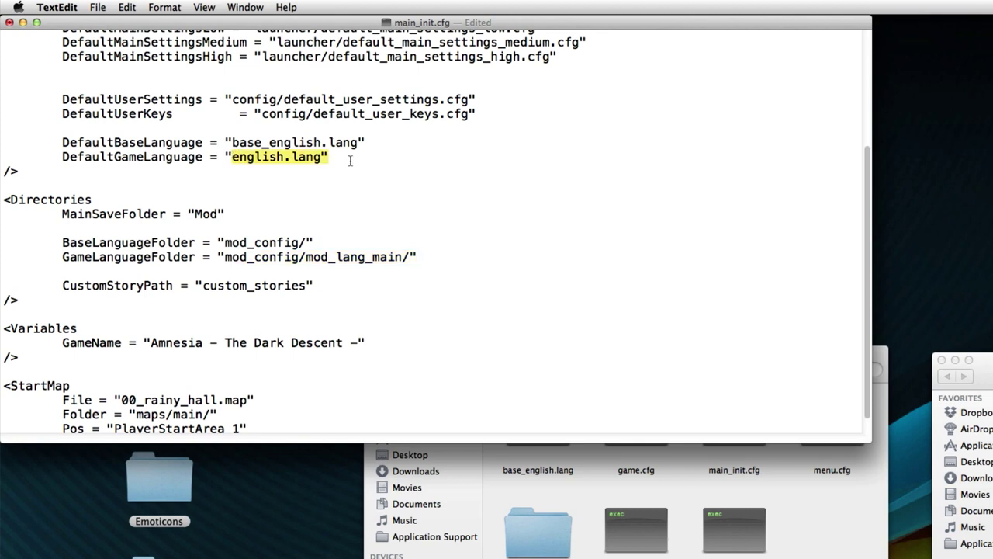
left_click(350, 160)
double_click(378, 244)
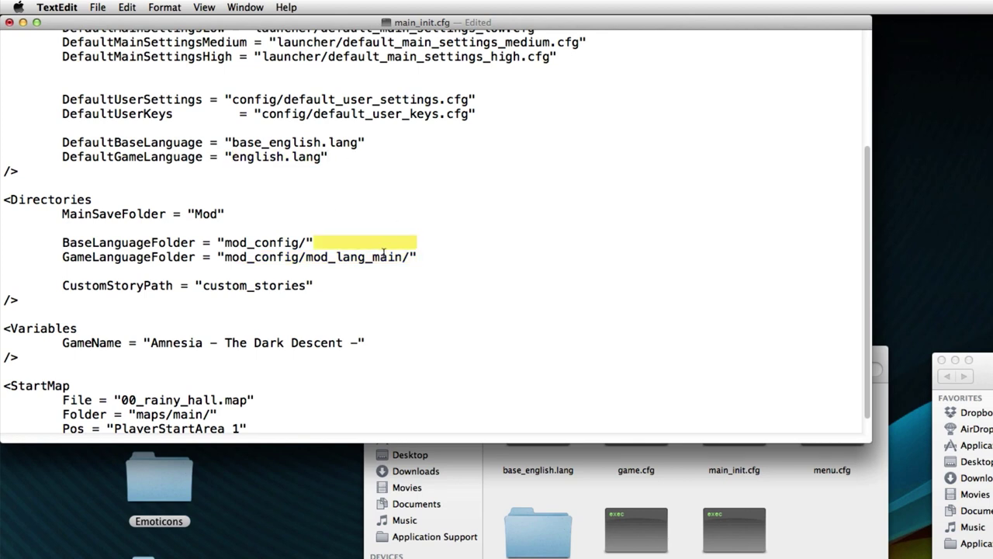
double_click(385, 256)
left_click(388, 247)
mouse_move(330, 157)
left_mouse_down()
mouse_move(94, 143)
mouse_move(86, 113)
mouse_move(16, 72)
mouse_move(233, 116)
mouse_move(331, 158)
left_mouse_up()
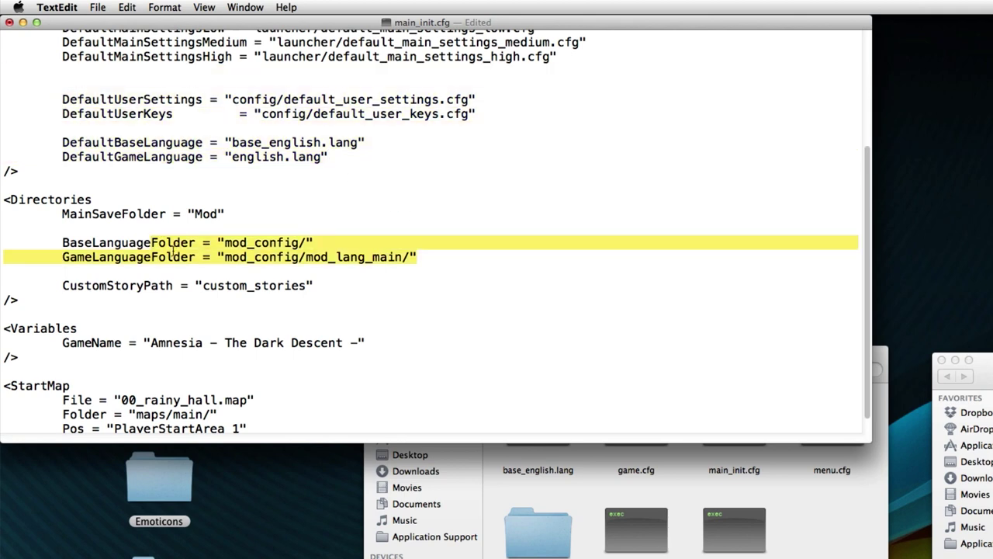
left_click(224, 257)
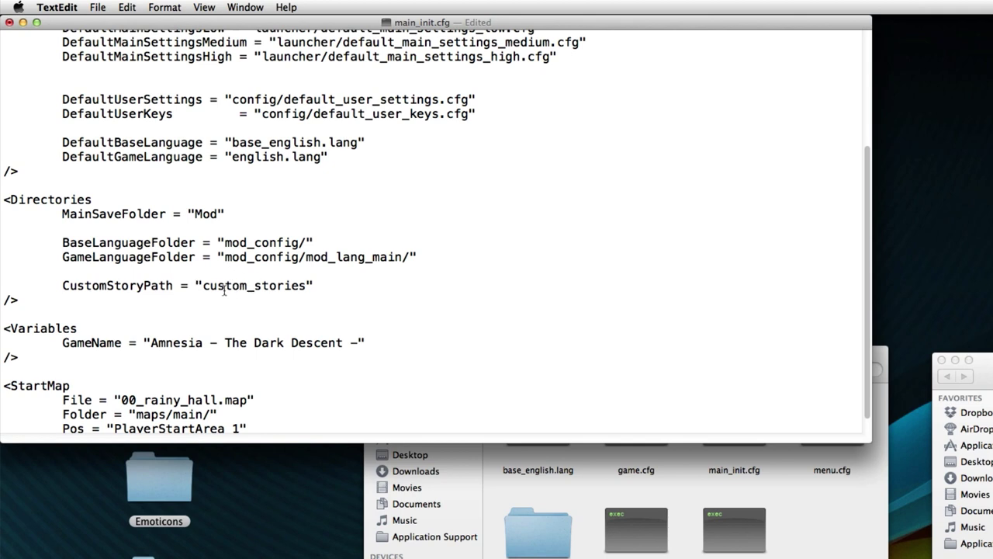
Replace the word "Dark" with "Modded" in the GameName value under Variables in main_init.cfg
left_click_drag(345, 290, 36, 284)
left_click(84, 285)
scroll(217, 277, "down", 1)
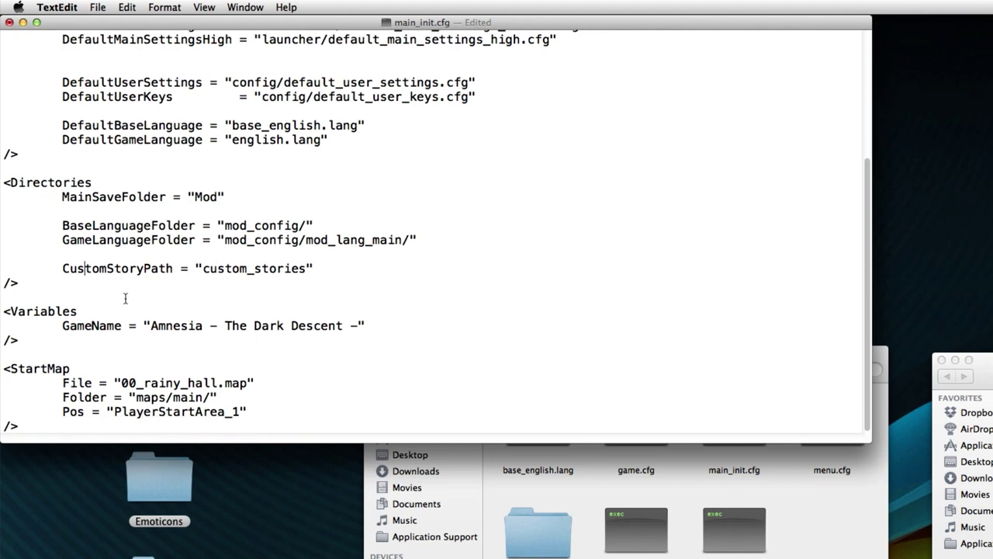
left_click_drag(61, 328, 355, 328)
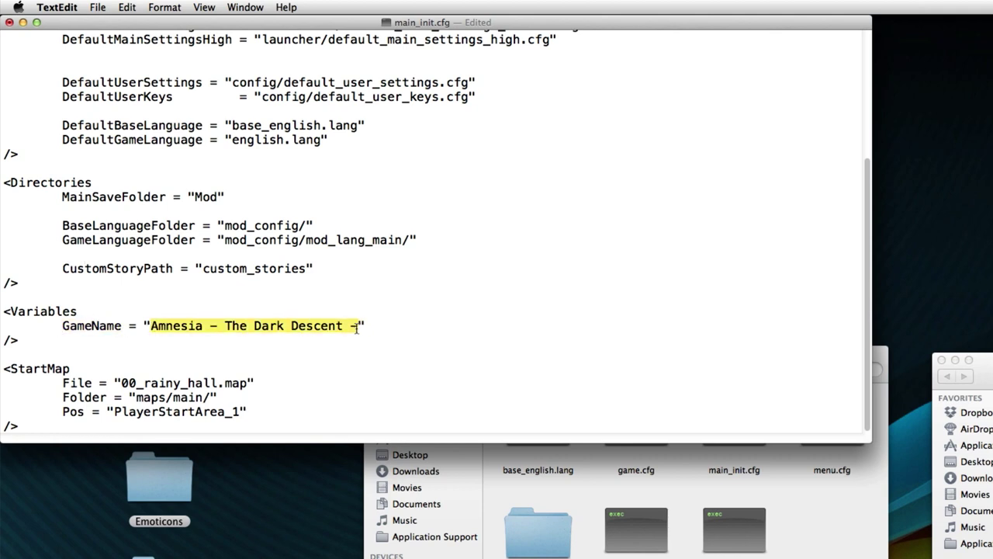
key("Left")
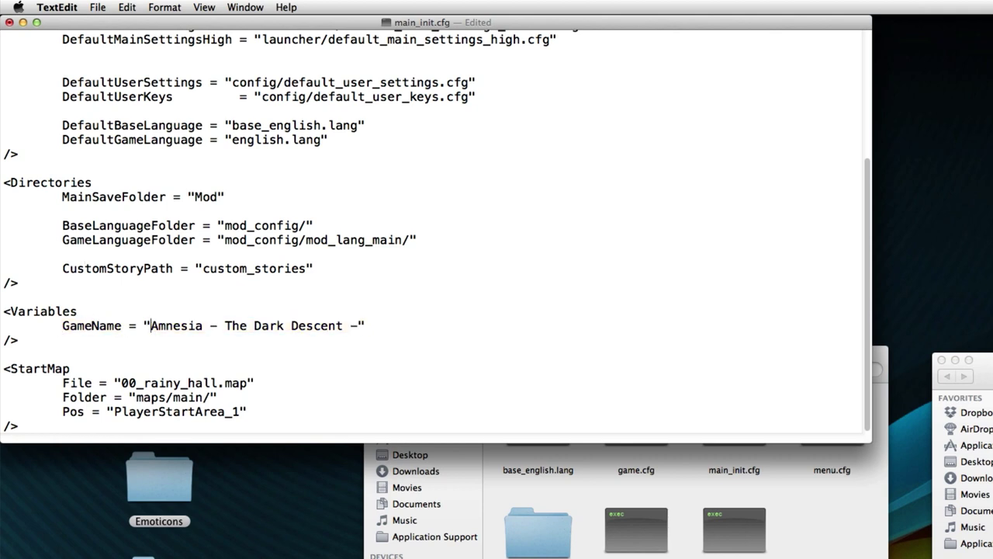
mouse_move(227, 325)
left_mouse_down()
mouse_move(322, 326)
mouse_move(225, 325)
left_mouse_up()
key("Right")
key("shift+Right")
key("shift+Right")
key("shift+Right")
type("Modded")
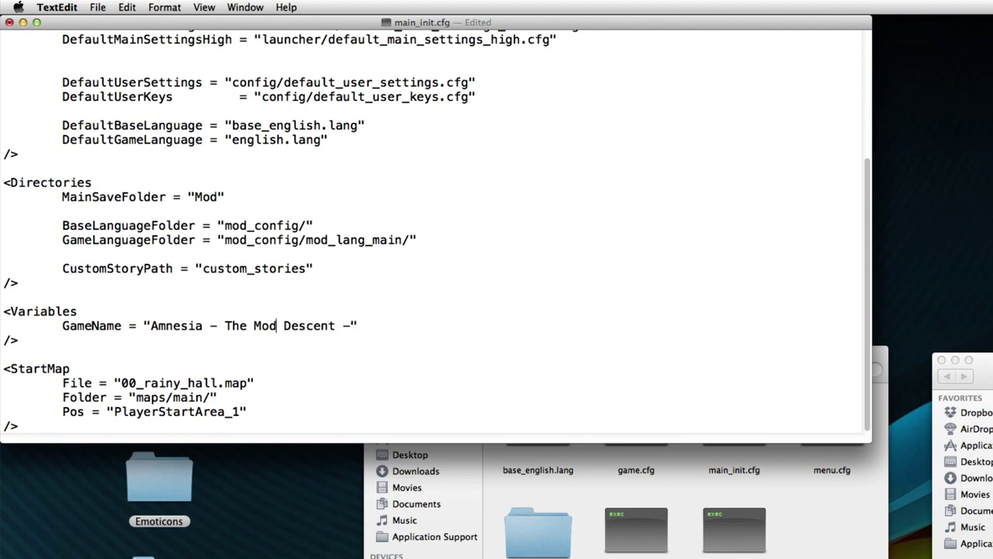
Replace the word "Descent" with "Mod" in GameName so it reads "Amnesia - The Modded Mod -"
key("shift+Right")
key("shift+Right")
key("shift+Right")
key("shift+Right")
key("shift+Right")
key("shift+Right")
key("shift+Right")
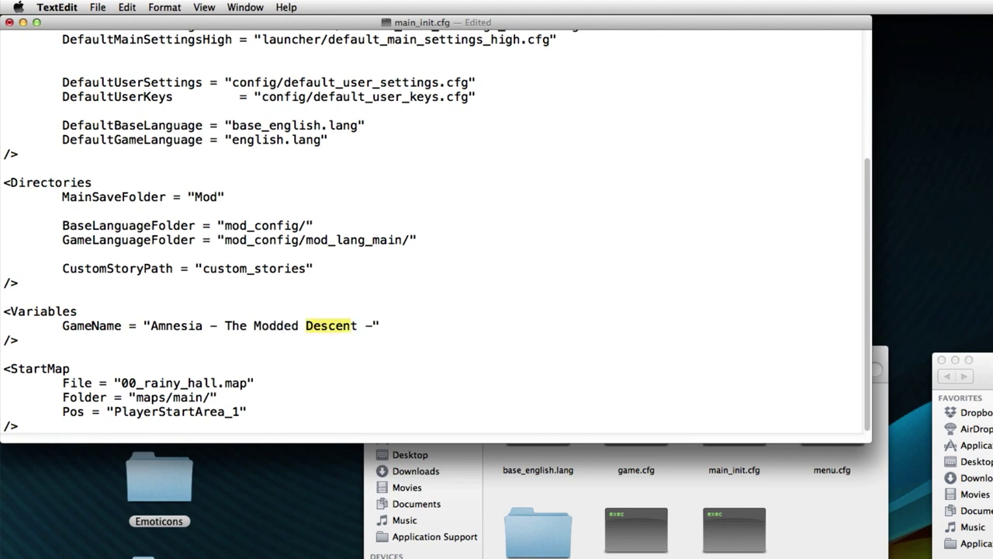
type("Mod")
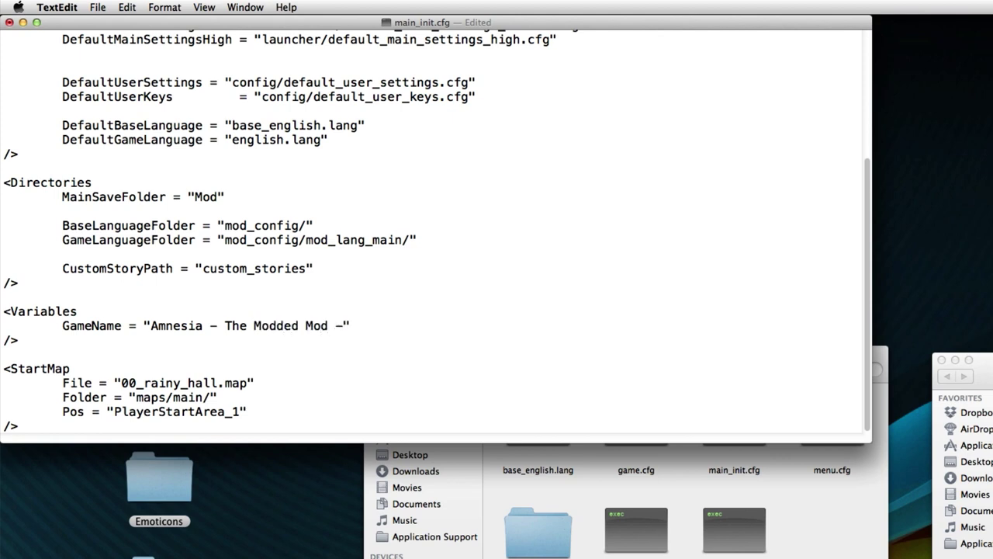
left_click(363, 327)
left_click_drag(346, 326, 133, 326)
left_click(166, 327)
Change the StartMap Folder value to "mod_maps/"
left_click_drag(90, 368, 28, 371)
left_click(22, 369)
left_click_drag(51, 398, 123, 397)
left_click(136, 396)
type("mod_")
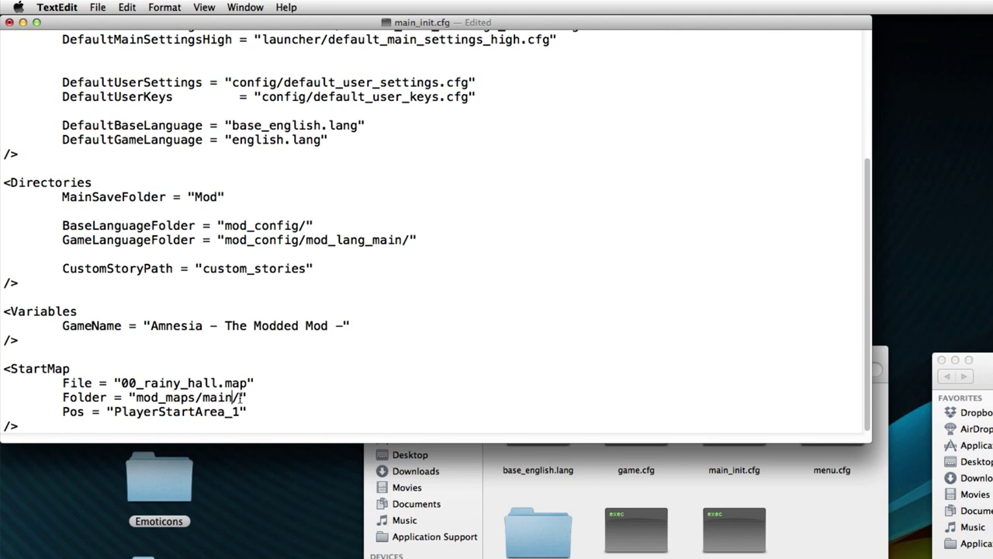
left_click_drag(240, 397, 202, 398)
key("BackSpace")
Check the contents of the mod_maps folder in Finder and append "ch01" to the StartMap Folder path
left_click(587, 553)
left_click(378, 369)
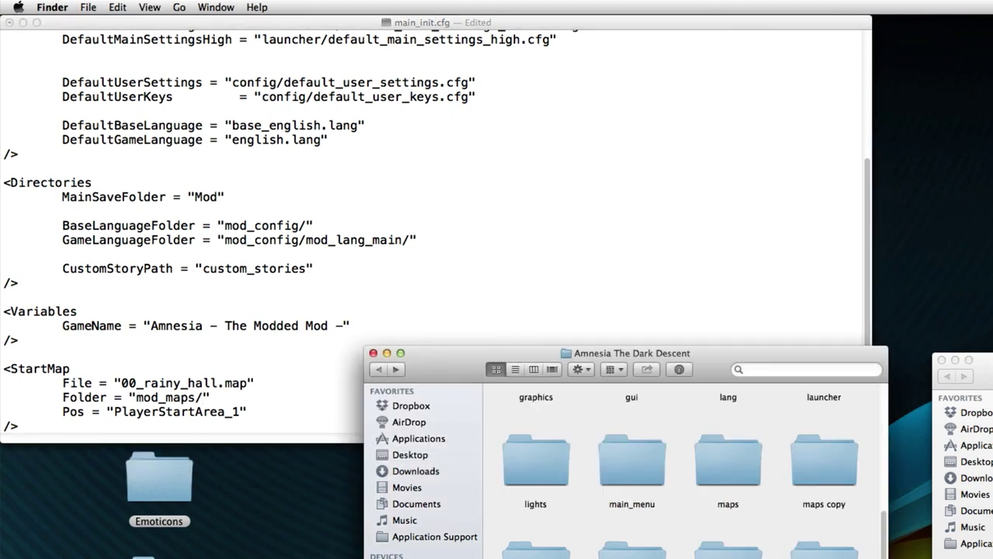
double_click(824, 547)
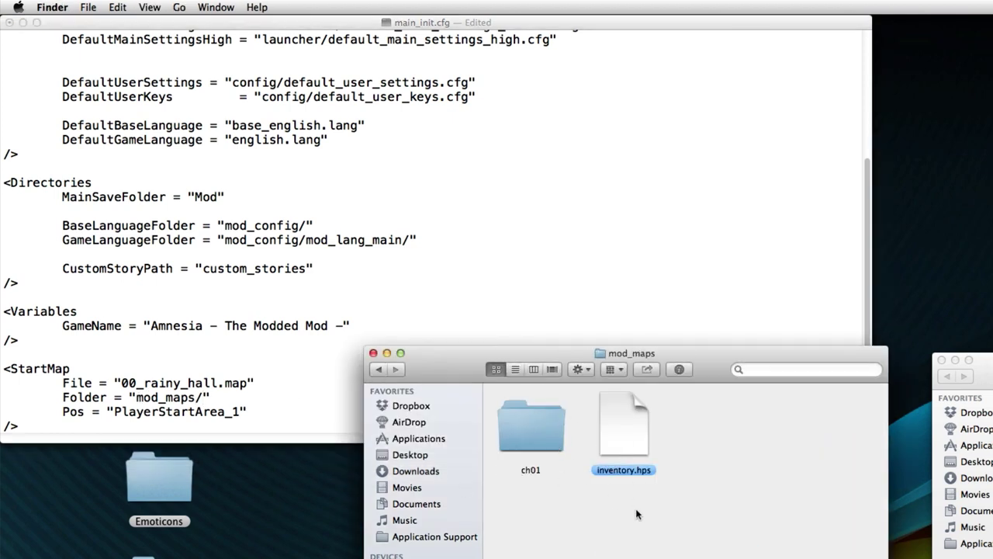
left_click(229, 403)
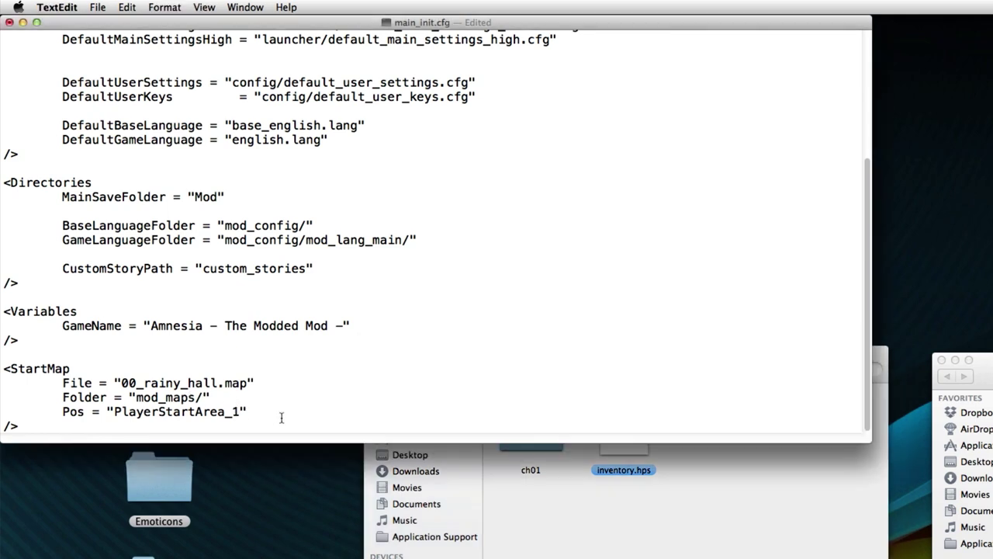
type("ch01")
Review the game directory's folders in Finder and remove "ch01" from the StartMap Folder path
left_click(547, 541)
left_click(379, 369)
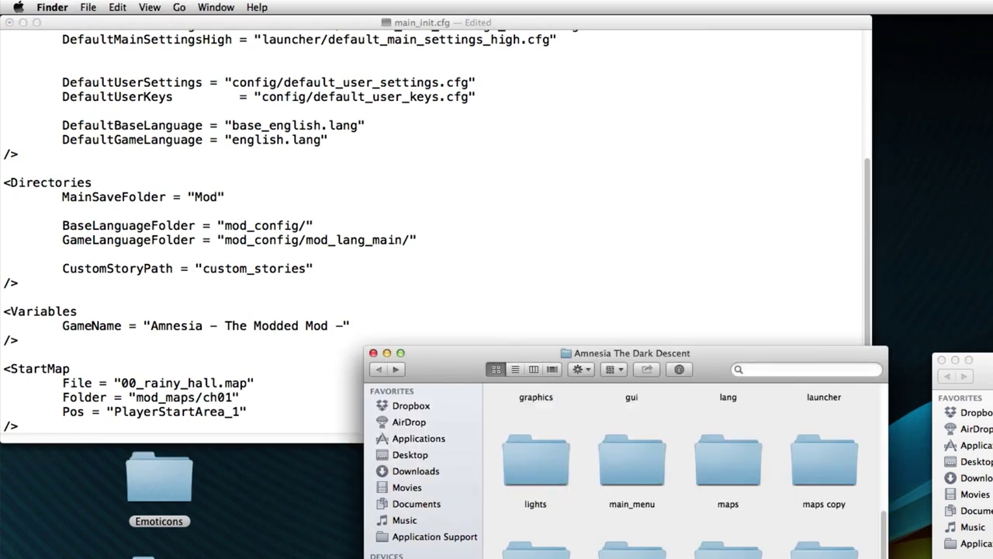
scroll(535, 504, "down", 3)
scroll(535, 504, "up", 3)
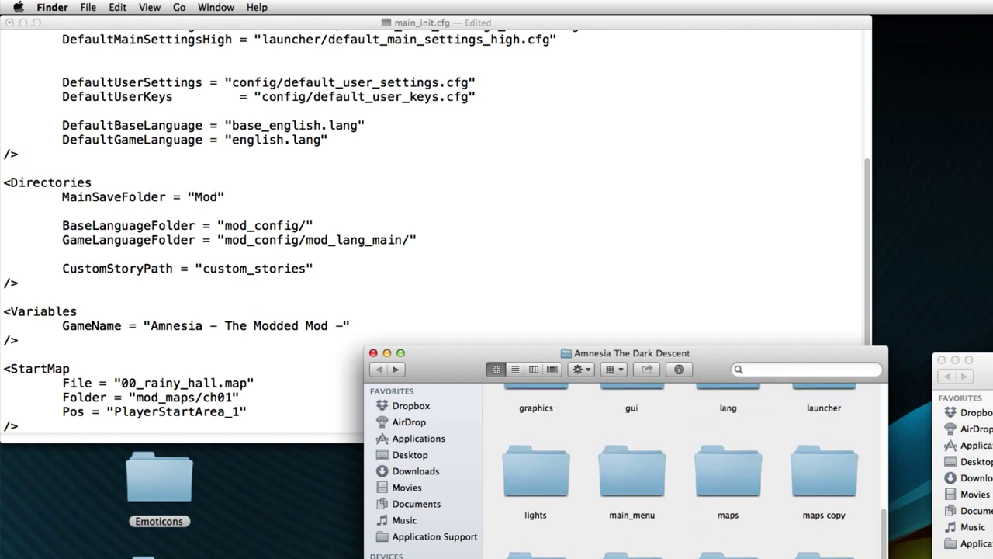
left_click(253, 380)
left_click_drag(242, 397, 203, 396)
left_click(133, 397)
left_click(238, 396)
left_click(197, 397)
key("BackSpace")
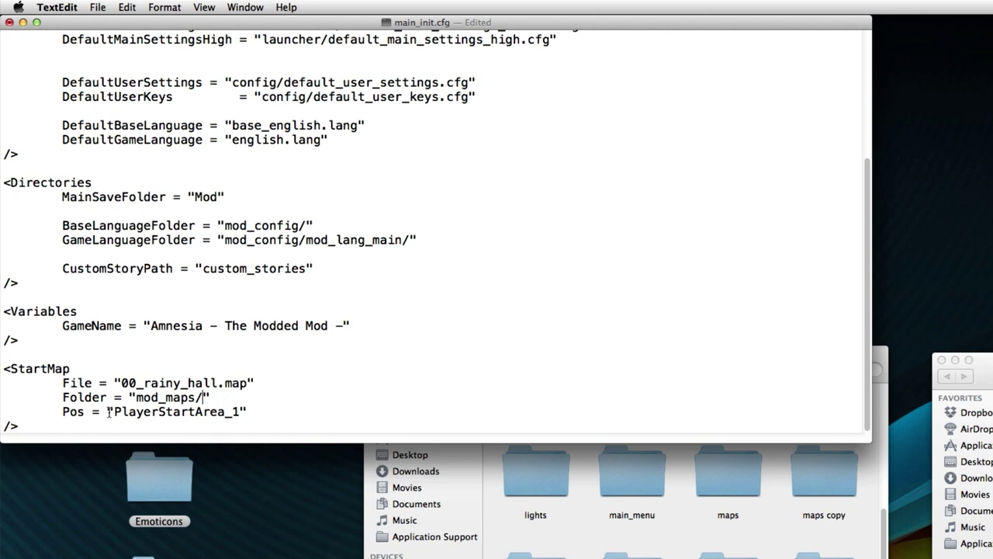
Review the StartMap Pos value and set the StartMap File to "Start.map"
left_click_drag(113, 411, 239, 413)
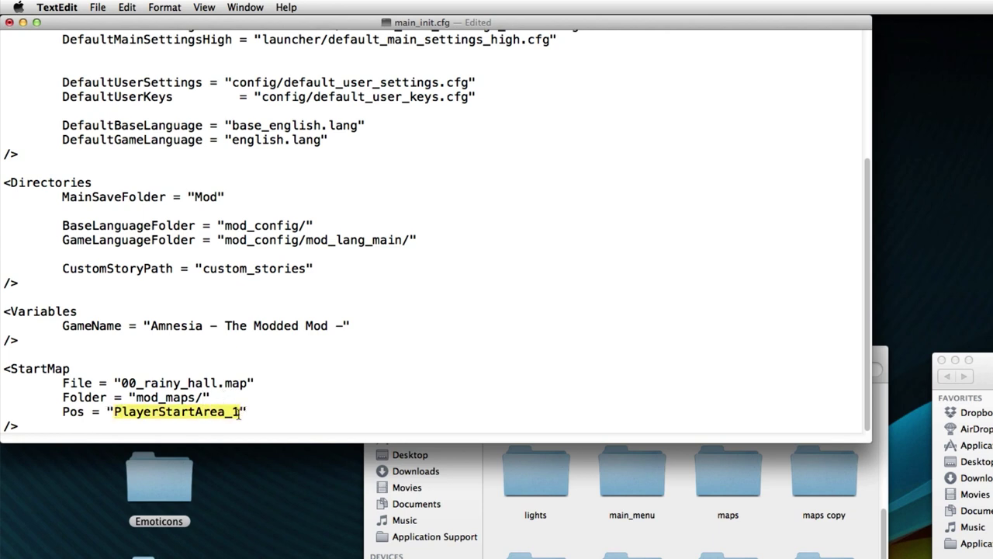
left_click(239, 413)
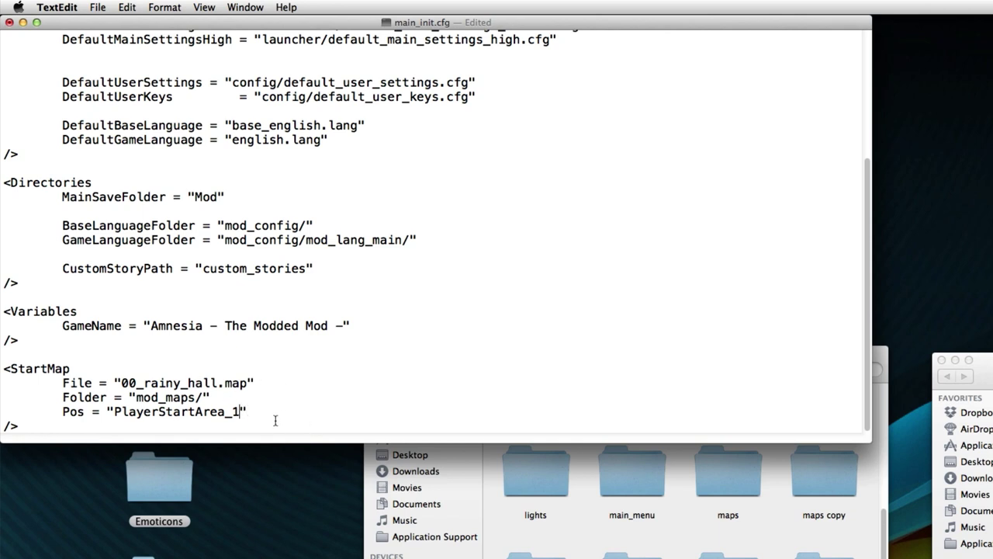
left_click_drag(238, 410, 39, 385)
left_click(93, 395)
left_click_drag(120, 383, 216, 383)
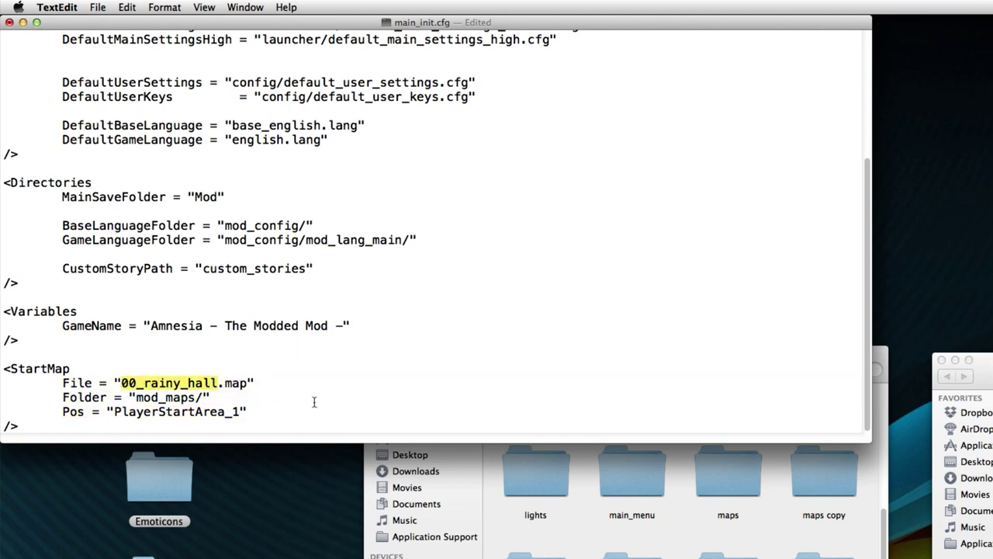
type("Start")
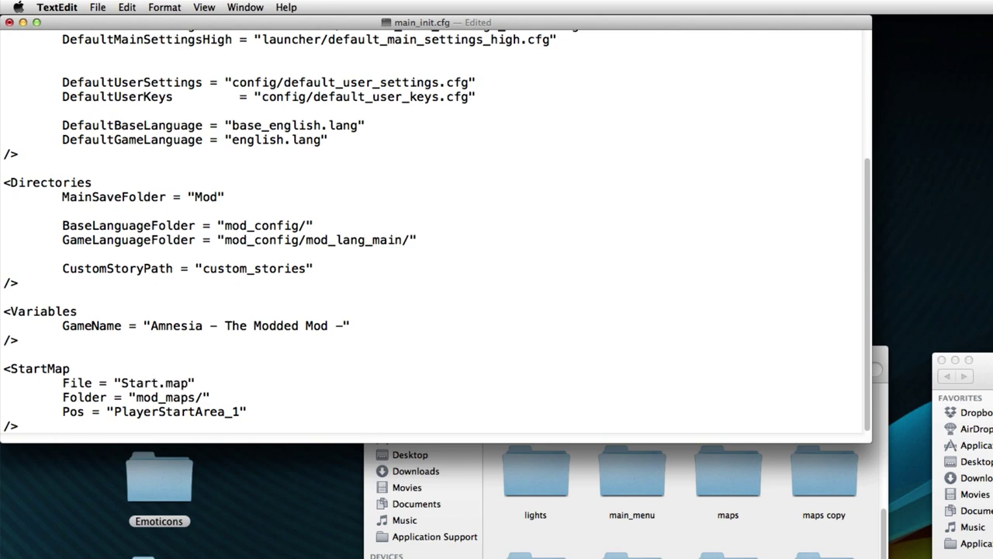
Review the StartMap File, Folder and Pos entries, then save and close main_init.cfg
left_click_drag(203, 383, 62, 383)
left_click(149, 383)
left_click_drag(219, 397, 62, 396)
left_click(264, 396)
left_click_drag(260, 413, 49, 412)
left_click(65, 413)
left_click(288, 414)
left_click(15, 413)
left_click(253, 411)
left_click(49, 412)
key("super+s")
left_click(9, 22)
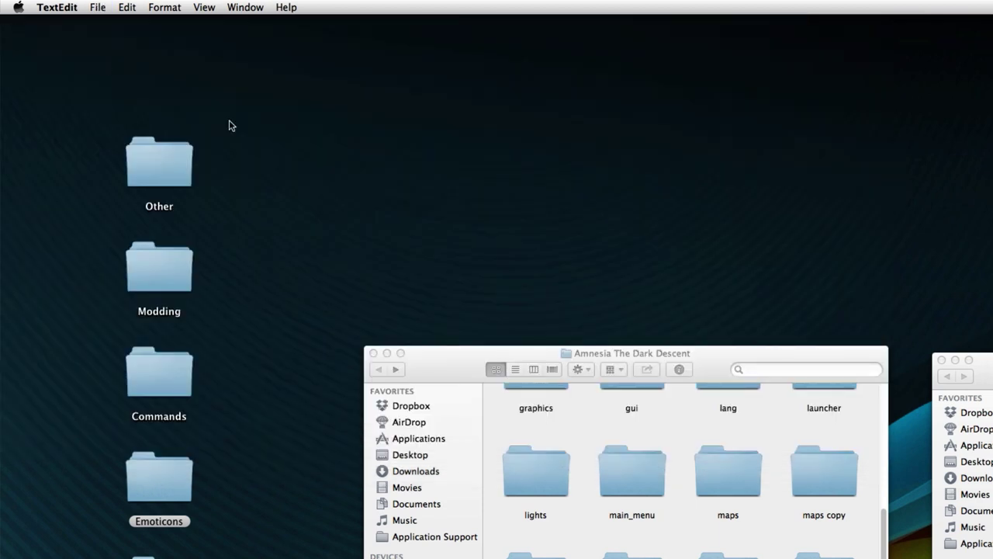
Switch to Finder and open the mod_config folder in the Amnesia The Dark Descent directory
left_click(677, 522)
double_click(672, 548)
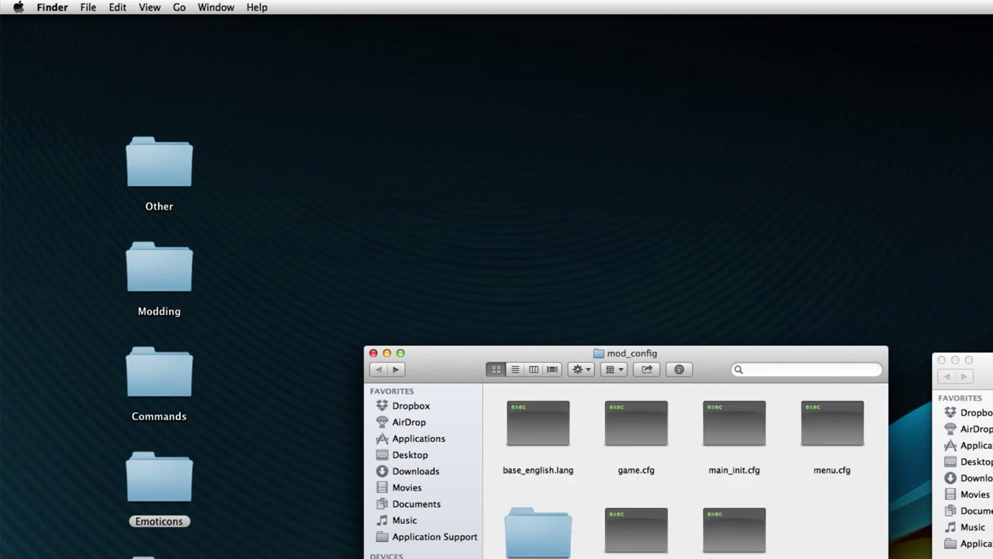
left_click(716, 431)
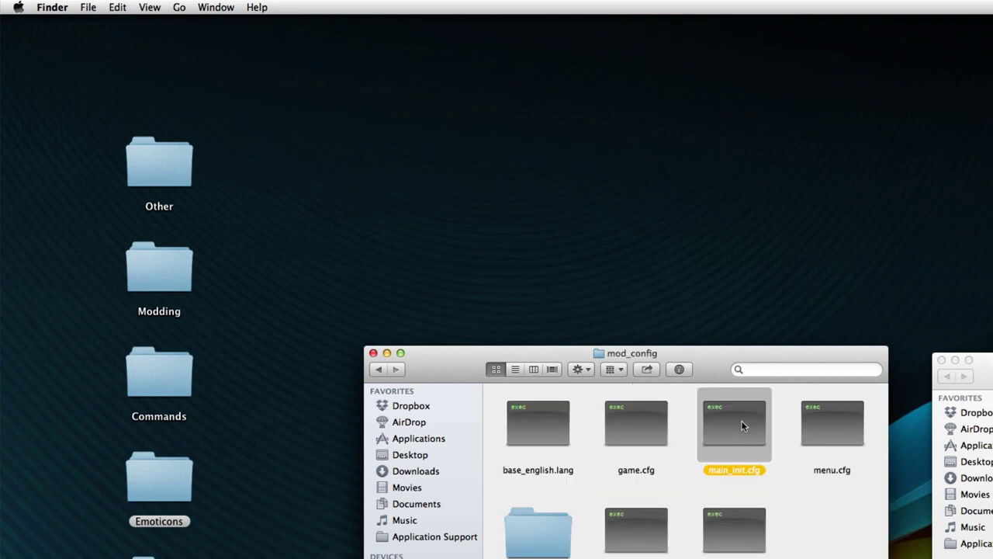
left_click(800, 510)
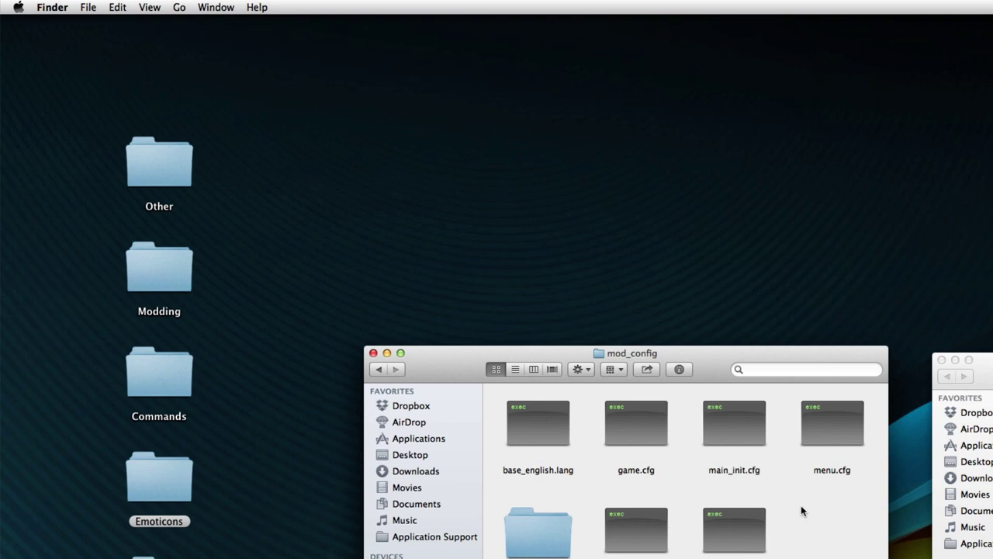
Open game.cfg, look through its gameplay settings such as Sound, Quest and fall damage, and close it
left_click(657, 439)
double_click(661, 434)
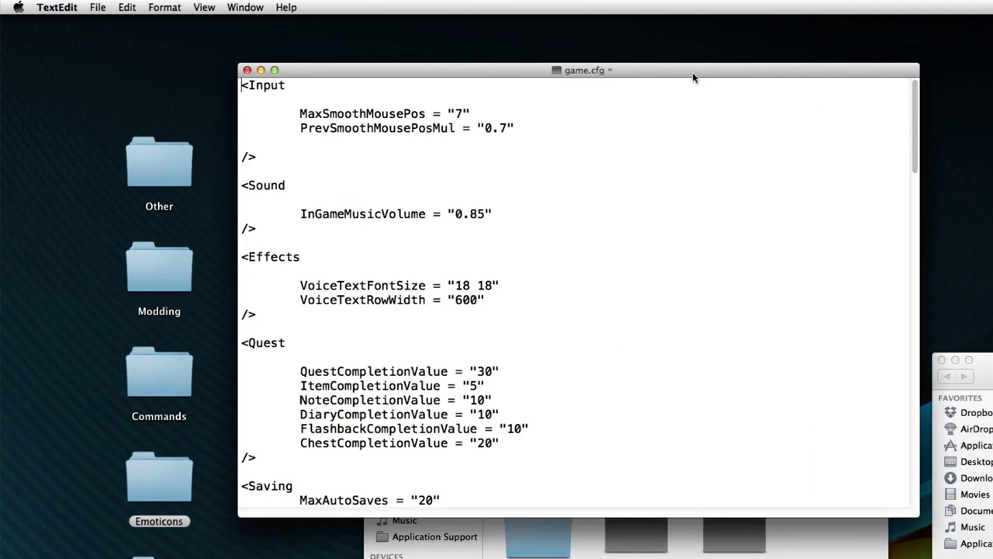
left_click_drag(693, 72, 574, 119)
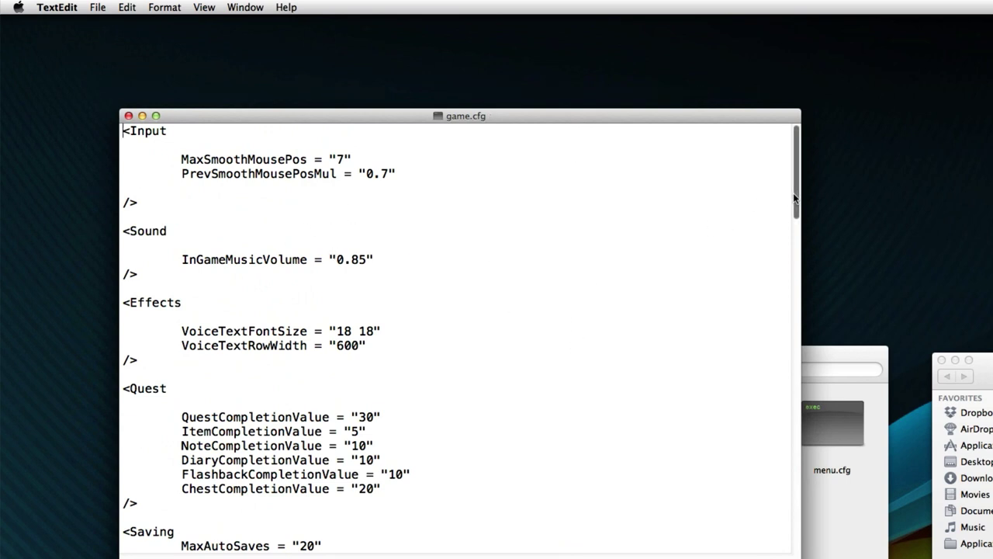
left_click_drag(797, 193, 788, 223)
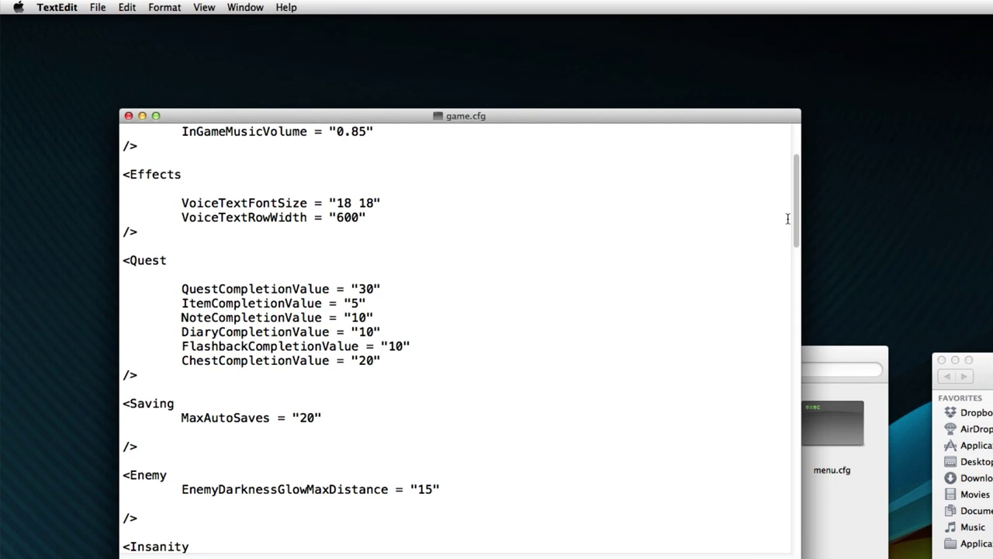
left_click_drag(797, 219, 784, 312)
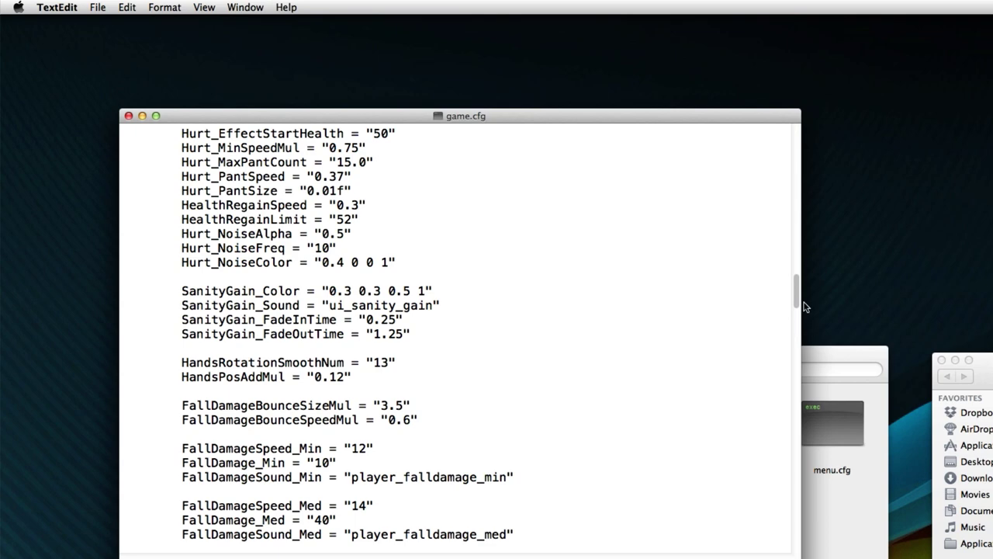
left_click_drag(799, 302, 812, 139)
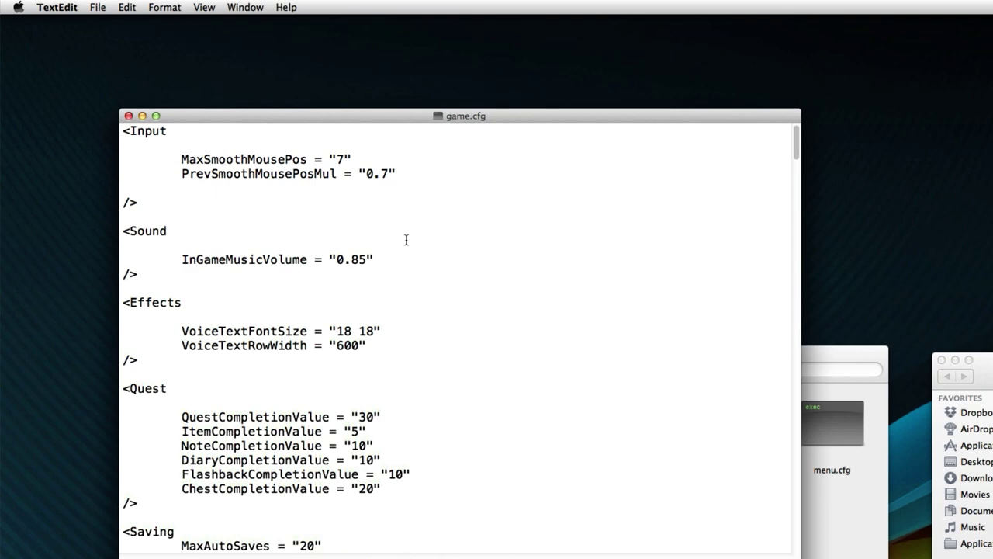
left_click(129, 116)
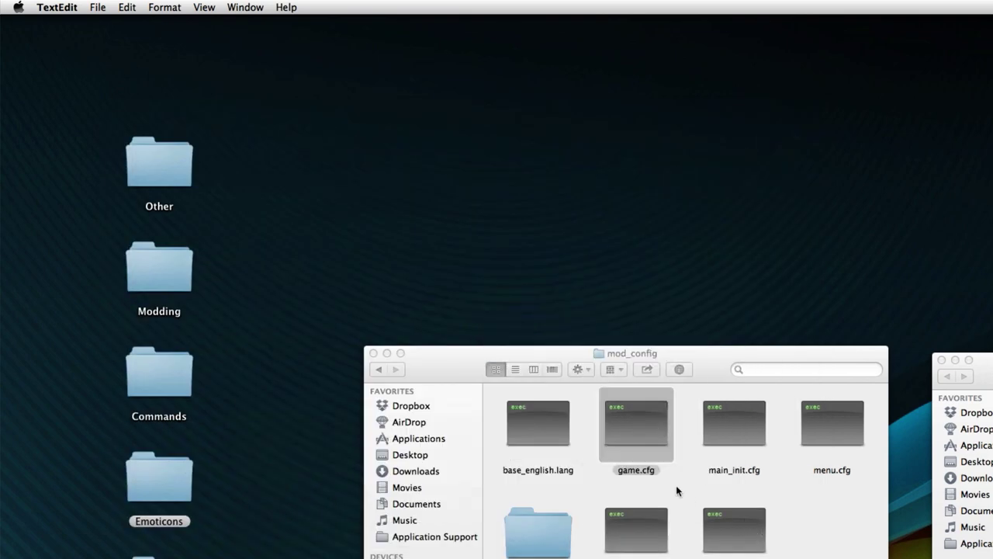
Open menu.cfg from the mod_config folder
left_click(676, 486)
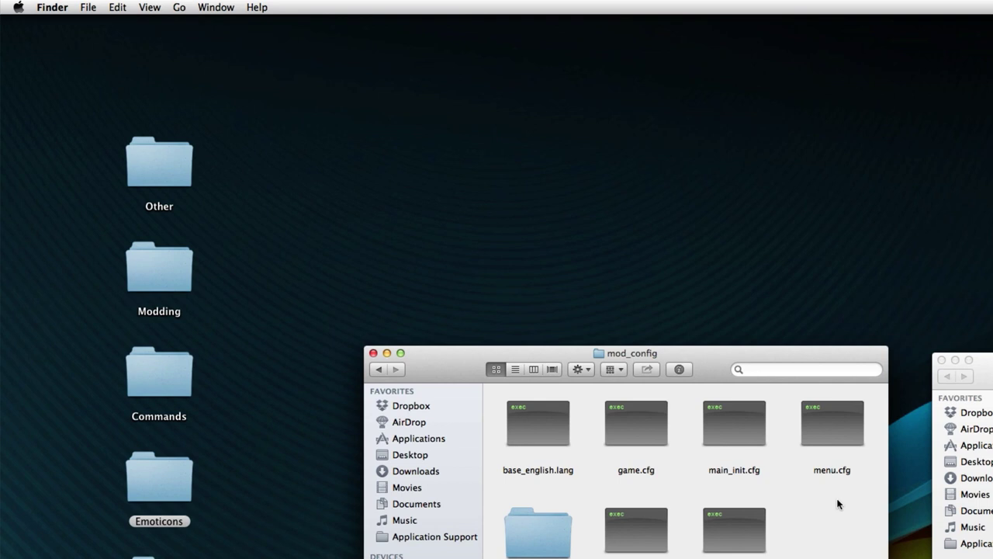
left_click(631, 434)
left_click(715, 481)
left_click(830, 426)
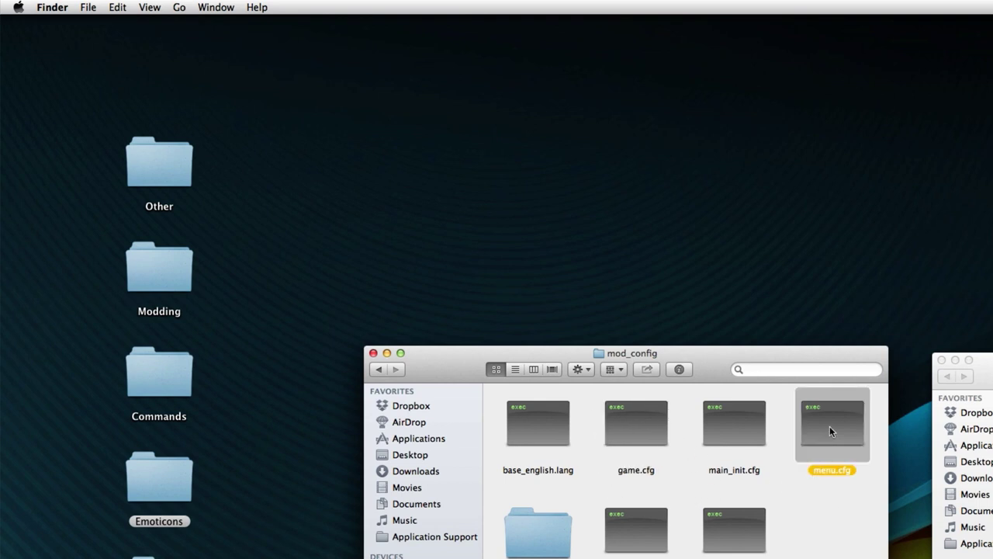
double_click(830, 423)
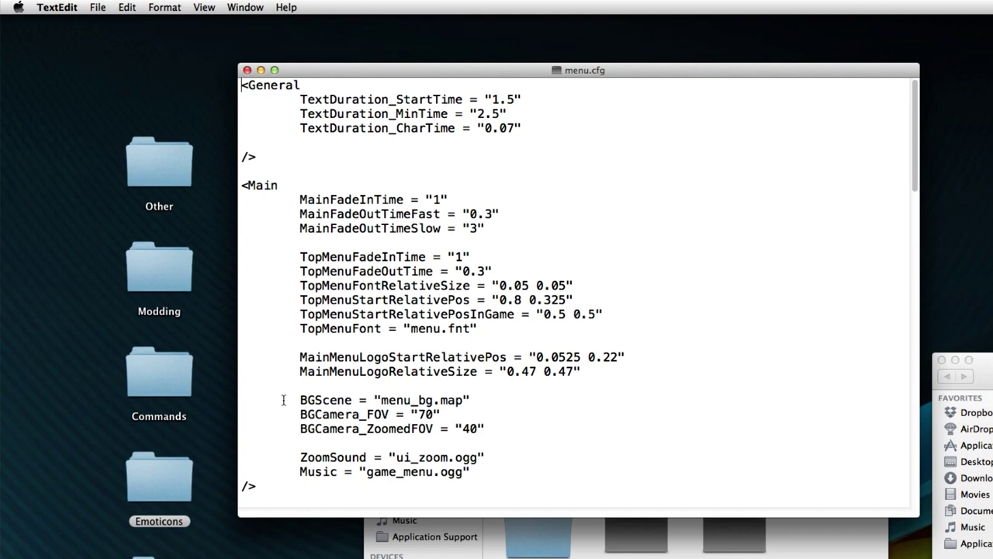
Examine the TextDuration settings in the General section of menu.cfg
left_click_drag(300, 399, 308, 399)
left_click_drag(298, 99, 503, 100)
left_click(589, 118)
left_click_drag(538, 132, 208, 100)
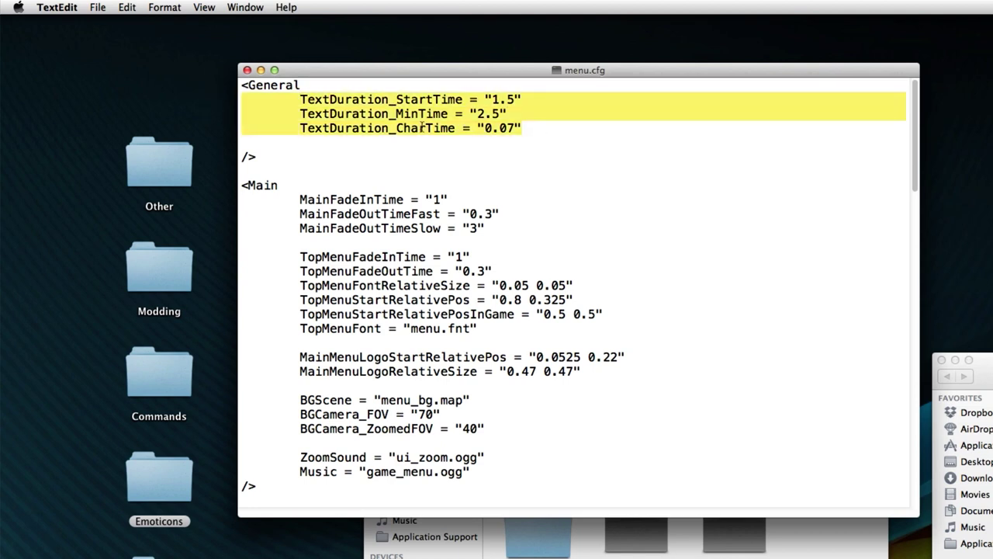
left_click(512, 127)
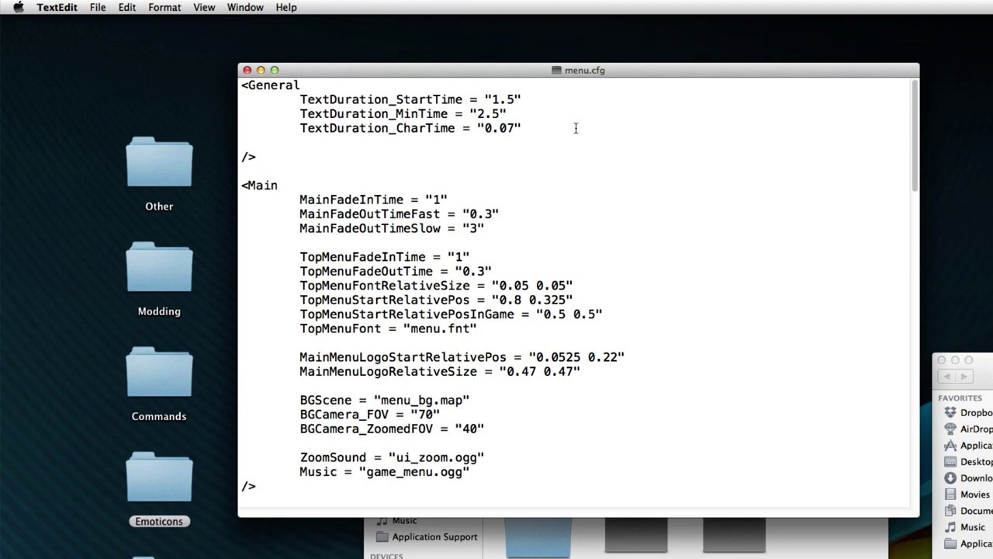
left_click_drag(581, 126, 277, 96)
left_click(276, 96)
left_click_drag(547, 128, 233, 89)
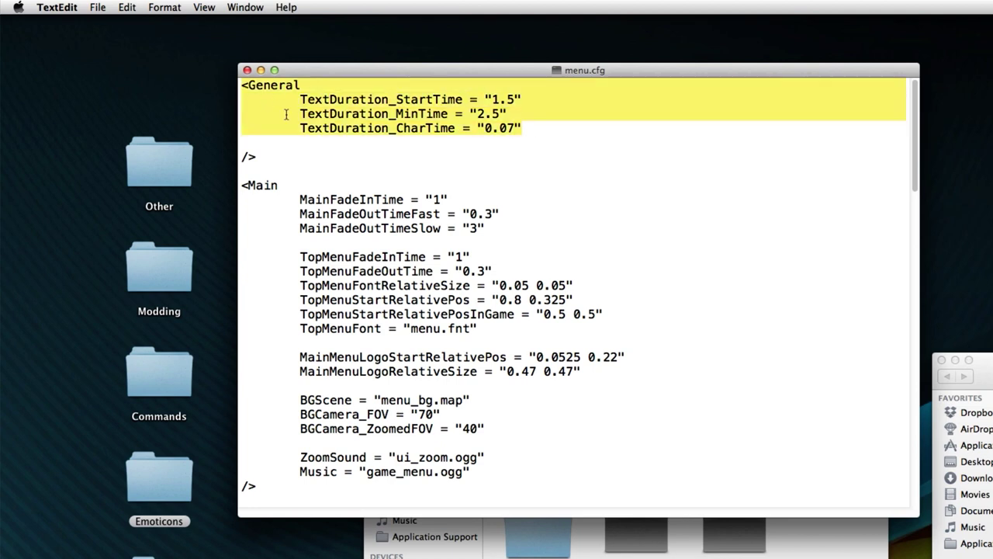
left_click(528, 126)
left_click_drag(528, 127, 347, 121)
left_click(455, 137)
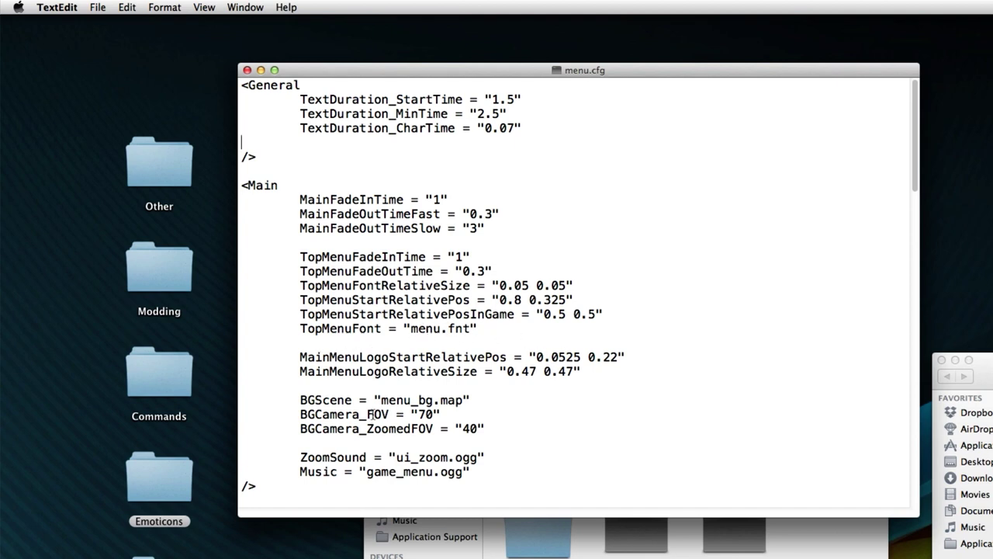
Prefix the BGScene map name in the Main section with "mod_" so it reads "mod_menu_bg.map"
left_click_drag(300, 399, 431, 400)
left_click(353, 400)
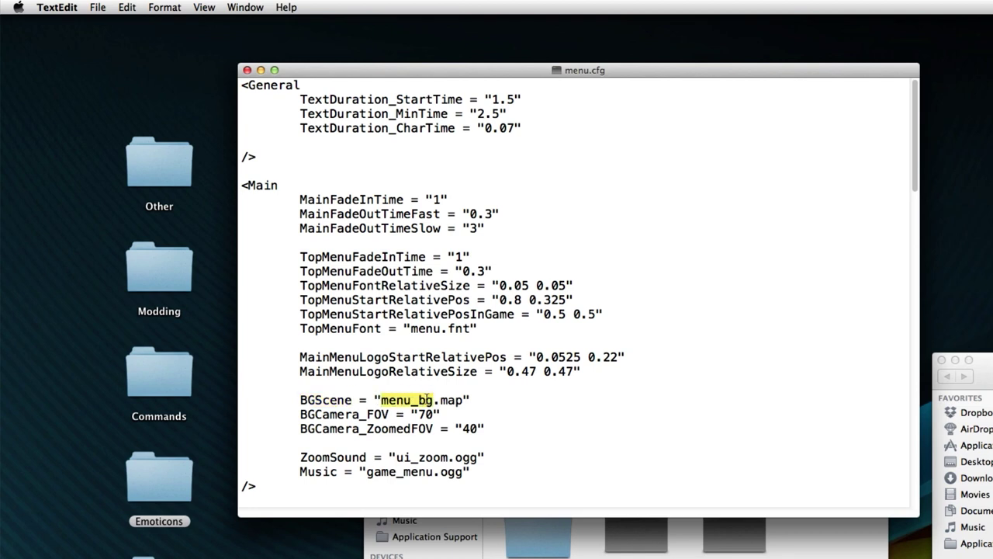
left_click(368, 400)
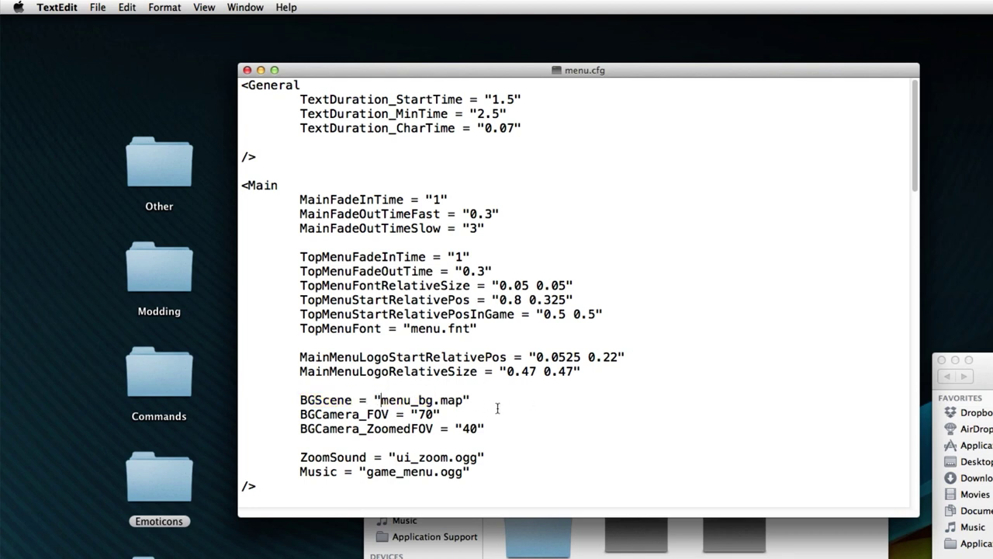
type("mod_")
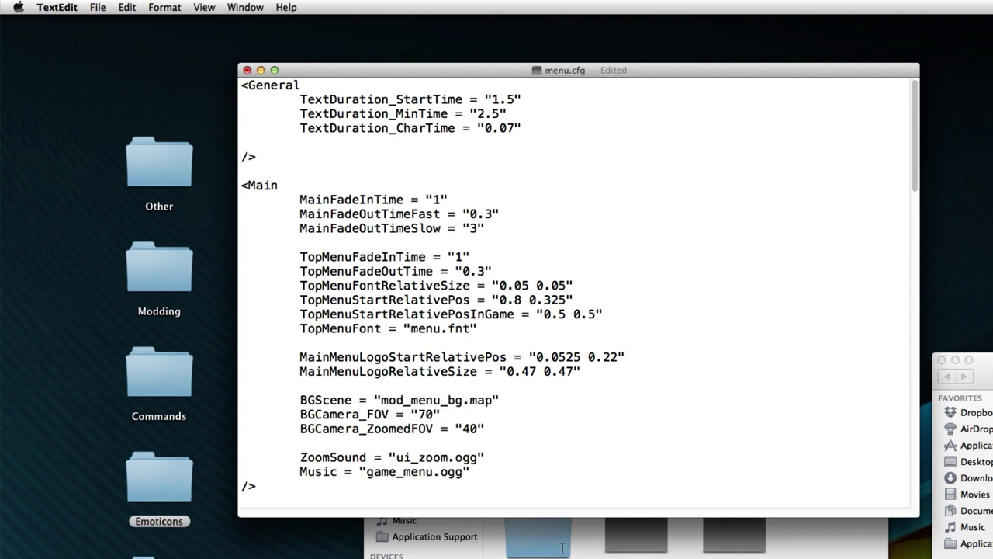
Switch to Finder, check the map's file name in the main folder inside mod_main_menu, and return to menu.cfg
left_click(471, 496)
left_click(380, 369)
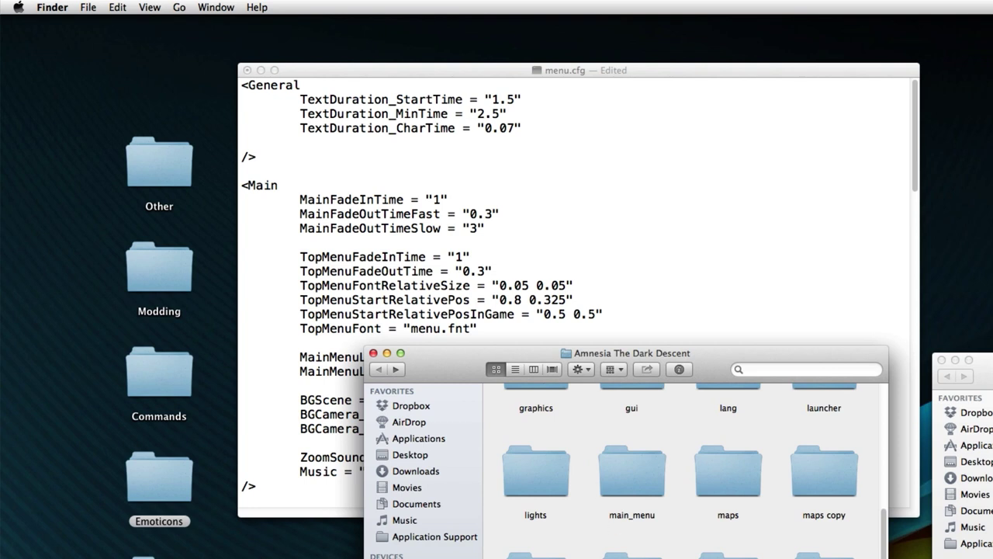
double_click(632, 470)
double_click(570, 489)
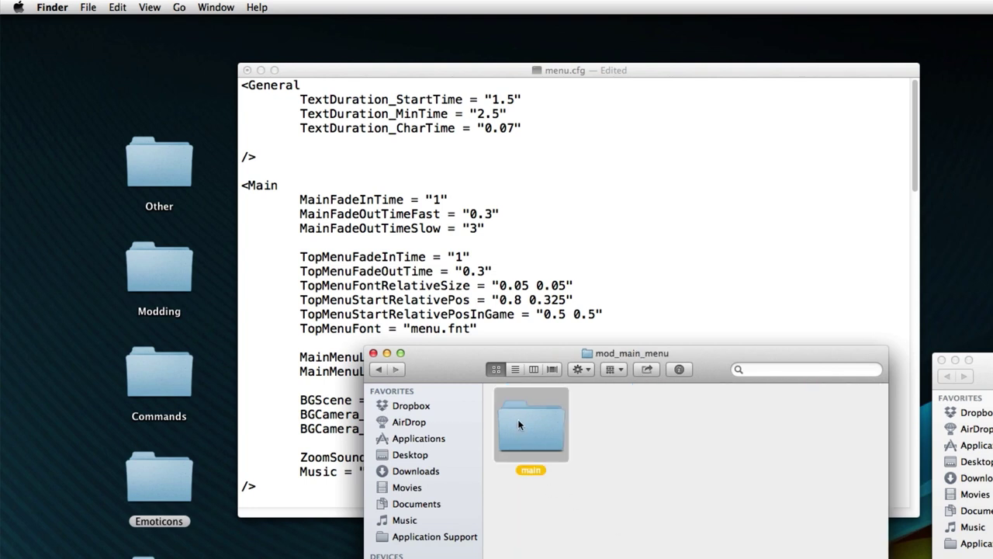
left_click(464, 340)
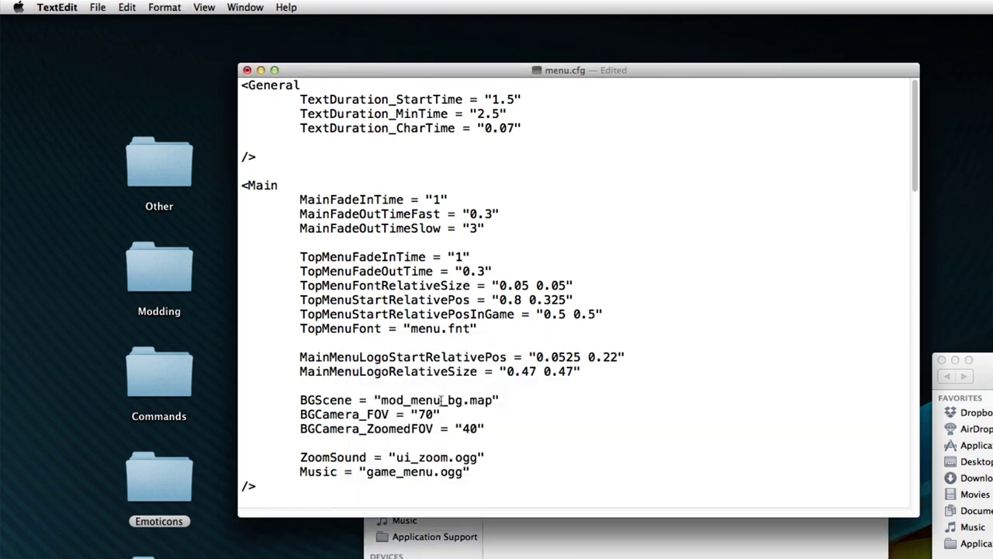
Shorten the BGScene value to "mod_menu.map", compare it with the file in the main folder, and return to menu.cfg
left_click_drag(441, 399, 383, 384)
key("BackSpace")
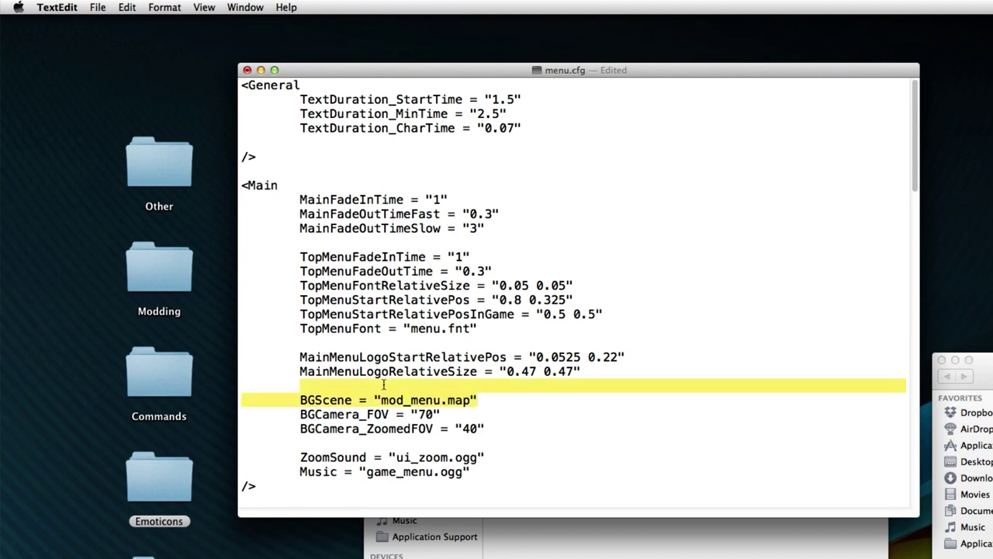
left_click(383, 400)
left_click(587, 541)
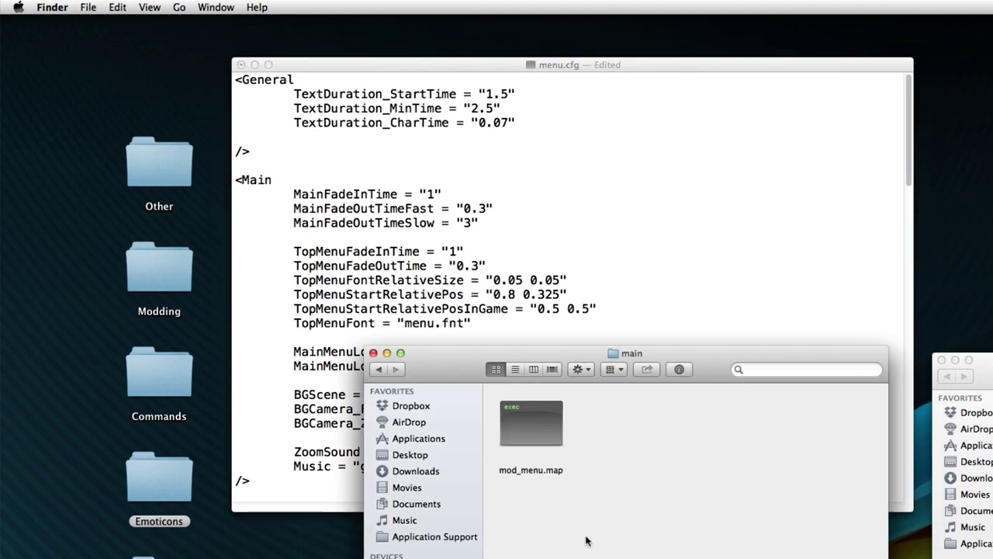
left_click(379, 369)
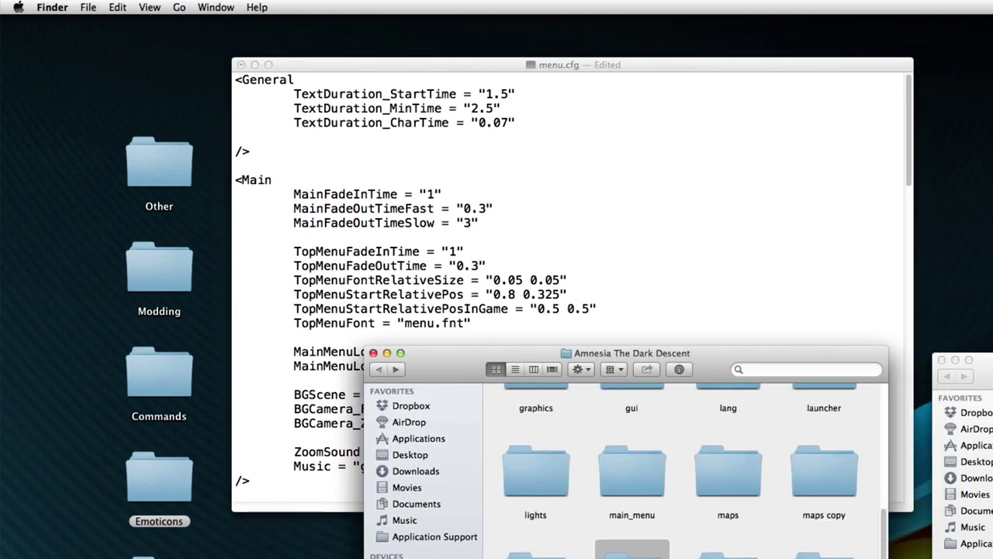
left_click(508, 330)
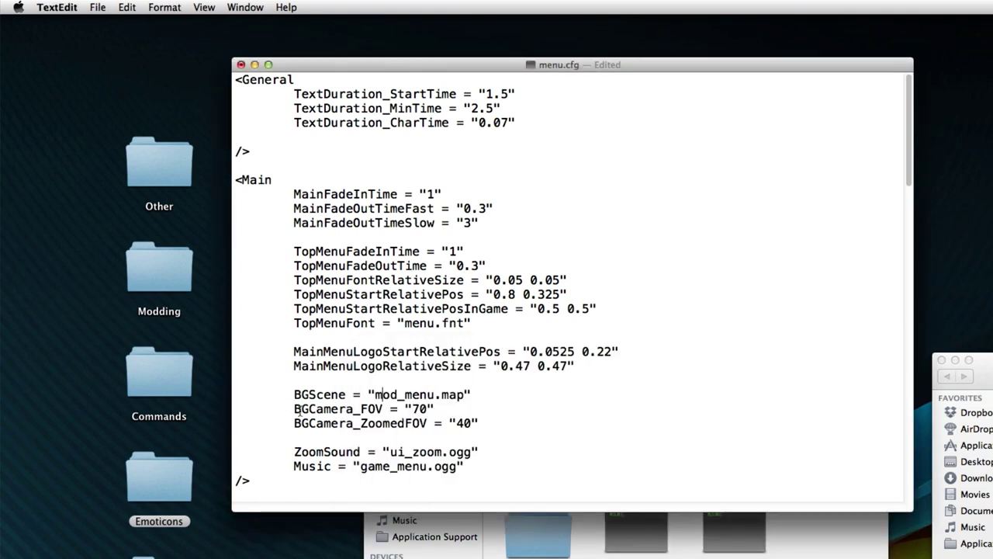
Examine the BGCamera_FOV, BGCamera_ZoomedFOV and ZoomSound settings in the Main section
left_click_drag(294, 409, 382, 409)
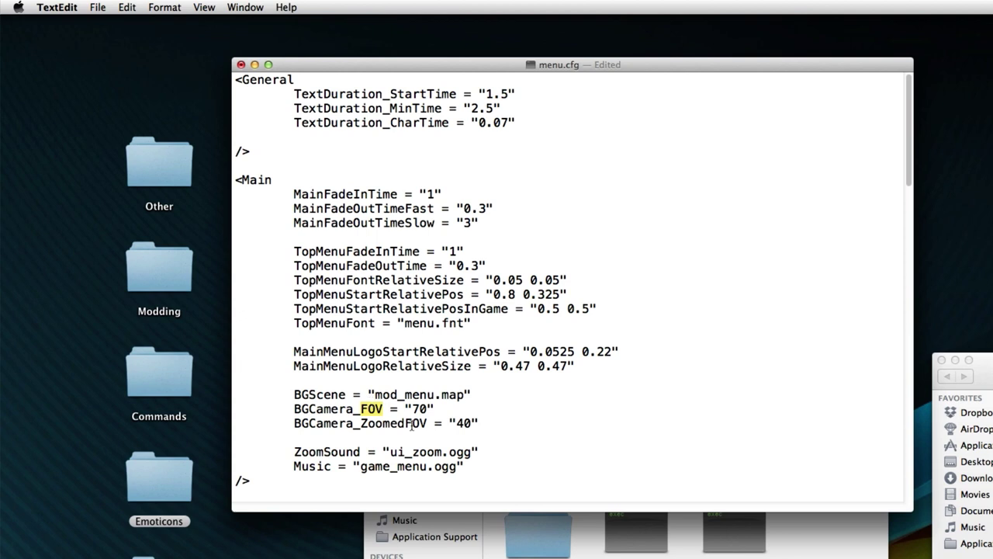
left_click_drag(429, 409, 412, 409)
left_click(412, 409)
left_click_drag(287, 425, 473, 423)
left_click(480, 421)
left_click(472, 423)
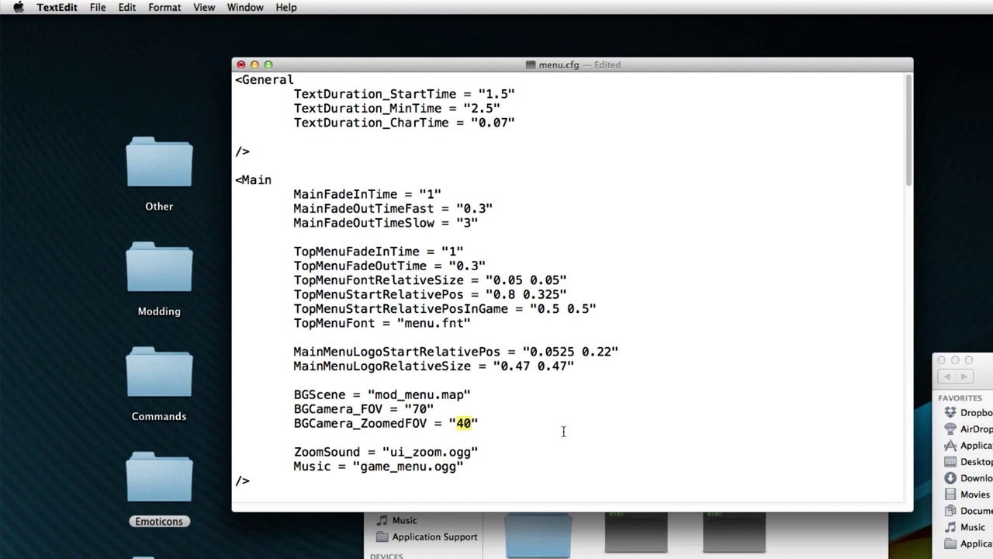
left_click(461, 409)
left_click_drag(289, 451, 361, 452)
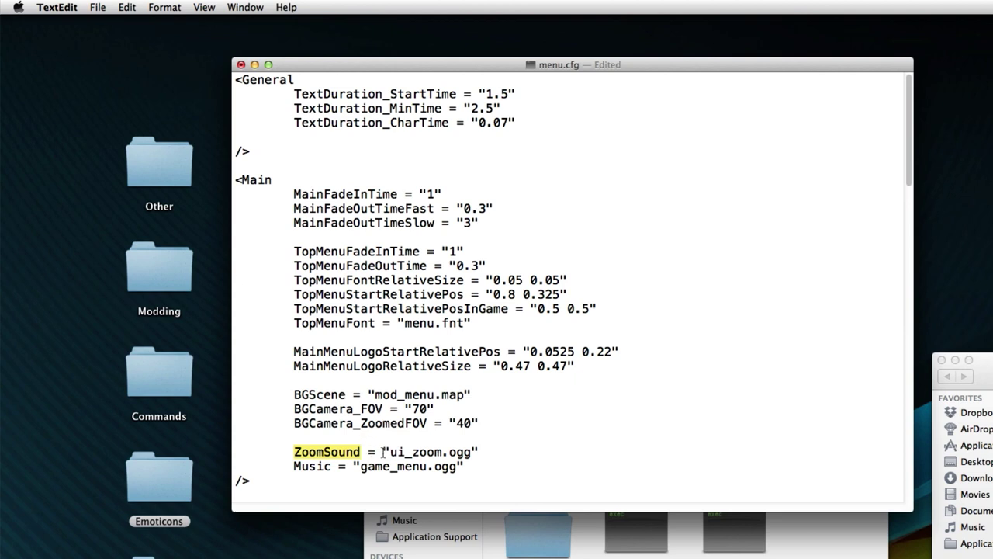
left_click(392, 452)
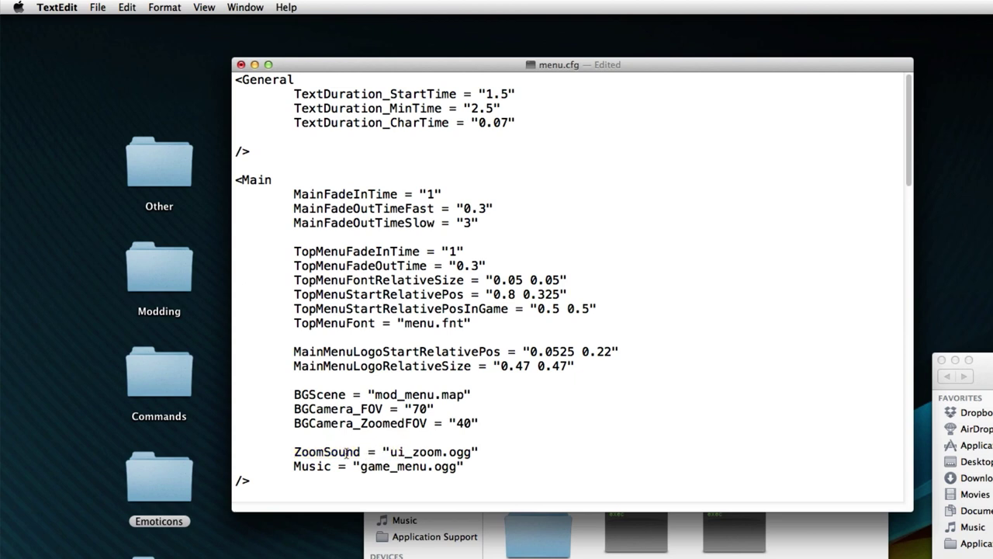
left_click_drag(383, 452, 444, 452)
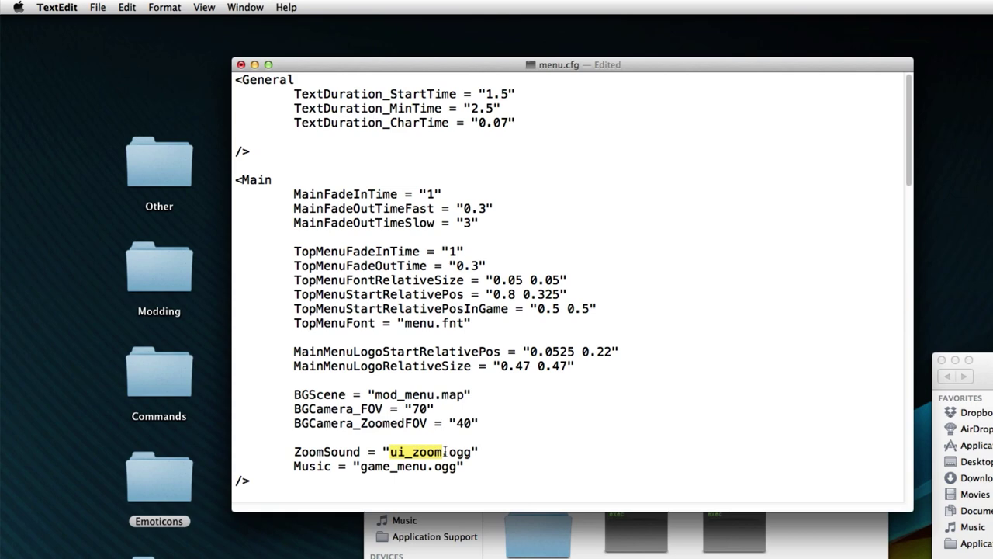
left_click(446, 452)
Look through the Options, Credits, Profiles and Inventory sections of menu.cfg
scroll(447, 435, "down", 3)
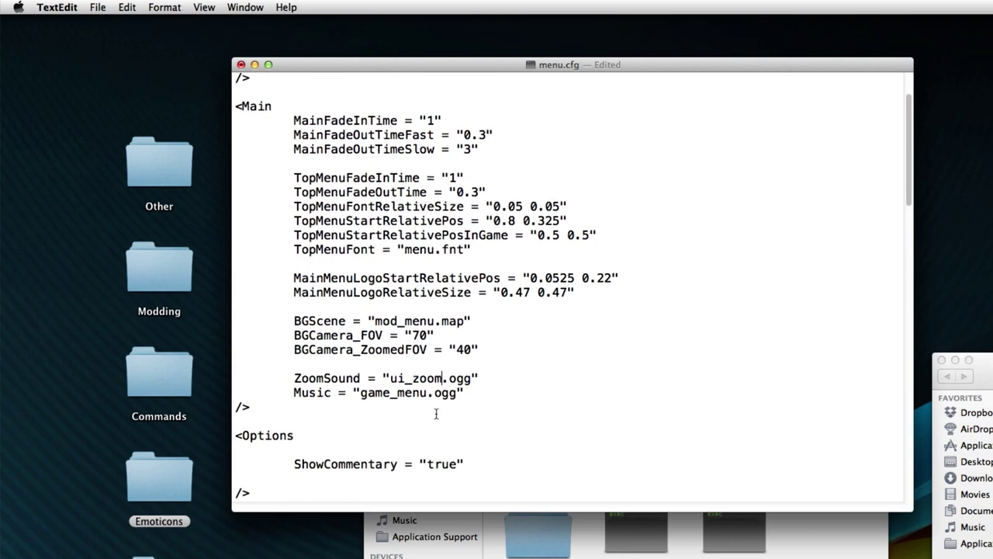
scroll(408, 386, "down", 5)
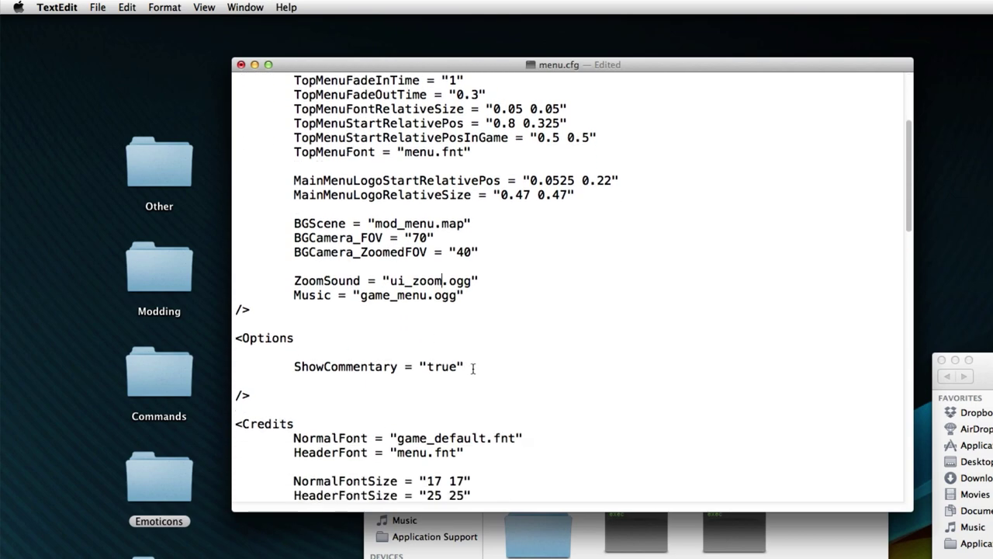
scroll(423, 287, "down", 3)
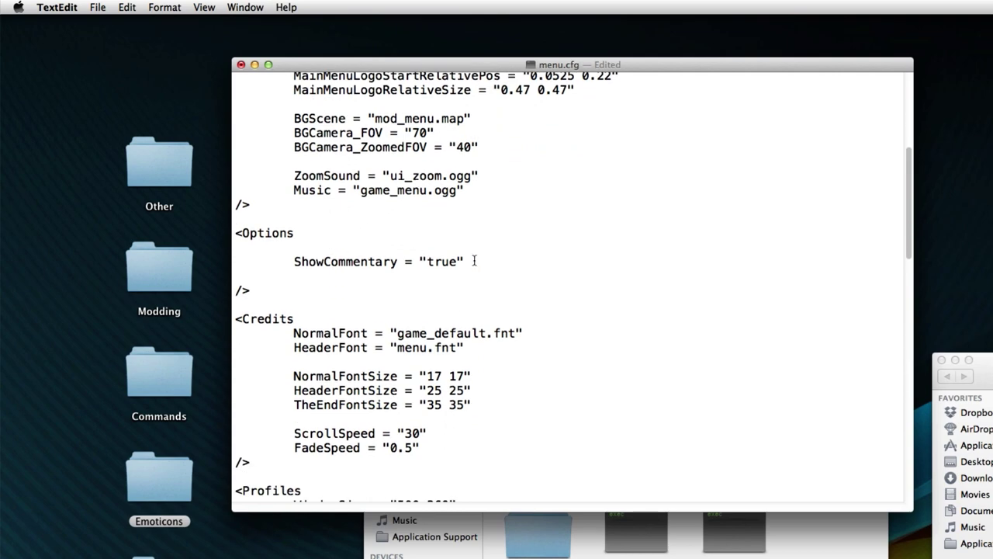
scroll(427, 275, "down", 2)
scroll(388, 271, "down", 8)
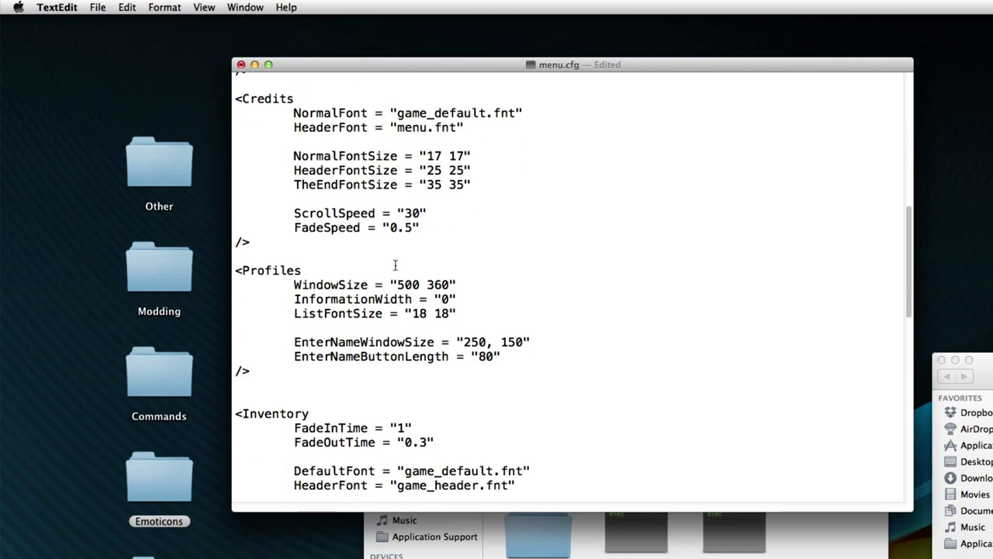
scroll(381, 264, "down", 5)
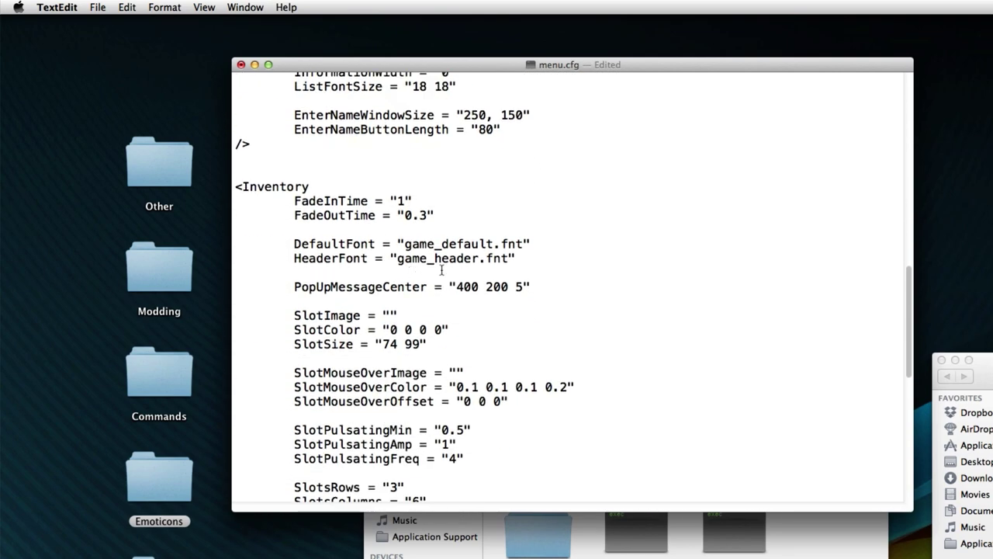
scroll(466, 265, "down", 5)
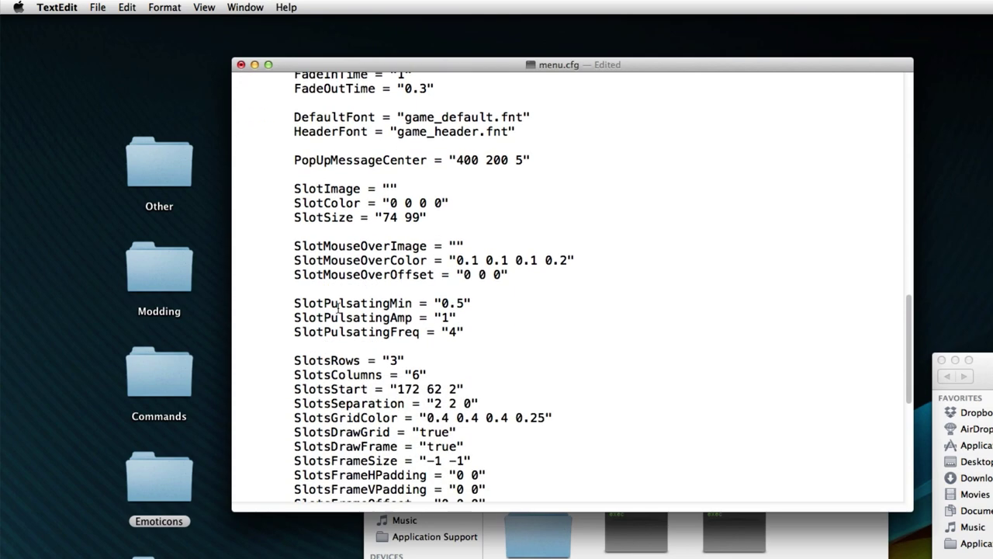
scroll(495, 263, "down", 20)
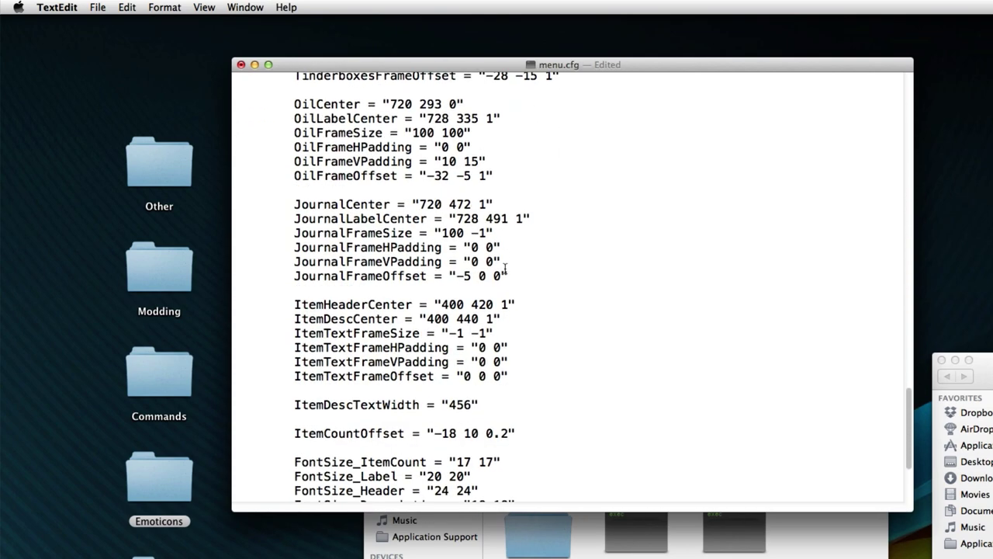
Examine the Health, Sanity and Tinderboxes position entries in the Inventory section, focusing on TinderboxesCenter
left_click_drag(906, 454, 907, 367)
scroll(309, 317, "up", 5)
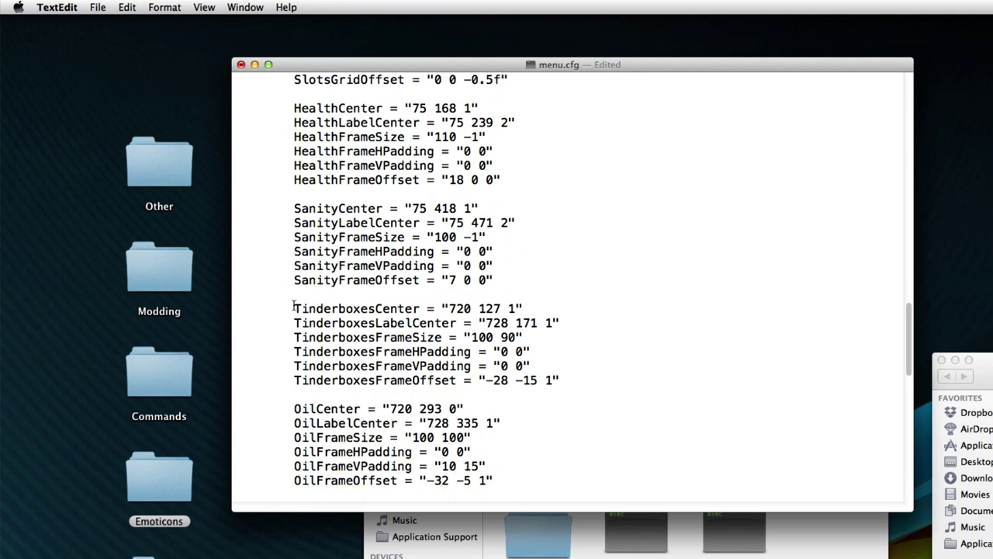
triple_click(295, 307)
double_click(411, 307)
left_click(421, 308)
left_click_drag(539, 303, 271, 309)
left_click(274, 309)
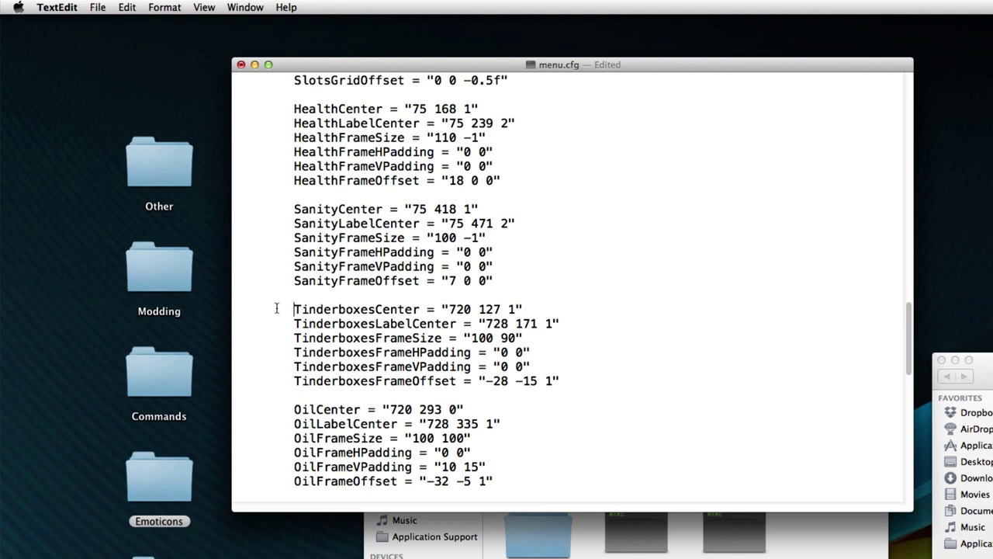
left_click_drag(276, 308, 481, 308)
left_click(605, 308)
Examine the CompletionCounter font, the quest icon and sound under Messages, and the Hints, Journal and LoadScreen sections
left_click_drag(908, 337, 913, 448)
scroll(411, 160, "up", 2)
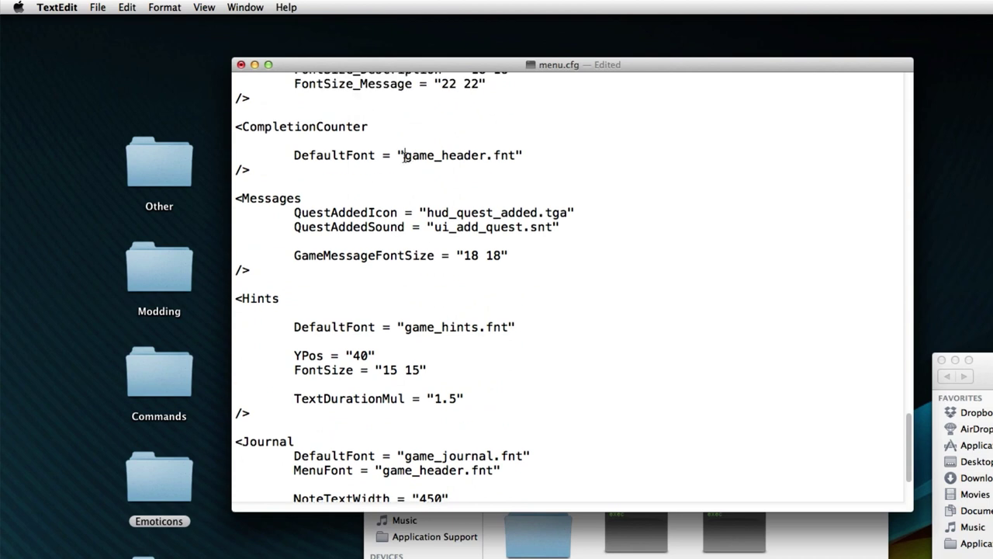
left_click_drag(404, 156, 516, 159)
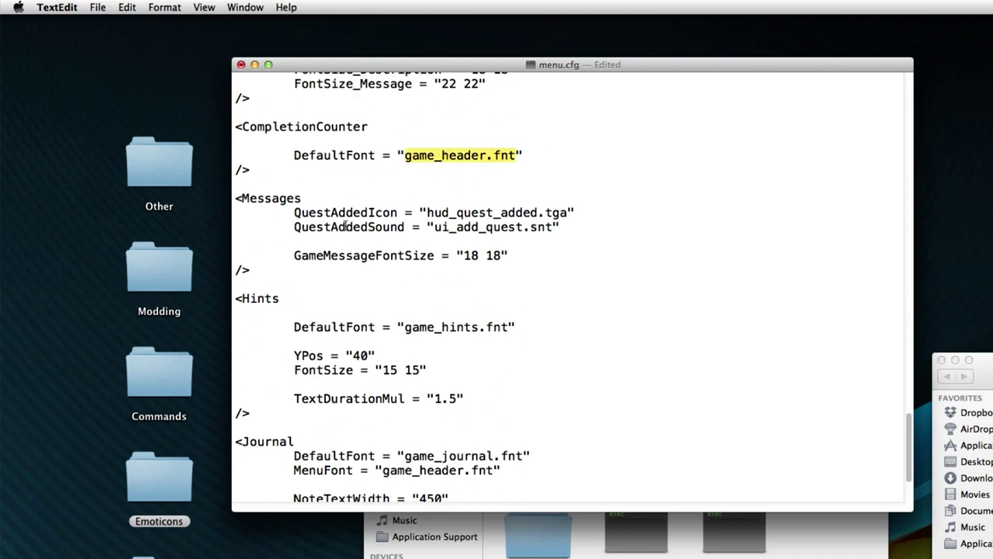
left_click_drag(428, 212, 531, 226)
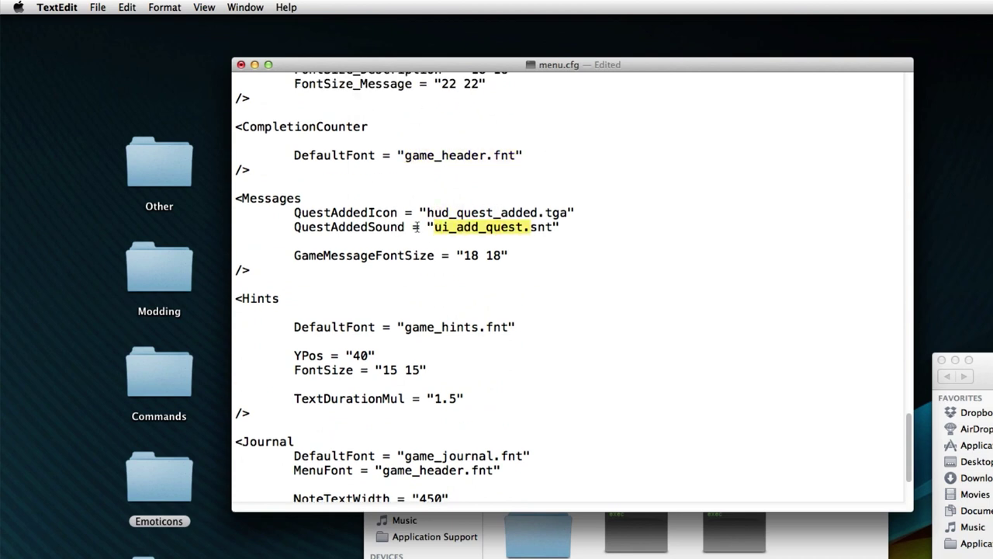
left_click(485, 245)
scroll(838, 399, "down", 2)
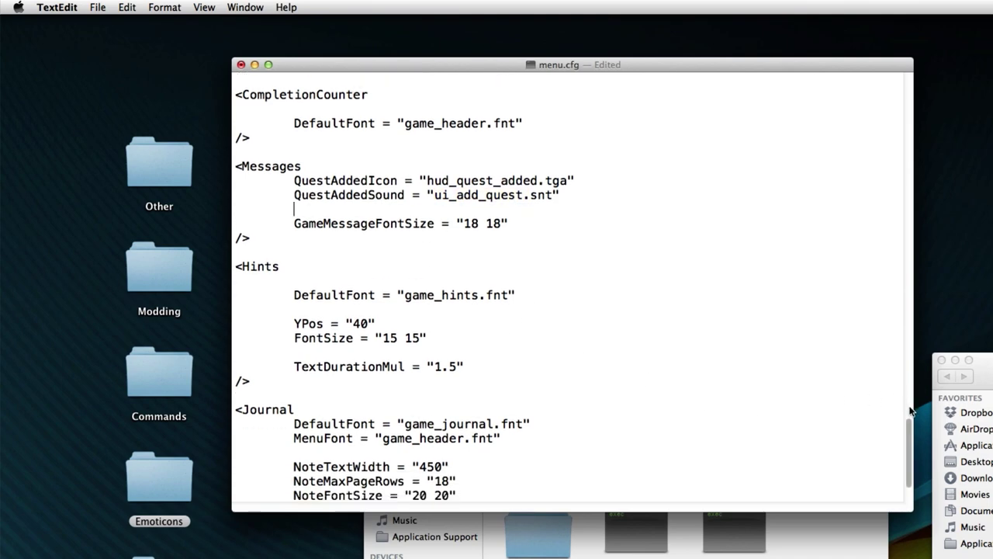
scroll(908, 427, "down", 6)
scroll(912, 423, "up", 3)
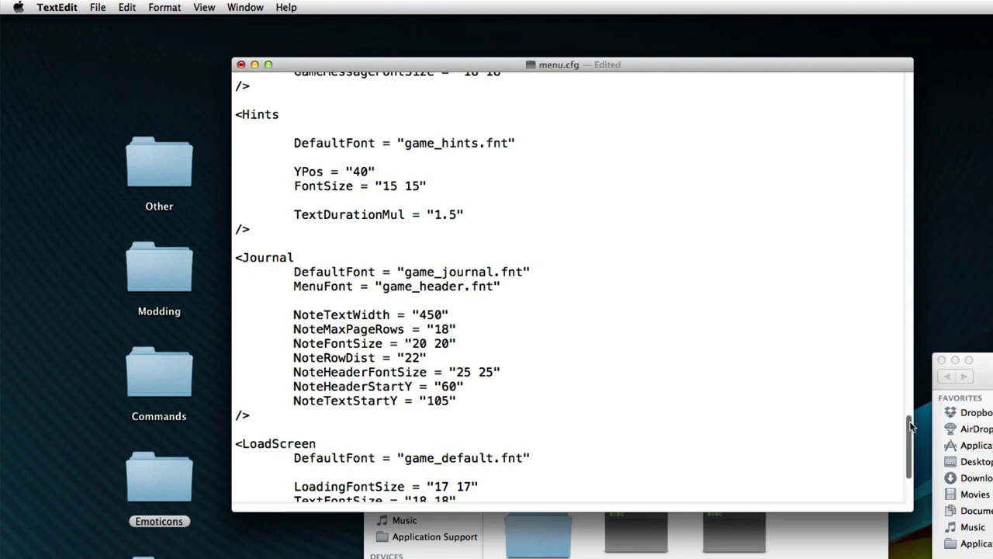
scroll(912, 431, "down", 1)
scroll(912, 431, "down", 5)
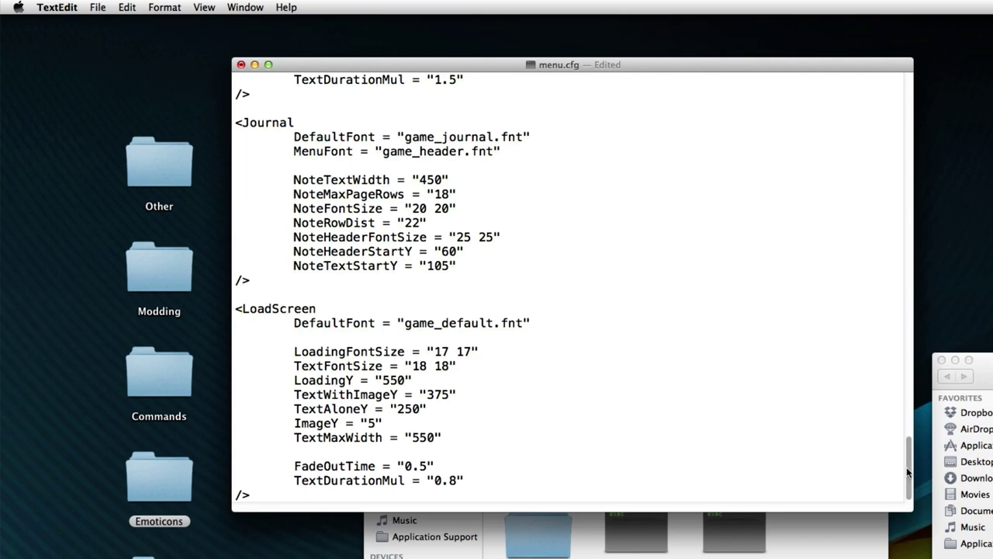
Review the BGScene line in the Main section once more, then save and close menu.cfg
left_click_drag(909, 466, 871, 117)
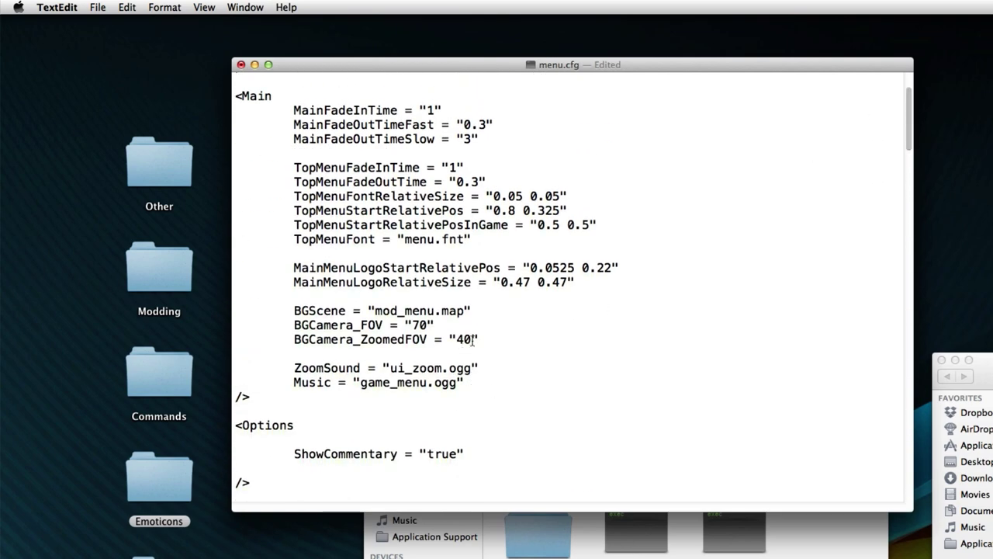
left_click(484, 310)
left_click_drag(496, 311, 176, 311)
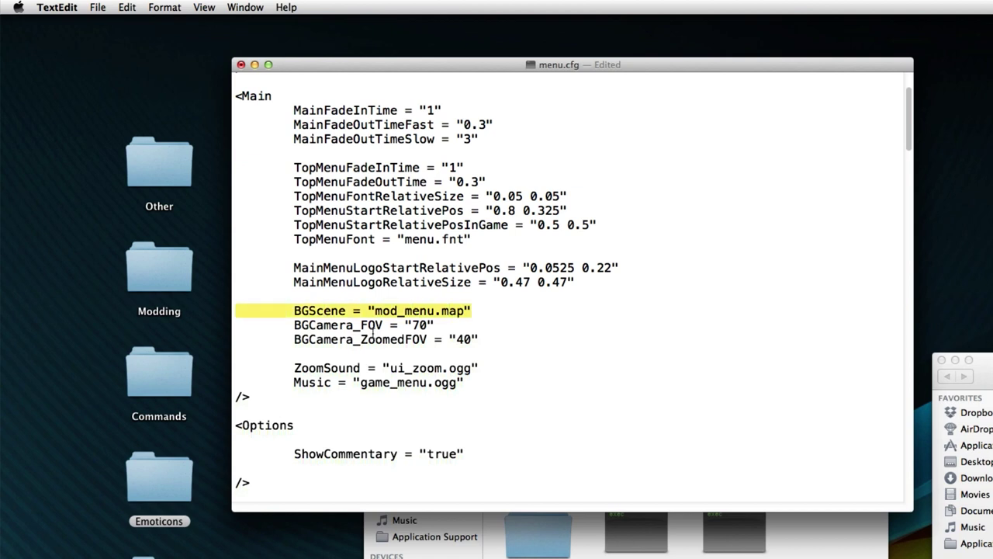
key("super+s")
scroll(240, 74, "up", 1)
left_click(241, 64)
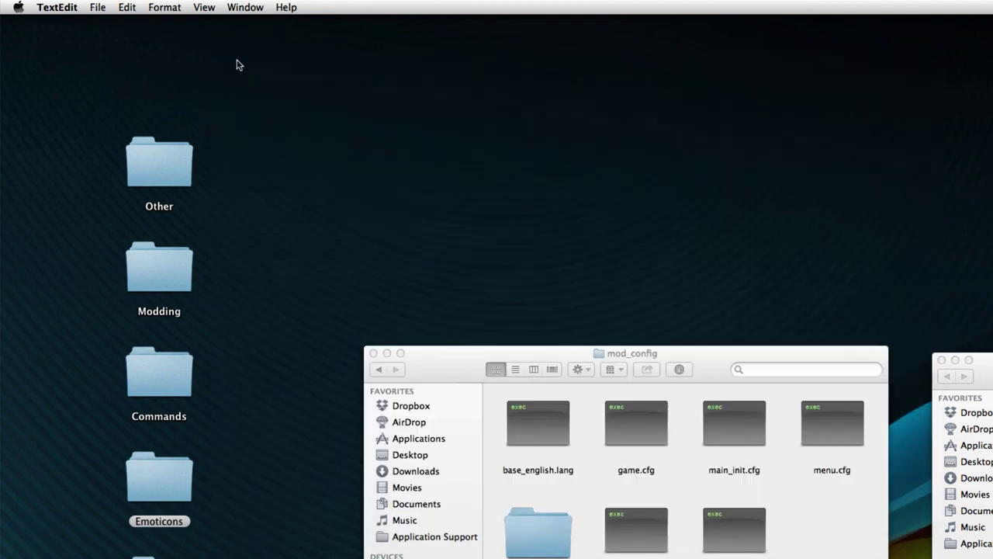
left_click(769, 537)
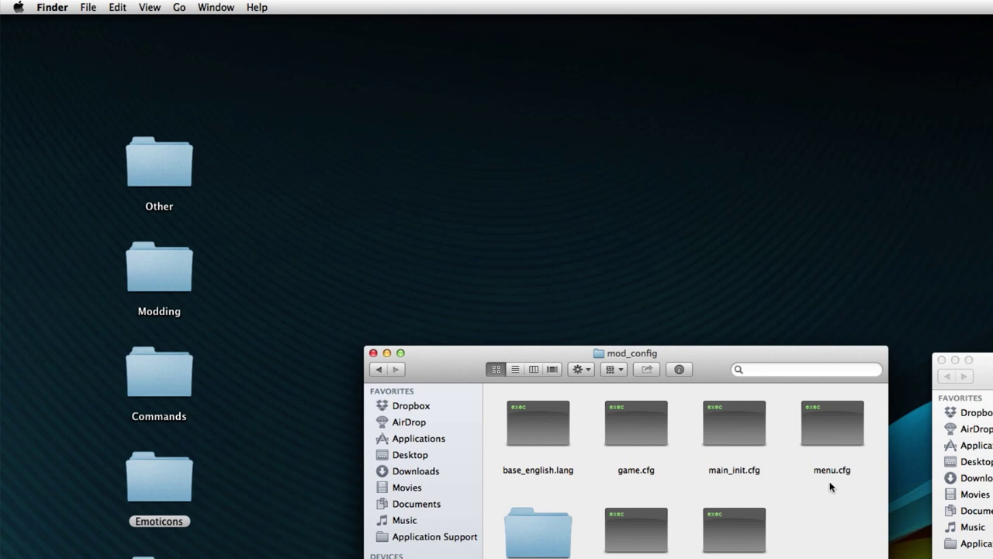
left_click(824, 441)
left_click(801, 526)
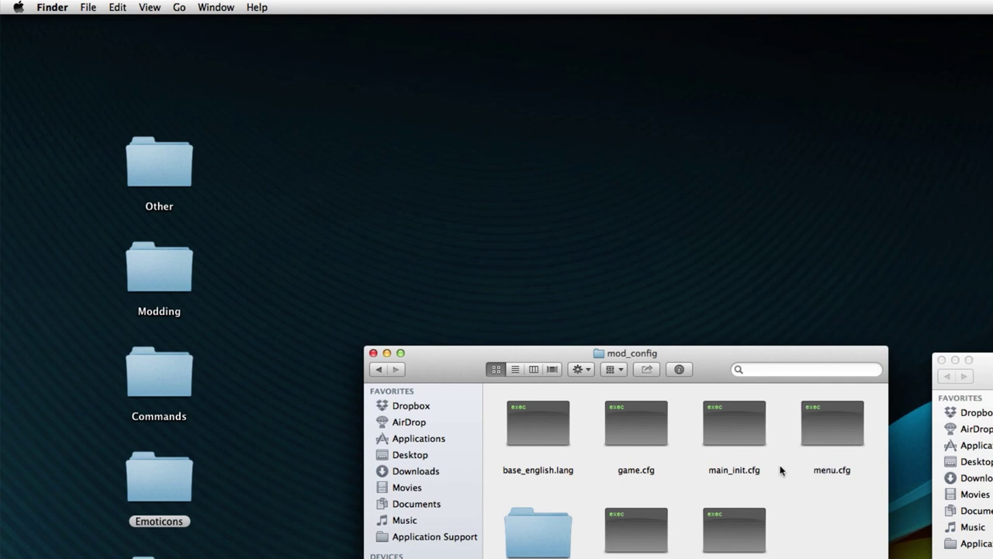
Open pre_menu.cfg from the mod_config folder and examine its PreMenu skin entry and the first Section Image line
left_click(648, 528)
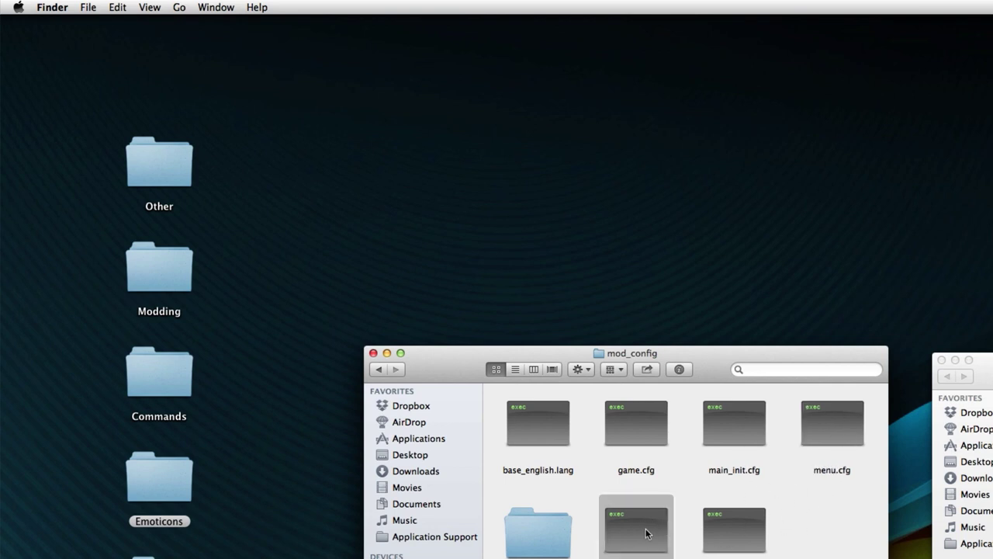
double_click(646, 532)
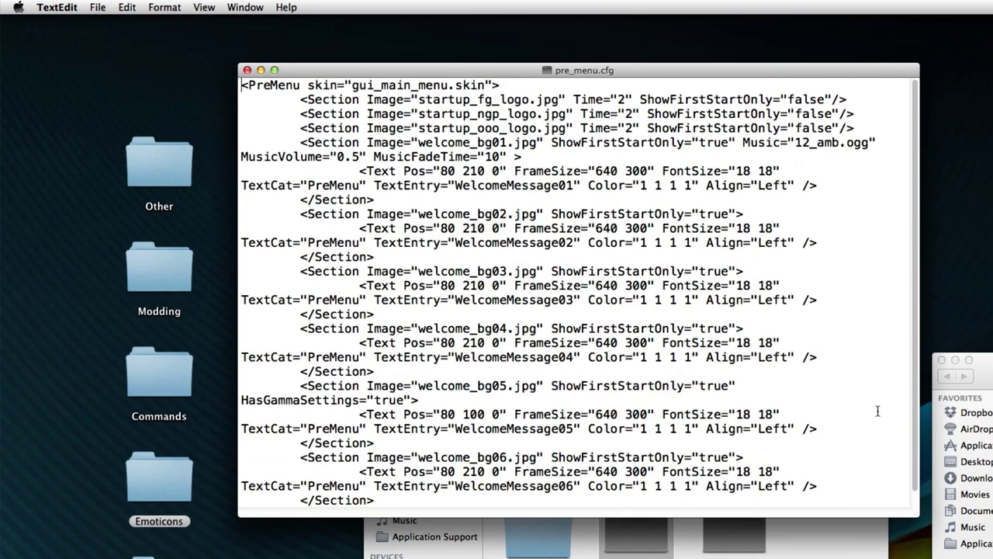
scroll(916, 465, "down", 1)
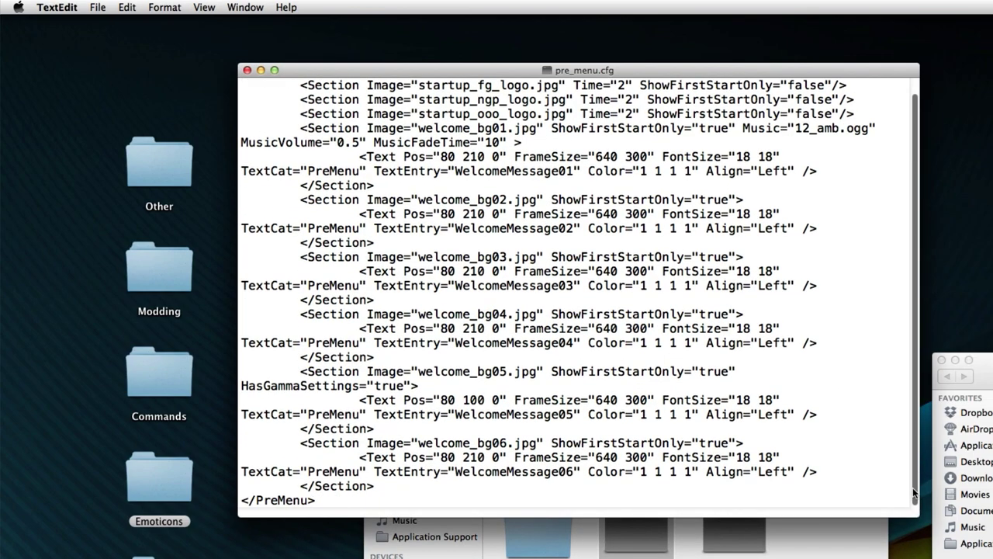
scroll(914, 493, "up", 1)
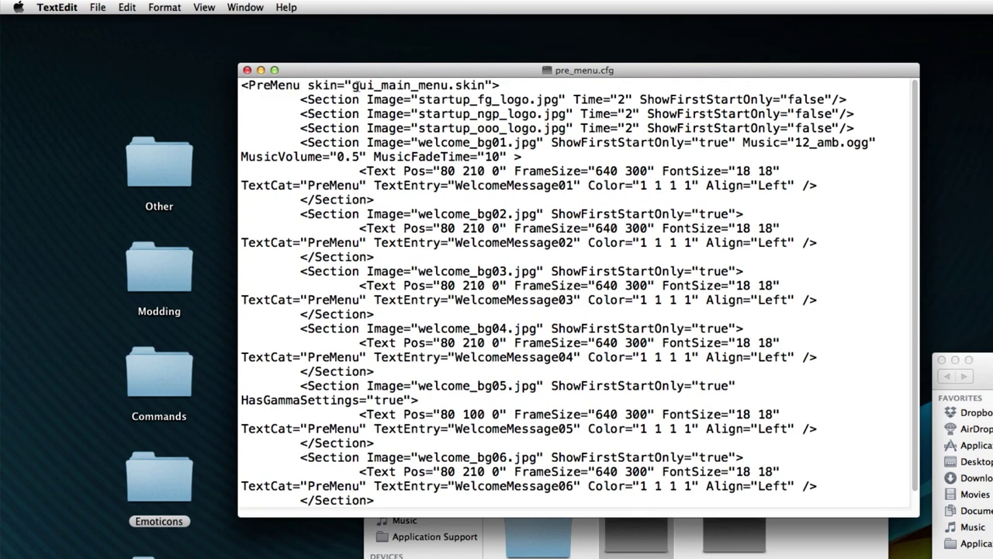
left_click_drag(353, 85, 487, 86)
left_click(485, 86)
double_click(392, 84)
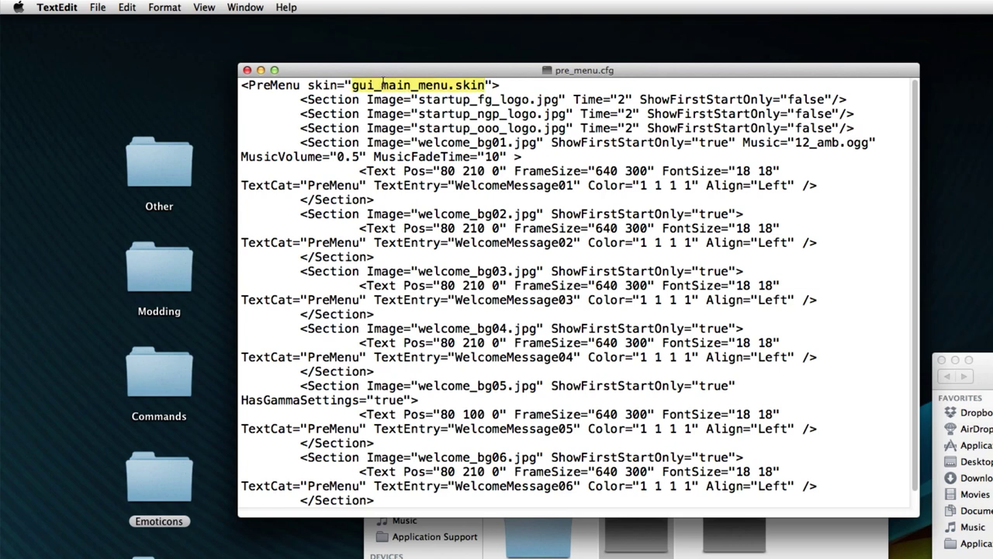
left_click(324, 101)
left_click_drag(301, 100, 409, 101)
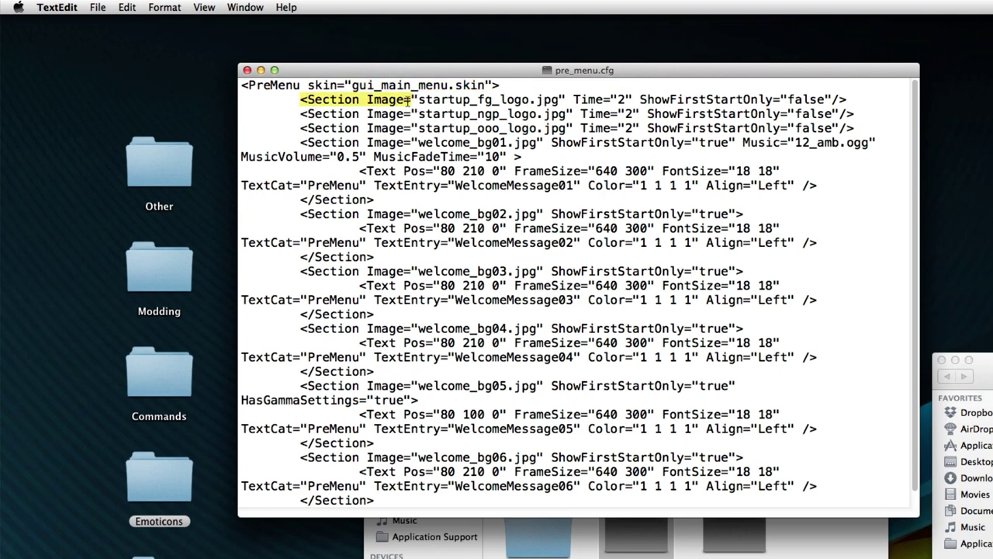
left_click(410, 100)
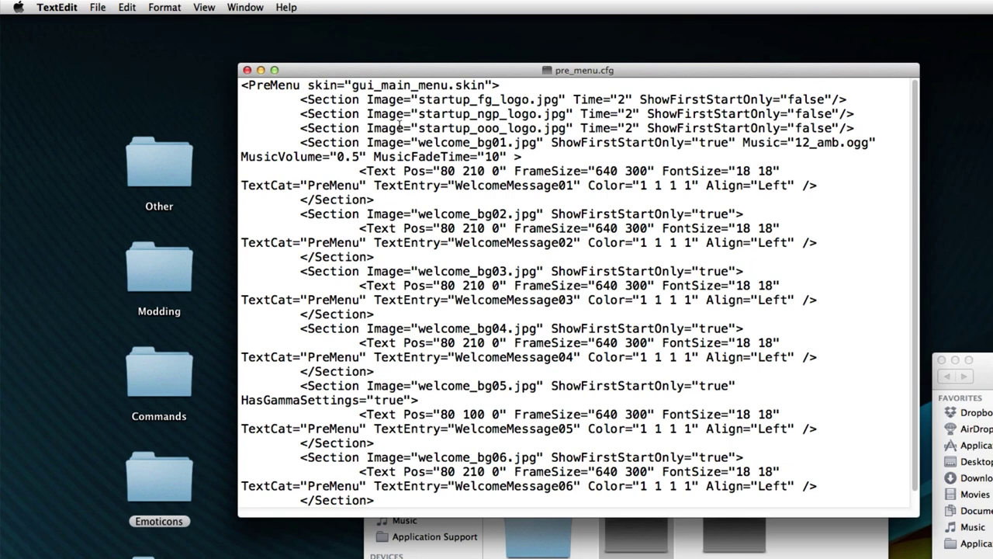
Examine the startup_fg_logo.jpg and startup_ngp_logo.jpg image entries in pre_menu.cfg
left_click_drag(477, 114, 501, 114)
left_click(499, 114)
left_click_drag(478, 115, 501, 86)
left_click(514, 114)
left_click(432, 99)
left_click_drag(417, 99, 549, 97)
left_click(556, 99)
left_click_drag(473, 114, 575, 114)
left_click(567, 114)
Examine the image name, Time and ShowFirstStartOnly values on the startup_ooo_logo.jpg line
left_click_drag(285, 128, 860, 128)
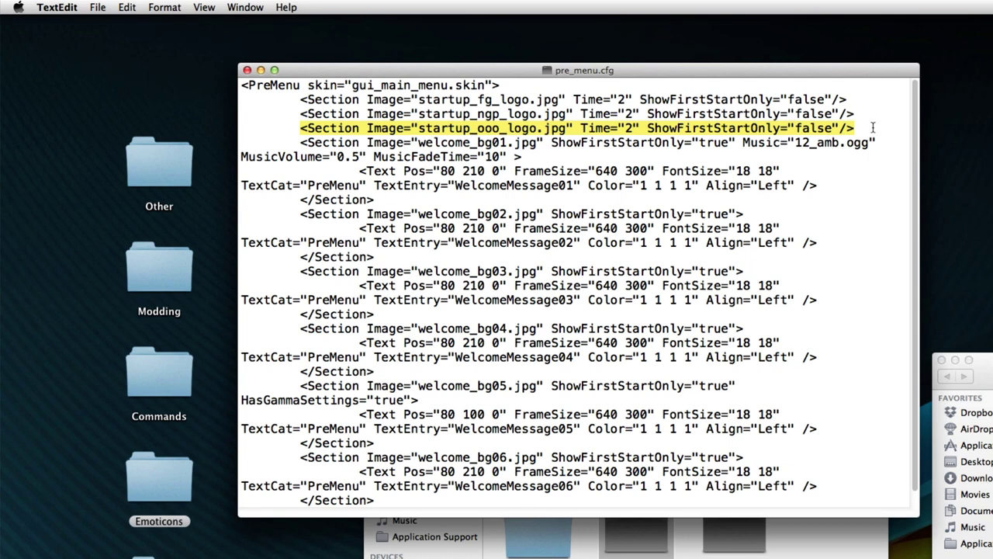
left_click(873, 127)
left_click_drag(567, 128, 416, 128)
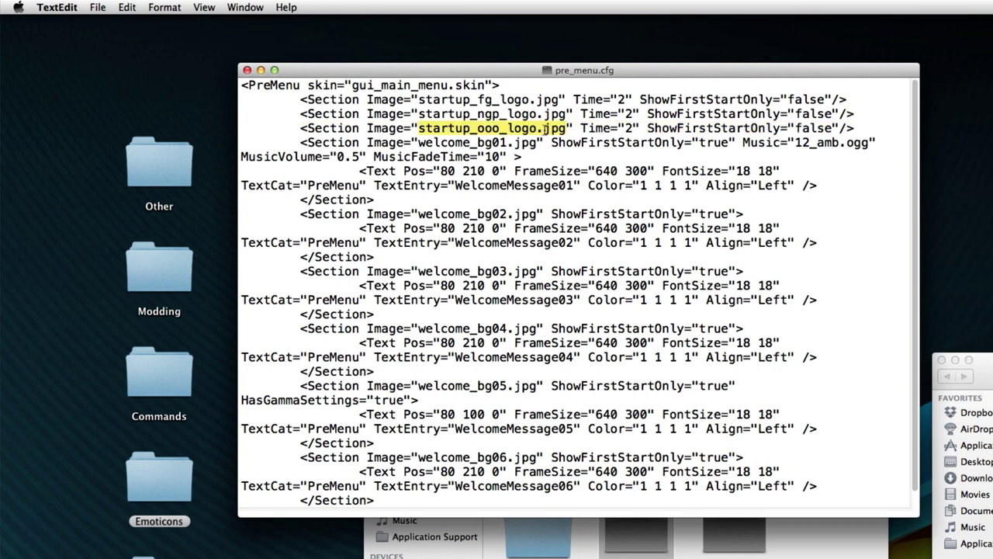
double_click(627, 128)
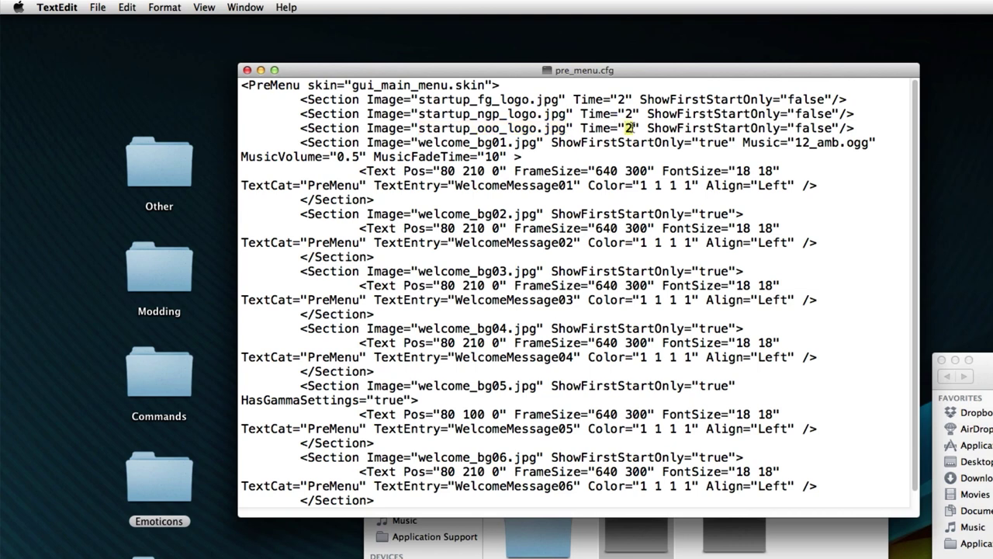
left_click_drag(795, 128, 835, 128)
left_click(835, 128)
Delete the startup_ngp_logo.jpg and startup_ooo_logo.jpg Section lines, leaving only the startup_fg_logo.jpg logo
left_click_drag(873, 129, 200, 114)
key("BackSpace")
key("BackSpace")
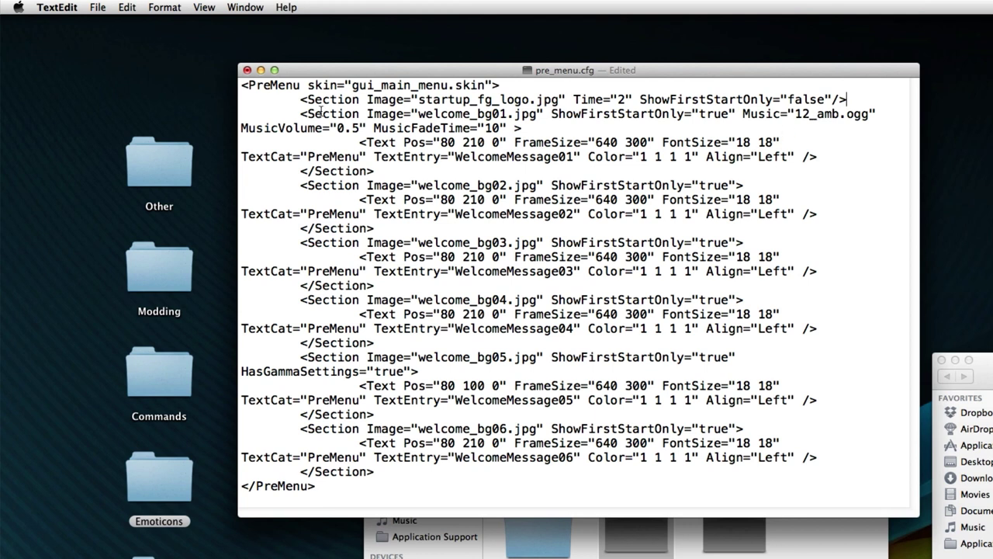
Review the welcome_bg01.jpg section, including its image name and the WelcomeMessage01 text entry
left_click_drag(306, 114, 538, 115)
left_click(402, 114)
left_click(537, 114)
left_click_drag(641, 158, 702, 158)
left_click(639, 205)
left_click_drag(457, 157, 574, 158)
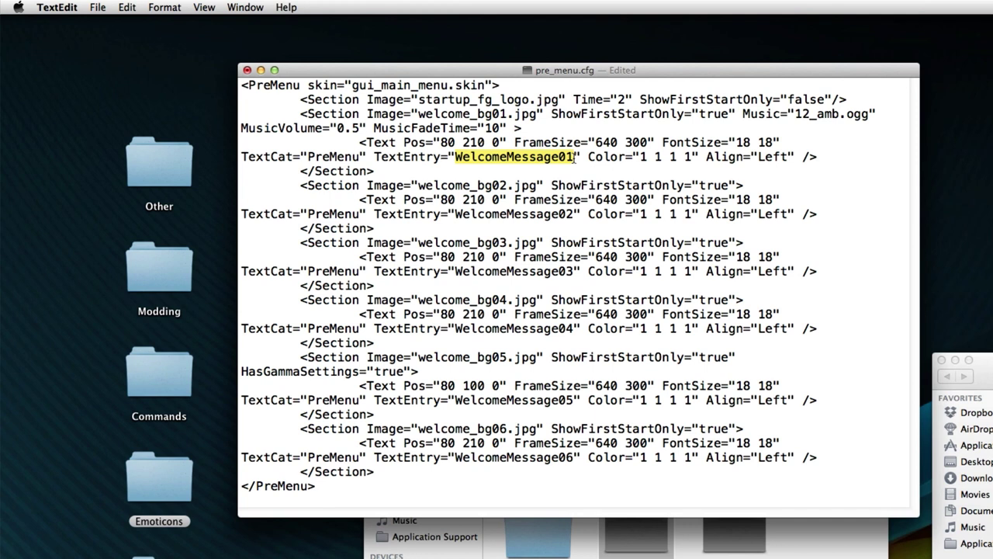
left_click(574, 158)
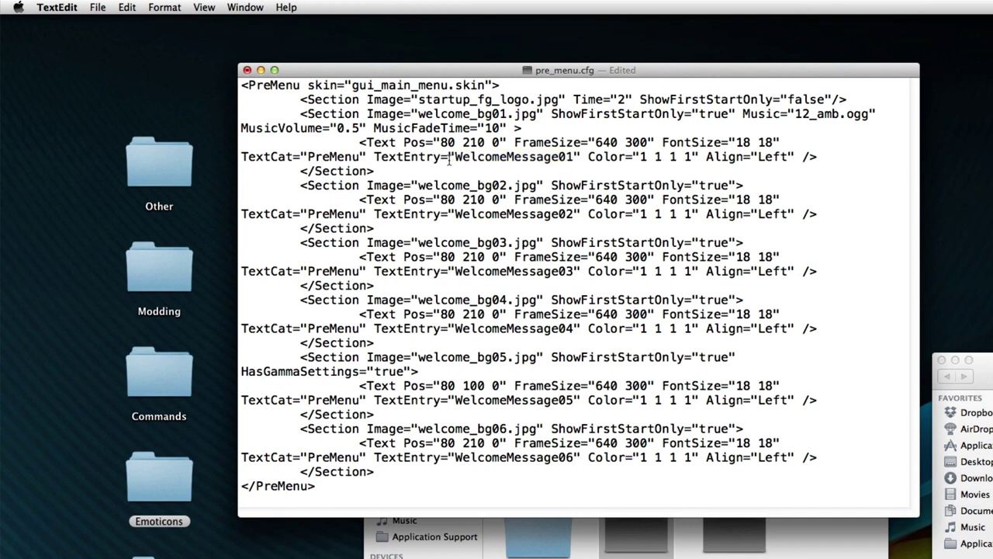
left_click_drag(448, 157, 576, 157)
left_click(570, 156)
Check the welcome_bg06.jpg section at the end of the file, then save and close pre_menu.cfg
left_click_drag(420, 480, 137, 426)
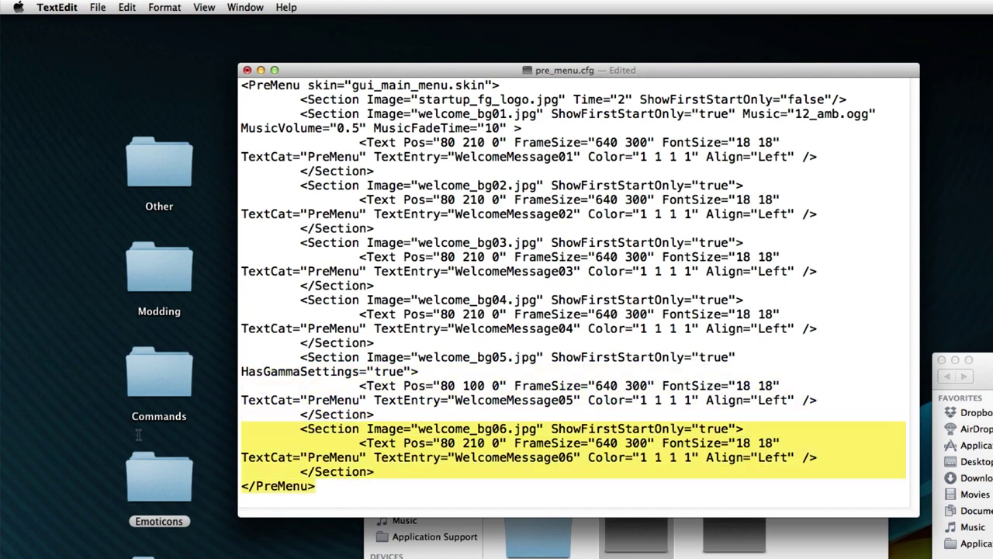
left_click(397, 471)
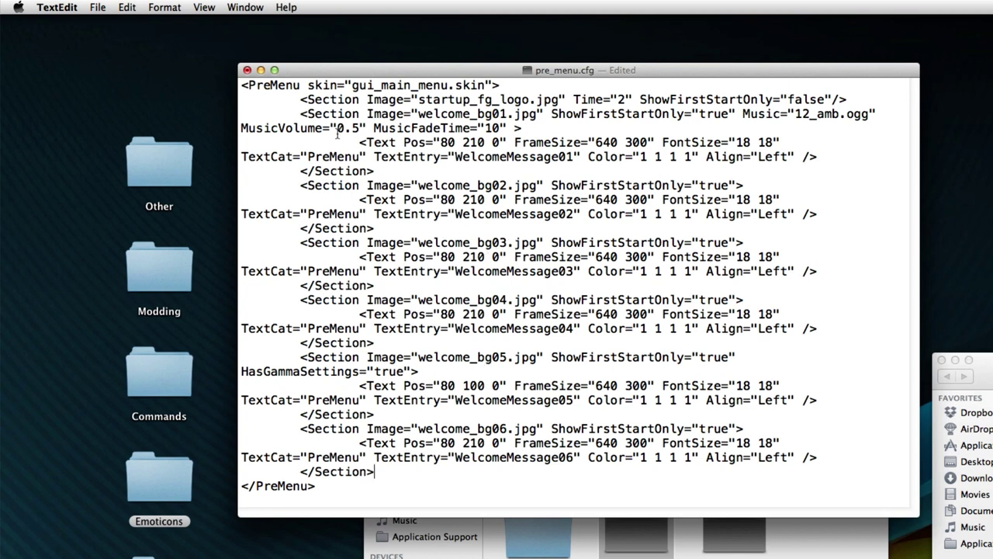
key("super+s")
left_click(247, 70)
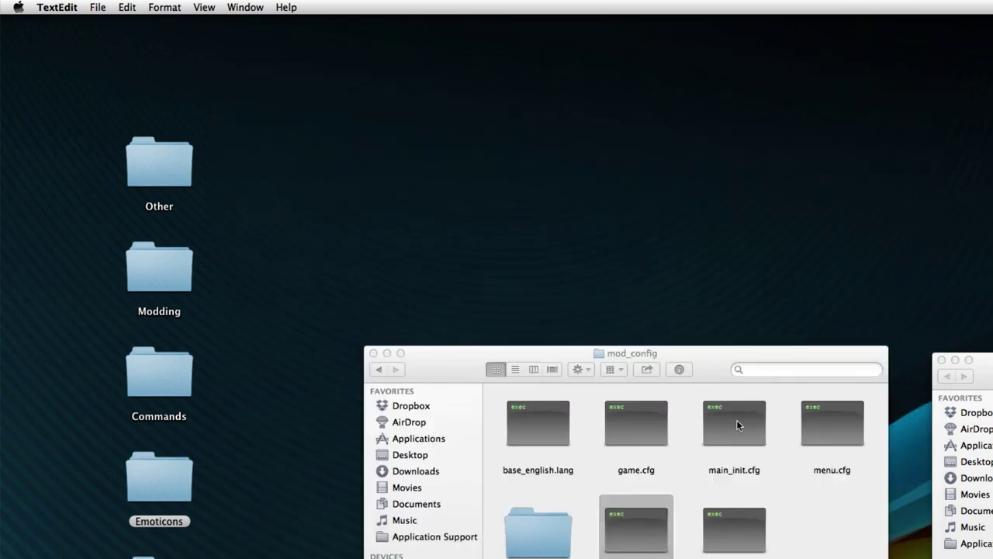
left_click(818, 545)
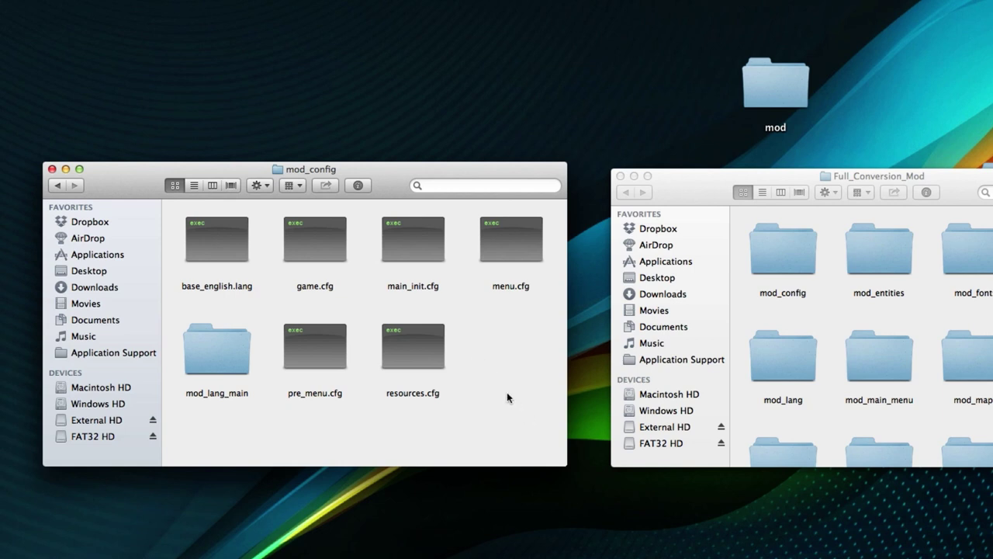
Go back to the Amnesia The Dark Descent folder and locate the mod_config, mod_main_menu and mod_maps folders
key("super+a")
left_click(492, 384)
left_click(58, 186)
scroll(432, 339, "down", 2)
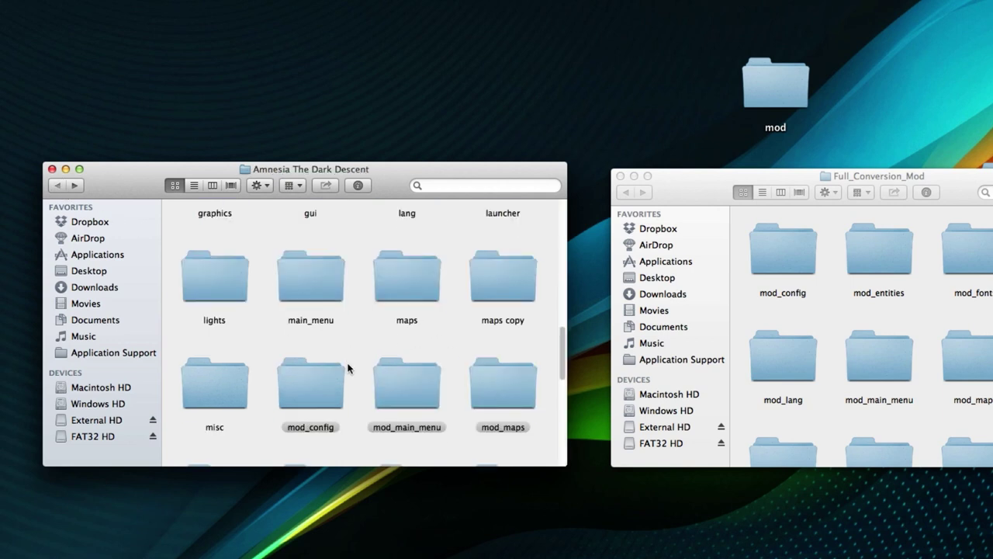
left_click_drag(272, 359, 520, 351)
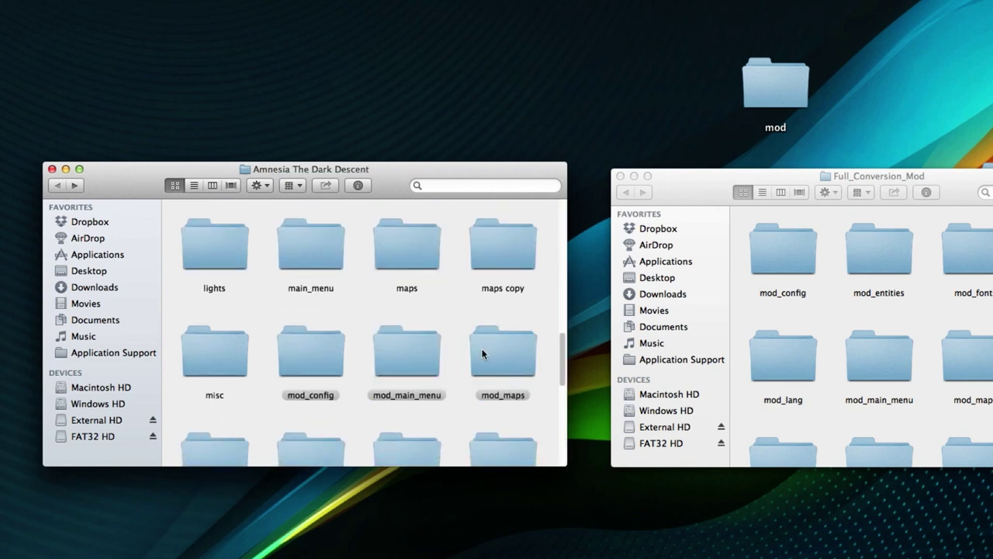
left_click_drag(261, 355, 455, 349)
scroll(461, 332, "down", 2)
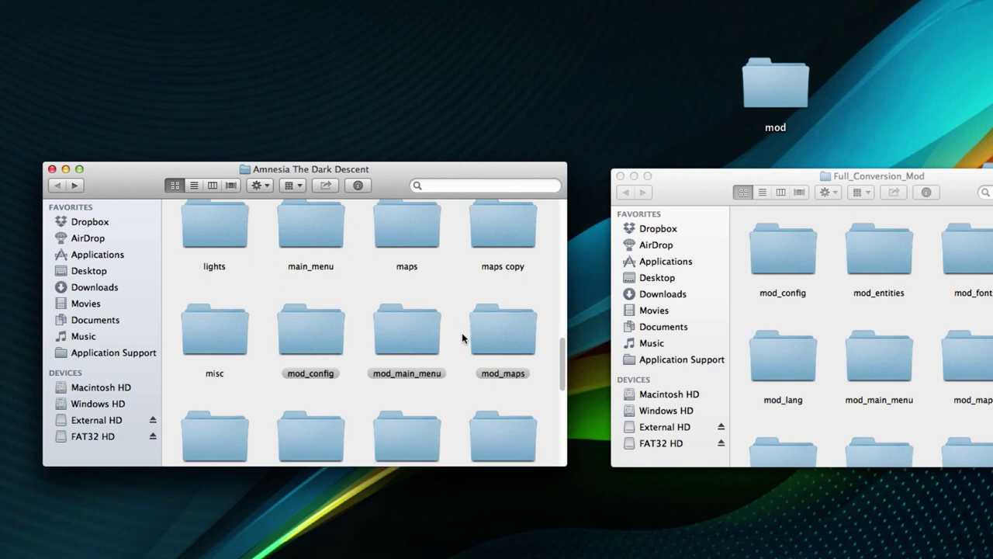
scroll(465, 331, "up", 1)
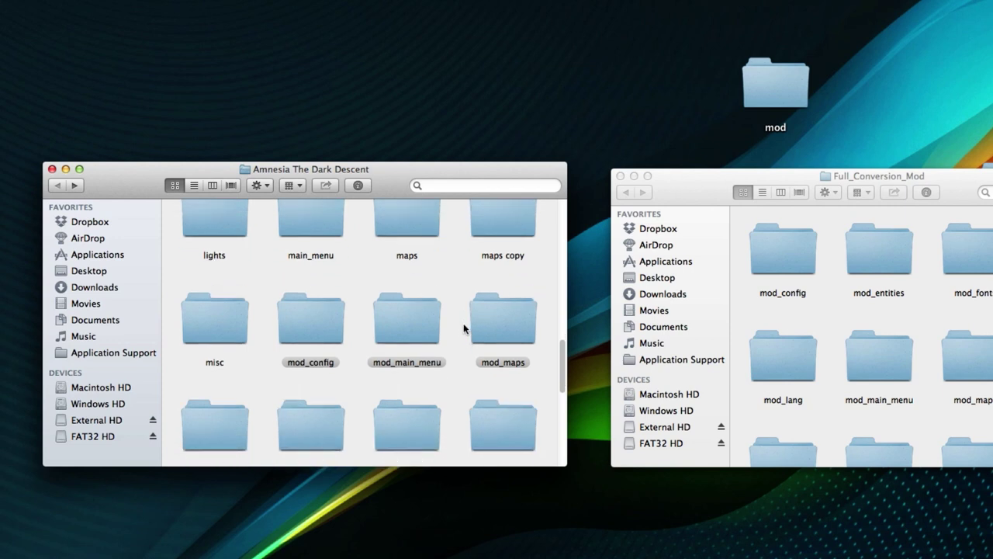
scroll(463, 329, "down", 2)
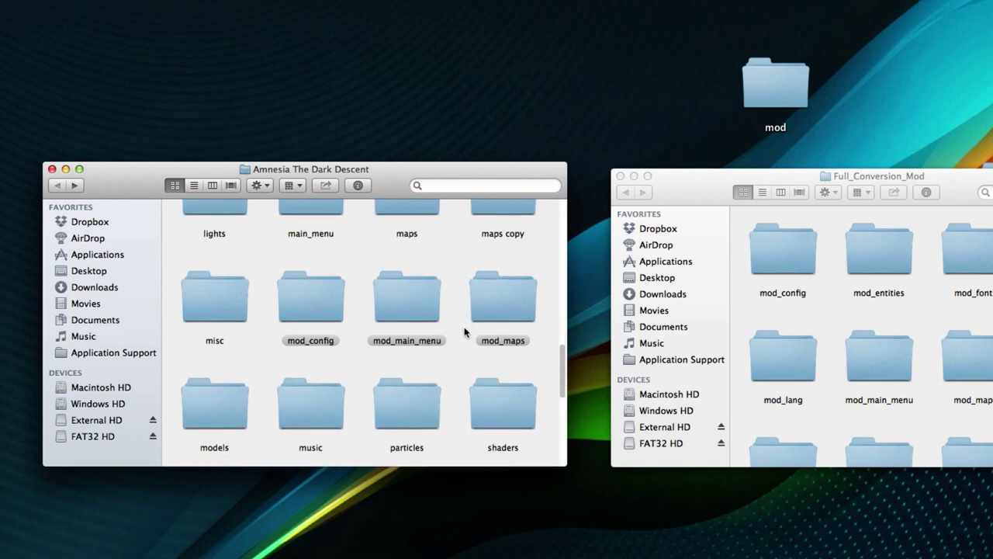
mouse_move(564, 372)
left_mouse_down()
mouse_move(561, 359)
mouse_move(561, 403)
mouse_move(561, 361)
left_mouse_up()
left_click_drag(271, 278, 510, 278)
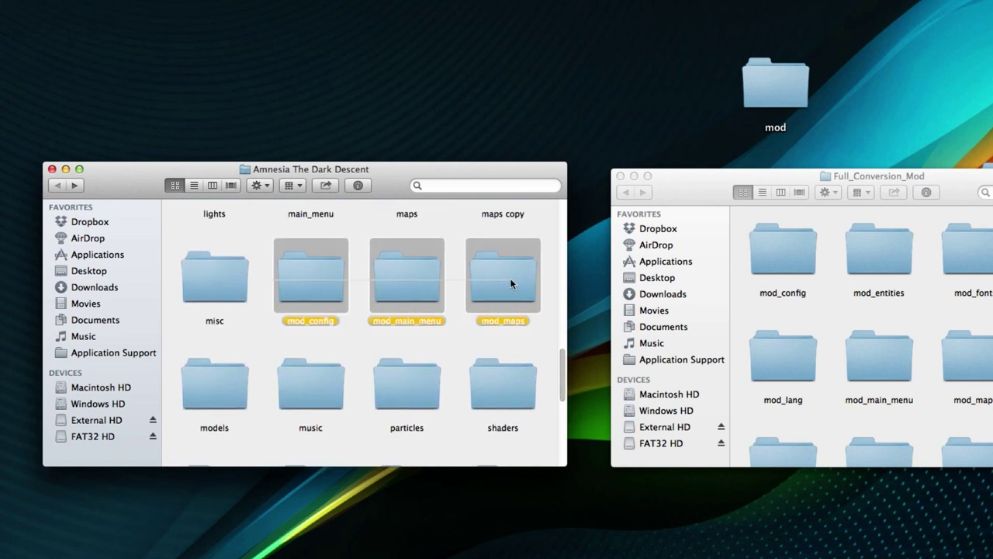
Look over all the folders and launcher files in the Full_Conversion_Mod folder
left_click(740, 232)
key("super+a")
scroll(866, 336, "down", 3)
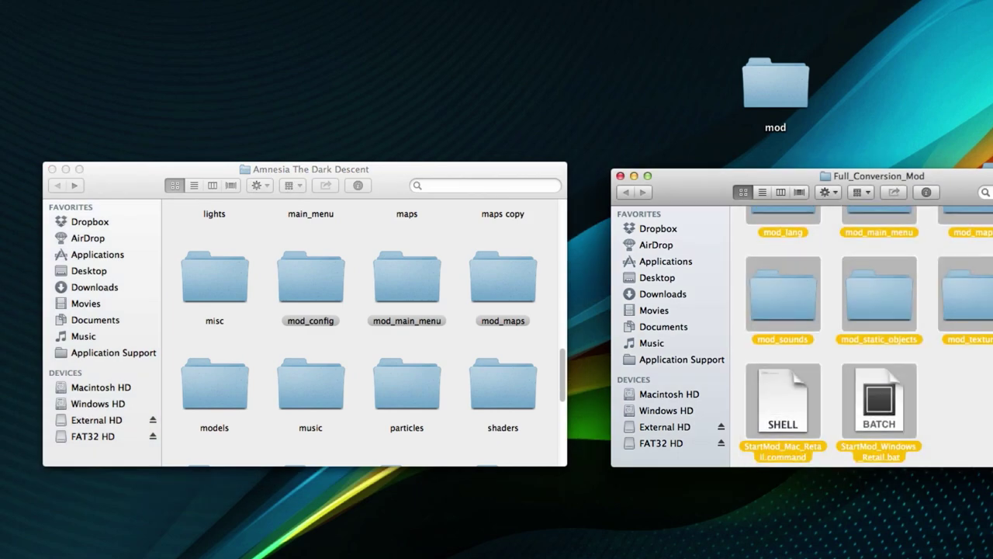
key("super+alt+a")
scroll(867, 336, "up", 3)
Inspect the placement of mod_config, mod_main_menu and mod_maps among the game's own files in the Amnesia The Dark Descent folder
left_click(392, 316)
scroll(403, 318, "up", 10)
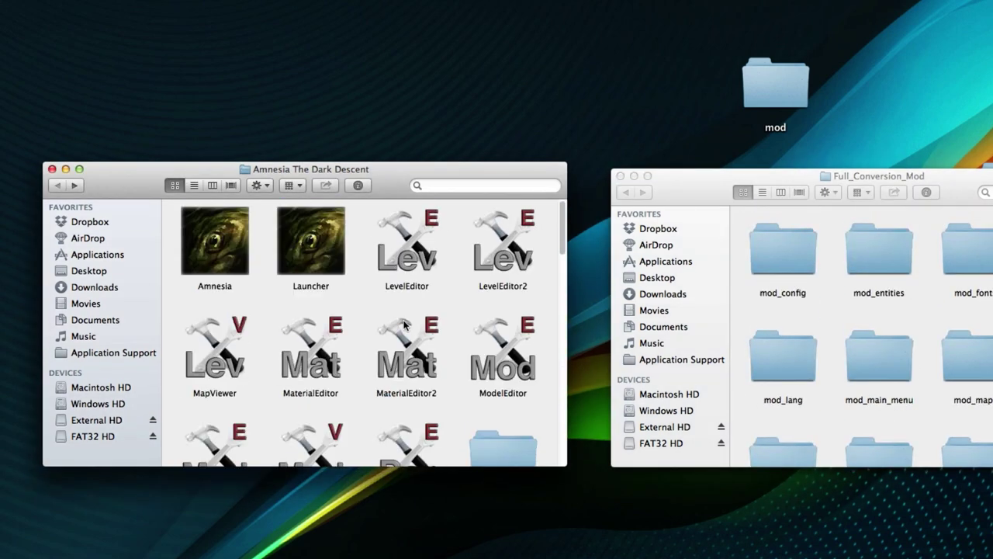
scroll(408, 319, "down", 5)
scroll(496, 310, "down", 10)
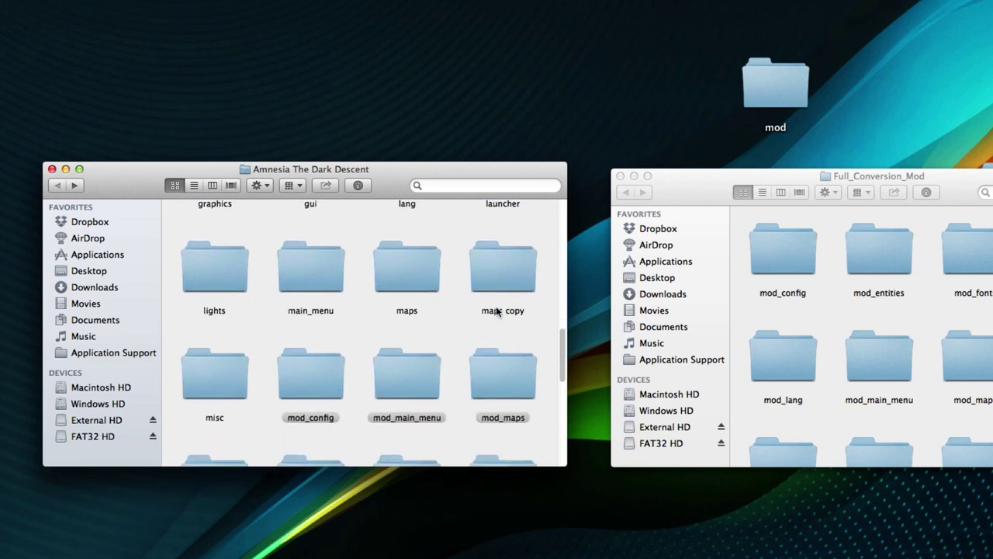
left_click(311, 262)
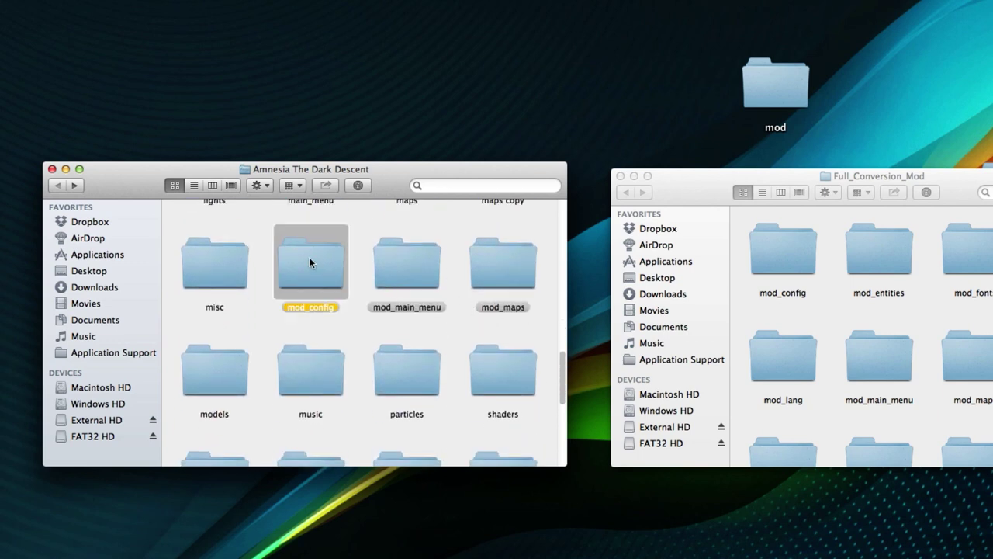
left_click(409, 267)
left_click(528, 271)
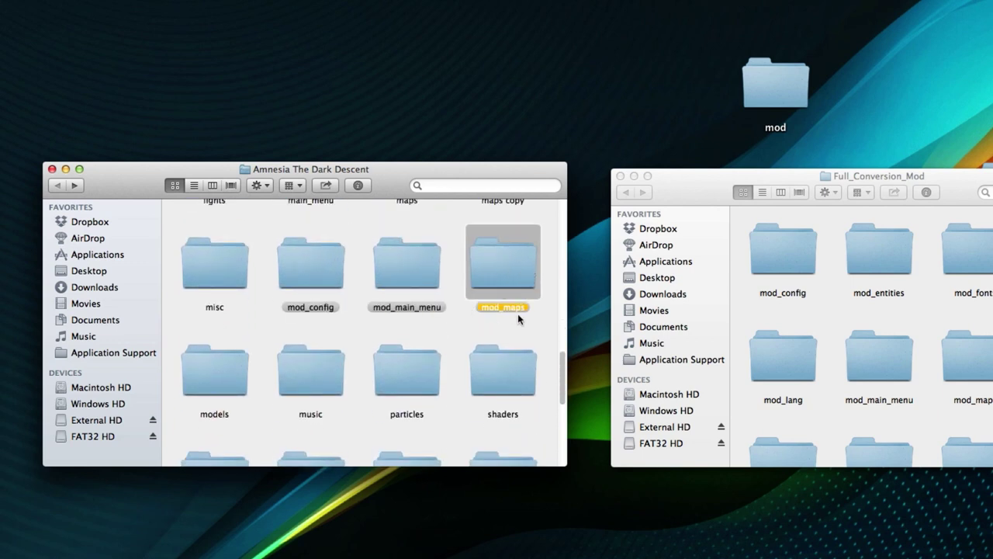
left_click(325, 270)
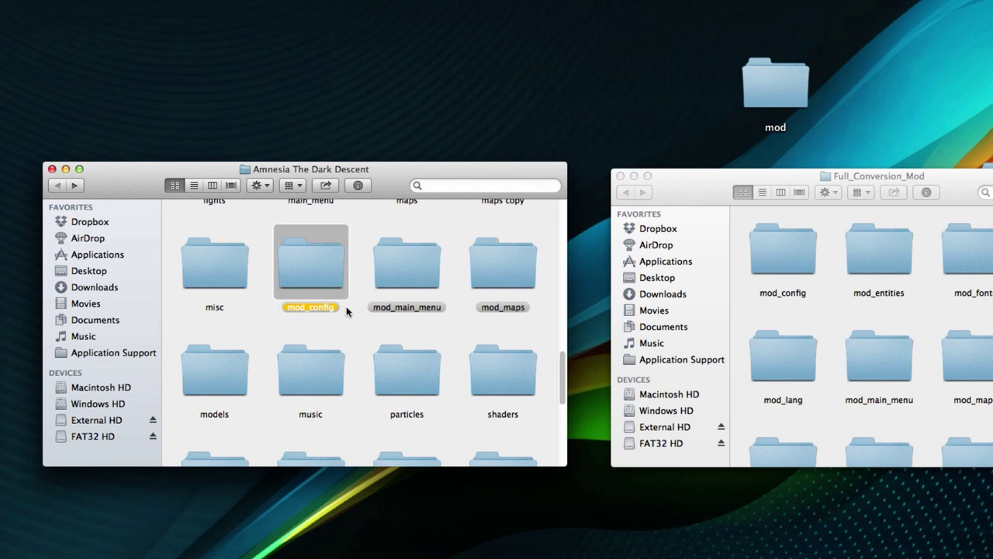
left_click(326, 324)
left_click(310, 309)
left_click(349, 321)
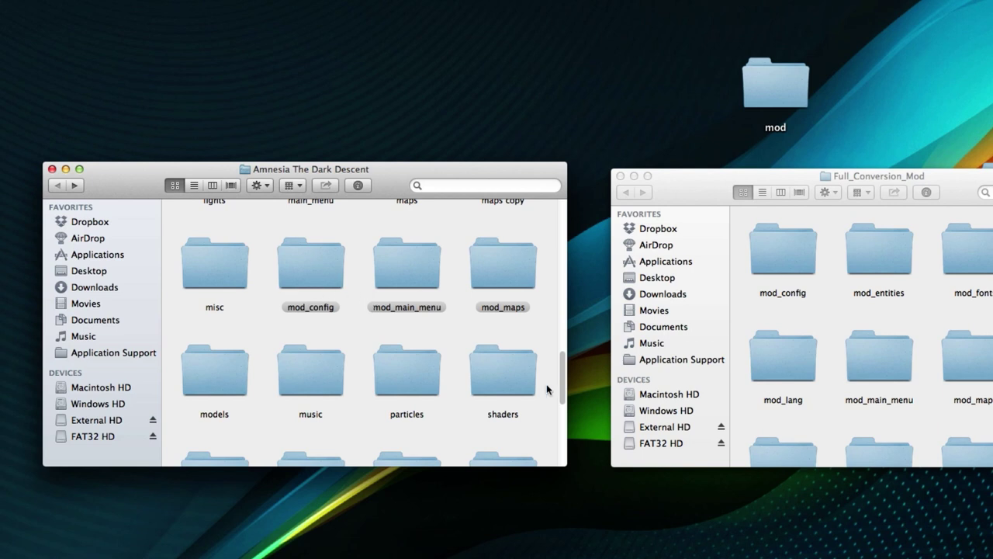
mouse_move(565, 384)
left_mouse_down()
mouse_move(577, 322)
mouse_move(569, 393)
left_mouse_up()
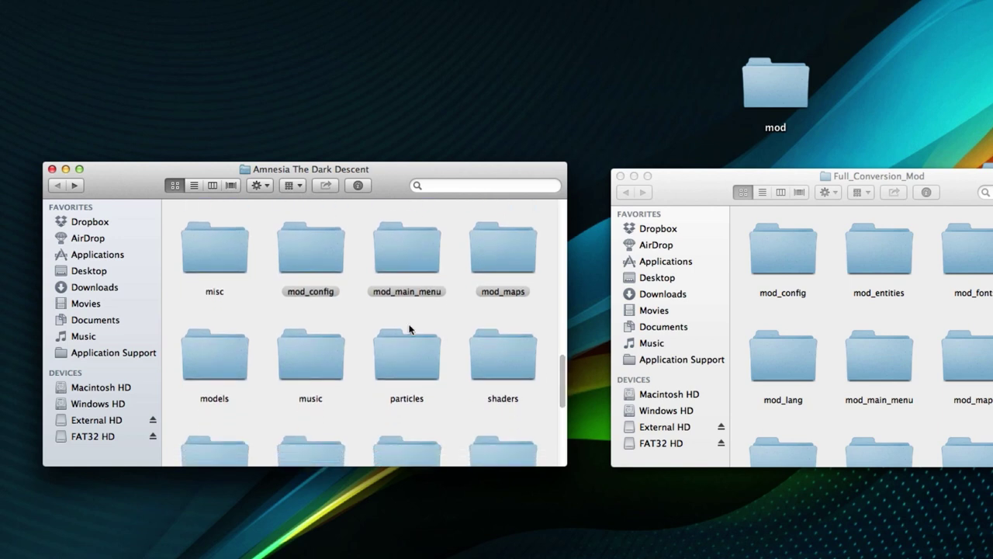
left_click_drag(333, 298, 455, 323)
Examine the StartMod_Mac_Retail.command and StartMod_Windows_Retail.bat launcher files in the Full_Conversion_Mod folder
left_click(836, 403)
scroll(836, 404, "down", 5)
left_click_drag(962, 397, 774, 402)
left_click(947, 434)
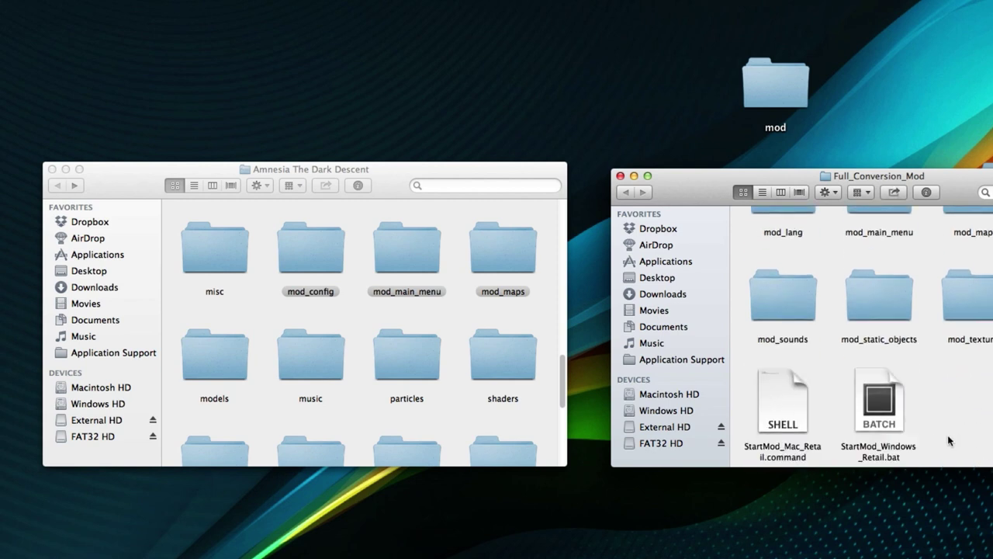
left_click(883, 425)
left_click(790, 388)
left_click(962, 428)
left_click_drag(955, 392, 792, 400)
left_click(976, 406)
left_click(460, 312)
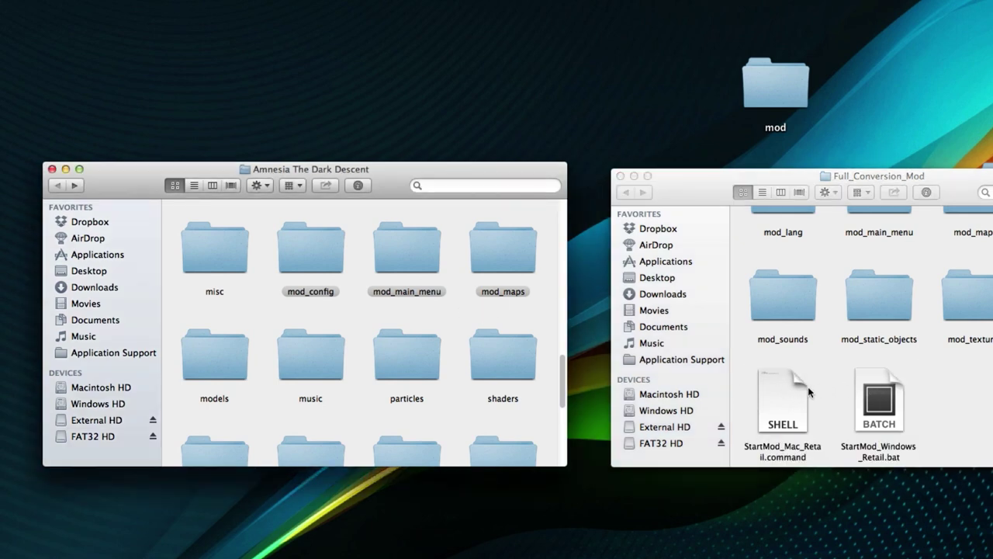
left_click_drag(799, 415, 945, 399)
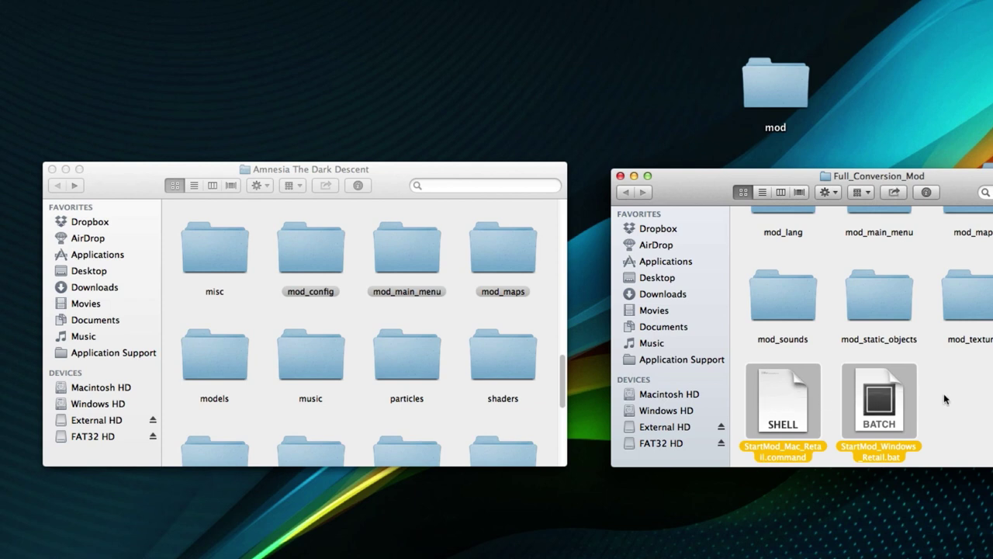
left_click(947, 399)
left_click(457, 315)
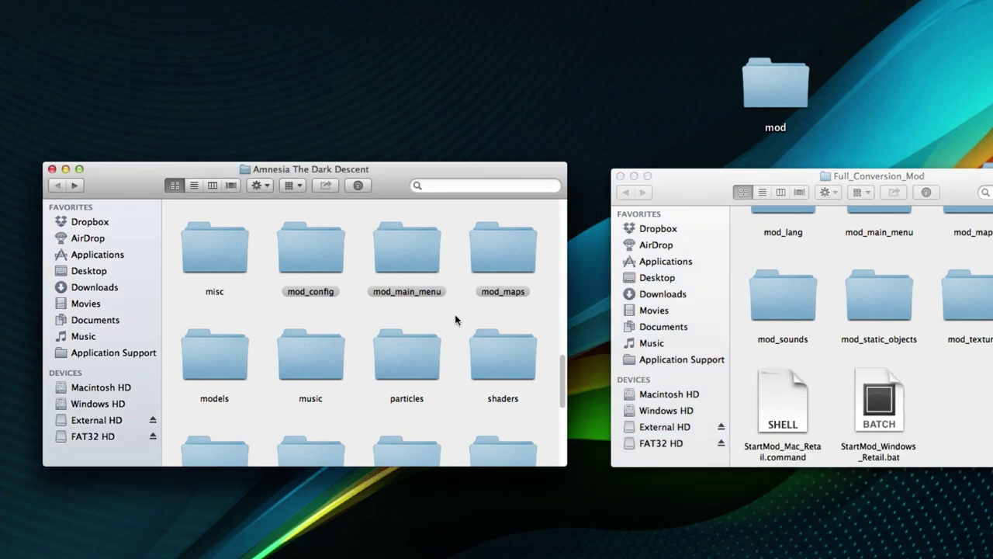
left_click_drag(966, 385, 779, 394)
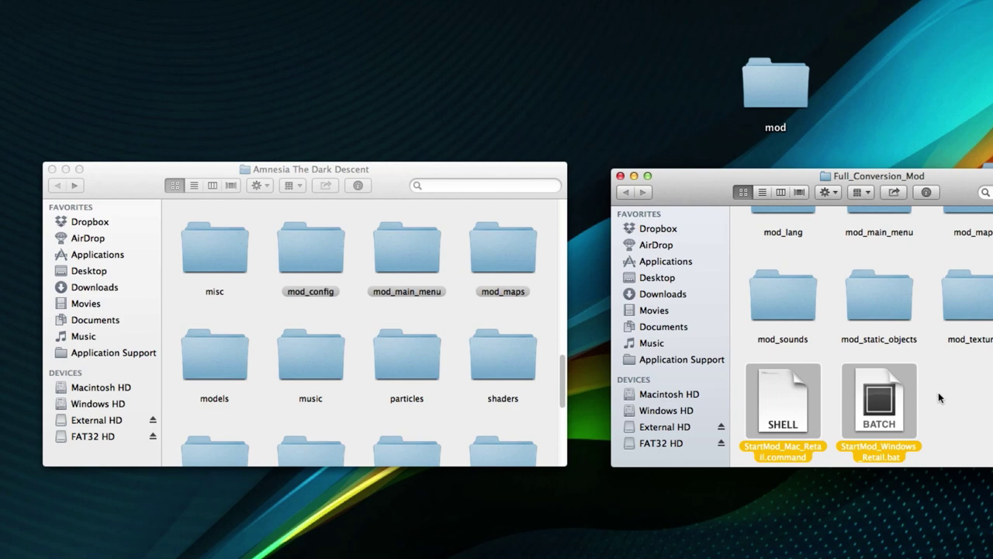
left_click(938, 391)
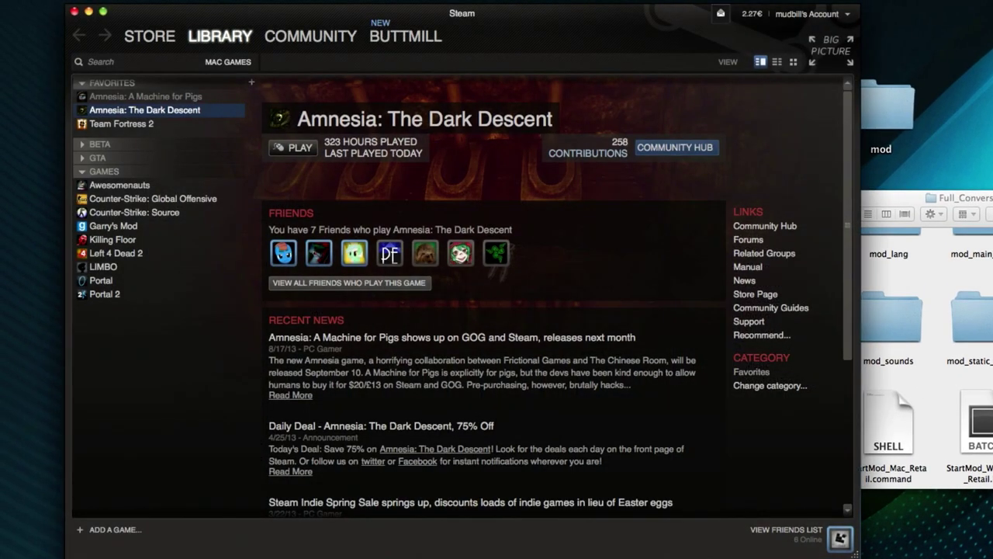
In Steam, enter mod_config/main_init.cfg as the launch option for Amnesia: The Dark Descent
right_click(134, 115)
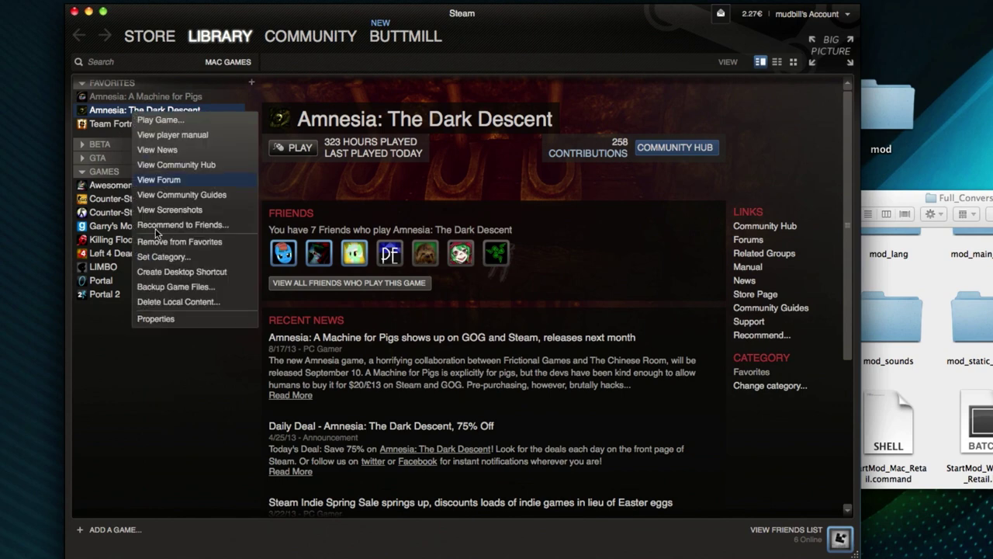
left_click(148, 319)
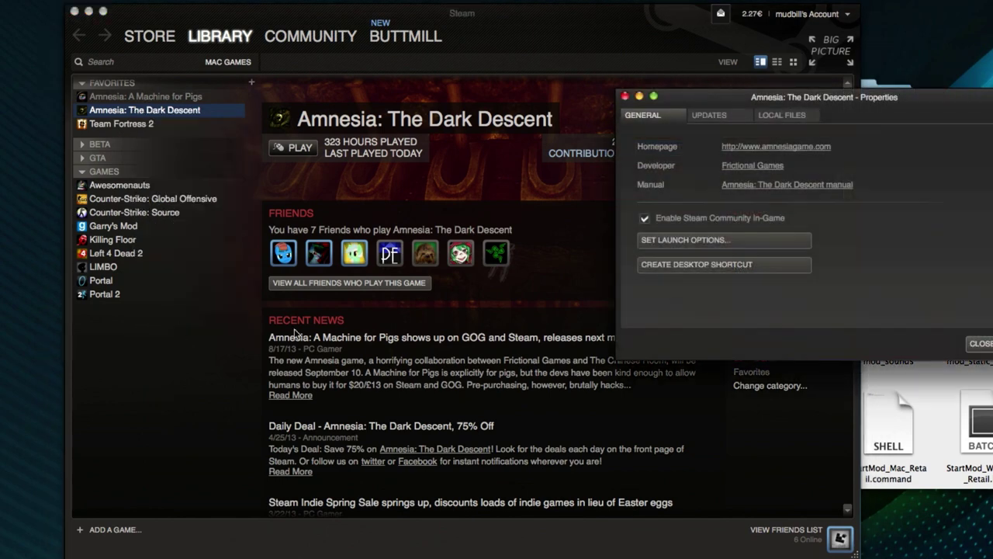
left_click(674, 242)
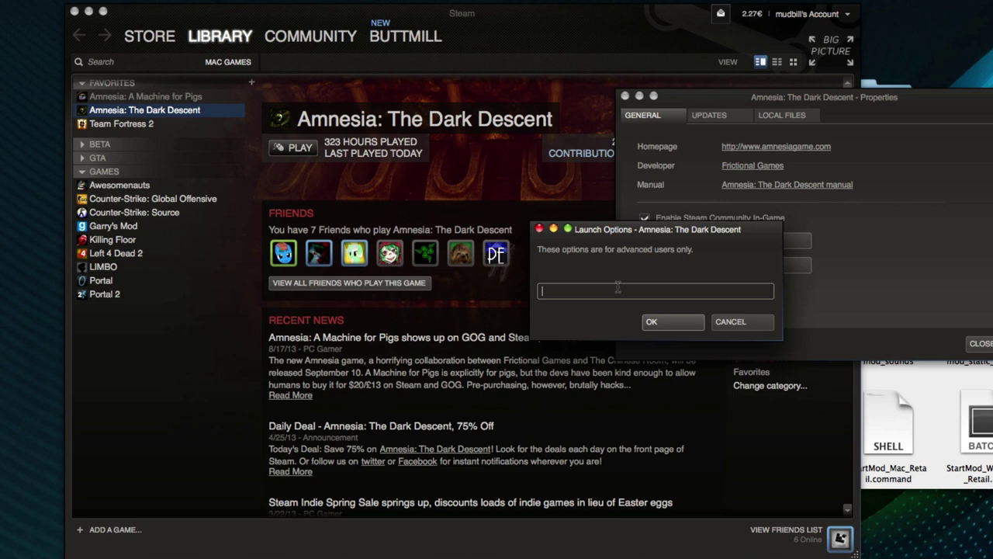
type("mo")
type("d_config")
type("&")
type("main")
type("_init")
type(".cfg")
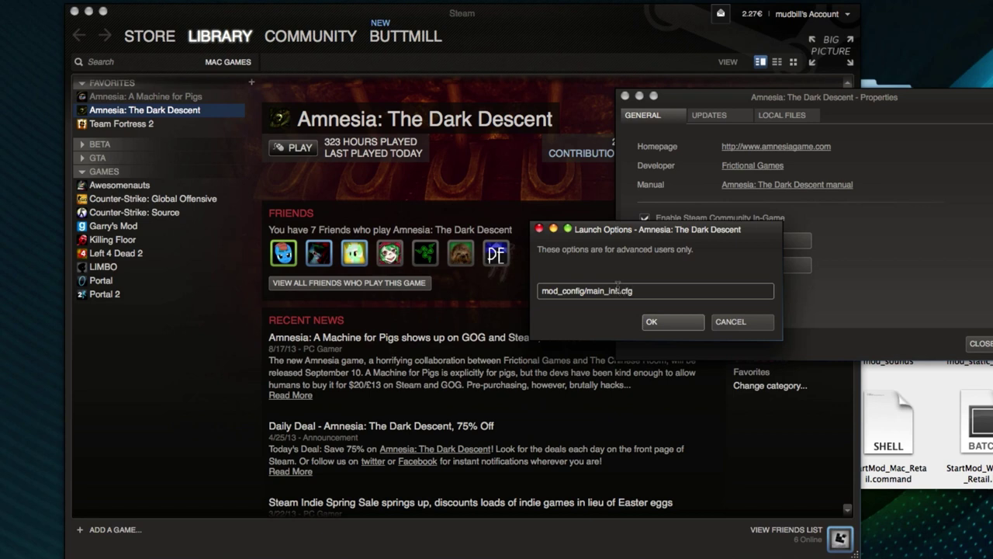
Check the folder and file name parts of the mod_config/main_init.cfg launch option
left_click(543, 291)
double_click(562, 291)
left_click(549, 290)
double_click(549, 290)
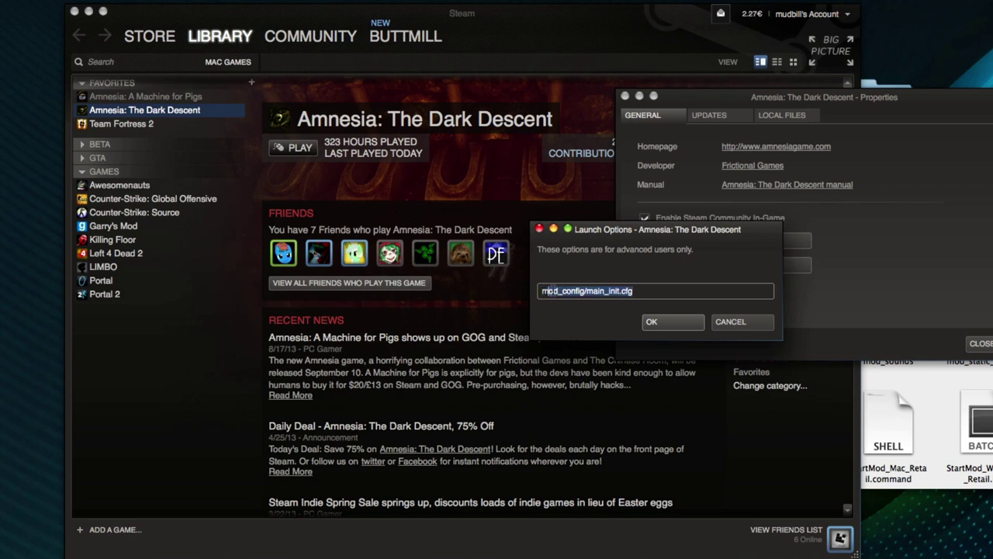
left_click(583, 290, "shift")
left_click(583, 290)
triple_click(588, 284)
left_click(584, 284)
triple_click(581, 289)
left_click(578, 290)
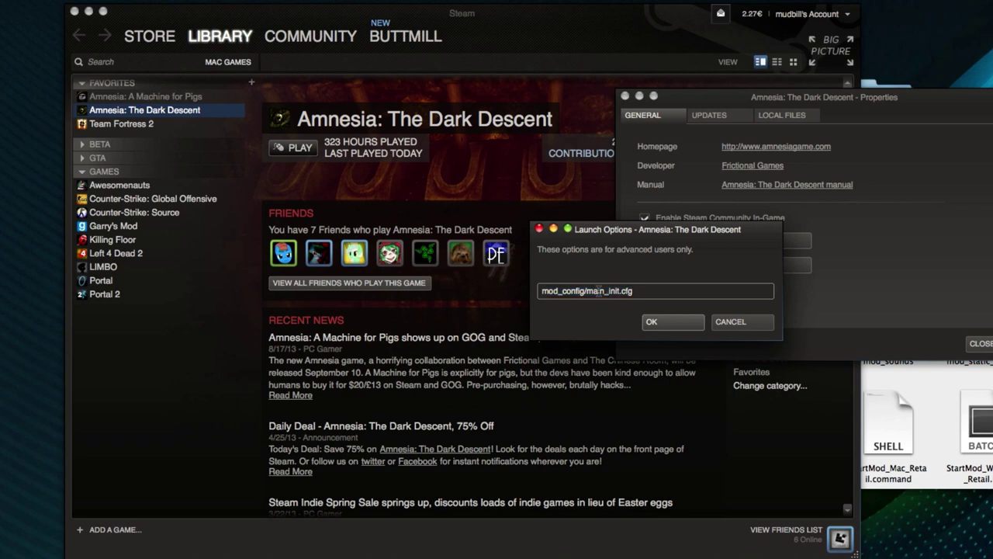
left_click_drag(570, 290, 579, 291)
triple_click(648, 291)
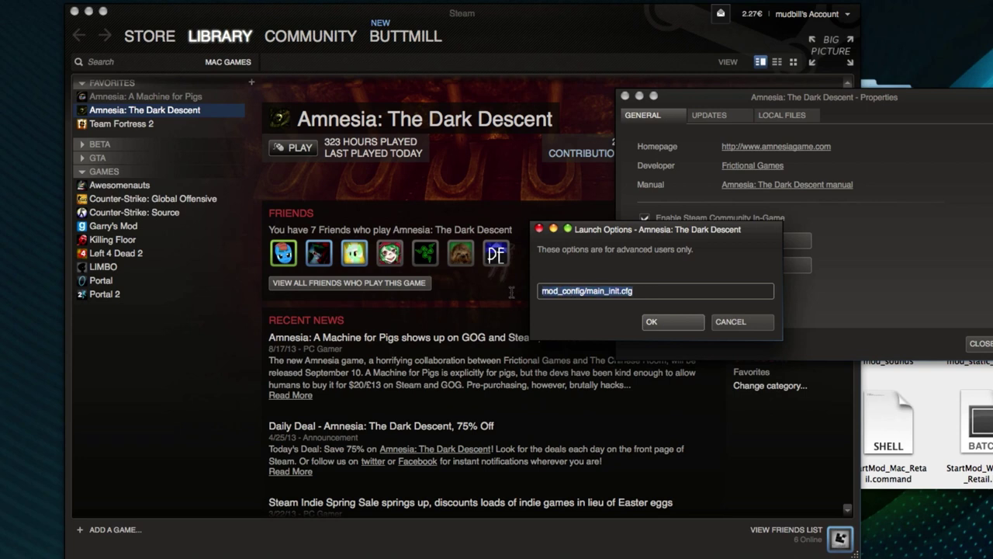
left_click(652, 292)
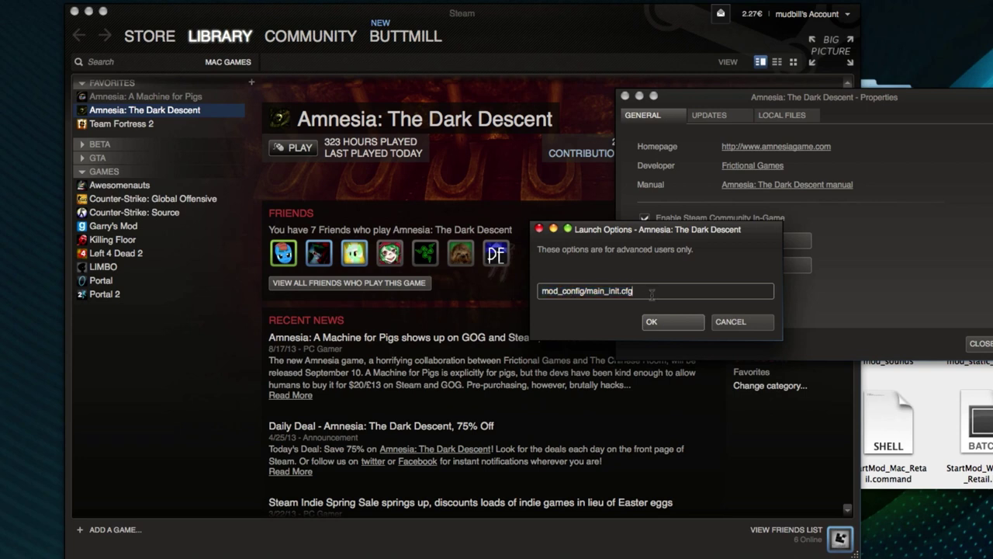
left_click_drag(654, 293, 588, 291)
left_click(589, 290)
left_click_drag(659, 295, 606, 291)
left_click(608, 292)
Confirm the launch option, close the game's properties and start Amnesia: The Dark Descent to bring up its launcher
left_click(678, 326)
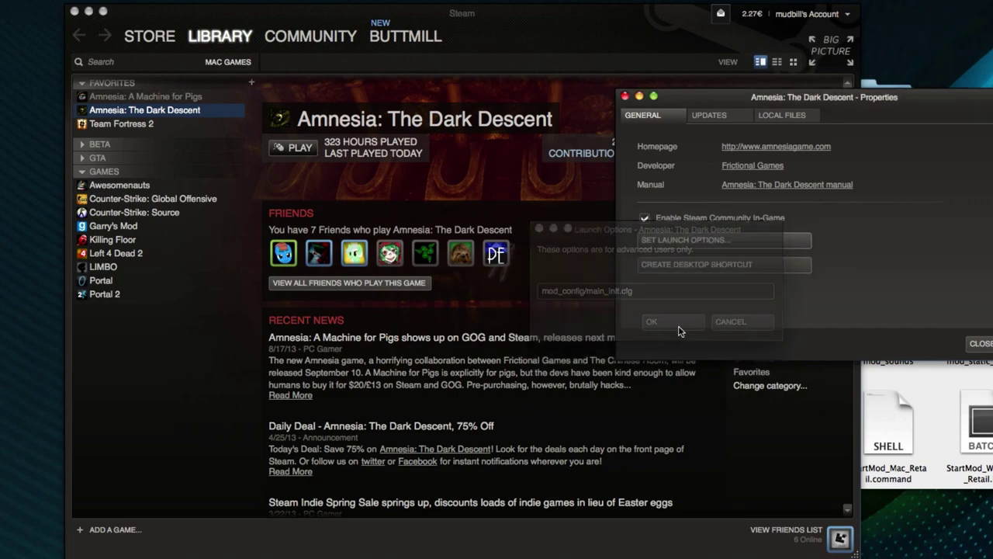
left_click(979, 343)
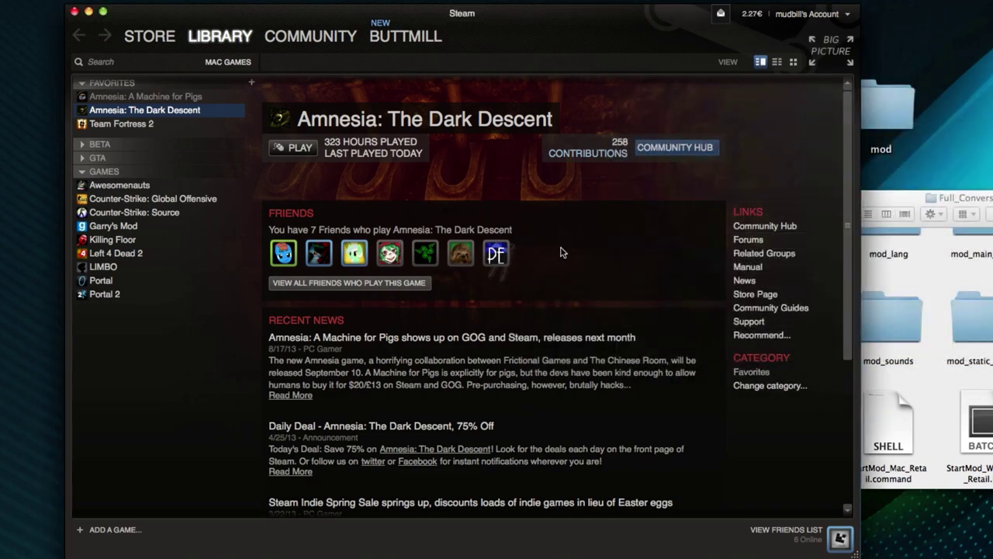
left_click(295, 148)
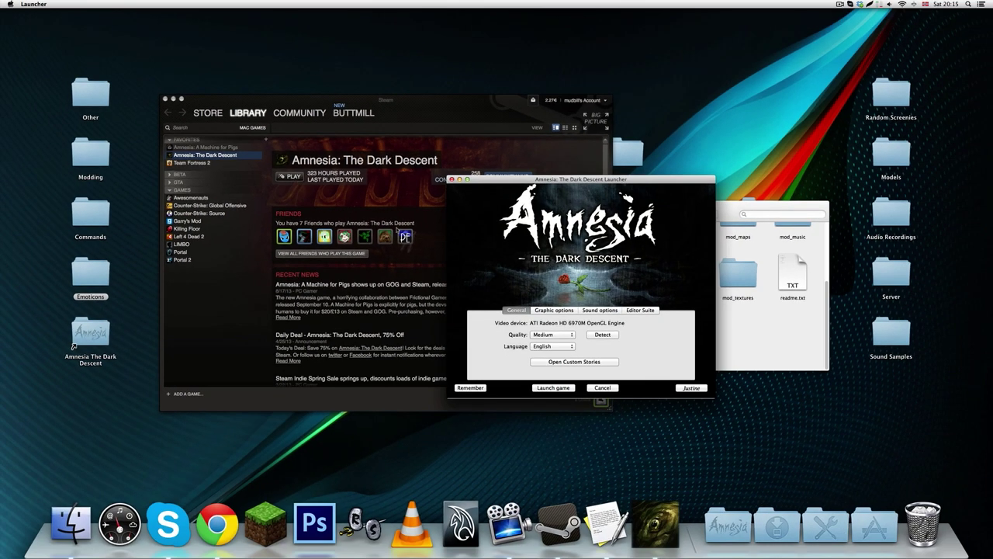
left_click_drag(539, 180, 473, 175)
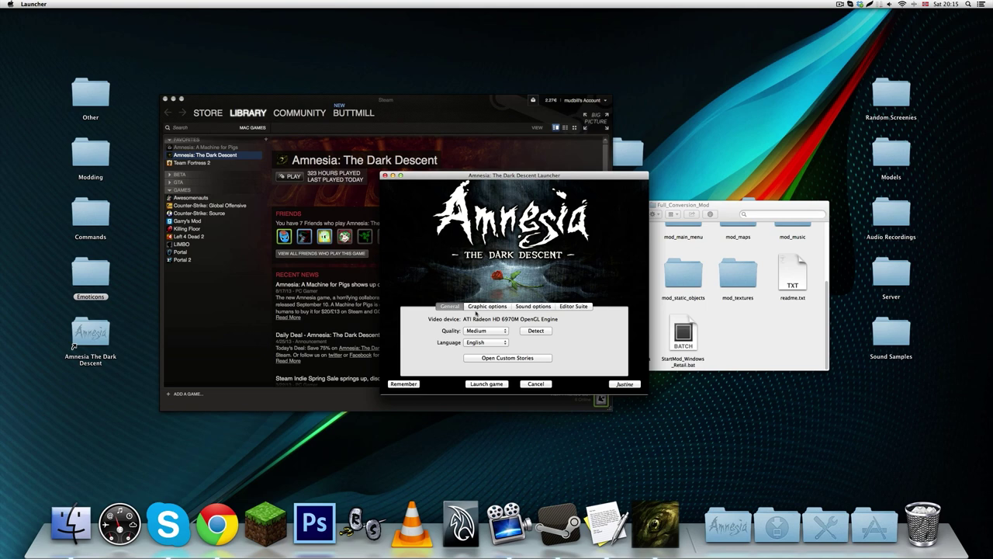
Look through the launcher's general, graphic and sound options
left_click(476, 309)
left_click(458, 308)
left_click(532, 308)
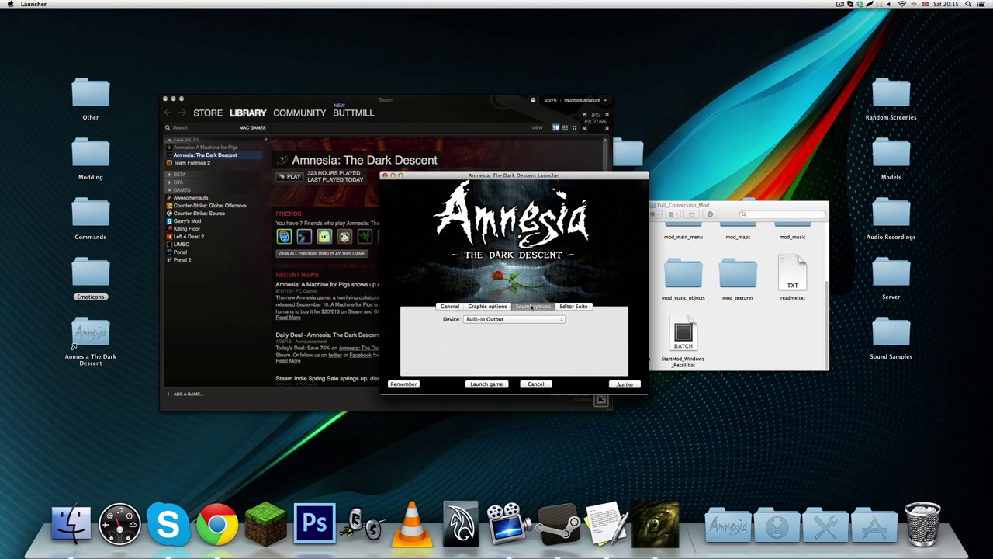
left_click(489, 307)
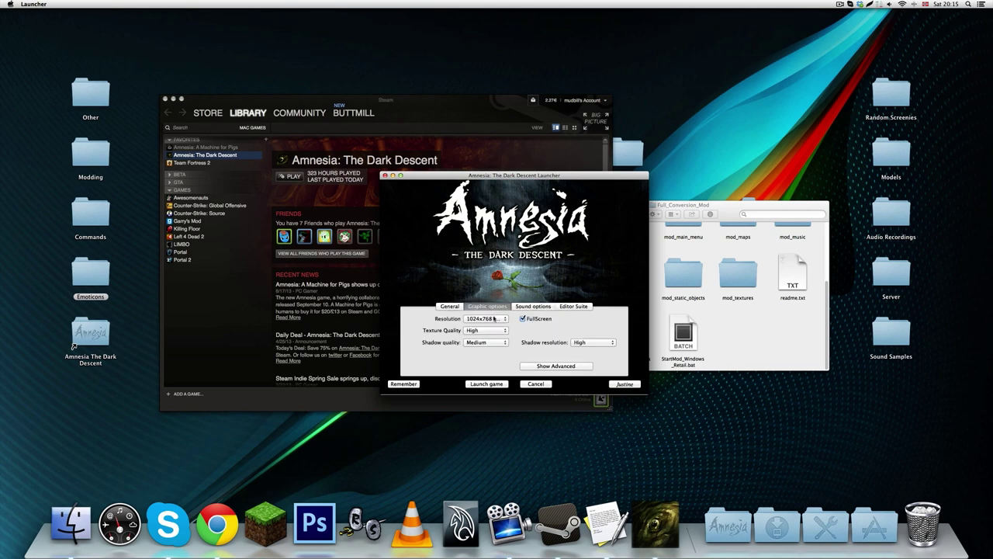
left_click(453, 307)
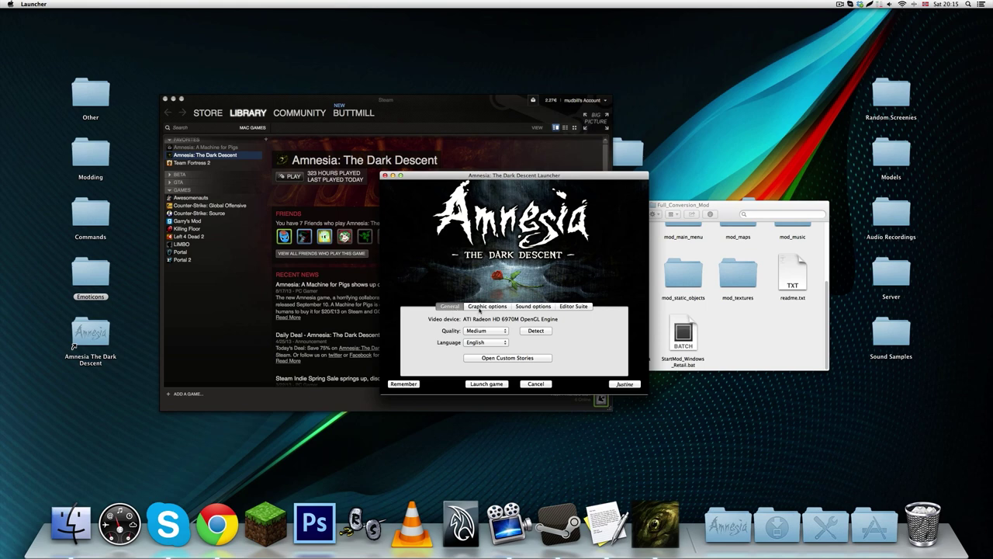
left_click(477, 307)
left_click(458, 306)
left_click(471, 306)
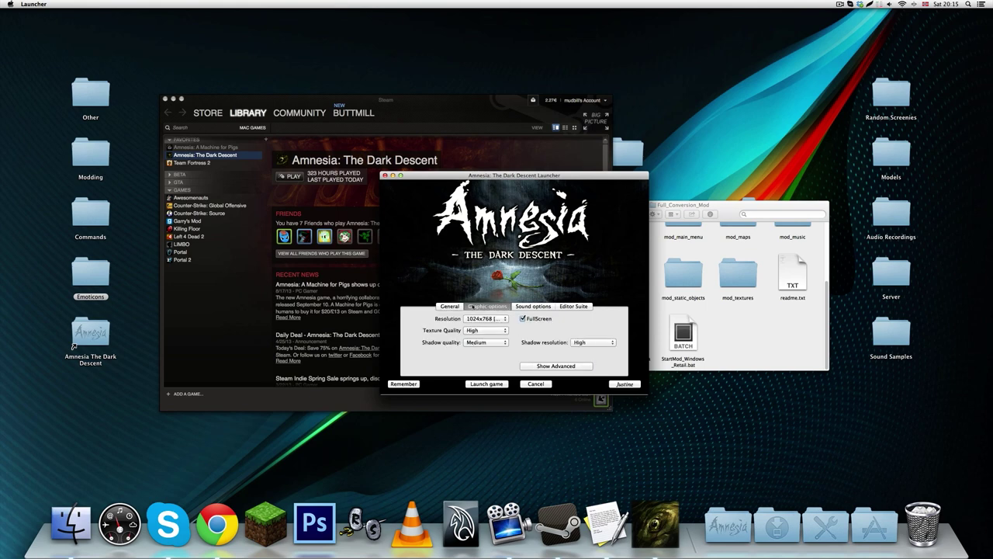
left_click(450, 307)
Set the game's resolution to 1920x1080, turn off FullScreen and set the shadow quality to High
left_click(487, 307)
left_click(500, 319)
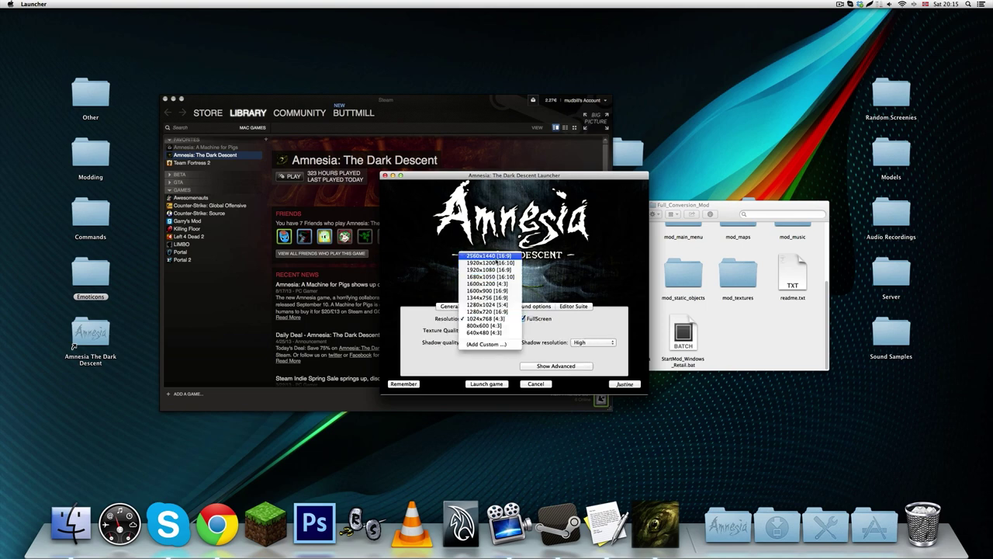
left_click(497, 284)
left_click(497, 321)
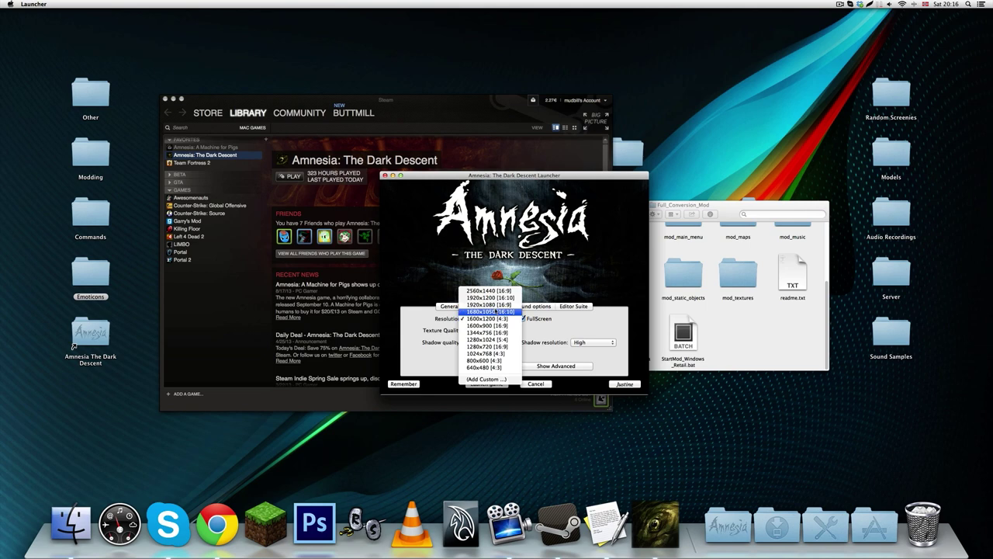
left_click(488, 305)
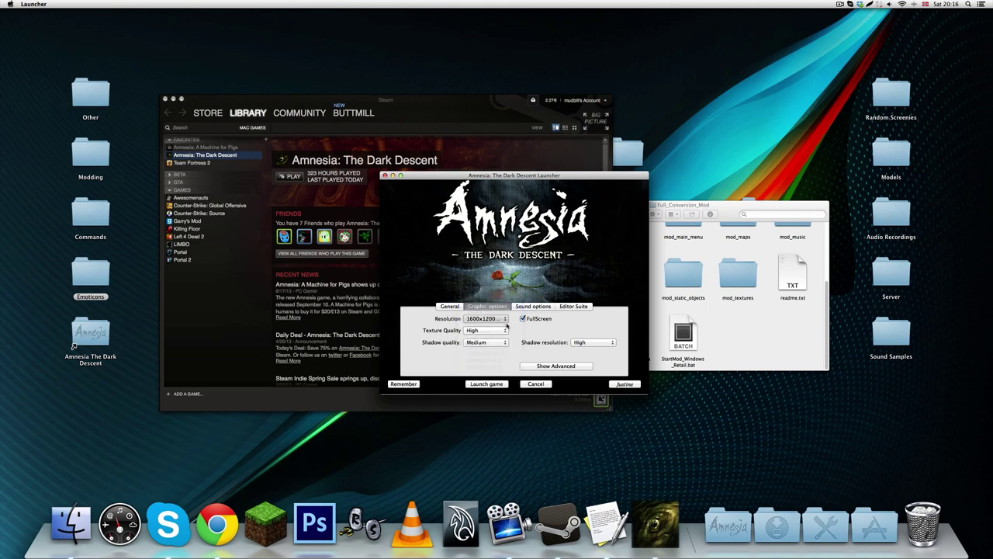
left_click(523, 319)
left_click(501, 343)
left_click(481, 353)
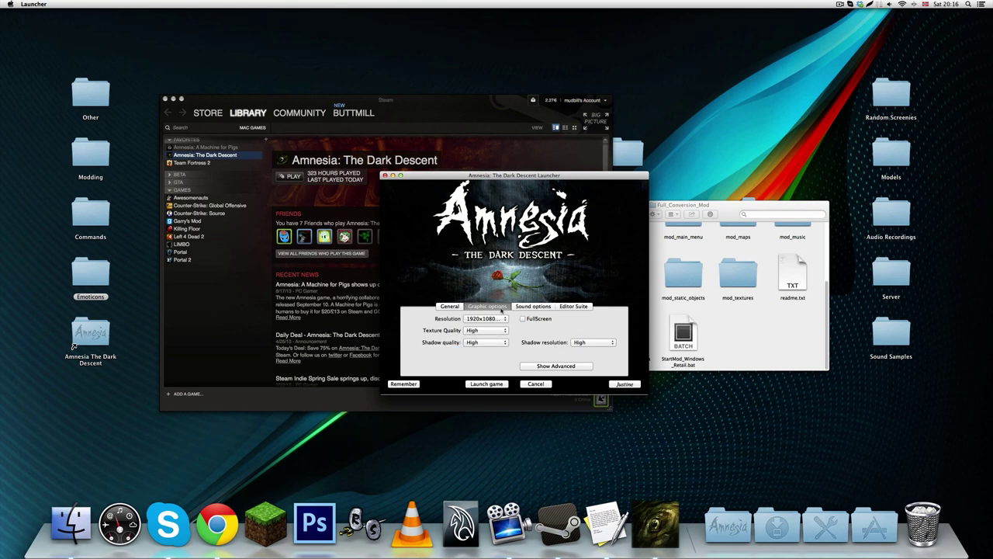
Check the launcher's remaining option pages and launch the game
left_click(450, 306)
left_click(487, 306)
left_click(534, 306)
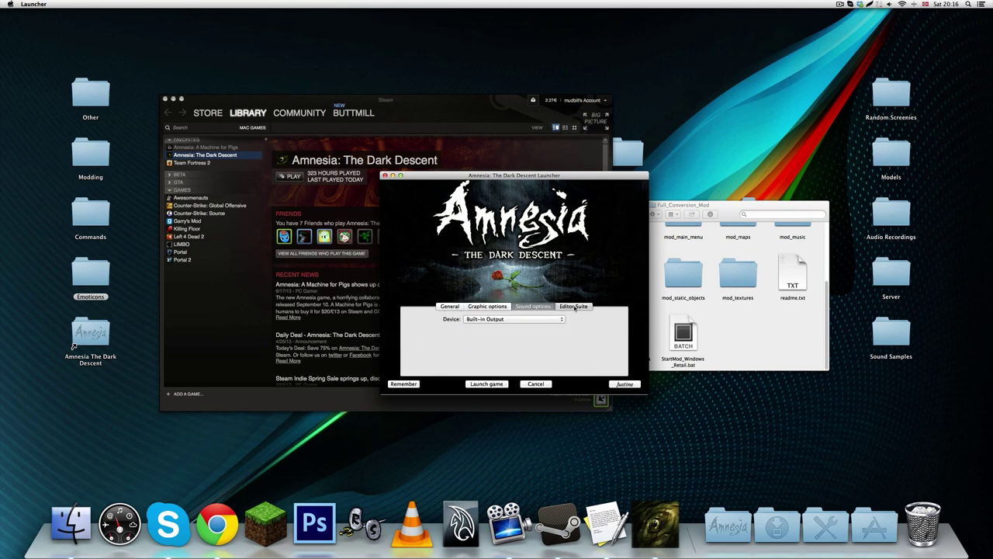
left_click(575, 305)
left_click(487, 305)
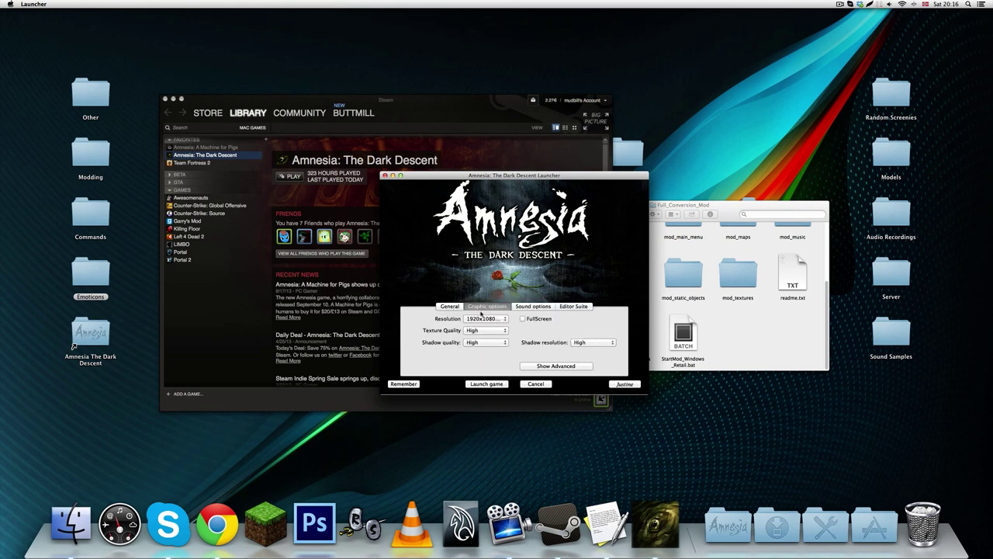
left_click(489, 384)
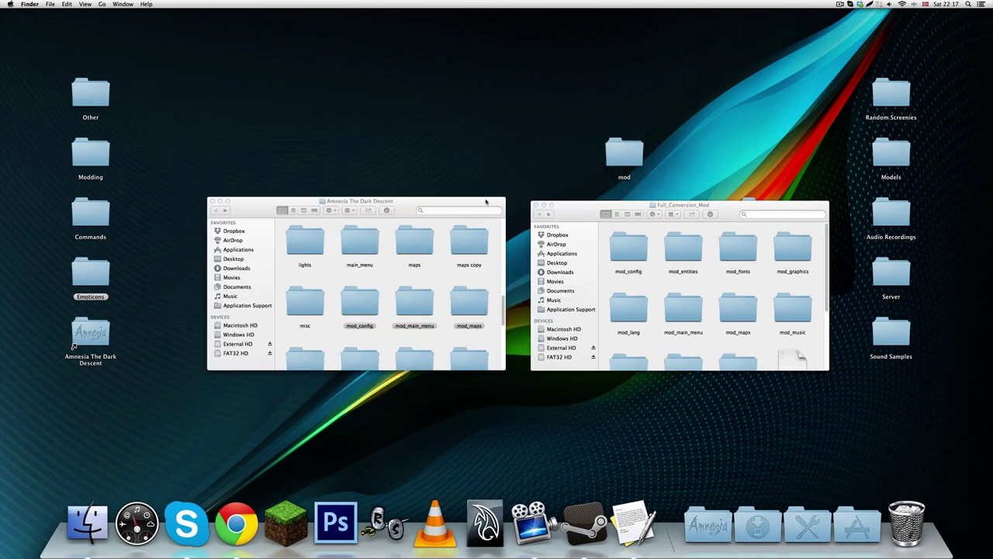
In Finder, open the english.lang file from the mod_lang_main folder inside the game's mod_config folder
left_click(486, 202)
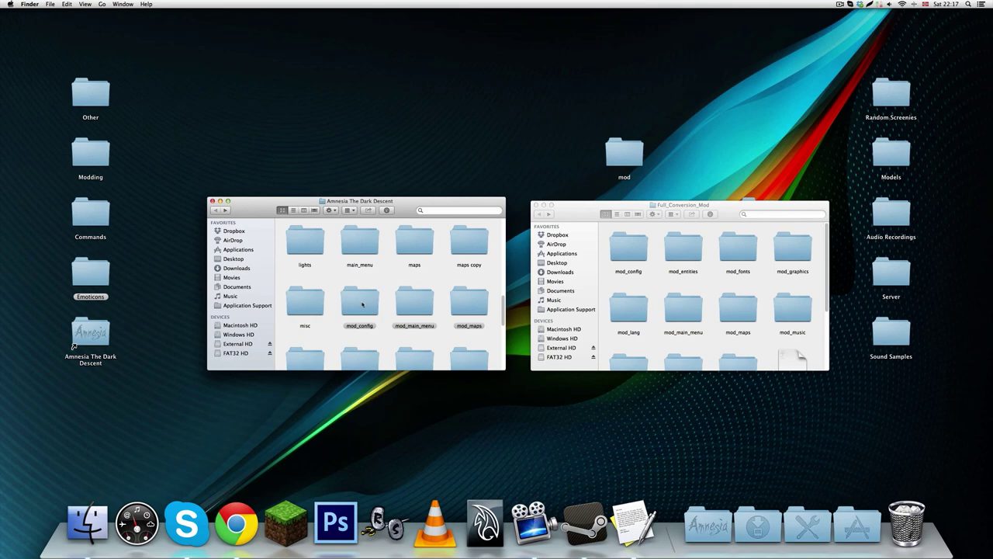
double_click(357, 305)
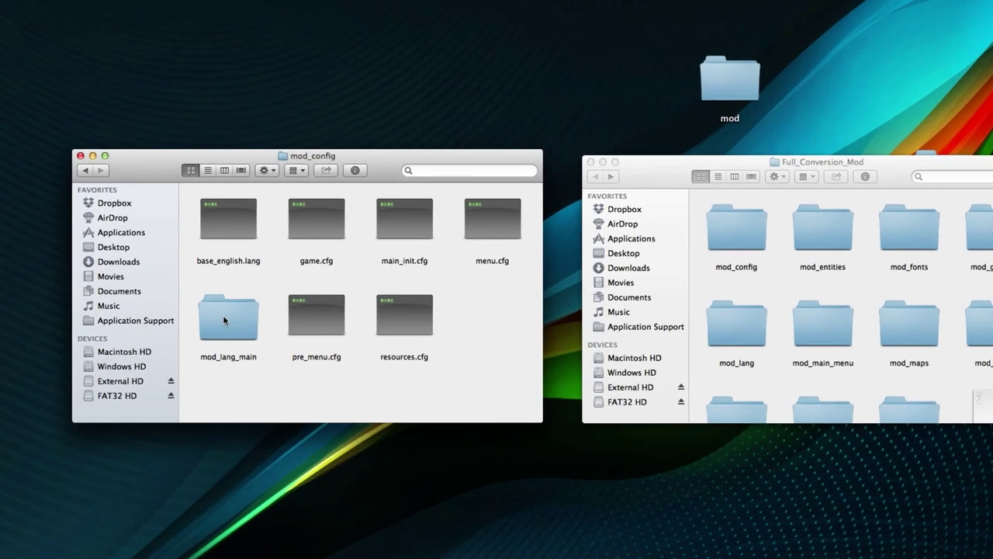
left_click(304, 305)
double_click(223, 321)
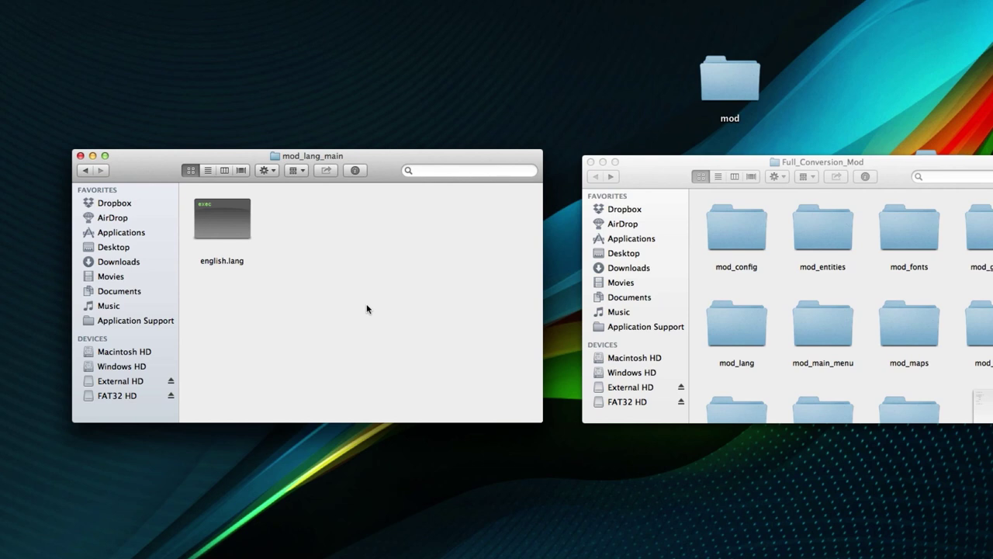
left_click(242, 223)
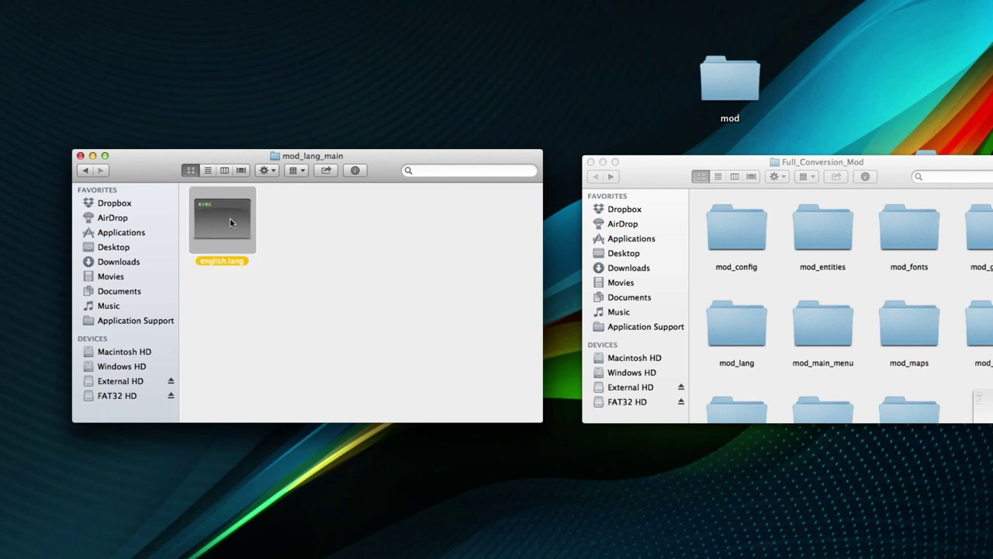
double_click(223, 214)
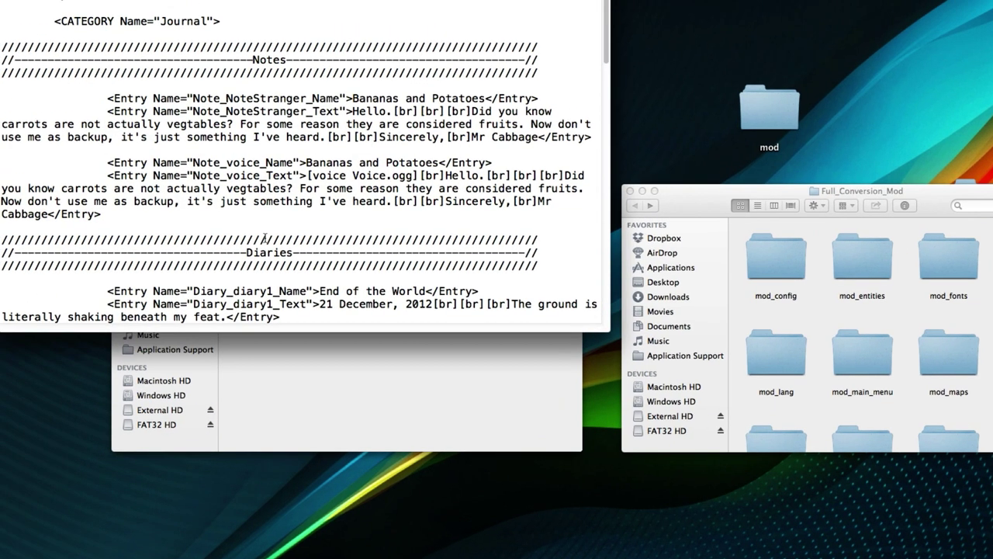
Insert a RESOURCES block with the directory paths ts_fonts/eng and ts_lang/eng below the LANGUAGE tag in english.lang
left_click_drag(356, 34, 344, 45)
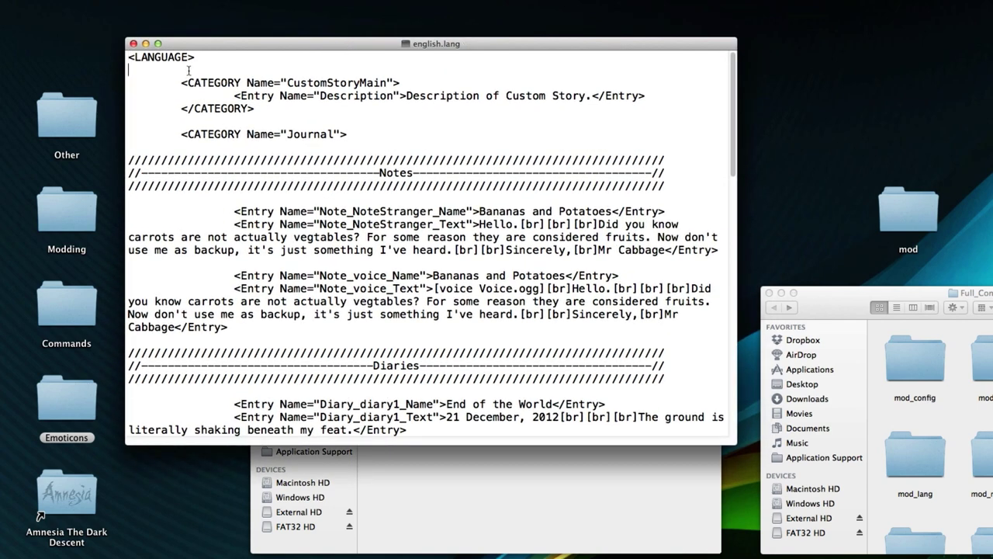
left_click(232, 71)
key("Return")
key("Return")
key("Up")
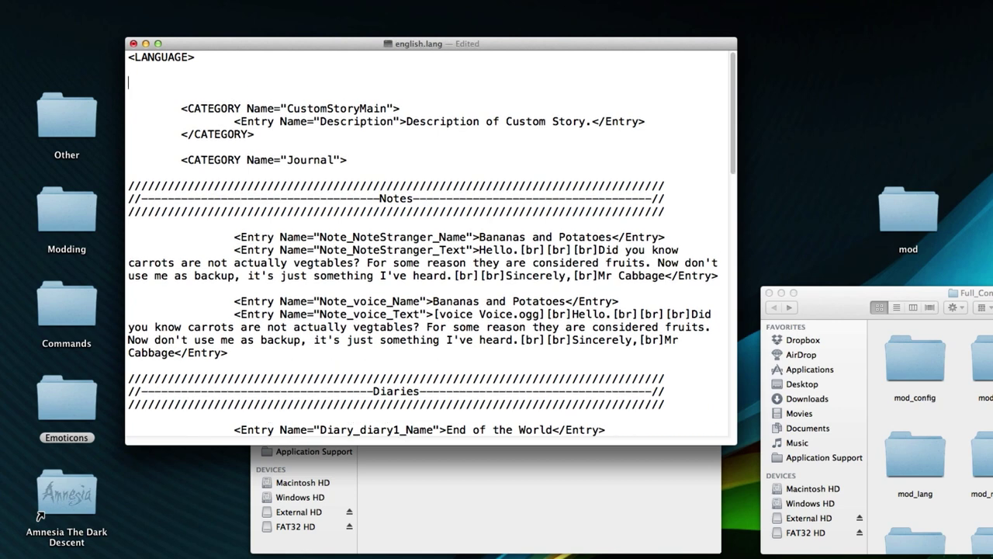
type("<RESOURCES> \t\t<Directory Path=\"ts_fonts/eng\" /> \t\t<Directory Path=\"ts_lang/eng\" /> \t</RESOURCES>")
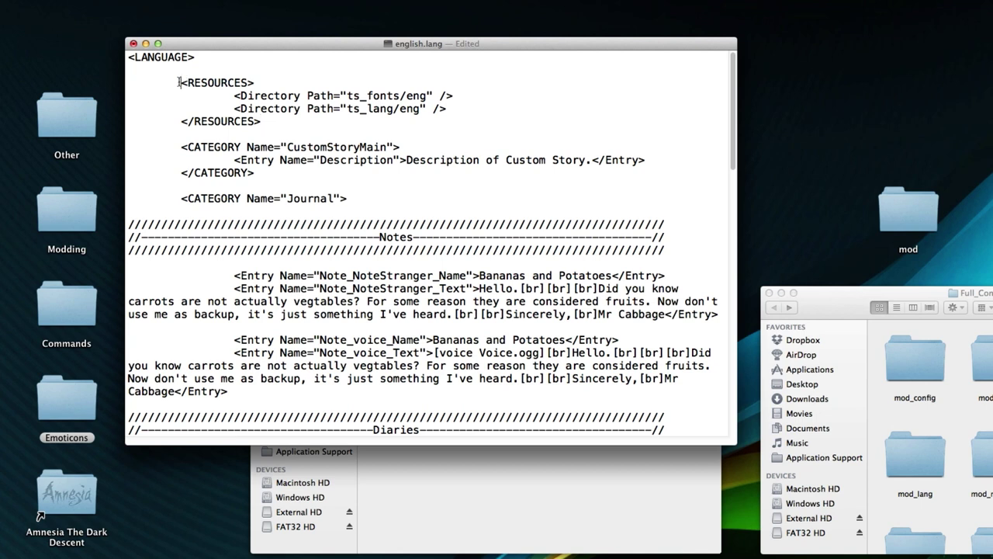
Remove the ts_ prefix from both directory paths so they read fonts/eng and lang/eng
left_click_drag(179, 82, 235, 96)
left_click_drag(360, 96, 347, 96)
left_click(368, 96)
key("BackSpace")
key("BackSpace")
key("BackSpace")
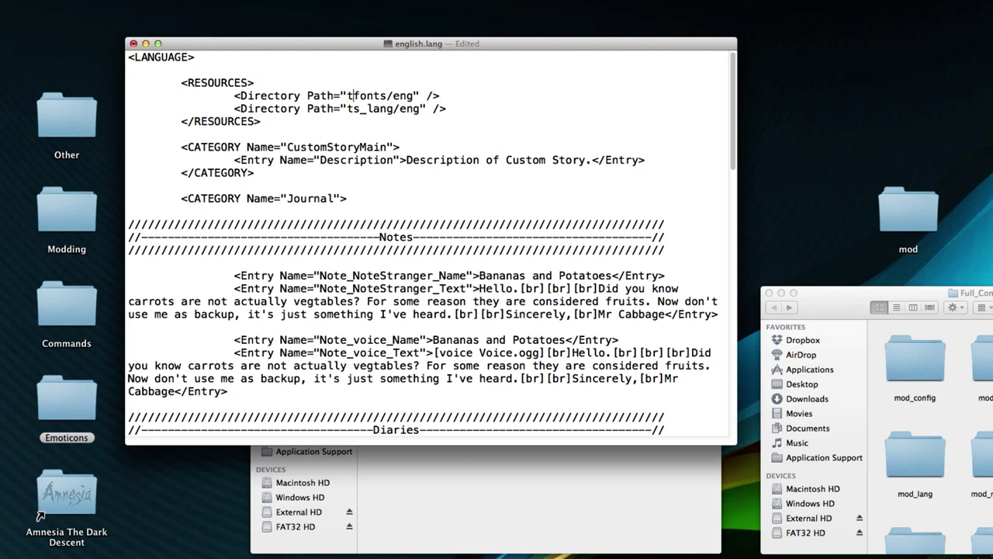
left_click(367, 108)
key("BackSpace")
key("BackSpace")
key("BackSpace")
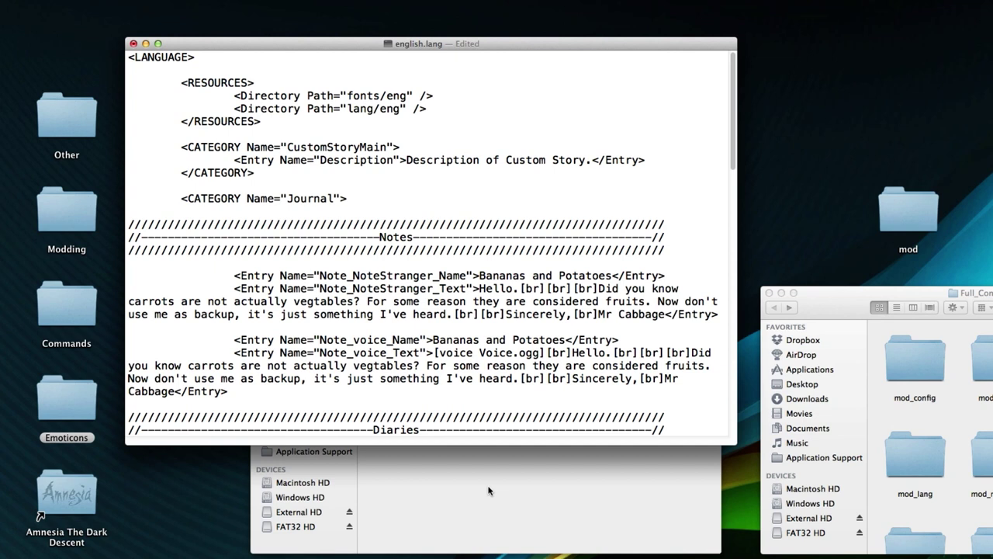
Examine the fonts/eng and lang/eng directory paths in the RESOURCES block of english.lang
left_click(348, 109)
left_click_drag(346, 95, 409, 96)
left_click(409, 95)
left_click_drag(433, 95, 222, 95)
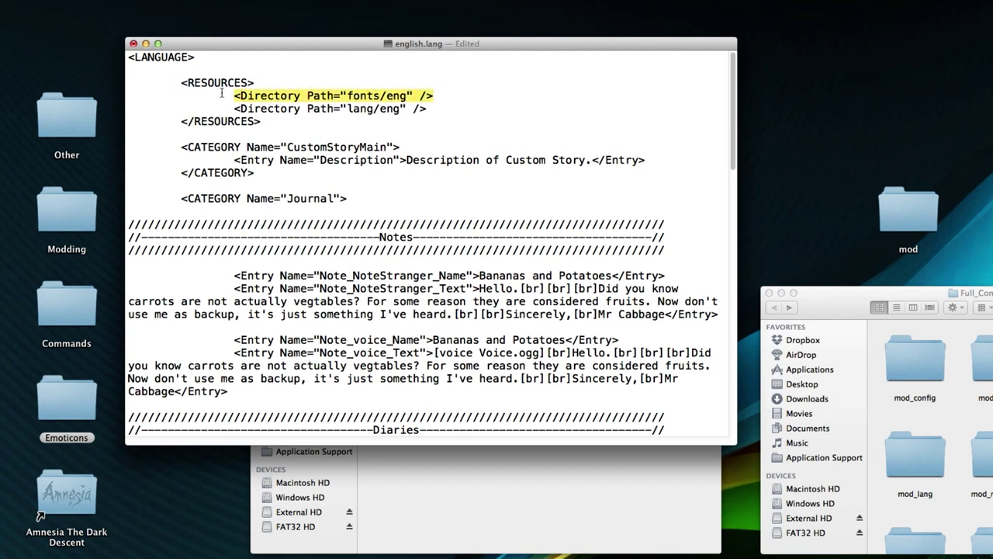
left_click_drag(433, 108, 194, 107)
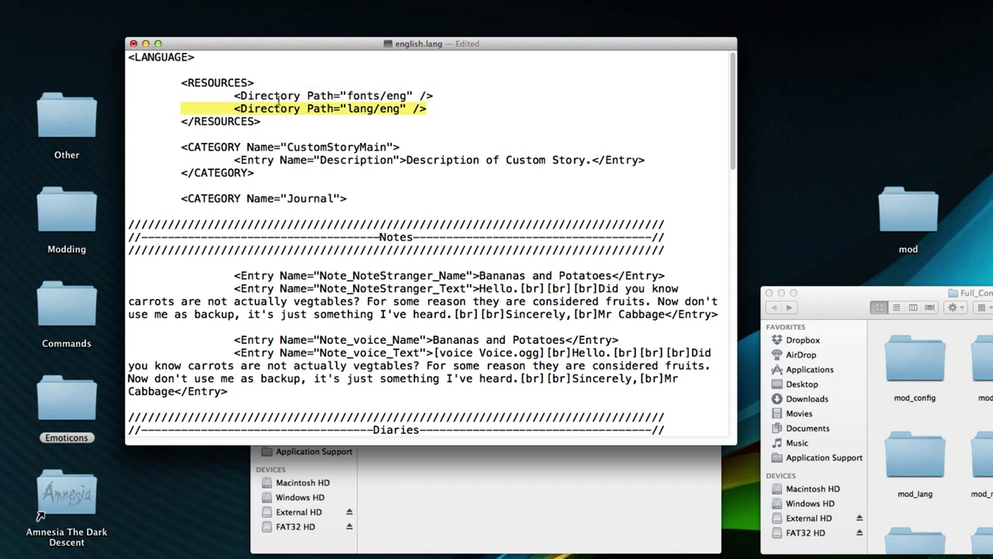
left_click(293, 122)
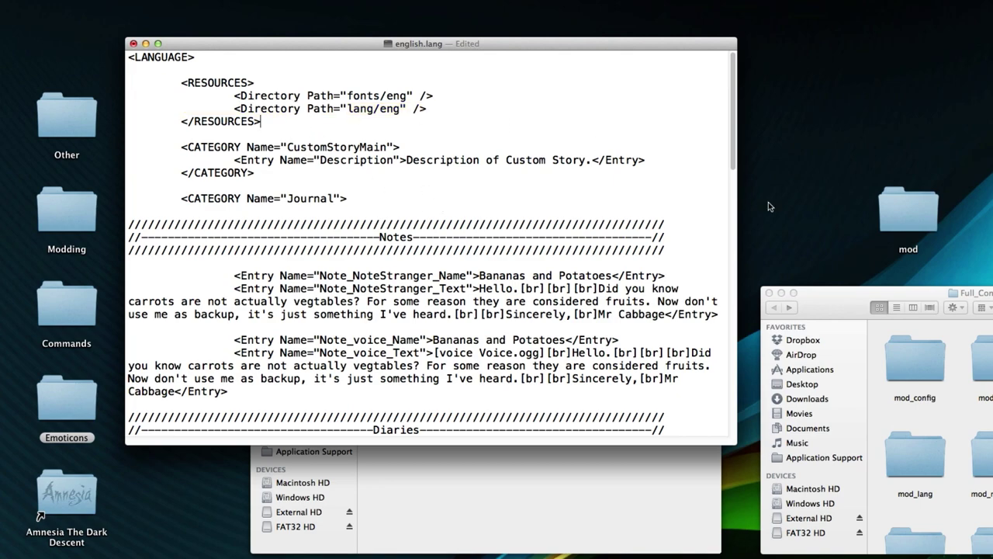
Open pre_menu.cfg from the mod_config folder and examine the TextCat and TextEntry attributes of its first welcome section
left_click_drag(735, 146, 735, 425)
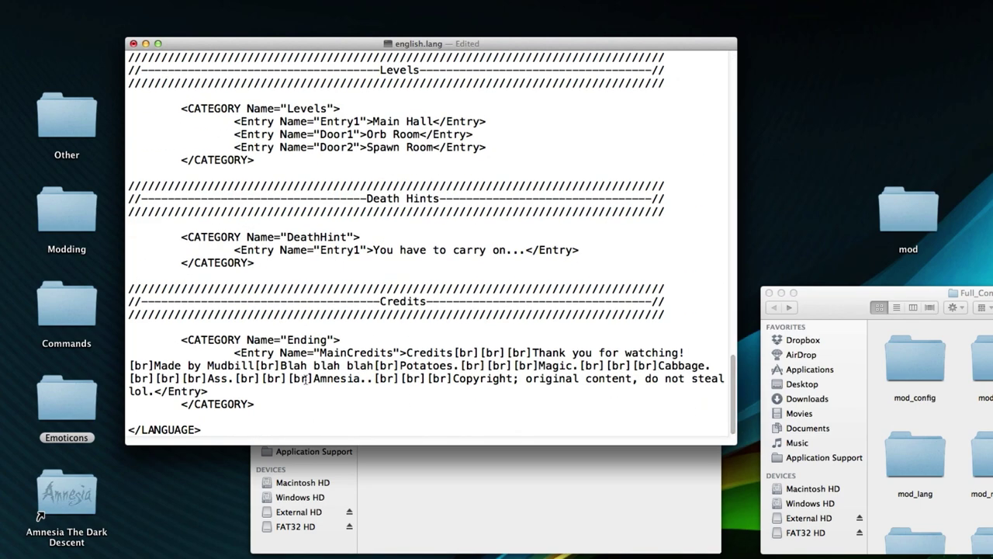
left_click(395, 457)
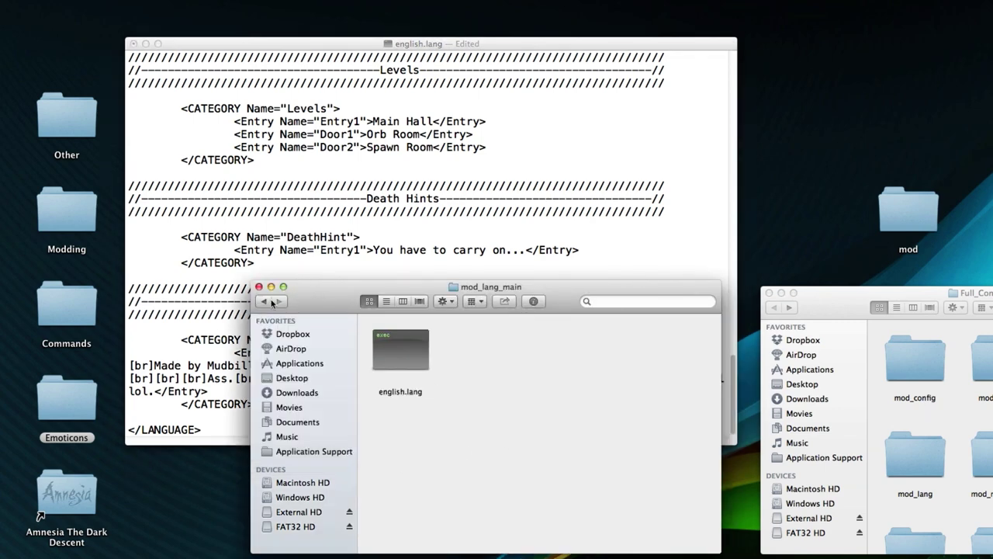
left_click(271, 302)
left_click(507, 447)
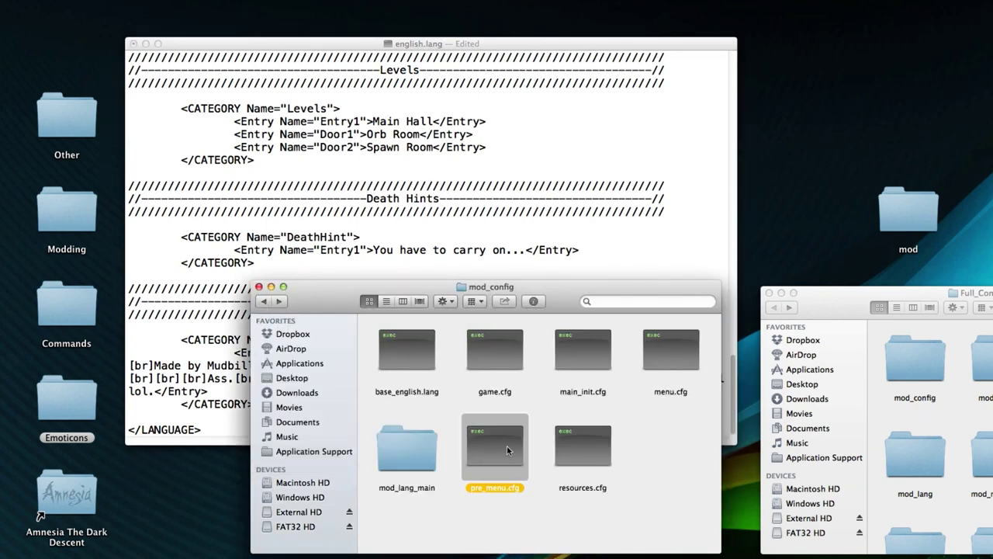
double_click(506, 446)
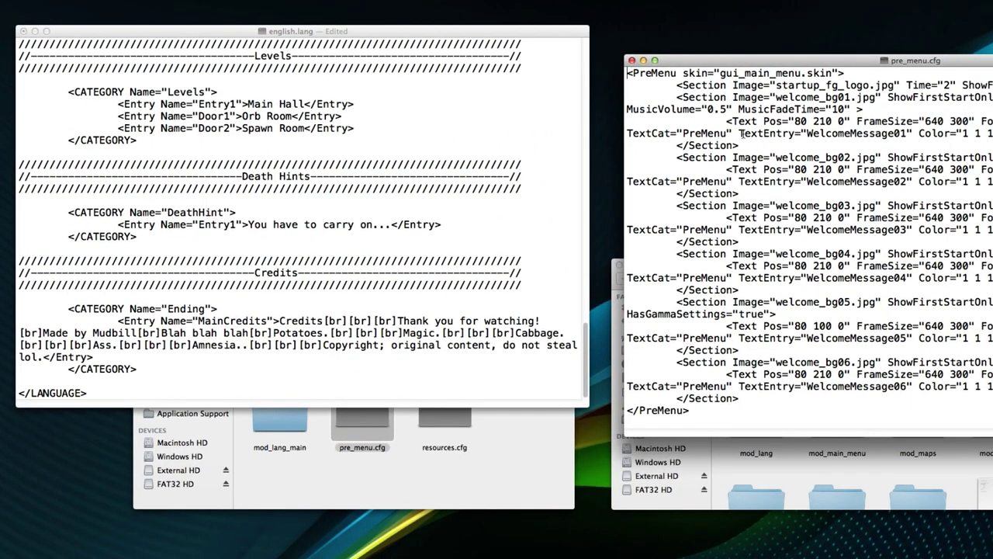
left_click_drag(627, 133, 912, 134)
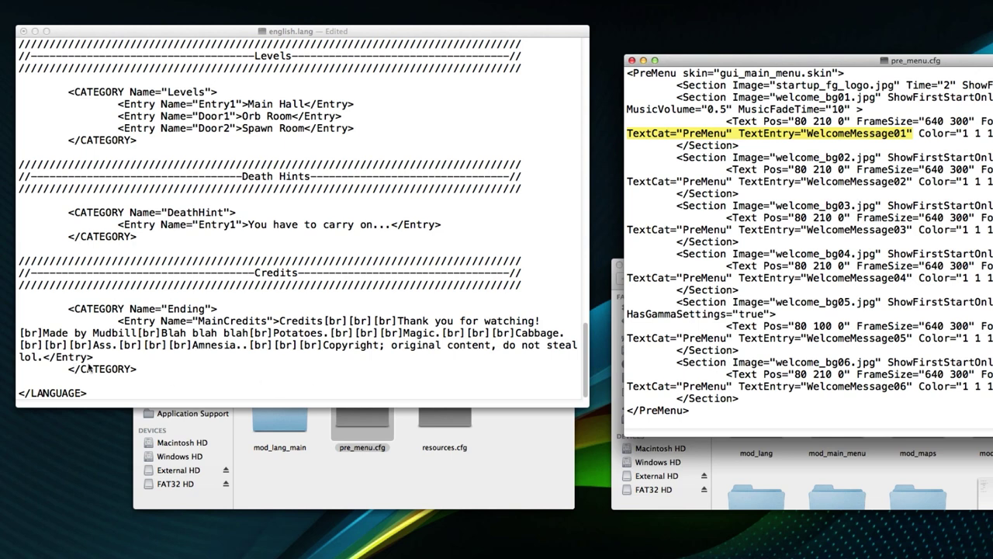
left_click(125, 362)
left_click(683, 145)
Add a CATEGORY block named PreMenu with its closing tag below the Ending category in english.lang
left_click(155, 369)
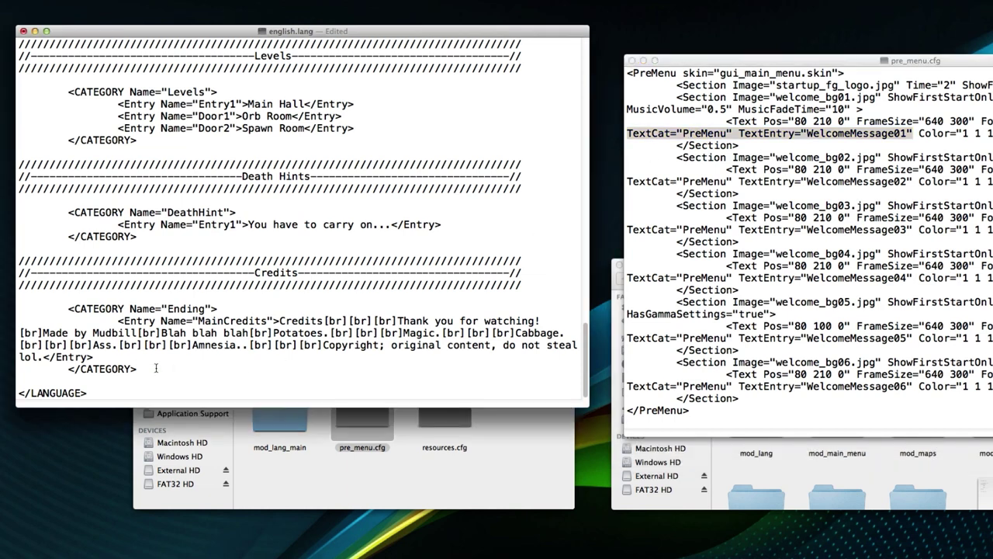
key("Down")
key("Down")
key("super+BackSpace")
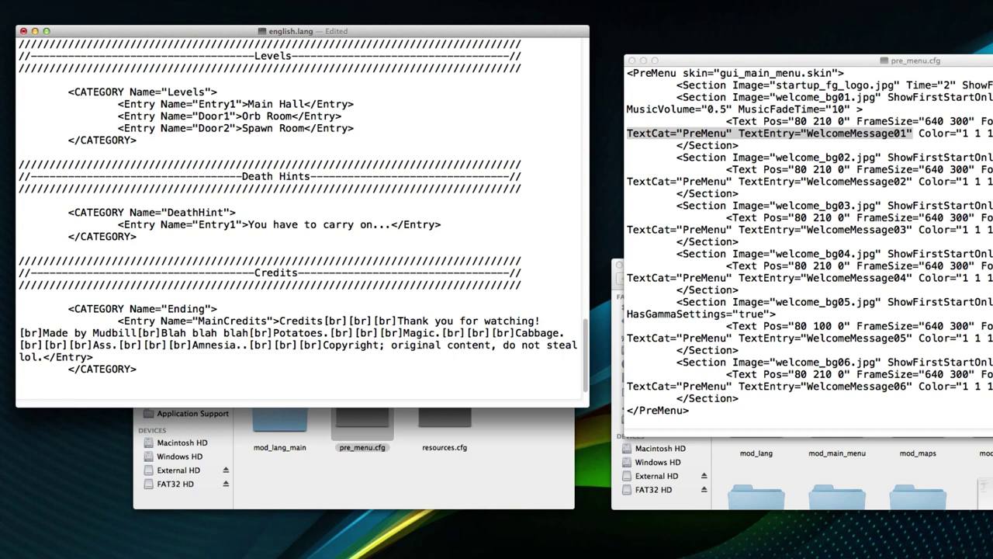
key("super+z")
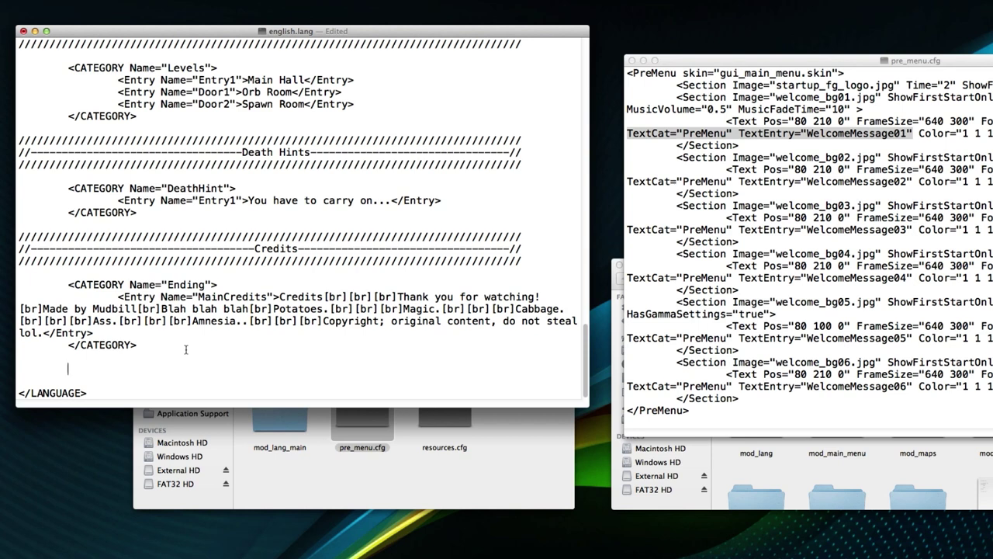
type("<CATEGORY Name>")
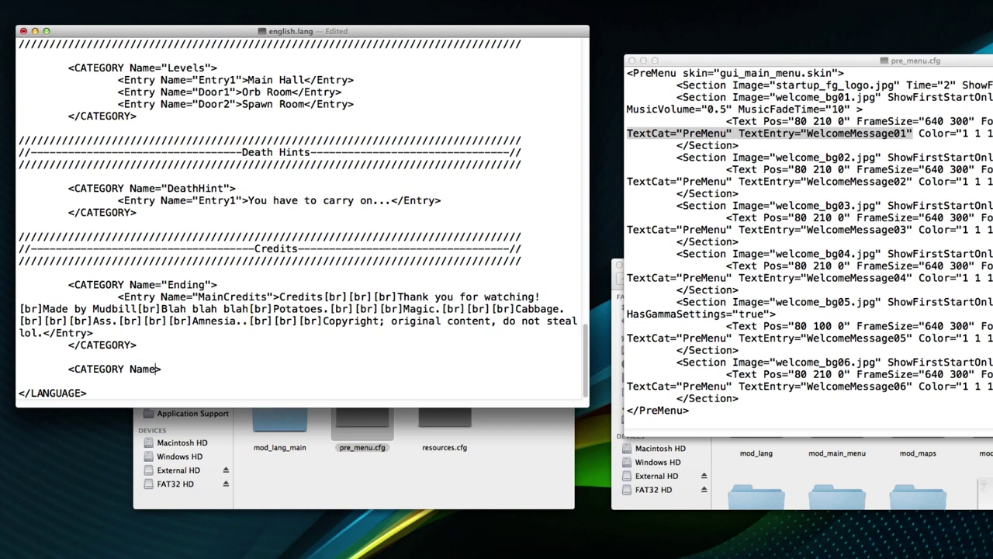
type("=\"\"")
key("Left")
type("PreMenu")
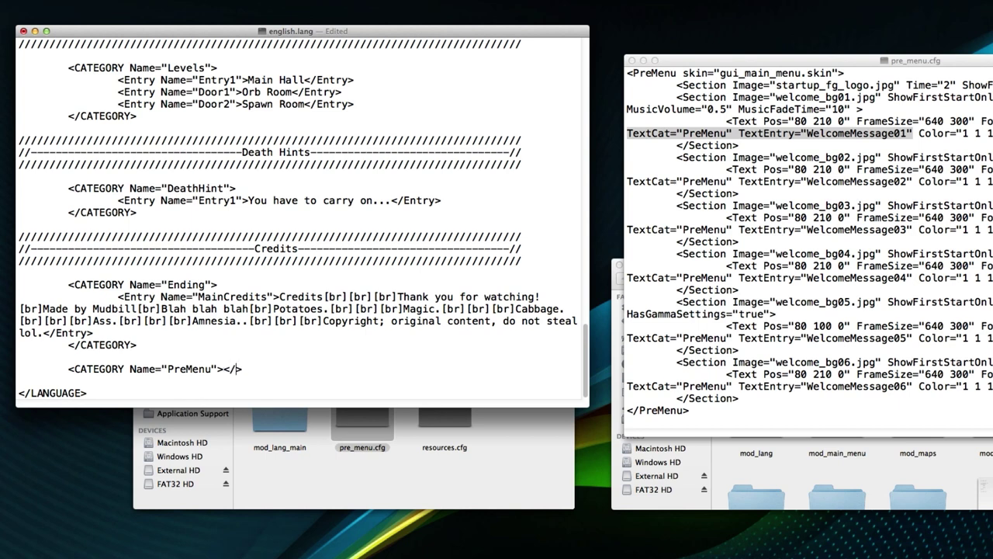
key("BackSpace")
key("BackSpace")
key("Return")
key("Return")
type("\"")
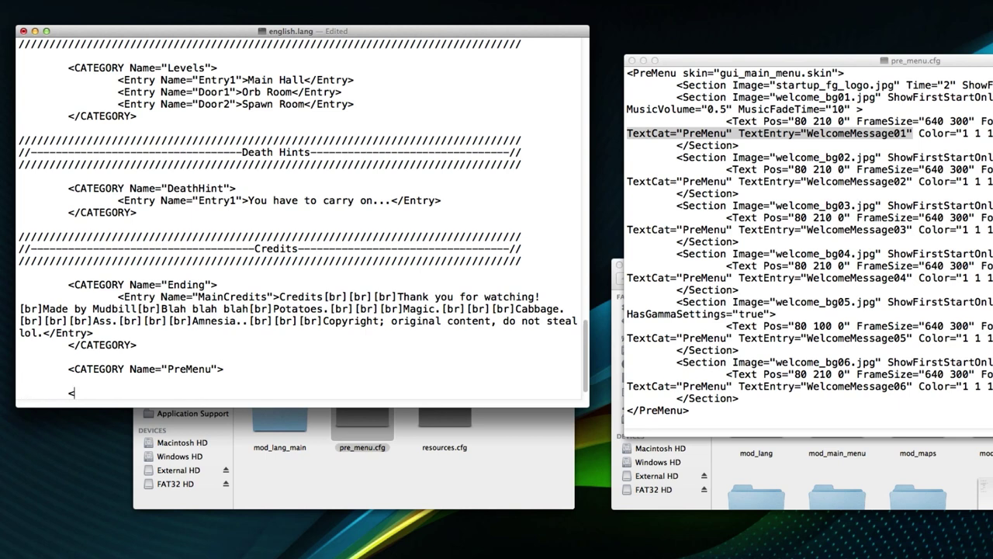
type(">  \t<")
type("/CATEGORY>")
scroll(210, 311, "down", 1)
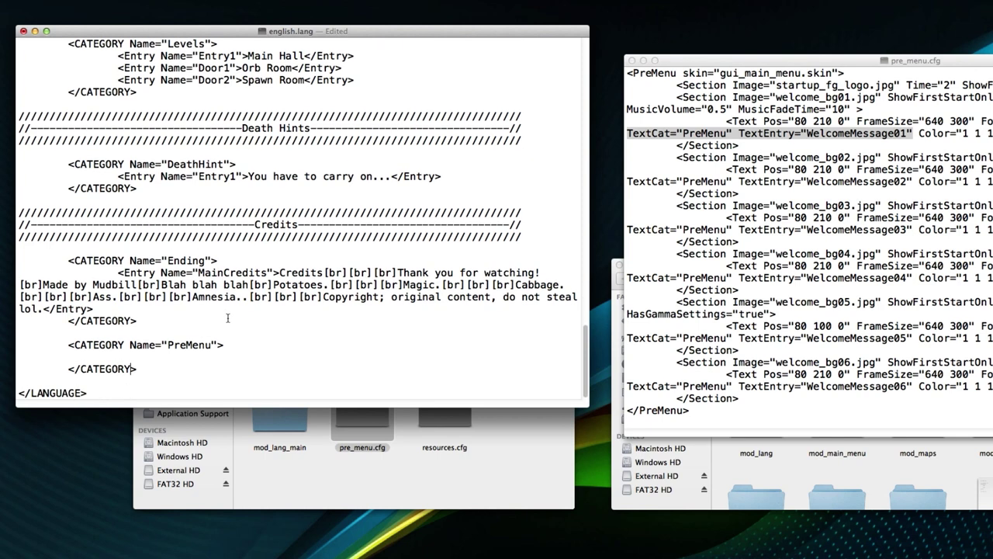
Insert an Entry tag named WelcomeMessage01 inside the PreMenu category and compare the name with the TextEntry in pre_menu.cfg
left_click(145, 358)
key("Tab")
key("Tab")
type("<>")
type("Entry Name=")
type("\"\">")
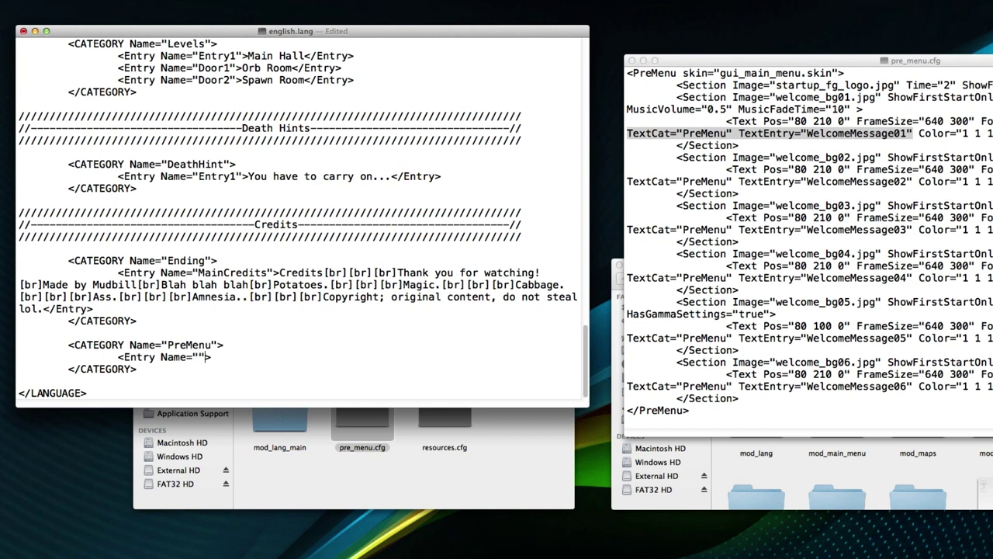
type("WelcomeMessage01")
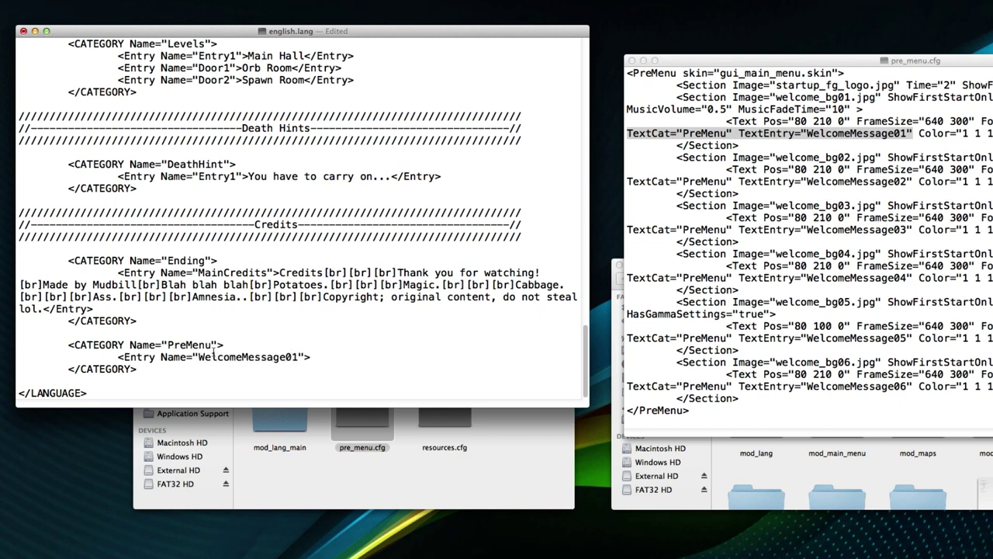
double_click(242, 356)
left_click(776, 143)
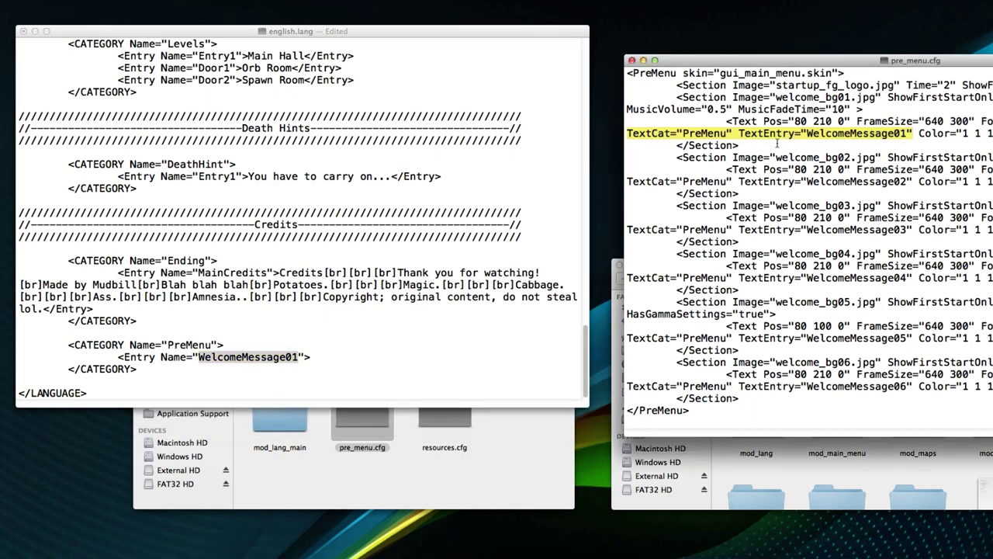
double_click(859, 134)
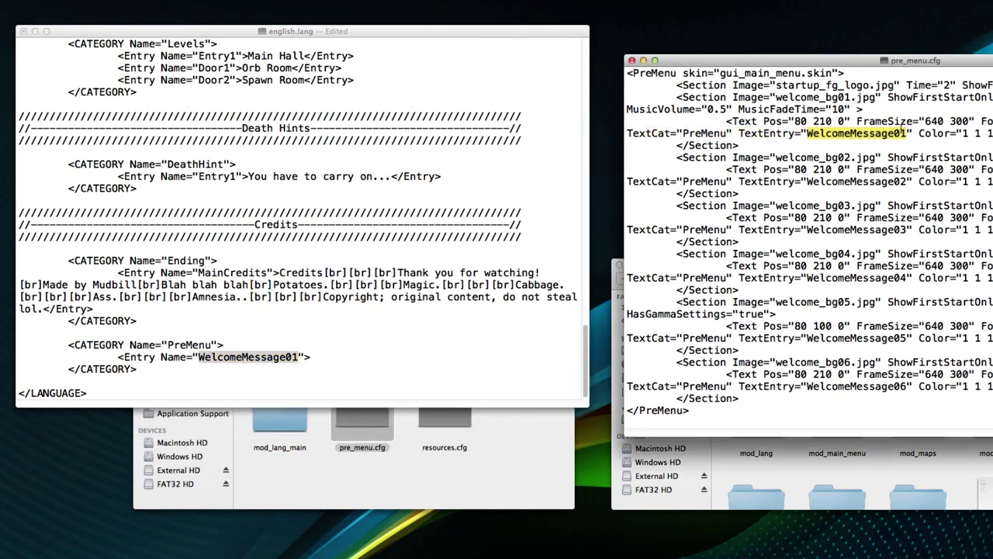
Complete the WelcomeMessage01 entry with the text Welcome 1 and a closing Entry tag
left_click(336, 294)
left_click(329, 355)
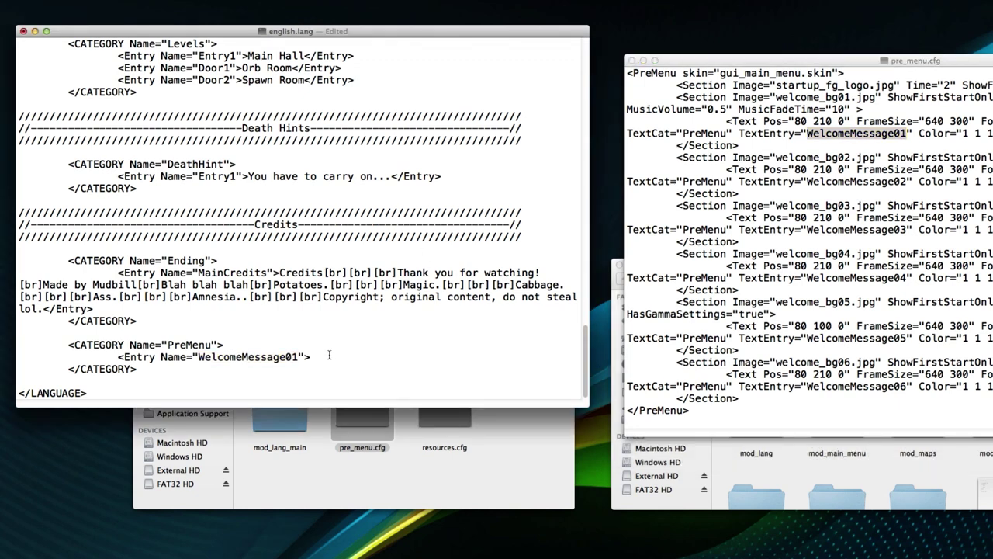
type("</ent")
key("BackSpace")
key("BackSpace")
key("BackSpace")
type("Wn")
key("BackSpace")
key("BackSpace")
type("EntryWelcome 1")
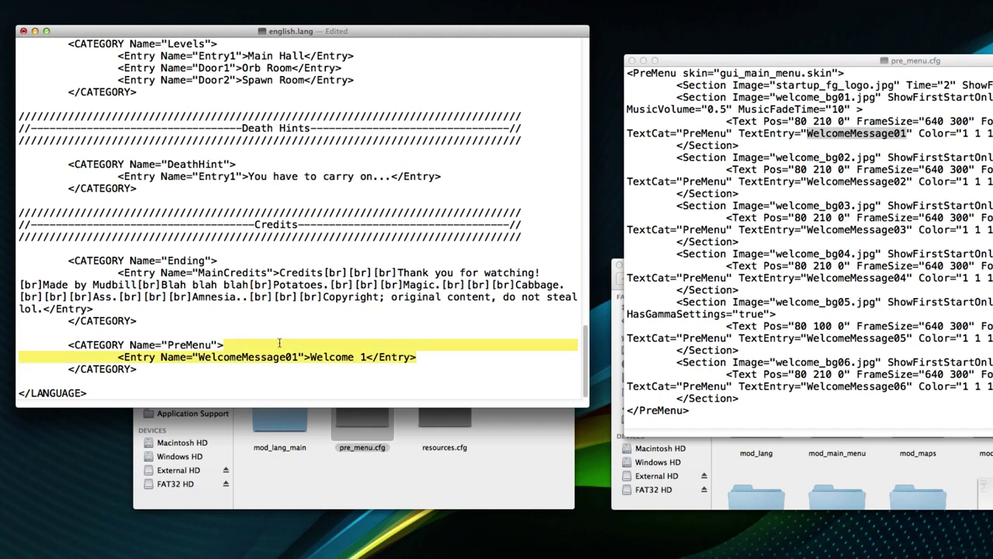
Duplicate the WelcomeMessage01 entry line five times inside the PreMenu category
key("Return")
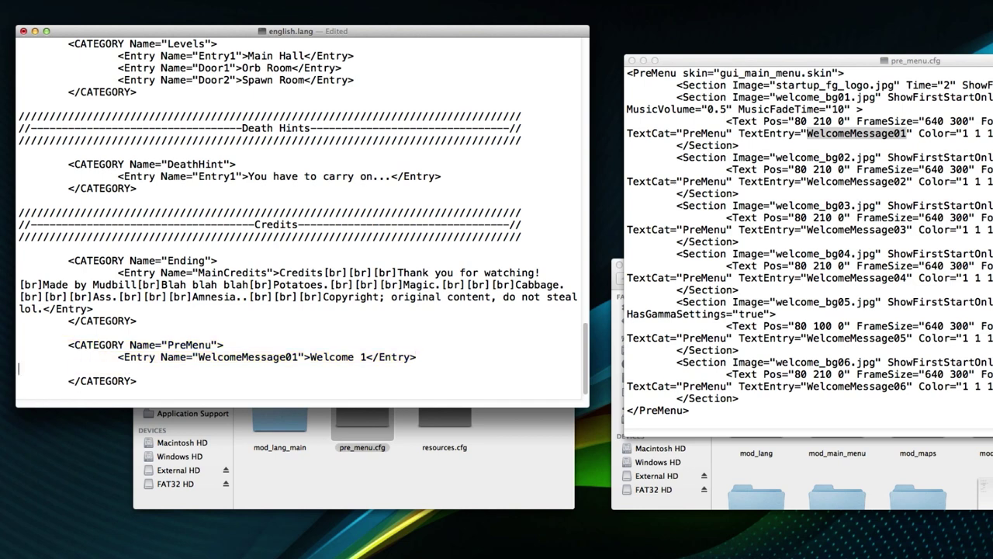
type("<Entry Name=\"WelcomeMessage01\">Welcome 1</Entry>")
key("super+v")
key("super+v")
type("<Entry Name=\"WelcomeMessage01\">Welcome 1</Entry>")
type("<Entry Name=\"WelcomeMessage01\">Welcome 1</Entry>")
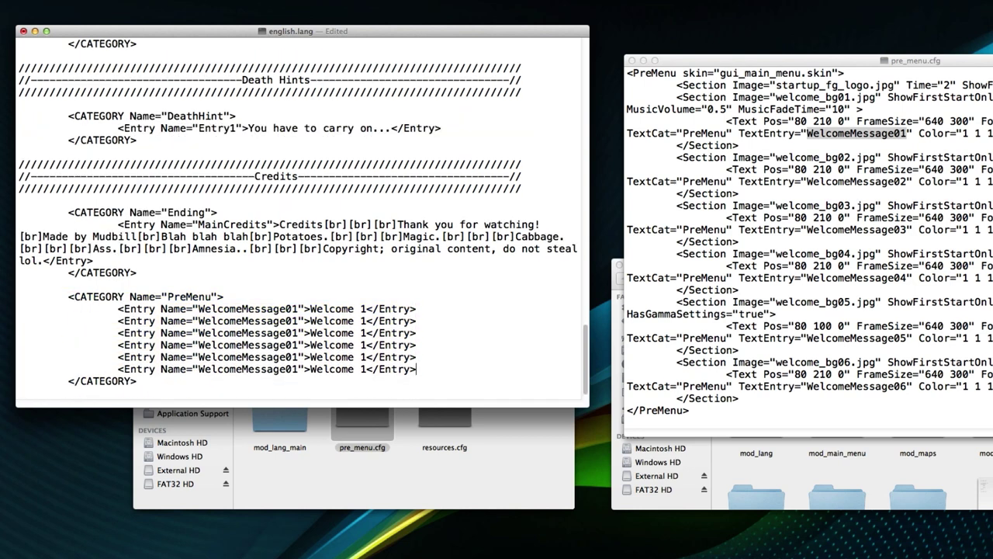
Renumber the names of the five duplicated entries as WelcomeMessage02 to WelcomeMessage06
left_click(299, 321)
key("BackSpace")
type("2")
left_click(300, 345)
key("BackSpace")
type("4")
left_click(300, 357)
type("5")
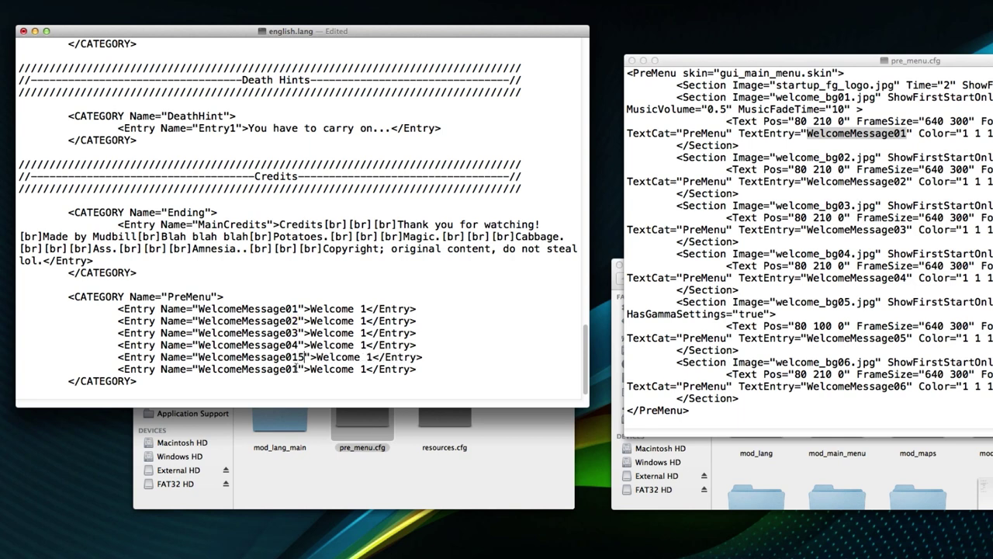
key("BackSpace")
key("BackSpace")
type("5")
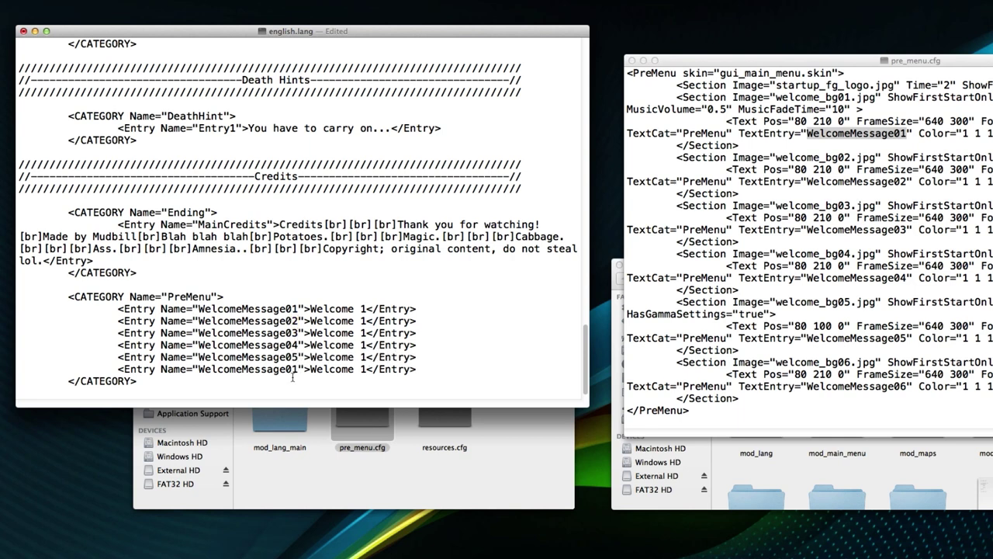
left_click_drag(299, 370, 286, 370)
left_click(299, 370)
key("BackSpace")
type("6")
Change the texts of the duplicated entries to Welcome 2 through Welcome 6 and save english.lang
left_click_drag(368, 309, 360, 320)
type("2")
key("super+z")
key("super+z")
type("6")
type("2")
left_click_drag(367, 332, 360, 332)
type("3")
left_click(368, 344)
type("4")
key("BackSpace")
left_click_drag(368, 357, 24, 329)
type("56")
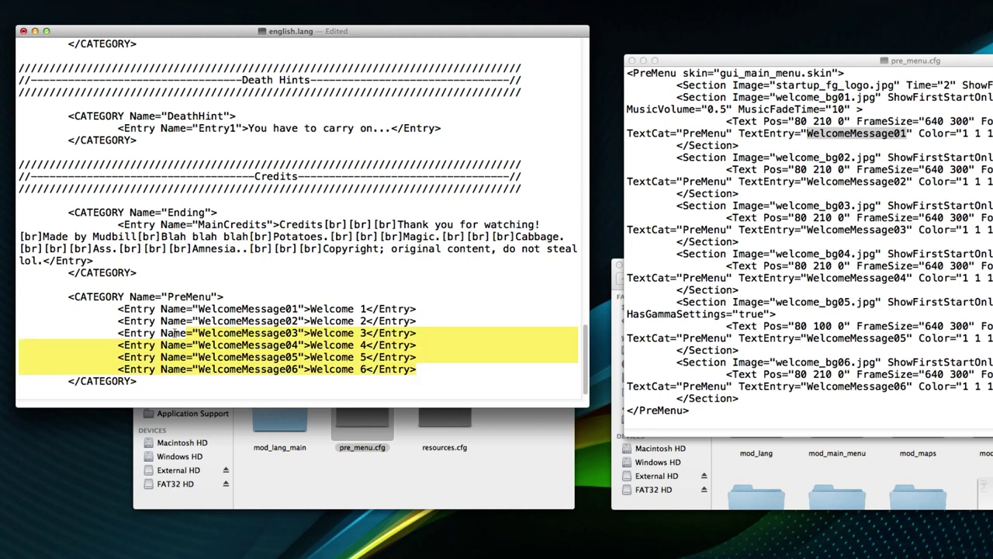
left_click(161, 333)
key("super+s")
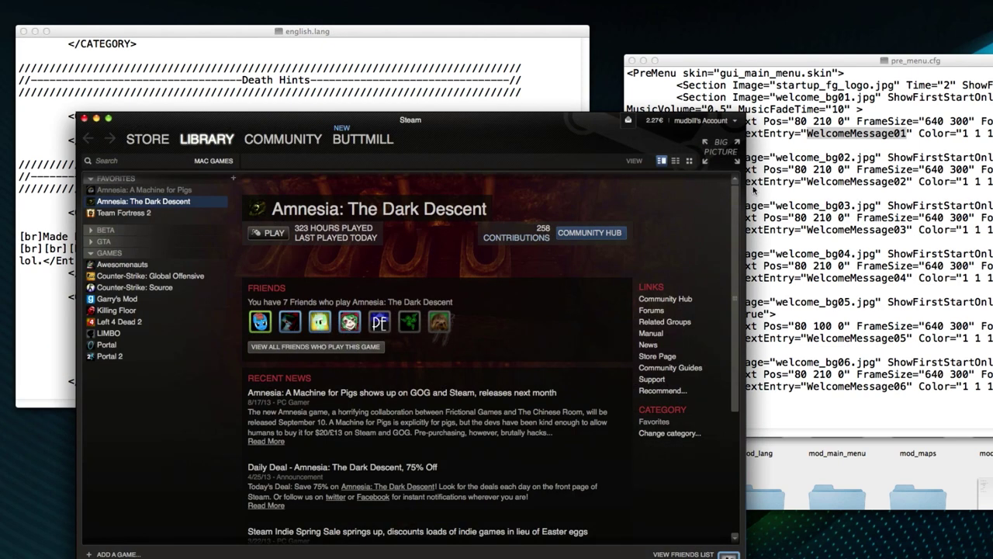
Close pre_menu.cfg and launch Amnesia: The Dark Descent from Steam, choosing to reopen its windows
left_click(720, 213)
key("super+w")
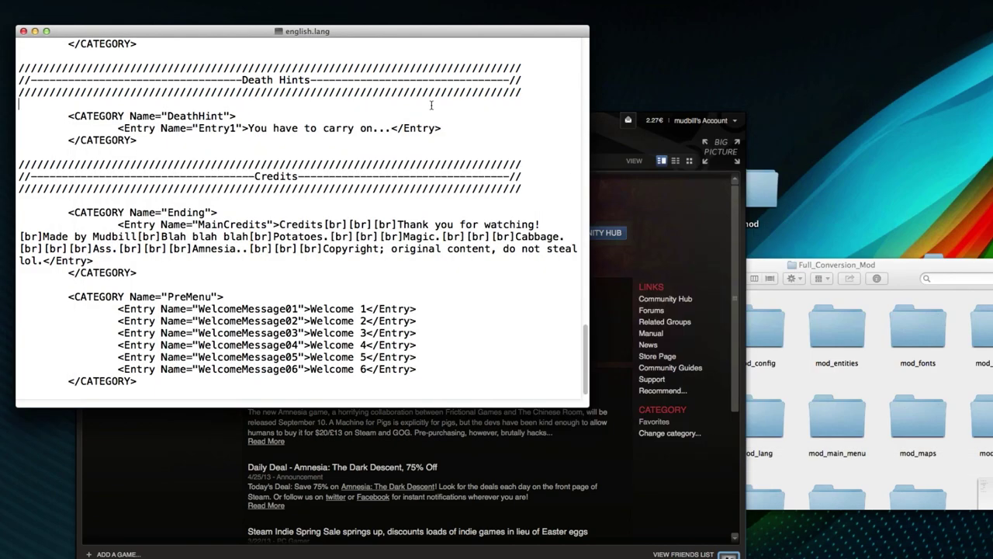
scroll(515, 208, "up", 5)
scroll(515, 209, "up", 10)
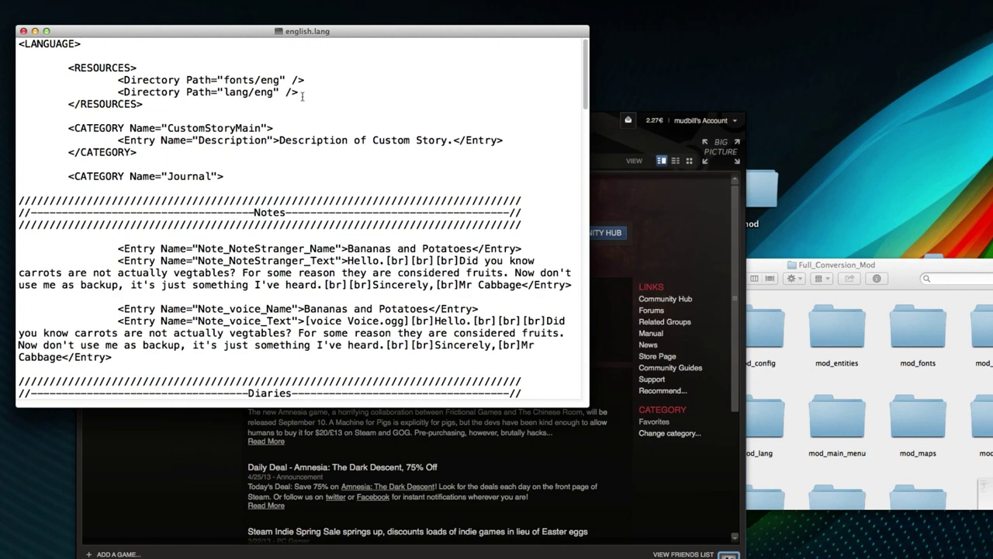
left_click(609, 135)
left_click(281, 237)
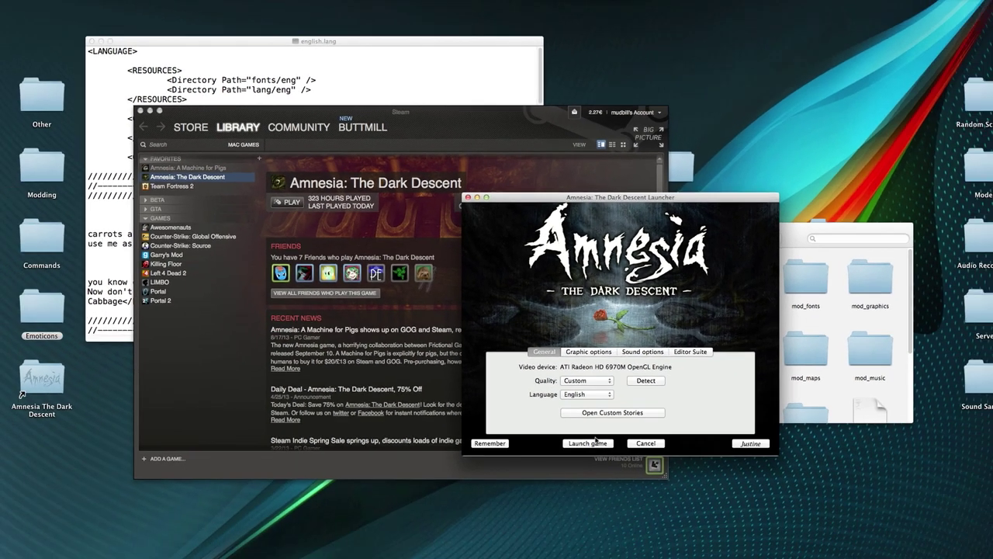
left_click(652, 535)
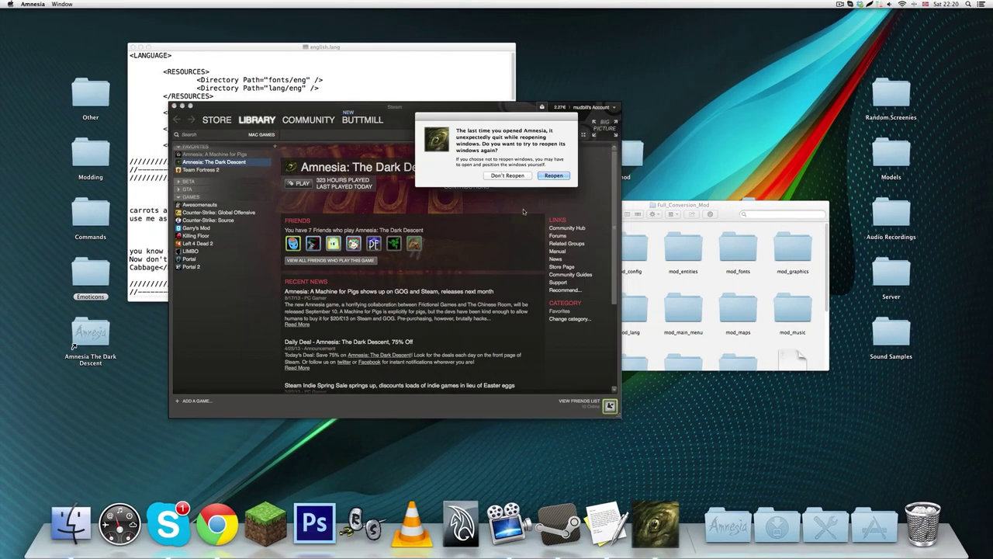
left_click(560, 175)
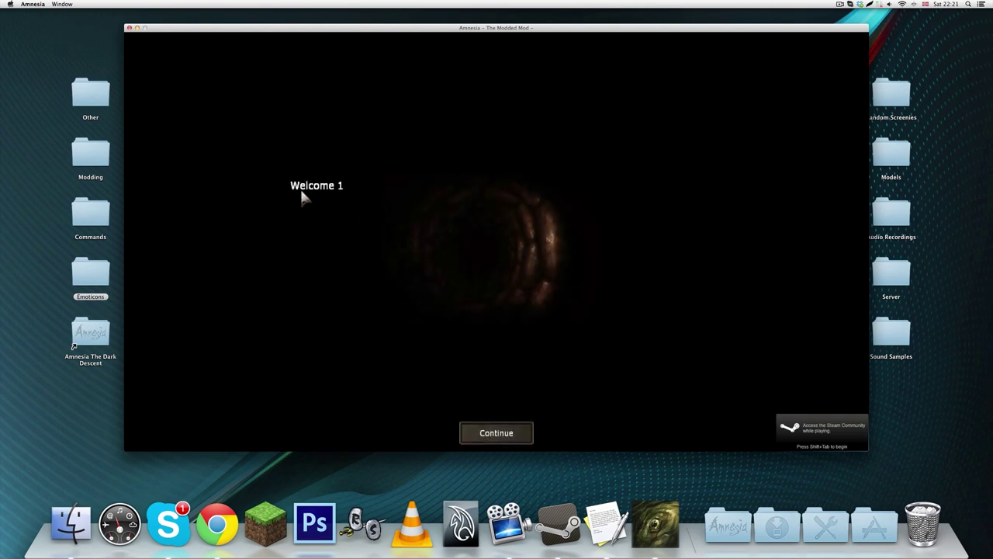
Go through the mod's welcome screens in the game, setting the gamma to 1.55 on the fifth
left_click(502, 428)
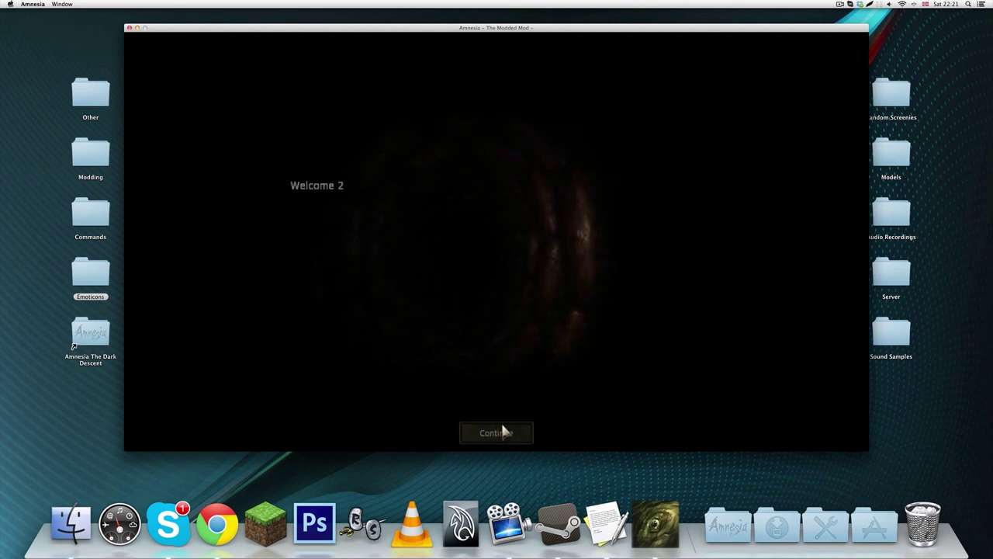
left_click(502, 429)
left_click(502, 432)
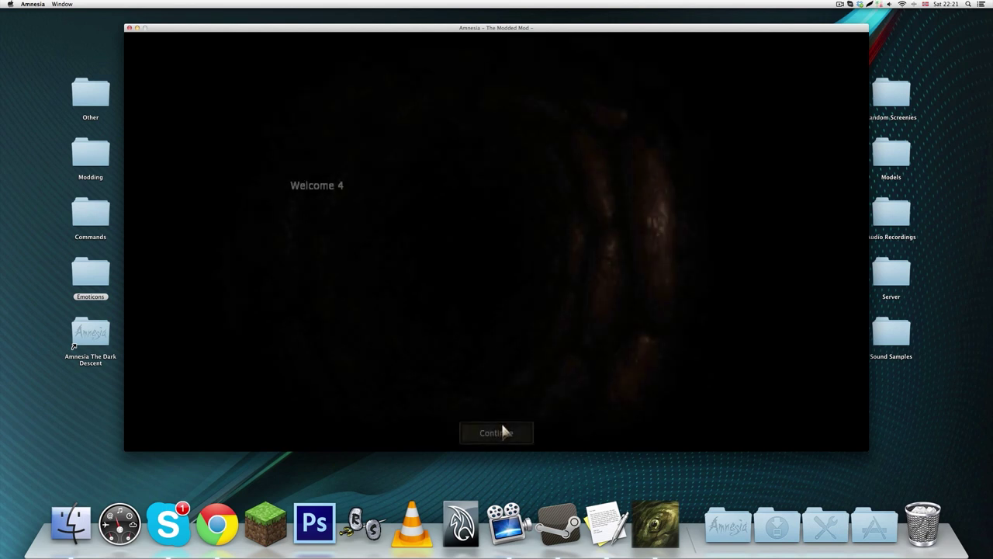
left_click(502, 430)
left_click_drag(479, 329, 517, 339)
left_click(504, 437)
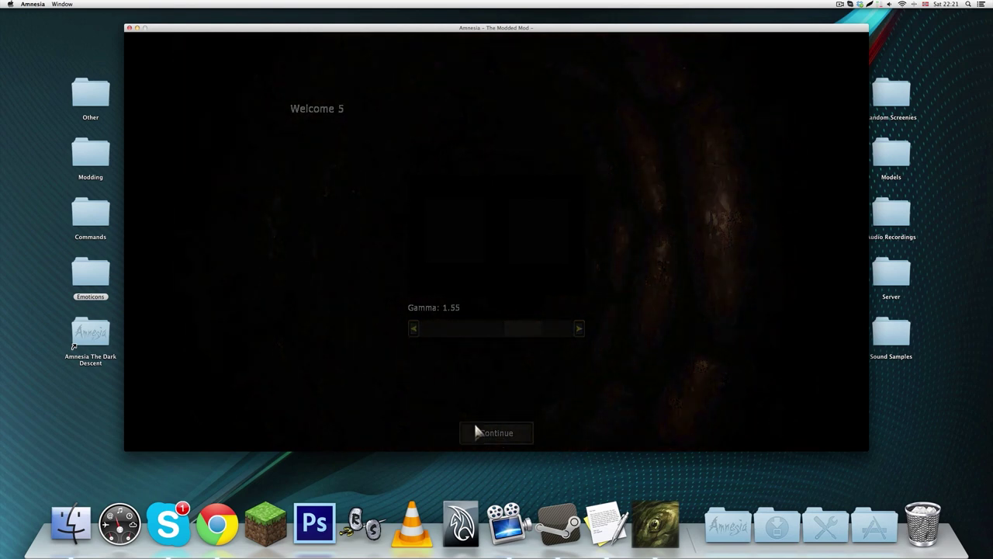
Continue past the Welcome 5 screen, then create a profile with the default name New Player and select it
left_click(500, 439)
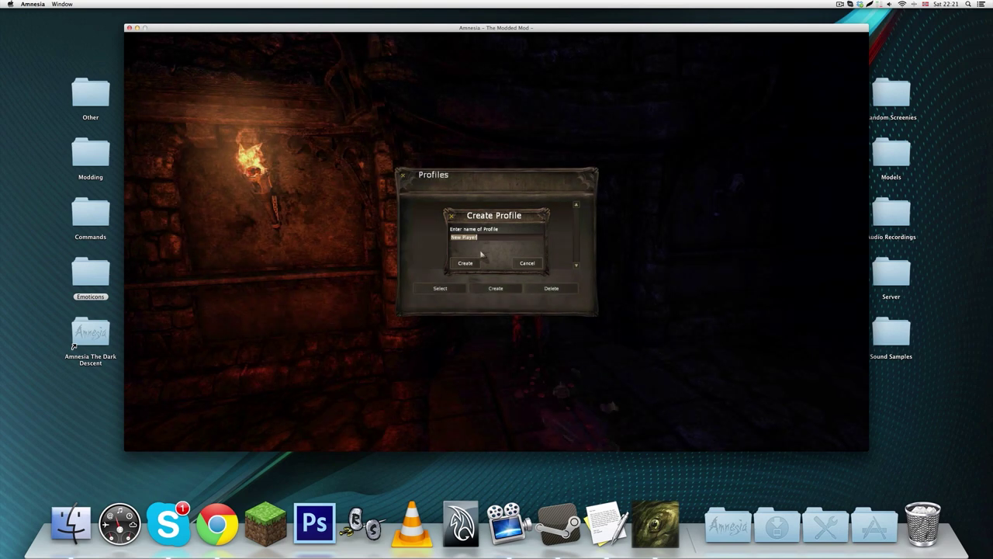
left_click(470, 266)
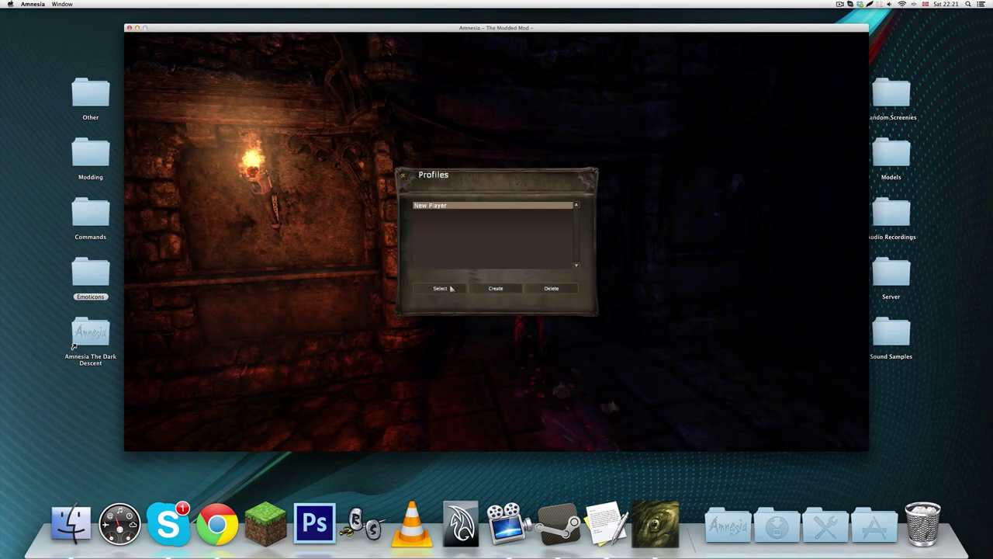
left_click(440, 289)
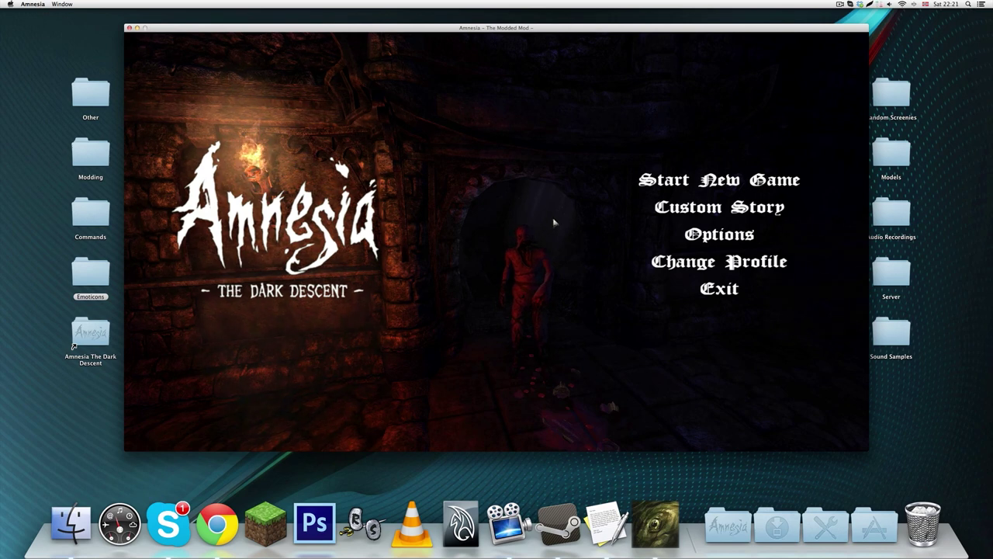
Check the sound device and master volume in the game's sound options and accept them
left_click(712, 227)
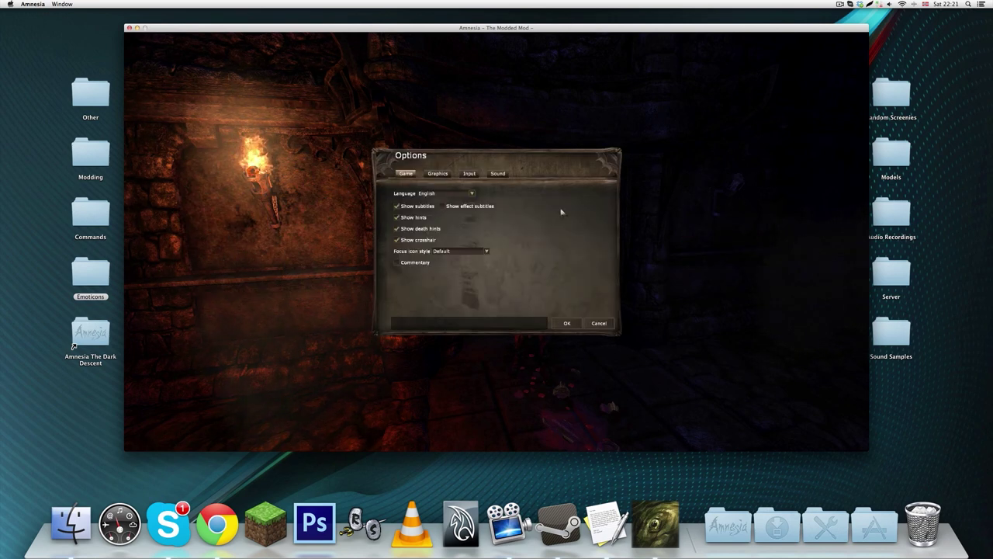
left_click(498, 173)
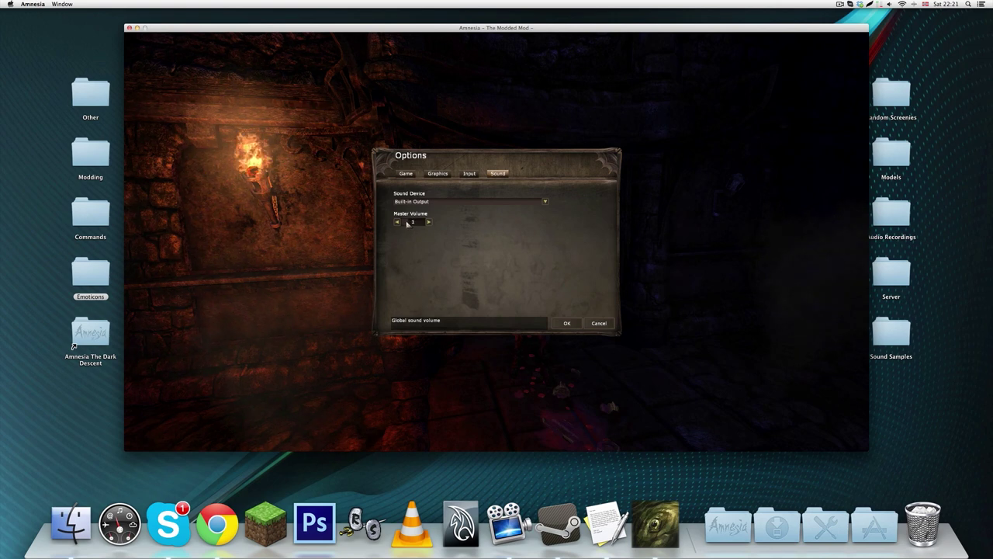
left_click(576, 323)
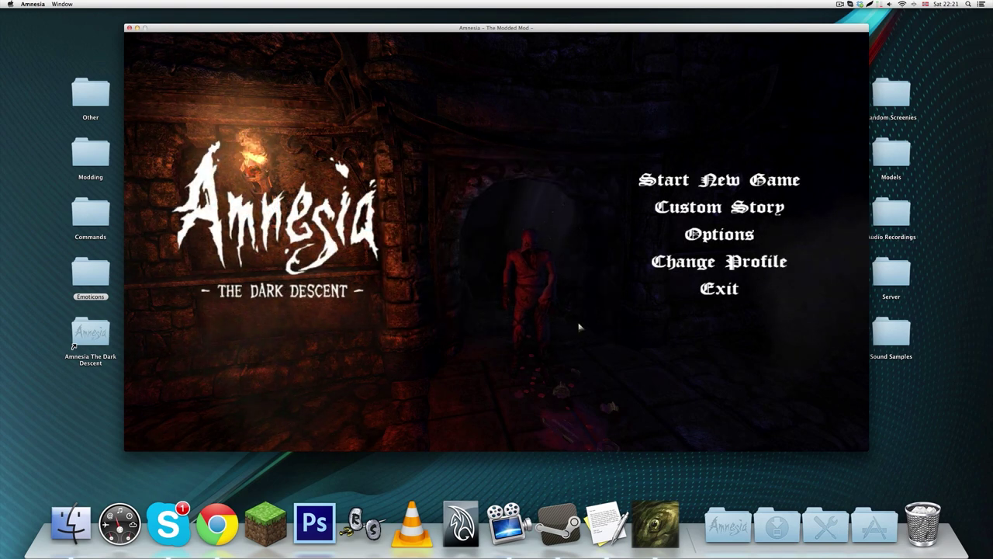
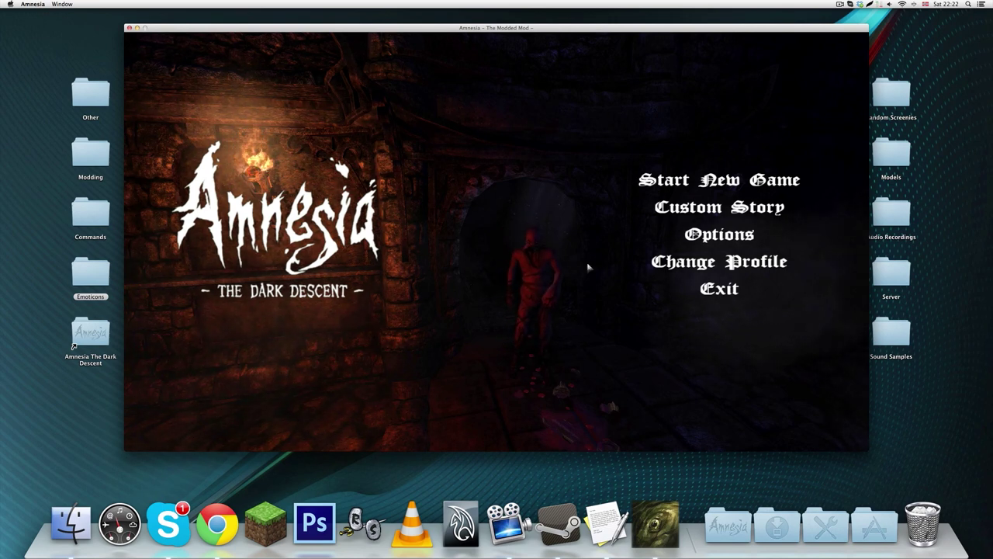
Start a new game and pick up the two bottles from the floor in front of the table
left_click(661, 182)
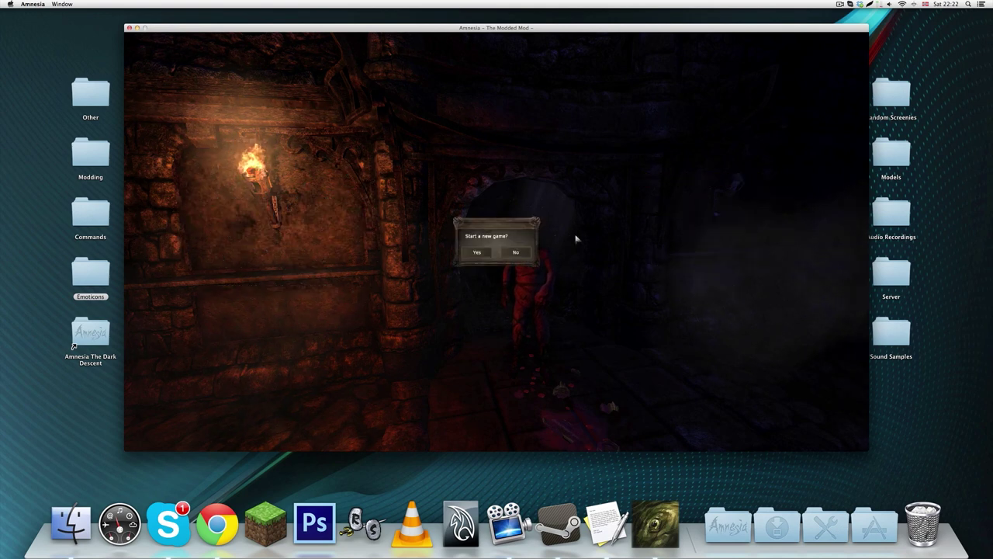
left_click(477, 253)
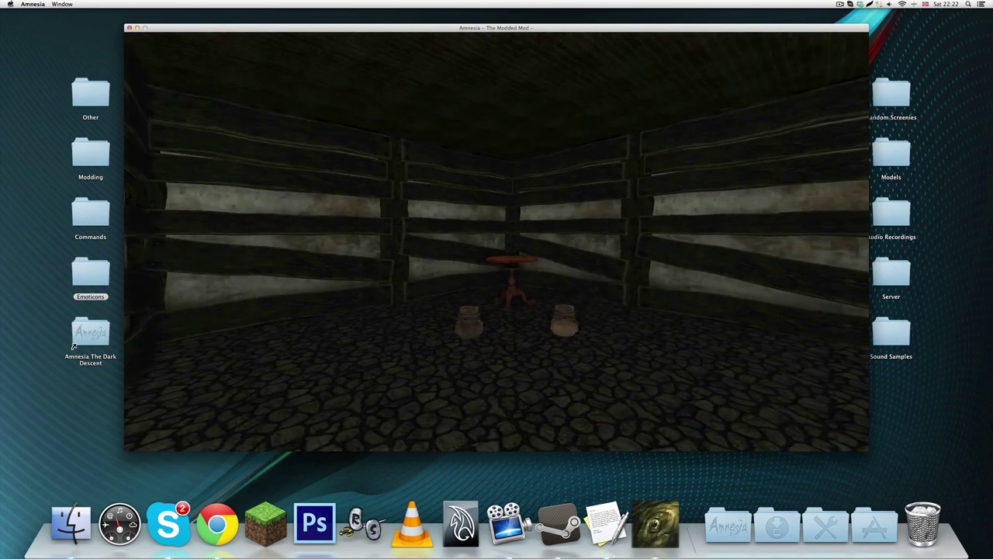
key("w")
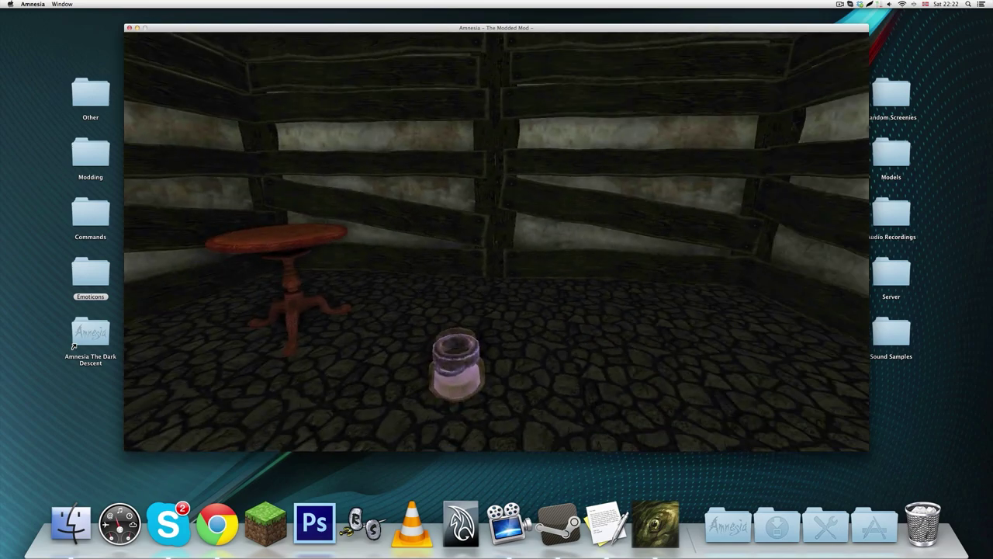
key("w")
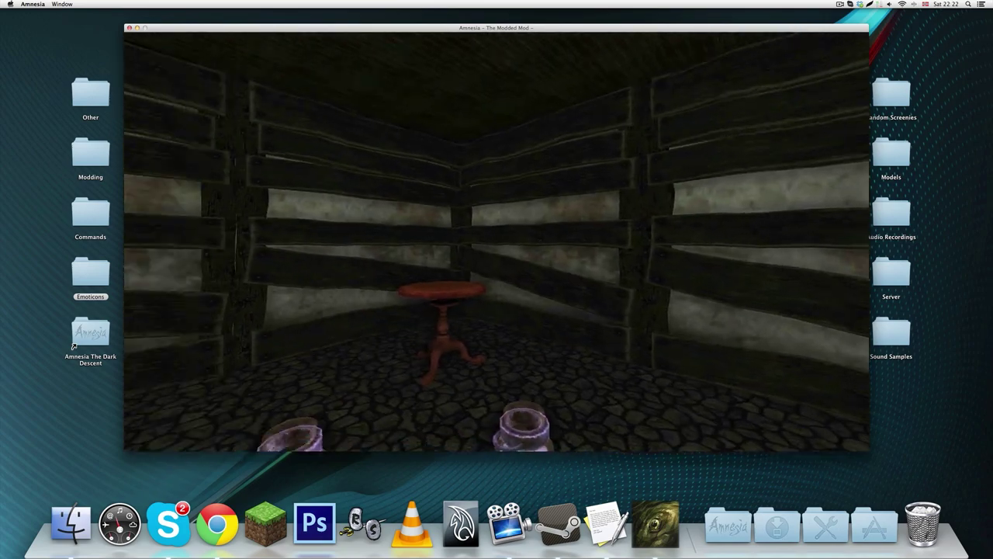
key("w")
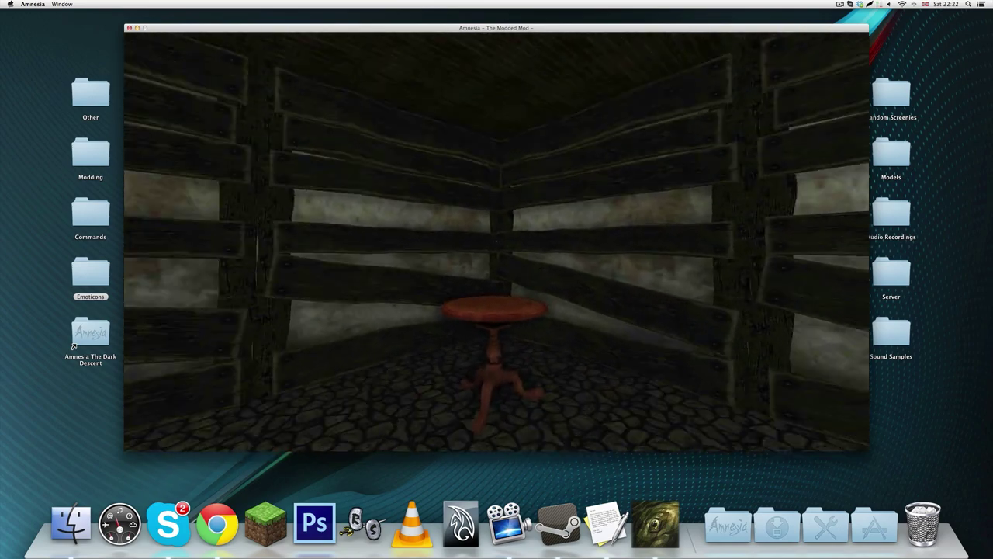
key("w")
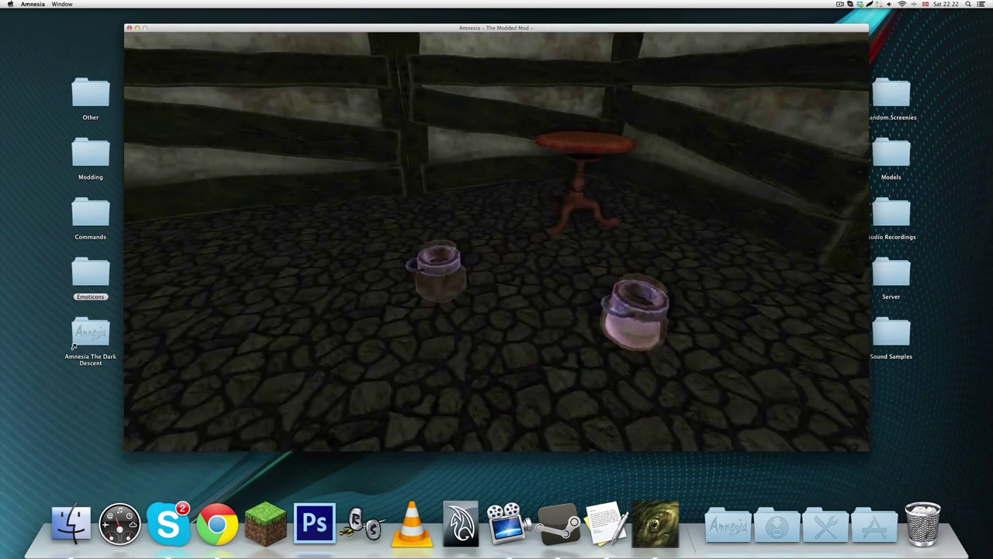
left_click(503, 264)
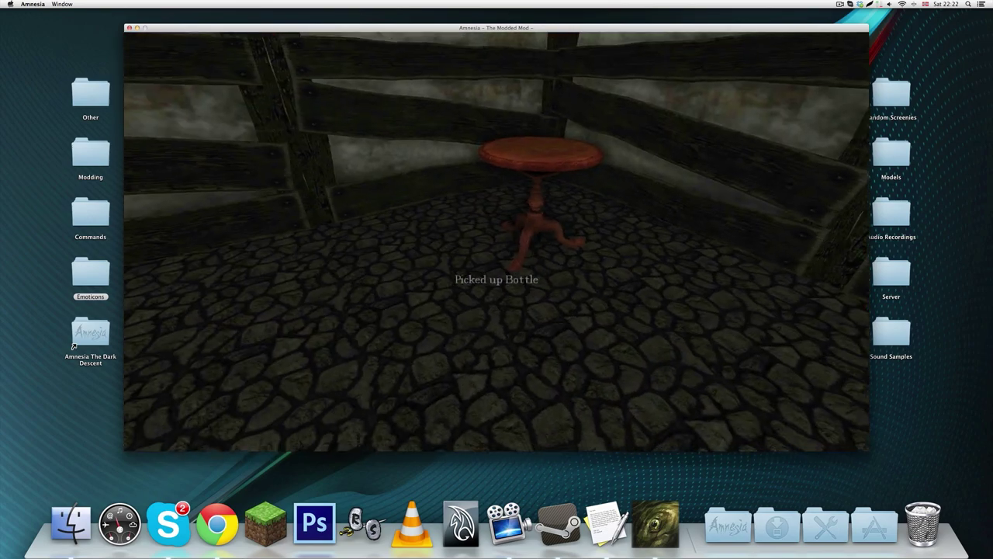
Combine the two bottles in the inventory and place the mixed bottle on the round table
key("s")
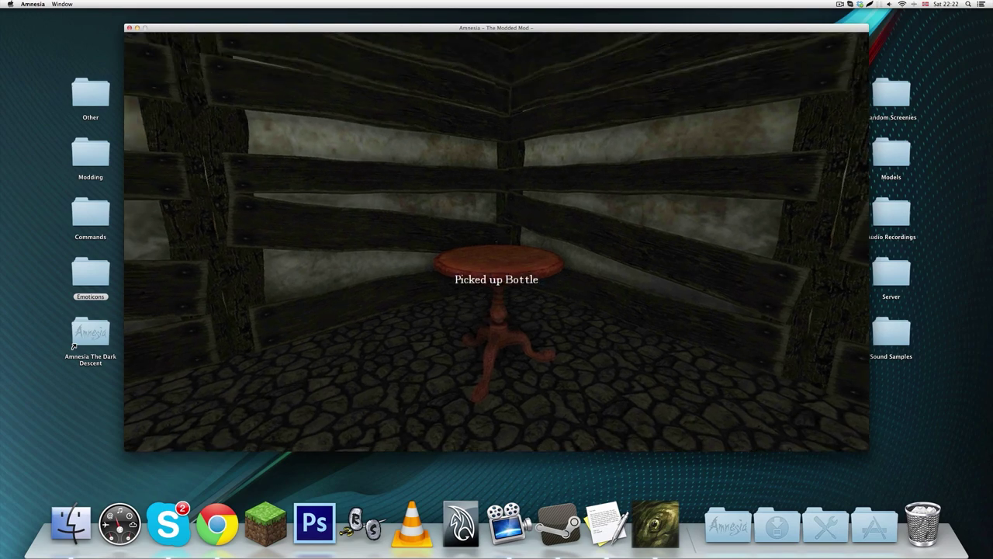
key("Tab")
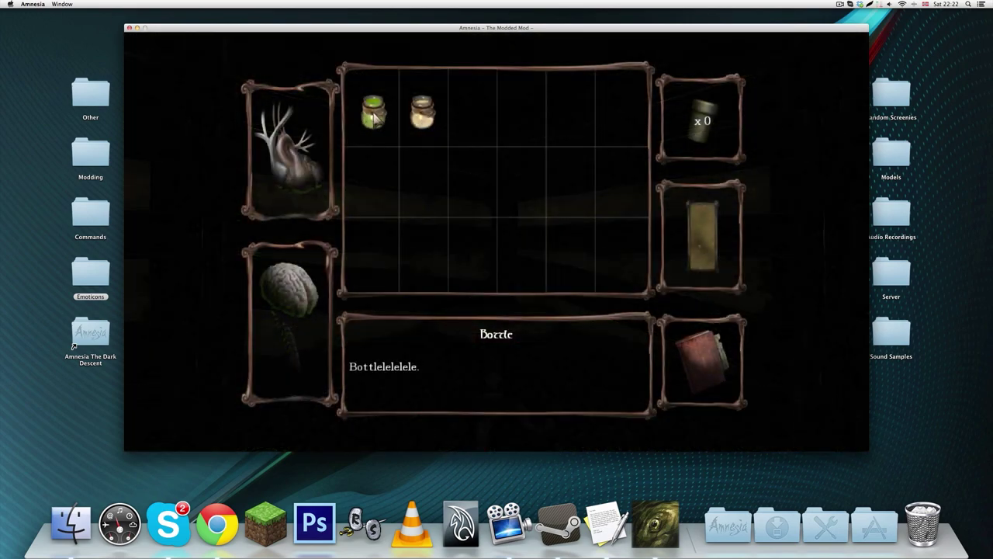
left_click_drag(373, 115, 424, 115)
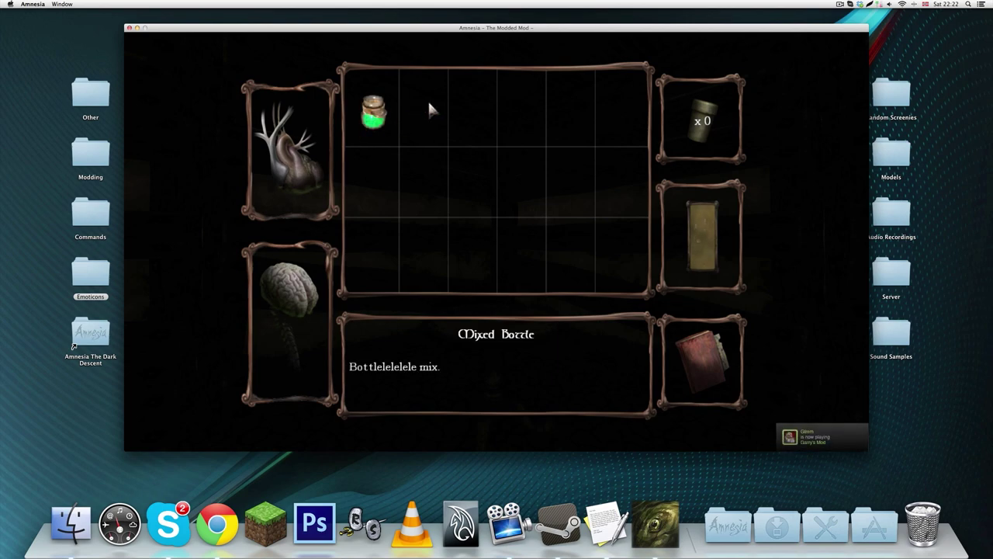
key("Tab")
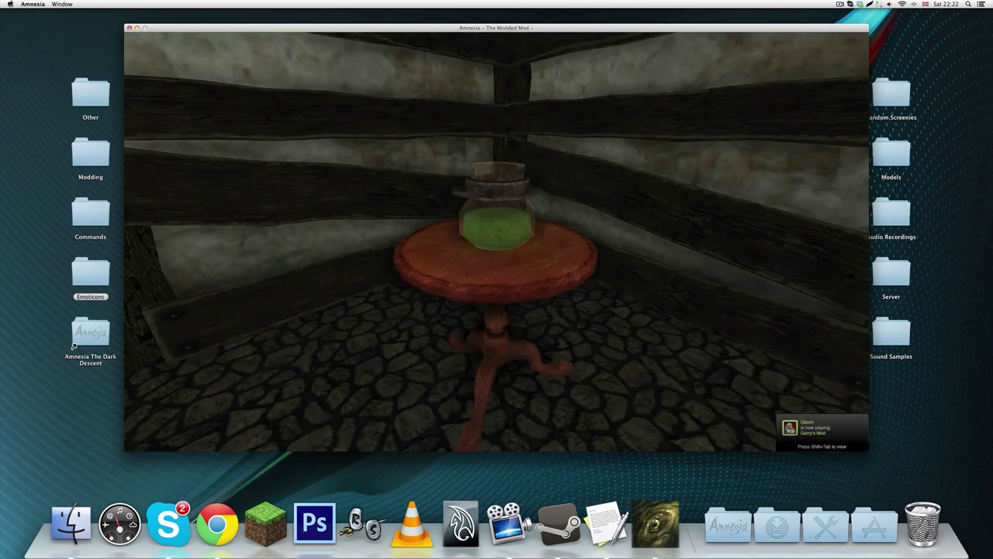
Walk around the test room to examine the bottle on the table and the surrounding map
key("s")
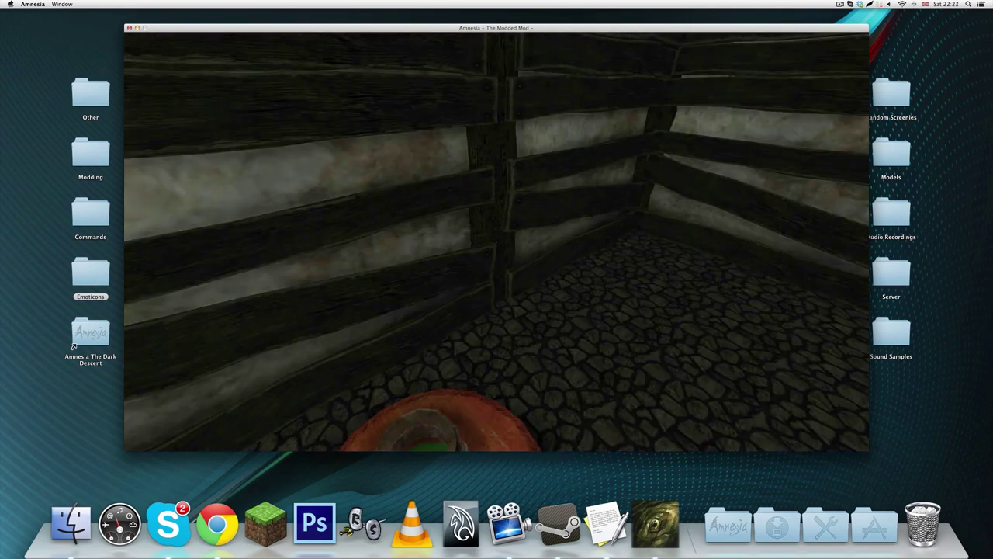
key("s")
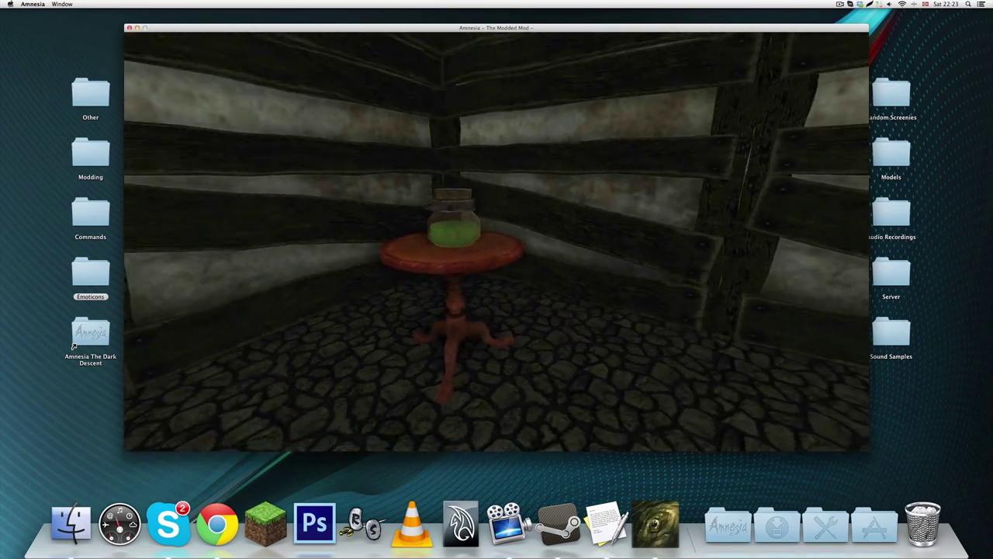
key("s")
key("w")
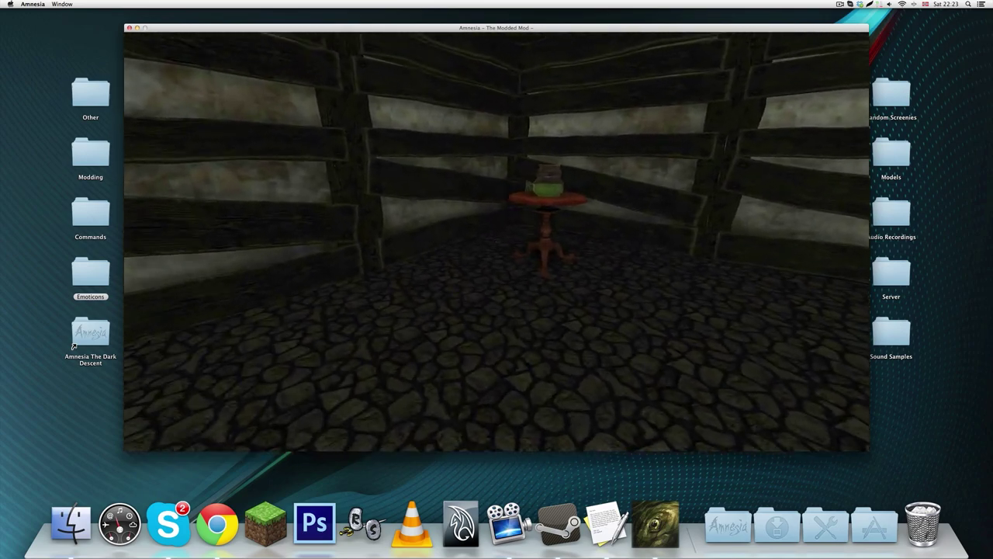
key("s")
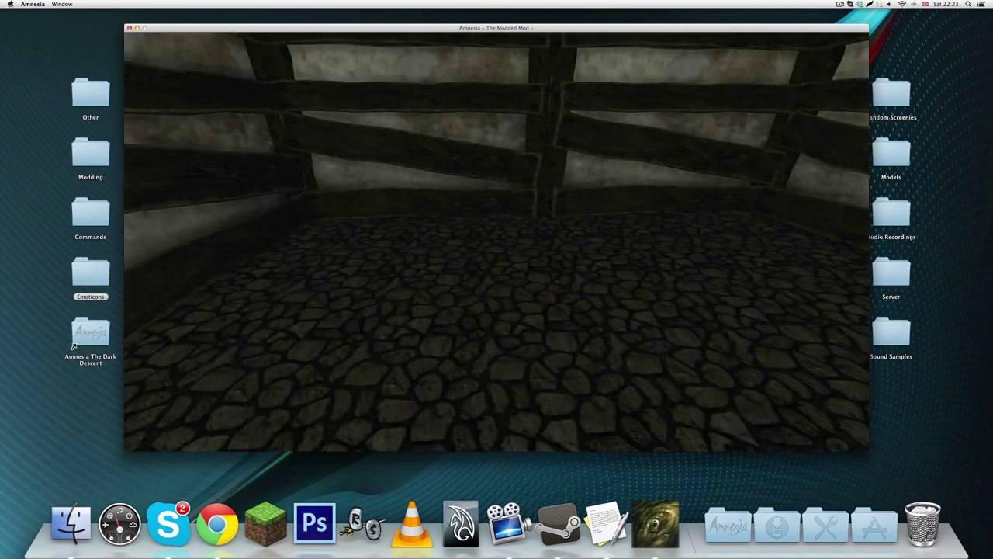
key("s")
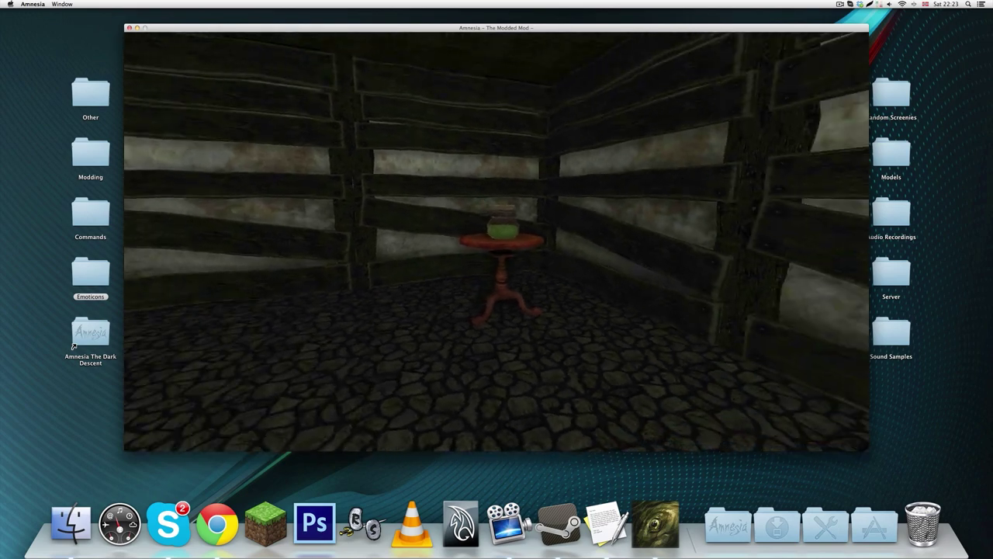
Exit to the main menu with the progress saved and quit the game
key("Escape")
left_click(494, 307)
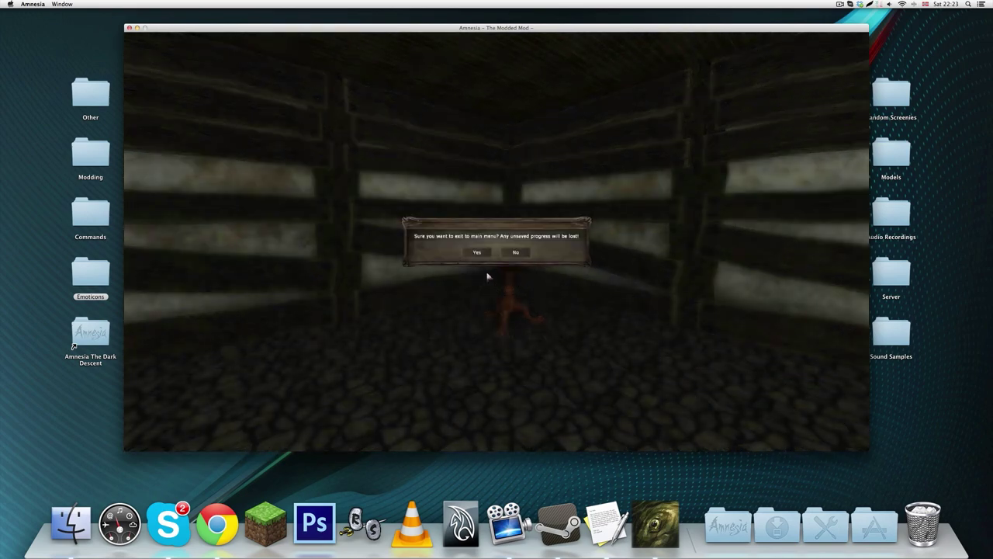
left_click(517, 253)
left_click(497, 334)
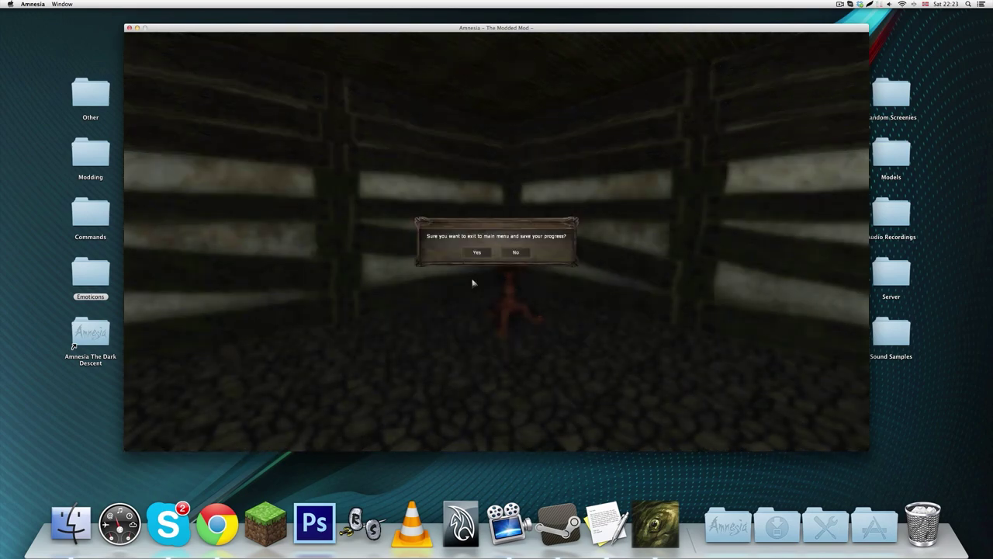
left_click(477, 252)
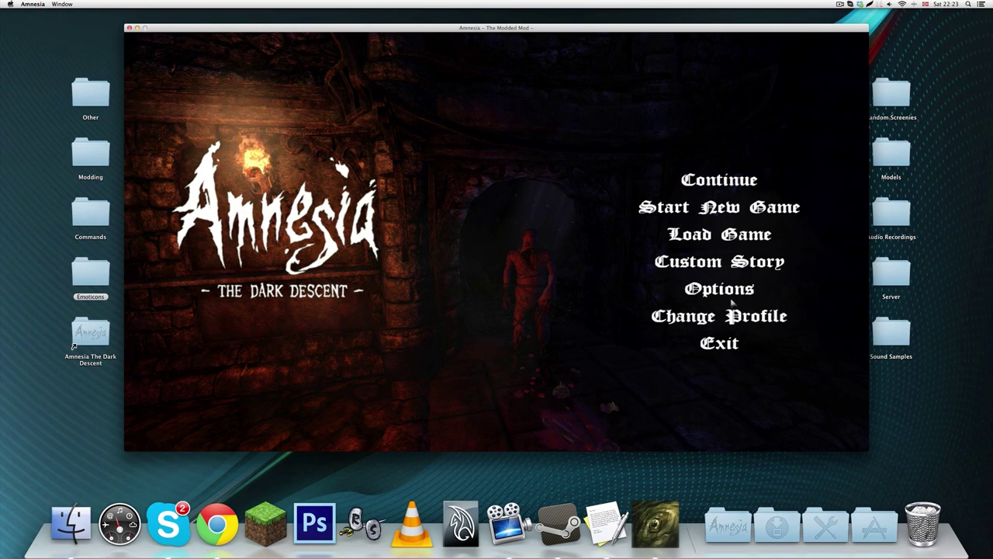
left_click(720, 343)
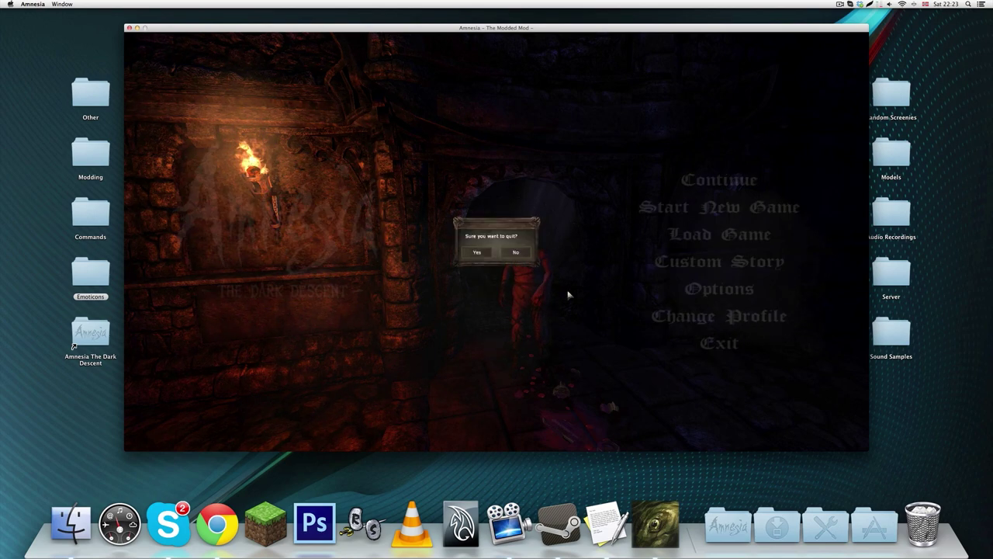
left_click(513, 254)
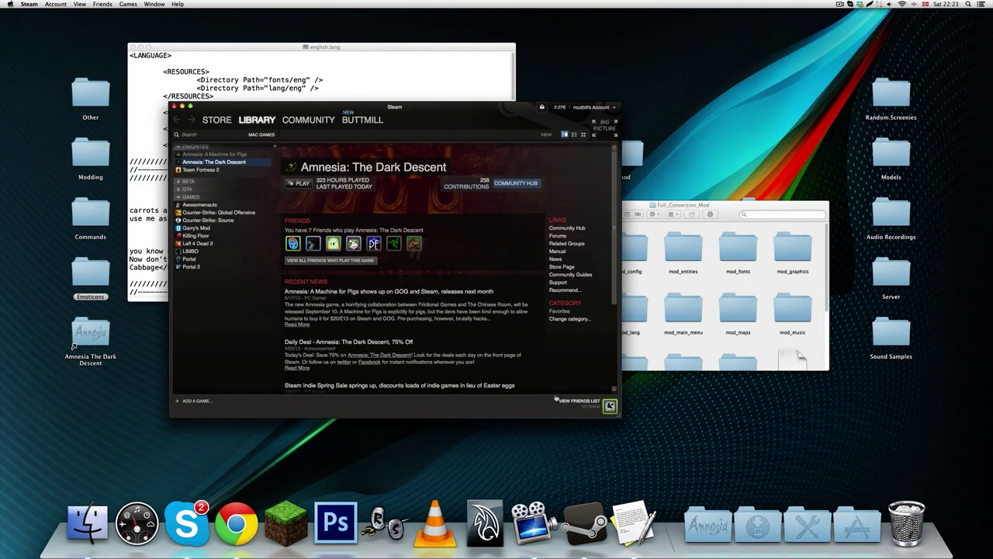
Close the Steam window, english.lang and the Full_Conversion_Mod folder window
left_click(174, 105)
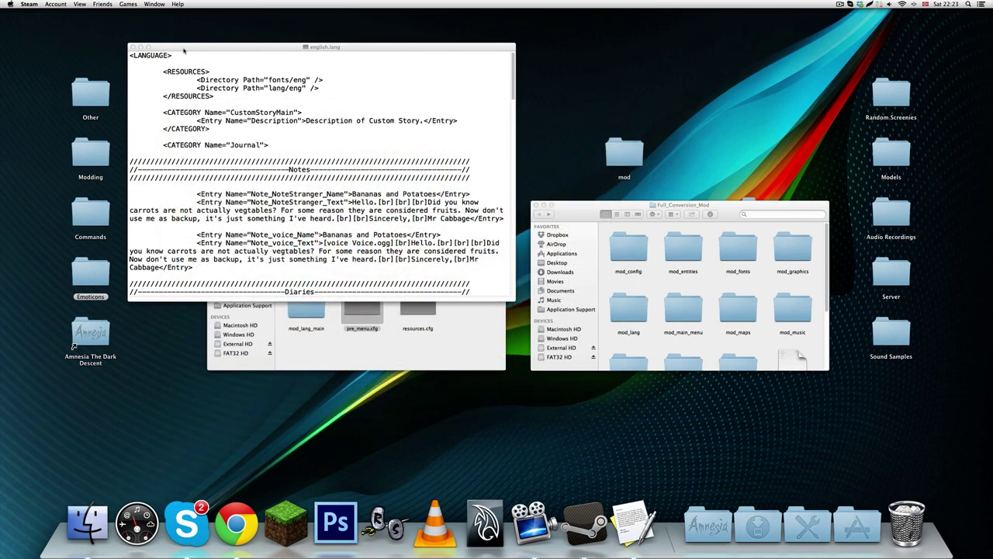
left_click(131, 48)
left_click(132, 47)
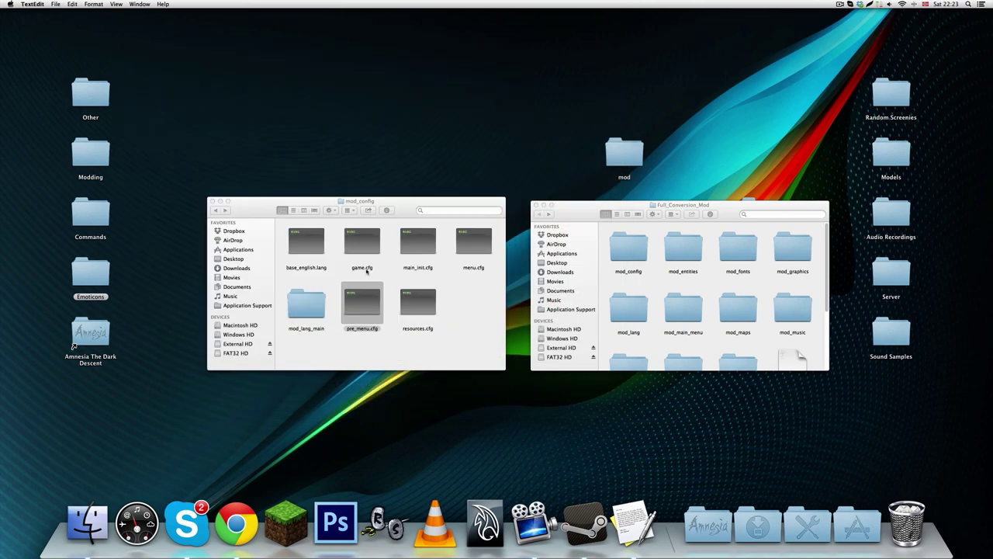
left_click(458, 321)
left_click(555, 216)
left_click(536, 204)
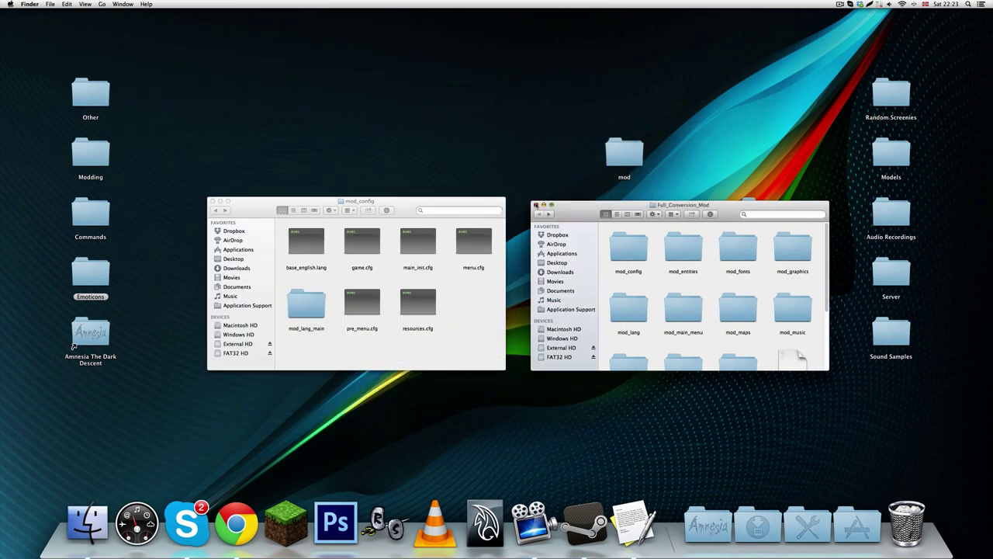
Go back to the Amnesia The Dark Descent folder and select mod_config, mod_main_menu and mod_maps
left_click_drag(387, 211, 431, 202)
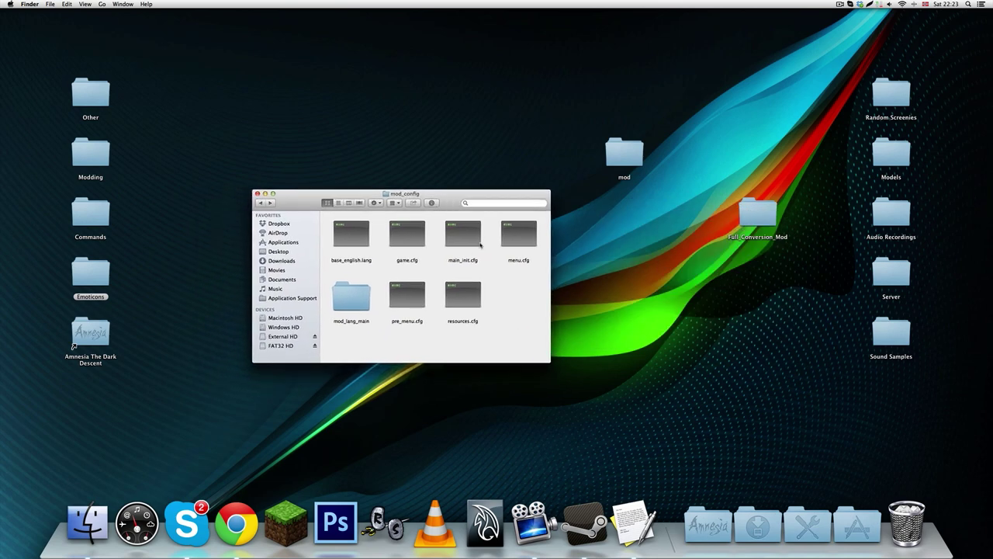
left_click(261, 203)
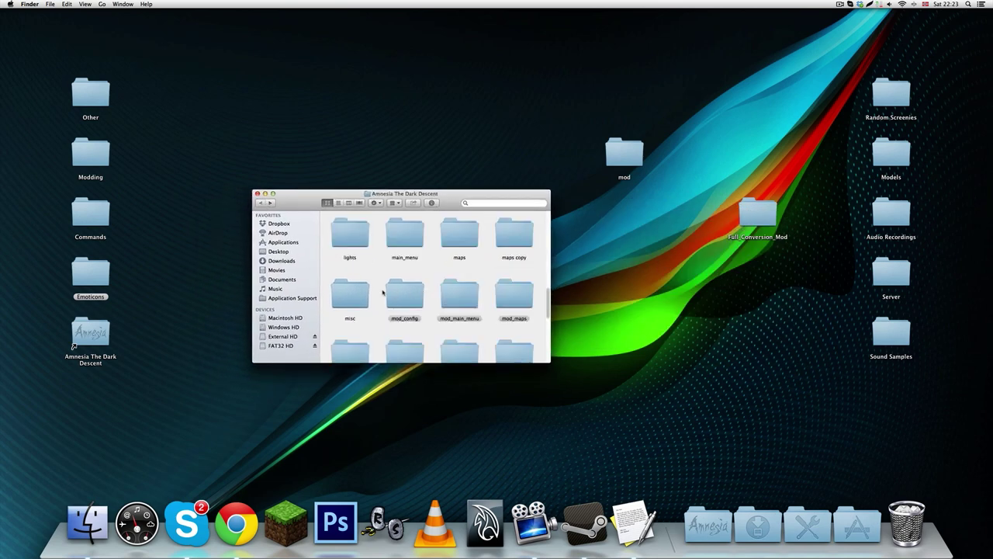
left_click_drag(383, 291, 544, 310)
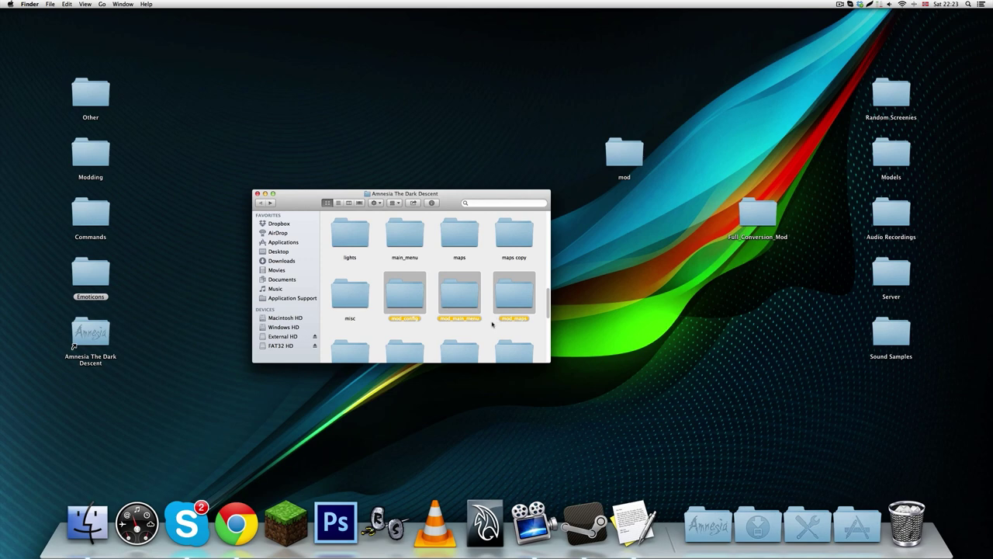
scroll(492, 324, "down", 1)
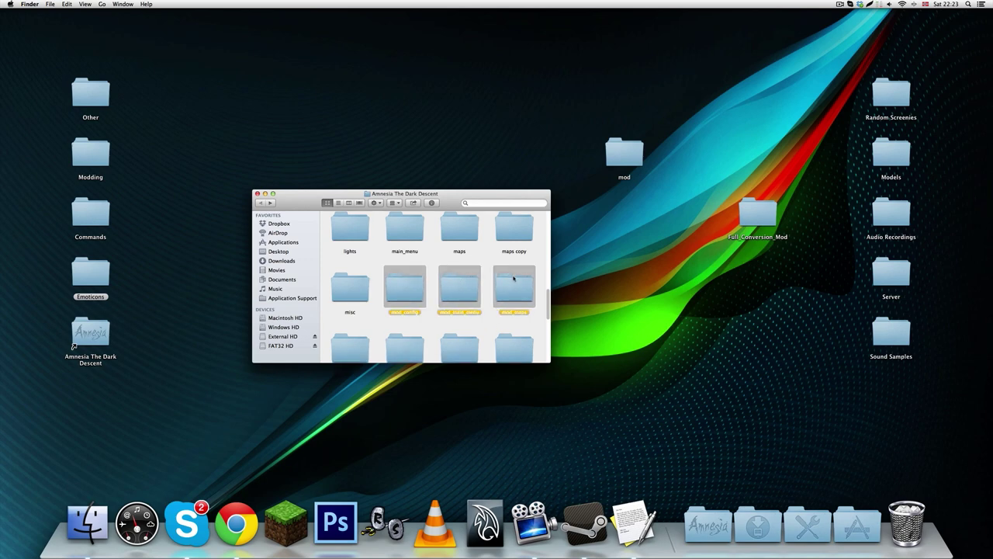
Look through the Amnesia The Dark Descent folder, pointing out mod_config, mod_main_menu and mod_maps among the game's own folders
left_click(488, 306)
scroll(488, 308, "down", 5)
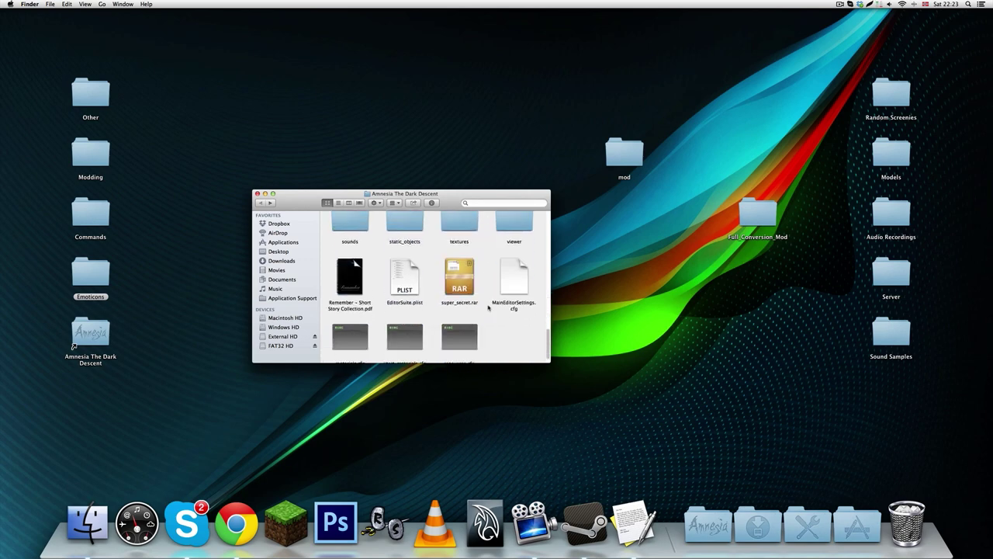
scroll(489, 308, "up", 8)
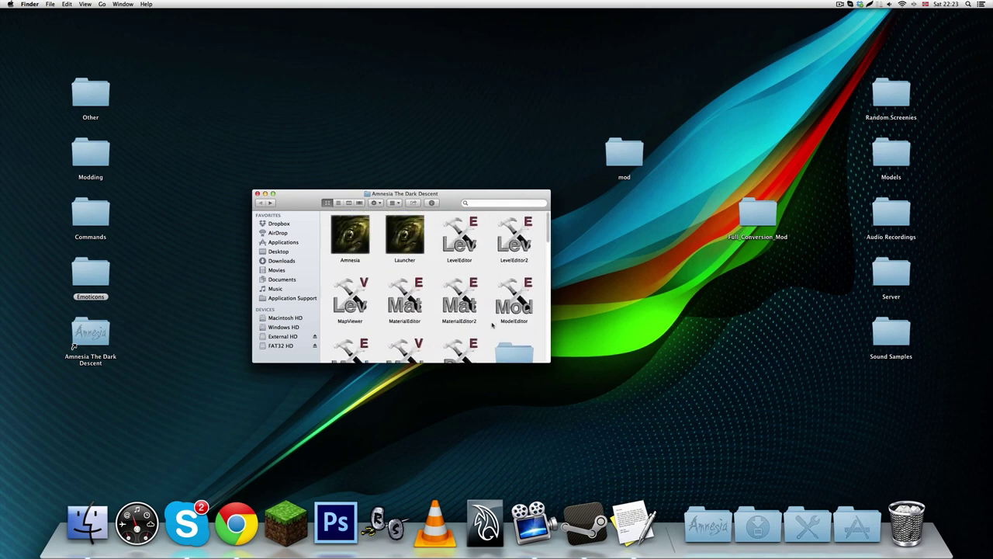
scroll(492, 324, "down", 6)
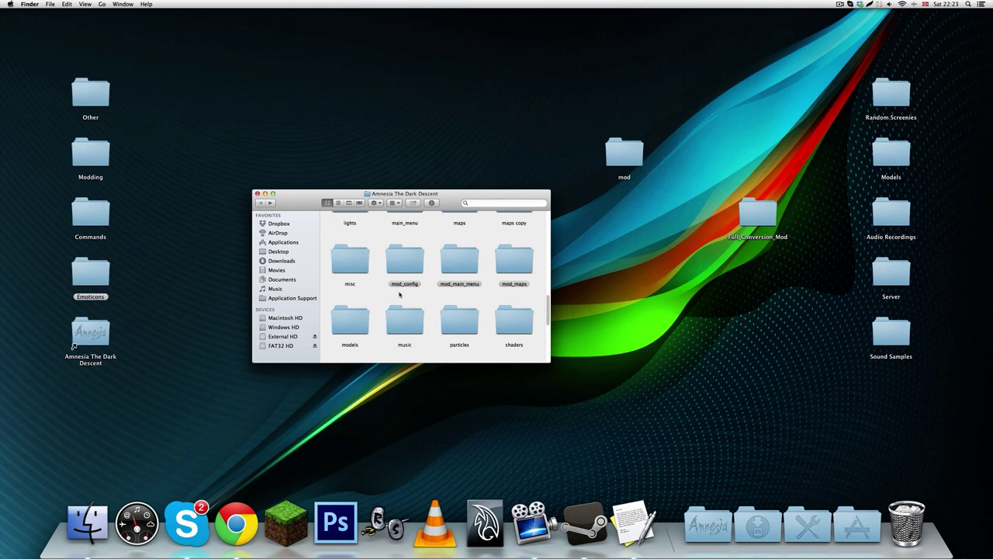
left_click_drag(400, 294, 522, 285)
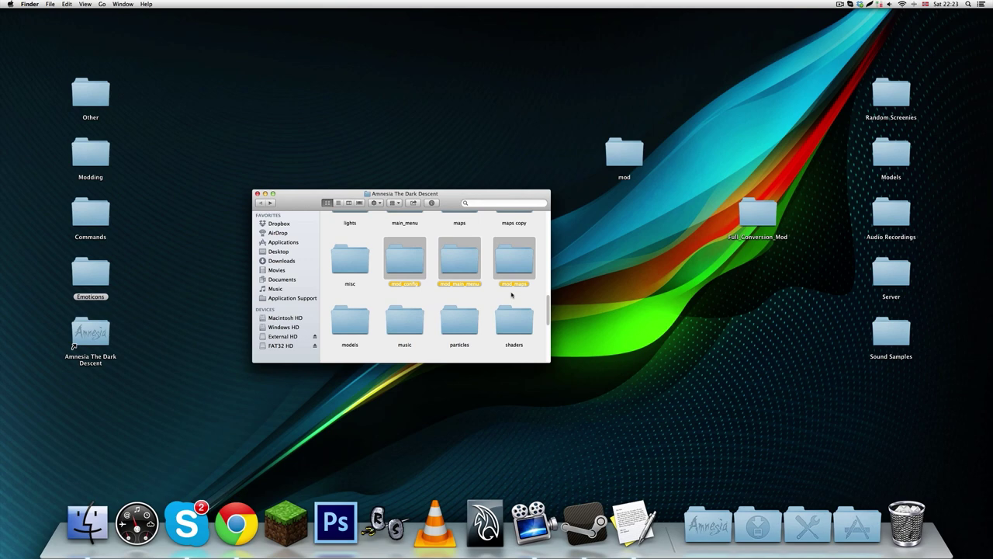
left_click(511, 295)
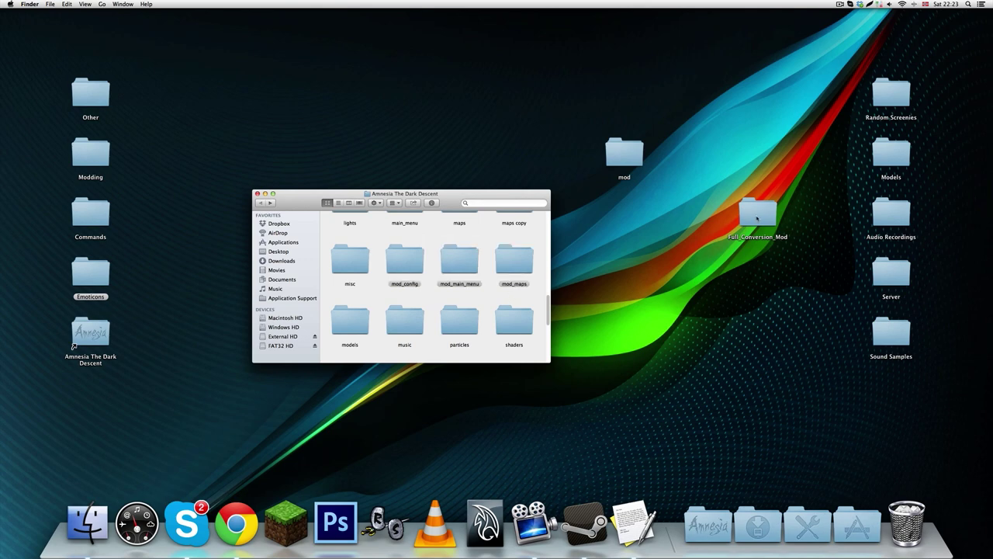
mouse_move(720, 180)
left_mouse_down()
mouse_move(805, 253)
mouse_move(718, 173)
left_mouse_up()
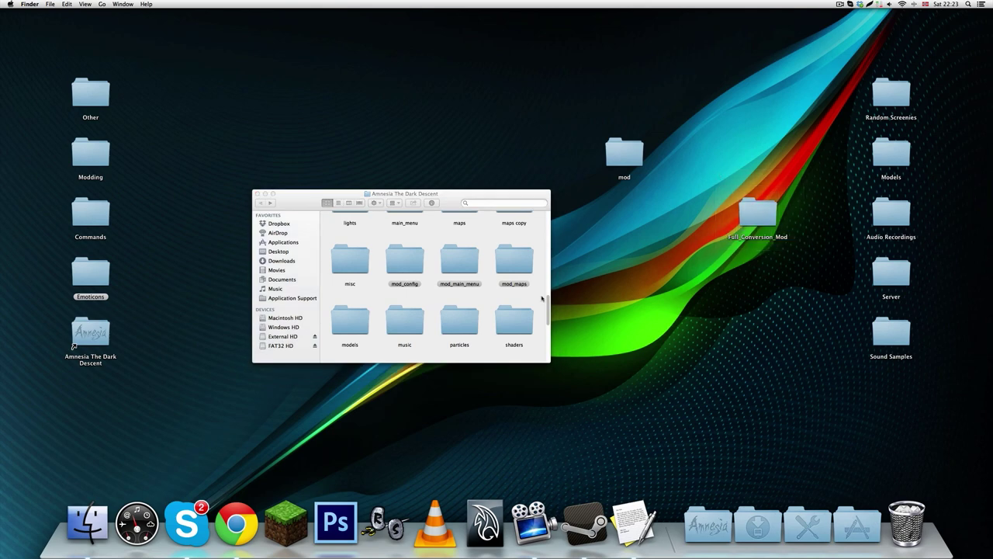
left_click(490, 296)
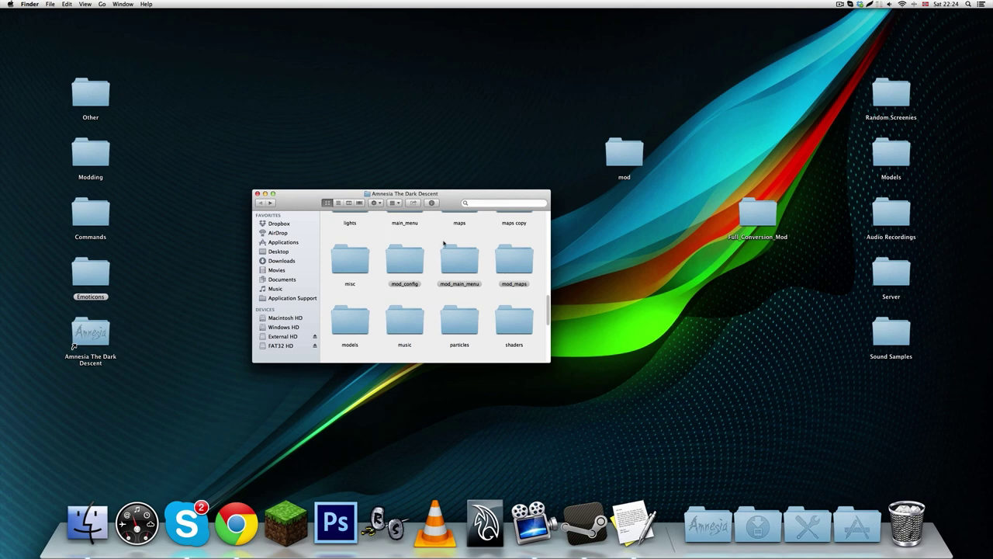
left_click_drag(377, 299, 536, 238)
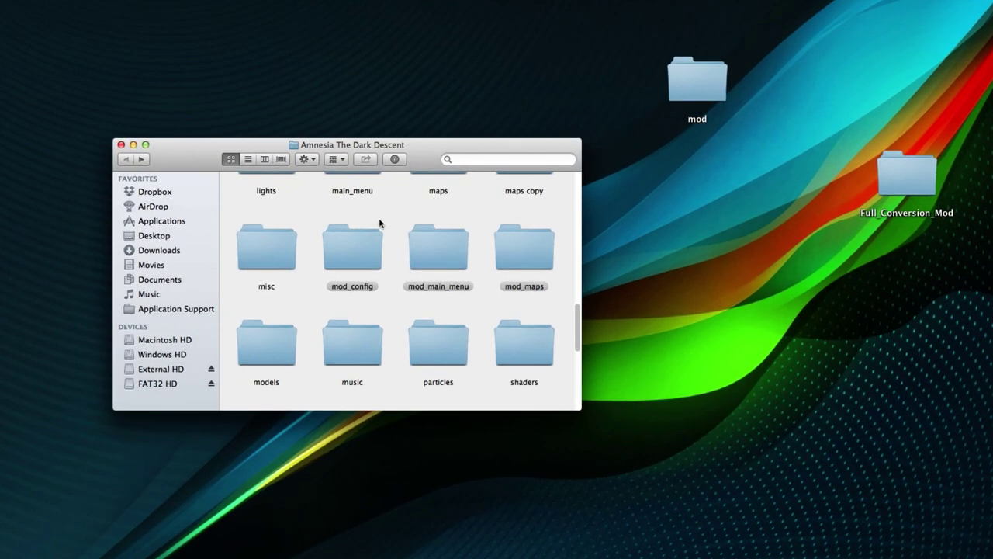
left_click_drag(355, 246, 402, 229)
Go up to the Application Support folder, check its parent path, and open the Frictional Games folder
left_click(336, 148, "super")
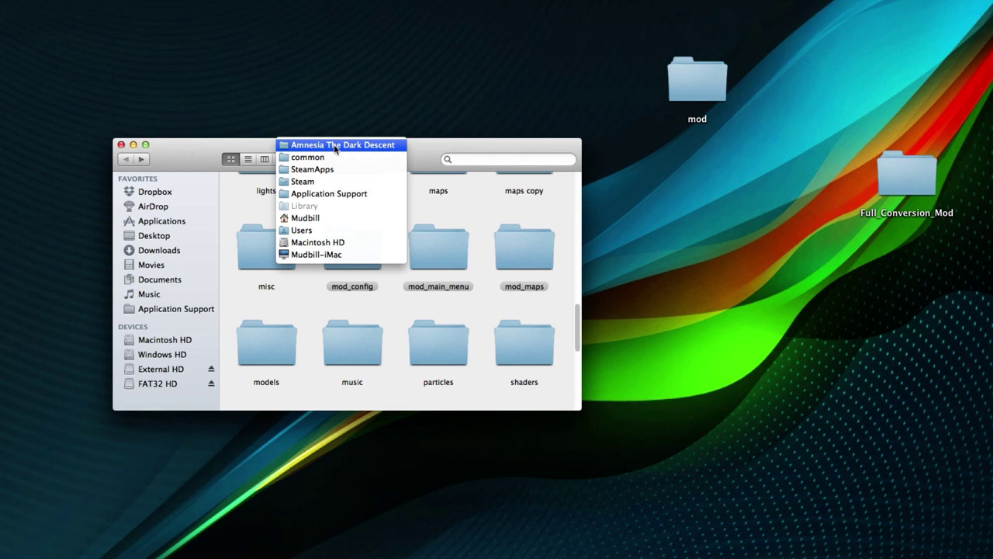
left_click(331, 194)
left_click(335, 146, "super")
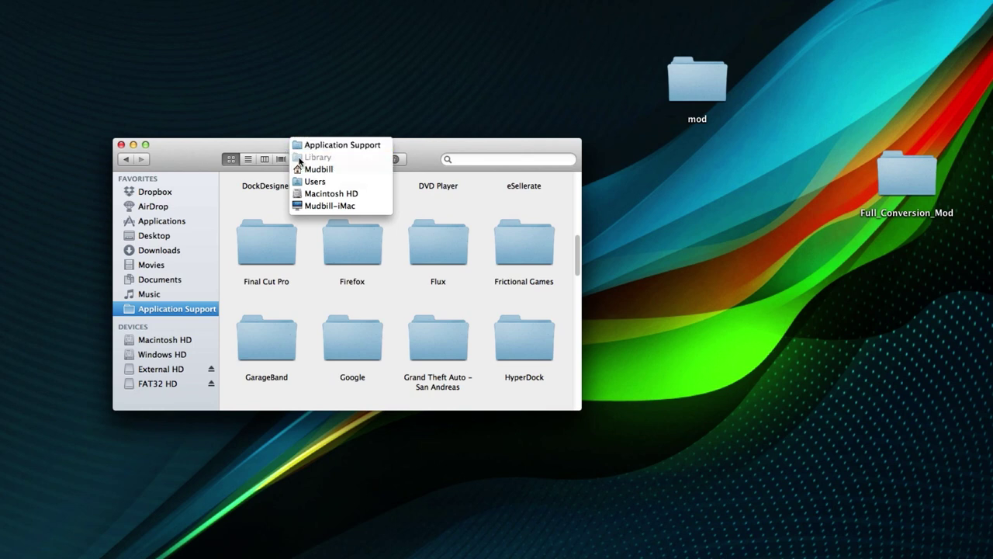
left_click_drag(428, 152, 431, 153)
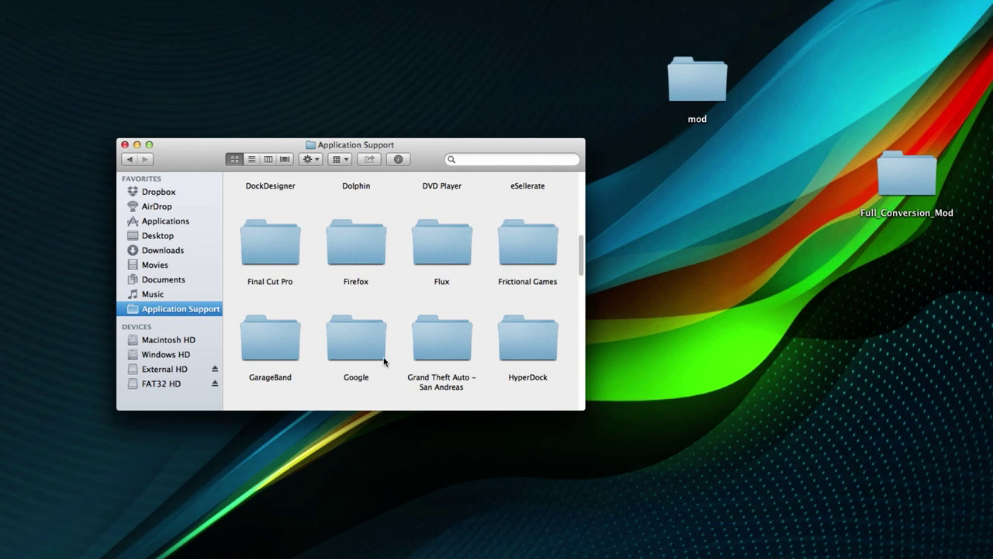
left_click(520, 253)
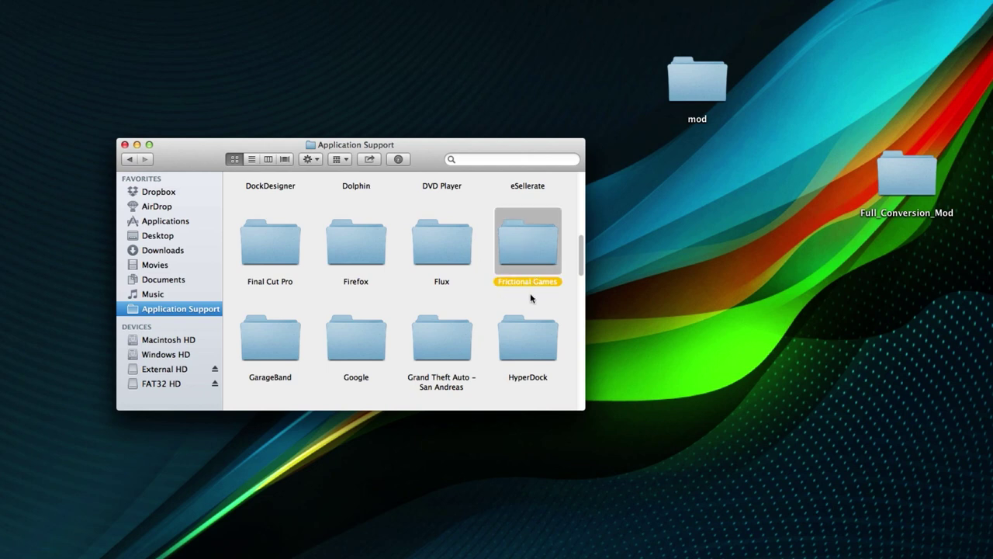
double_click(533, 247)
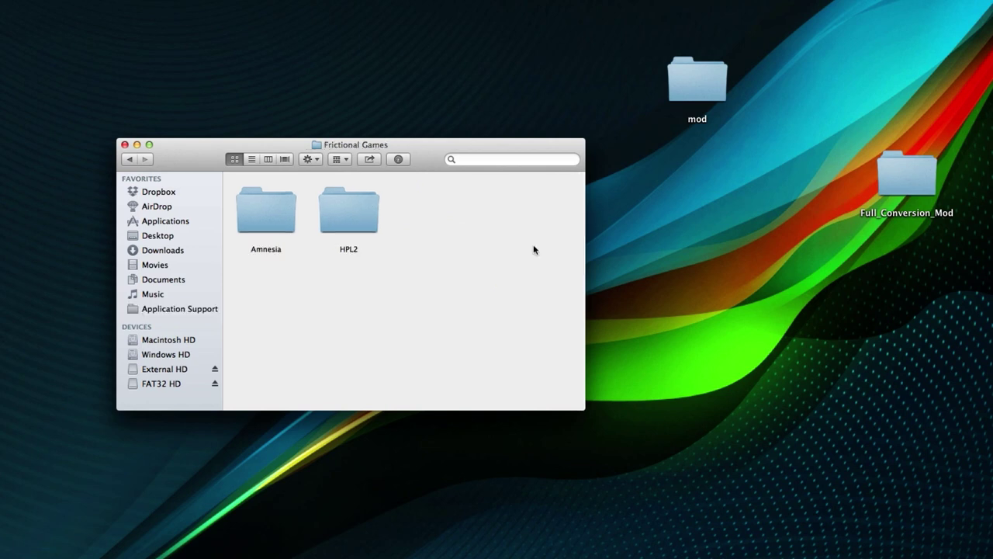
Point out the Amnesia and HPL2 folders, and open the Amnesia folder
left_click(269, 204)
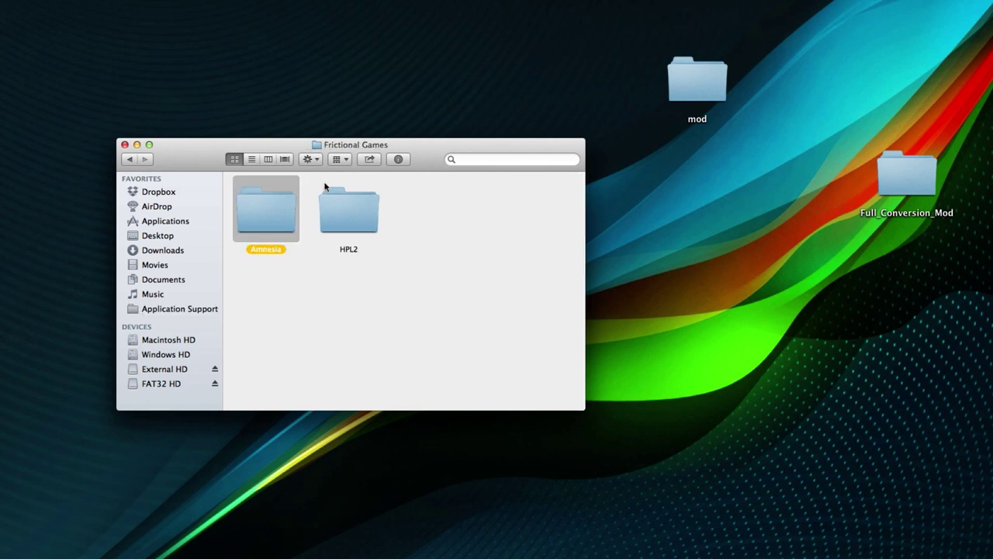
left_click(361, 205)
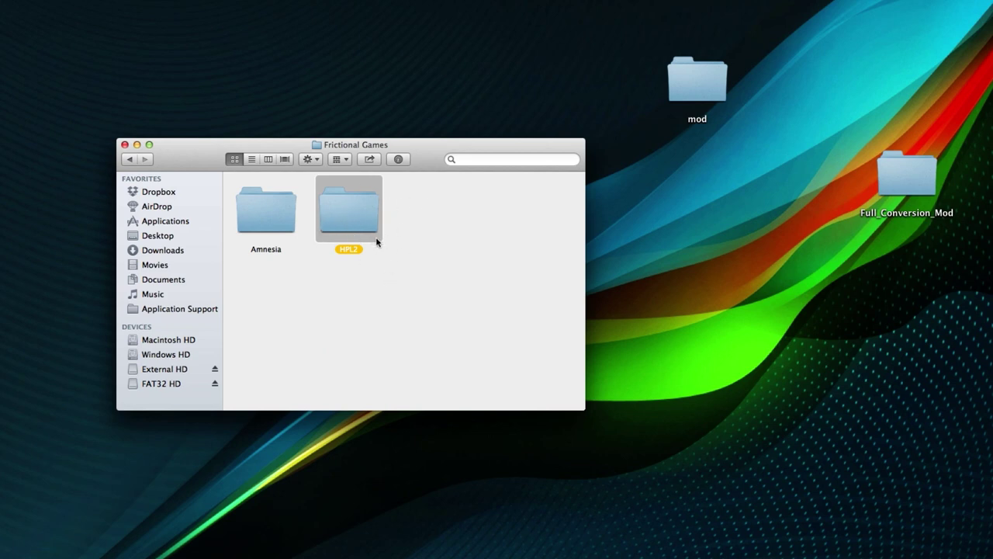
left_click(266, 224)
double_click(265, 208)
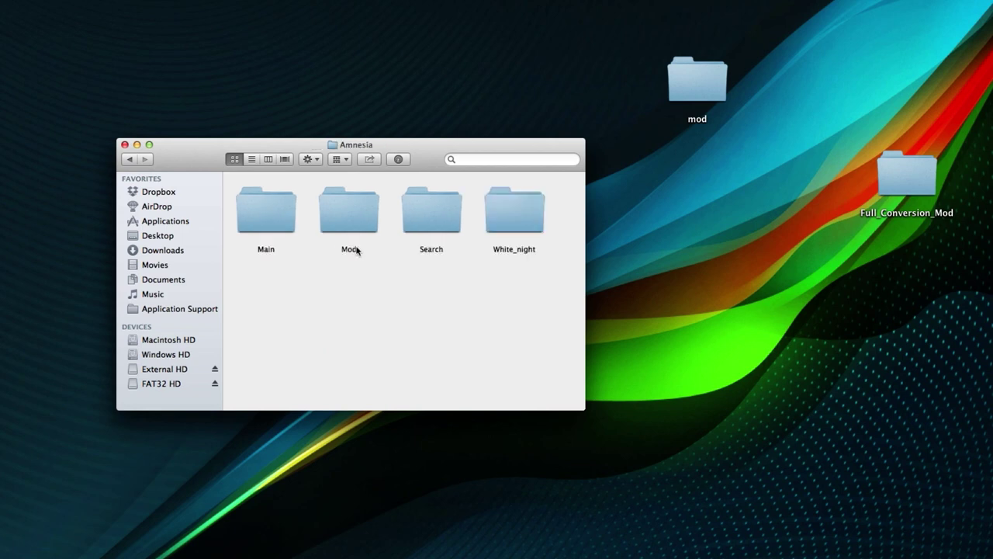
Review the Main, Search and White_night save folders and open the Mod folder
left_click_drag(267, 291, 511, 302)
left_click(268, 235)
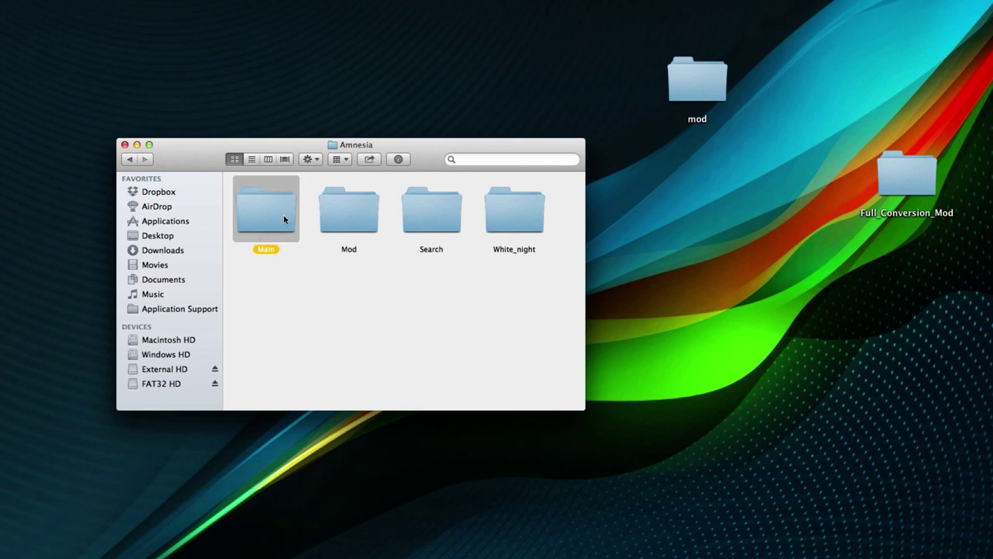
left_click(413, 224)
left_click(539, 216)
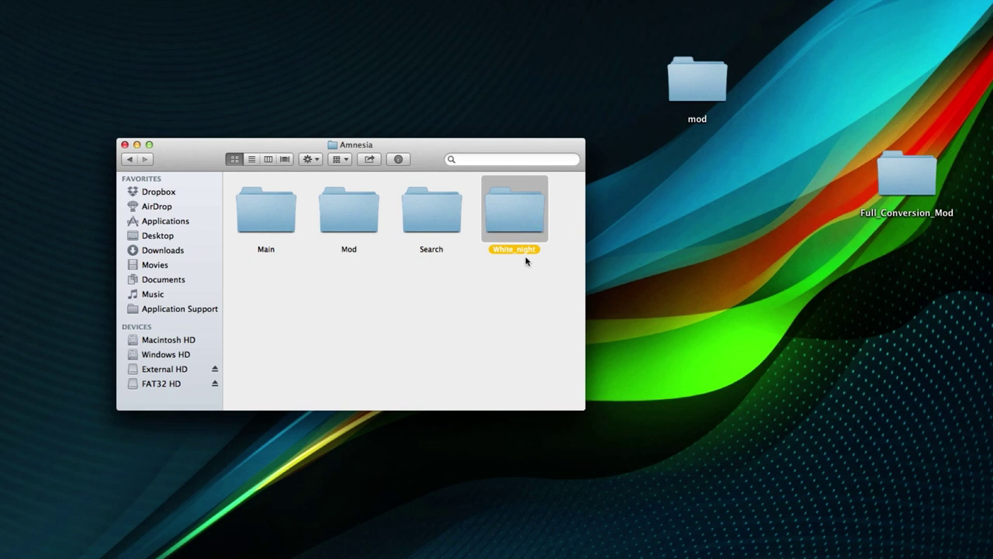
left_click(362, 214)
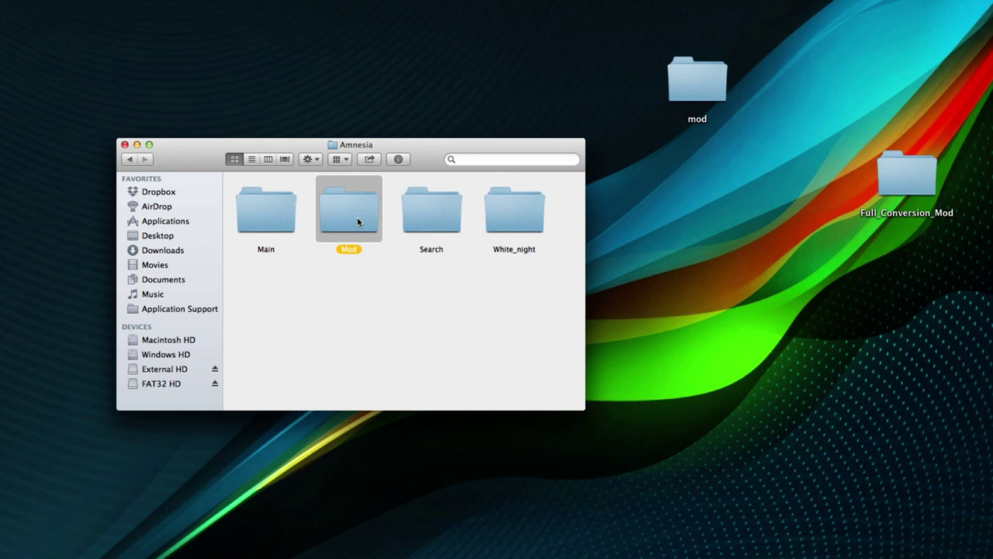
double_click(357, 218)
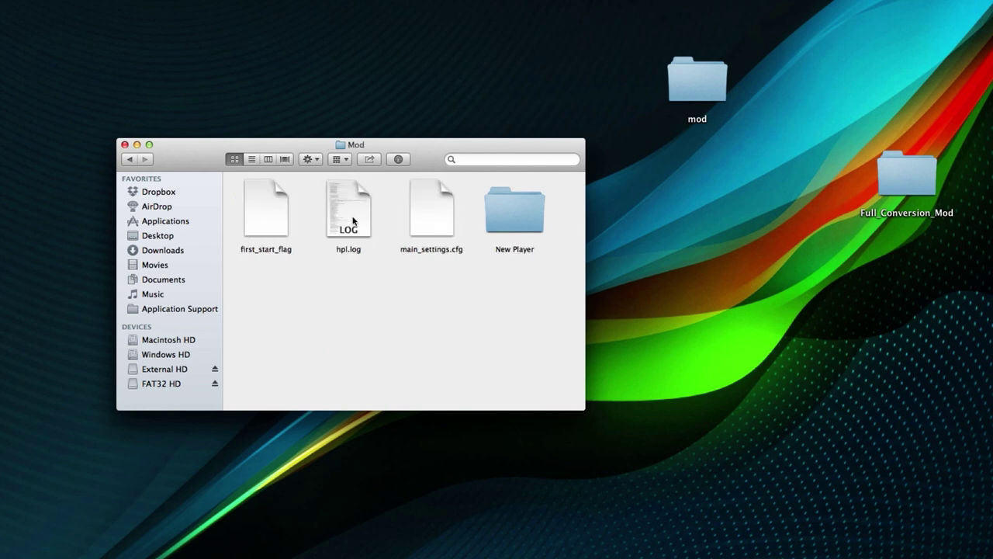
Point out the first_start_flag file in the Mod save folder
left_click(271, 230)
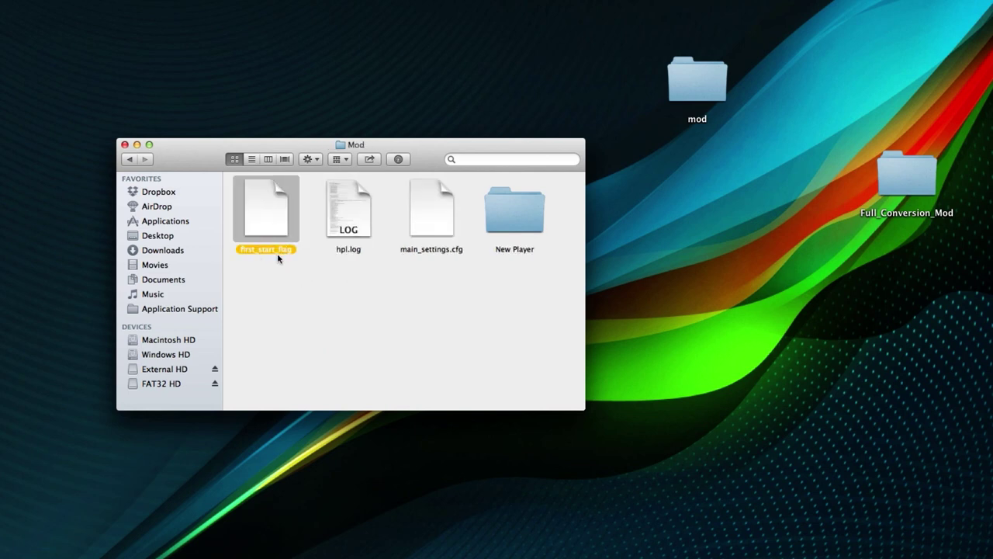
left_click(290, 275)
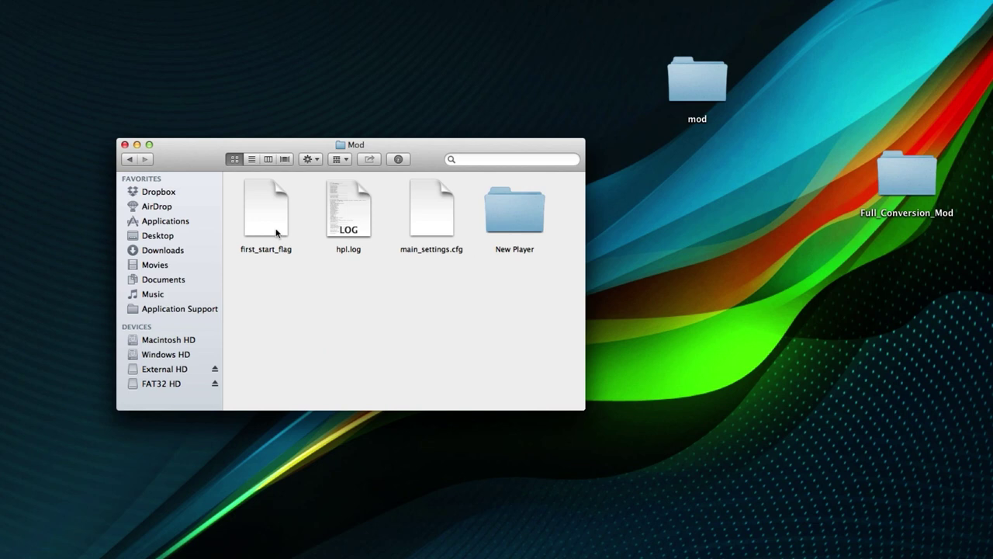
left_click(283, 188)
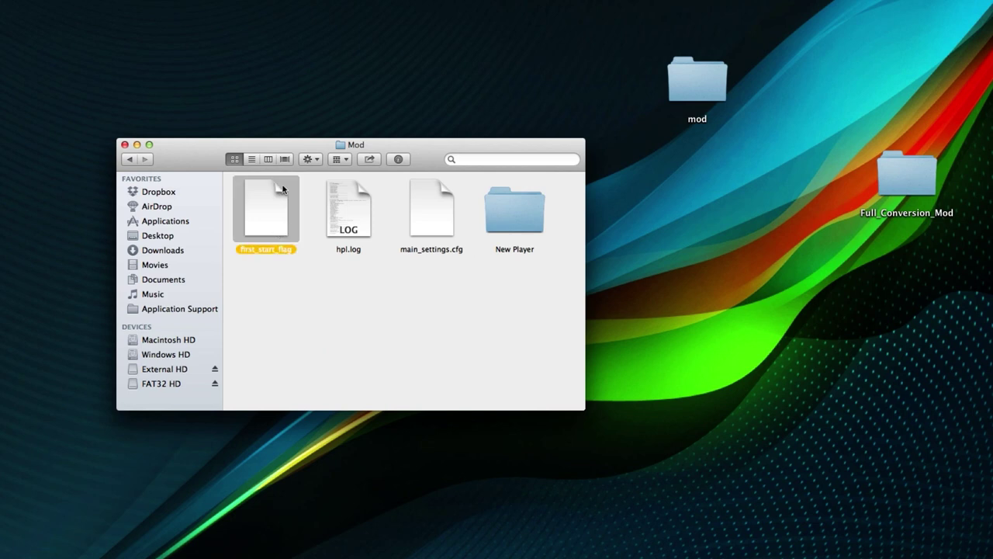
left_click(264, 339)
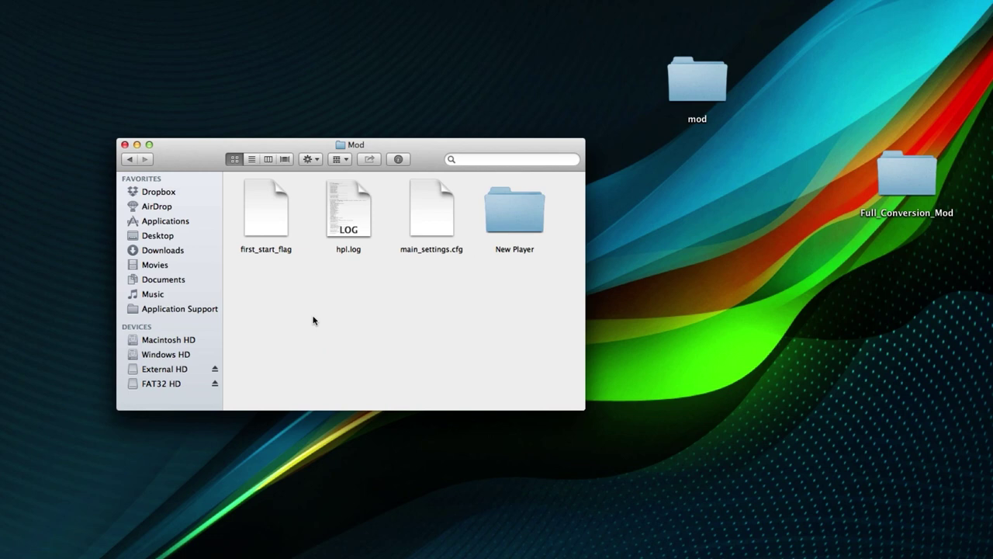
left_click_drag(308, 292, 263, 194)
left_click_drag(299, 266, 260, 184)
left_click_drag(304, 265, 228, 176)
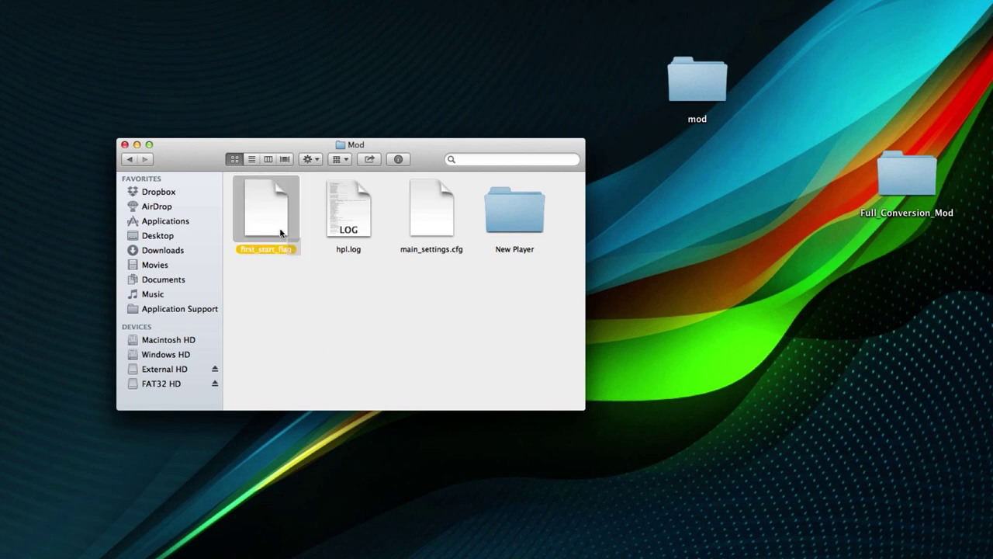
left_click(293, 290)
Preview hpl.log in the Mod folder, read it through to its end, and close the preview
left_click(356, 203)
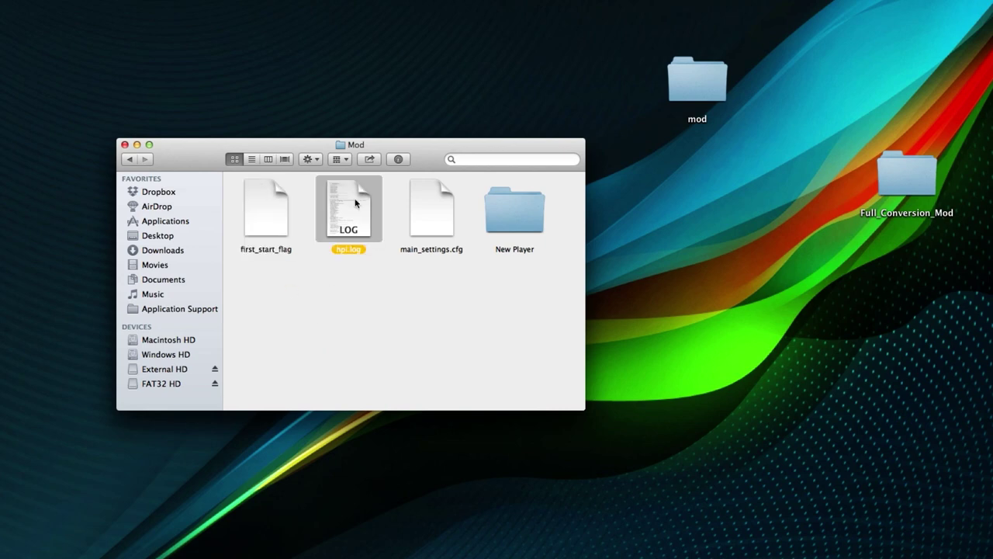
key("space")
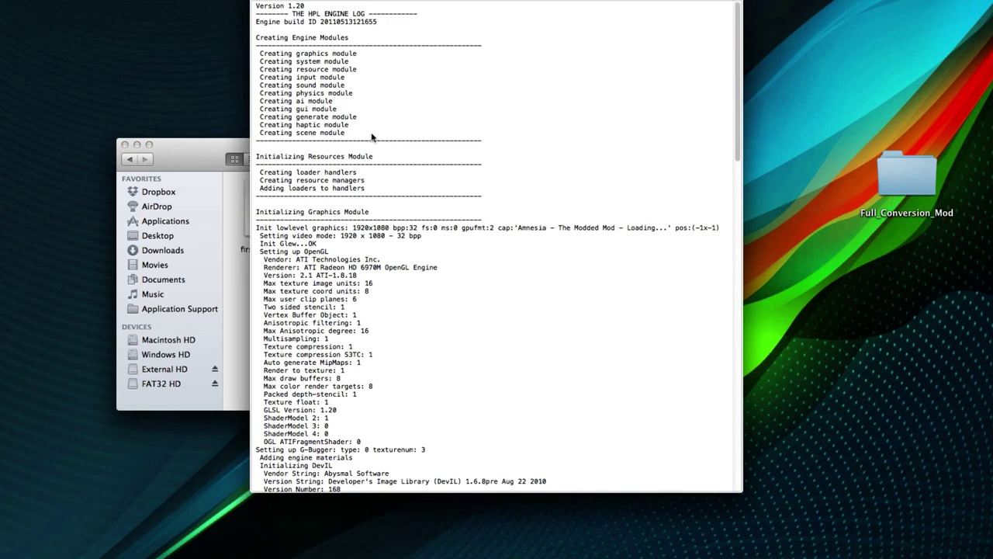
left_click_drag(738, 101, 747, 208)
scroll(732, 341, "down", 10)
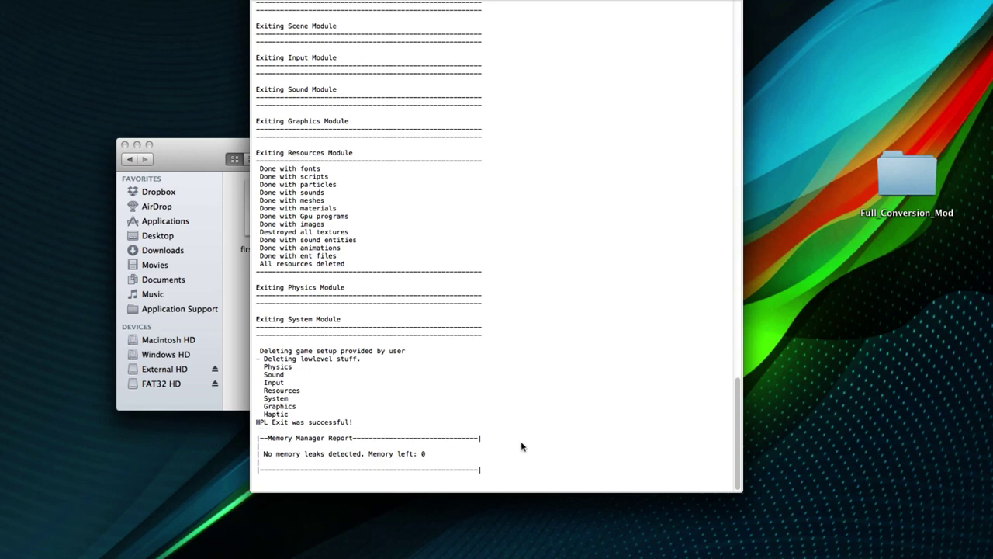
key("super+w")
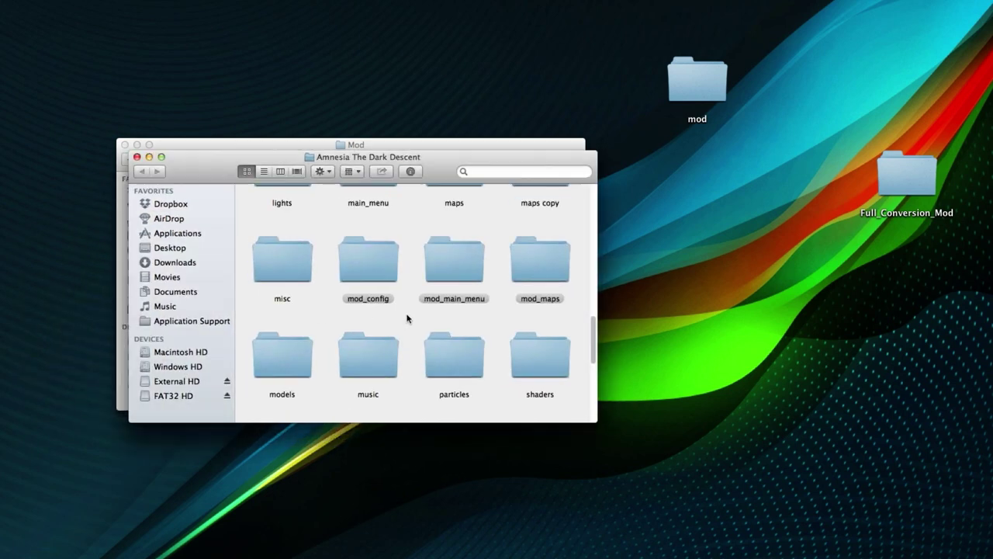
Move mod_main_menu from the Amnesia The Dark Descent folder to the desktop and launch the game from its launcher
left_click_drag(456, 257, 740, 266)
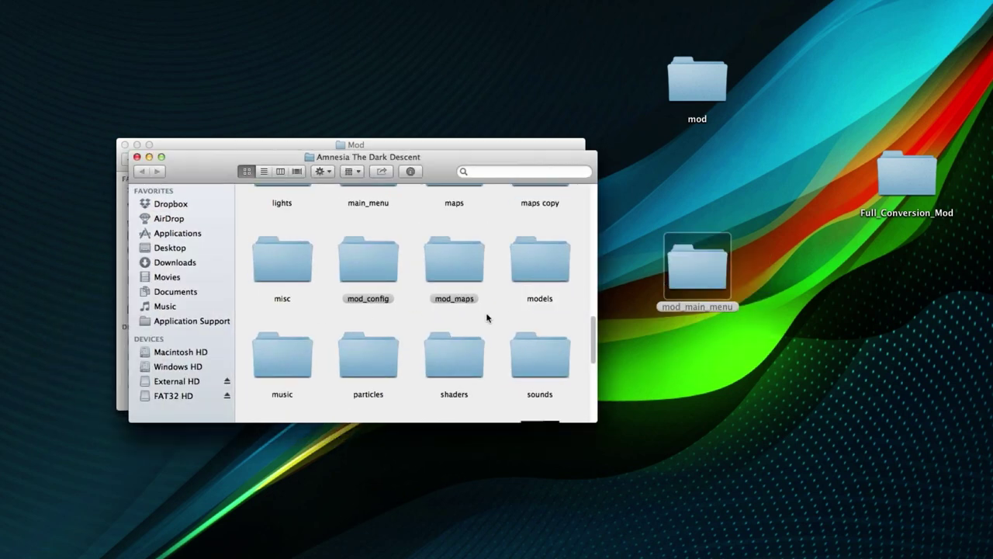
left_click(472, 313)
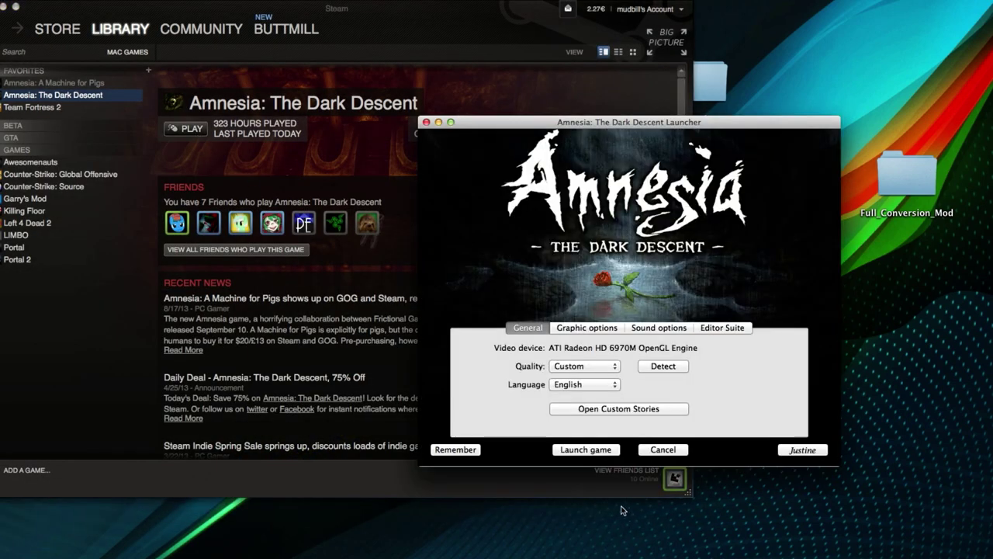
left_click(586, 449)
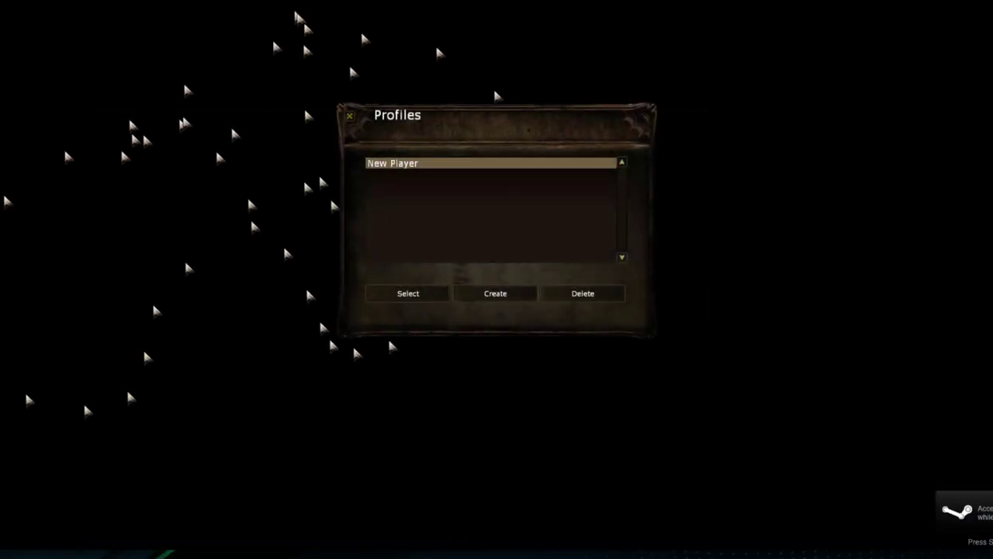
Quit the game from its main menu and return to the Amnesia The Dark Descent folder window
key("Escape")
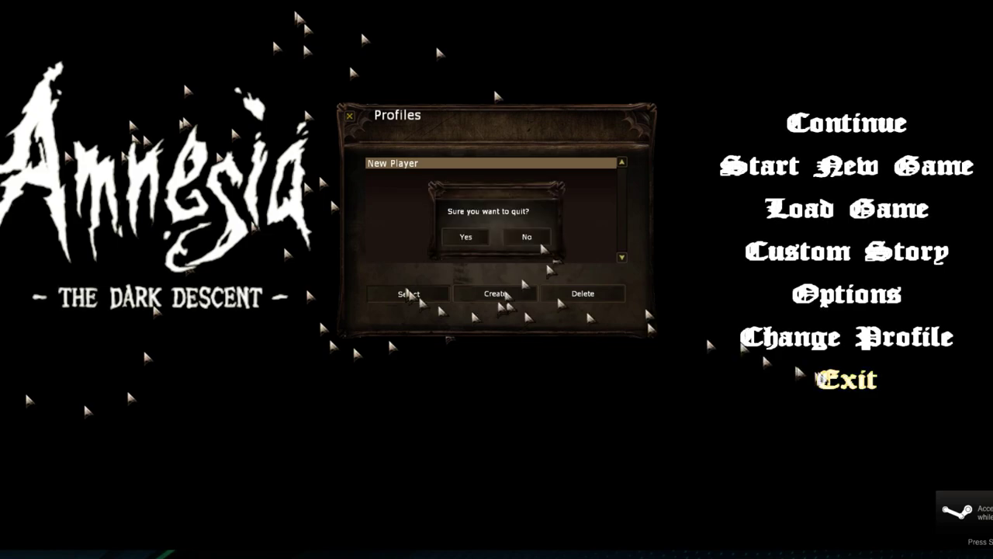
left_click(467, 237)
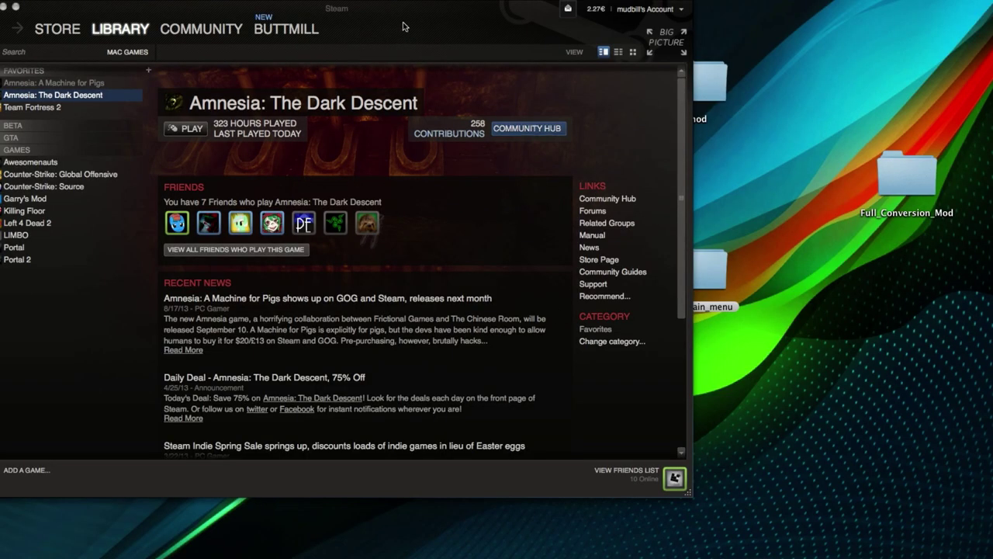
left_click(715, 223)
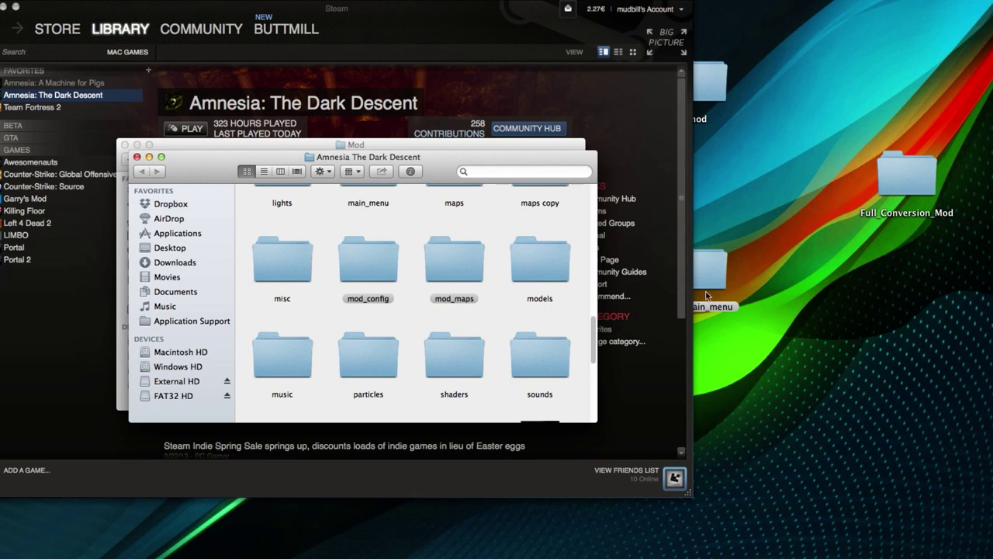
Move the mod_main_menu folder from the desktop back into the Amnesia The Dark Descent folder
left_click_drag(708, 295, 515, 333)
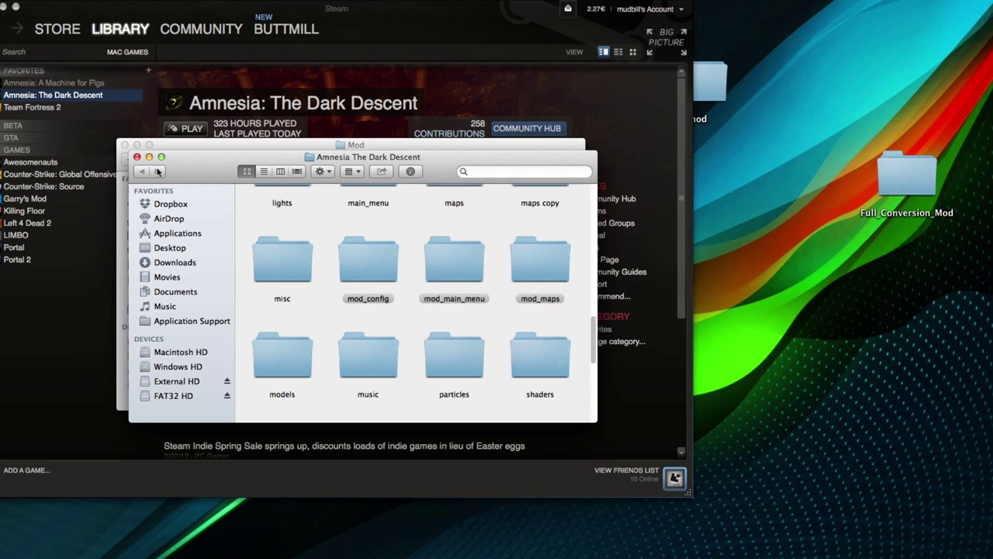
Open hpl.log in the Mod folder, examine its Game Running section and its end, and close it
left_click(172, 148)
double_click(349, 210)
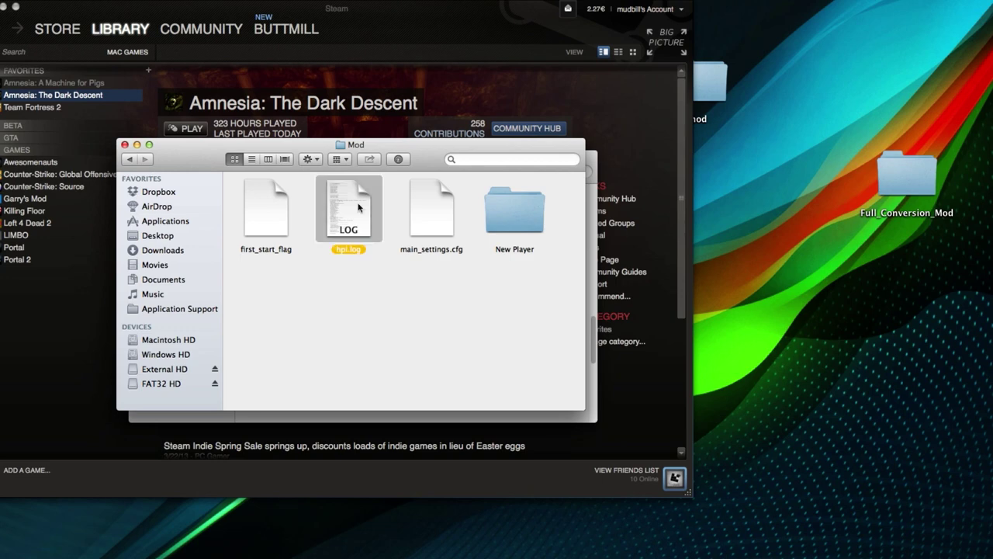
left_click_drag(741, 134, 717, 497)
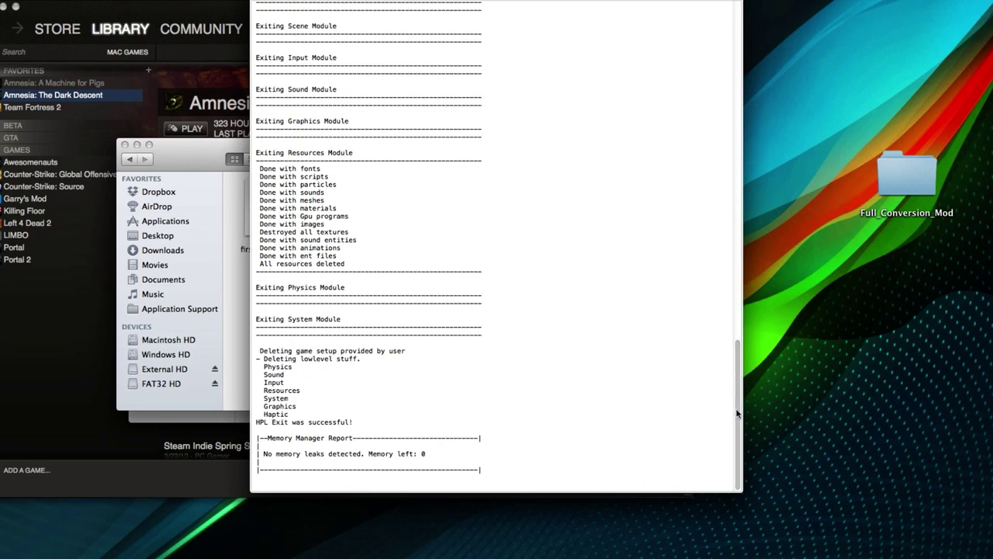
left_click_drag(739, 414, 736, 204)
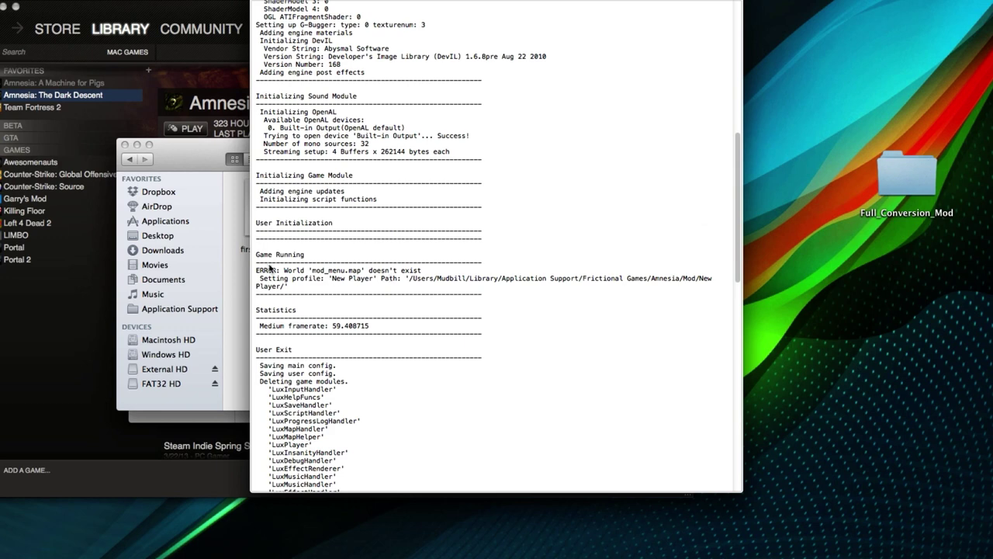
left_click_drag(738, 256, 736, 476)
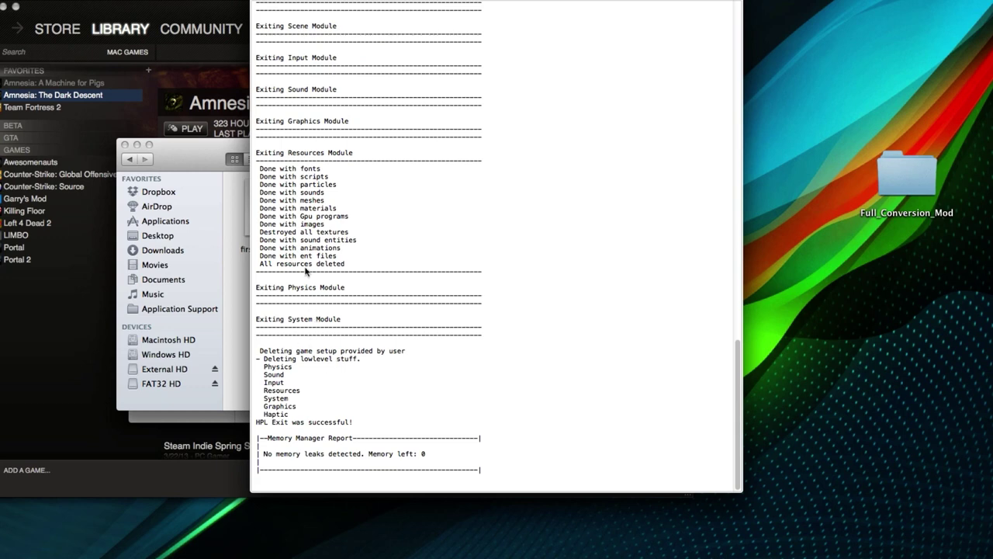
key("super+w")
Point out main_settings.cfg and the New Player folder in the Mod save folder
left_click(440, 227)
left_click(432, 264)
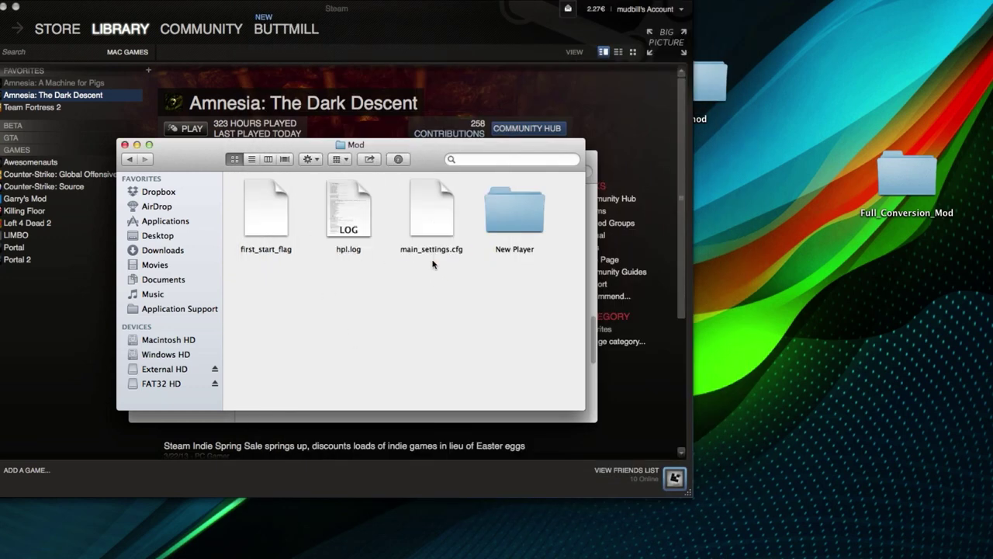
left_click(449, 252)
left_click(447, 302)
left_click(442, 247)
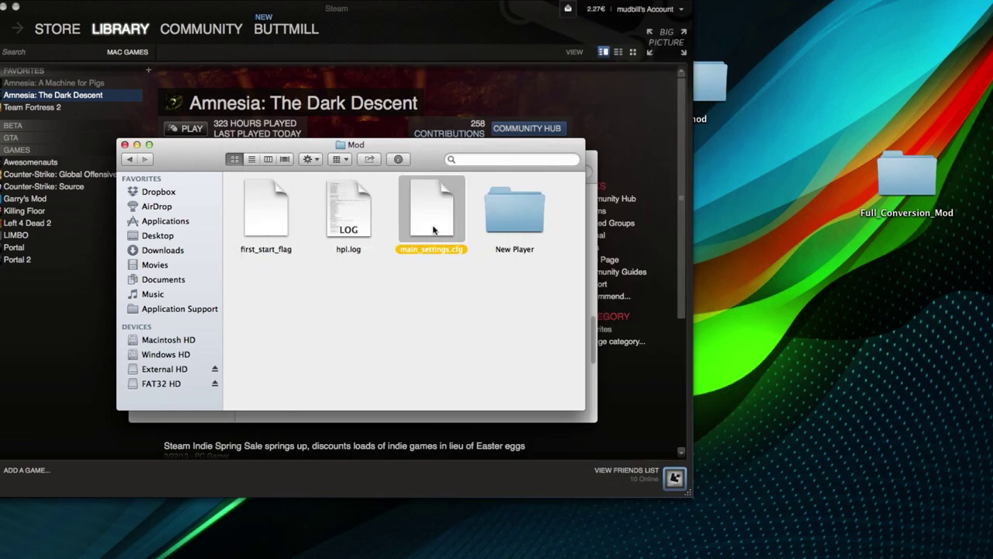
left_click(525, 213)
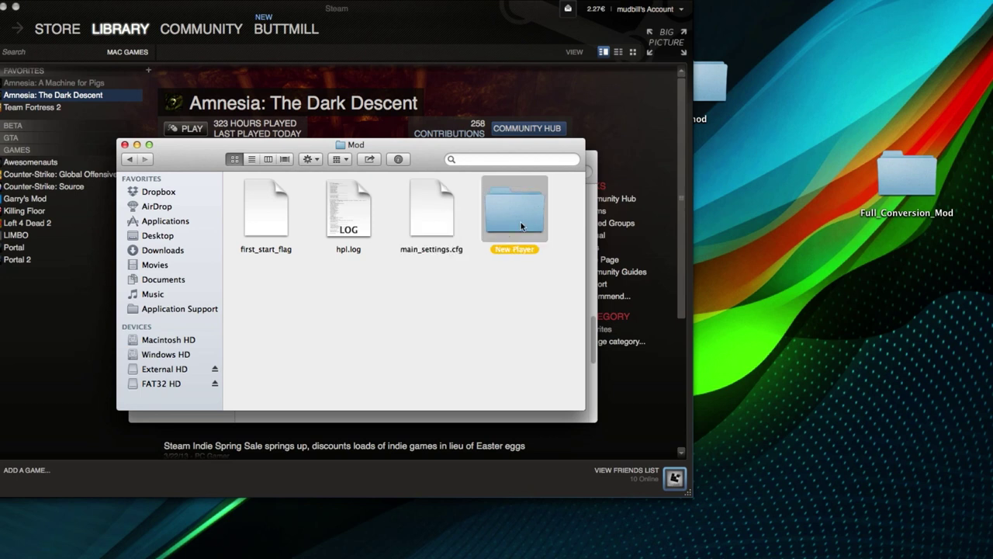
Open the New Player folder and point out its autosave, user_keys.cfg and user_settings.cfg files
double_click(518, 218)
left_click_drag(419, 280, 334, 233)
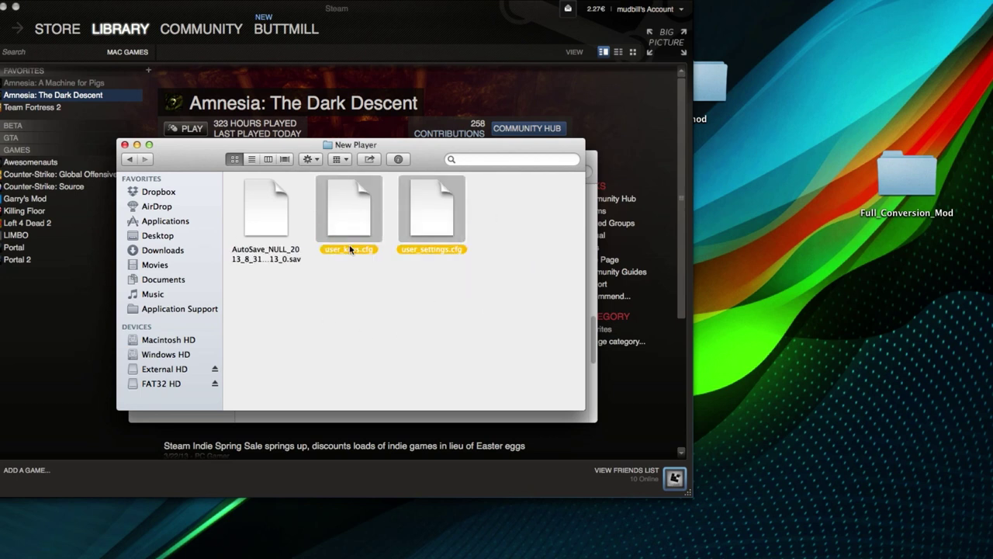
left_click(310, 287)
left_click(277, 218)
left_click(330, 275)
left_click(271, 218)
left_click(373, 215)
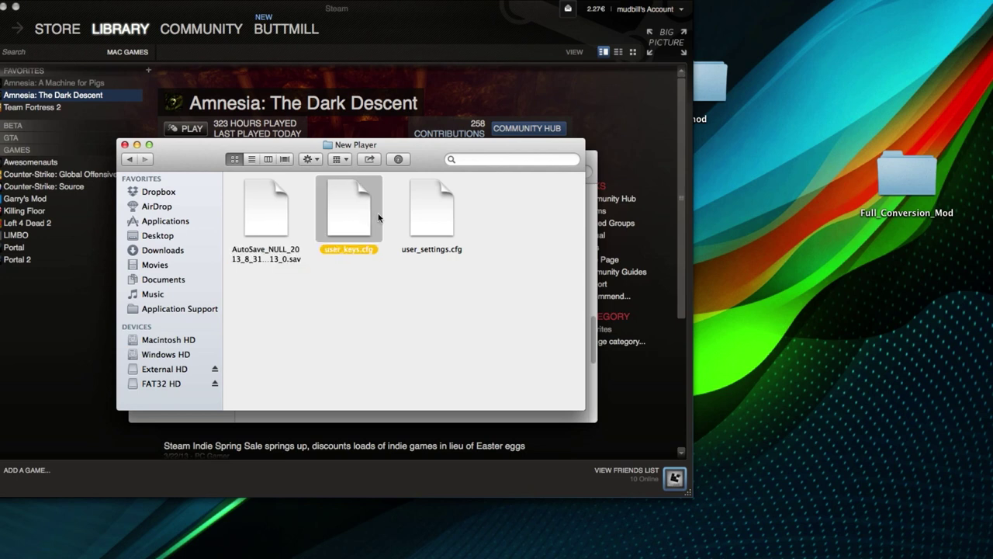
left_click(448, 217)
left_click(454, 299)
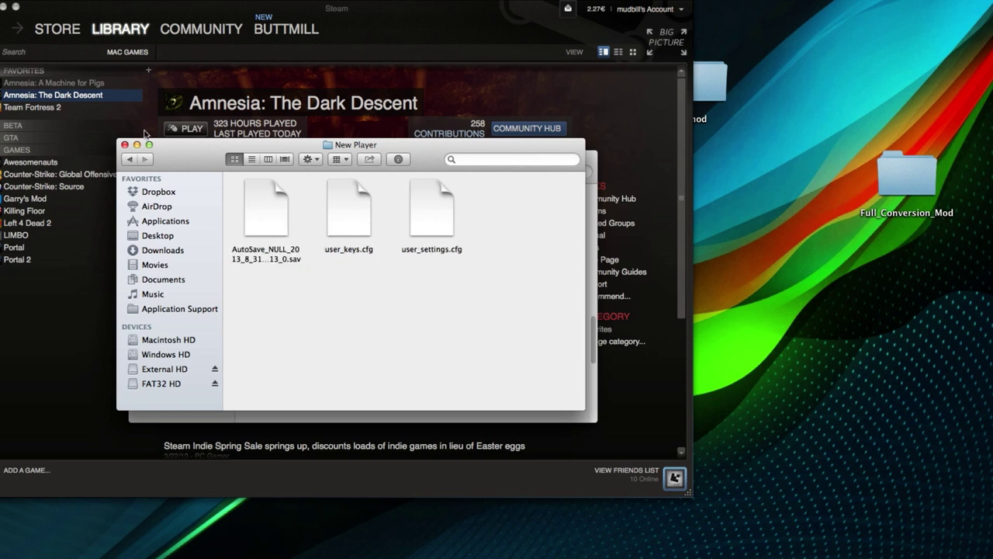
Go back up to the Frictional Games folder and close both folder windows and the Steam window
left_click(129, 159)
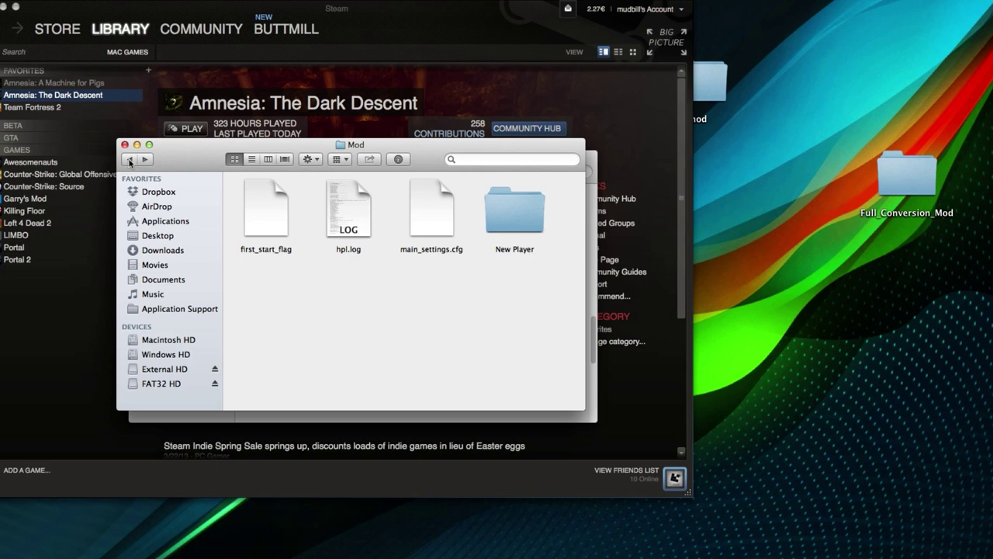
left_click(129, 159)
left_click(129, 159)
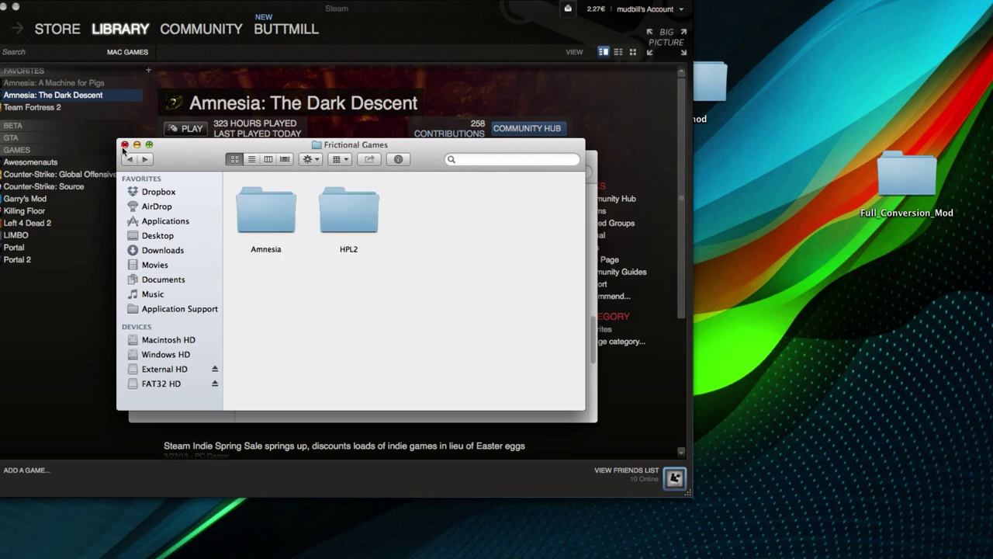
left_click(124, 145)
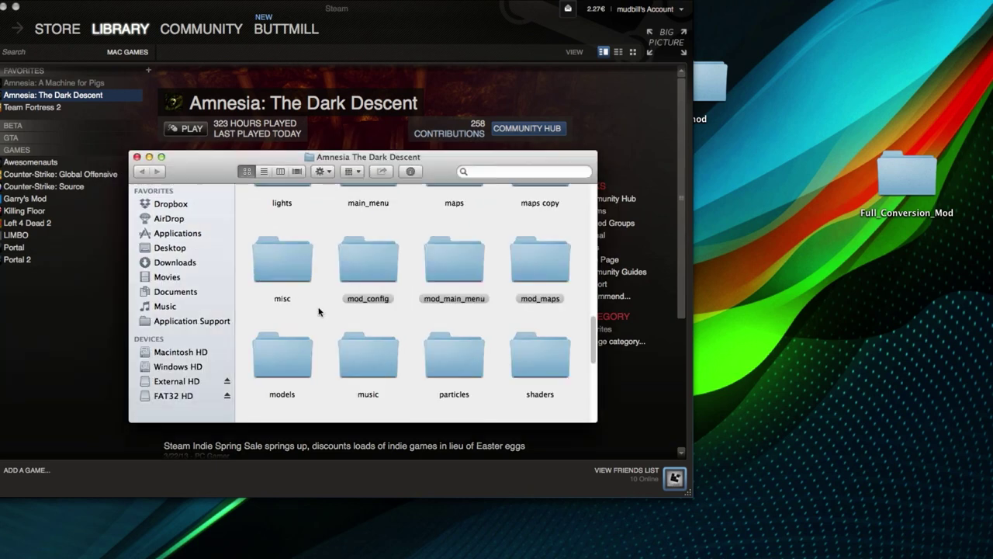
left_click(137, 157)
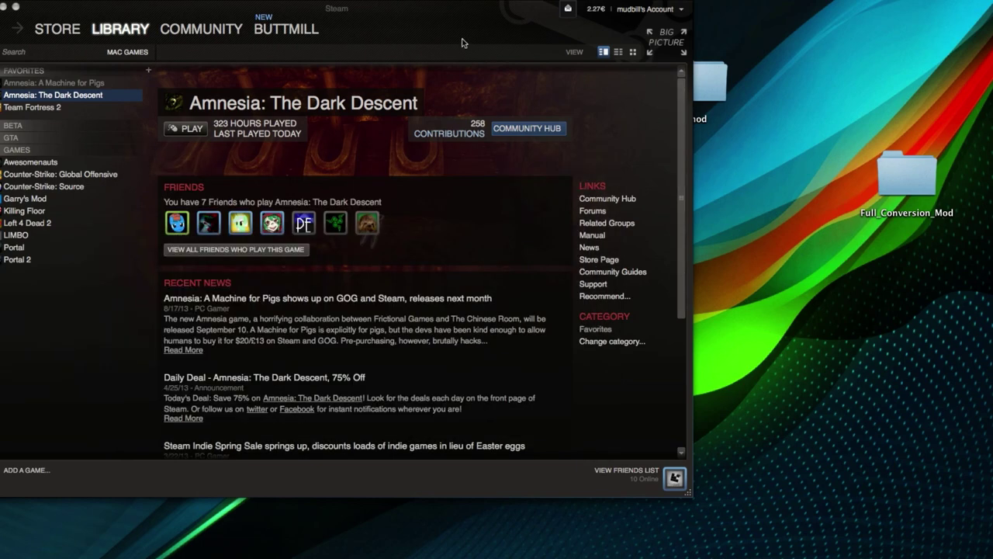
left_click_drag(424, 24, 439, 13)
left_click(9, 3)
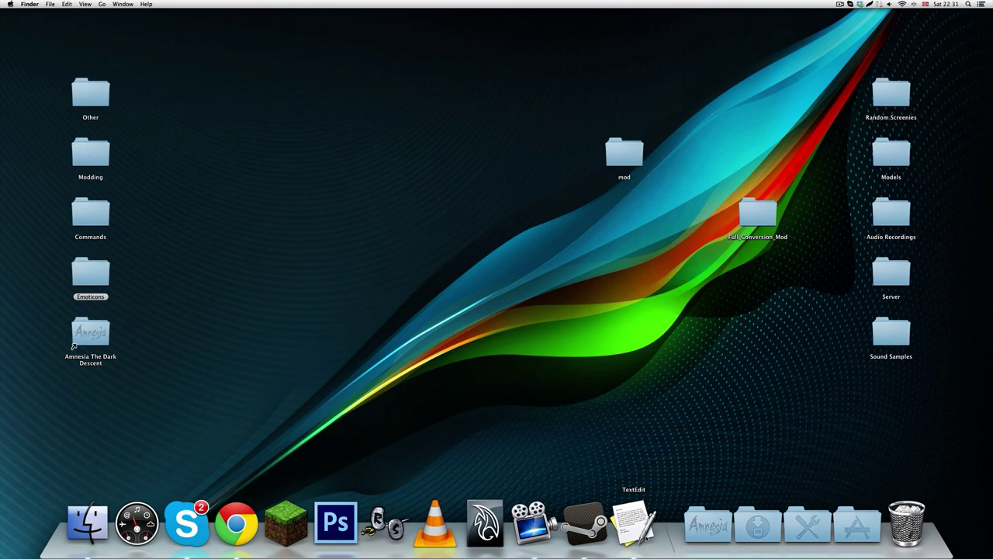
Create a new TextEdit document, convert it to plain text, and check its text format setting
left_click(634, 521)
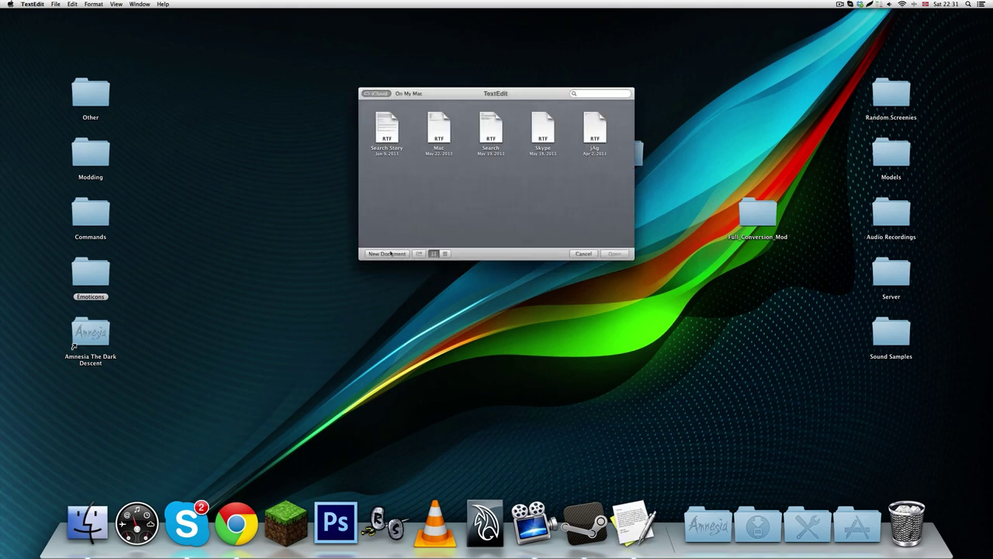
left_click(388, 253)
left_click_drag(250, 41, 270, 49)
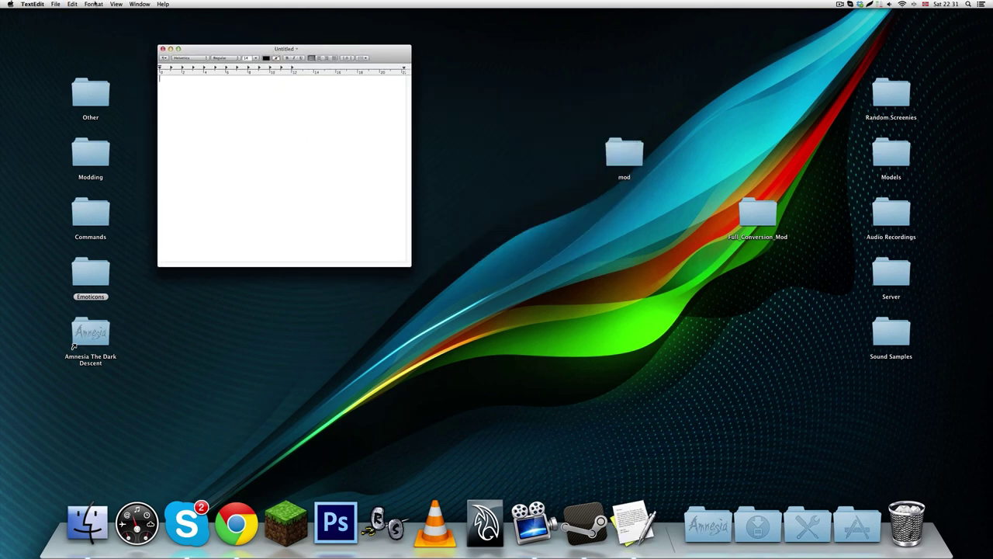
left_click(93, 4)
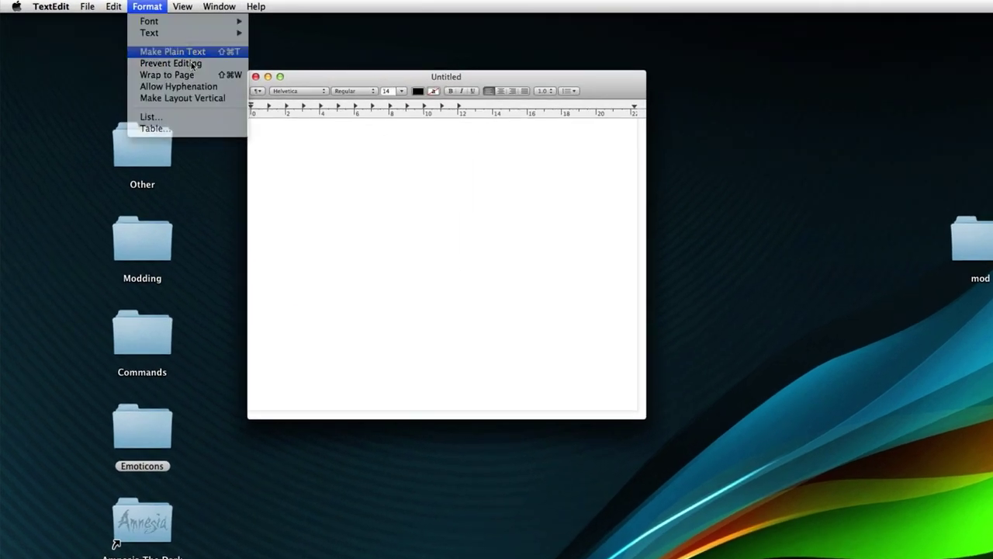
left_click(192, 55)
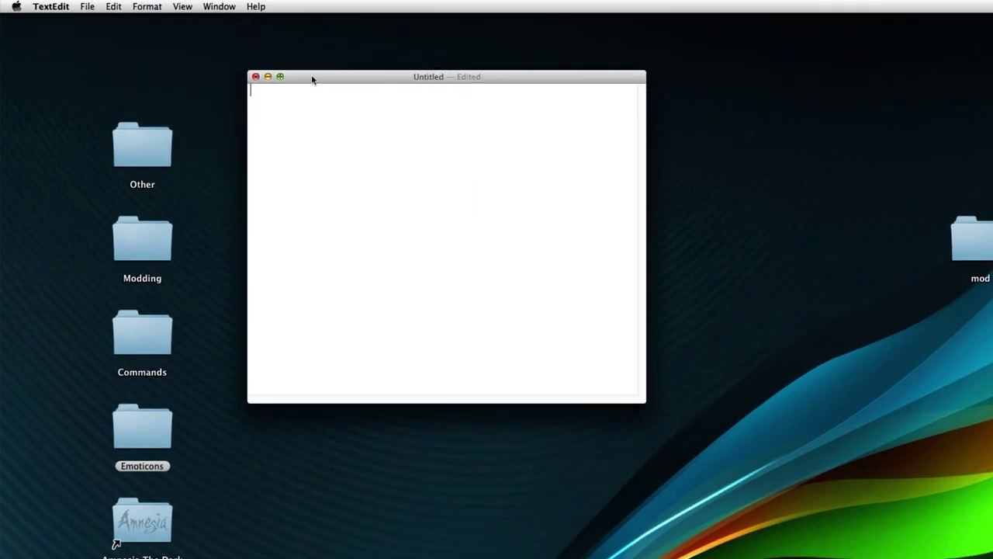
left_click_drag(313, 76, 380, 161)
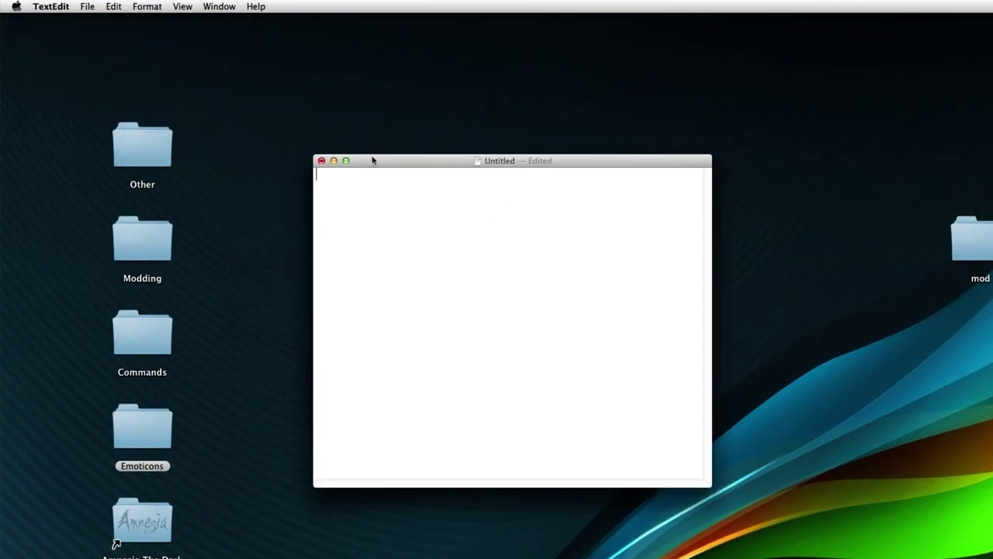
left_click_drag(381, 162, 408, 199)
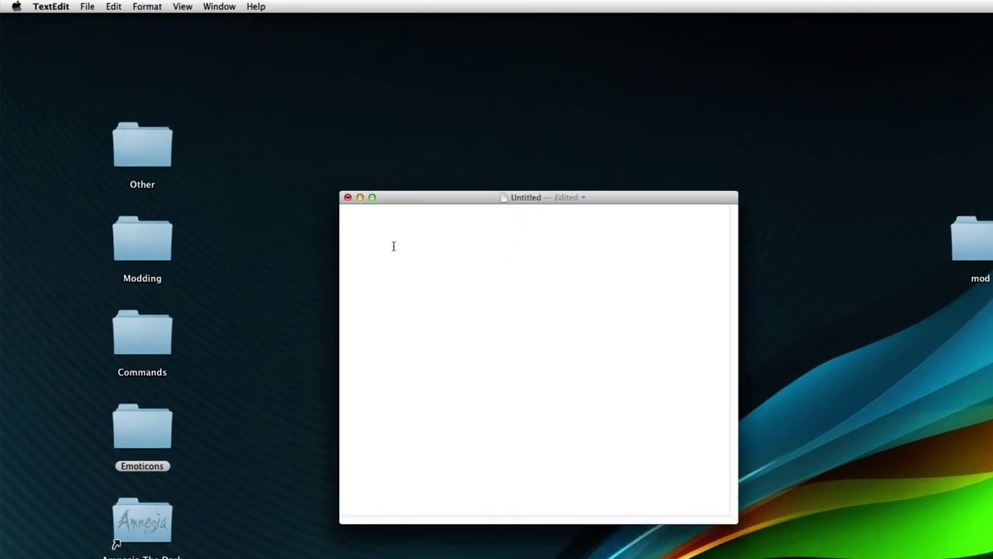
left_click(142, 6)
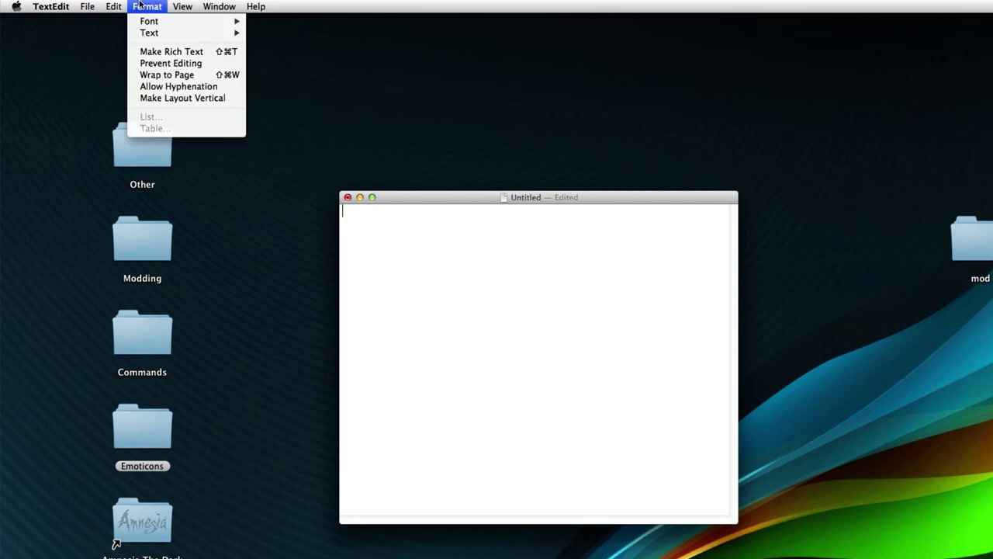
left_click(149, 7)
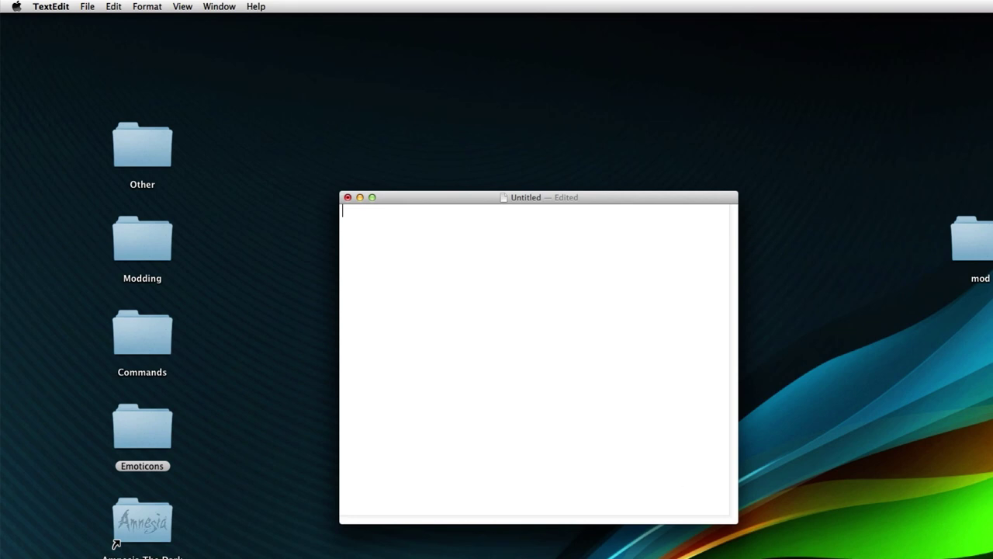
Open StartMod_Mac_Retail.command from the Full_Conversion_Mod folder in TextEdit and place its window beside the untitled document
left_click(117, 543)
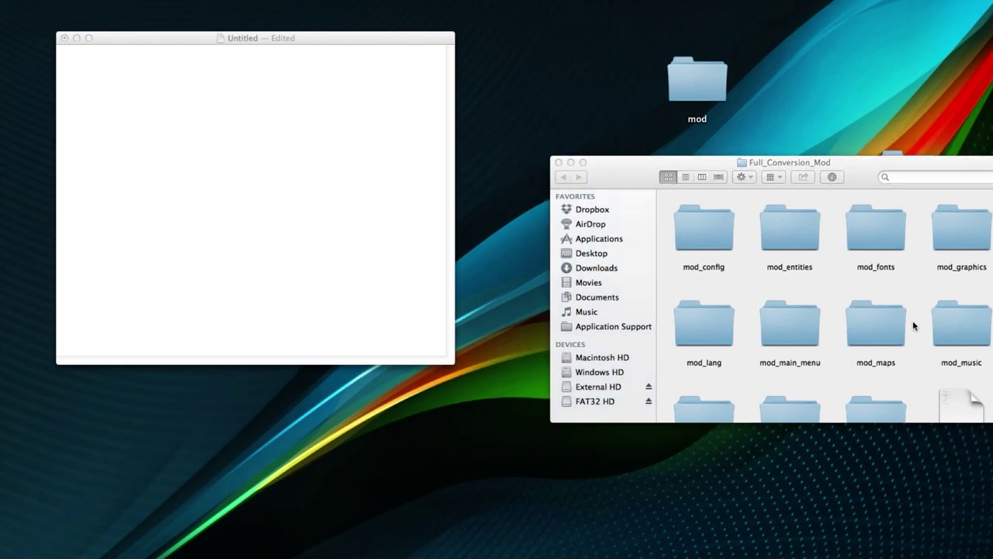
left_click(914, 326)
scroll(907, 340, "down", 4)
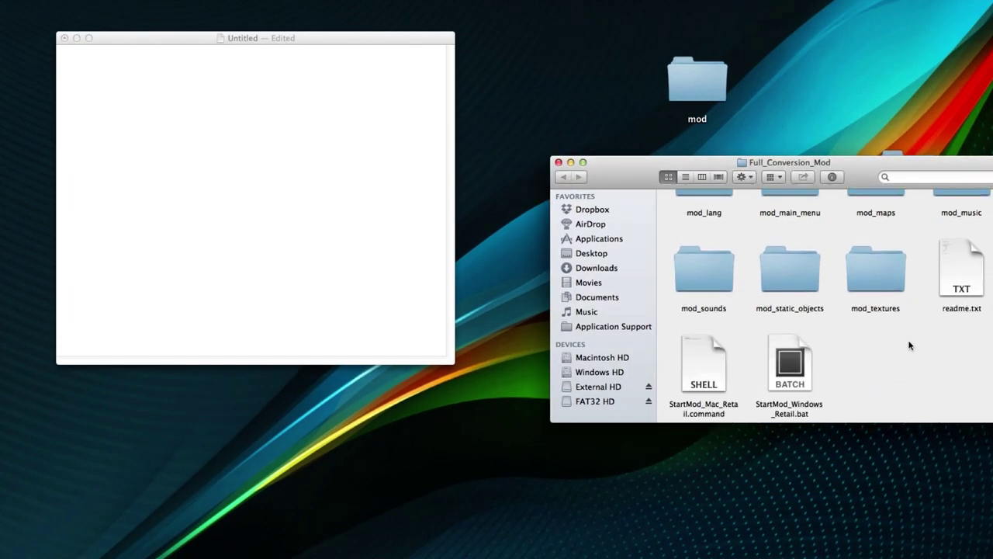
right_click(719, 365)
mouse_move(722, 379)
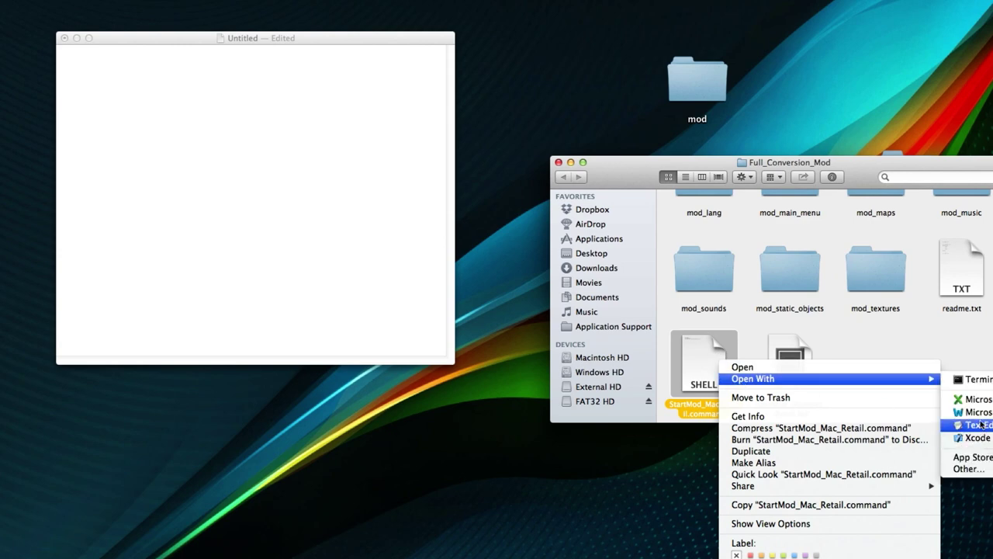
left_click(979, 425)
left_click_drag(194, 6, 683, 27)
Step the text cursor through the opening lines of the launcher script to examine their exact characters
key("super+Left")
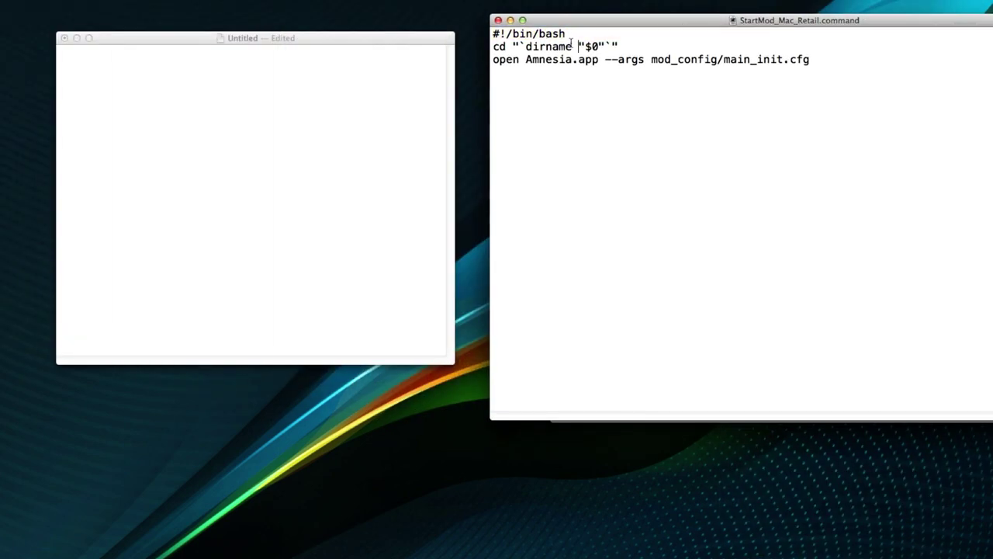
key("Right")
key("Right")
key("super+Right")
key("Right")
key("Right")
key("Right")
key("Right")
left_click(583, 46)
Highlight the whole launcher script, and single out its #!/bin/bash and cd lines for review
left_click_drag(811, 60, 497, 33)
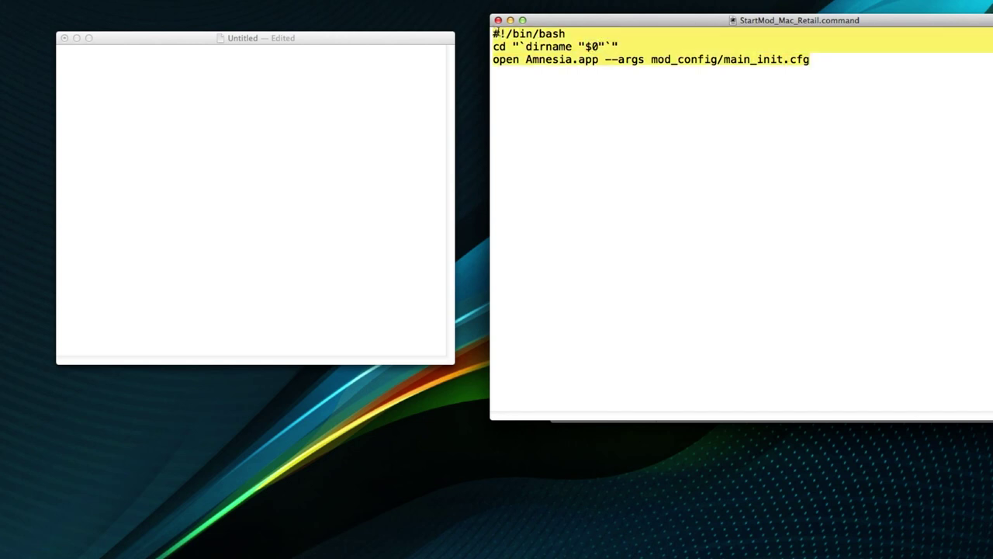
left_click(628, 86)
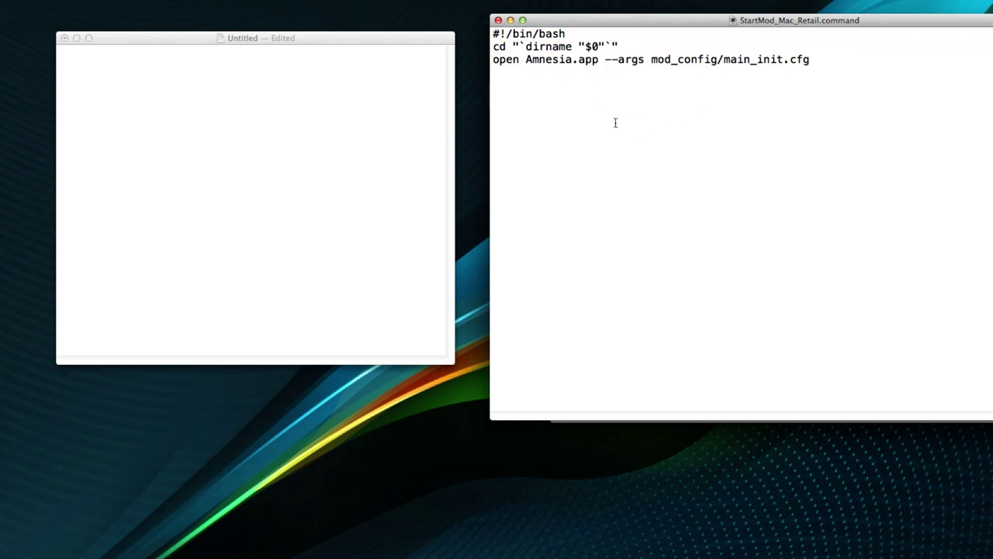
left_click_drag(619, 47, 394, 21)
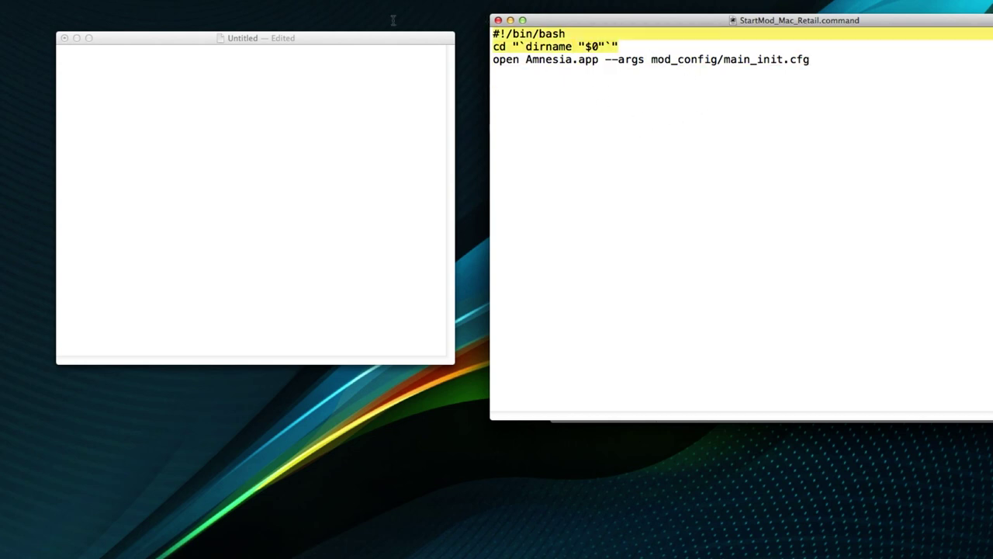
left_click(628, 46)
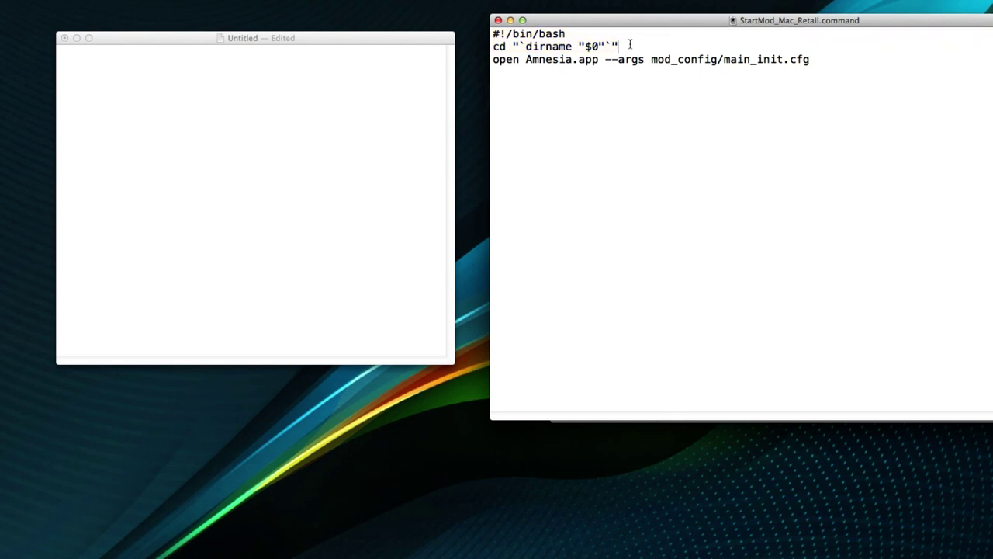
left_click_drag(614, 51, 491, 29)
left_click(650, 49)
left_click_drag(651, 48, 469, 28)
left_click(662, 56)
Highlight the script's open Amnesia.app line and its mod_config/main_init.cfg argument to review the config path
left_click_drag(497, 59, 828, 63)
left_click(592, 59)
left_click(670, 59)
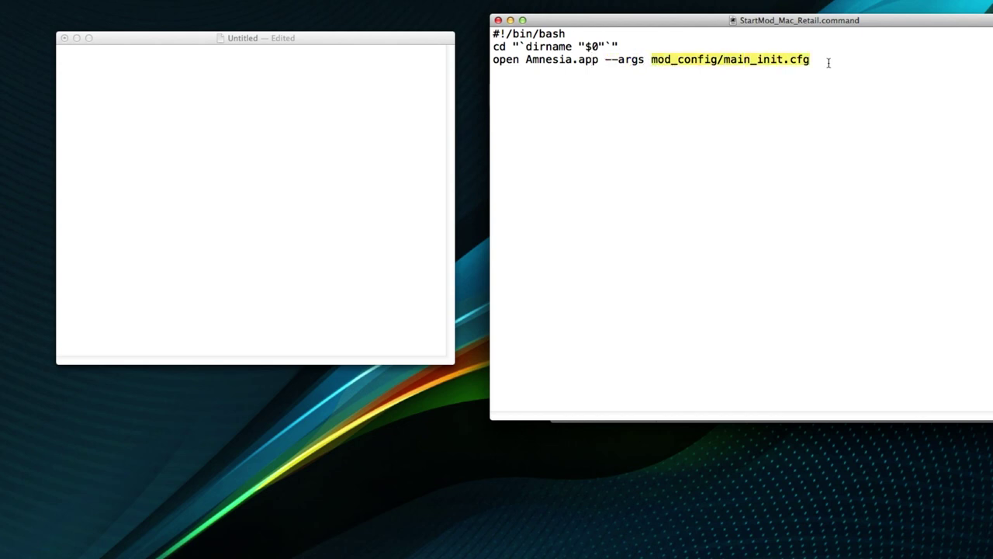
left_click(657, 62)
left_click_drag(652, 58, 831, 62)
left_click(76, 46)
left_click(607, 100)
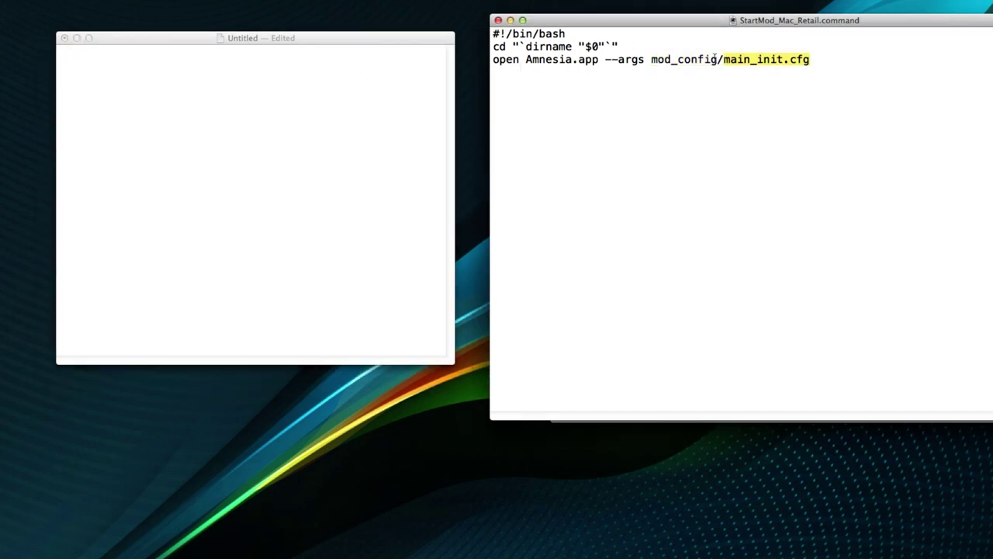
Copy the whole StartMod_Mac_Retail.command script into the untitled document and close the original file's window
key("super+a")
key("super+c")
left_click(306, 150)
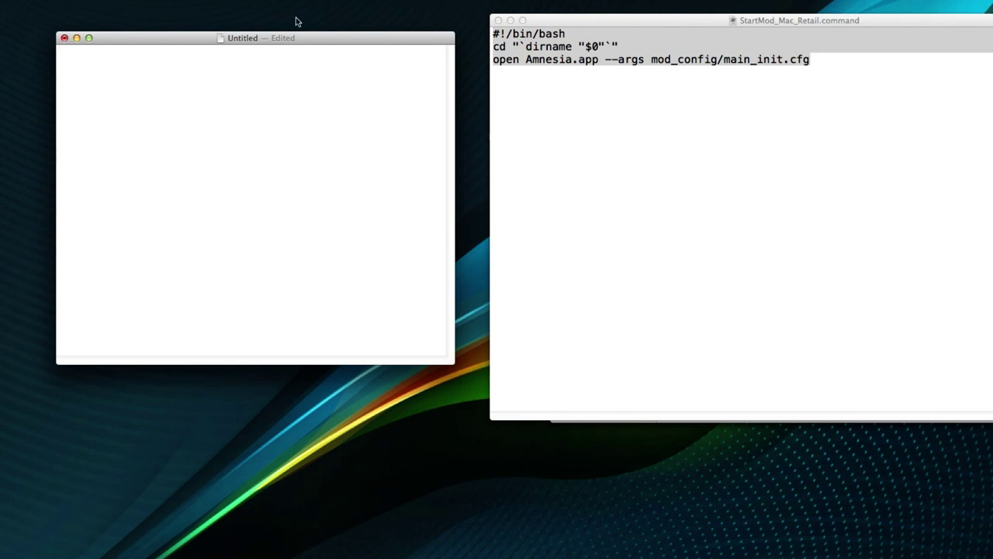
key("super+v")
left_click(499, 20)
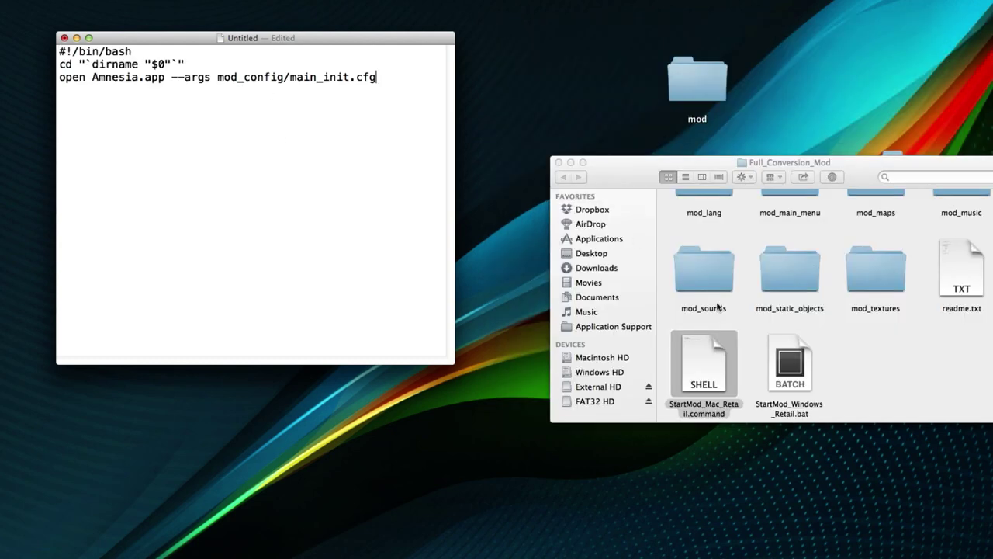
left_click(822, 380)
left_click(292, 81)
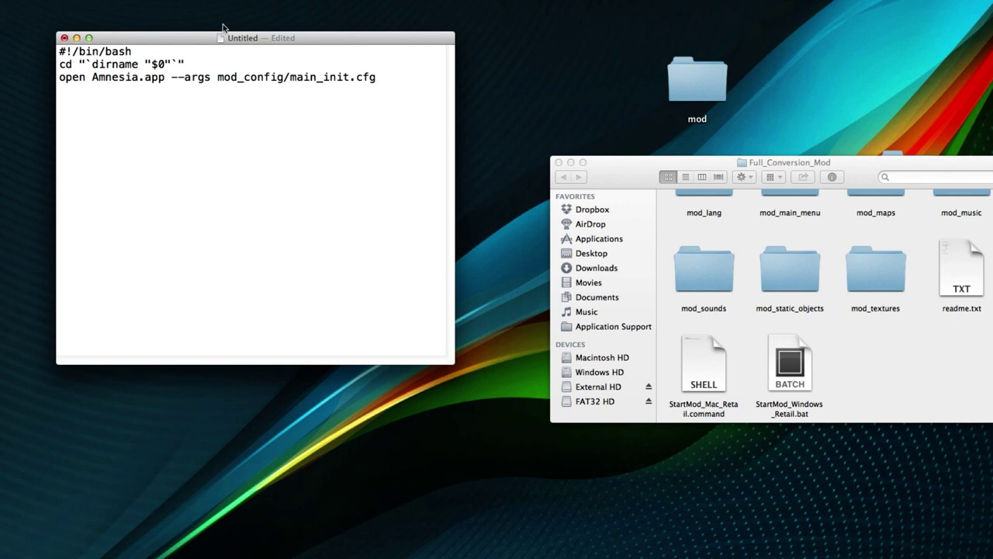
Save the untitled document to the Desktop as starter.command with Unicode (UTF-8) encoding, and close it
key("super+s")
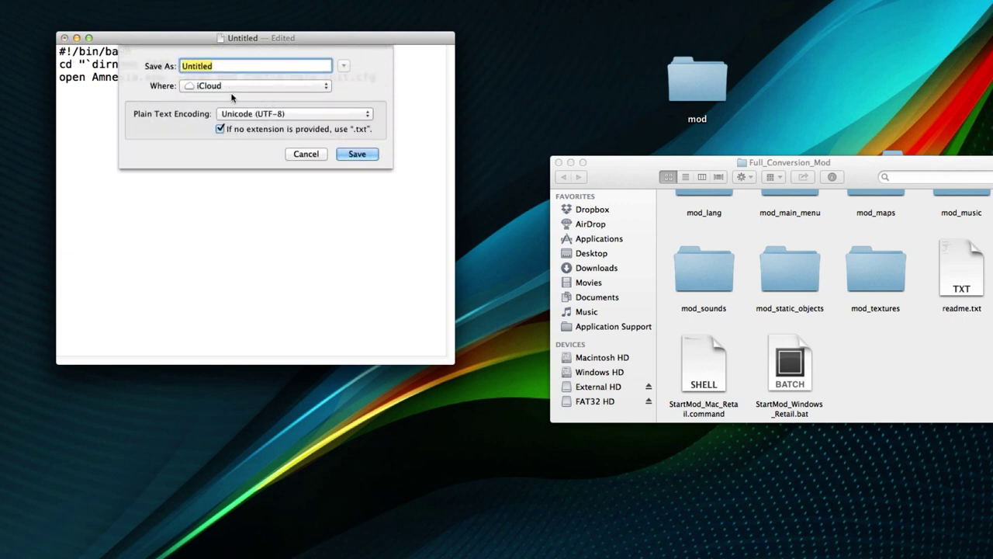
left_click(245, 115)
left_click(280, 115)
type("starter.command")
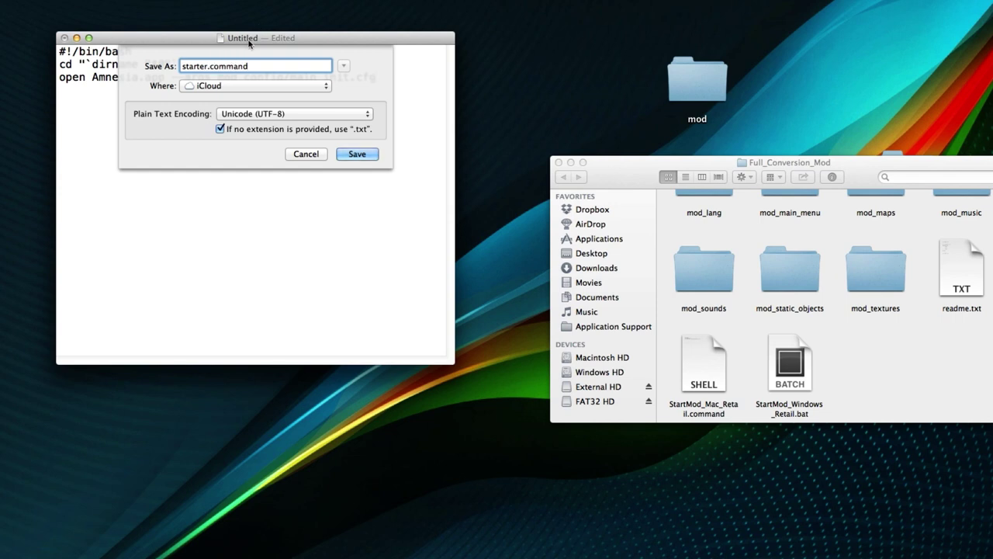
left_click(235, 87)
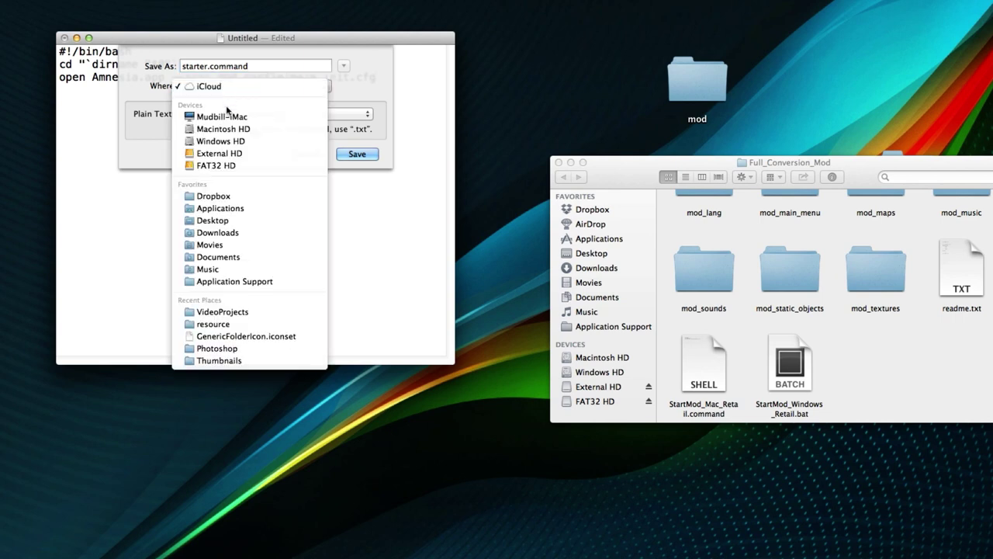
left_click(211, 221)
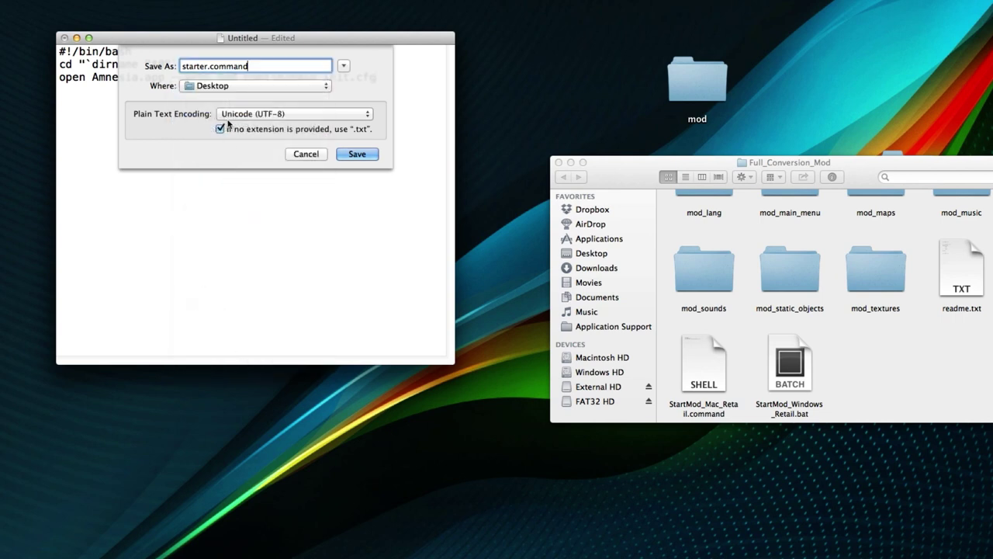
left_click(359, 154)
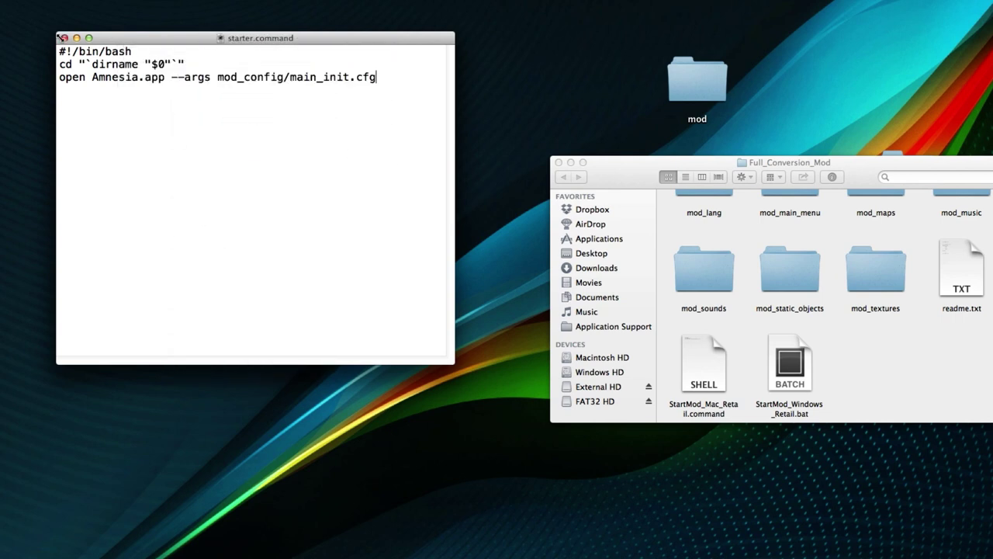
left_click(64, 38)
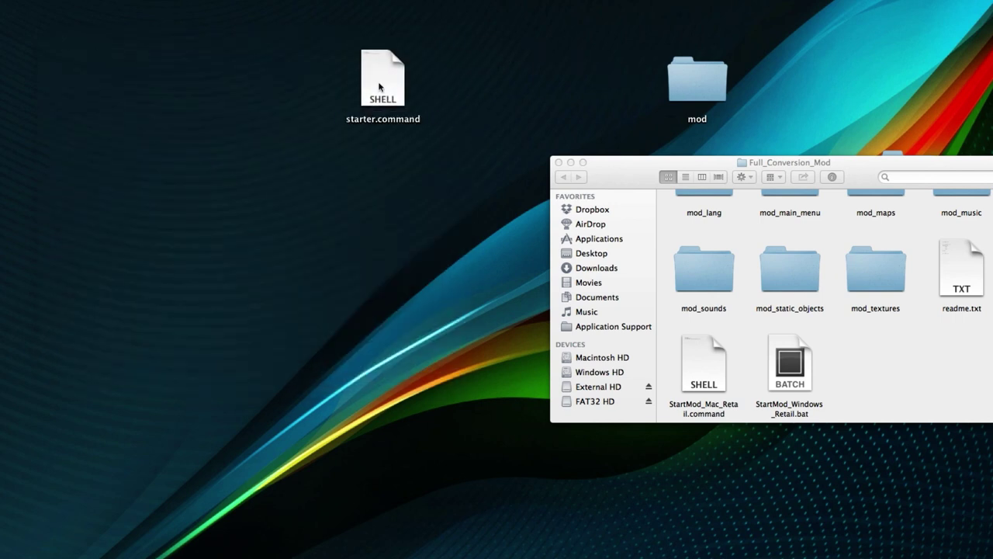
Try to run starter.command from the desktop and dismiss the alert
double_click(380, 87)
left_click(380, 67)
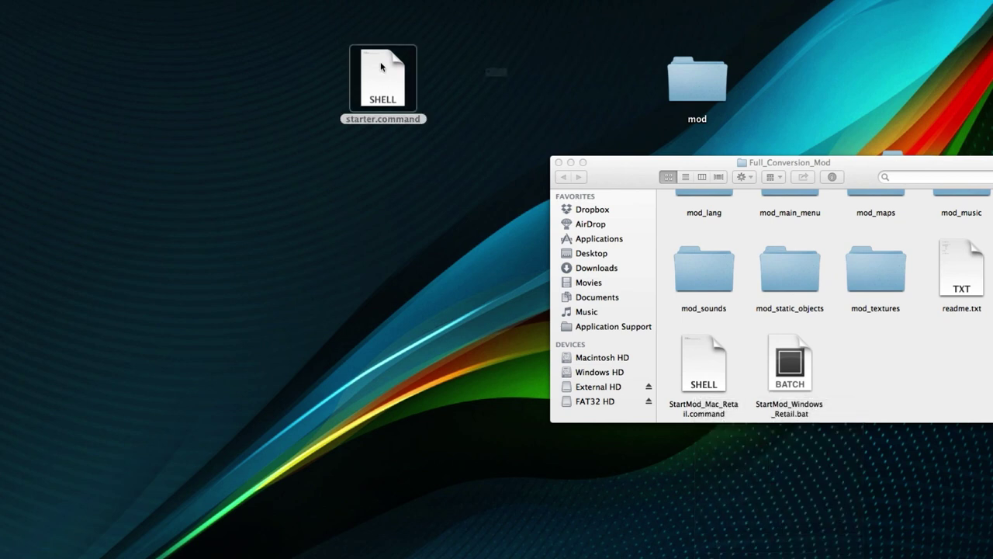
double_click(380, 66)
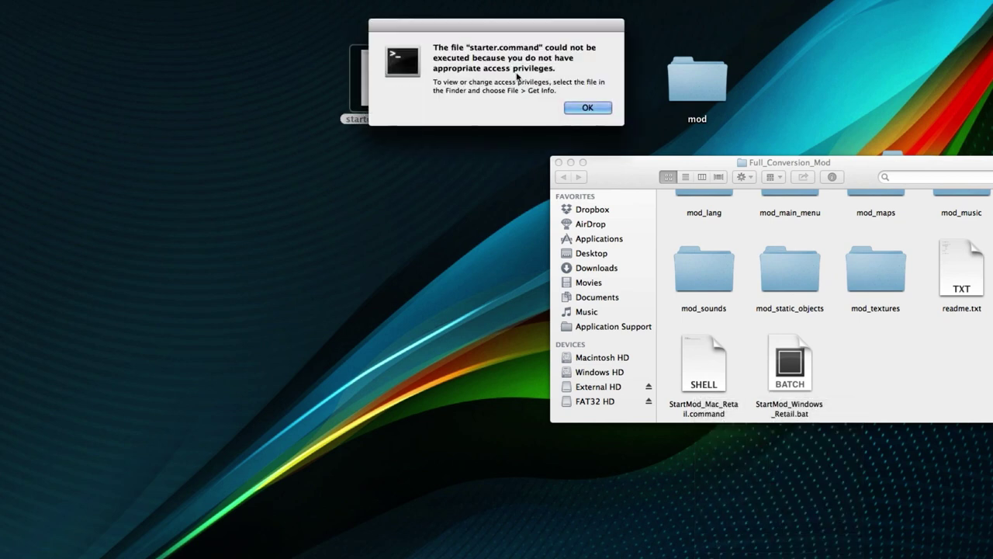
left_click(273, 156)
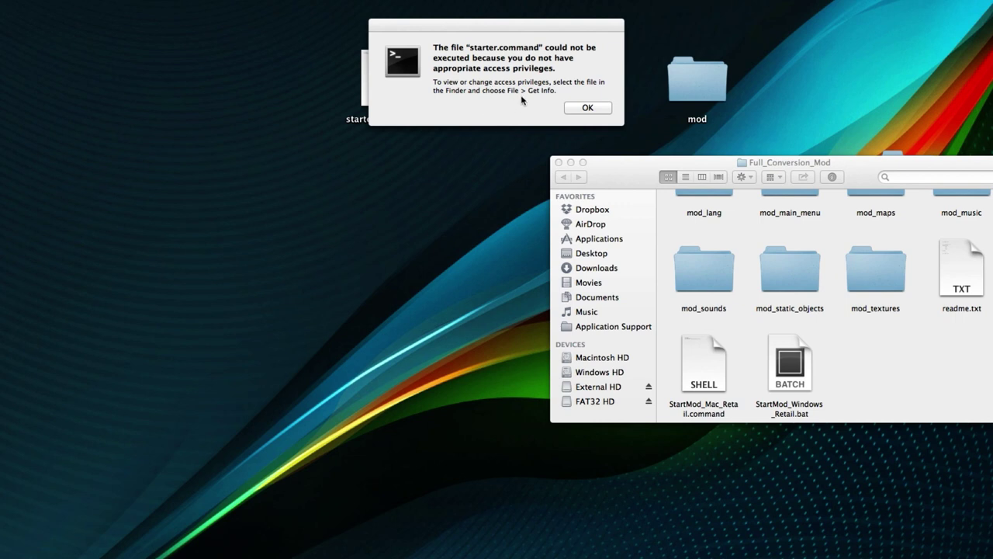
left_click(588, 108)
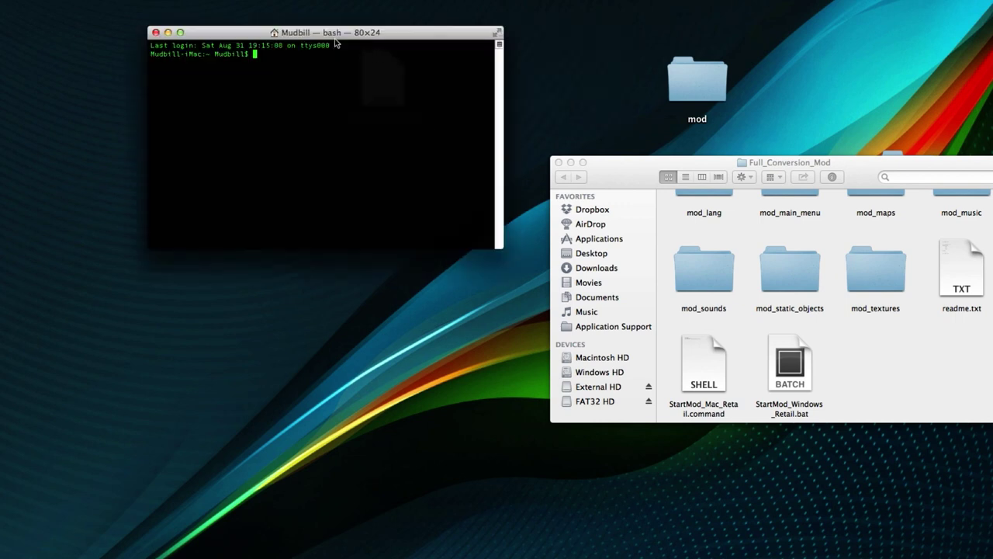
In Terminal, make the desktop's starter.command executable with chmod a+x, and close the Terminal window
left_click_drag(331, 33, 249, 138)
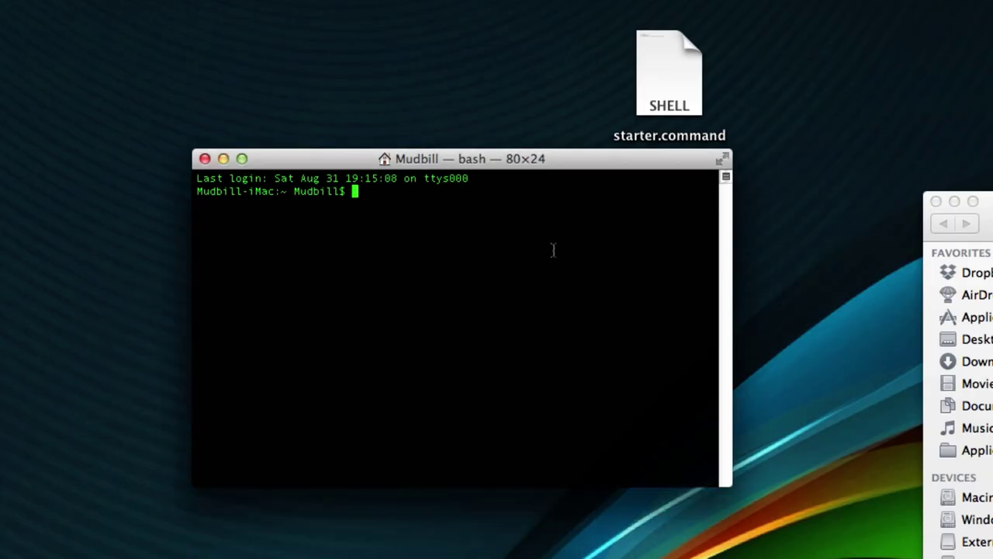
type("chmod a+x")
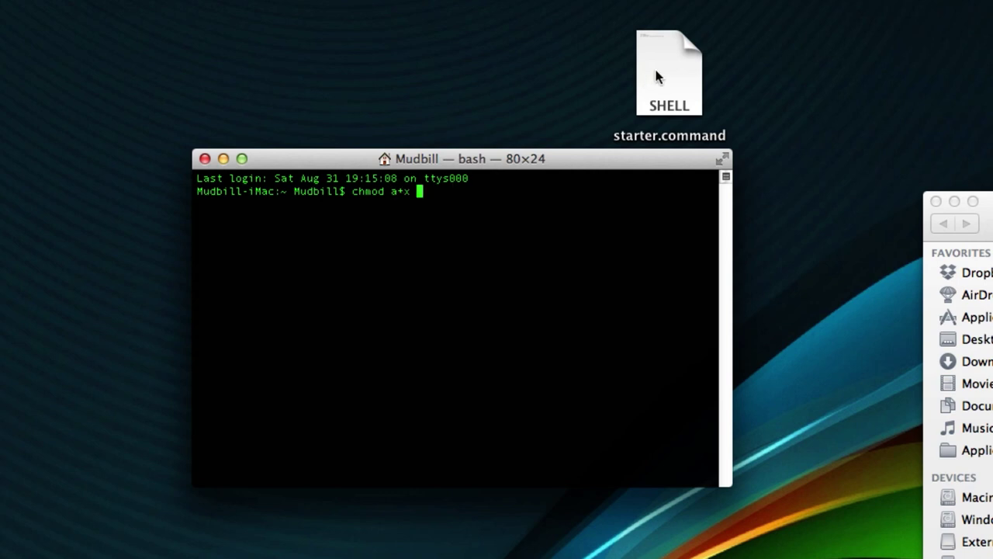
left_click_drag(656, 73, 578, 249)
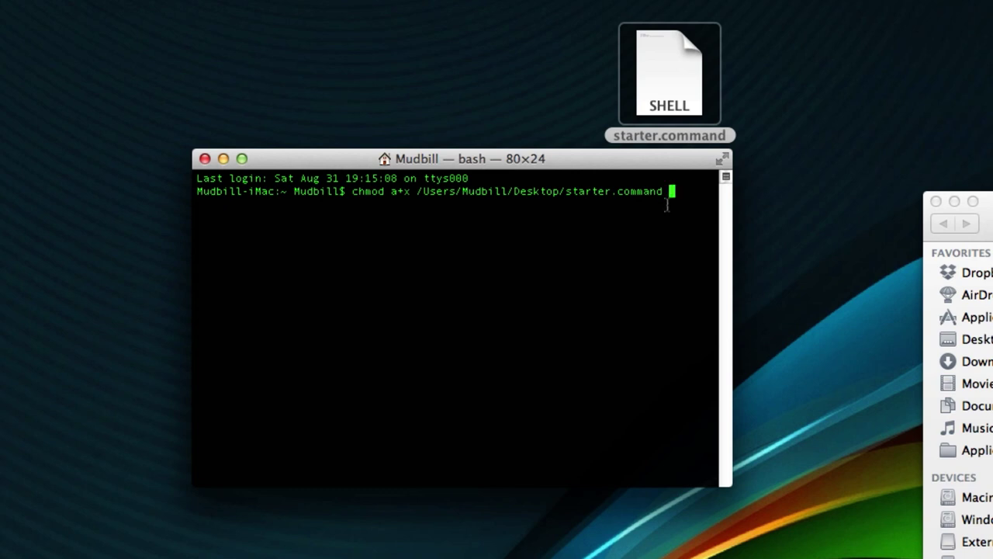
key("Return")
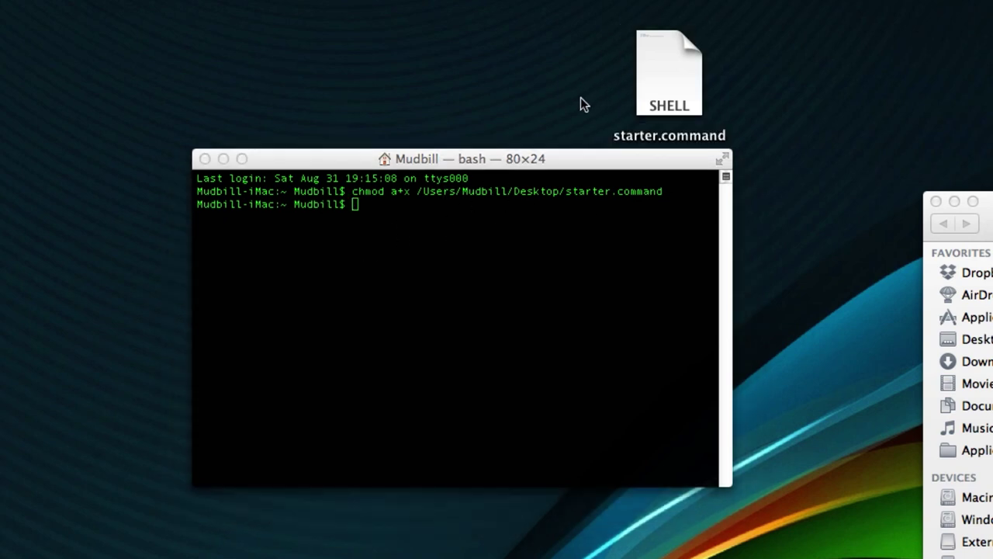
left_click_drag(547, 2, 784, 188)
left_click(785, 189)
left_click(485, 161)
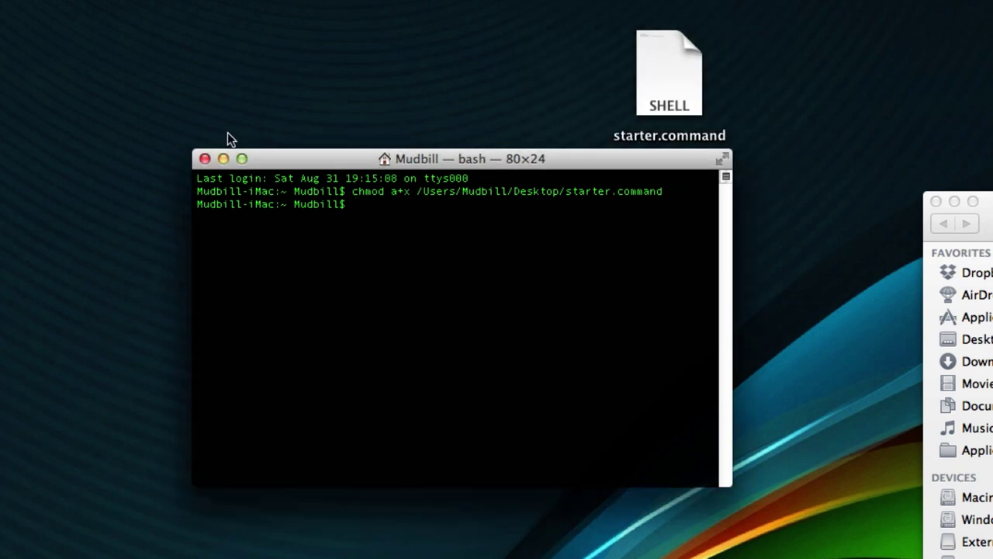
left_click(204, 158)
Run starter.command from the desktop, examine the Amnesia.app path in its Terminal output, and close the window
left_click(689, 78)
double_click(688, 78)
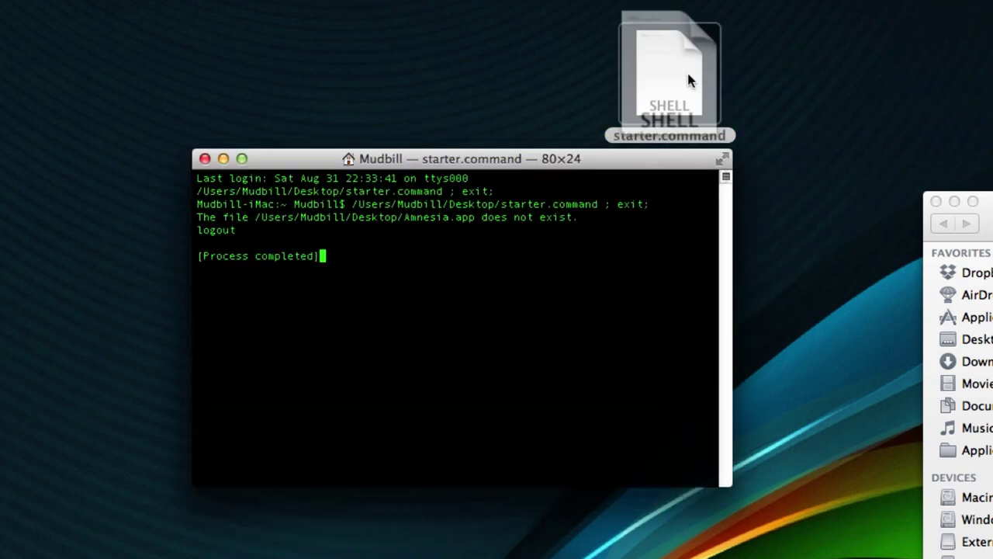
left_click_drag(482, 160, 465, 198)
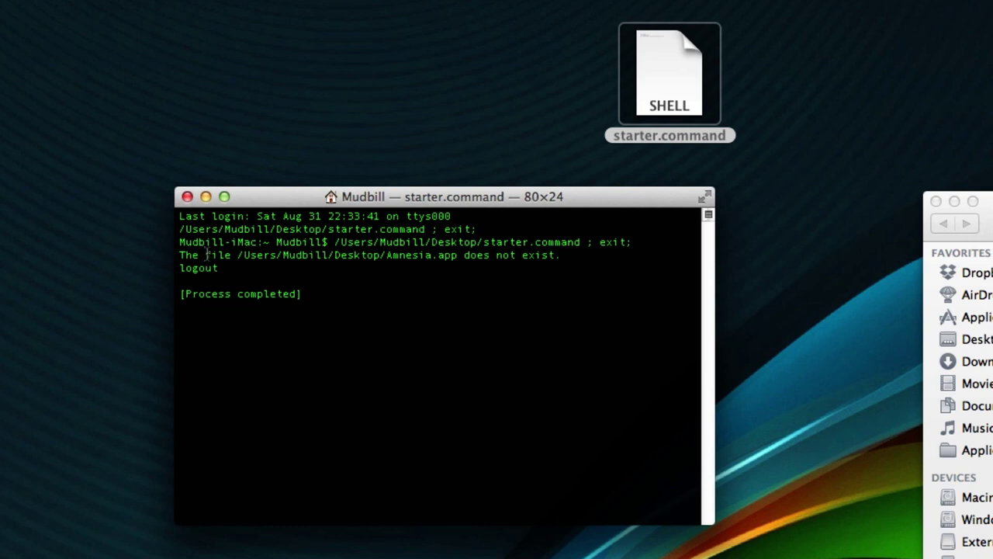
left_click_drag(237, 255, 299, 255)
left_click(446, 257)
left_click(326, 254)
left_click(187, 196)
left_click(617, 74)
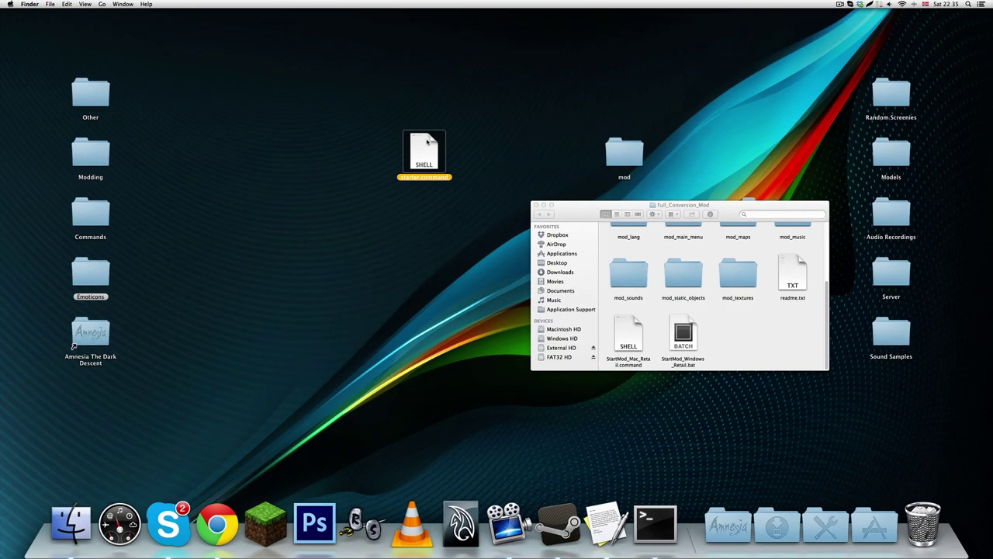
Open the Amnesia The Dark Descent folder and move starter.command from the desktop into it
left_click(549, 214)
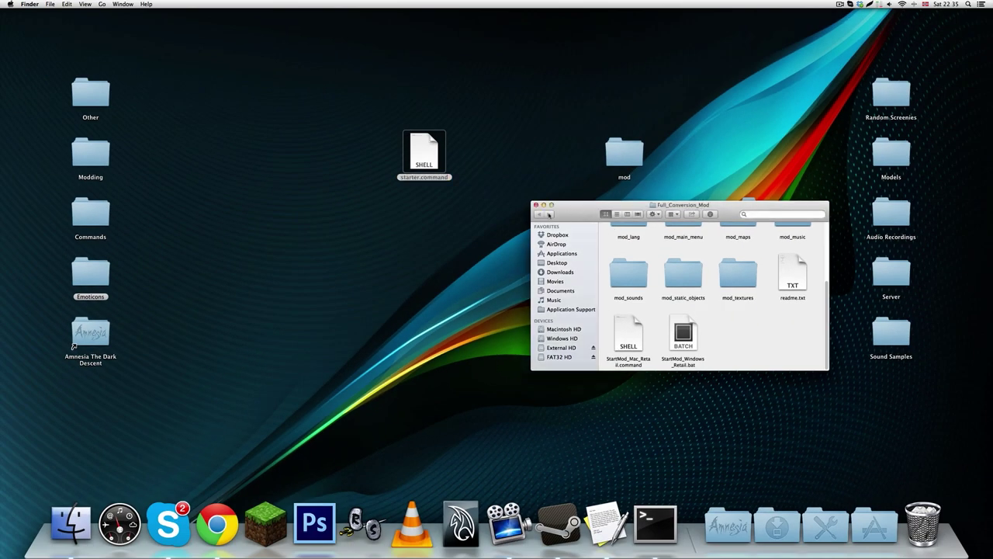
double_click(91, 342)
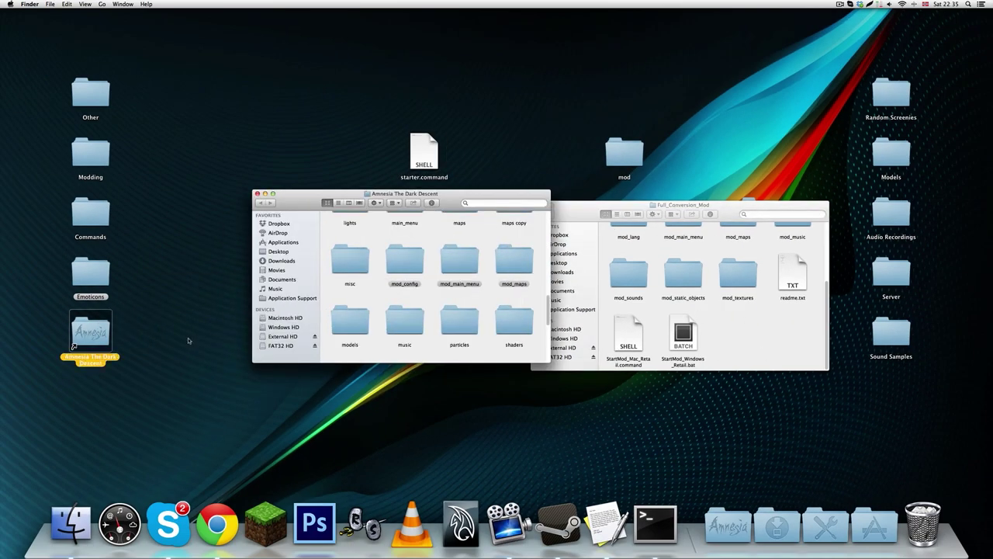
left_click_drag(309, 203, 299, 215)
left_click_drag(424, 151, 429, 268)
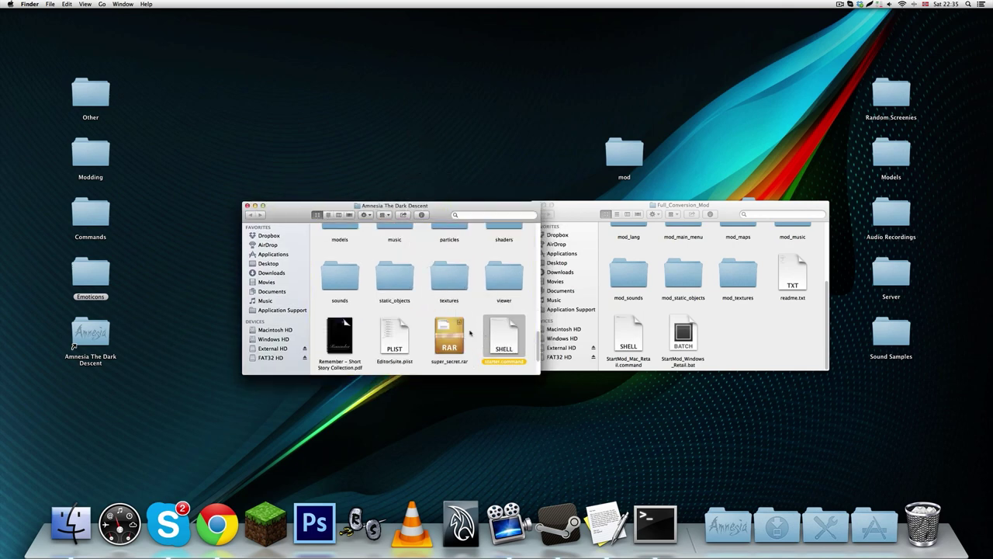
Preview the Amnesia application in the Amnesia The Dark Descent folder and close the preview
scroll(504, 339, "up", 5)
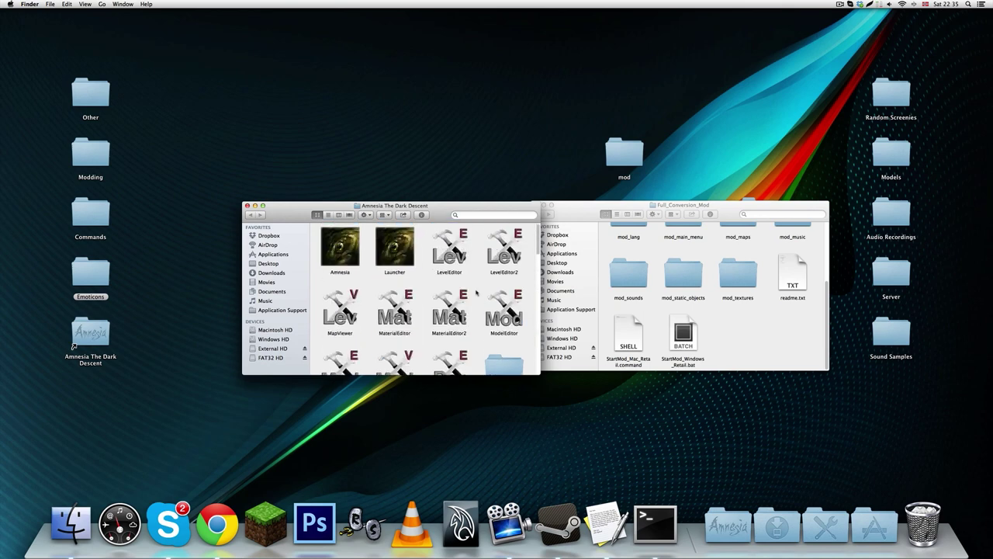
left_click(349, 260)
key("space")
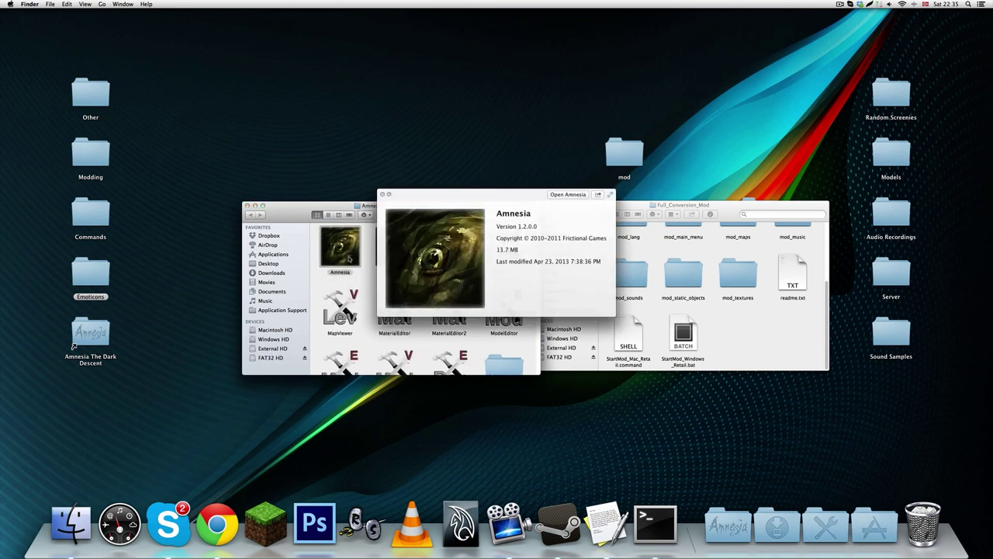
key("space")
Run starter.command from the Amnesia The Dark Descent folder, ignore the crash report, and close the Terminal window
scroll(349, 260, "down", 10)
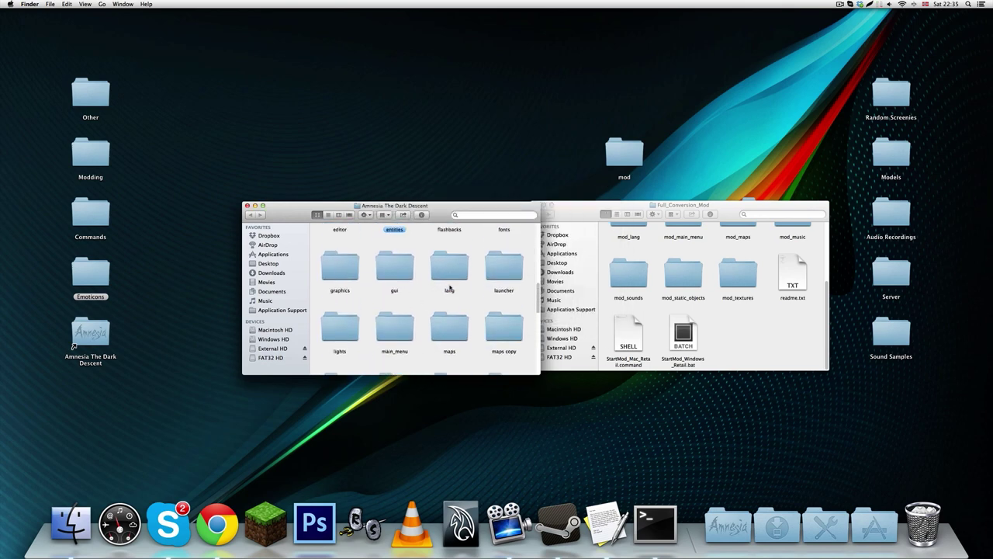
scroll(462, 310, "down", 3)
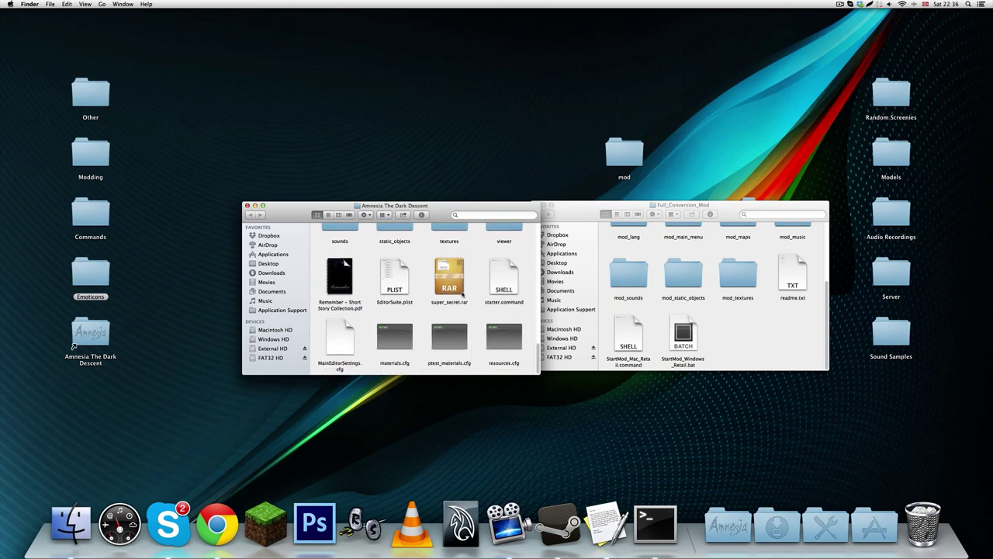
double_click(515, 264)
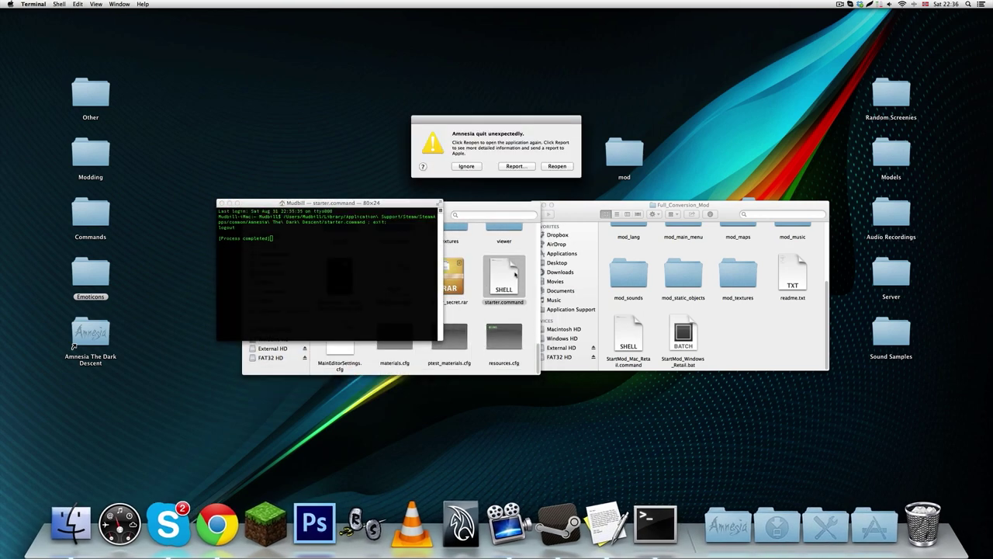
left_click(468, 166)
left_click(480, 254)
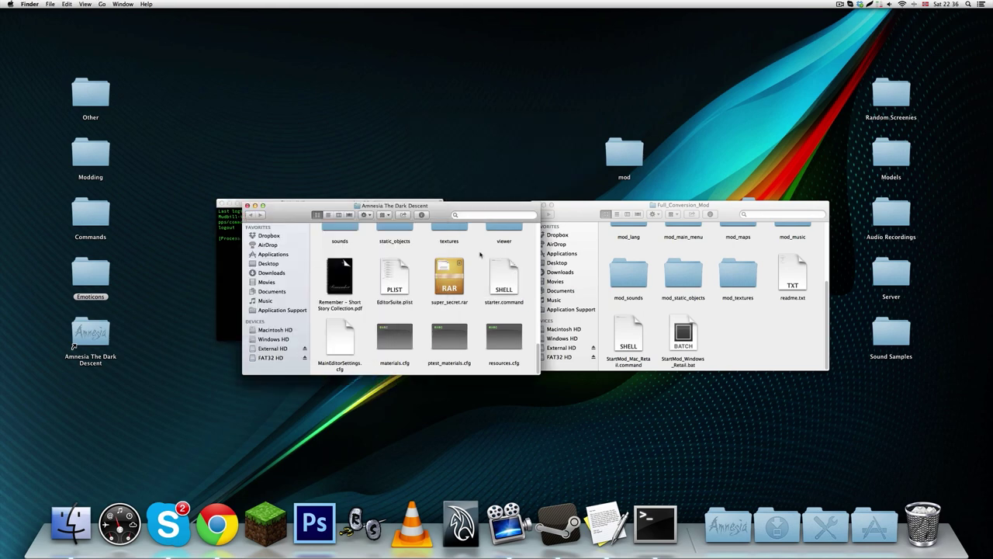
left_click(235, 258)
left_click(222, 202)
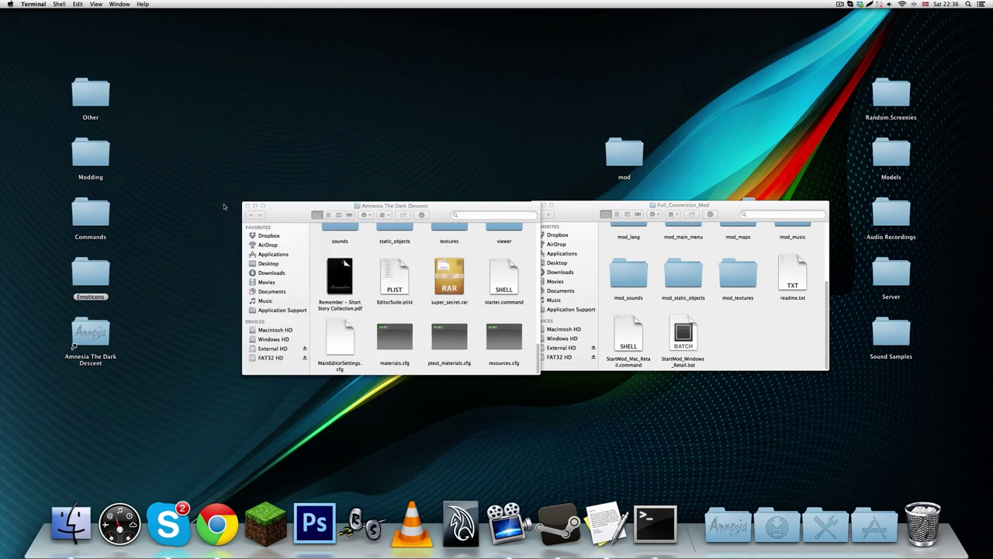
Browse the Amnesia The Dark Descent folder and highlight the starter.command file
left_click(477, 251)
scroll(532, 293, "up", 10)
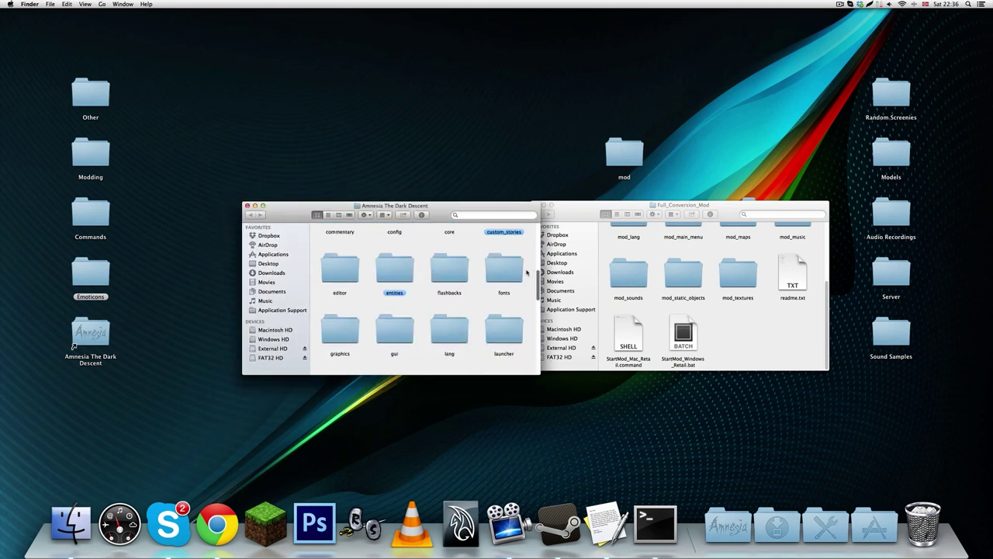
scroll(532, 293, "down", 8)
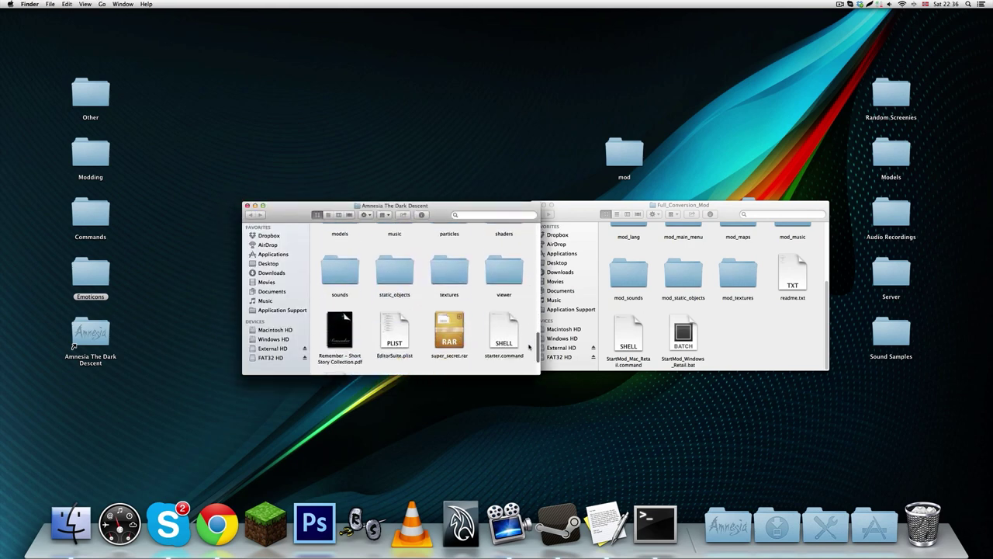
left_click(507, 310)
double_click(507, 310)
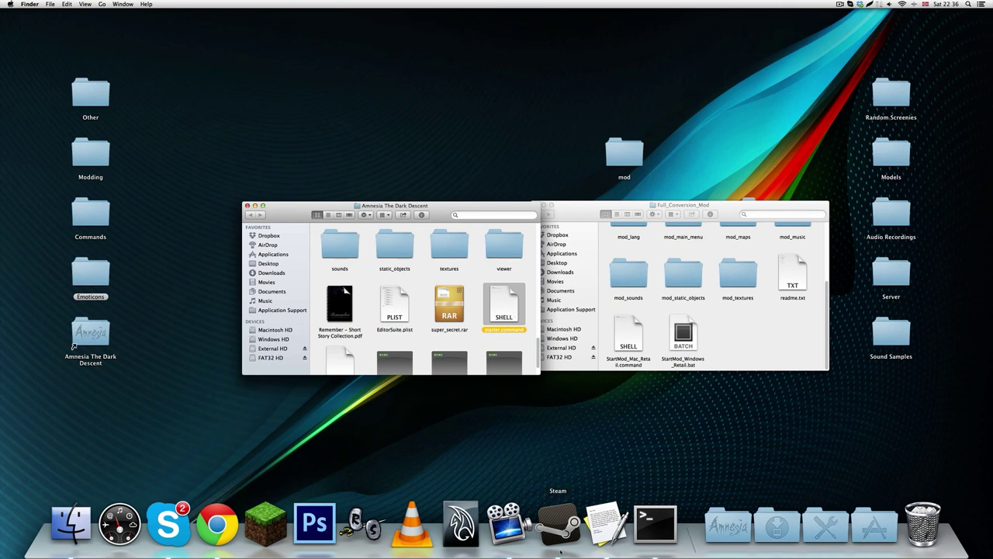
left_click(472, 330)
left_click_drag(471, 273, 534, 338)
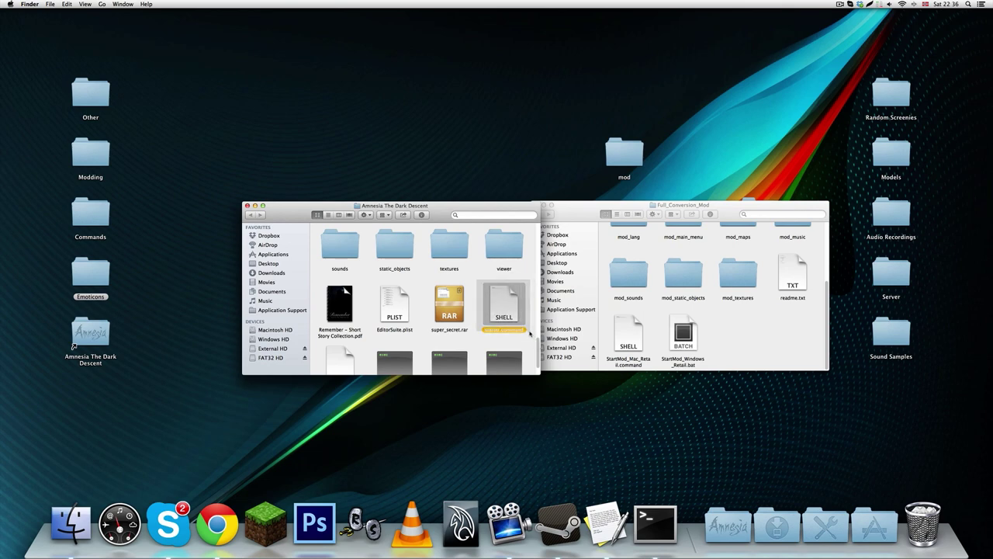
Preview readme.txt in the Full_Conversion_Mod folder and close the preview
left_click(481, 334)
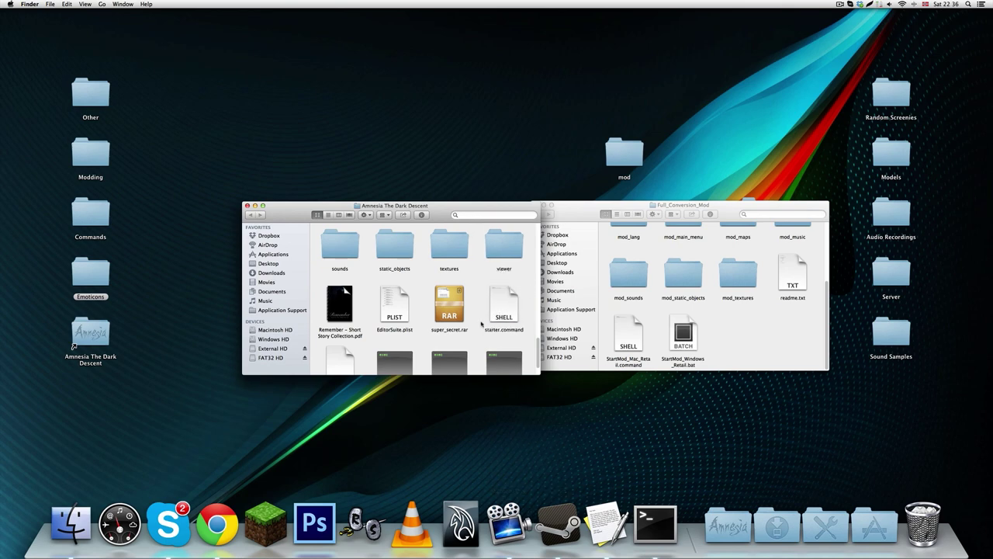
left_click(748, 333)
left_click(786, 275)
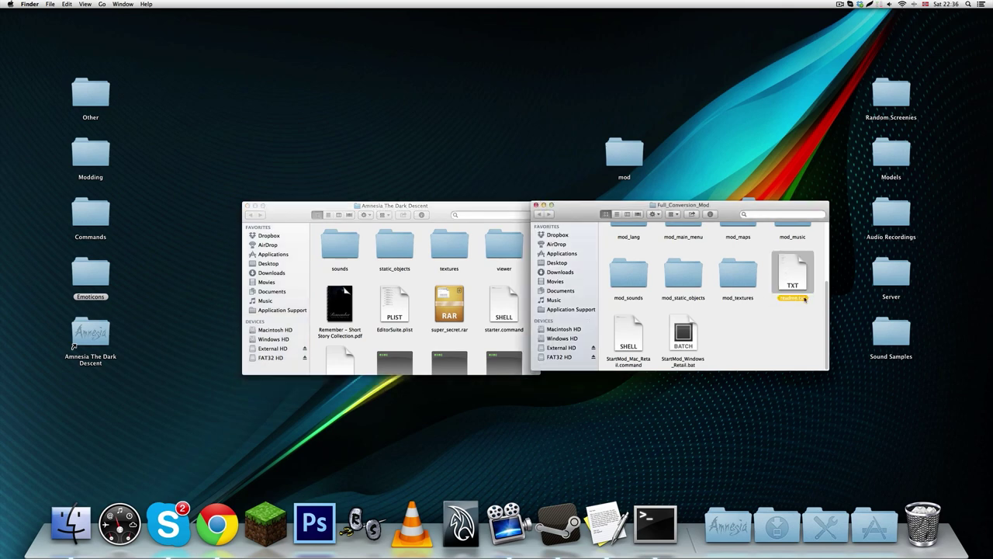
key("space")
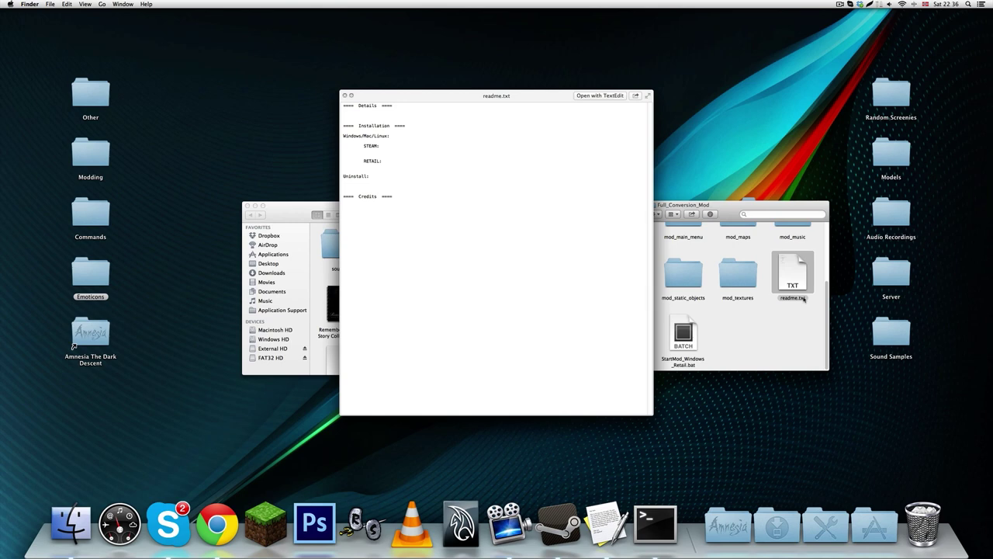
key("space")
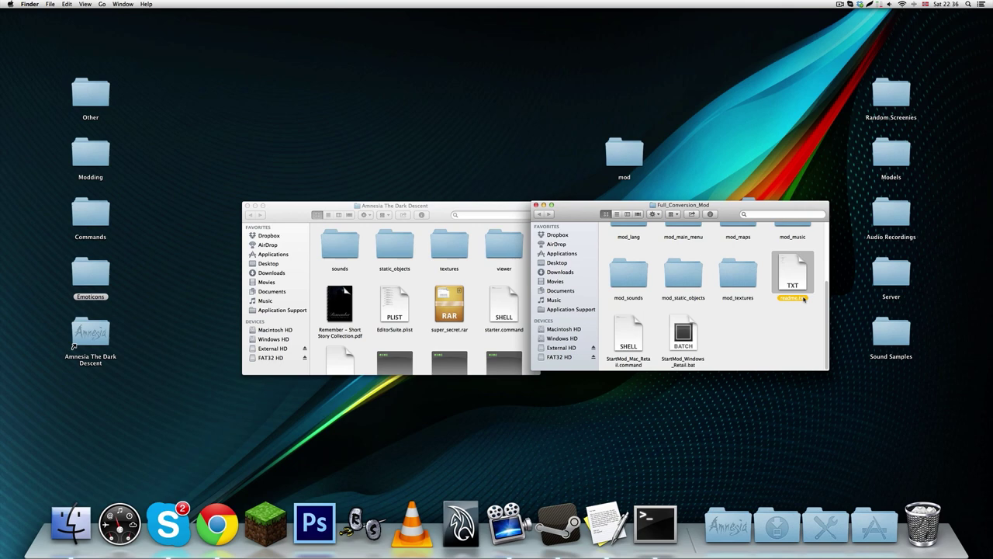
left_click(769, 326)
Separate the two overlapping folder windows, view StartMod_Windows_Retail.bat in Sublime Text 2, and close the editor window
left_click(434, 210)
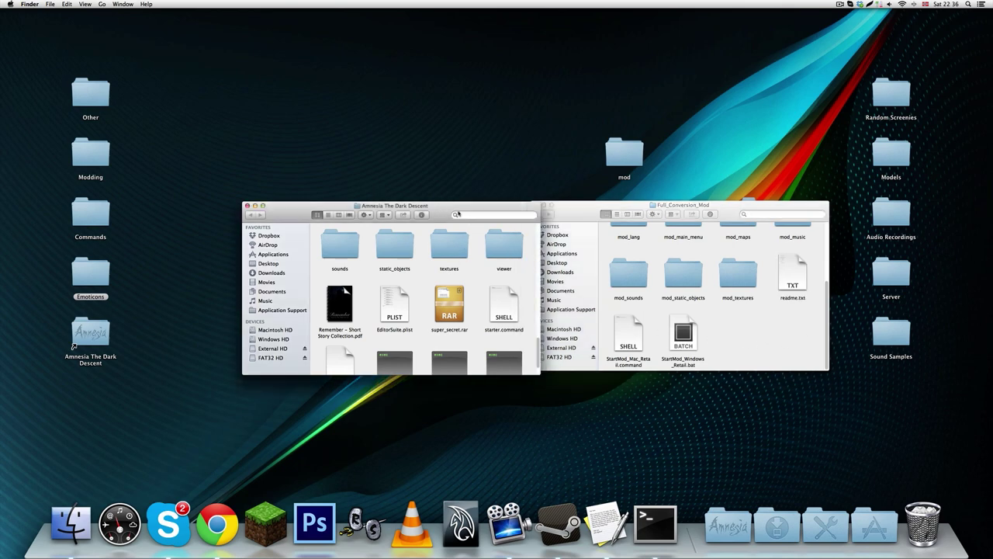
left_click_drag(456, 214, 416, 210)
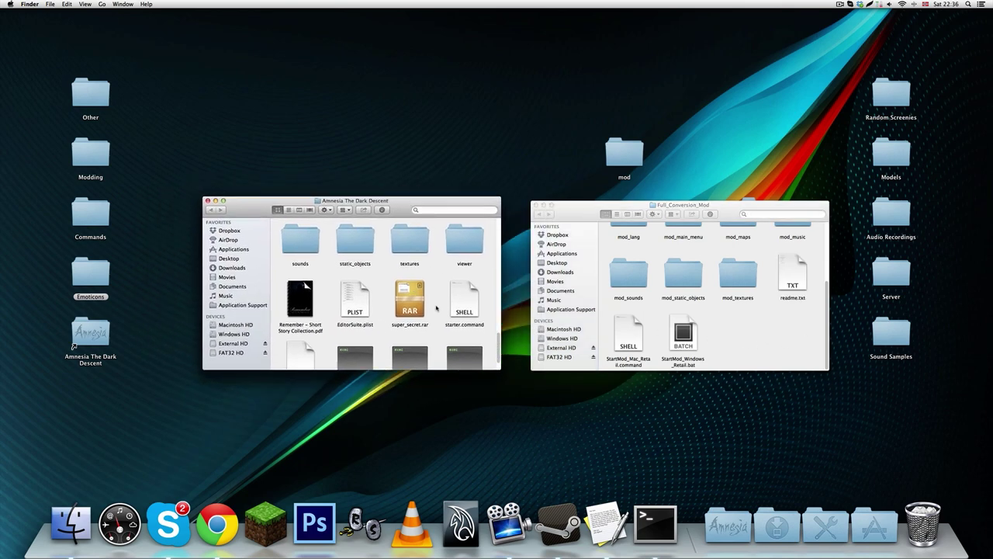
left_click(668, 339)
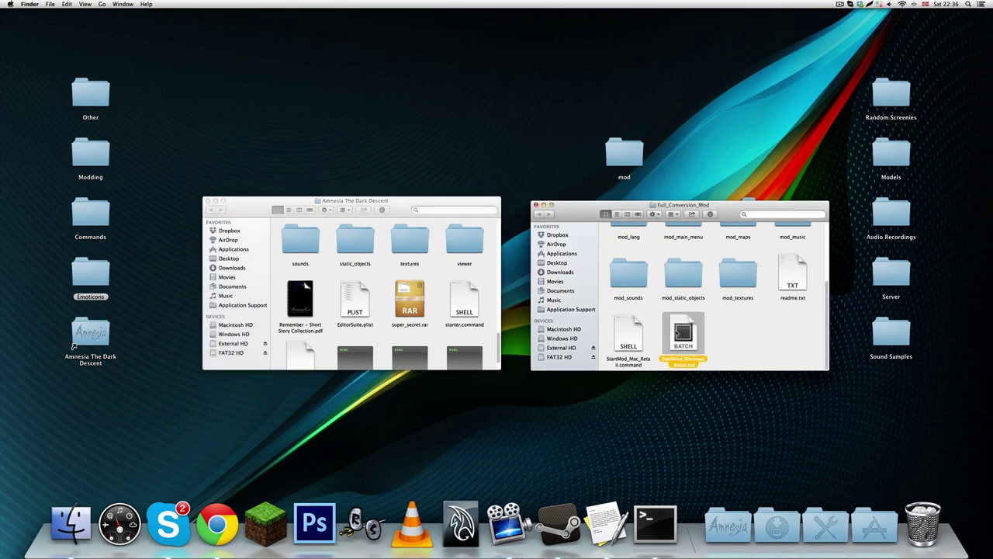
right_click(679, 332)
mouse_move(776, 341)
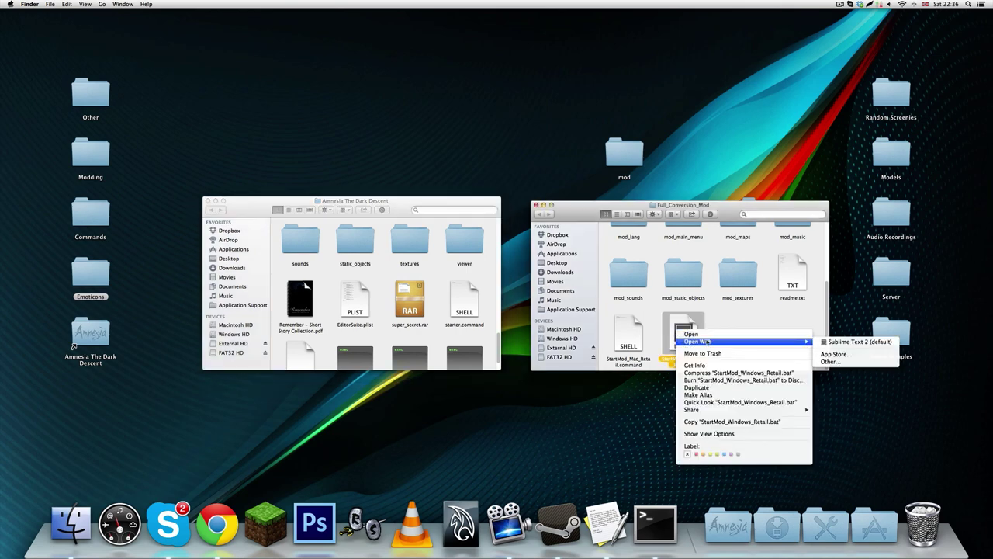
left_click(832, 344)
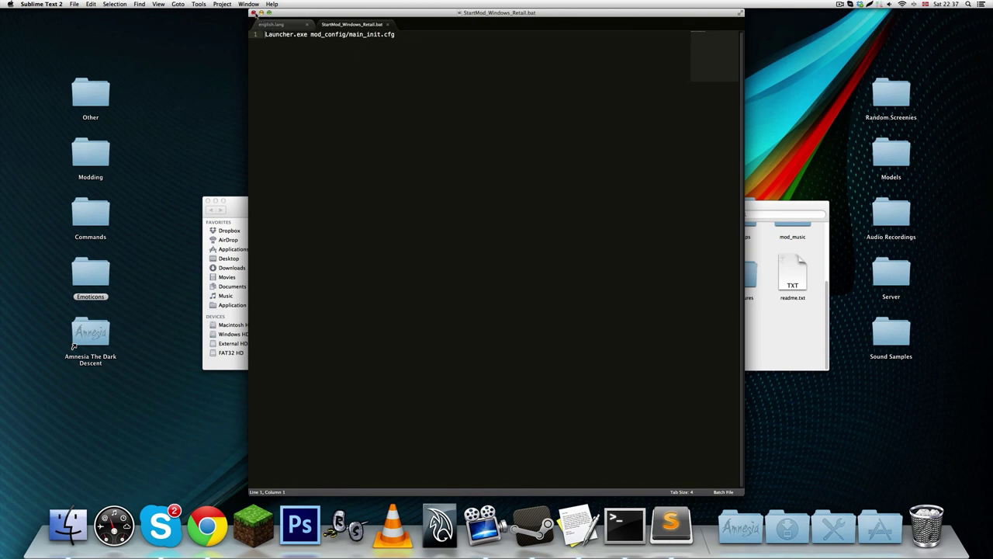
left_click(253, 13)
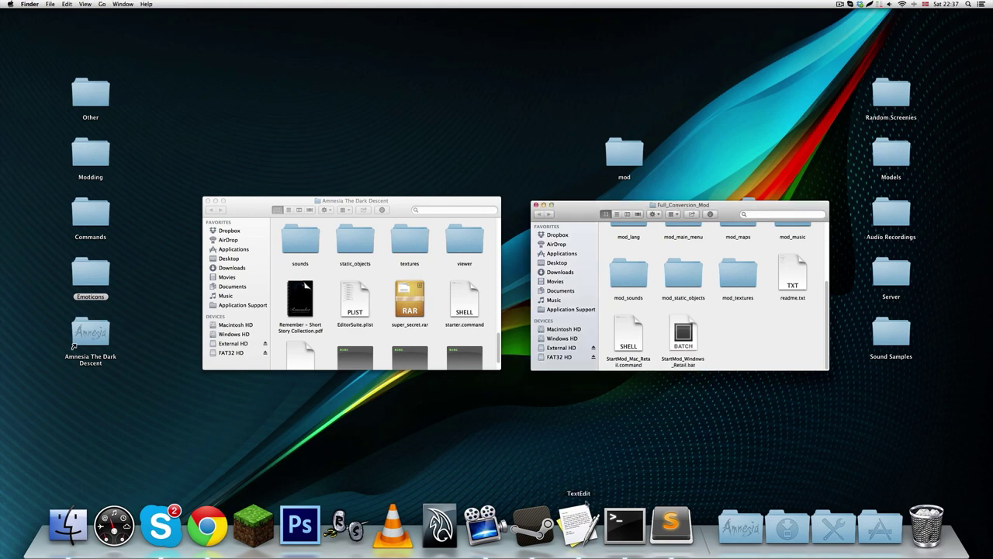
Write the line "Launcher.exe mod_config/main_init.cfg" in a new TextEdit document
left_click(578, 526)
left_click(392, 254)
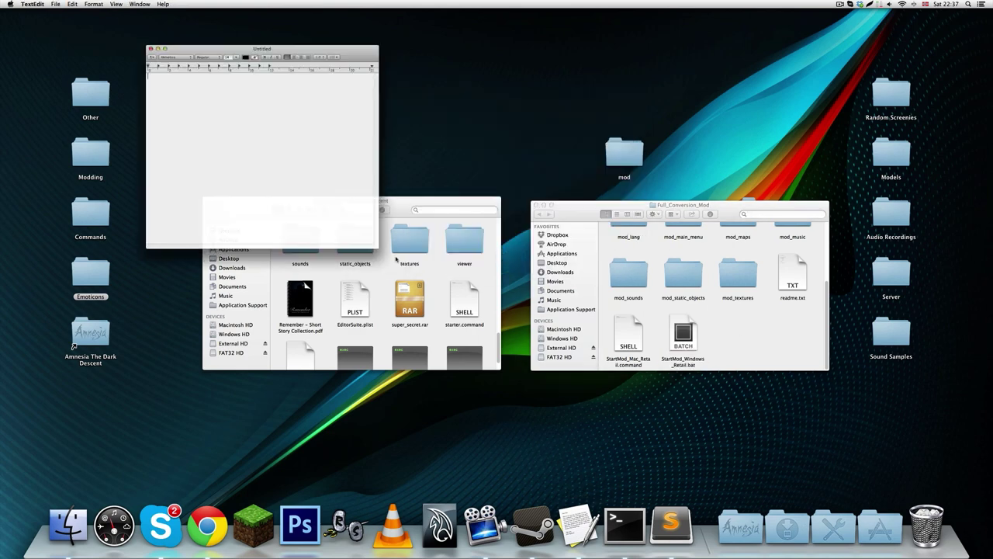
type("Launcher.exe")
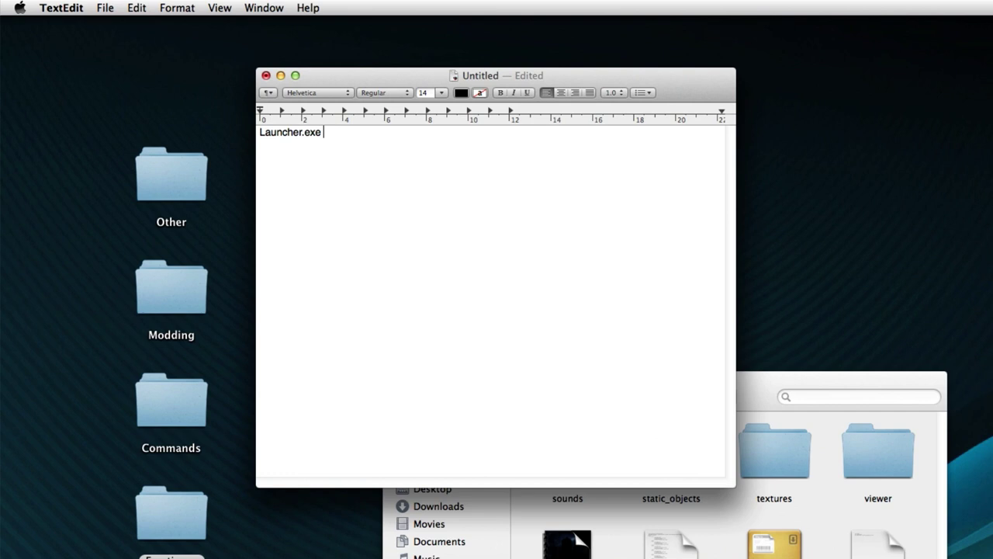
double_click(683, 338)
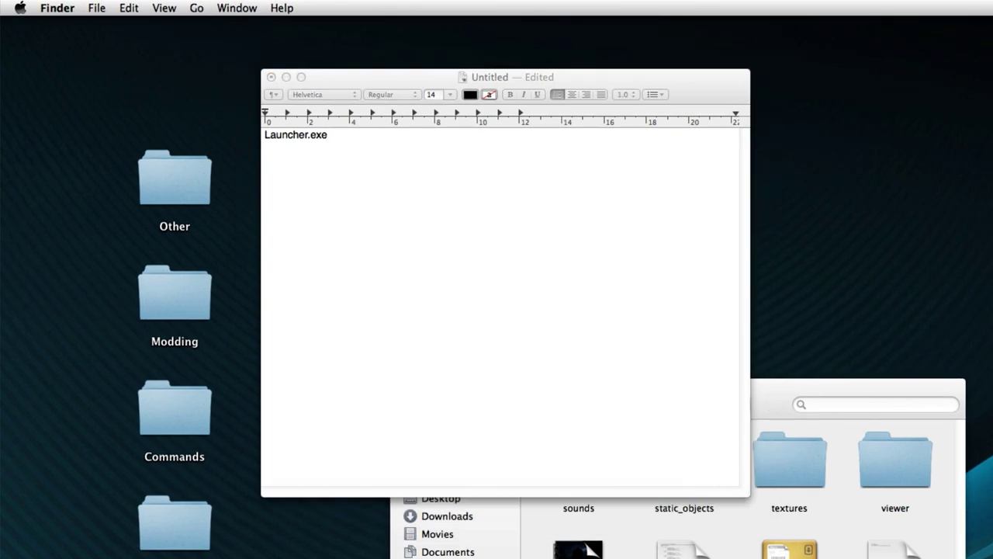
left_click(489, 24)
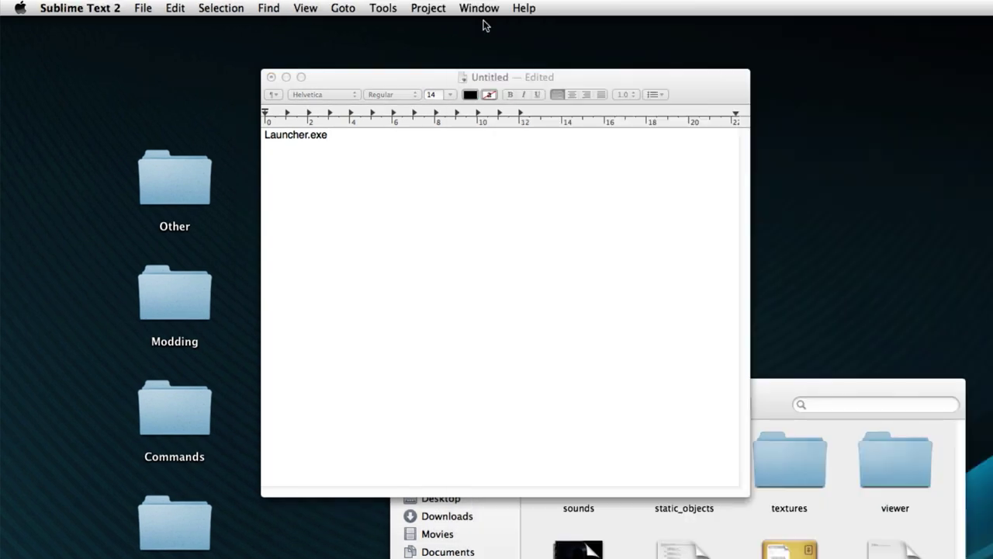
left_click(468, 245)
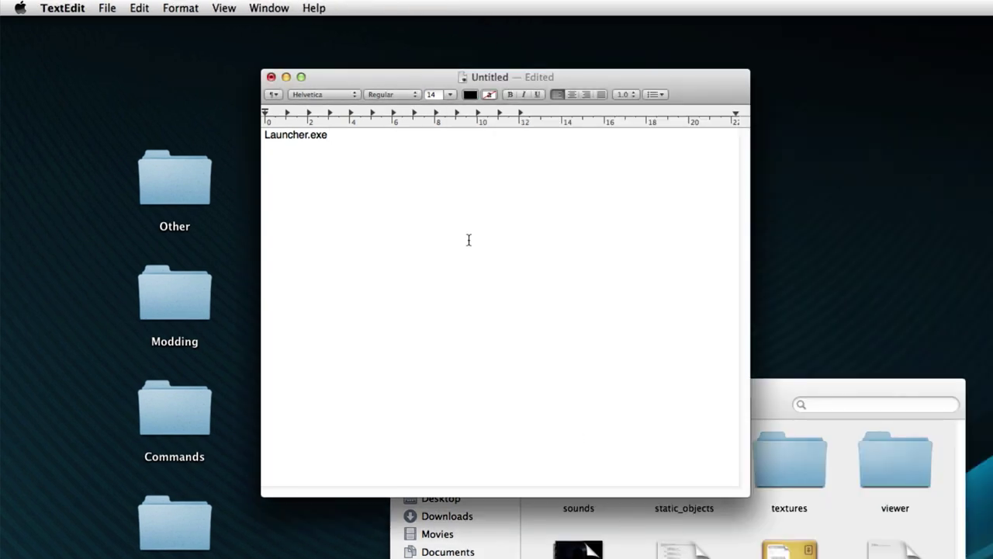
type("mod_config/main_")
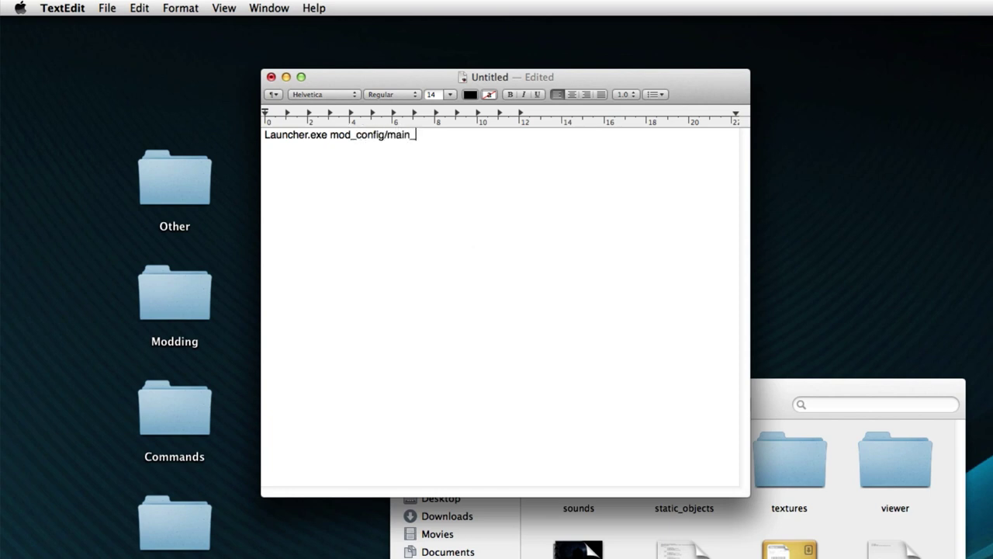
type("init.cfg")
key("super+s")
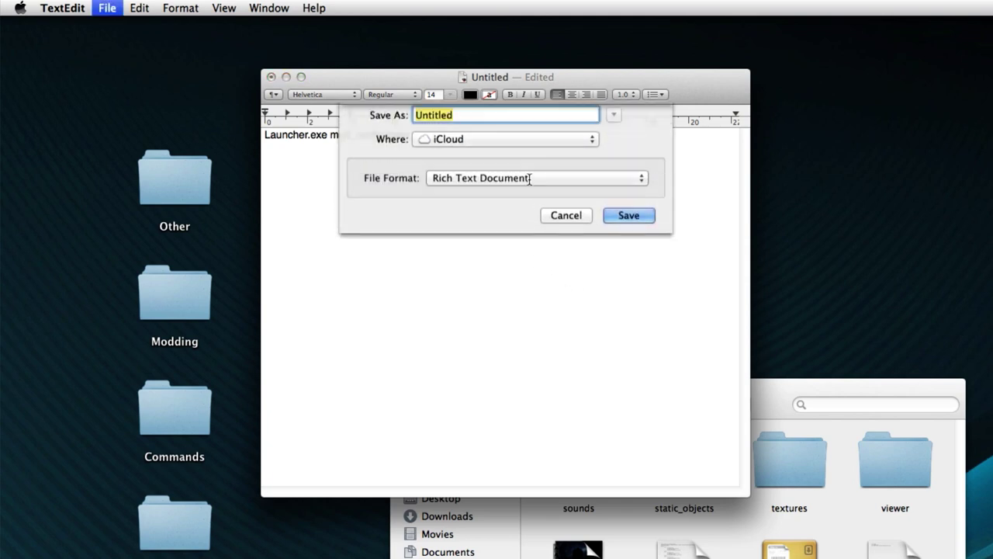
type("st")
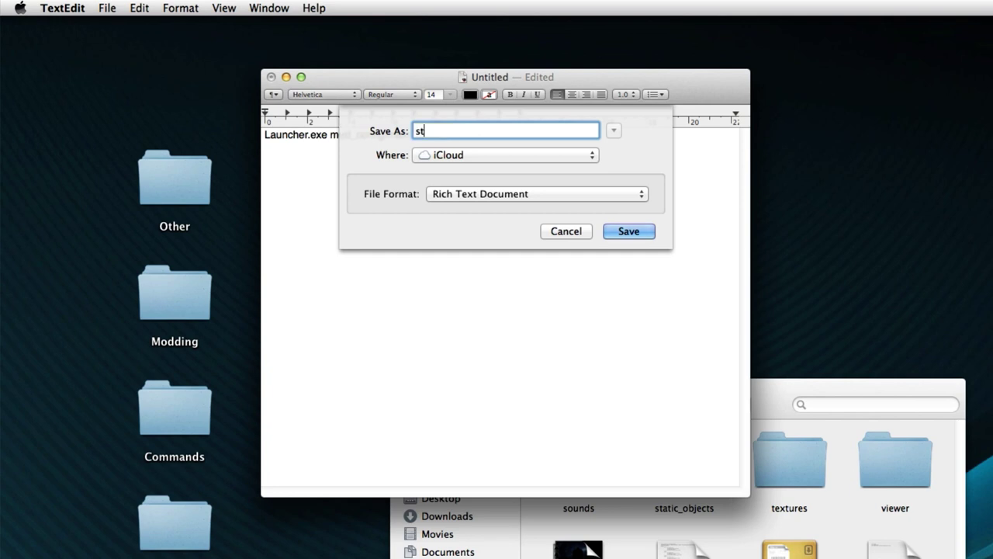
type("arter.bat")
left_click(449, 156)
key("Escape")
key("Escape")
Convert the untitled launcher document from rich text to plain text
left_click(84, 8)
mouse_move(180, 8)
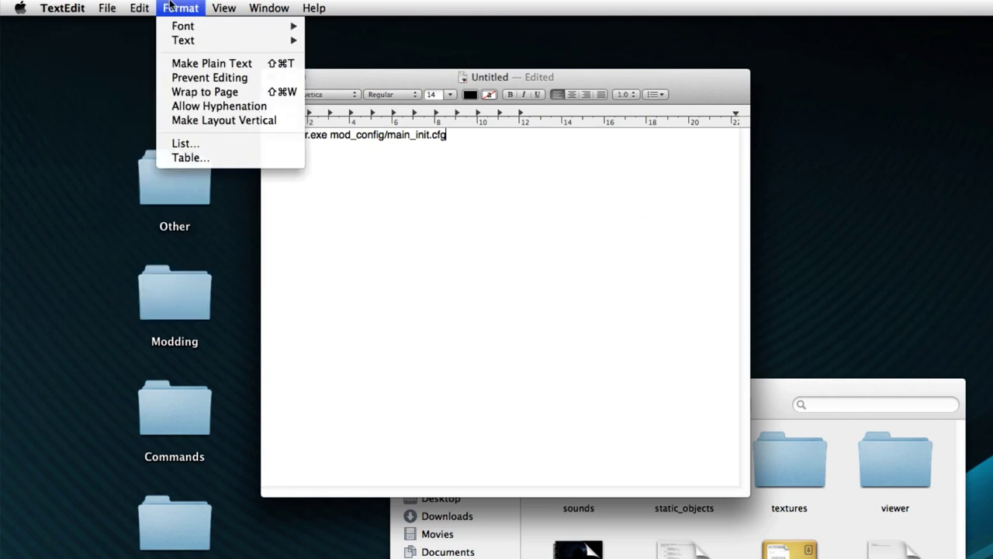
left_click(191, 63)
left_click(191, 8)
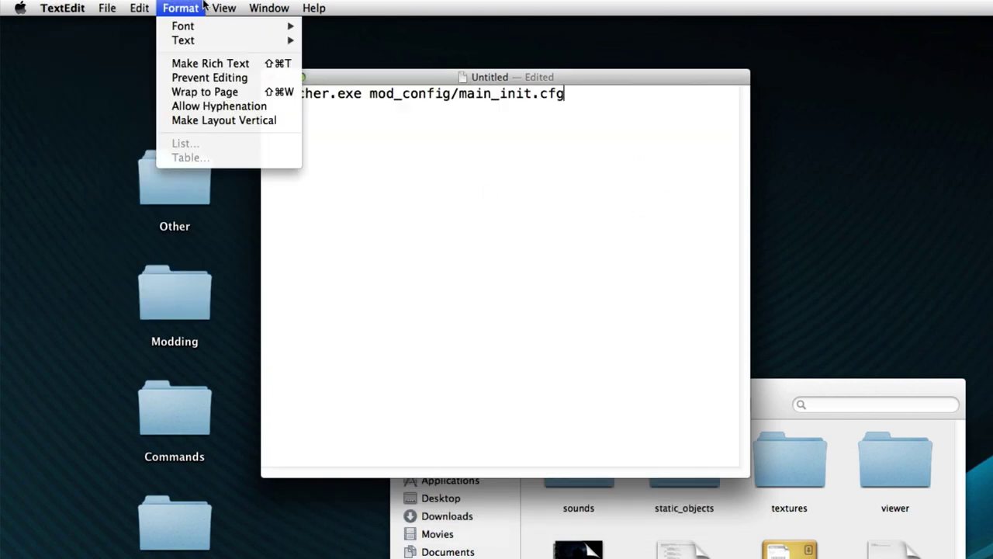
Start saving the plain text document under the name starter.bat with Unicode (UTF-8) encoding
mouse_move(79, 16)
mouse_move(107, 9)
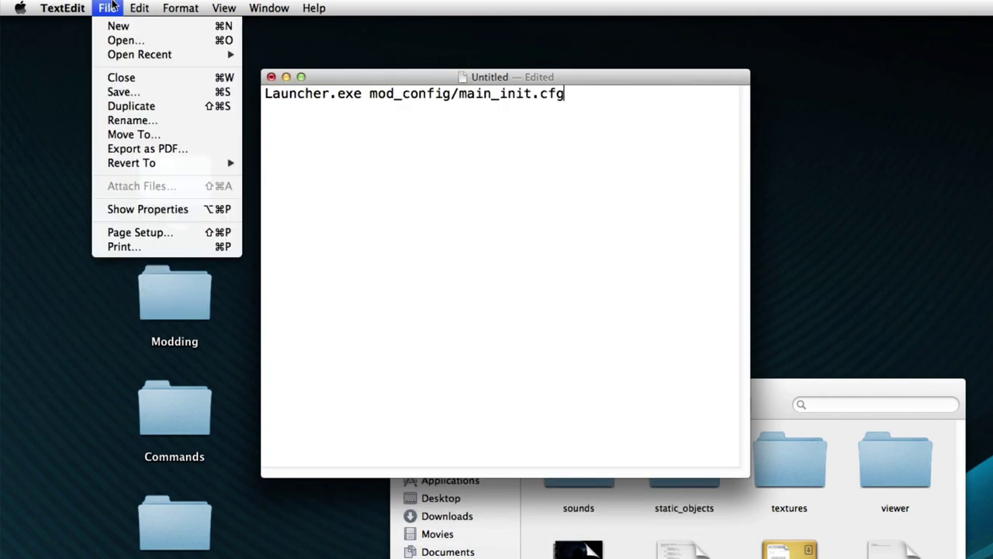
left_click(116, 91)
type("st")
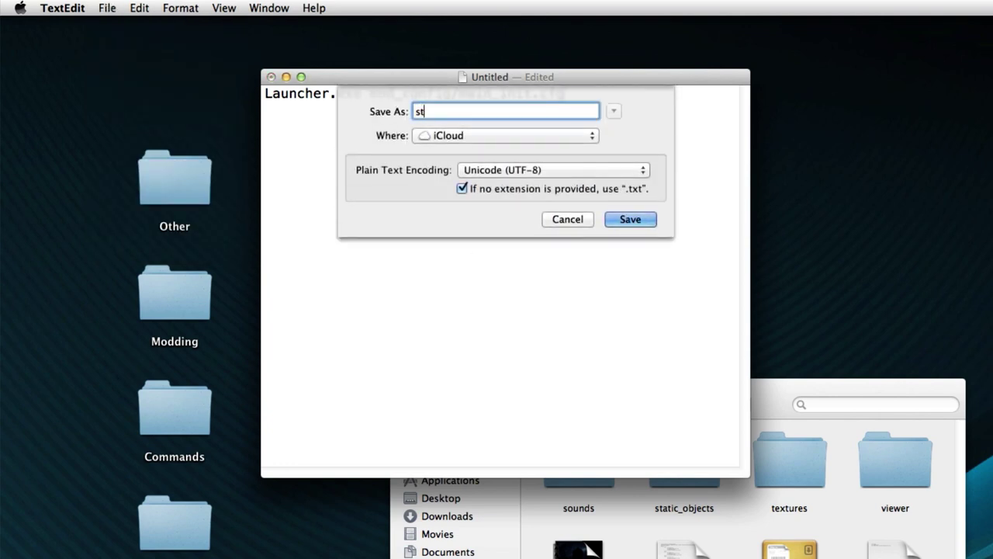
type("arter.bat")
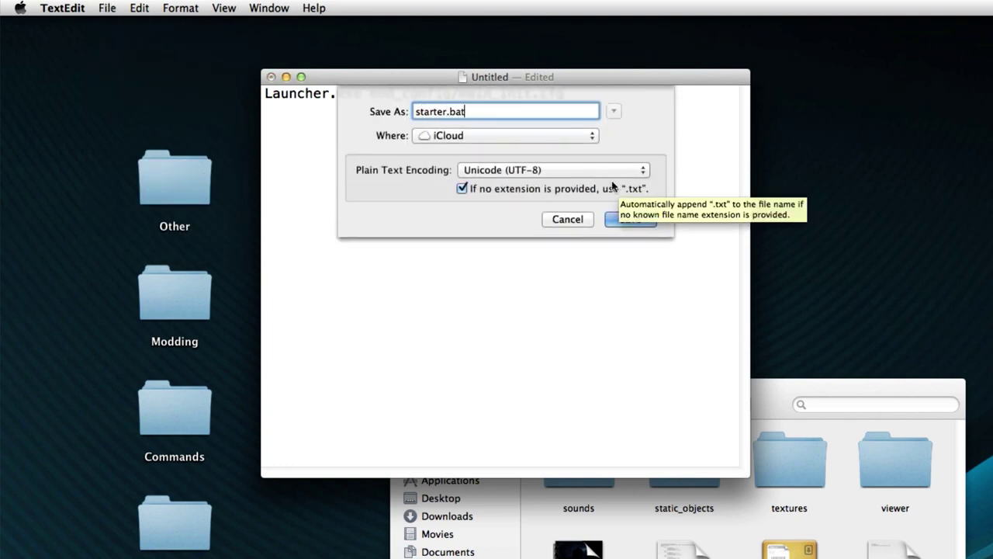
left_click(590, 170)
left_click(584, 156)
left_click(571, 170)
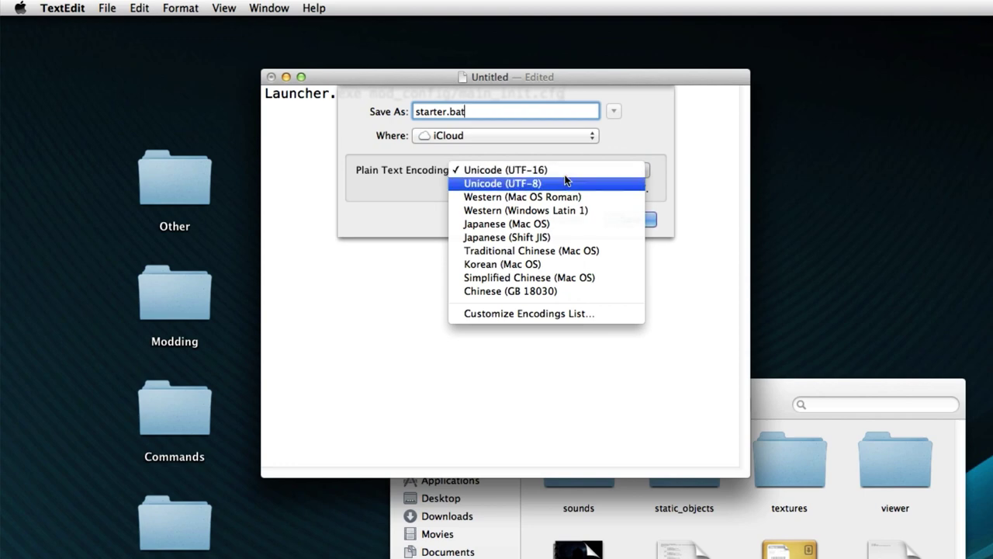
left_click(571, 184)
Save the file to the Desktop, keep the .bat extension, and close the document
left_click(505, 135)
left_click(521, 299)
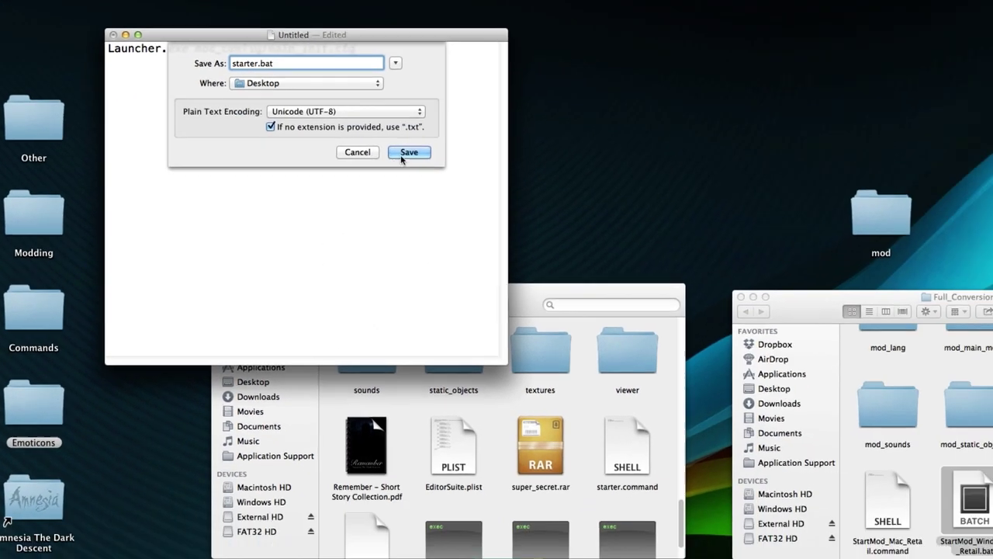
left_click(631, 219)
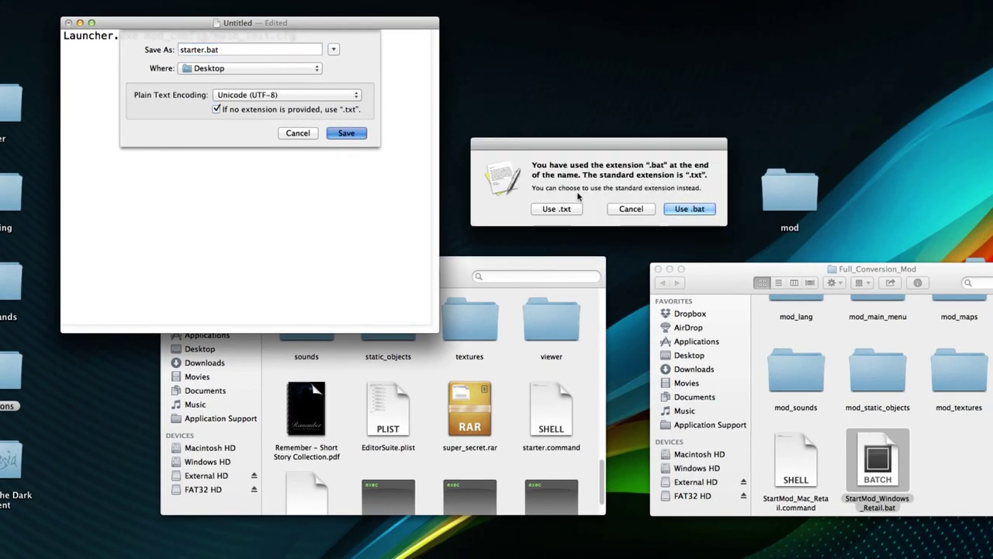
left_click(687, 209)
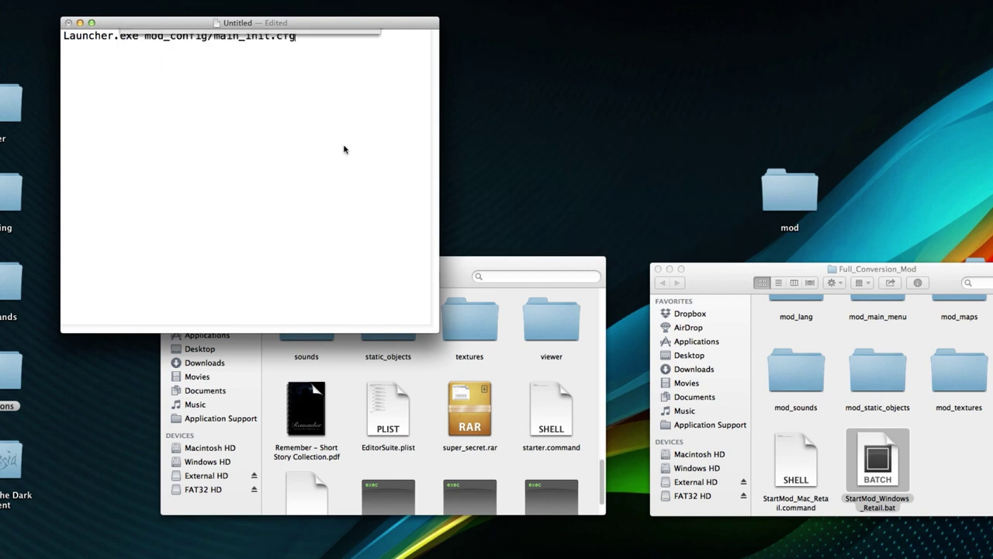
left_click(68, 23)
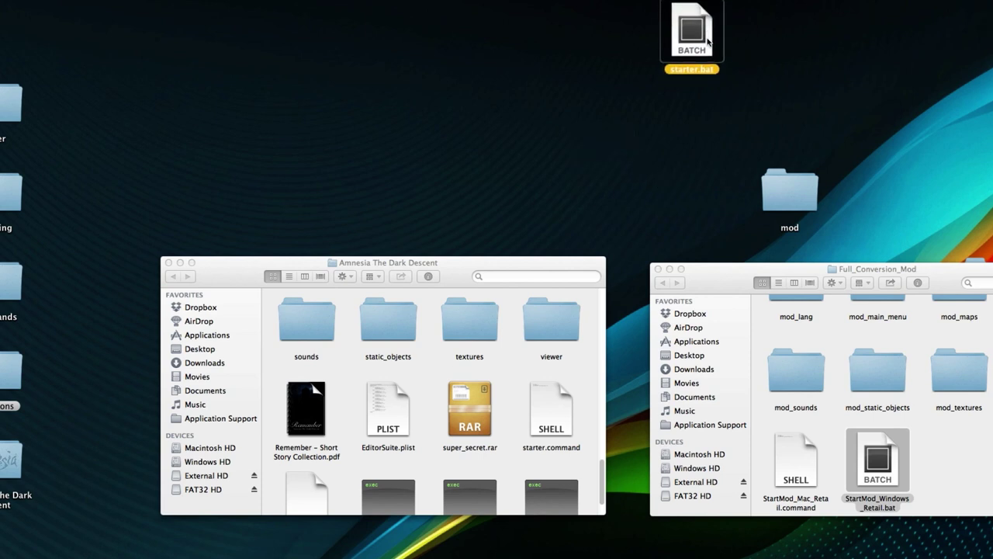
Reposition starter.bat on the desktop, preview it, and close the preview
left_click_drag(692, 13, 633, 144)
left_click(675, 103)
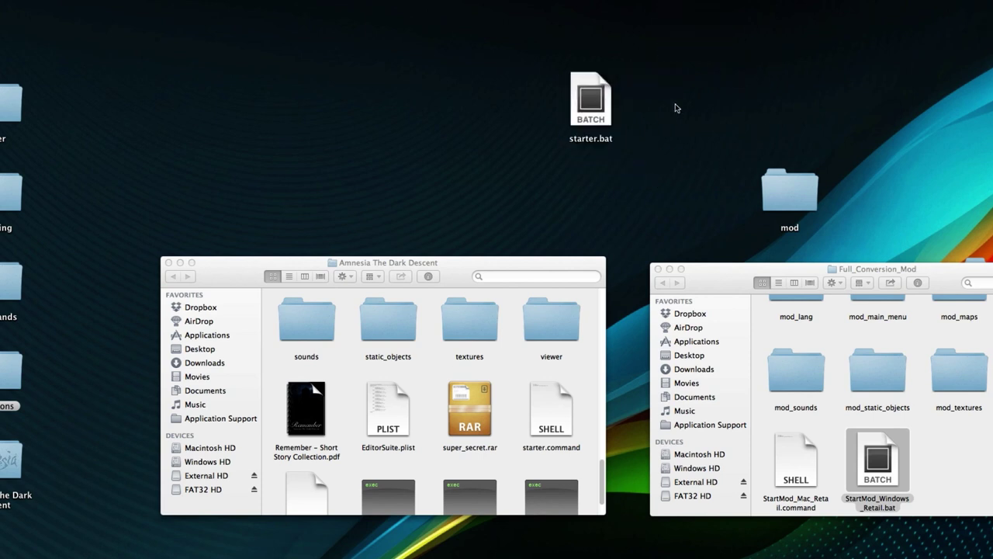
left_click_drag(665, 38, 636, 79)
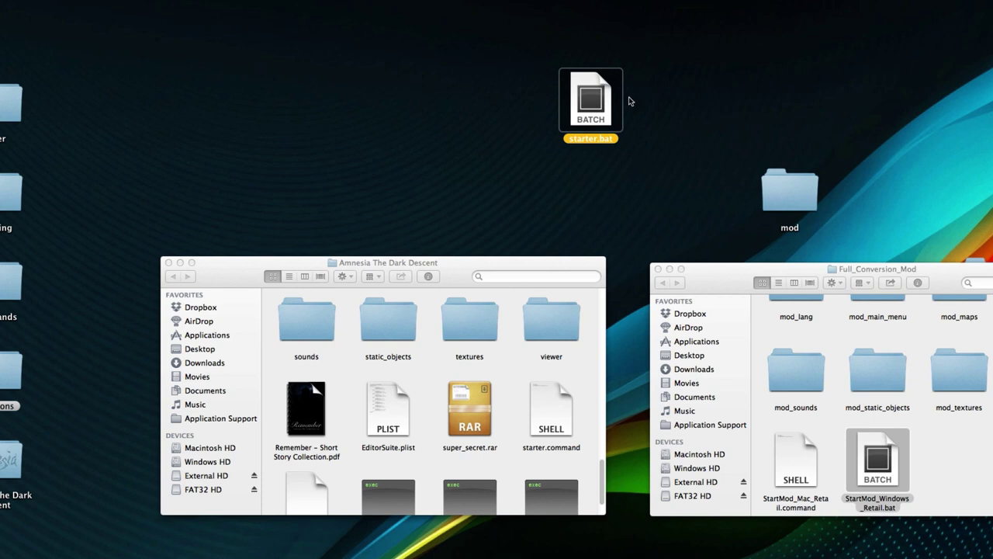
key("space")
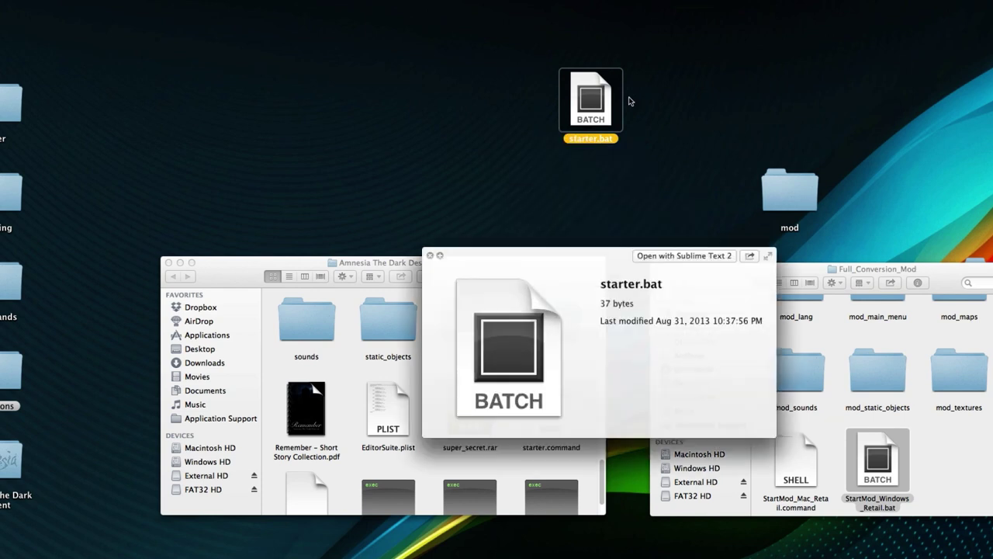
key("space")
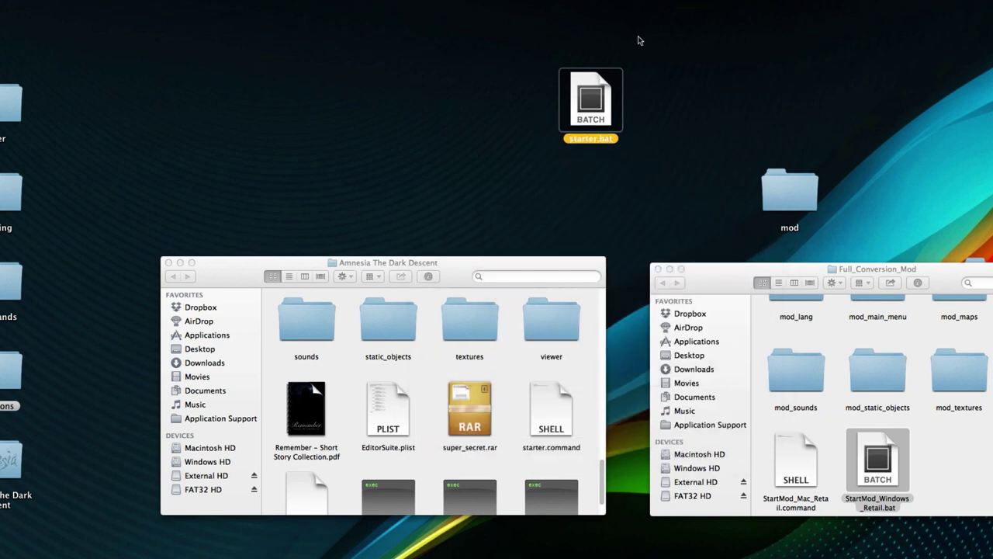
Move starter.bat from the desktop into the Amnesia The Dark Descent folder
left_click_drag(639, 38, 534, 173)
left_click(537, 175)
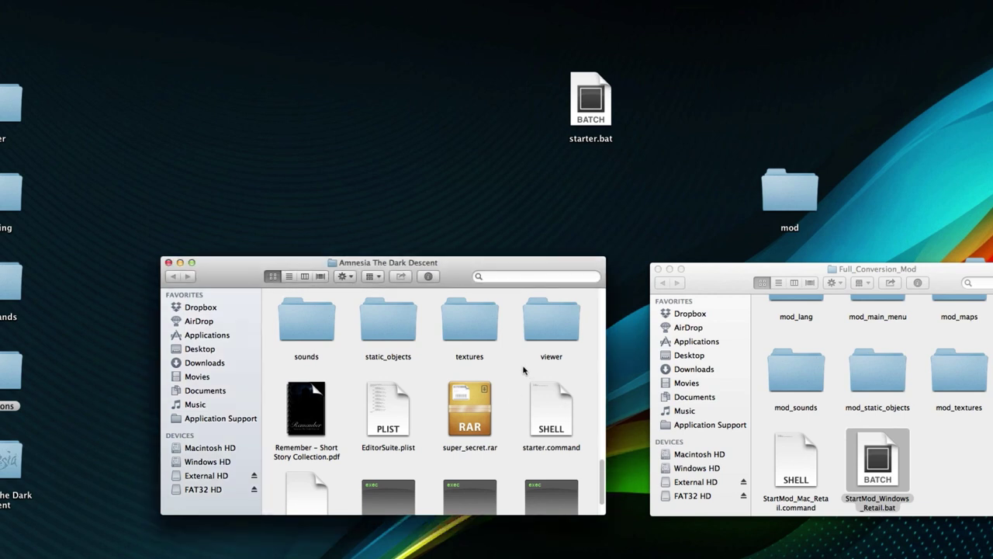
left_click_drag(551, 405, 597, 103)
left_click_drag(522, 404, 524, 403)
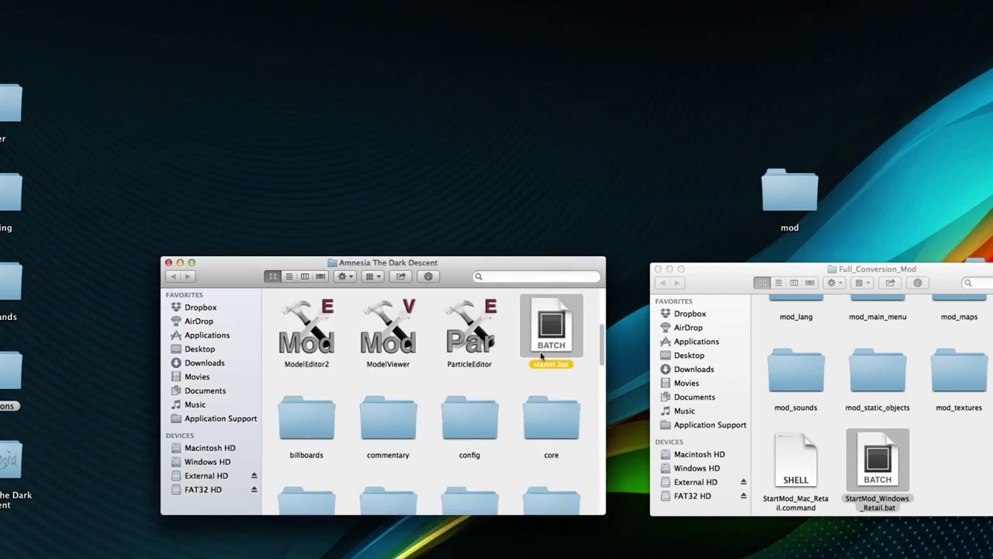
scroll(532, 377, "up", 2)
scroll(528, 460, "up", 2)
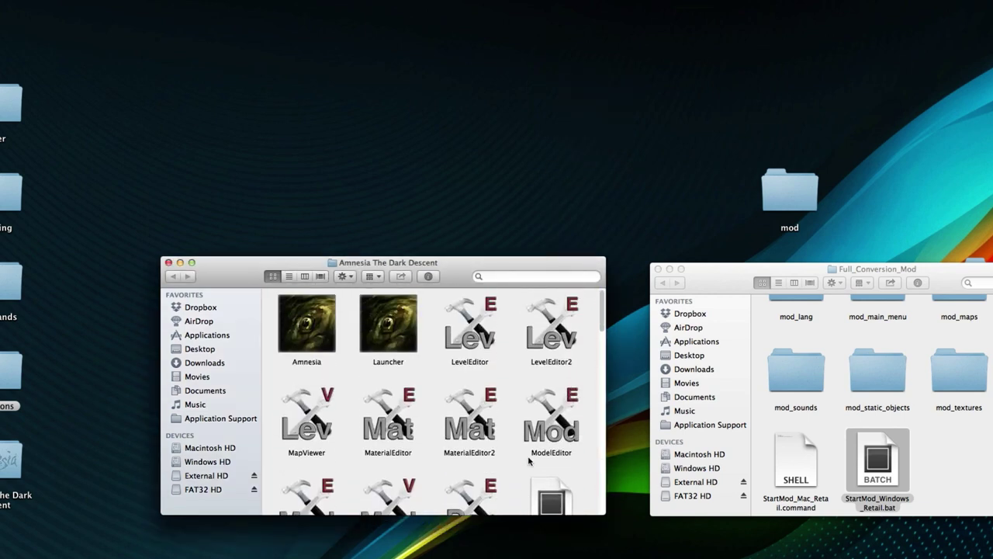
Locate starter.bat in the Amnesia The Dark Descent folder and move it to the Trash
scroll(529, 463, "down", 5)
left_click(525, 349)
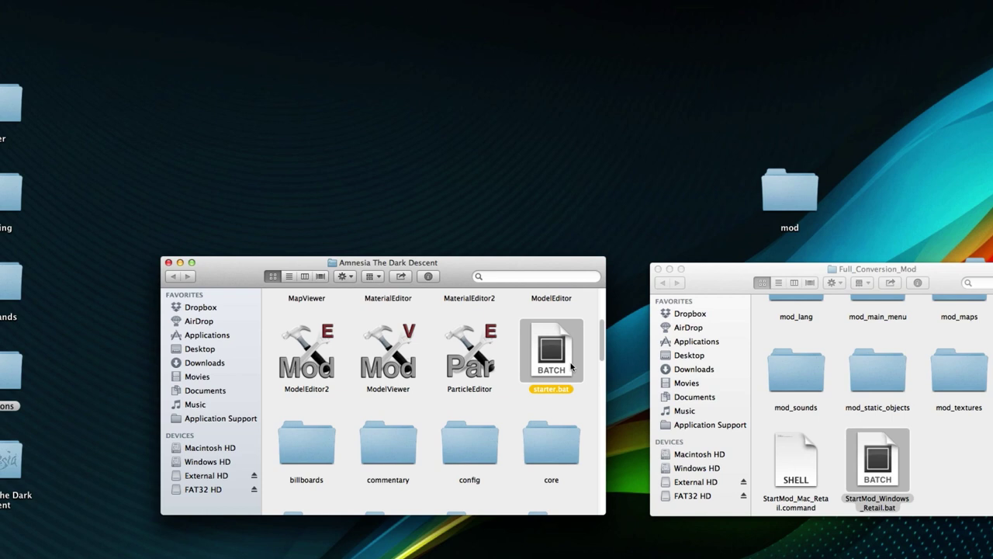
left_click(514, 419)
left_click(540, 359)
key("super+BackSpace")
Locate and select the starter.command shell script in the Amnesia The Dark Descent folder
scroll(543, 377, "down", 5)
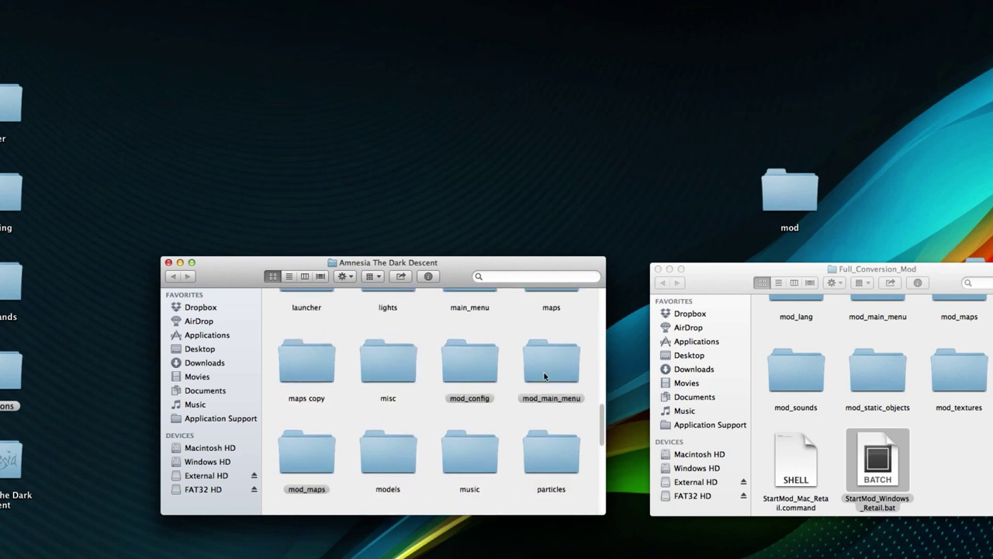
scroll(544, 376, "down", 5)
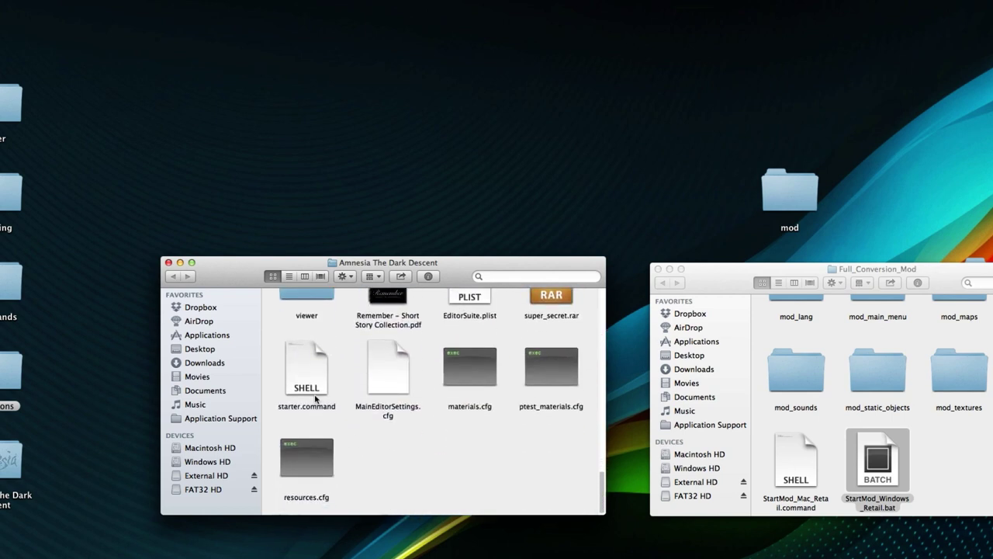
left_click(320, 381)
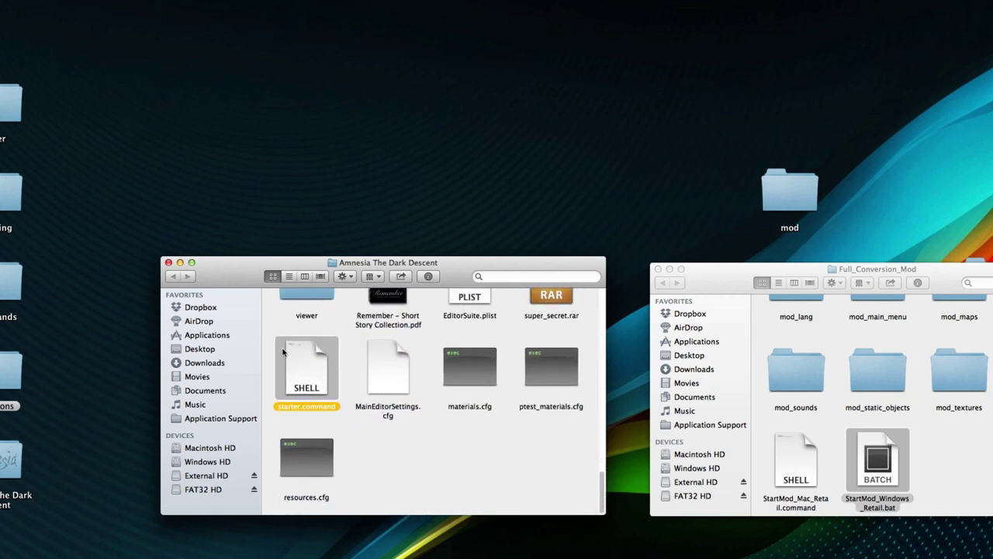
Review the mod_config, mod_main_menu and mod_maps folders inside the game folder
scroll(351, 423, "up", 3)
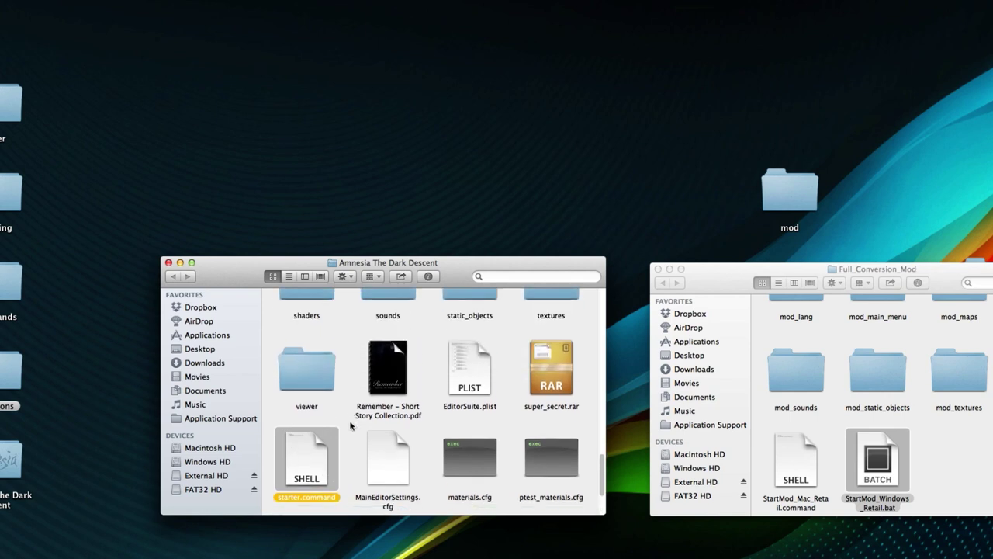
scroll(351, 424, "up", 5)
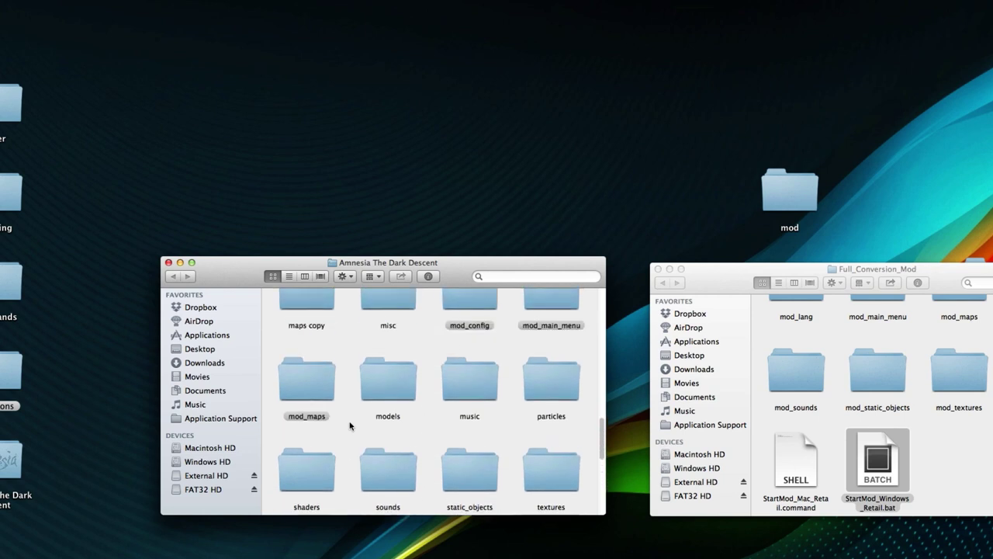
left_click(449, 352)
left_click(547, 345)
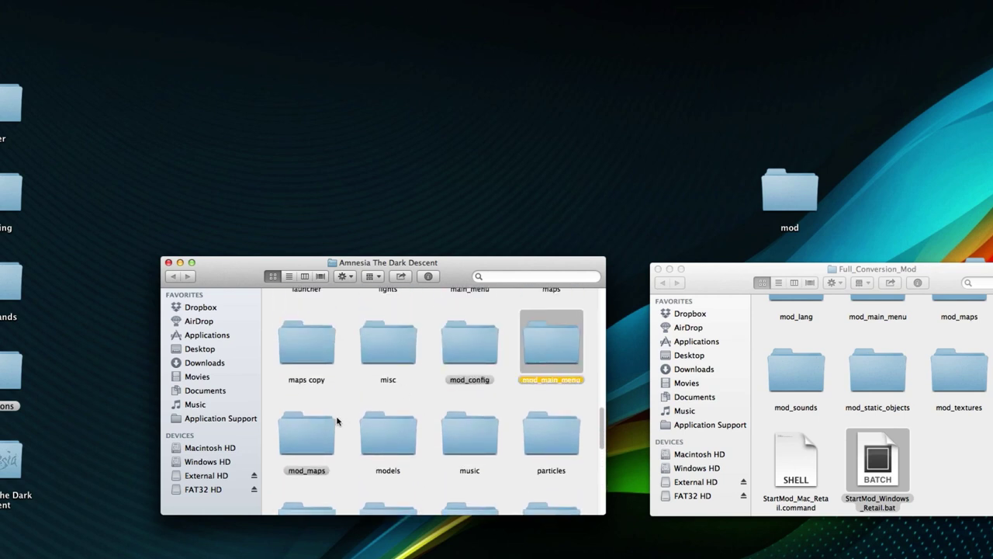
left_click(332, 425)
left_click(346, 403)
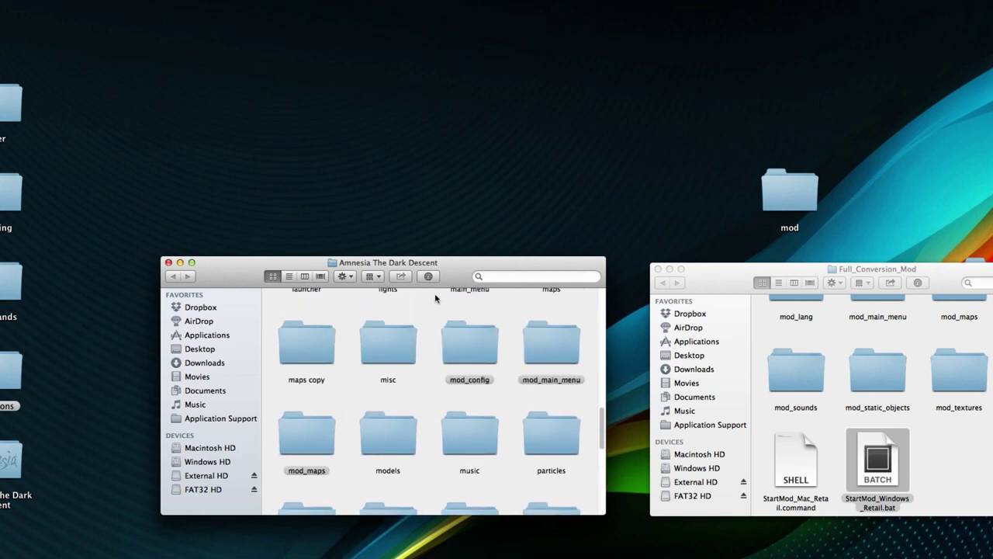
Look inside the mod_config folder at resources.cfg, and return to the Amnesia The Dark Descent folder
double_click(477, 341)
left_click(468, 429)
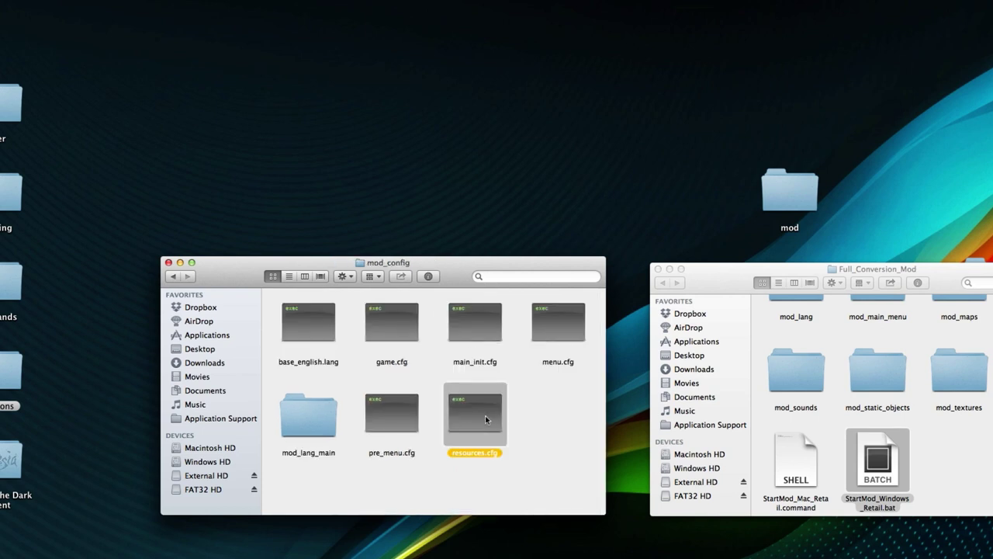
left_click(551, 421)
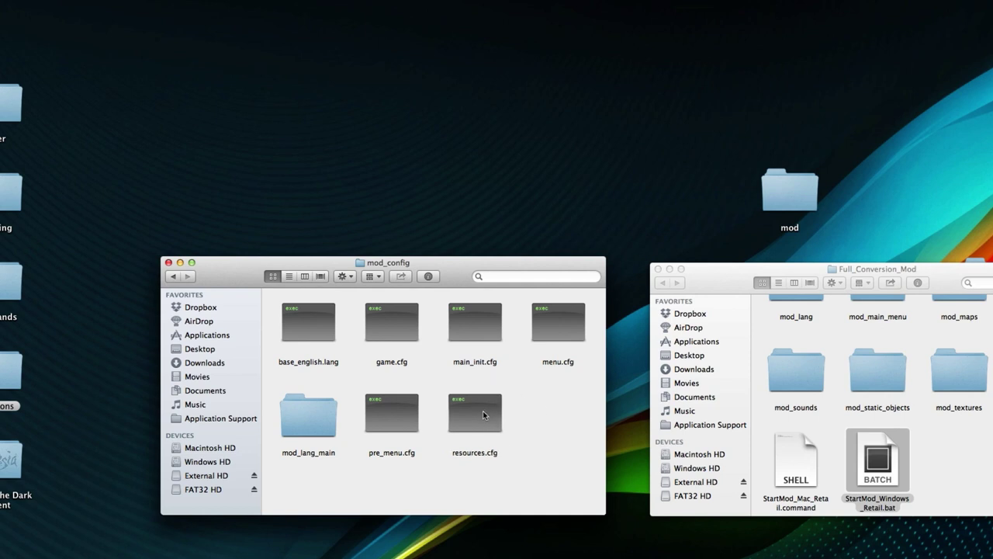
left_click(473, 418)
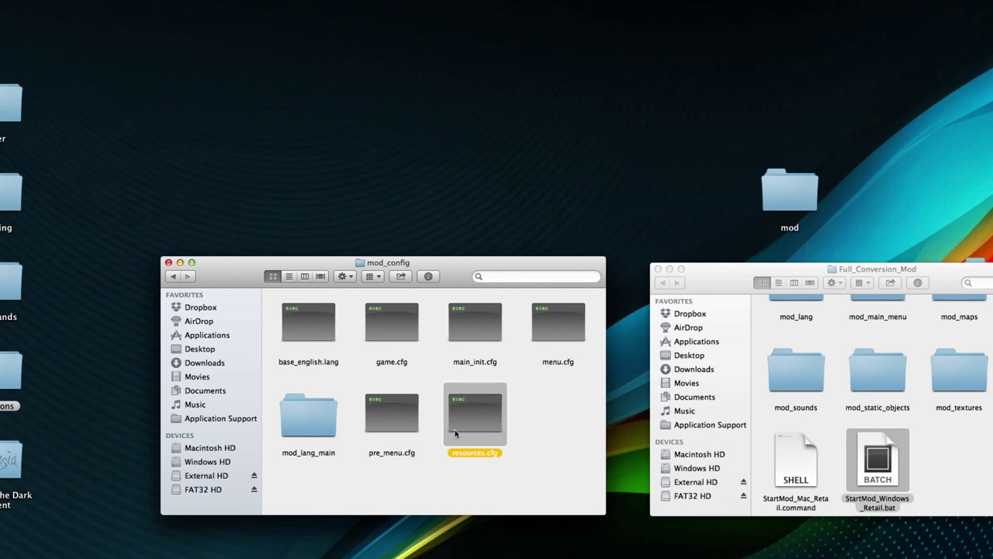
left_click(551, 413)
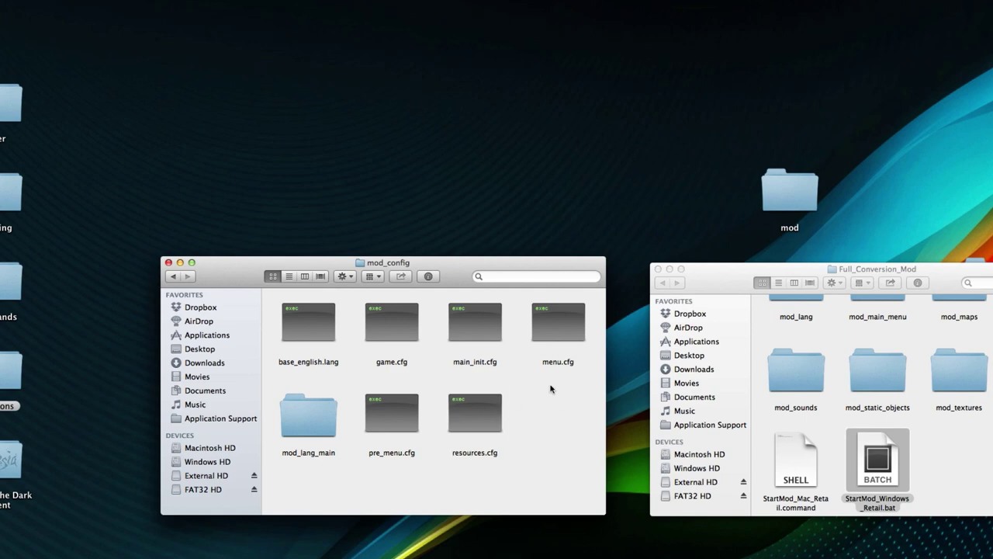
key("super+Up")
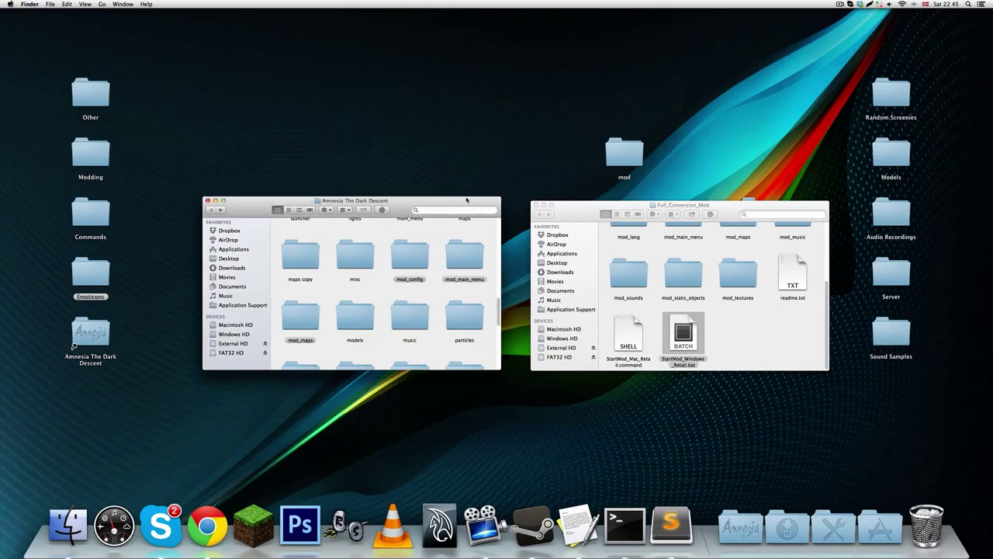